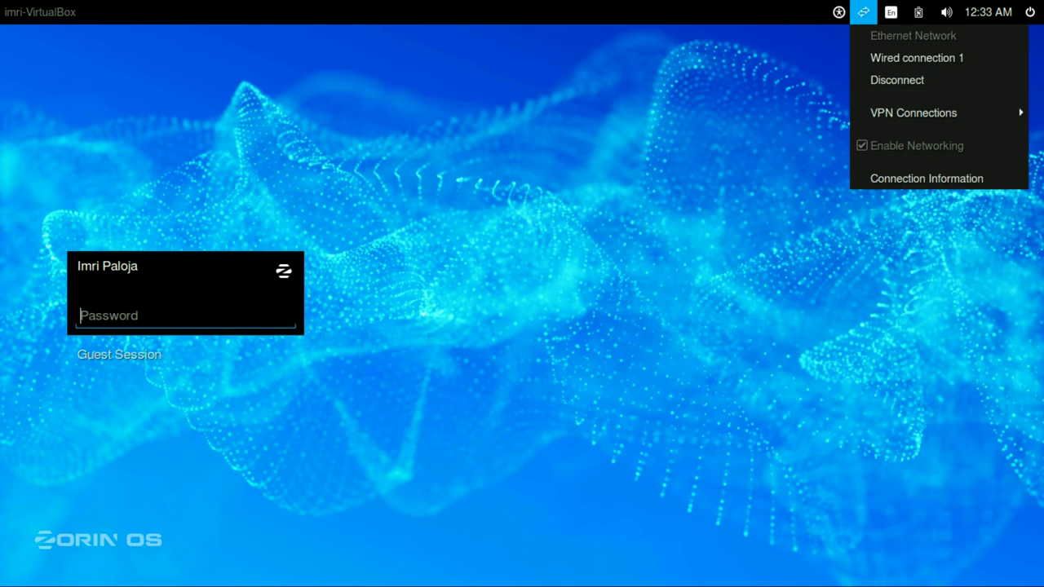
{"action": "key", "text": "Right"}
Step: Look through the calendar, power, volume and battery menus in the login screen's top panel
{"action": "key", "text": "Left"}
{"action": "key", "text": "Left"}
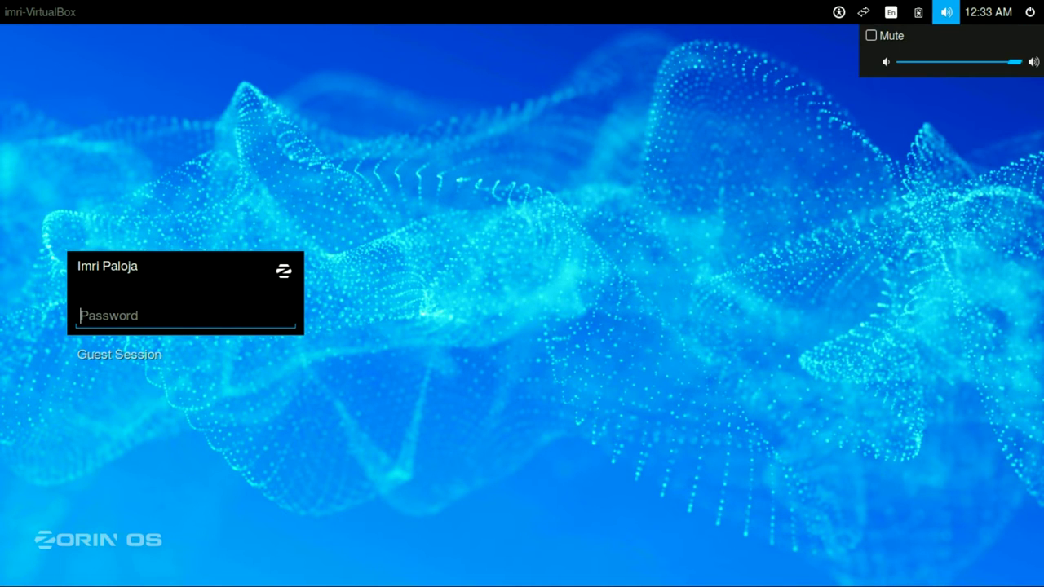
{"action": "key", "text": "Left"}
{"action": "key", "text": "Escape"}
Step: Keep the Zorin Desktop (Default) session and log in with the account password
{"action": "key", "text": "Tab"}
{"action": "key", "text": "Return"}
{"action": "key", "text": "Down"}
{"action": "key", "text": "Up"}
{"action": "key", "text": "Down"}
{"action": "key", "text": "Up"}
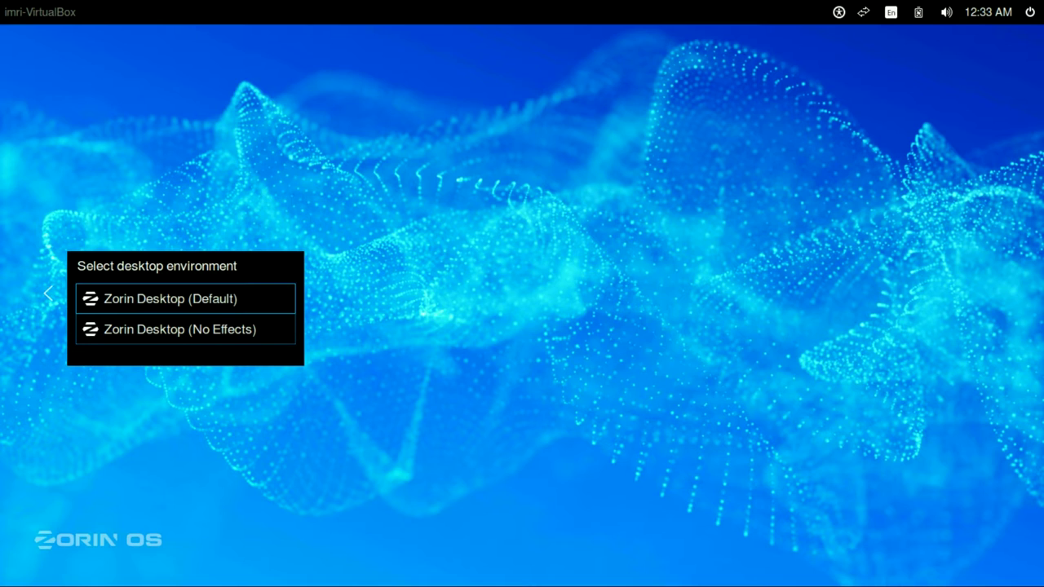
{"action": "key", "text": "Return"}
{"action": "type", "text": "****"}
{"action": "key", "text": "Return"}
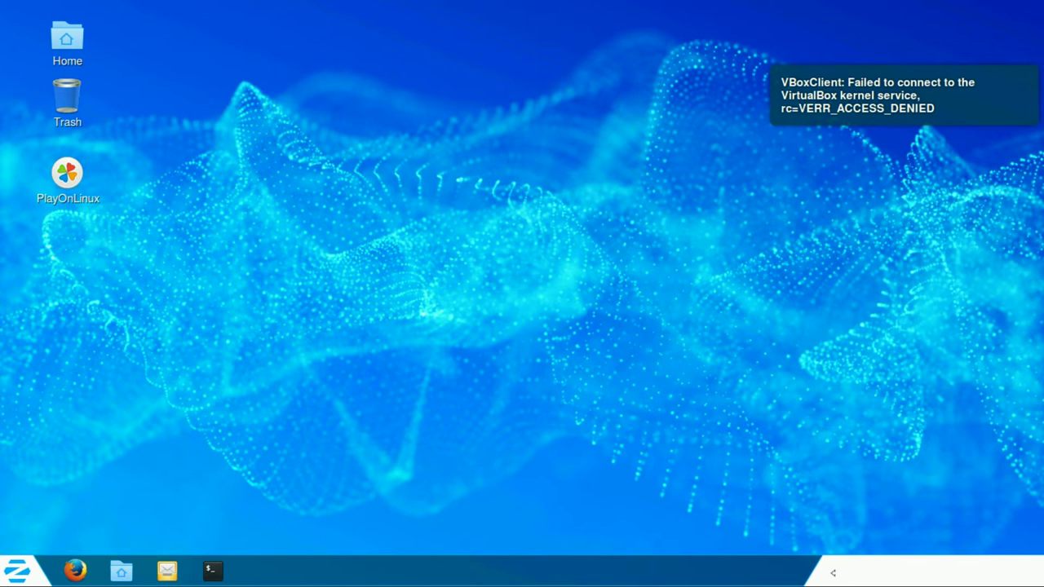
Step: Apply the Windows 7 look with Zorin Look Changer from System Tools, then close it
{"action": "left_click", "coordinate": [18, 571]}
{"action": "left_click", "coordinate": [17, 571]}
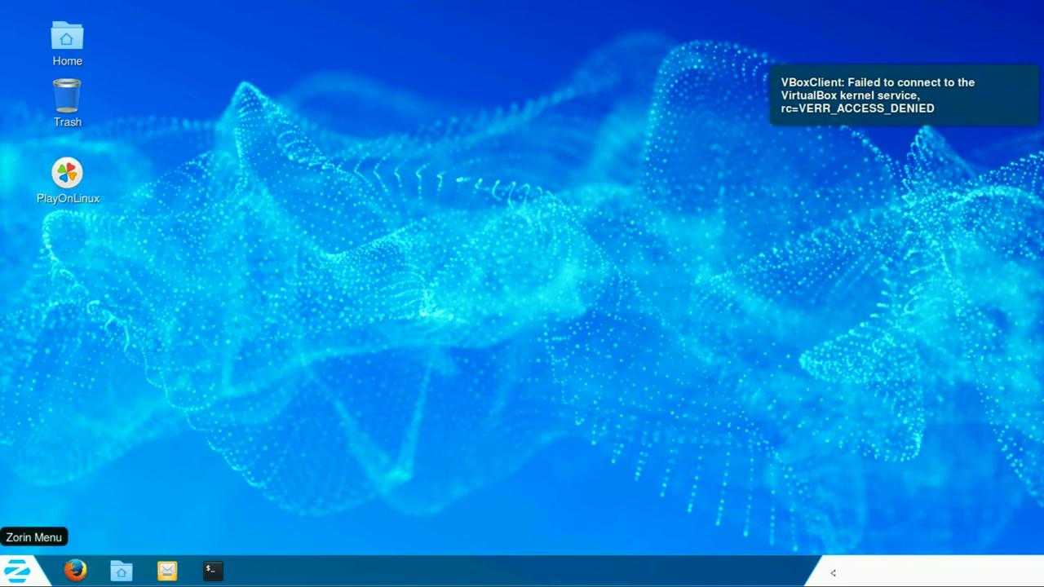
{"action": "left_click", "coordinate": [18, 571]}
{"action": "left_click", "coordinate": [18, 571]}
{"action": "left_click", "coordinate": [18, 571]}
{"action": "left_click", "coordinate": [69, 343]}
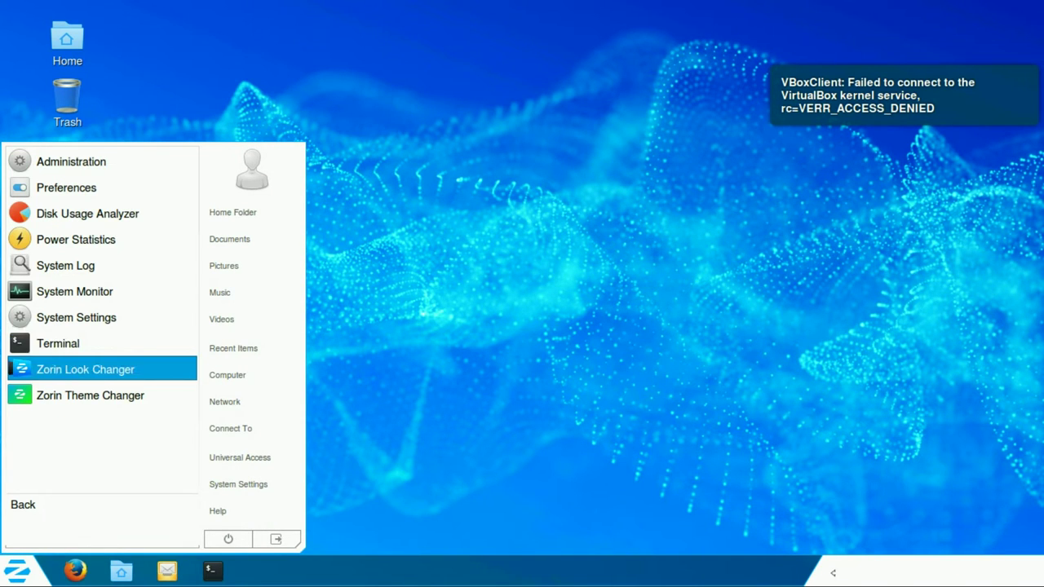
{"action": "key", "text": "Return"}
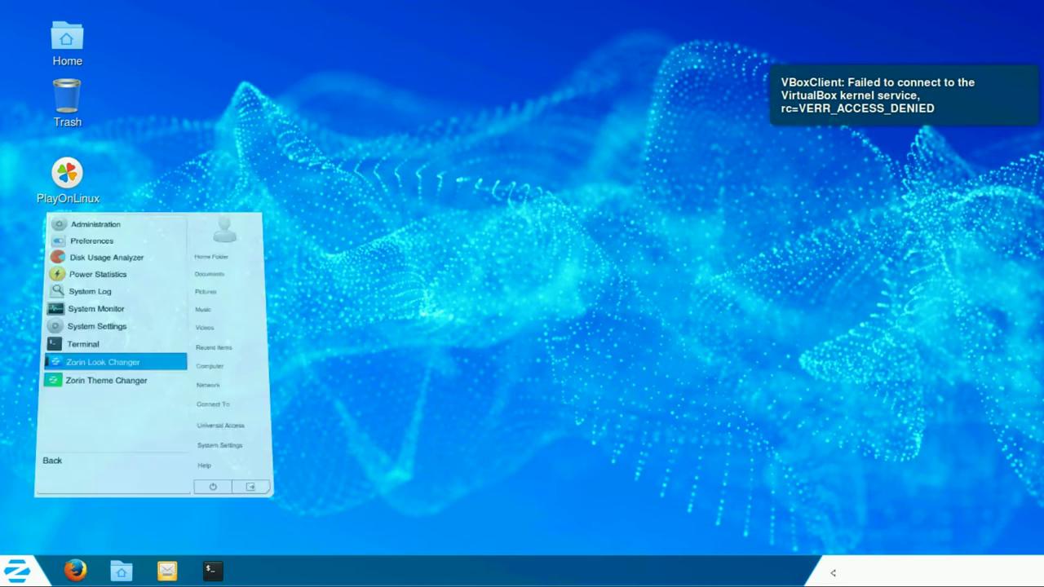
{"action": "key", "text": "Return"}
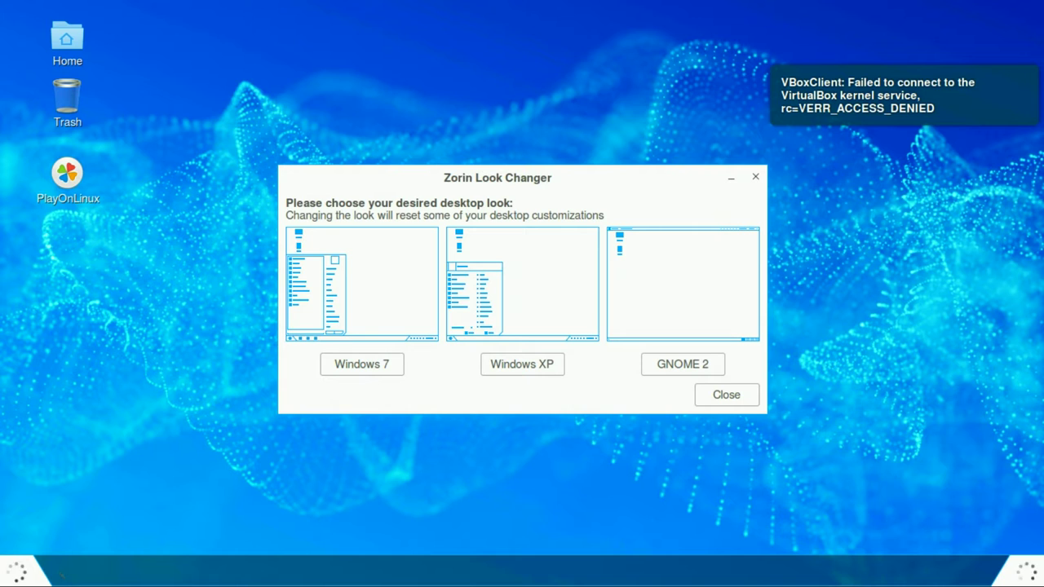
{"action": "key", "text": "Tab"}
{"action": "key", "text": "Return"}
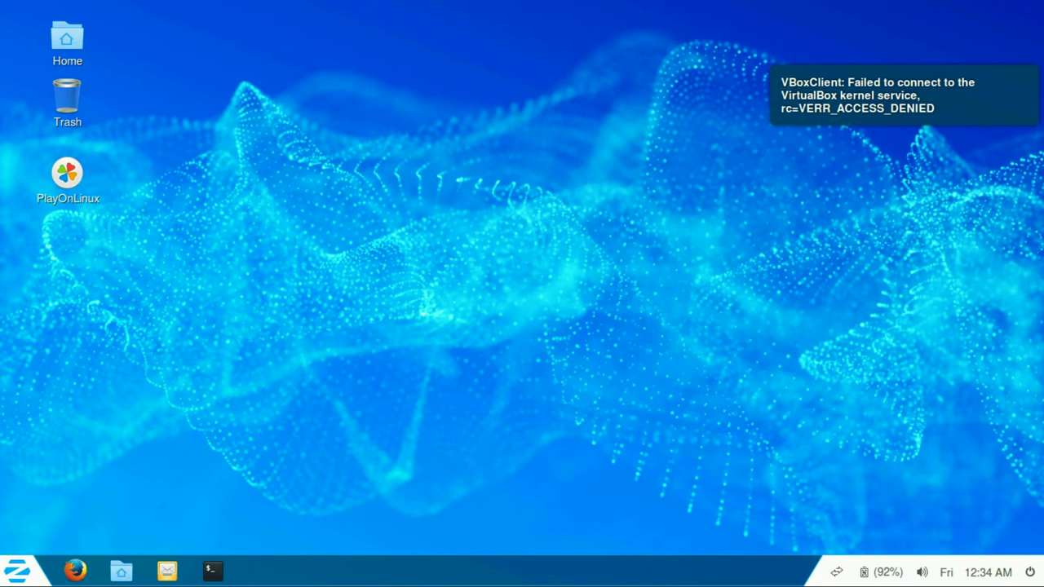
Step: Check the tray's network, battery, sound and calendar menus
{"action": "left_click", "coordinate": [836, 572]}
{"action": "key", "text": "Escape"}
{"action": "left_click", "coordinate": [864, 572]}
{"action": "key", "text": "Escape"}
{"action": "left_click", "coordinate": [921, 572]}
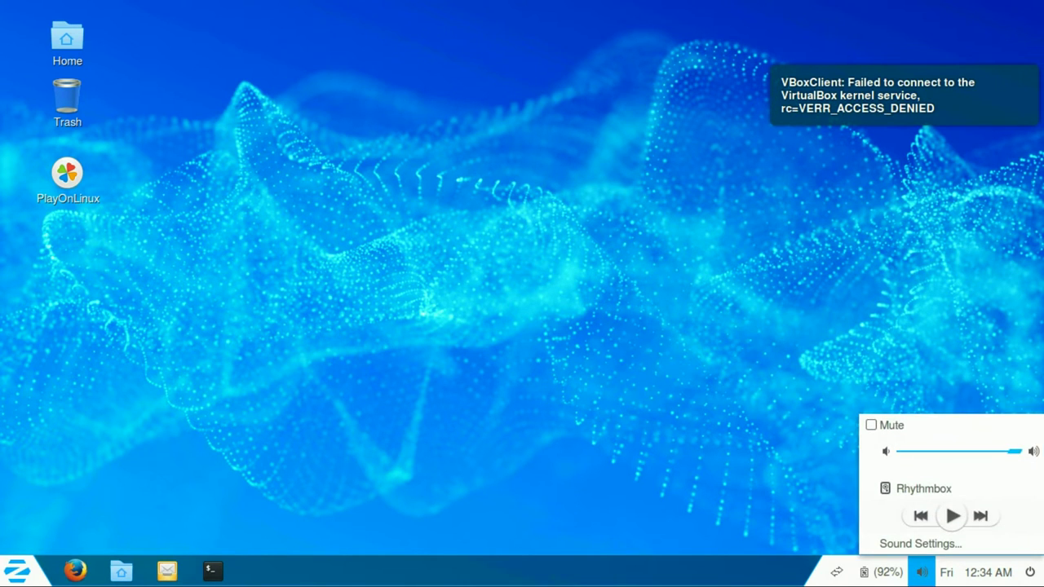
{"action": "key", "text": "Right"}
{"action": "key", "text": "Escape"}
Step: Open About This Computer from the system power menu
{"action": "key", "text": "Right"}
{"action": "key", "text": "Left"}
{"action": "key", "text": "Right"}
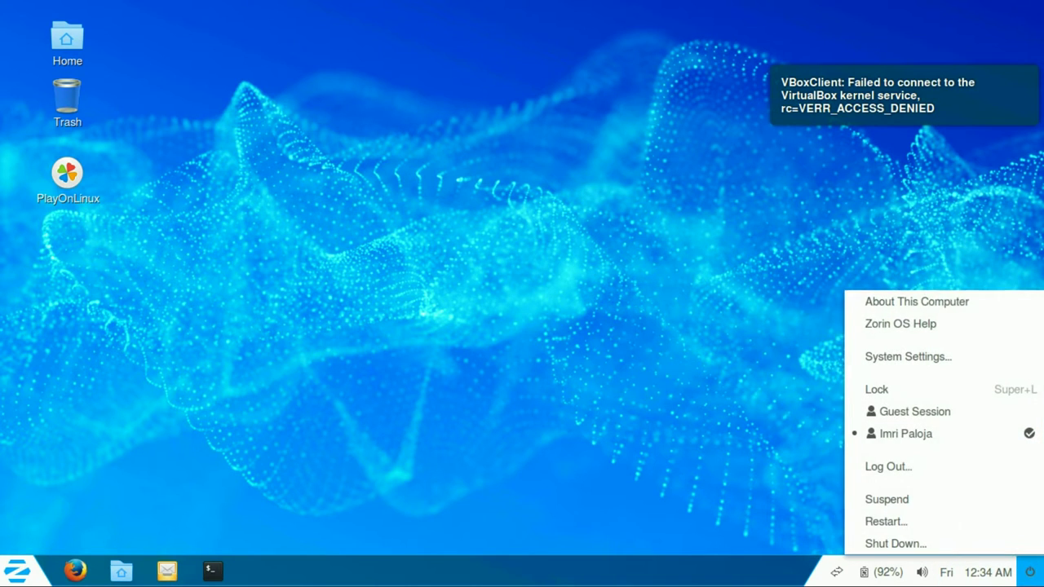
{"action": "key", "text": "Down"}
{"action": "key", "text": "Escape"}
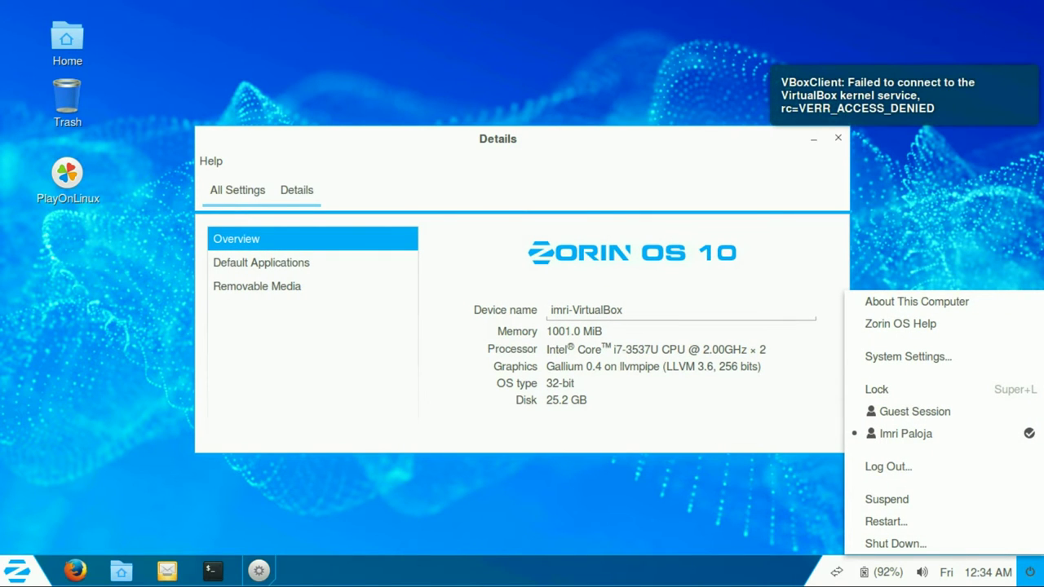
Step: Review Default Applications, keeping Rhythmbox for music and Image Viewer for photos, then view Removable Media
{"action": "key", "text": "Escape"}
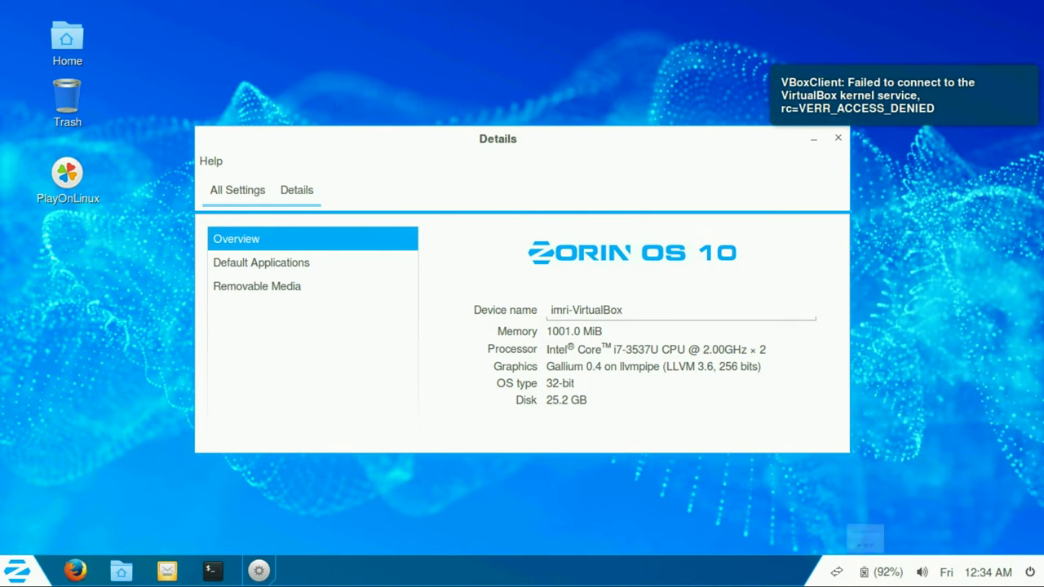
{"action": "left_click", "coordinate": [261, 262]}
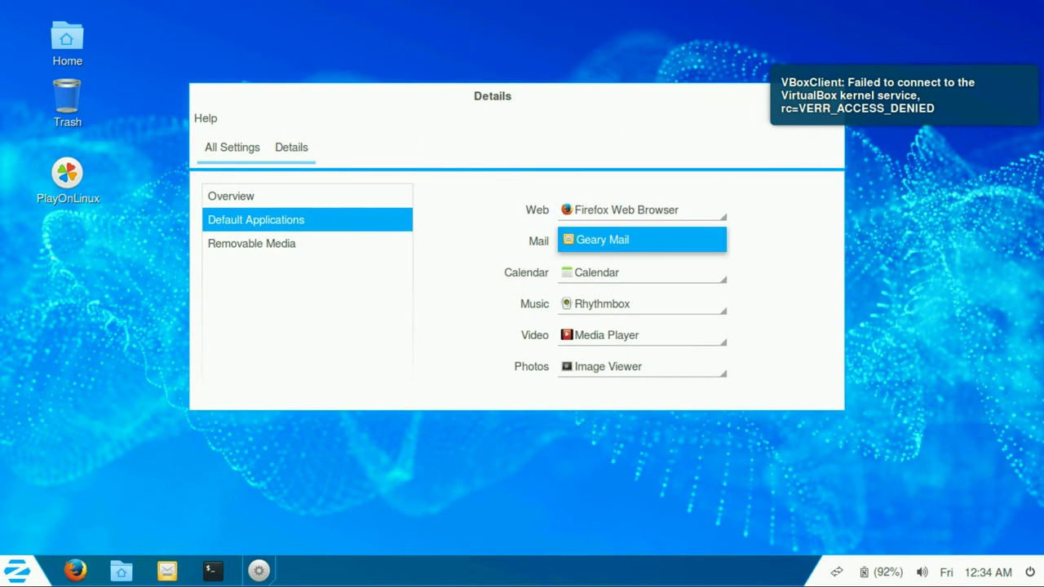
{"action": "left_click", "coordinate": [642, 304]}
{"action": "left_click", "coordinate": [642, 305]}
{"action": "left_click", "coordinate": [642, 366]}
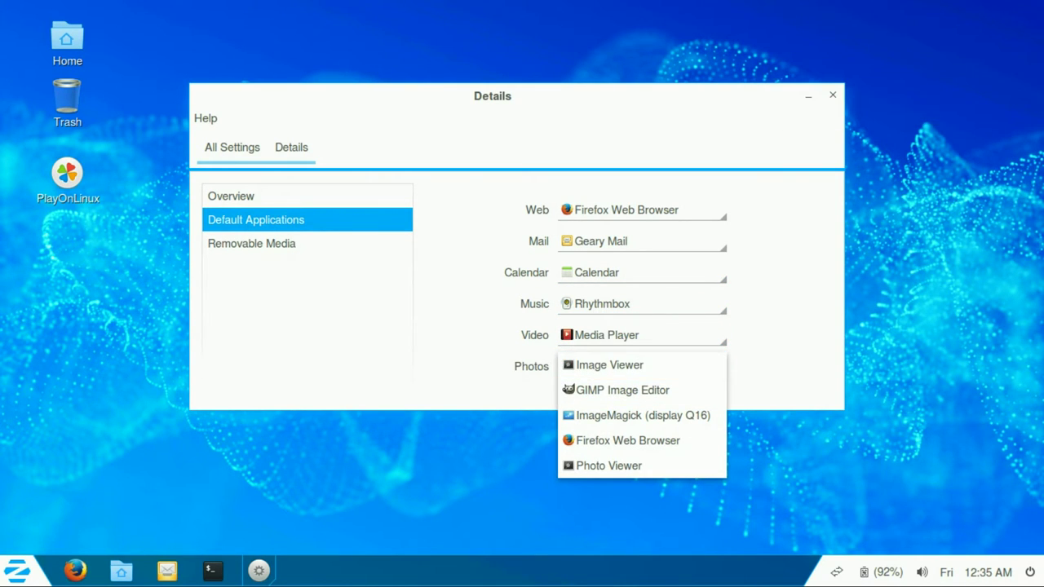
{"action": "key", "text": "Escape"}
{"action": "left_click", "coordinate": [251, 243]}
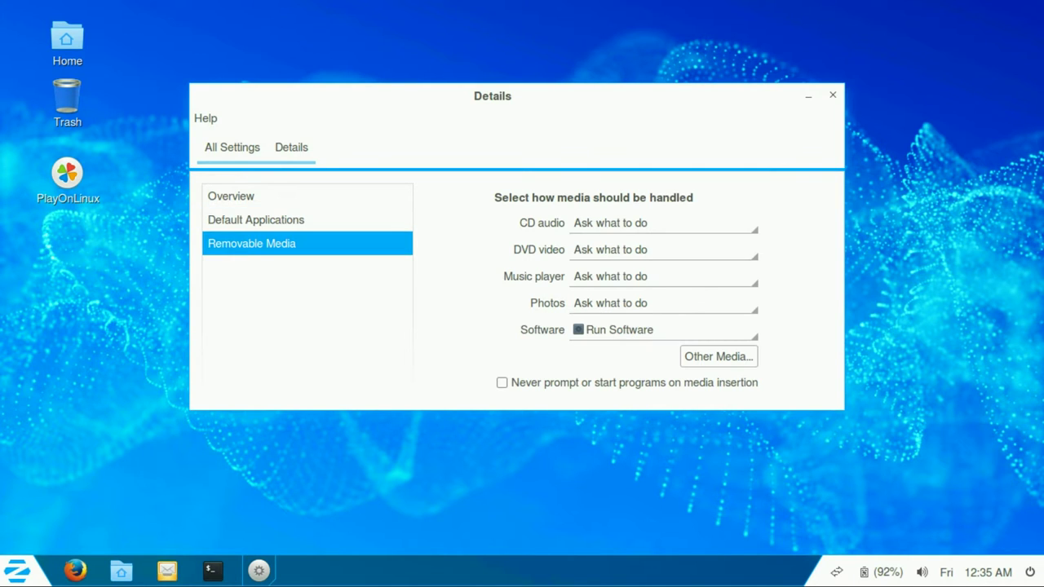
Step: Preview the Mesh, Pine, Stars, Galaxy and Merge wallpapers, then restore Zorin and close Appearance
{"action": "left_click", "coordinate": [232, 147]}
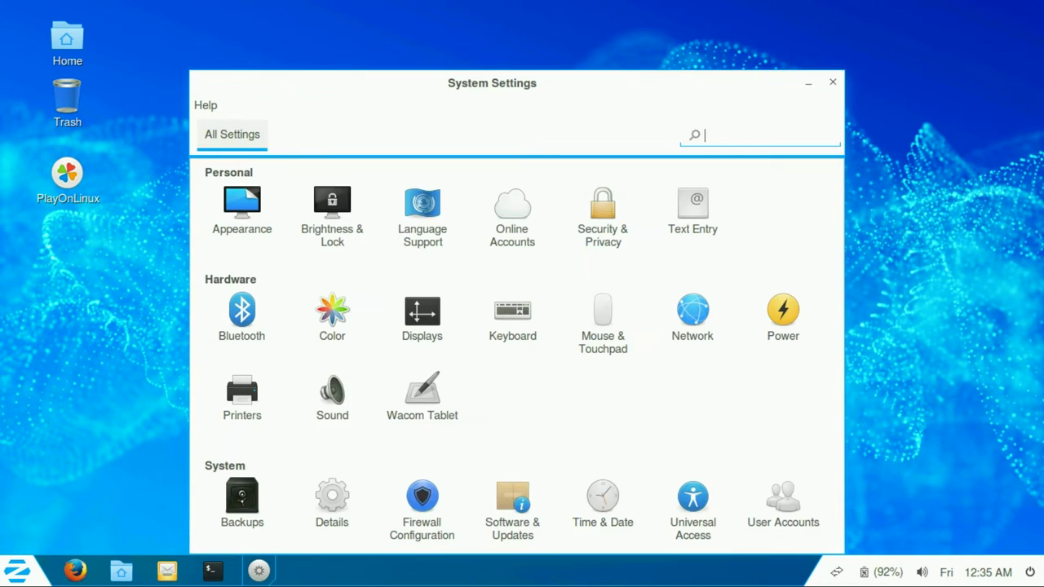
{"action": "left_click", "coordinate": [258, 175]}
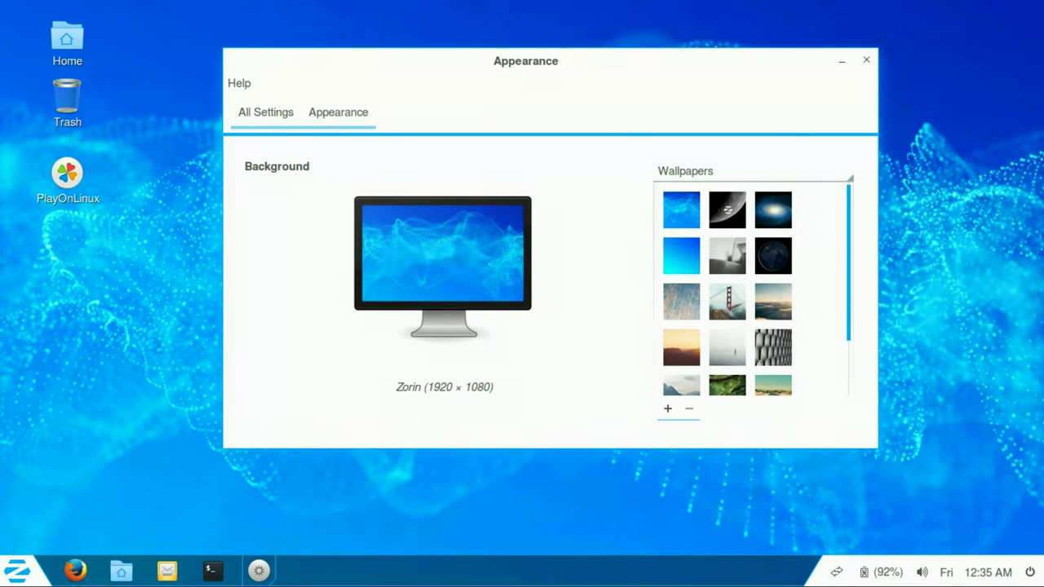
{"action": "scroll", "coordinate": [754, 289], "scroll_direction": "down", "scroll_amount": 3}
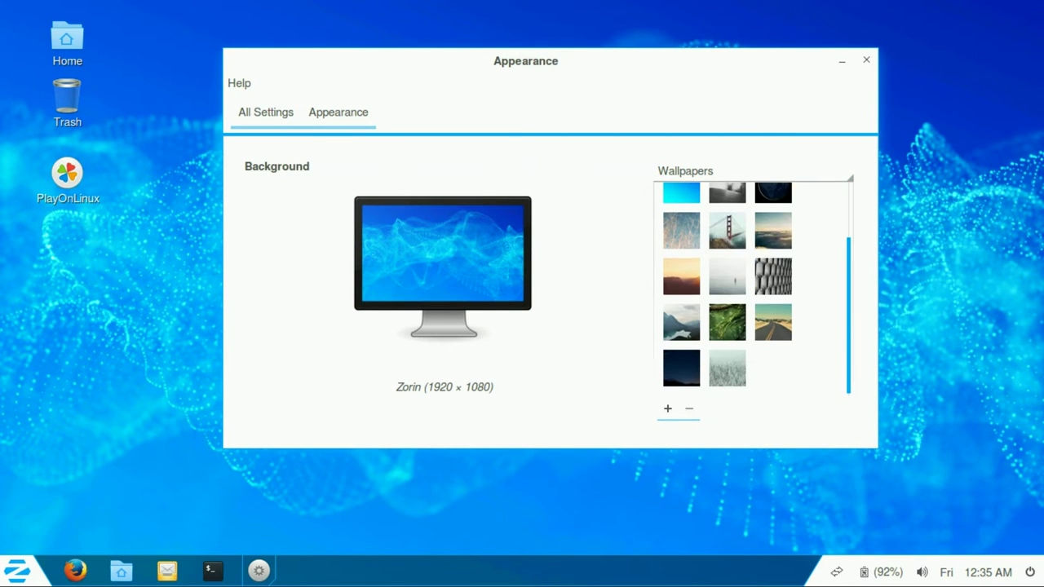
{"action": "left_click", "coordinate": [773, 276]}
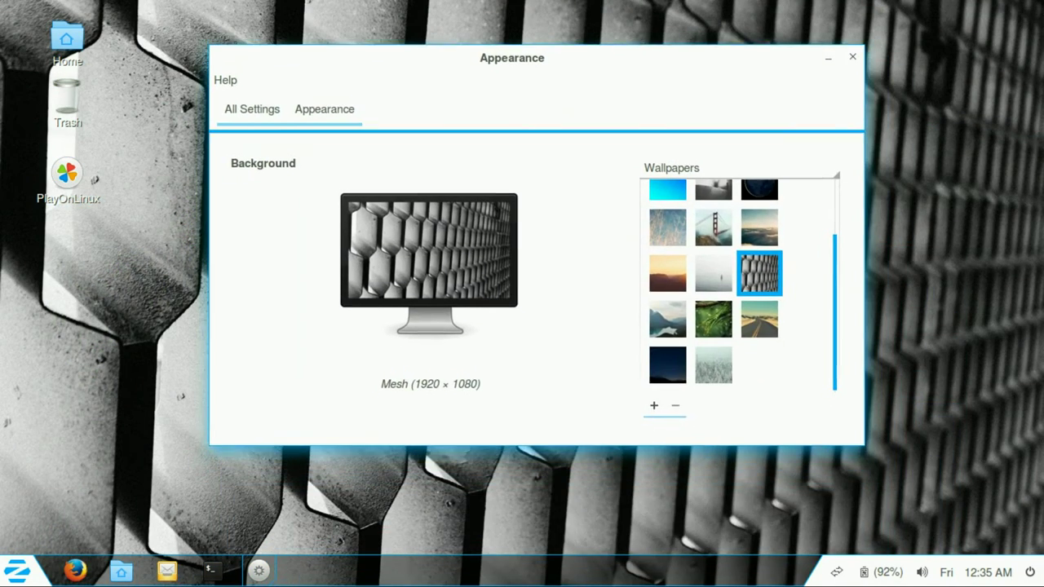
{"action": "left_click", "coordinate": [714, 313]}
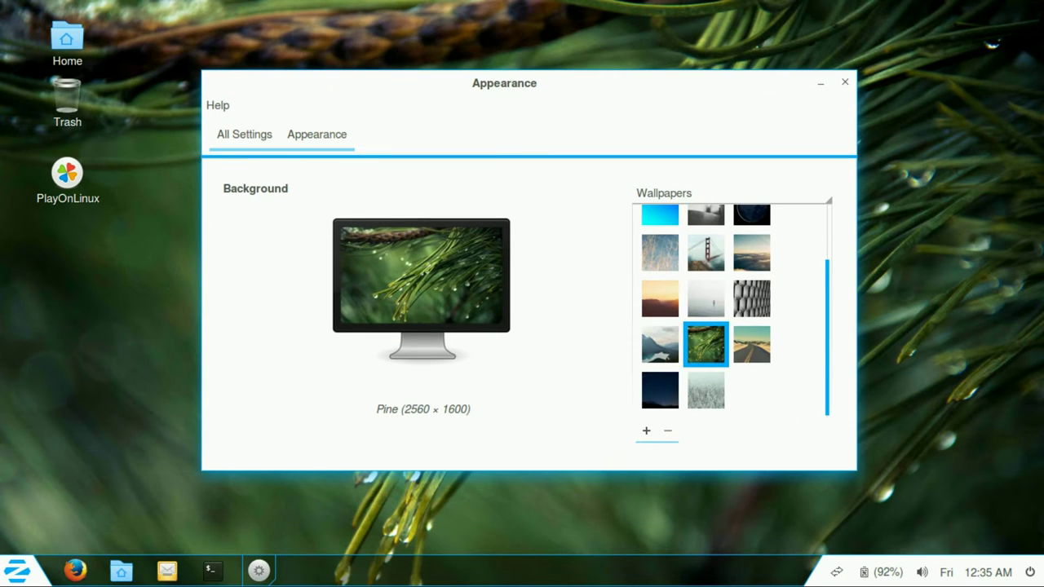
{"action": "left_click", "coordinate": [660, 390]}
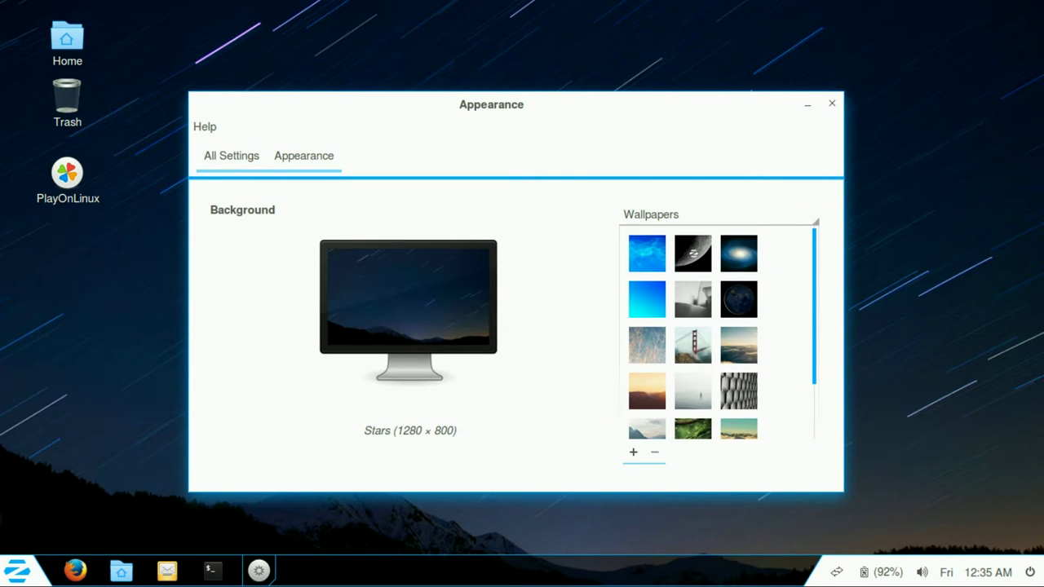
{"action": "left_click", "coordinate": [738, 253]}
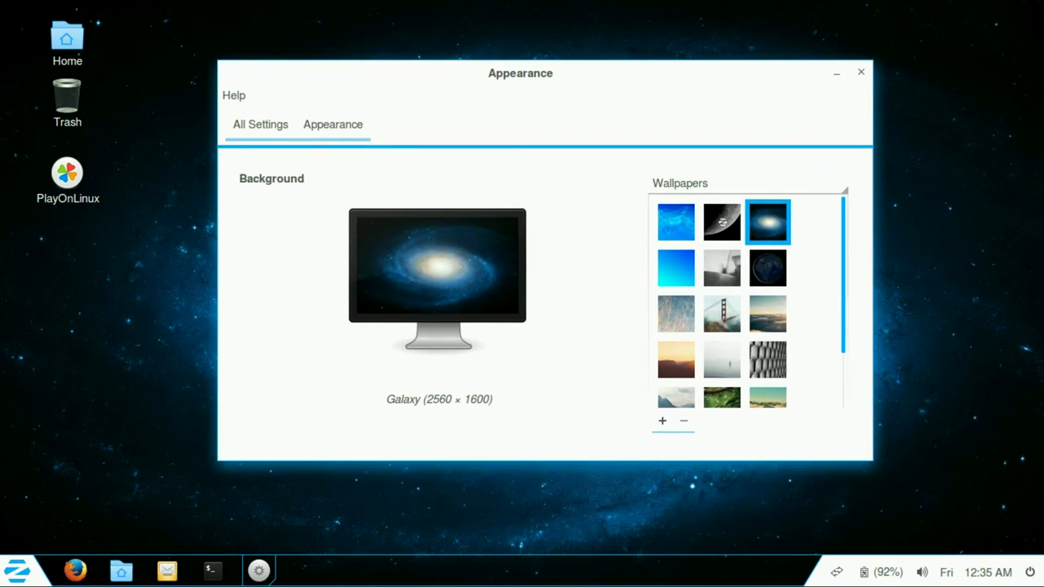
{"action": "left_click", "coordinate": [676, 267]}
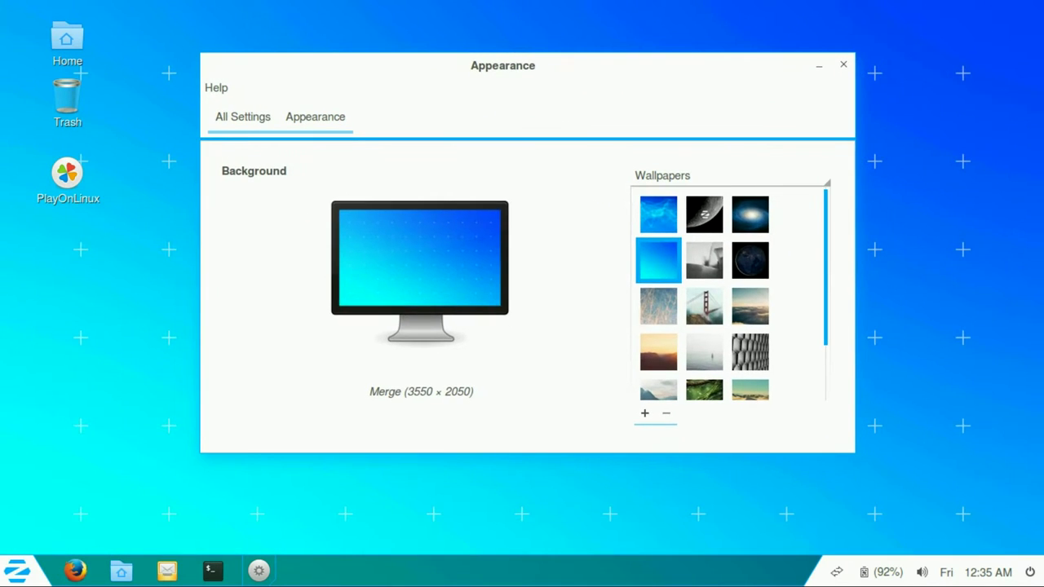
{"action": "left_click", "coordinate": [658, 214]}
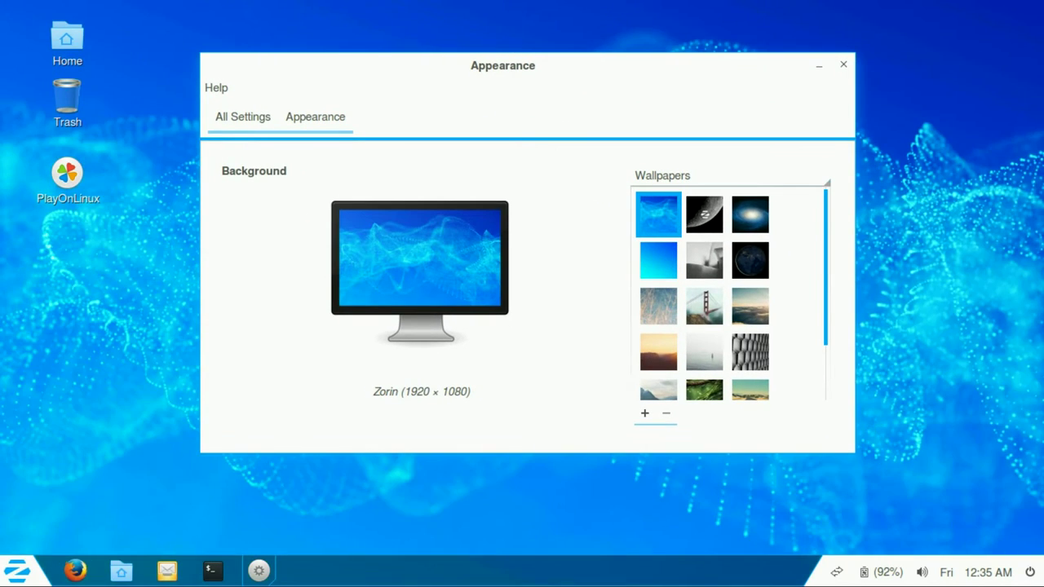
{"action": "key", "text": "alt+F4"}
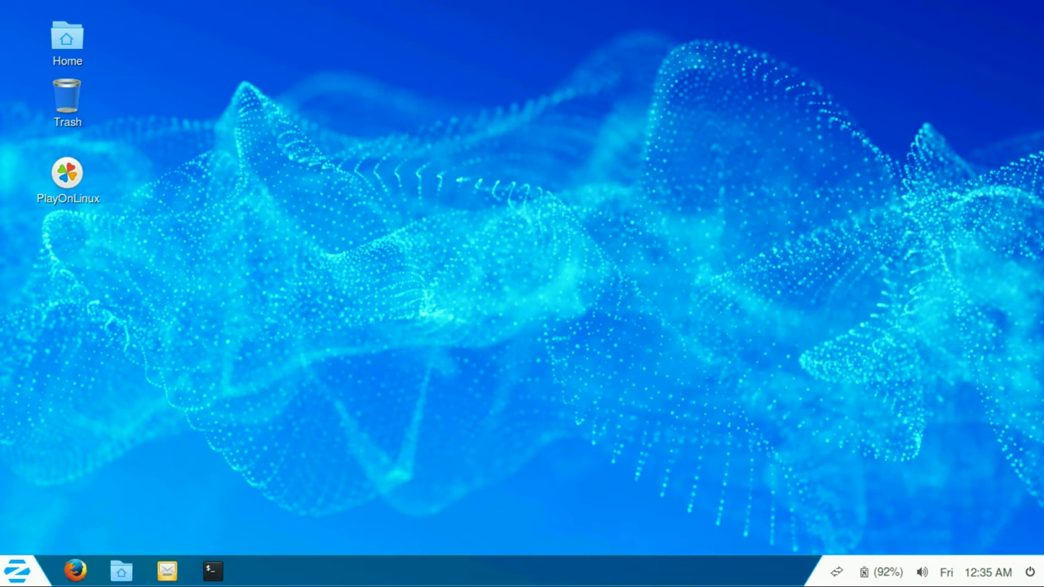
Step: Launch the text editor from the start menu's Accessories category
{"action": "left_click", "coordinate": [16, 570]}
{"action": "left_click", "coordinate": [49, 161]}
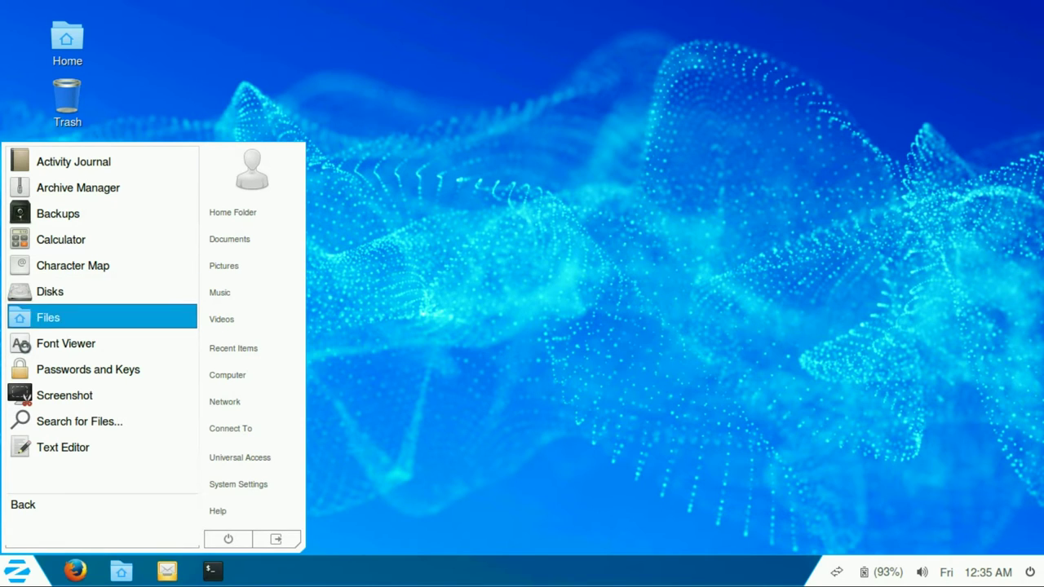
{"action": "left_click", "coordinate": [63, 447]}
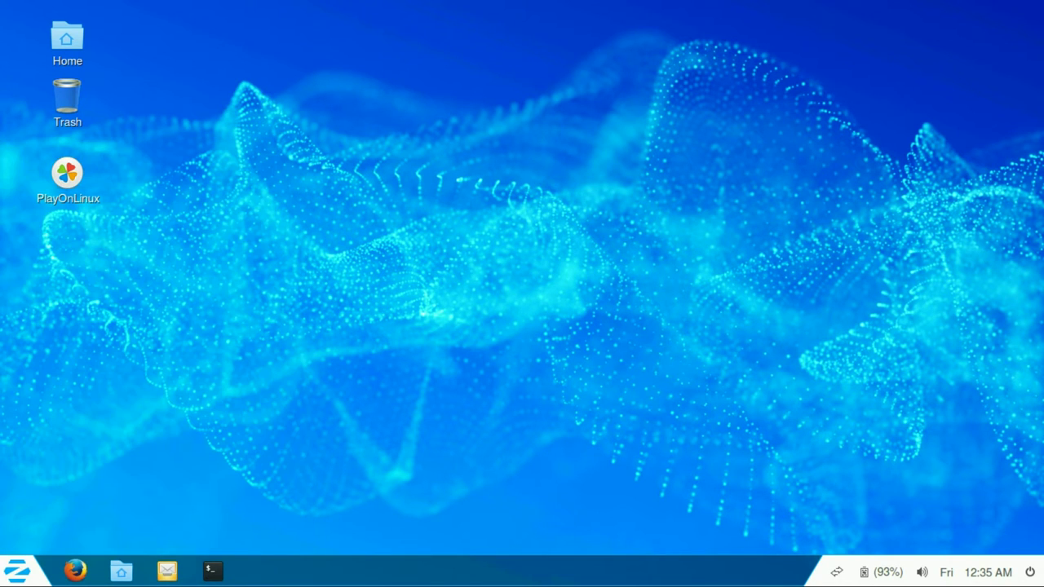
Step: Open System Settings from the power menu, visit Brightness & Lock, and return to all settings
{"action": "left_click", "coordinate": [1030, 571]}
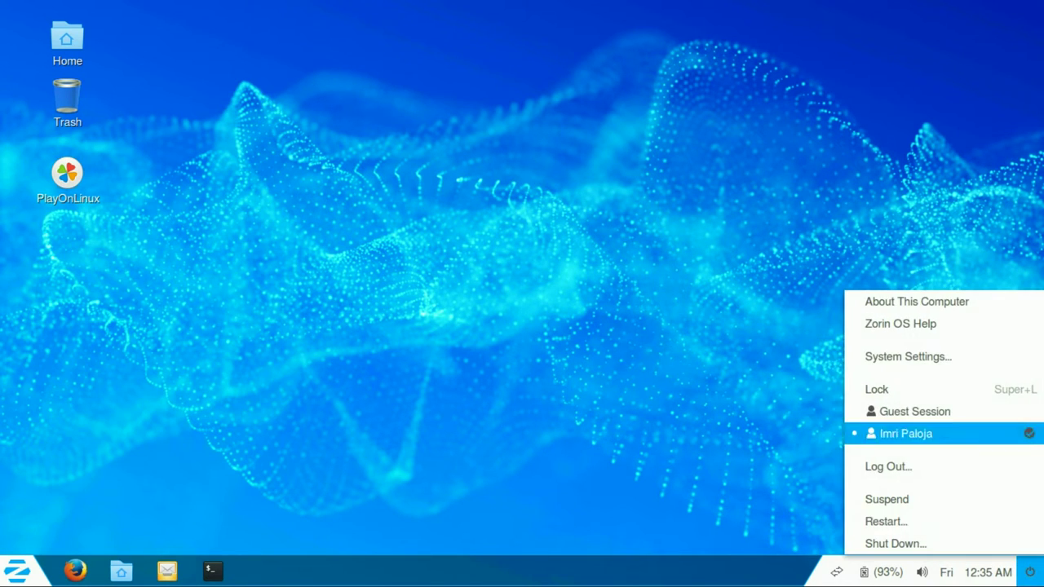
{"action": "left_click", "coordinate": [907, 357]}
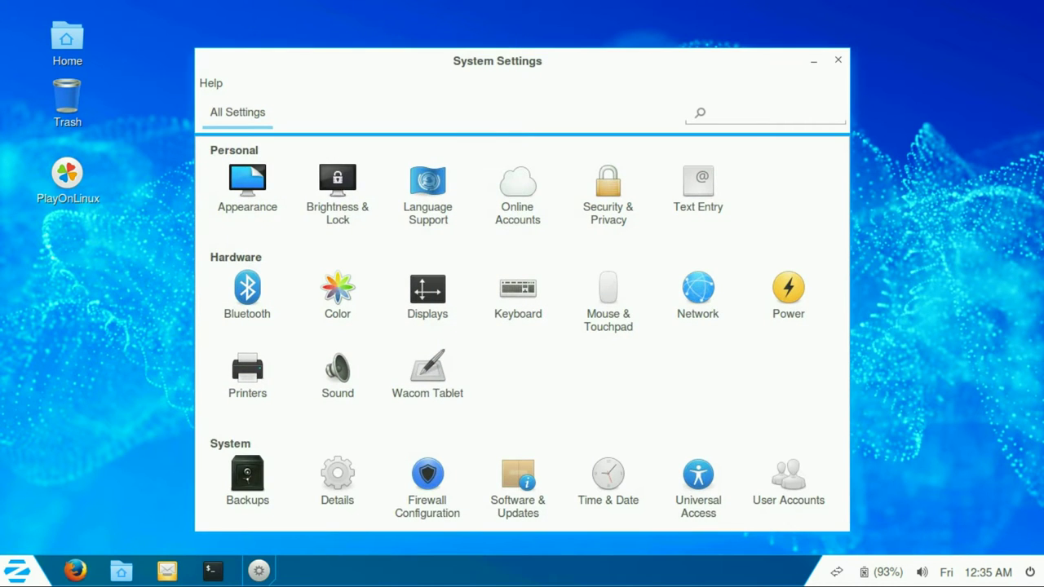
{"action": "left_click", "coordinate": [337, 191]}
{"action": "left_click", "coordinate": [237, 112]}
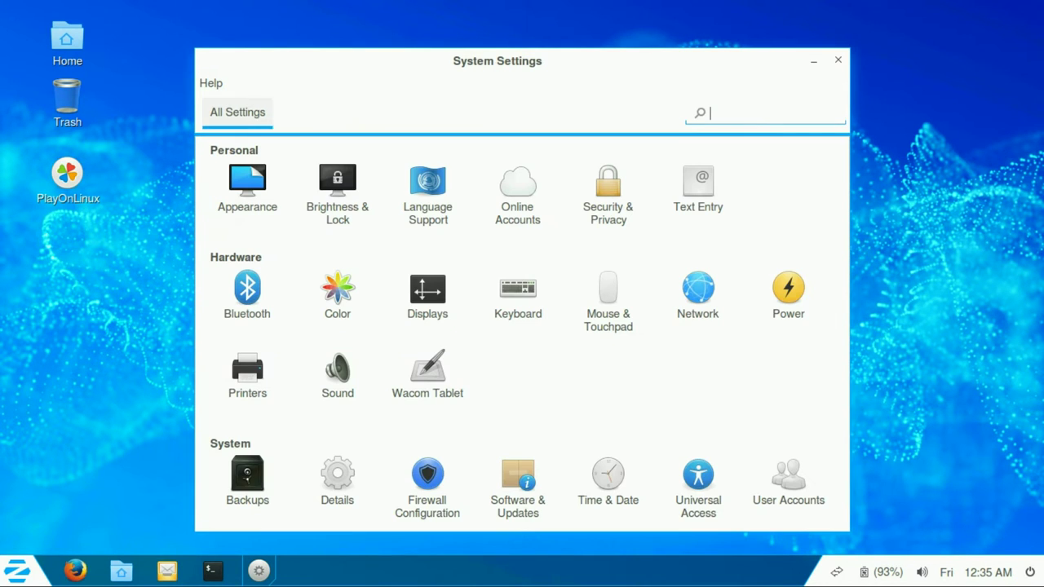
Step: Install the five missing language packages from Language Support, authenticating with the account password
{"action": "left_click", "coordinate": [427, 191]}
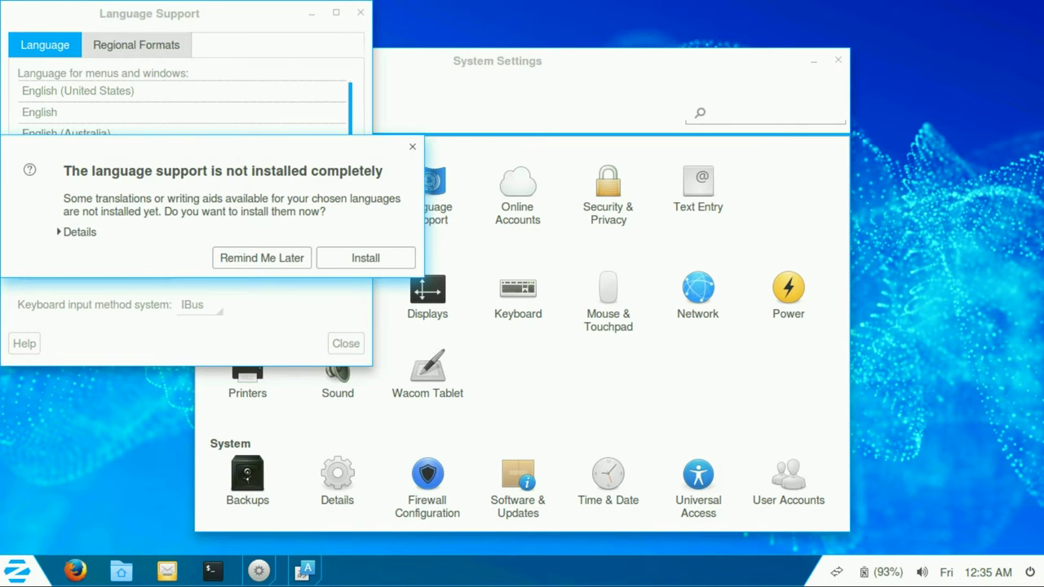
{"action": "key", "text": "space"}
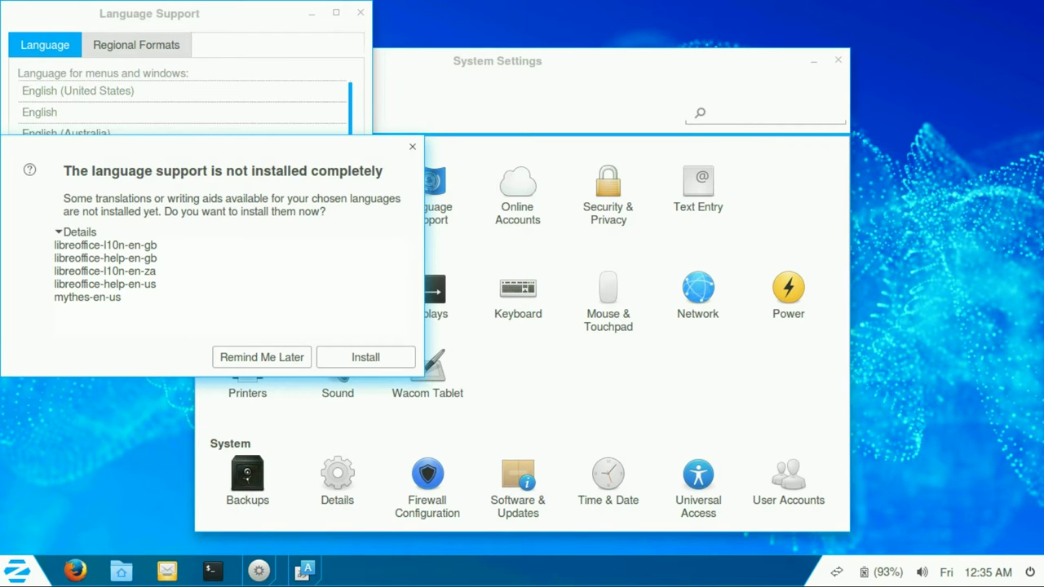
{"action": "left_click_drag", "start_coordinate": [121, 297], "coordinate": [54, 245]}
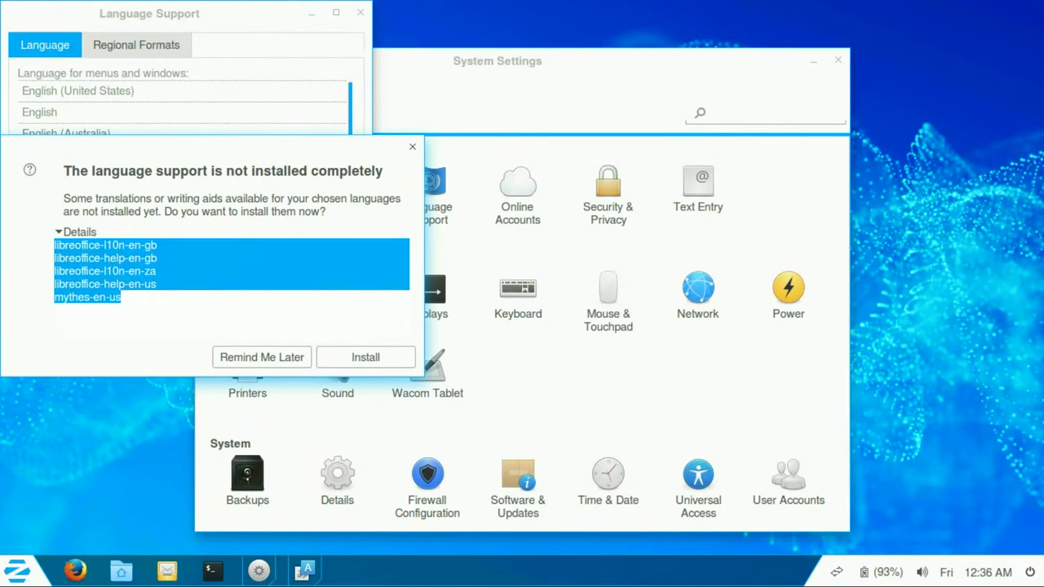
{"action": "key", "text": "Return"}
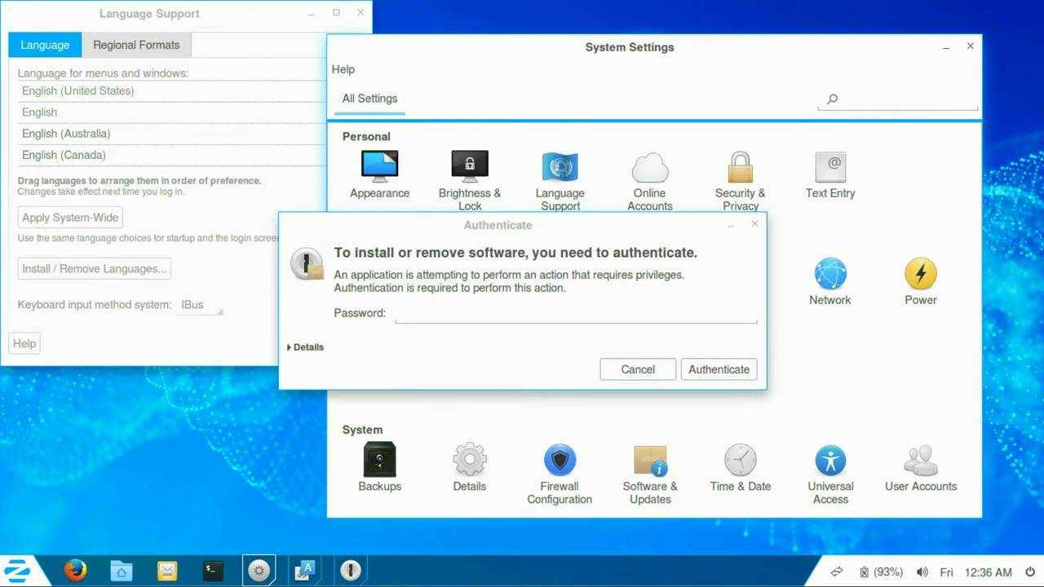
{"action": "type", "text": "****"}
{"action": "key", "text": "Return"}
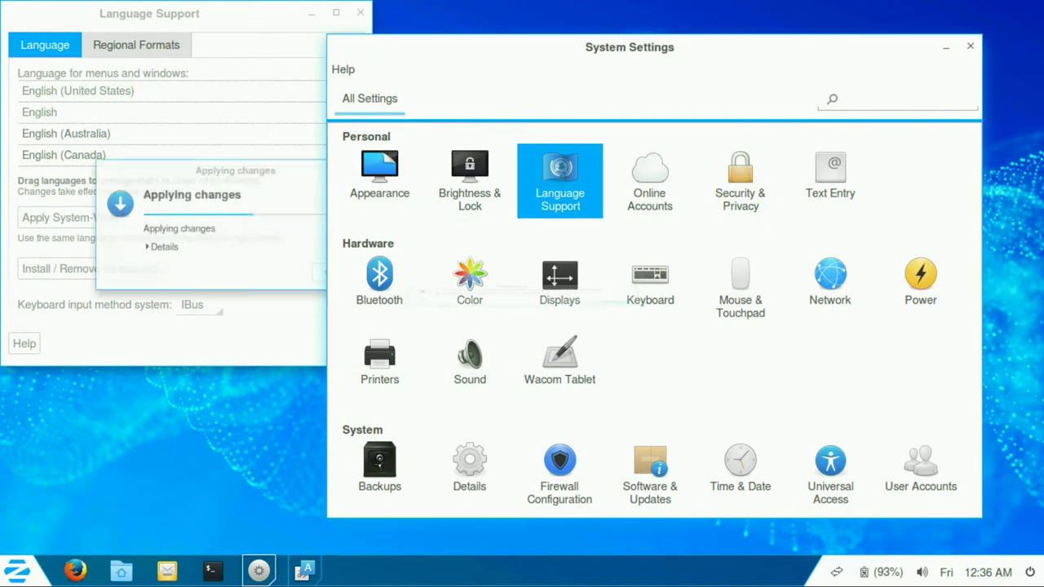
Step: Browse the Online Accounts account types, keeping integration set to All applications
{"action": "left_click", "coordinate": [650, 179]}
{"action": "left_click", "coordinate": [841, 152]}
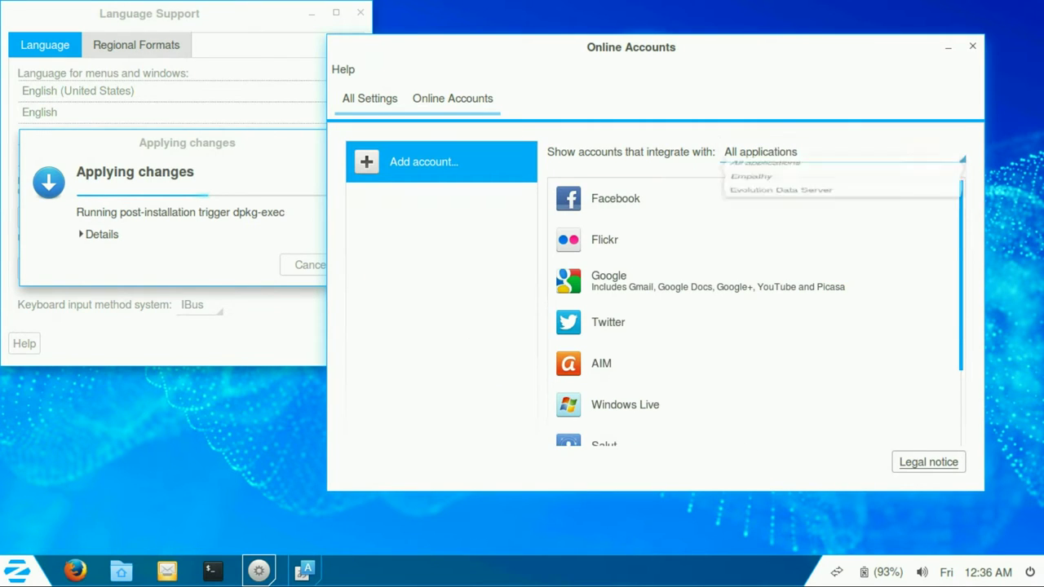
{"action": "left_click", "coordinate": [652, 280]}
{"action": "scroll", "coordinate": [750, 327], "scroll_direction": "down", "scroll_amount": 2}
{"action": "left_click", "coordinate": [653, 285]}
{"action": "left_click", "coordinate": [652, 341]}
{"action": "scroll", "coordinate": [750, 326], "scroll_direction": "up", "scroll_amount": 1}
{"action": "left_click", "coordinate": [653, 325]}
{"action": "scroll", "coordinate": [750, 326], "scroll_direction": "down", "scroll_amount": 1}
{"action": "left_click", "coordinate": [652, 338]}
Step: Open Security & Privacy, then view Regional Formats in Language Support and move its window aside
{"action": "left_click", "coordinate": [369, 98]}
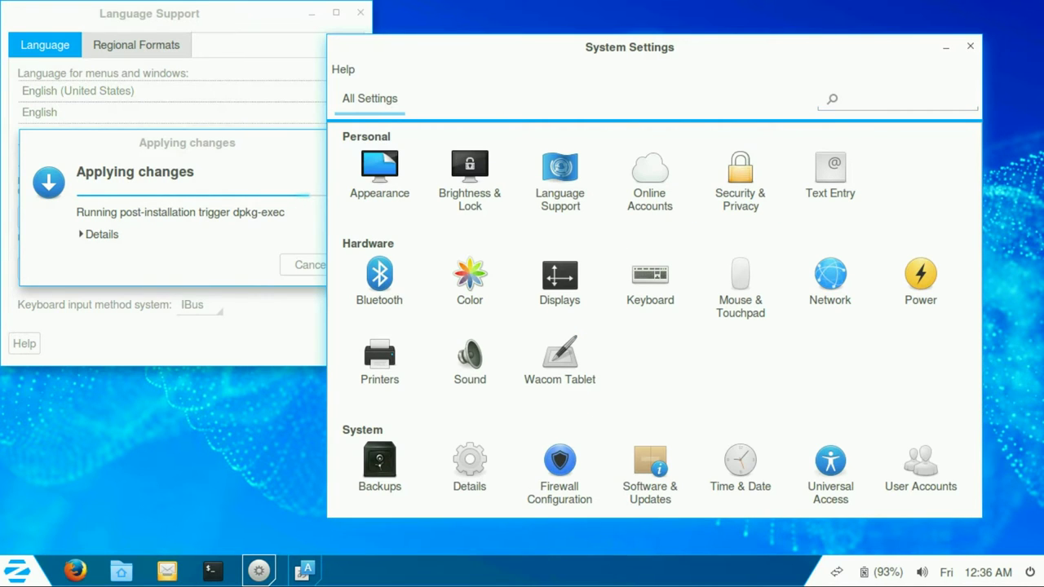
{"action": "left_click", "coordinate": [740, 175]}
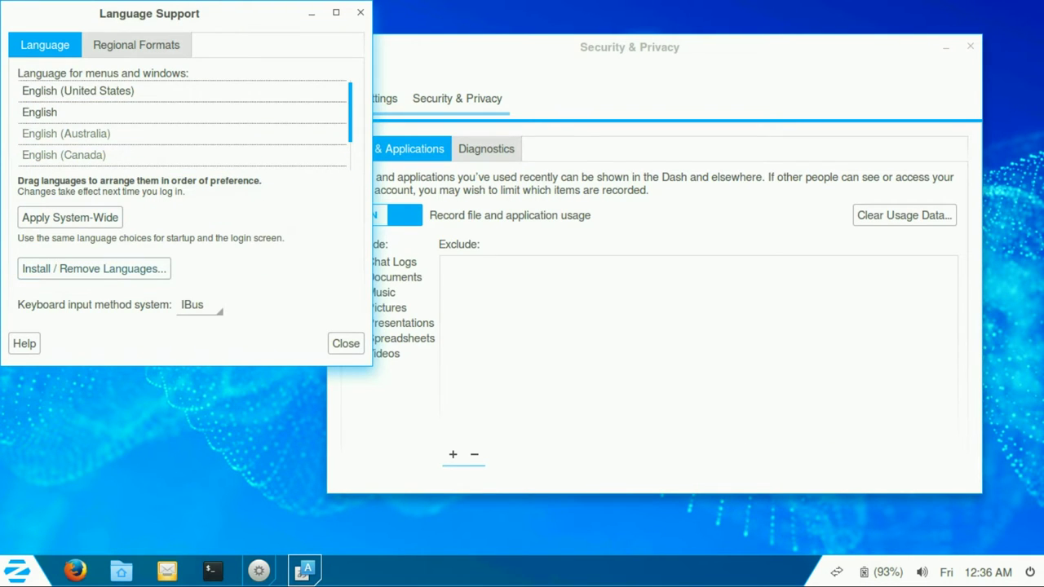
{"action": "left_click", "coordinate": [136, 45]}
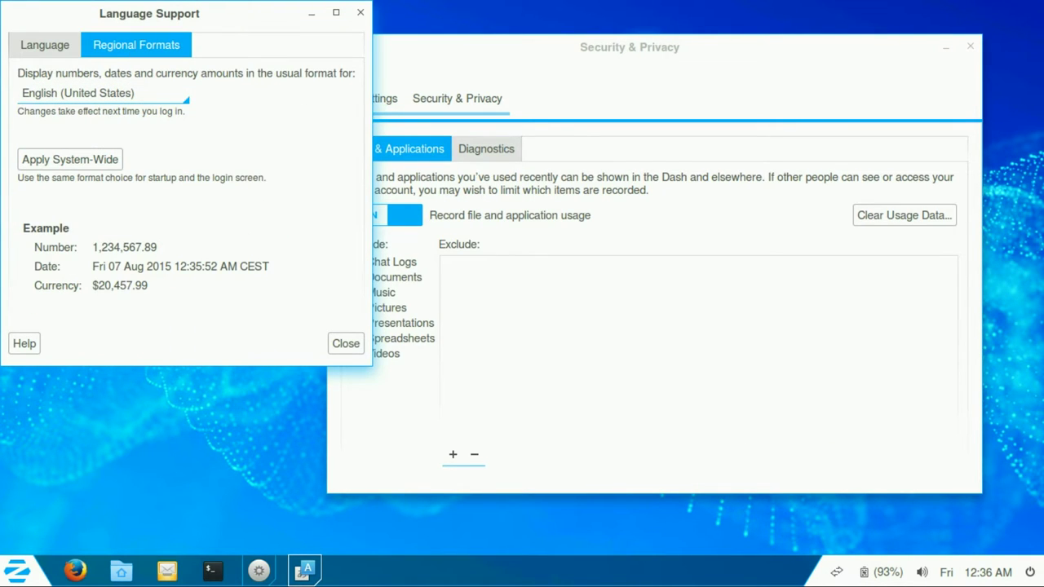
{"action": "left_click_drag", "start_coordinate": [150, 13], "coordinate": [191, 59]}
Step: Close Language Support and view the Diagnostics and Files & Applications privacy tabs
{"action": "key", "text": "Return"}
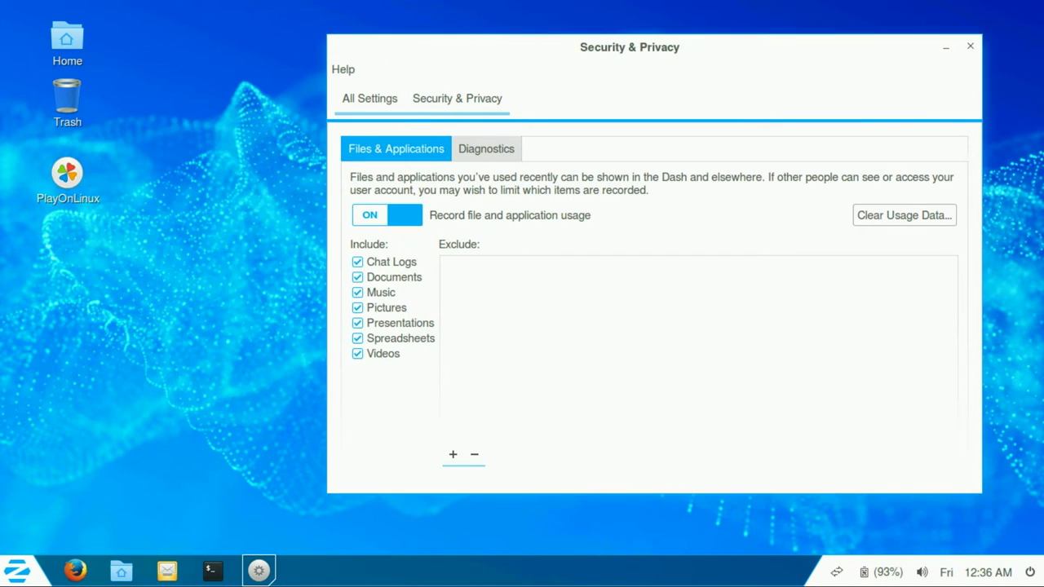
{"action": "left_click", "coordinate": [486, 149]}
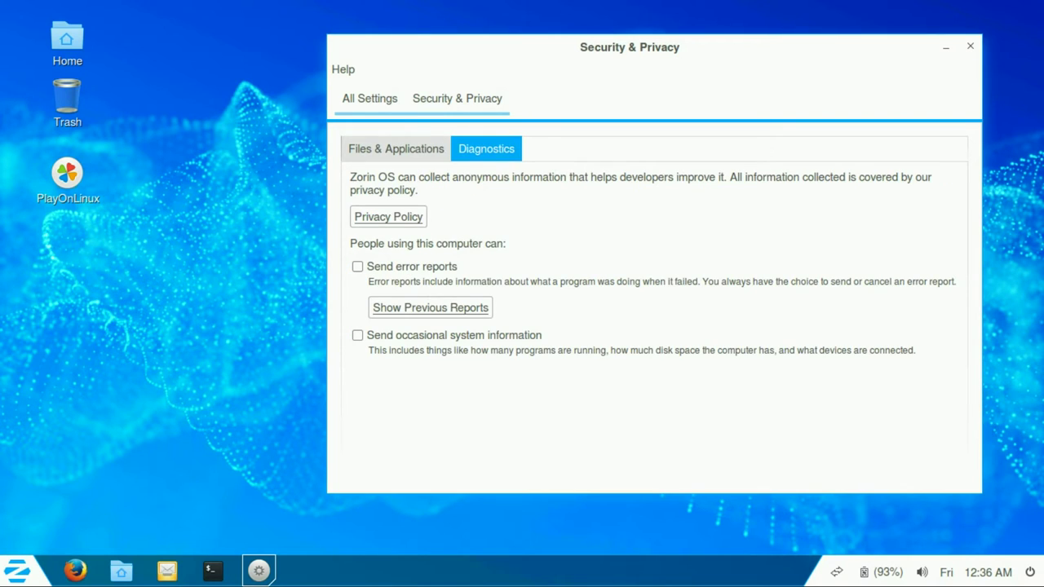
{"action": "left_click", "coordinate": [396, 148]}
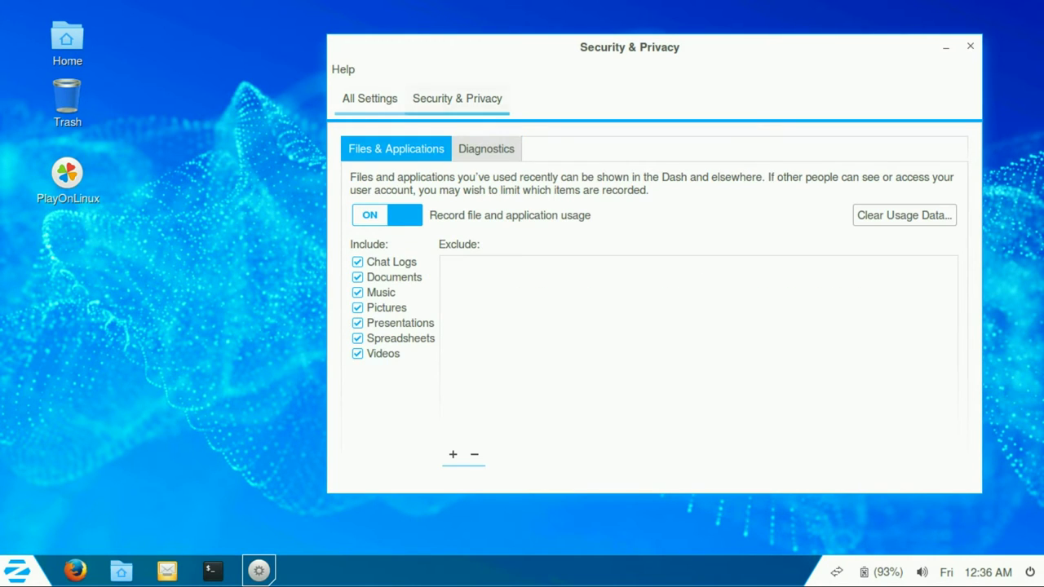
Step: Check the Text Entry input-source settings, then open the Bluetooth page
{"action": "left_click", "coordinate": [369, 98]}
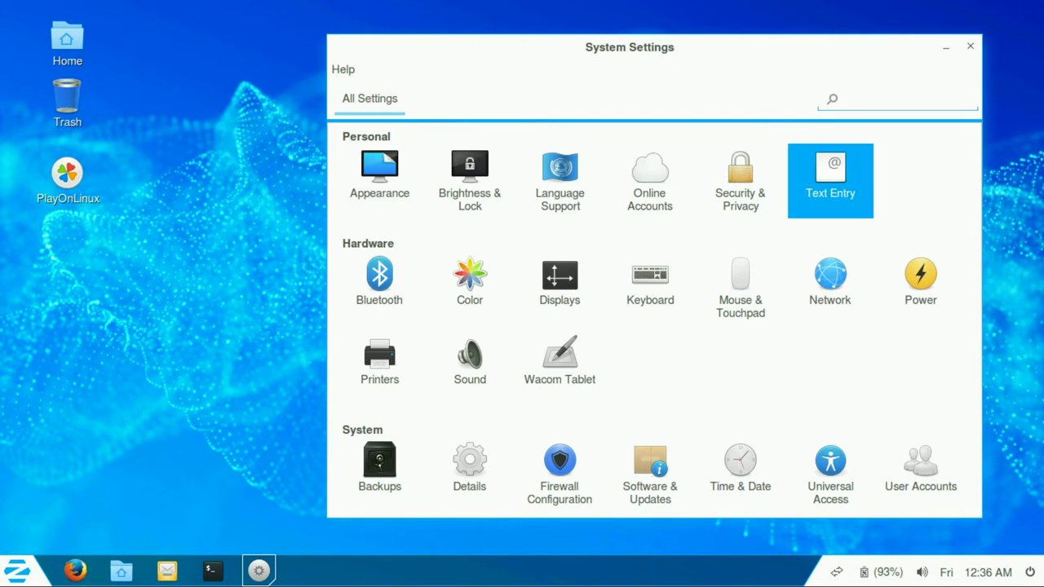
{"action": "left_click", "coordinate": [830, 179]}
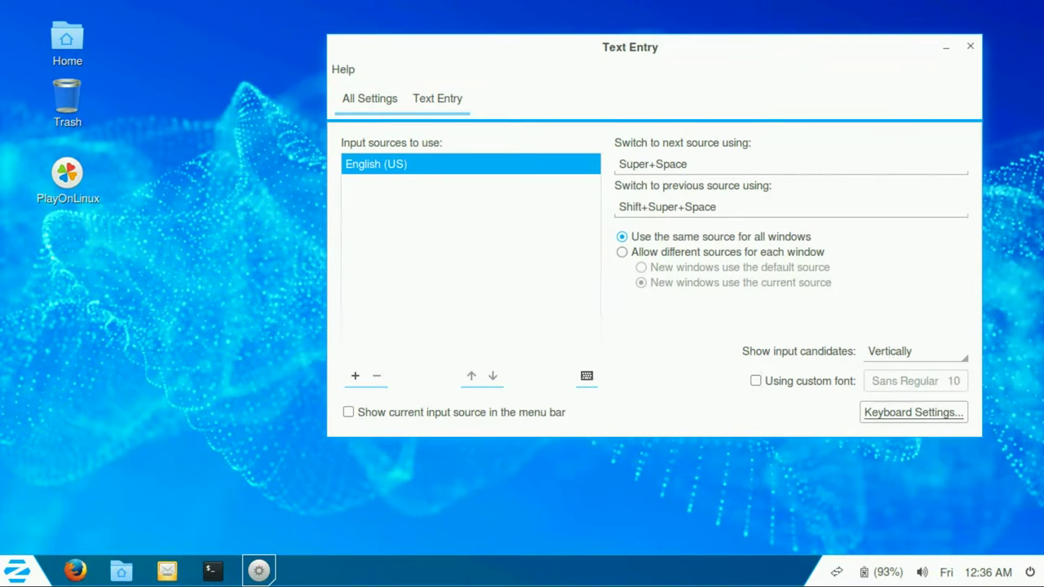
{"action": "left_click", "coordinate": [370, 98]}
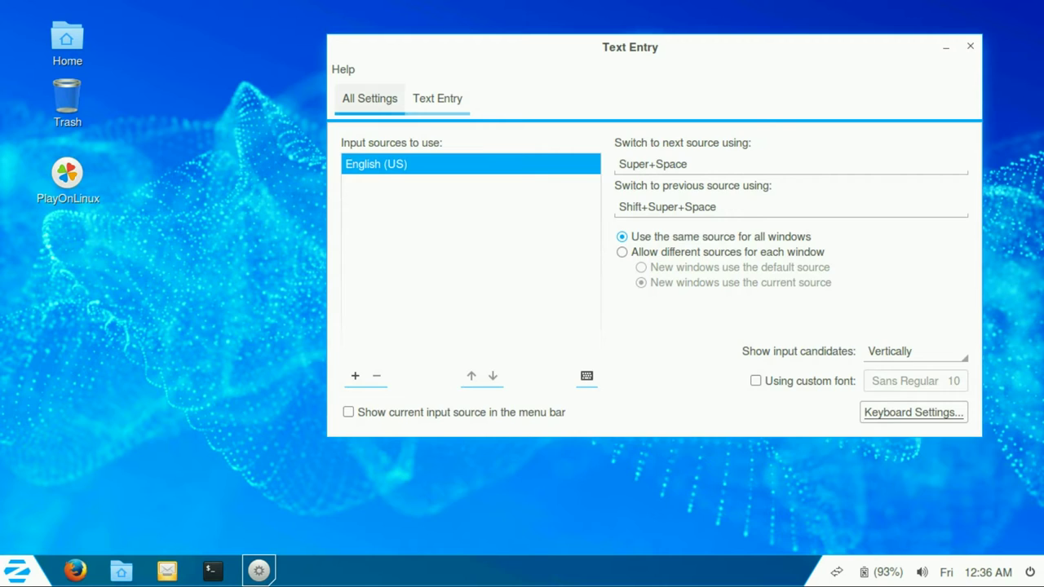
{"action": "left_click", "coordinate": [360, 273]}
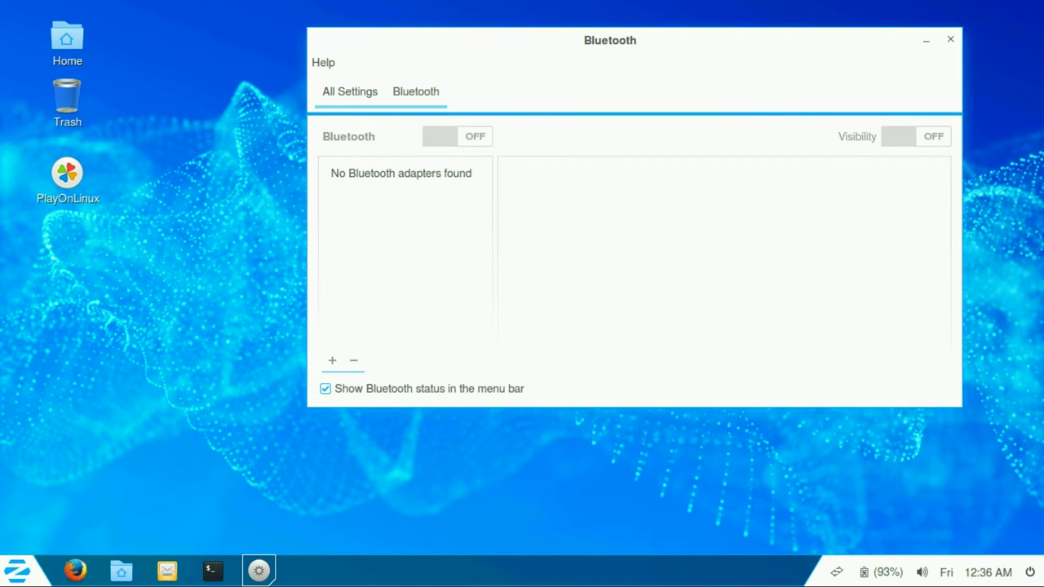
Step: Check the tray's battery display options and view the Color profile settings
{"action": "left_click", "coordinate": [884, 572]}
{"action": "left_click", "coordinate": [883, 572]}
{"action": "left_click", "coordinate": [350, 92]}
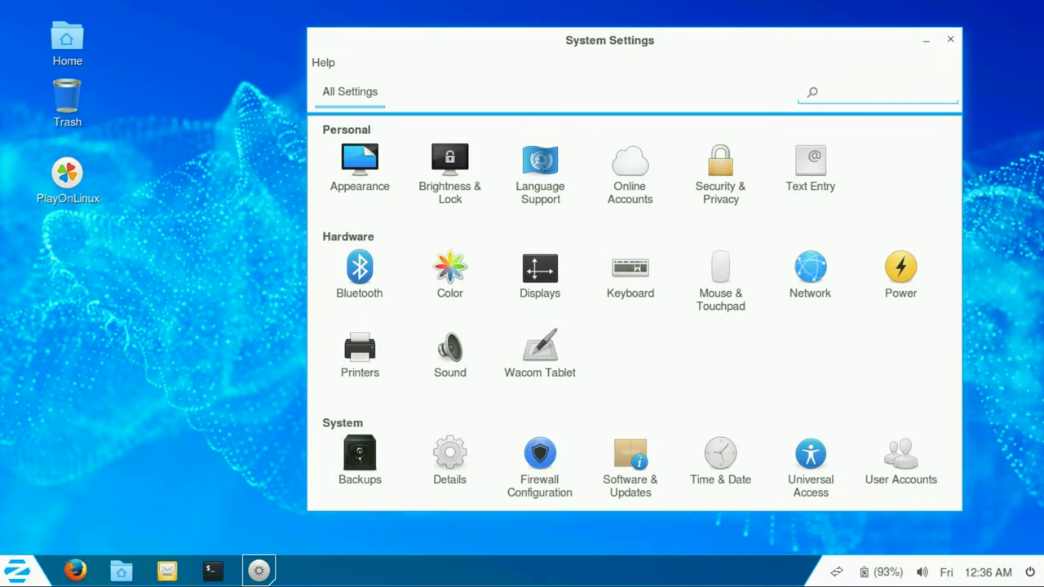
{"action": "left_click", "coordinate": [450, 273]}
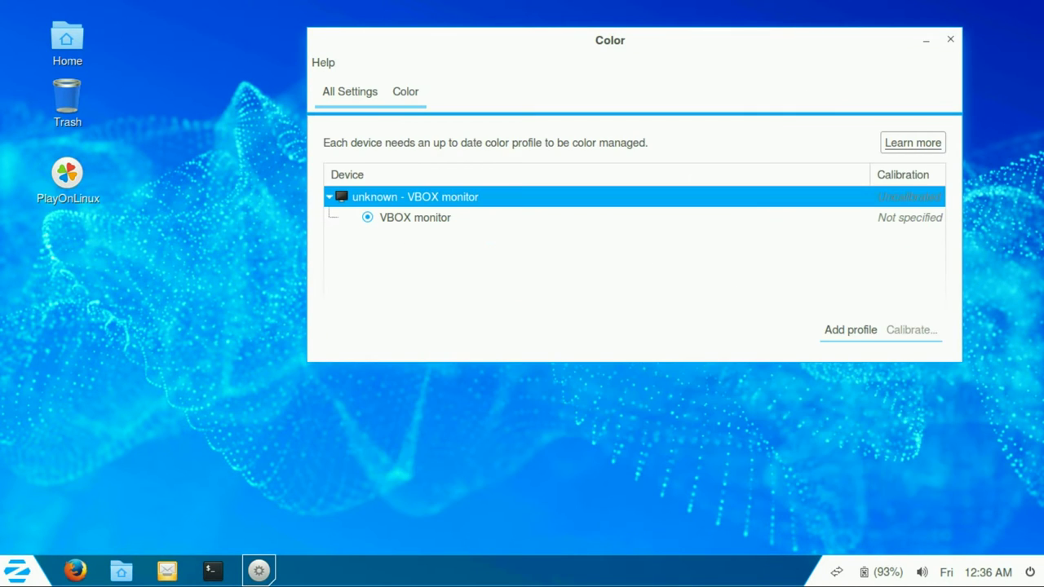
{"action": "left_click", "coordinate": [350, 92]}
Step: Inspect the Displays resolution list, keeping 1366 x 768
{"action": "left_click", "coordinate": [538, 269]}
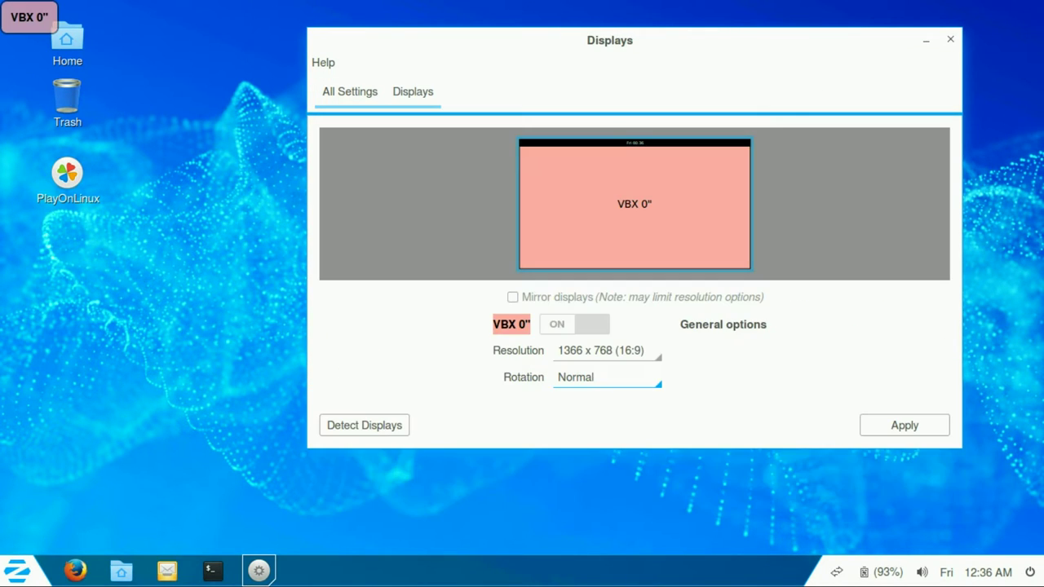
{"action": "left_click", "coordinate": [607, 350]}
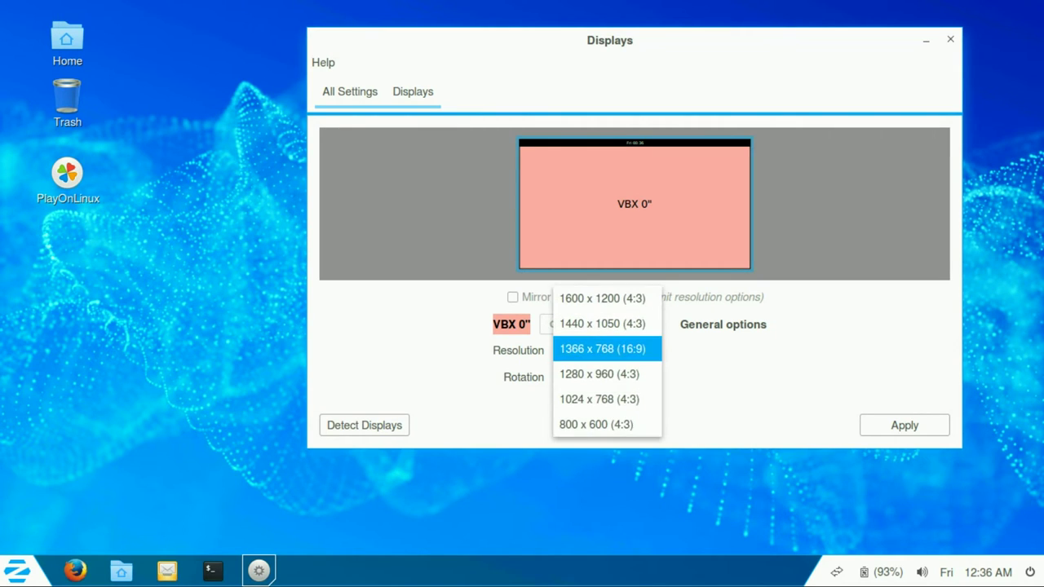
{"action": "key", "text": "Escape"}
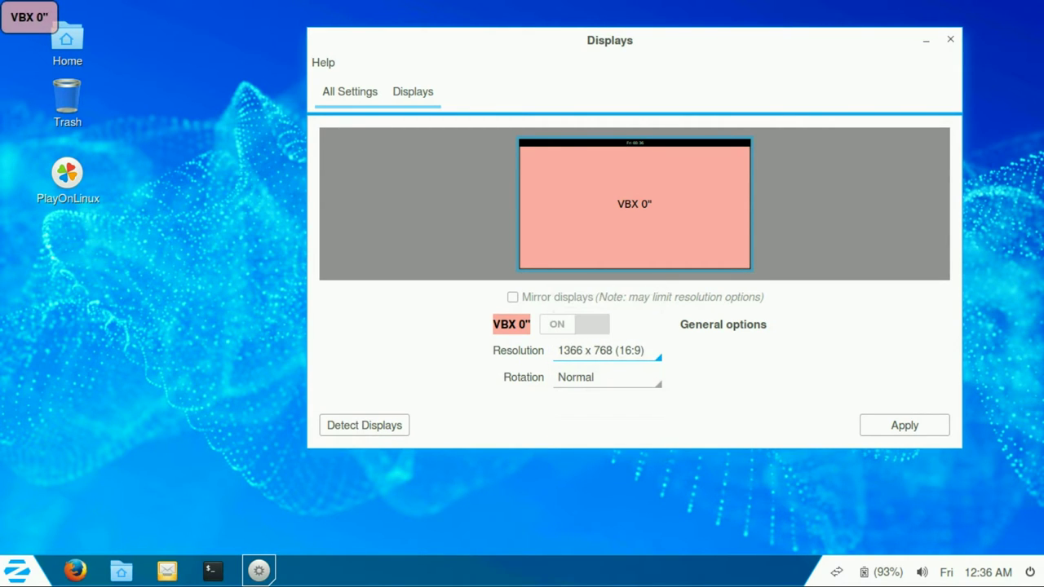
{"action": "left_click", "coordinate": [349, 91]}
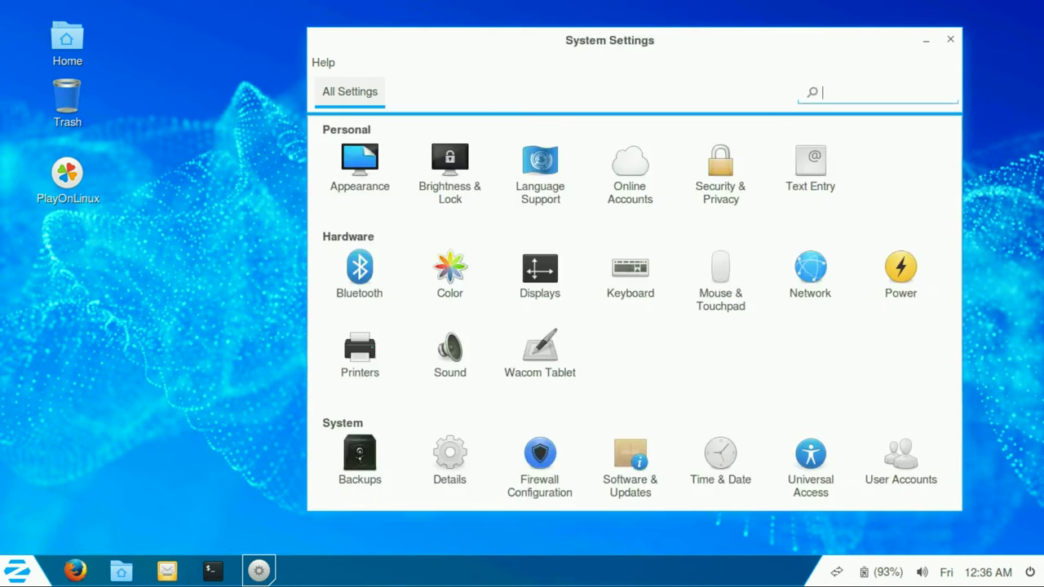
Step: View the keyboard shortcut settings, then open Mouse & Touchpad
{"action": "left_click", "coordinate": [629, 268]}
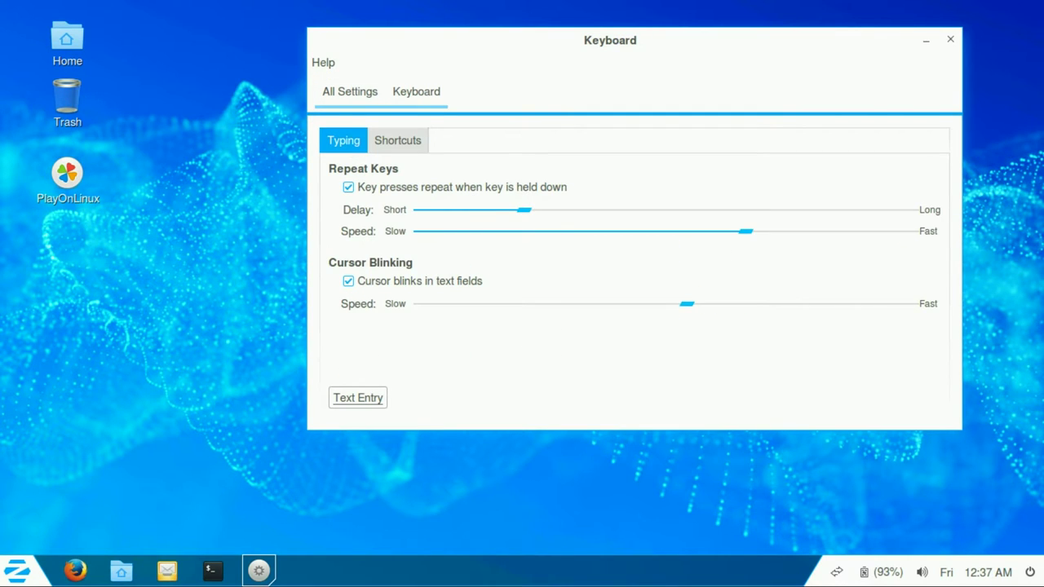
{"action": "left_click", "coordinate": [397, 140]}
{"action": "left_click", "coordinate": [349, 91]}
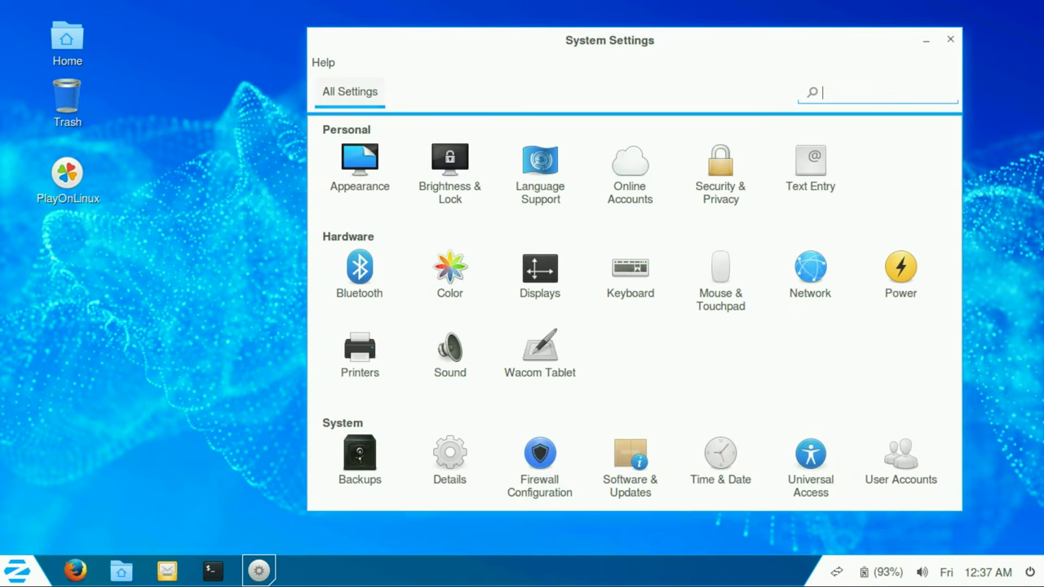
{"action": "left_click", "coordinate": [720, 277]}
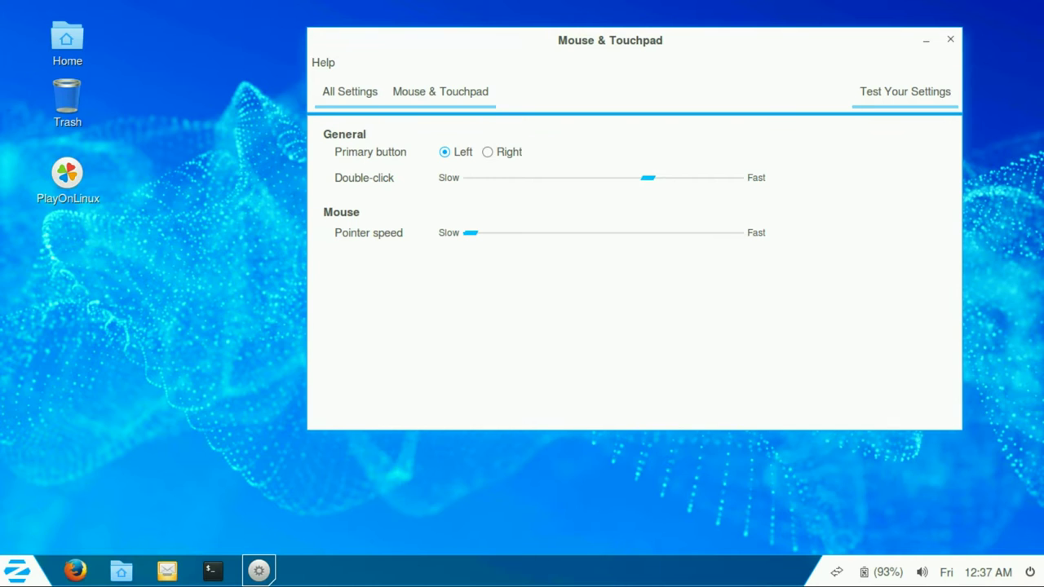
Step: Open Network settings, look at the proxy and wired entries, and cancel adding a VPN connection
{"action": "left_click", "coordinate": [350, 92]}
{"action": "left_click", "coordinate": [810, 273]}
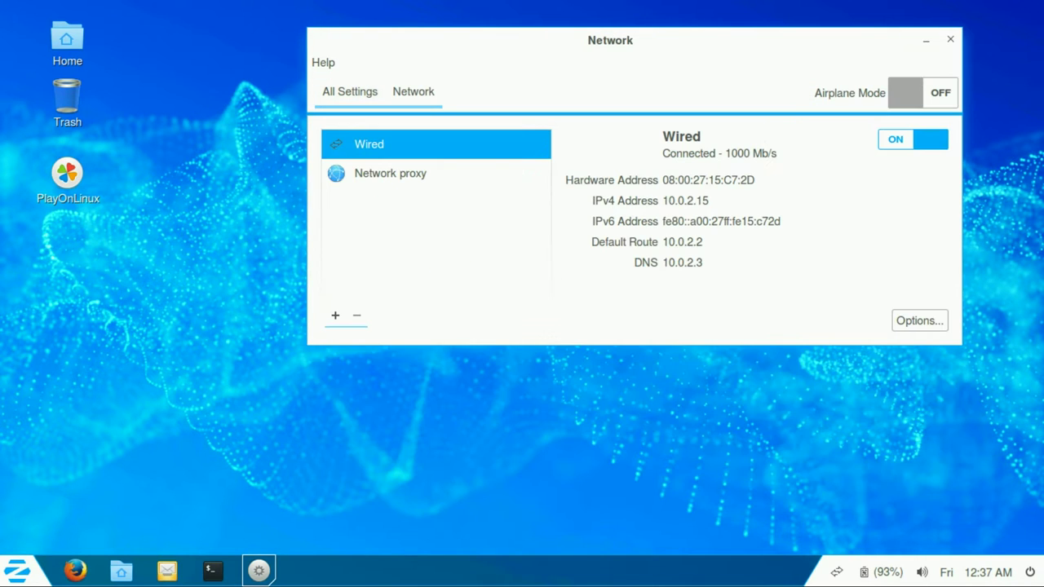
{"action": "left_click", "coordinate": [390, 173]}
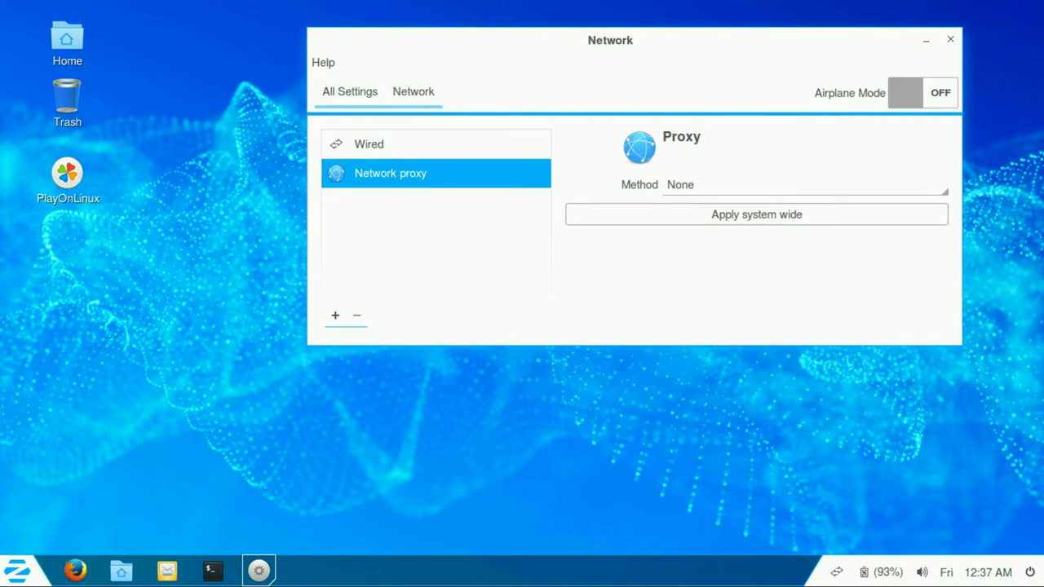
{"action": "left_click", "coordinate": [369, 144]}
{"action": "left_click", "coordinate": [334, 315]}
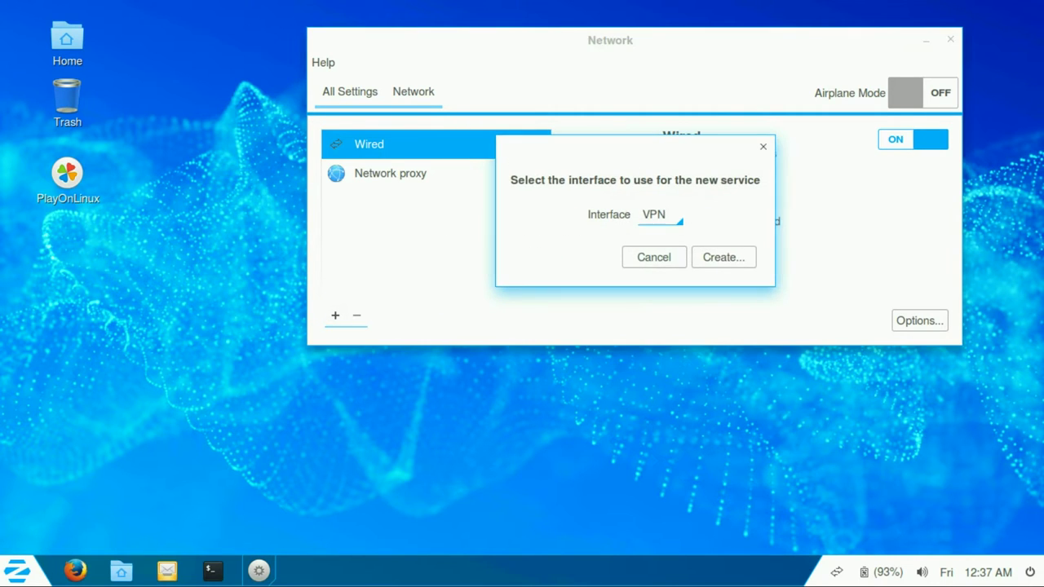
{"action": "left_click", "coordinate": [654, 257]}
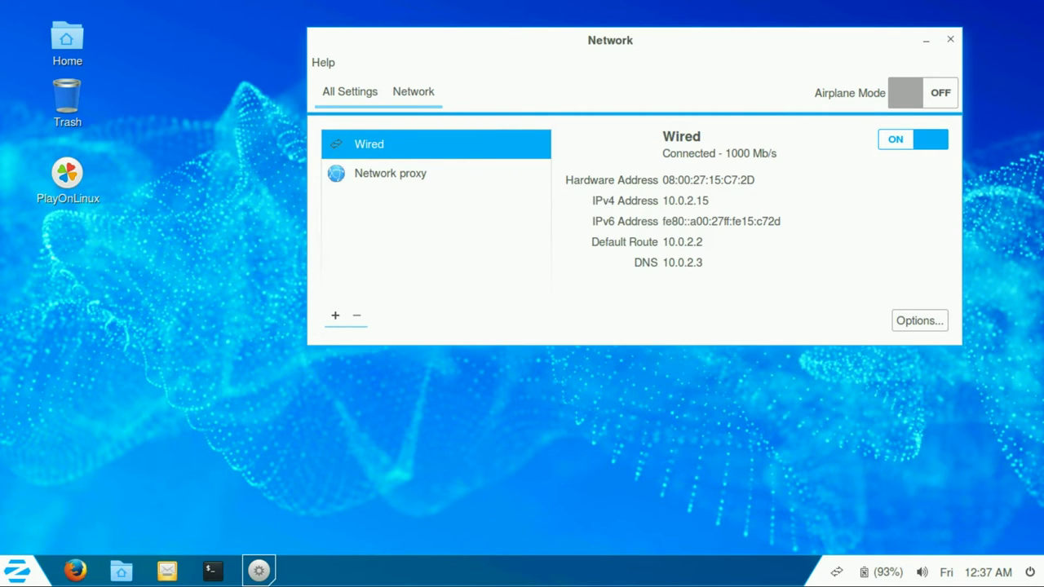
Step: Review the wired connection's General, Ethernet, 802.1x Security and IPv4 tabs, then save it
{"action": "left_click", "coordinate": [919, 320]}
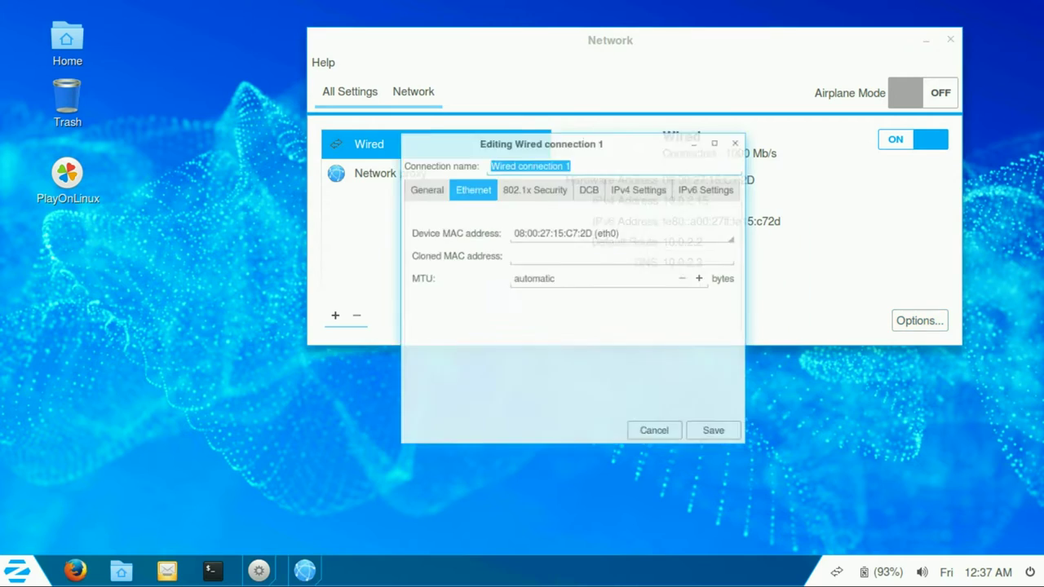
{"action": "key", "text": "ctrl+Page_Up"}
{"action": "key", "text": "ctrl+Page_Down"}
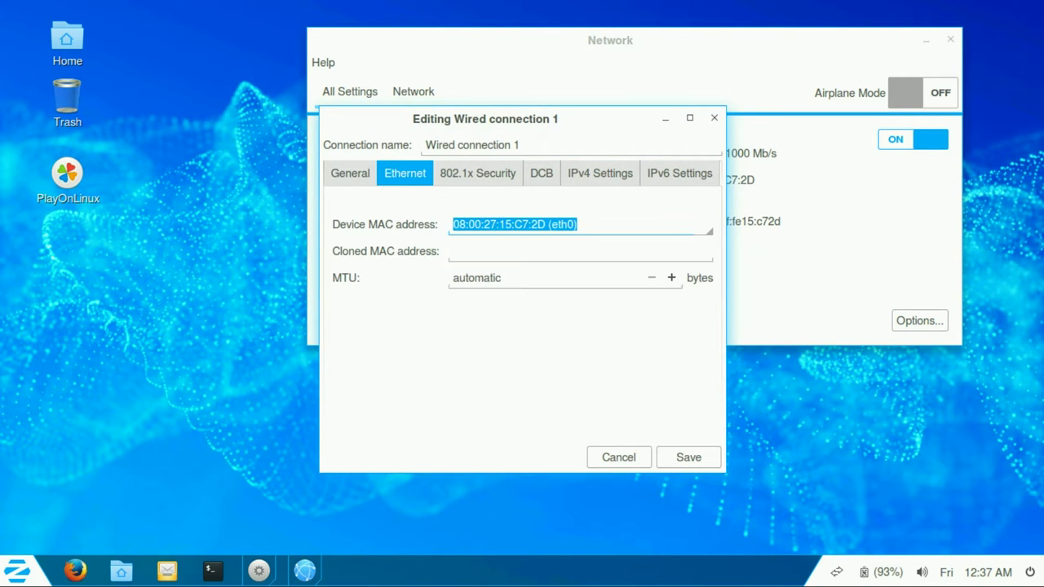
{"action": "key", "text": "ctrl+Page_Down"}
{"action": "key", "text": "ctrl+Page_Down"}
{"action": "key", "text": "ctrl+Page_Down"}
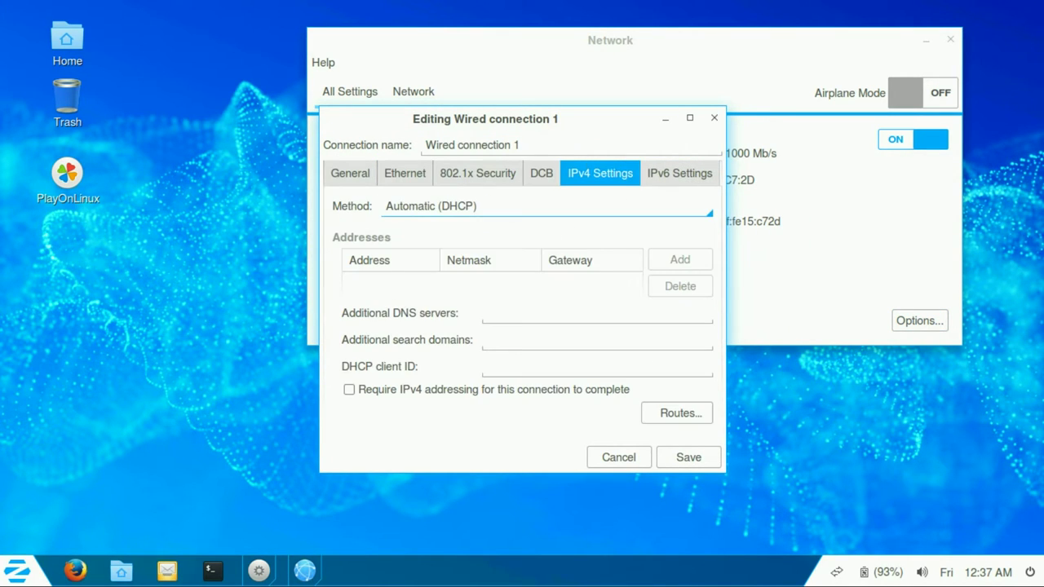
{"action": "key", "text": "ctrl+Page_Down"}
{"action": "key", "text": "Return"}
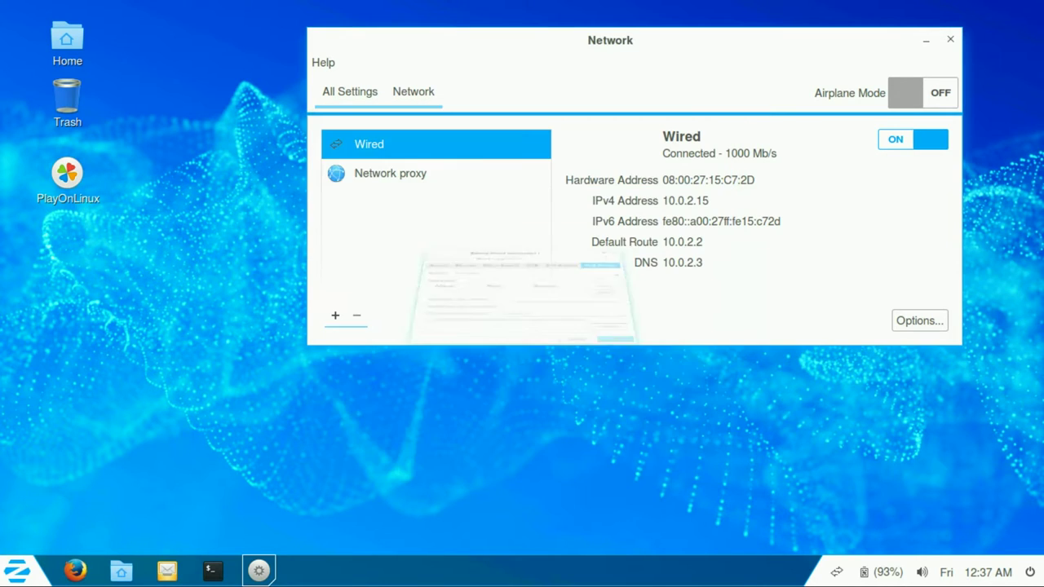
Step: Visit the Power and Brightness & Lock pages, then return to All Settings
{"action": "key", "text": "alt+Left"}
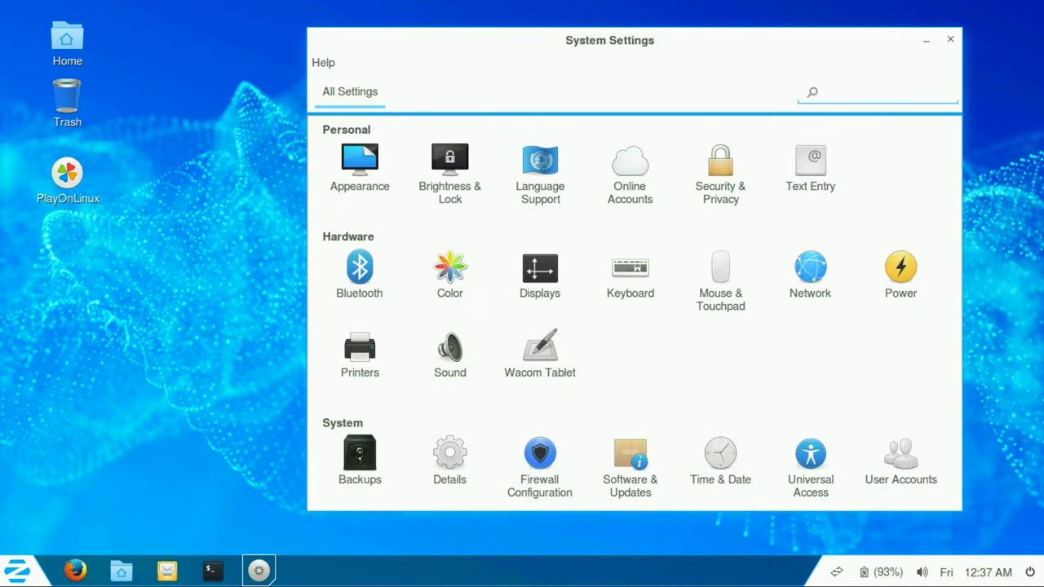
{"action": "key", "text": "Right"}
{"action": "key", "text": "Right"}
{"action": "key", "text": "Right"}
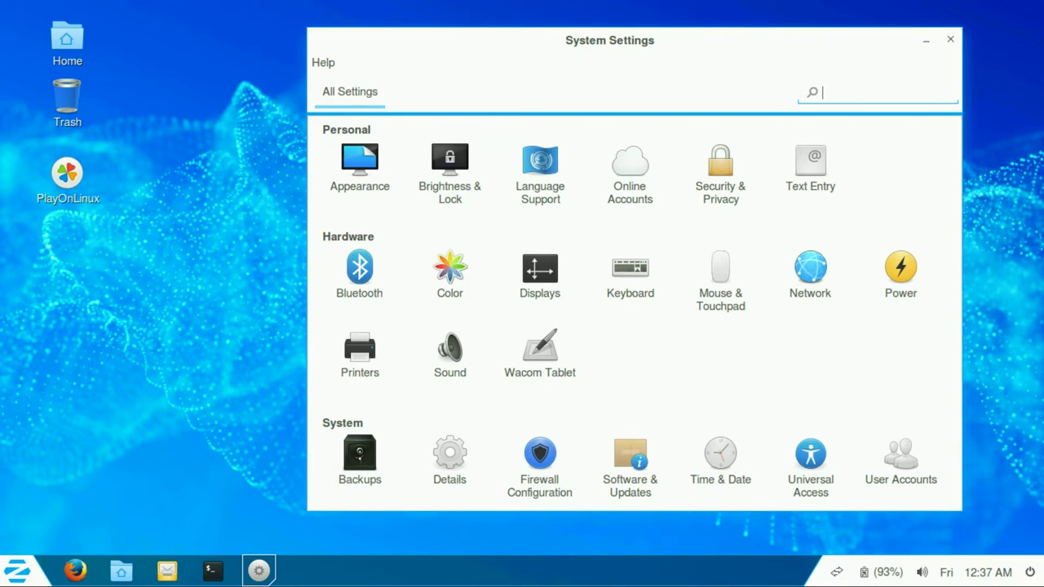
{"action": "key", "text": "Return"}
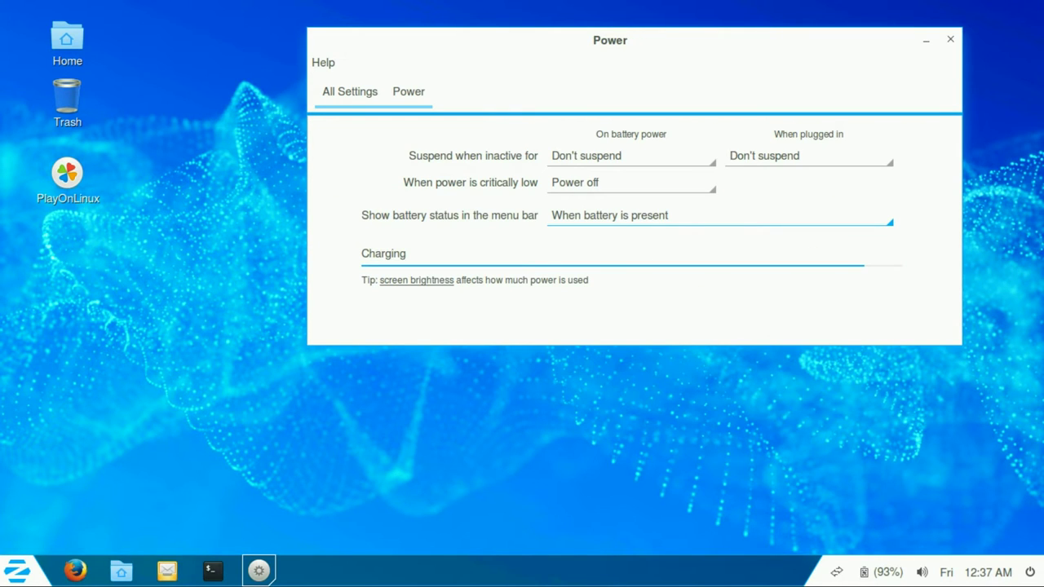
{"action": "key", "text": "Return"}
{"action": "key", "text": "alt+Left"}
Step: Open Printers, start adding a printer, glance at the network options, and cancel
{"action": "key", "text": "Down"}
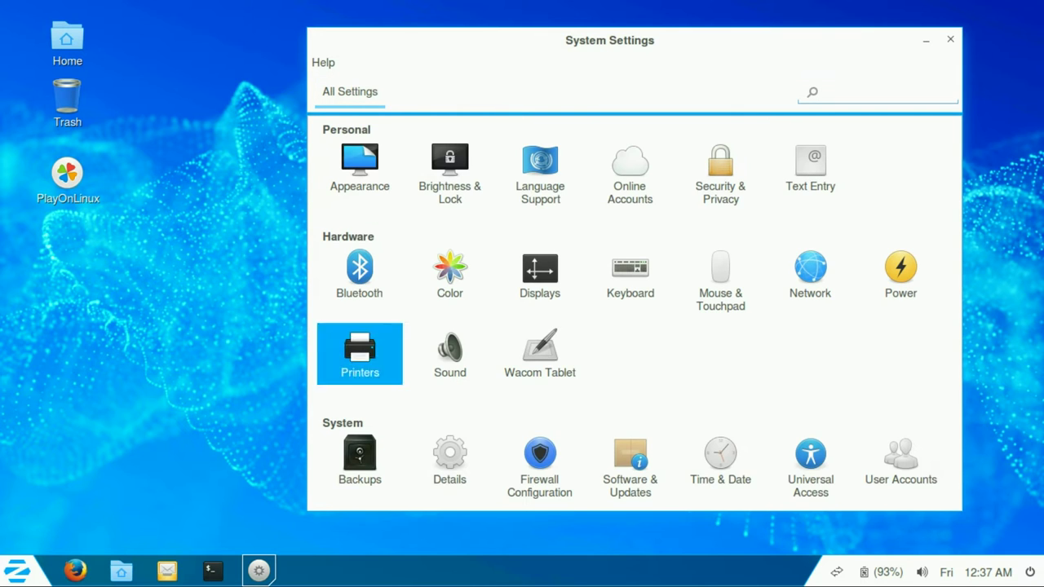
{"action": "key", "text": "Right"}
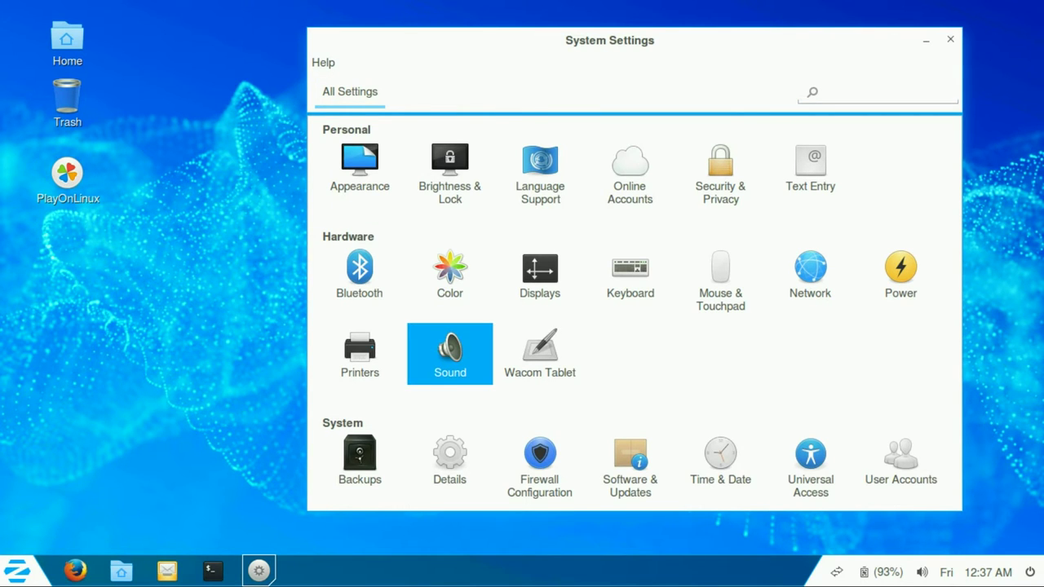
{"action": "key", "text": "Return"}
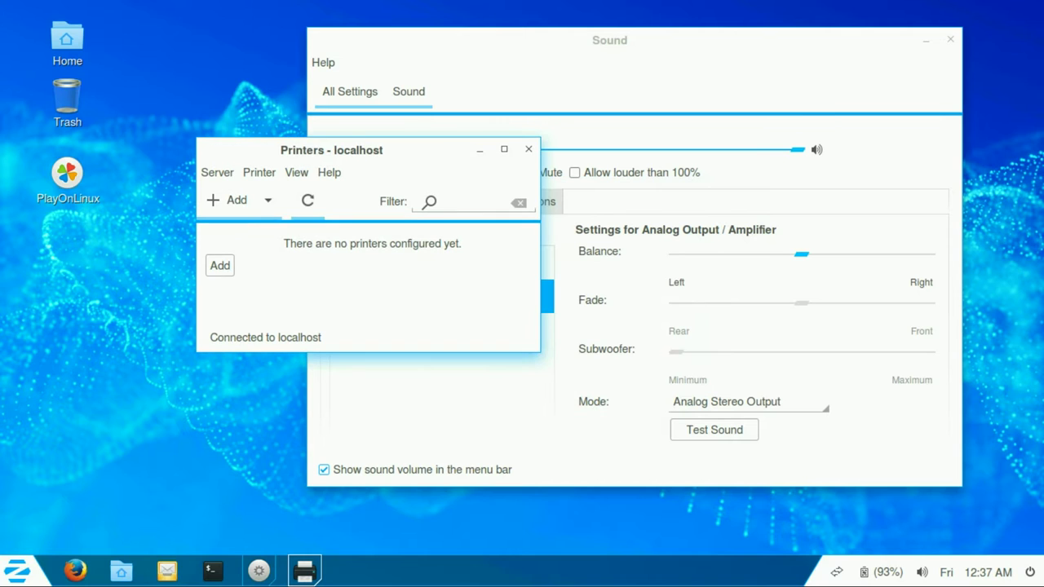
{"action": "key", "text": "Return"}
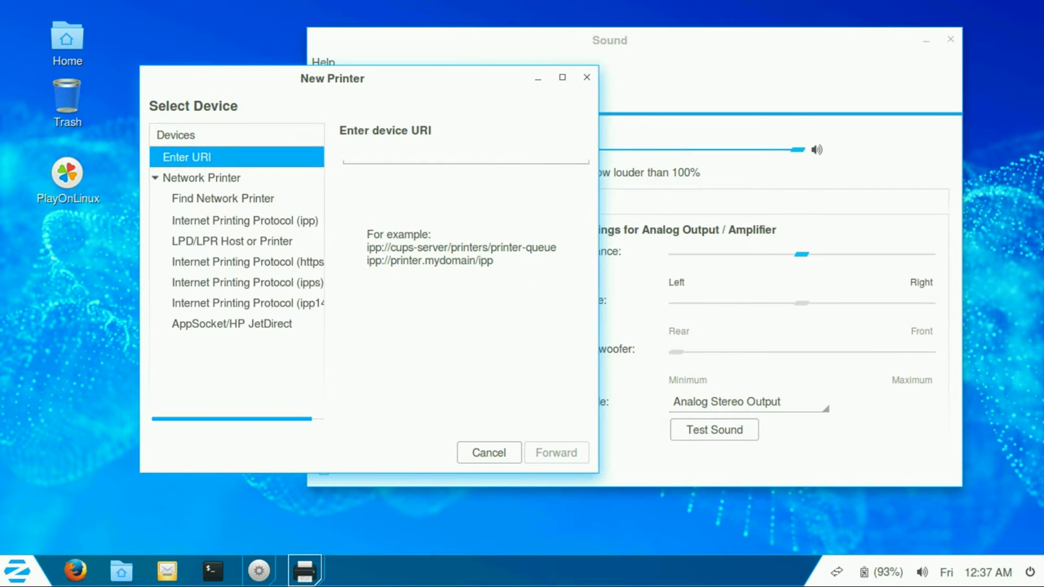
{"action": "key", "text": "Down"}
{"action": "key", "text": "Down"}
{"action": "key", "text": "Escape"}
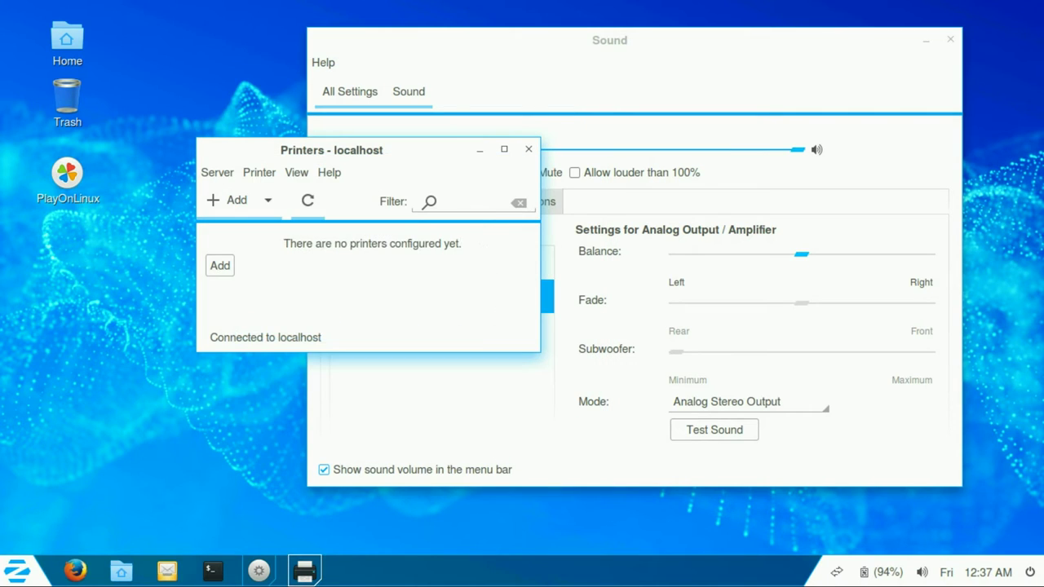
Step: Browse the printer manager menus, open and close Server Settings, then quit Printers
{"action": "key", "text": "alt+p"}
{"action": "key", "text": "Right"}
{"action": "key", "text": "Right"}
{"action": "key", "text": "Left"}
{"action": "key", "text": "Left"}
{"action": "key", "text": "Left"}
{"action": "key", "text": "Up"}
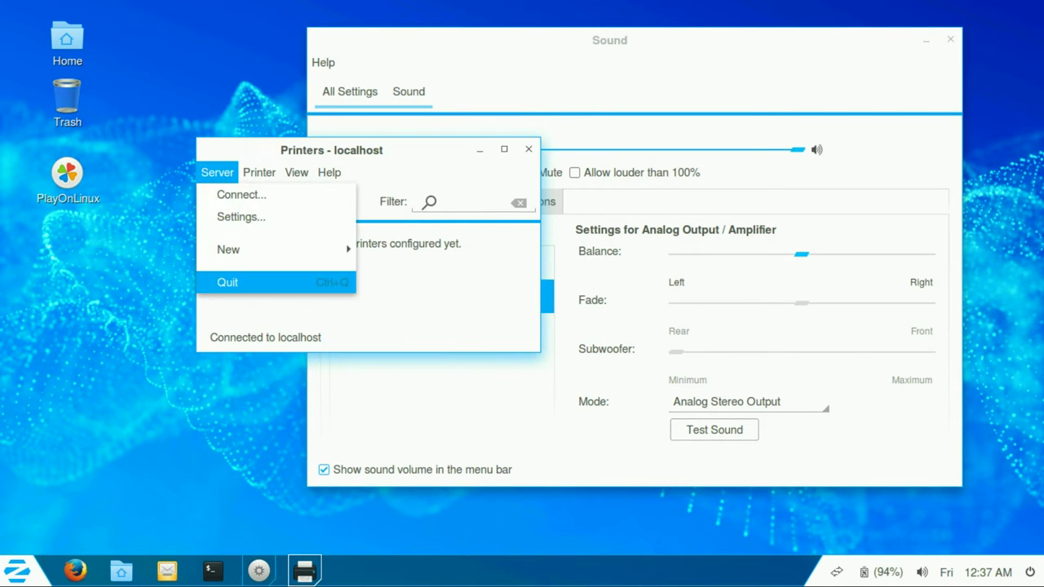
{"action": "key", "text": "Up"}
{"action": "key", "text": "Up"}
{"action": "key", "text": "Return"}
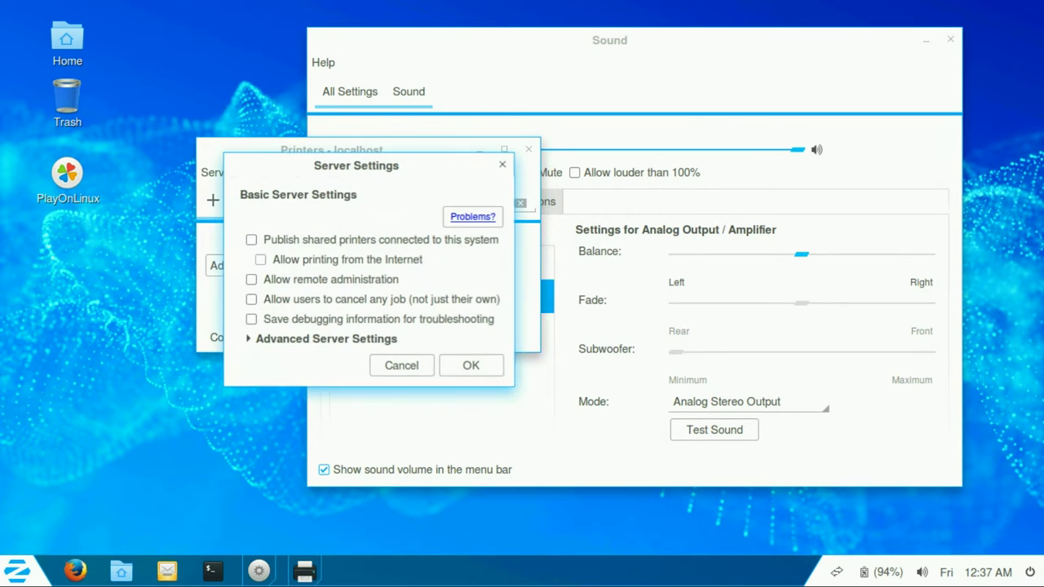
{"action": "key", "text": "Escape"}
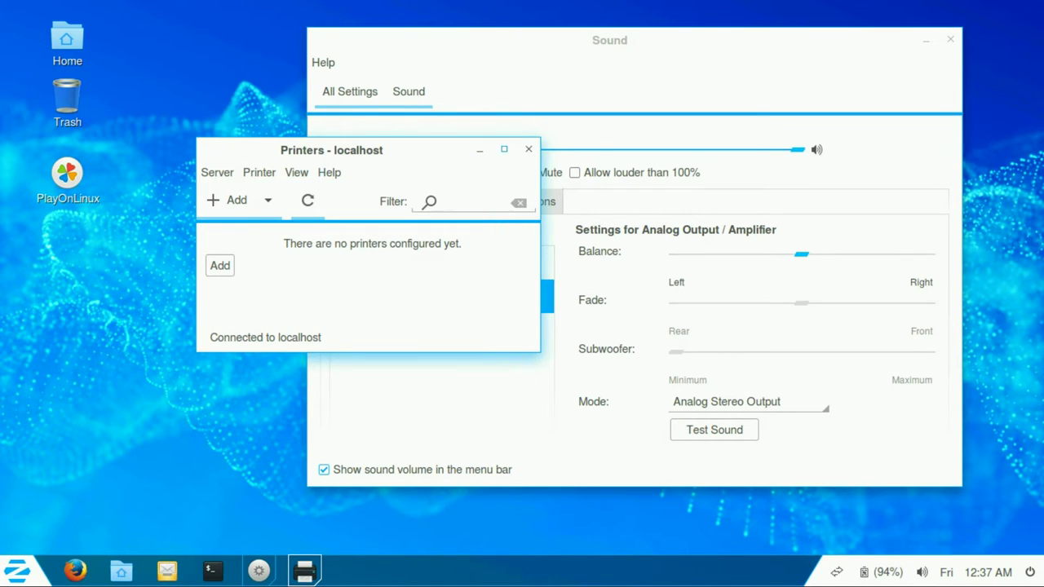
{"action": "key", "text": "ctrl+q"}
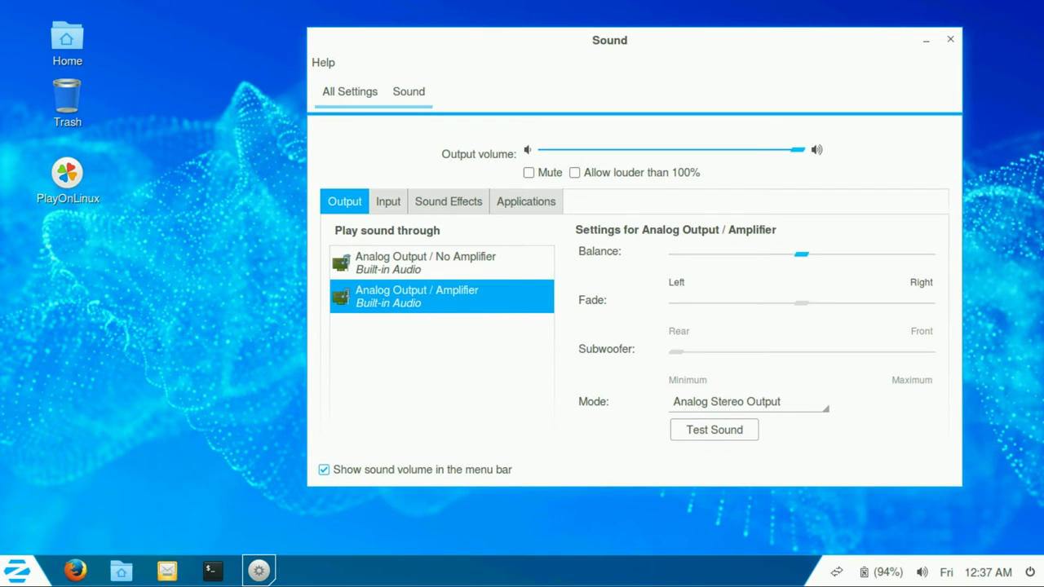
Step: Keep Analog Output / Amplifier selected, check the Input tab, and raise output volume to 100%
{"action": "left_click", "coordinate": [441, 262]}
{"action": "left_click", "coordinate": [442, 296]}
{"action": "left_click", "coordinate": [388, 201]}
{"action": "left_click", "coordinate": [574, 172]}
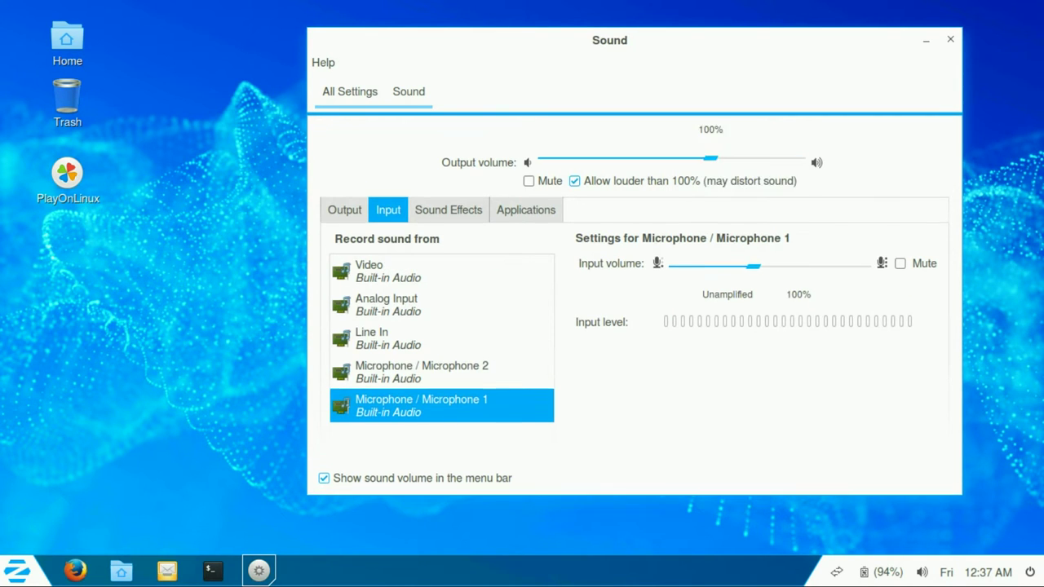
{"action": "left_click_drag", "start_coordinate": [711, 158], "coordinate": [798, 158]}
Step: Check the Sound Effects tab, quick volume menu and Applications tab, then return to All Settings
{"action": "left_click", "coordinate": [447, 209]}
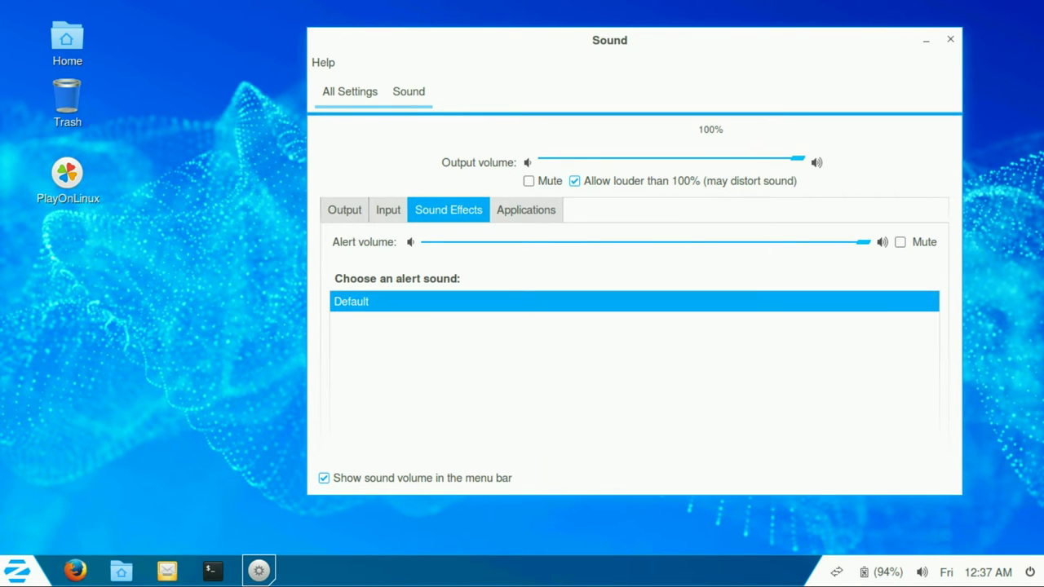
{"action": "left_click", "coordinate": [922, 572]}
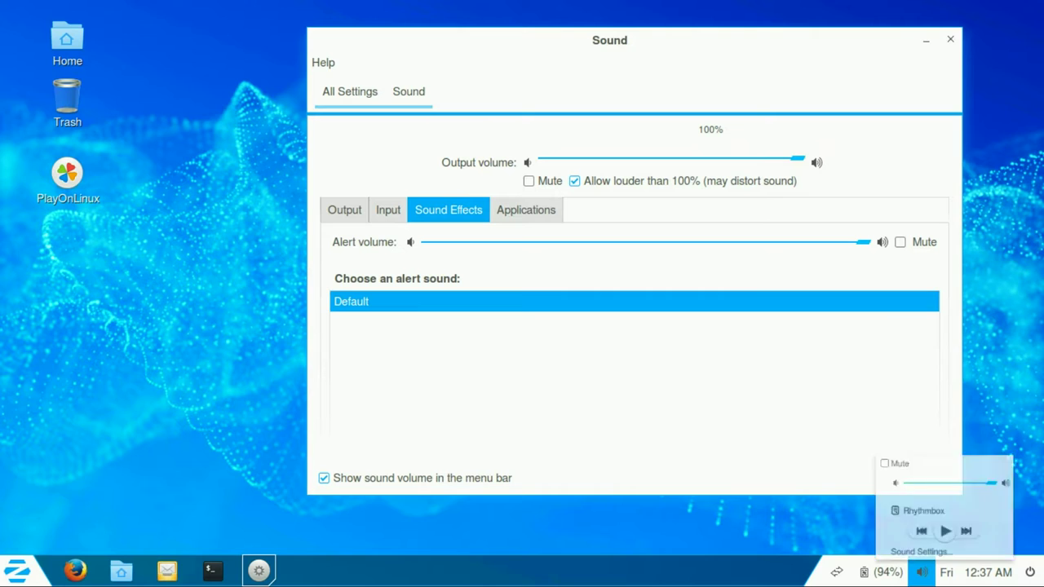
{"action": "key", "text": "Escape"}
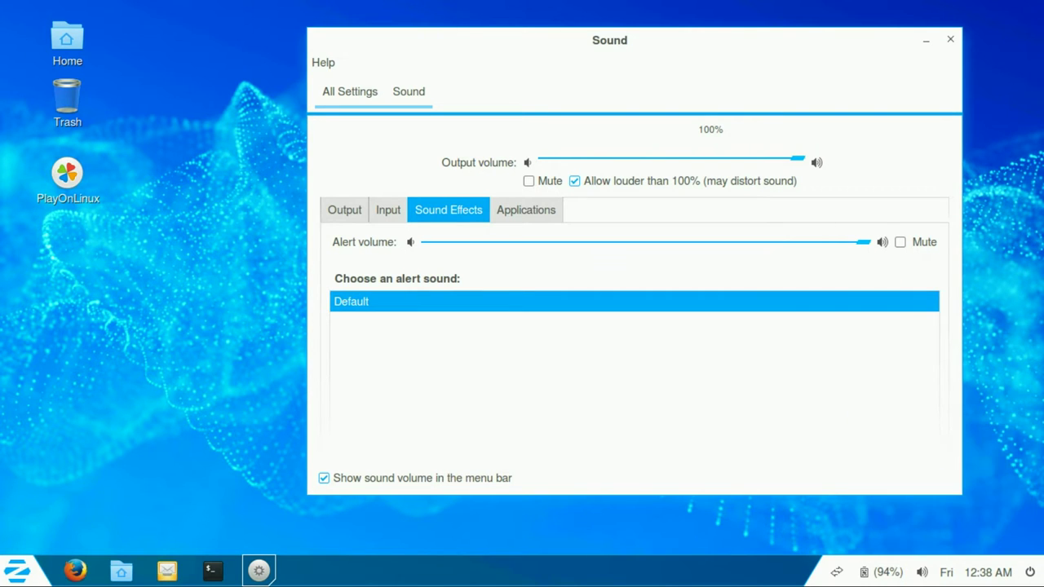
{"action": "left_click", "coordinate": [526, 210]}
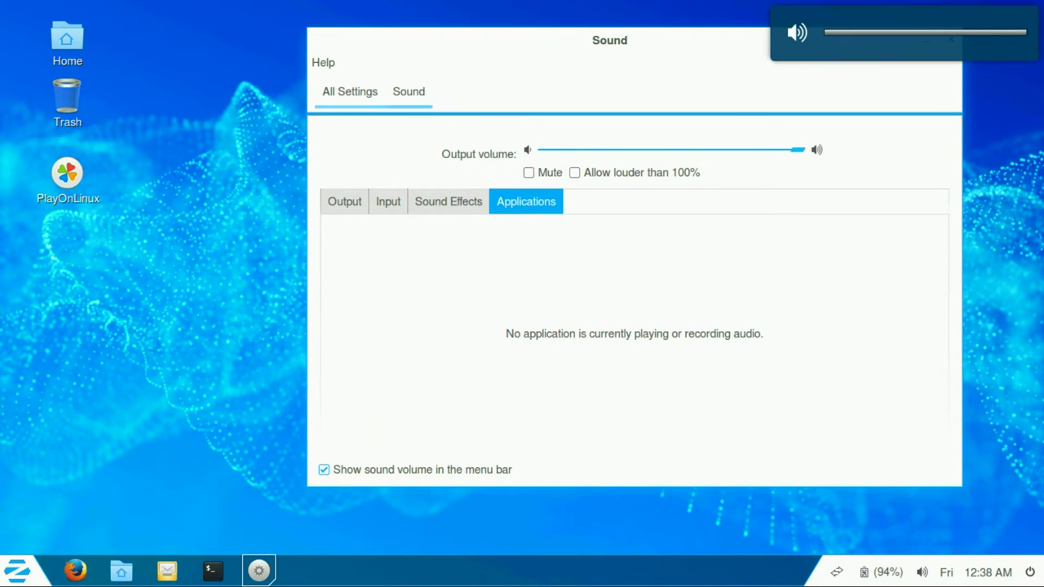
{"action": "left_click", "coordinate": [350, 92]}
Step: Check the Wacom Tablet page, then review Backups' included and excluded folders
{"action": "left_click", "coordinate": [538, 349]}
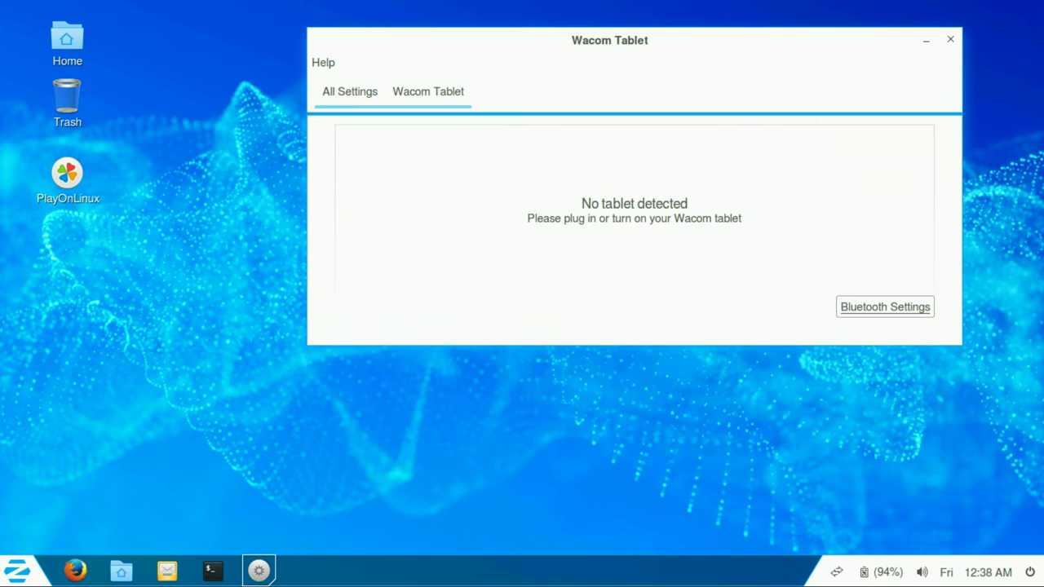
{"action": "left_click", "coordinate": [350, 92]}
{"action": "left_click", "coordinate": [360, 461]}
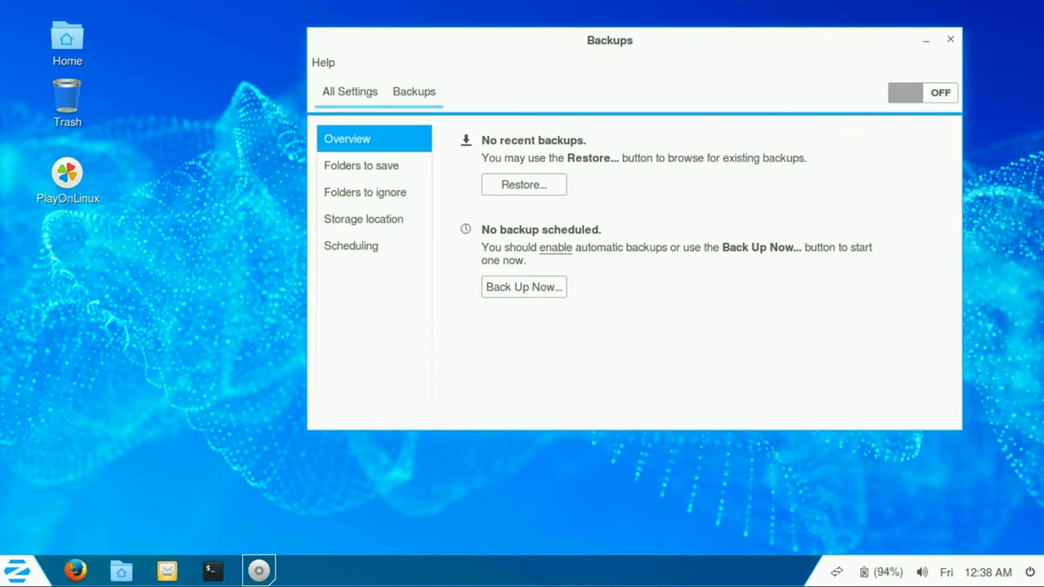
{"action": "left_click", "coordinate": [362, 166]}
{"action": "left_click", "coordinate": [364, 193]}
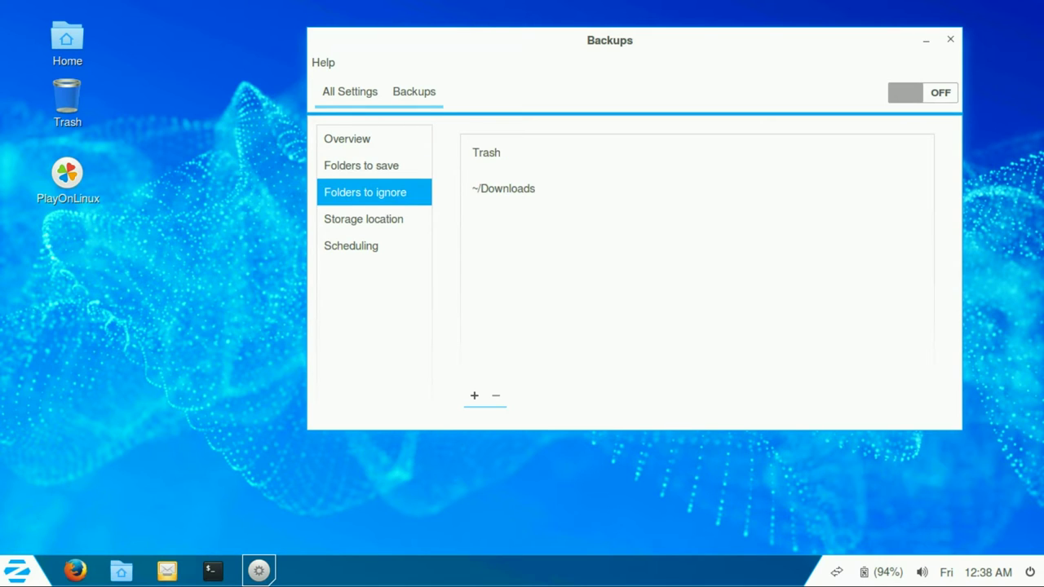
{"action": "left_click", "coordinate": [363, 219]}
Step: Set the backup storage location to Local Folder after browsing the location types
{"action": "left_click", "coordinate": [734, 145]}
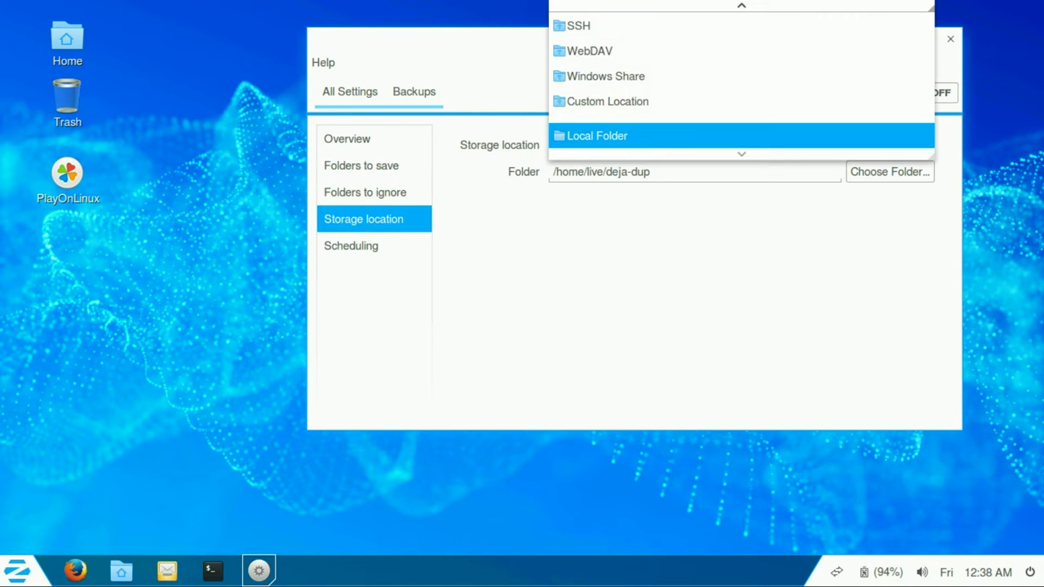
{"action": "key", "text": "Escape"}
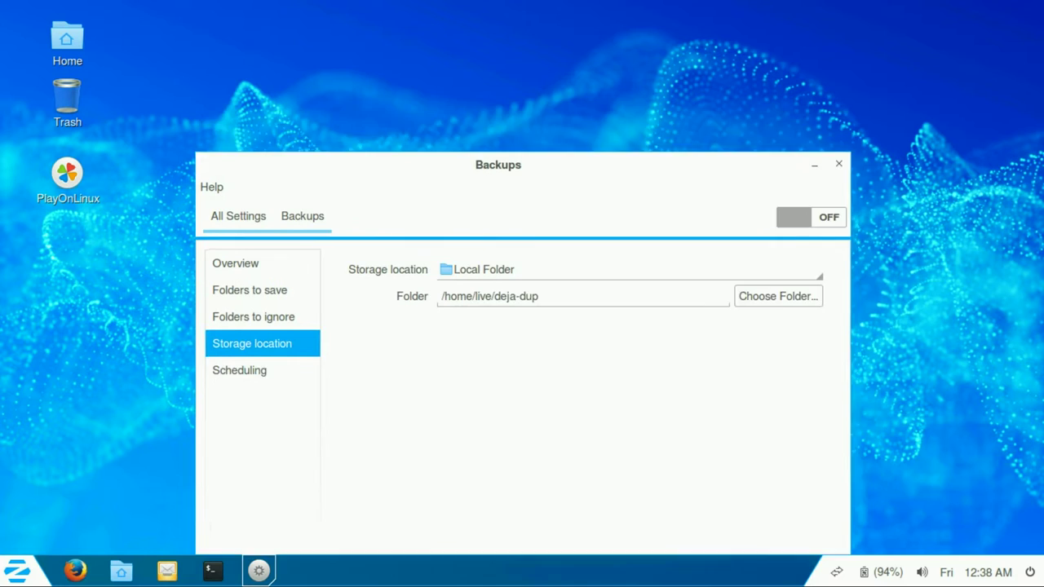
{"action": "key", "text": "space"}
{"action": "key", "text": "Down"}
{"action": "key", "text": "Down"}
{"action": "key", "text": "Down"}
{"action": "key", "text": "Down"}
{"action": "key", "text": "Home"}
{"action": "key", "text": "Return"}
{"action": "key", "text": "Down"}
{"action": "key", "text": "Down"}
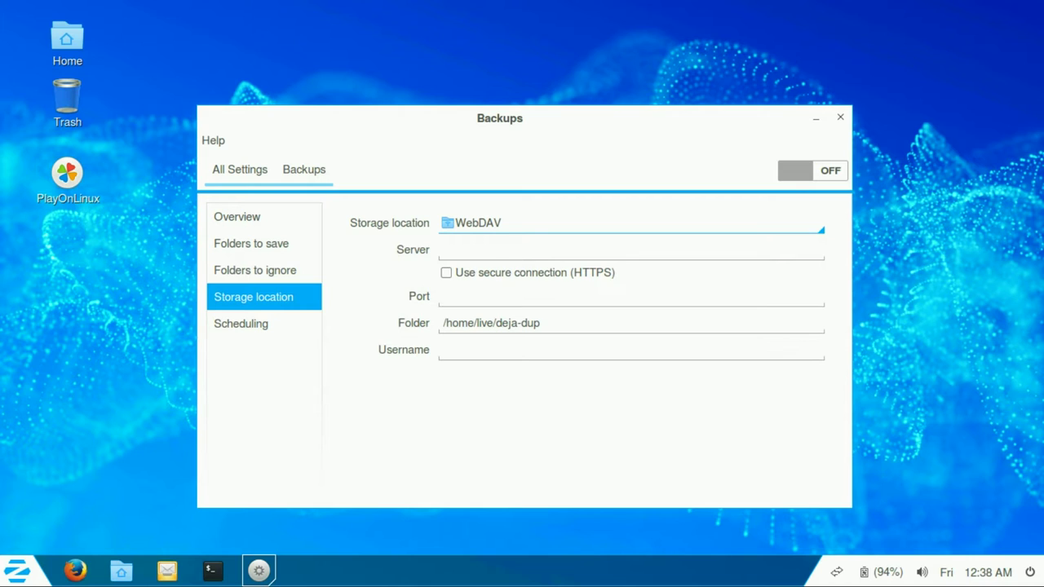
{"action": "key", "text": "Down"}
{"action": "key", "text": "Down"}
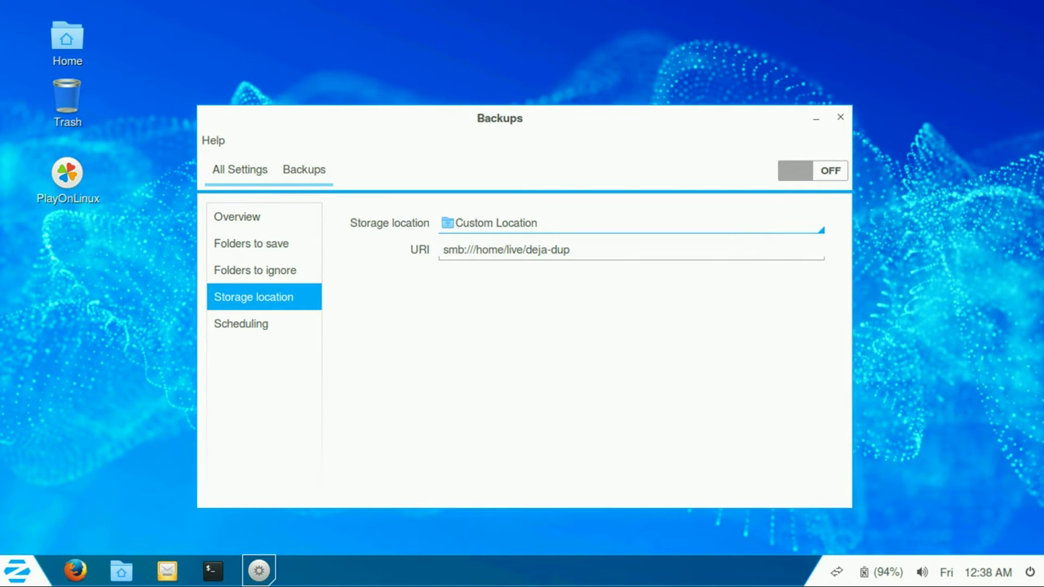
{"action": "key", "text": "Down"}
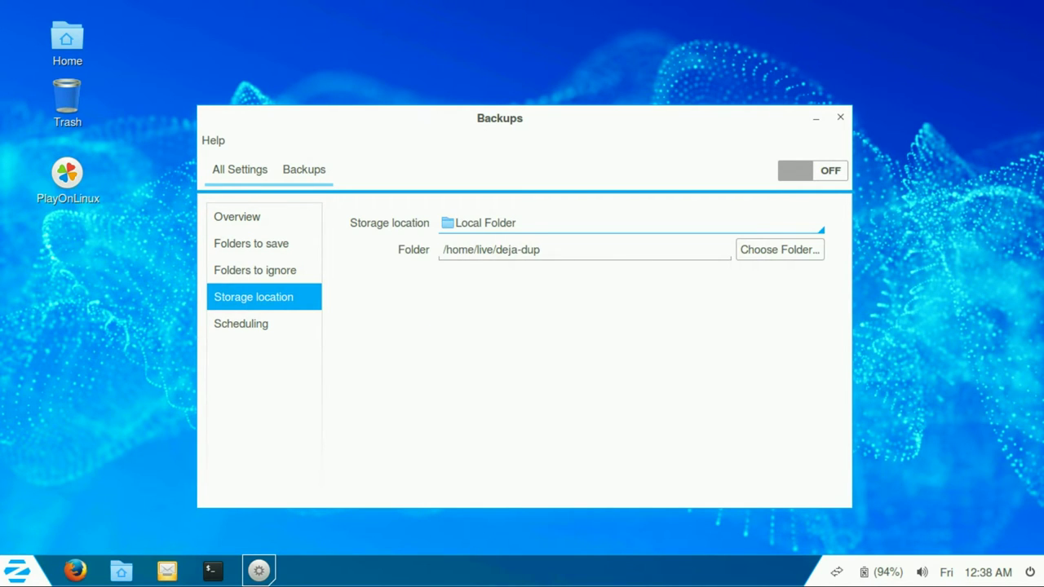
Step: Look at backup Scheduling and the Details overview, then return to All Settings
{"action": "left_click", "coordinate": [287, 279]}
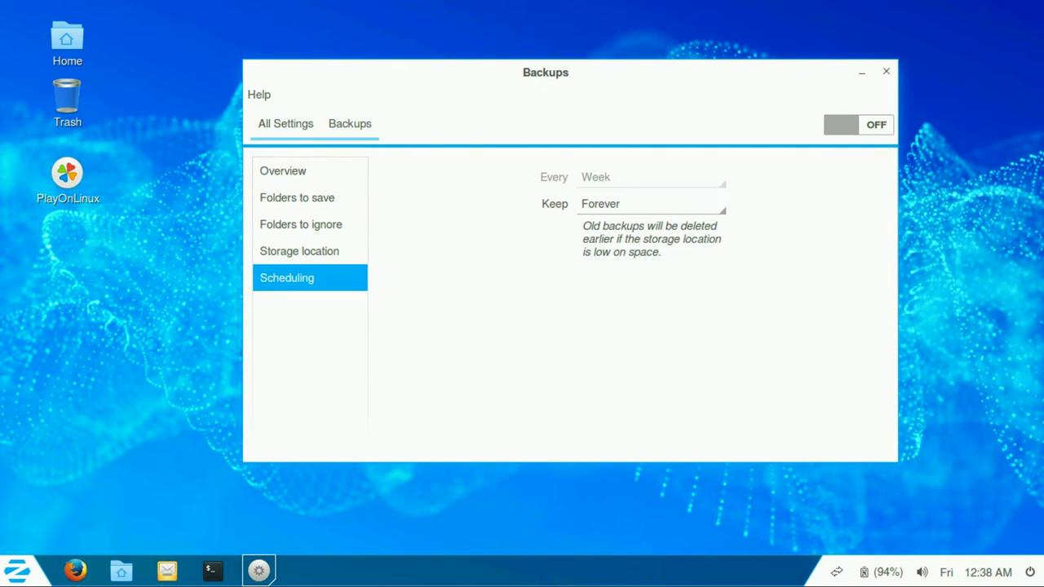
{"action": "left_click", "coordinate": [285, 123]}
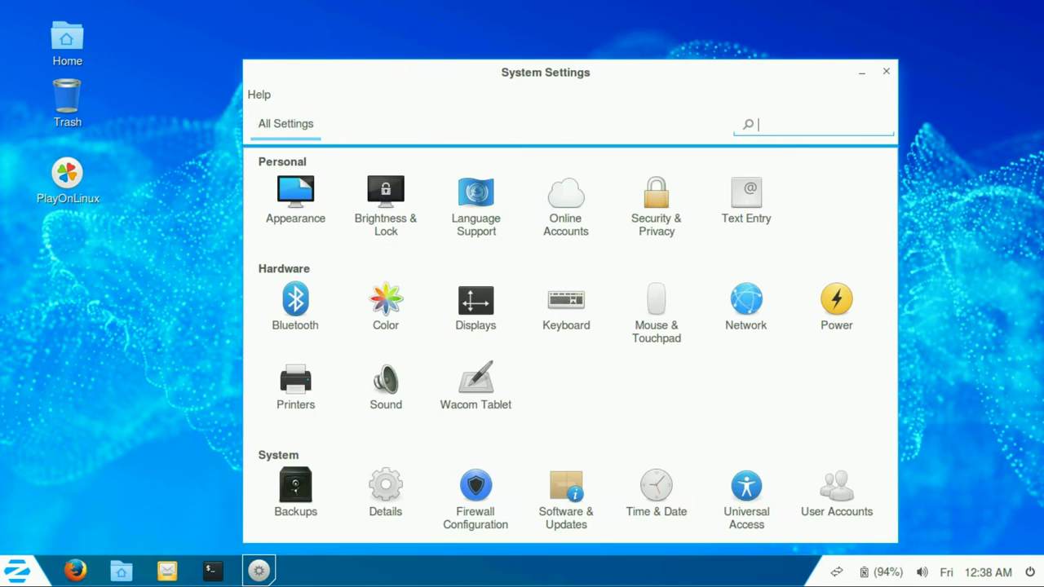
{"action": "left_click", "coordinate": [386, 485]}
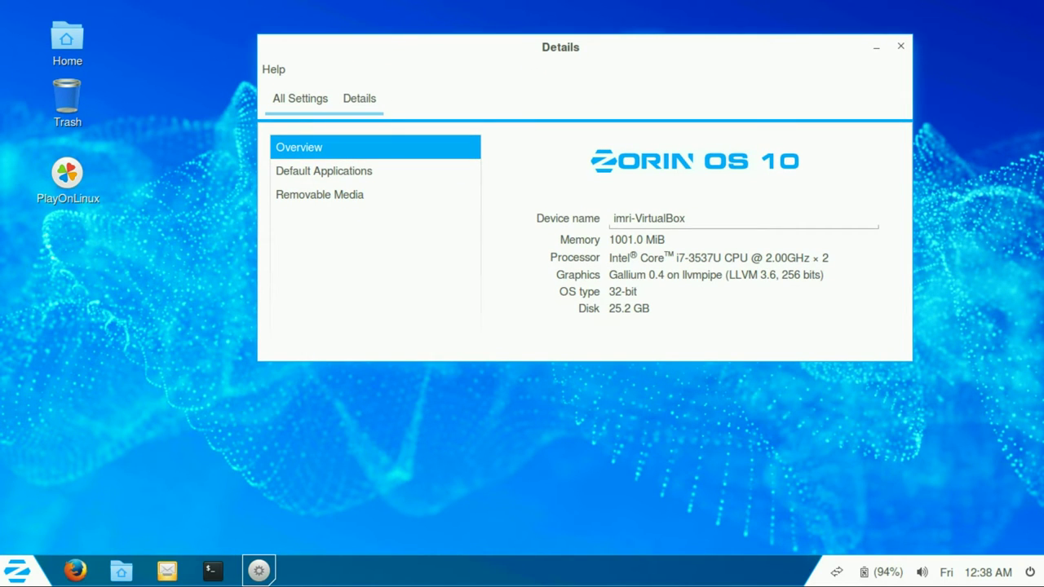
{"action": "left_click", "coordinate": [300, 98]}
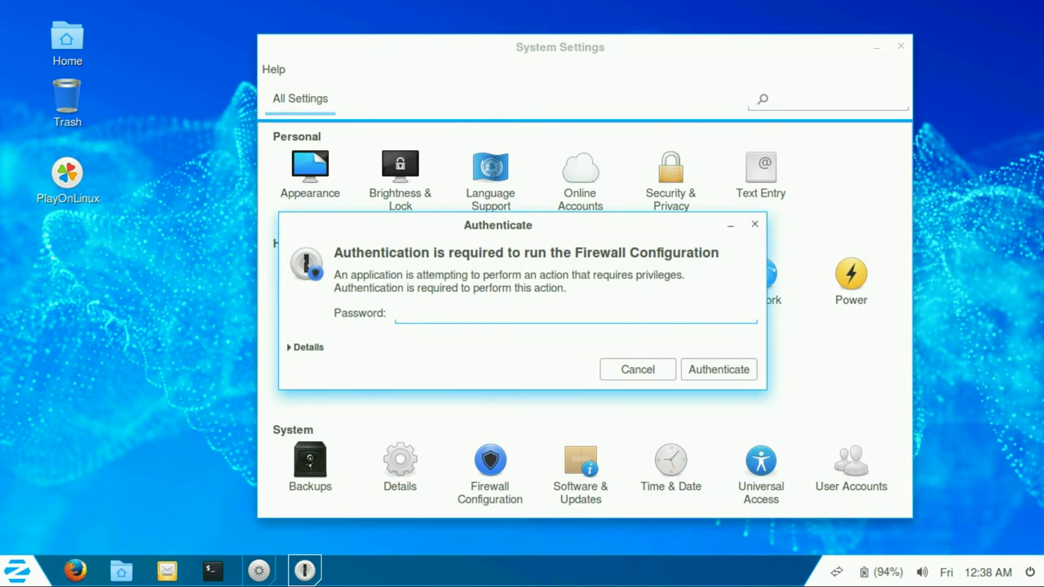
{"action": "type", "text": "****"}
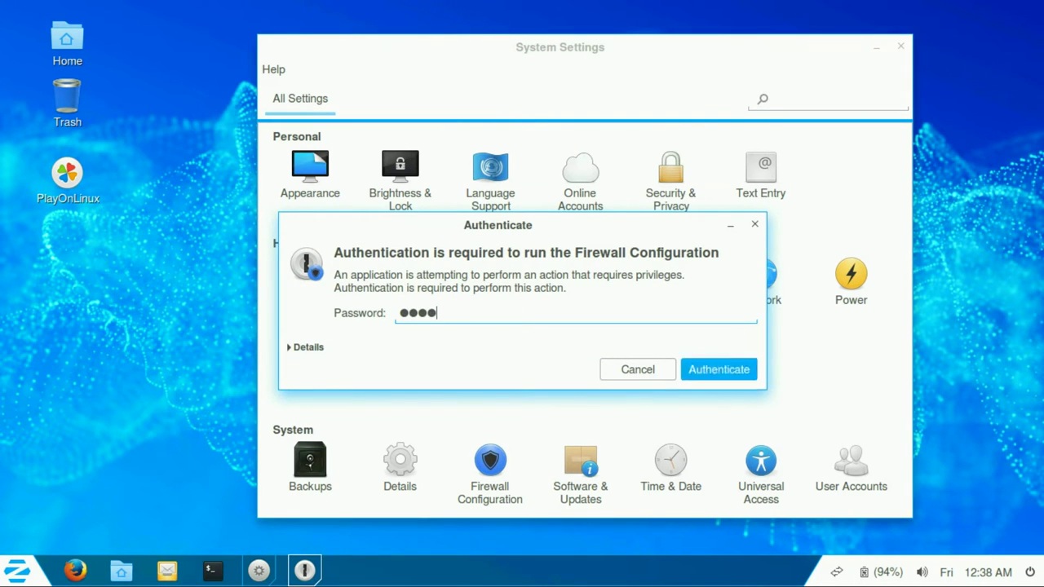
{"action": "key", "text": "Return"}
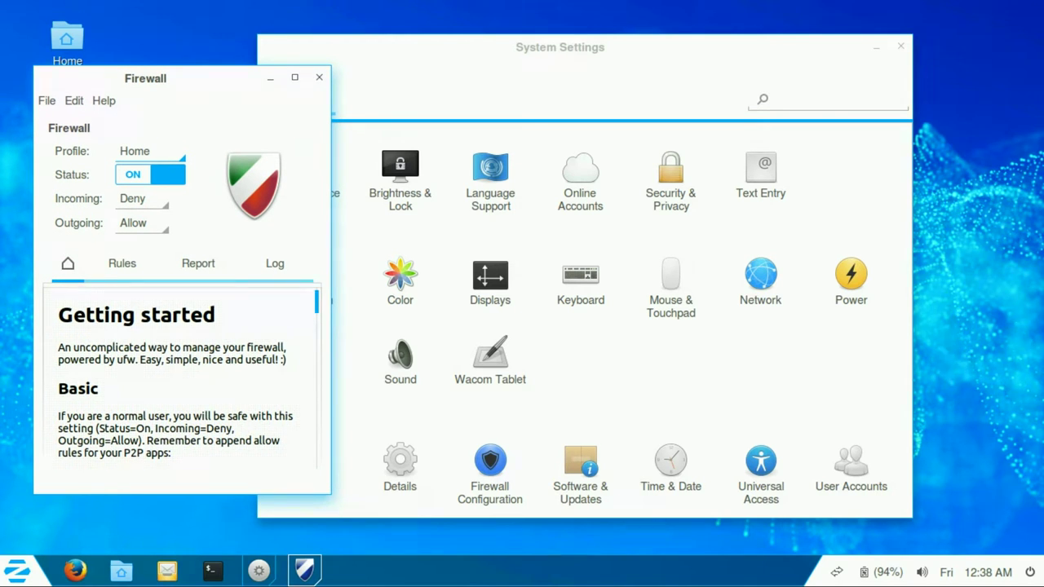
{"action": "scroll", "coordinate": [179, 384], "scroll_direction": "down", "scroll_amount": 2}
{"action": "scroll", "coordinate": [181, 379], "scroll_direction": "down", "scroll_amount": 6}
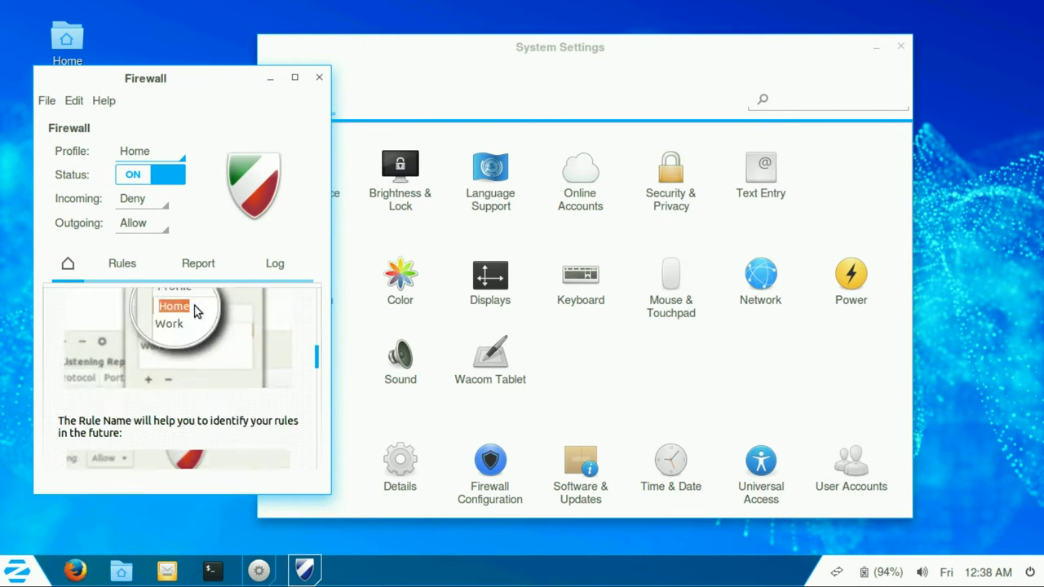
{"action": "scroll", "coordinate": [181, 379], "scroll_direction": "down", "scroll_amount": 4}
{"action": "left_click", "coordinate": [122, 263]}
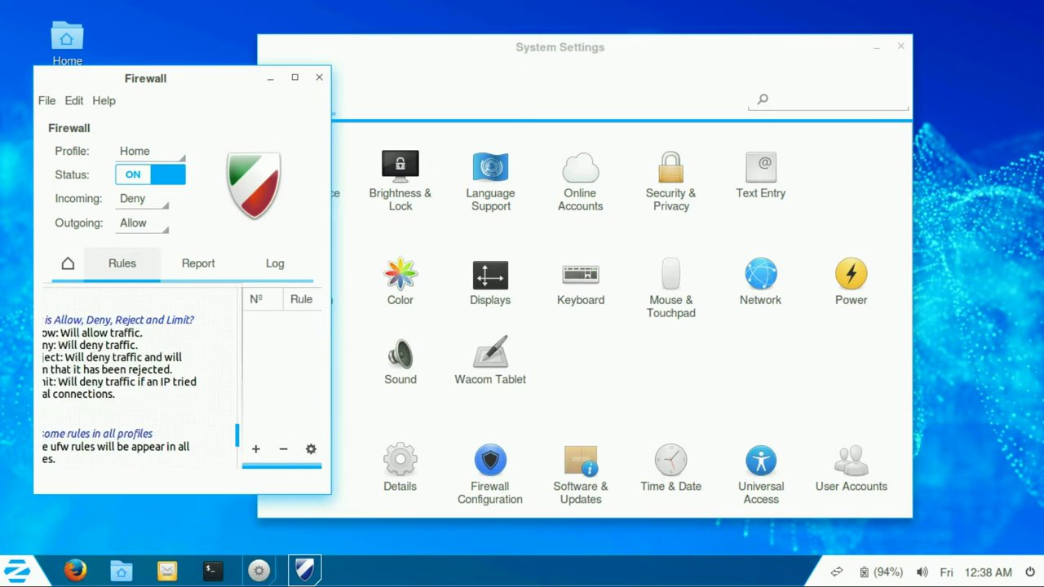
{"action": "left_click", "coordinate": [198, 263]}
{"action": "left_click", "coordinate": [275, 263]}
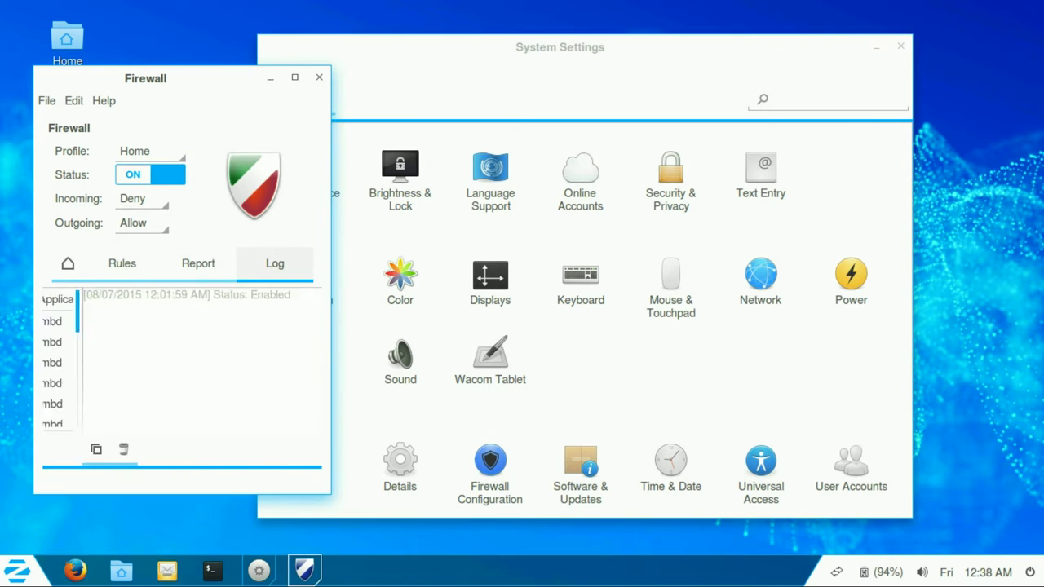
{"action": "left_click", "coordinate": [143, 198]}
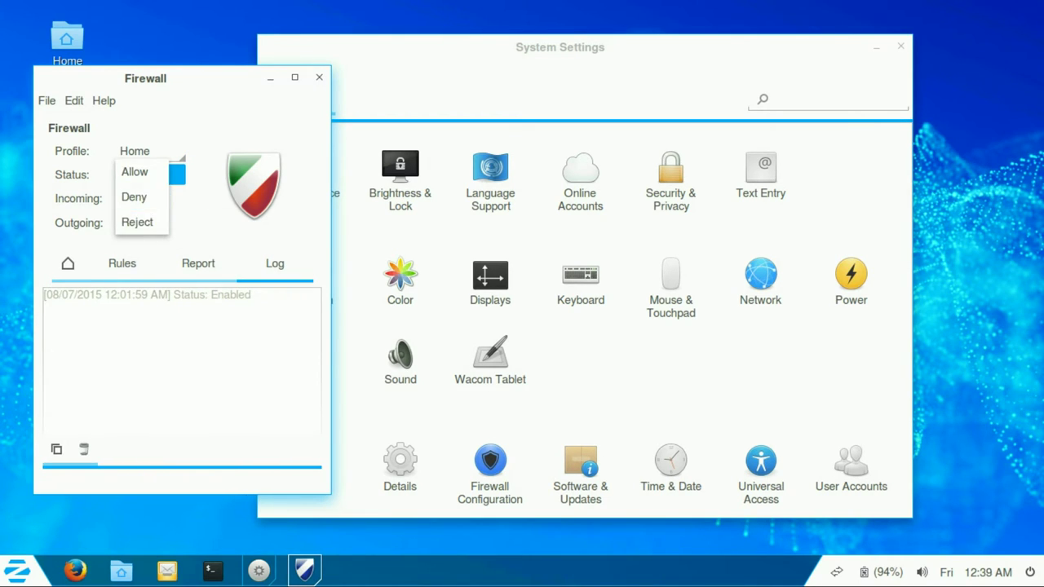
{"action": "left_click", "coordinate": [198, 262]}
{"action": "left_click", "coordinate": [74, 100]}
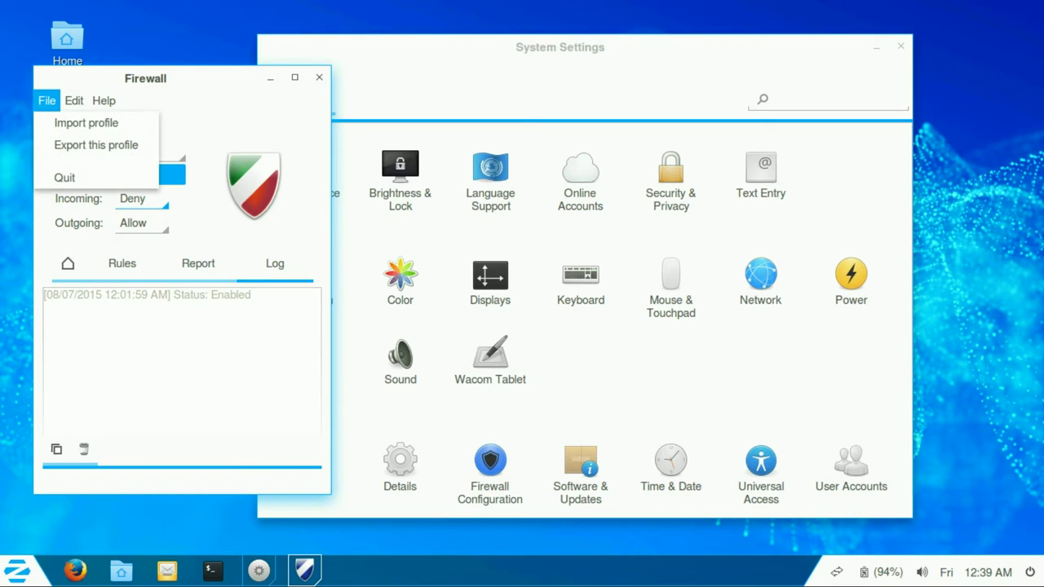
{"action": "mouse_move", "coordinate": [104, 101]}
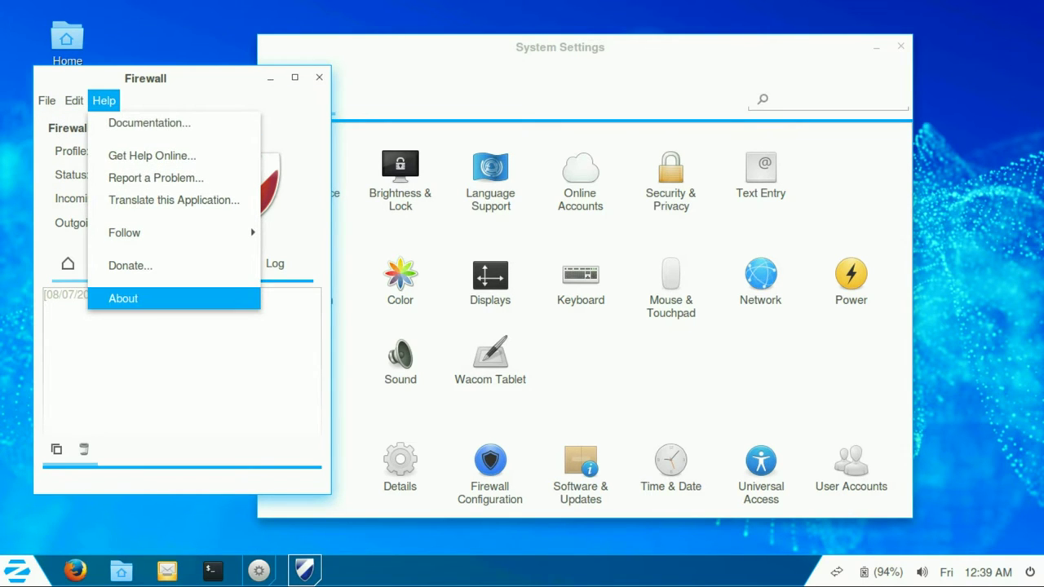
{"action": "left_click", "coordinate": [123, 299]}
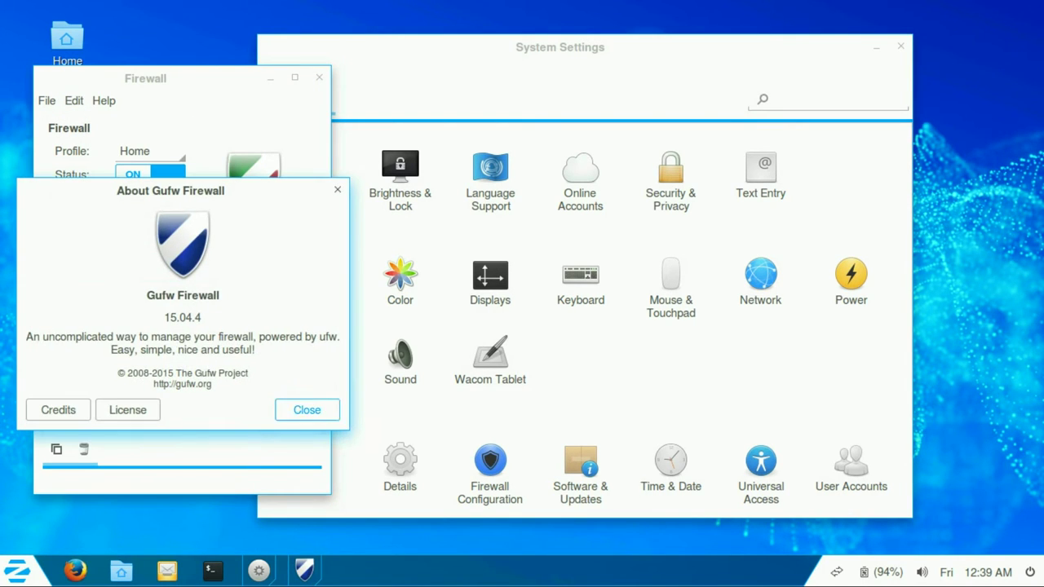
{"action": "left_click", "coordinate": [307, 409]}
{"action": "left_click", "coordinate": [74, 101]}
{"action": "left_click", "coordinate": [111, 155]}
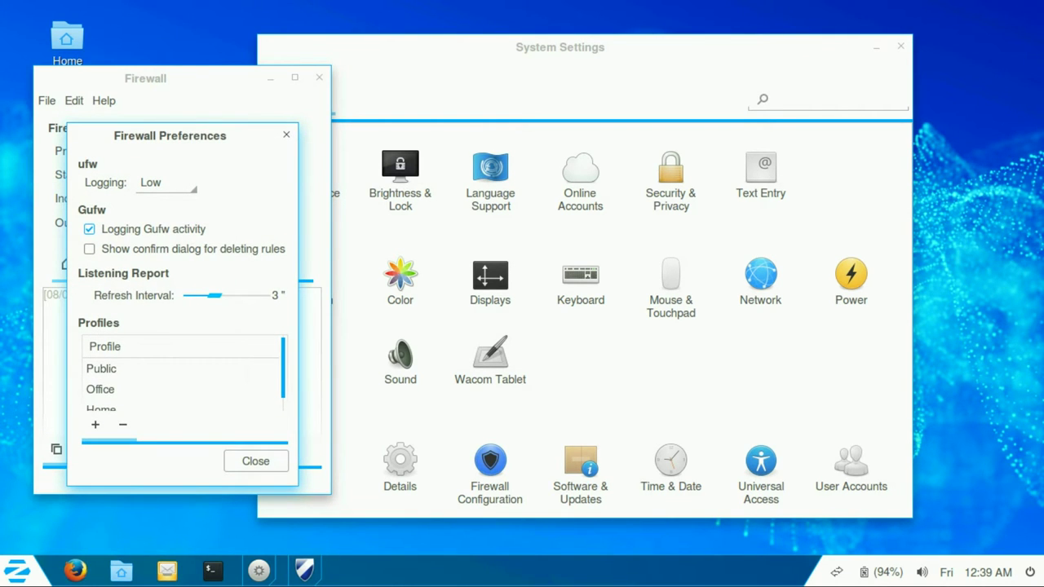
{"action": "left_click", "coordinate": [255, 461]}
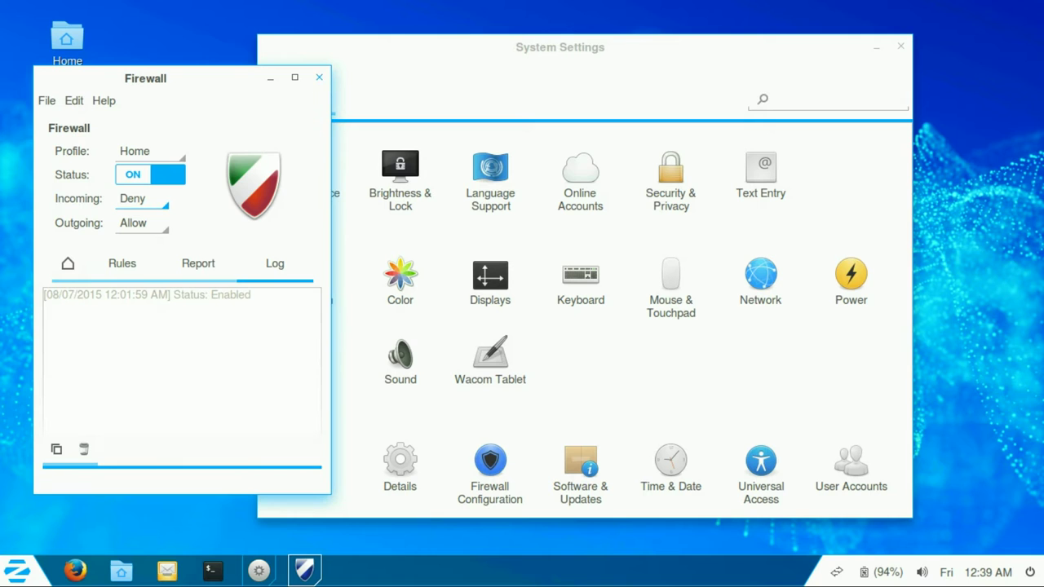
{"action": "key", "text": "ctrl+q"}
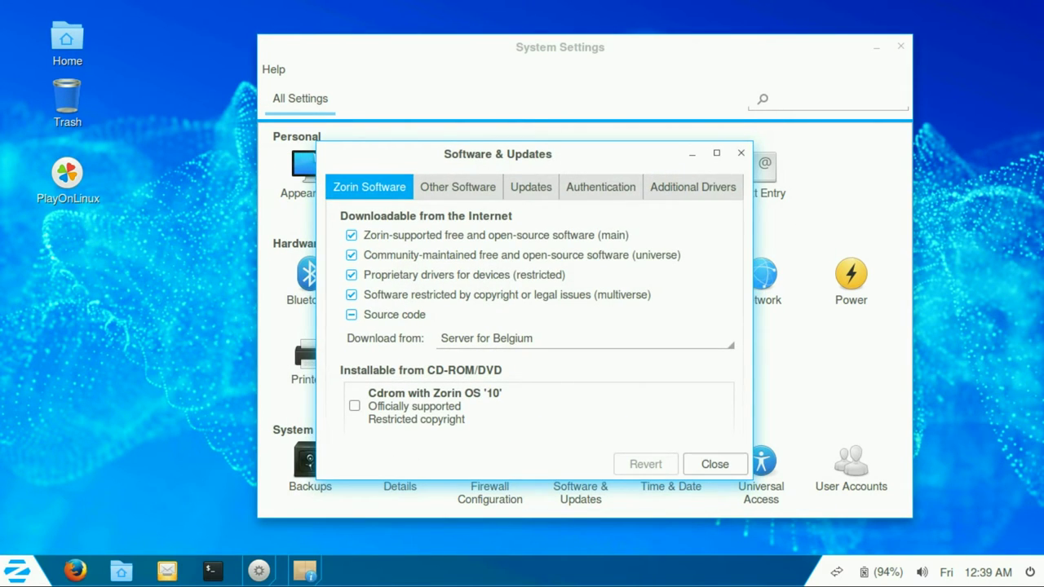
Step: Browse Other Software sources, then enable important security updates, authenticating with the password
{"action": "left_click", "coordinate": [458, 187]}
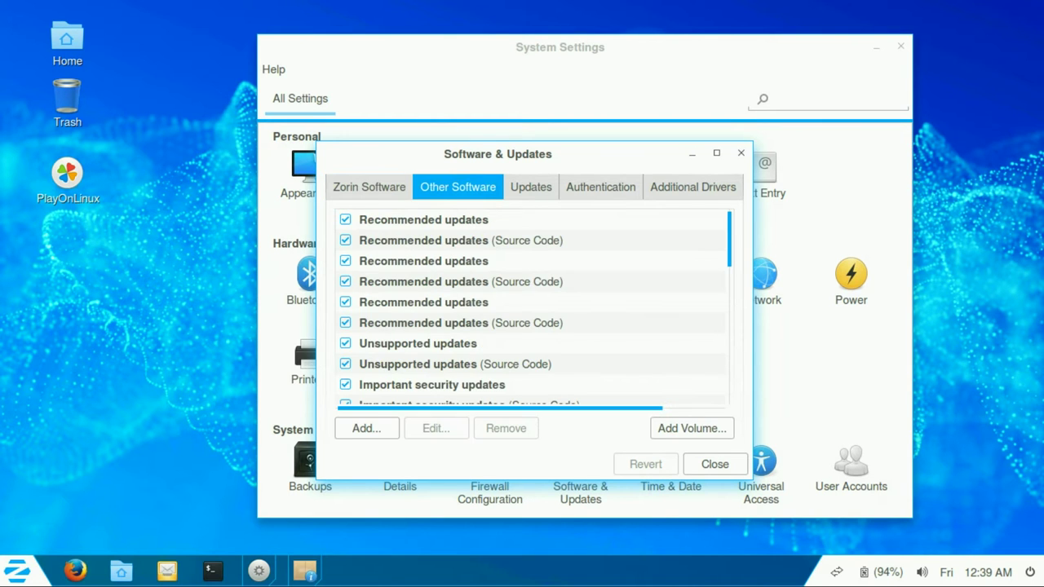
{"action": "scroll", "coordinate": [535, 306], "scroll_direction": "down", "scroll_amount": 15}
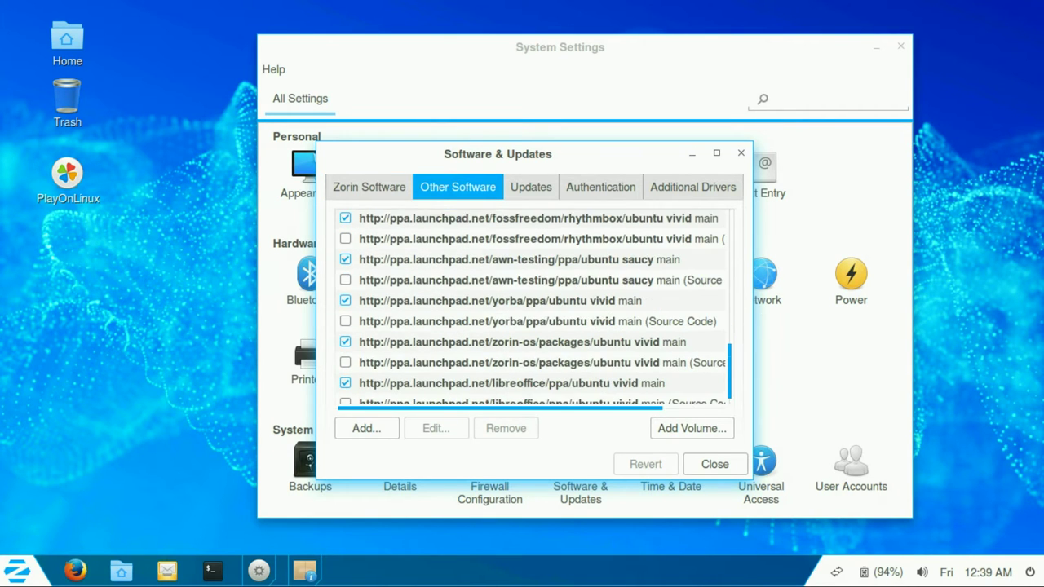
{"action": "scroll", "coordinate": [534, 306], "scroll_direction": "down", "scroll_amount": 1}
{"action": "left_click", "coordinate": [531, 187]}
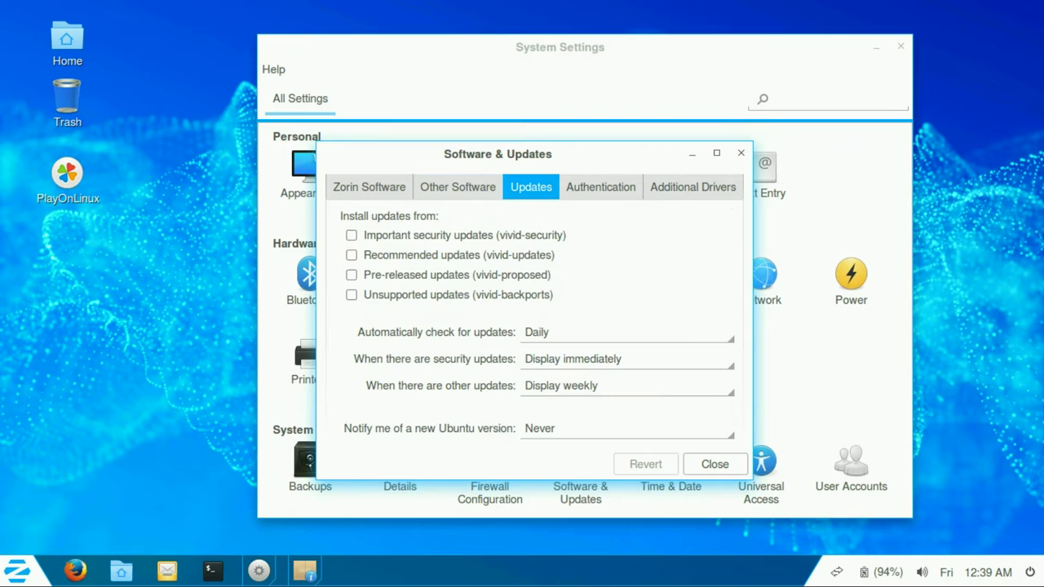
{"action": "left_click", "coordinate": [351, 235]}
{"action": "type", "text": "****"}
{"action": "key", "text": "Return"}
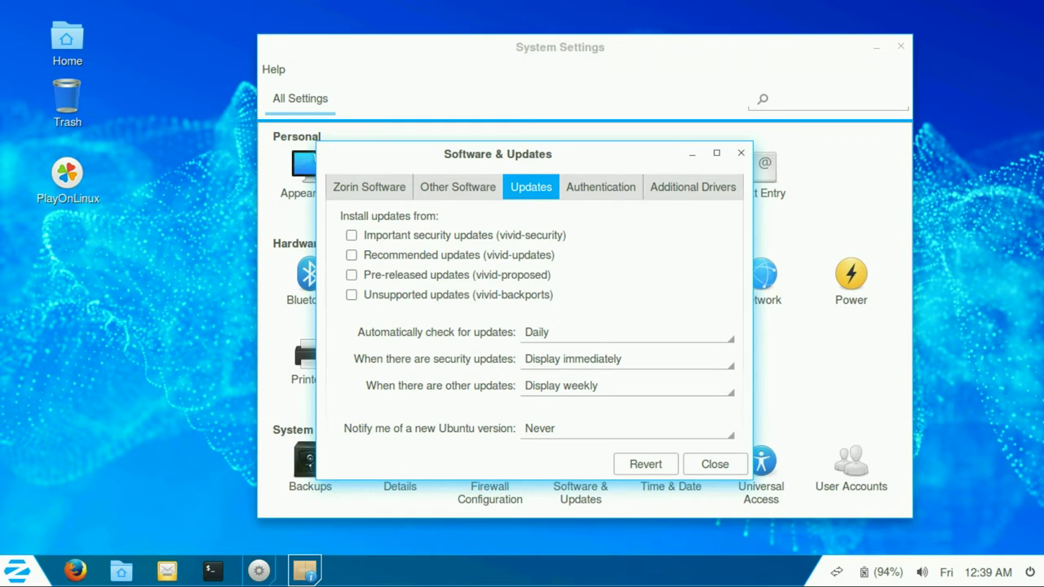
Step: Keep update checks Daily, security updates immediate, other updates weekly, new versions Never
{"action": "left_click", "coordinate": [628, 332]}
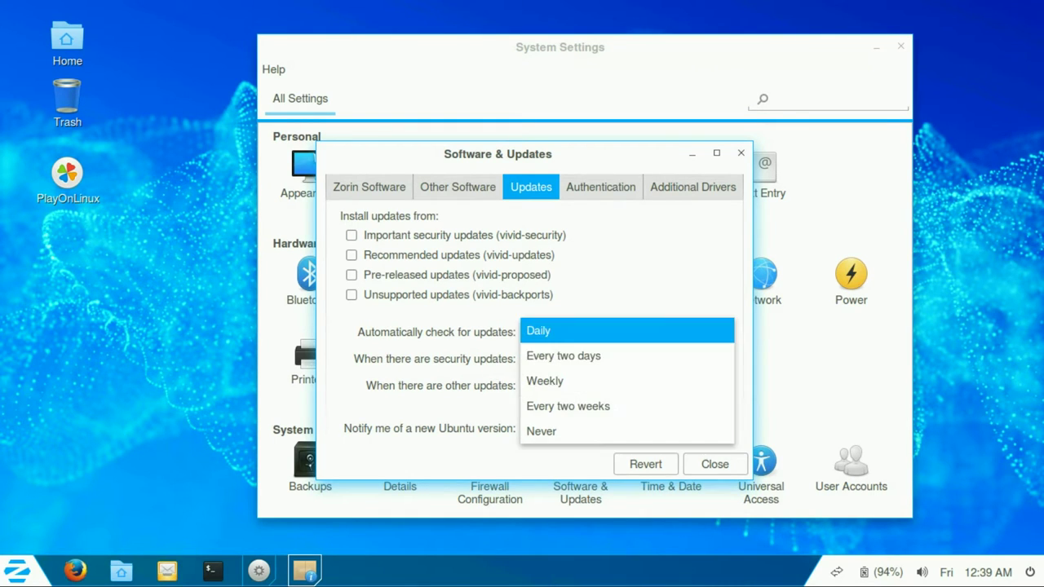
{"action": "left_click", "coordinate": [570, 332]}
{"action": "left_click", "coordinate": [628, 359]}
{"action": "left_click", "coordinate": [574, 358]}
{"action": "left_click", "coordinate": [628, 385]}
{"action": "left_click", "coordinate": [563, 384]}
{"action": "left_click", "coordinate": [628, 428]}
{"action": "left_click", "coordinate": [541, 426]}
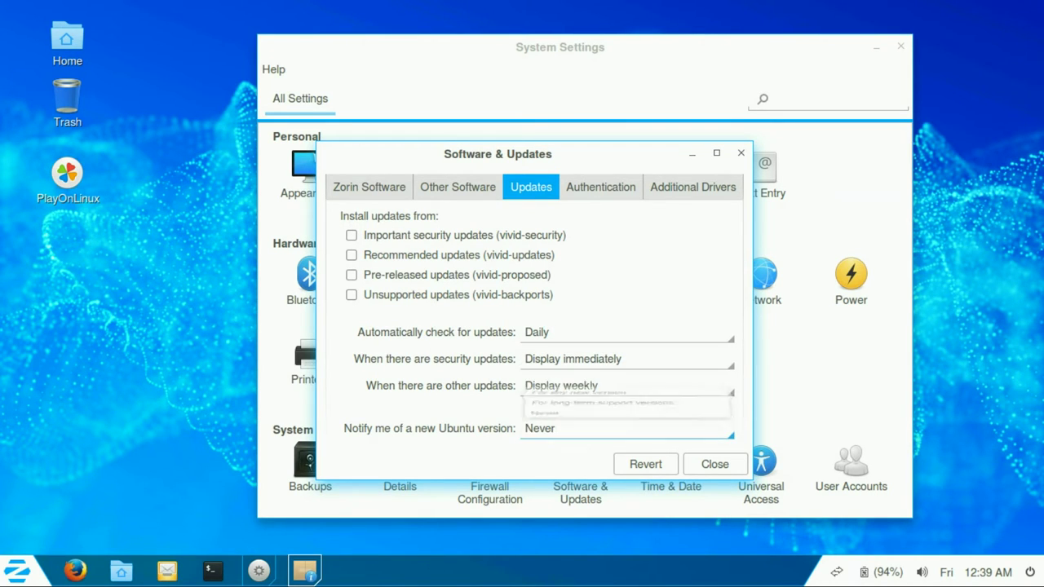
Step: View the Authentication keys and Additional Drivers search, then rearrange the two windows
{"action": "left_click", "coordinate": [601, 186]}
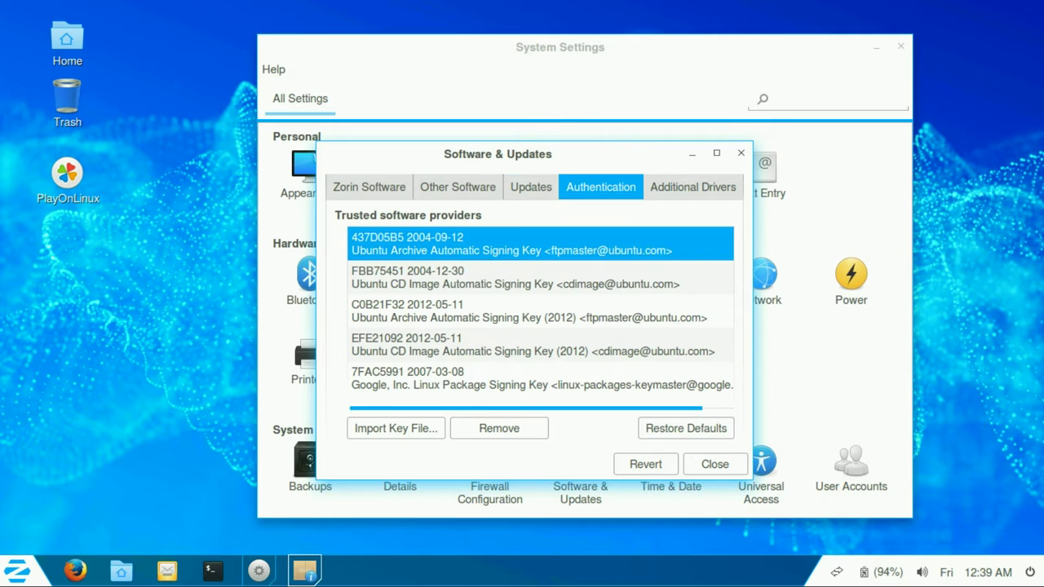
{"action": "left_click", "coordinate": [692, 187]}
{"action": "left_click_drag", "start_coordinate": [538, 153], "coordinate": [275, 78]}
{"action": "left_click_drag", "start_coordinate": [559, 47], "coordinate": [623, 49]}
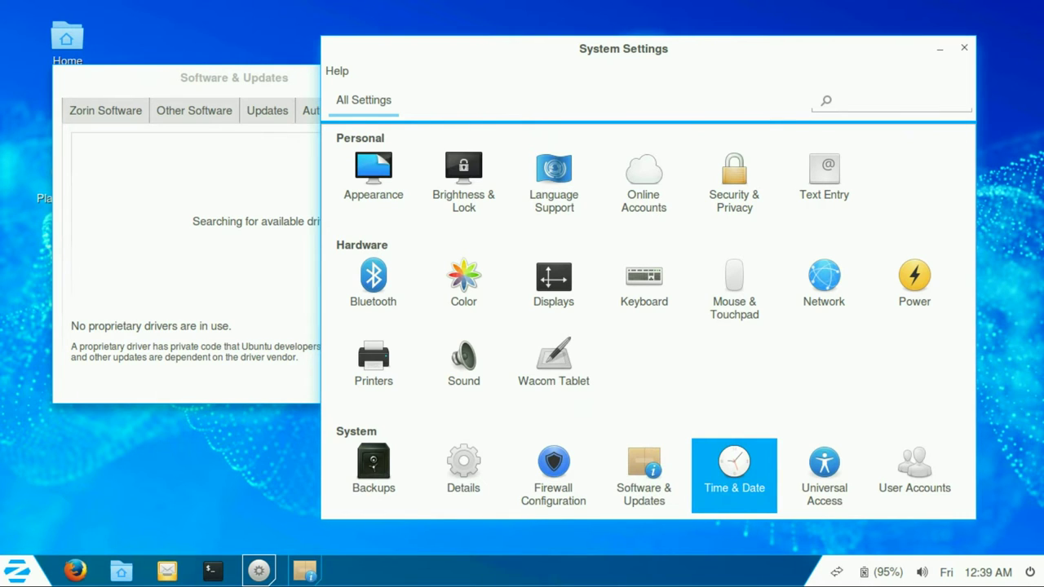
Step: Open Time & Date's Clock tab and preview today's calendar from the menu bar
{"action": "left_click", "coordinate": [734, 473]}
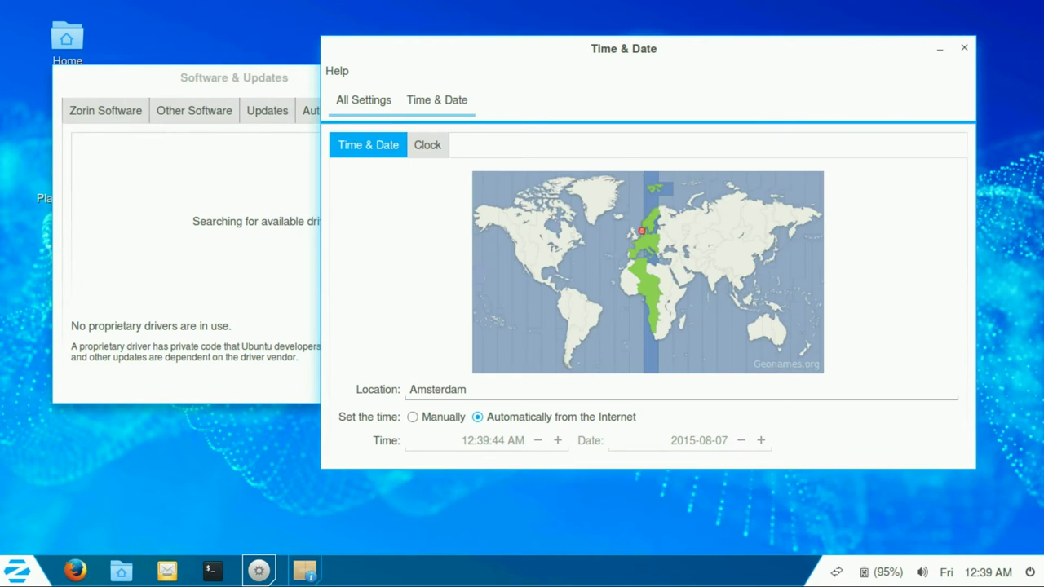
{"action": "left_click", "coordinate": [427, 145]}
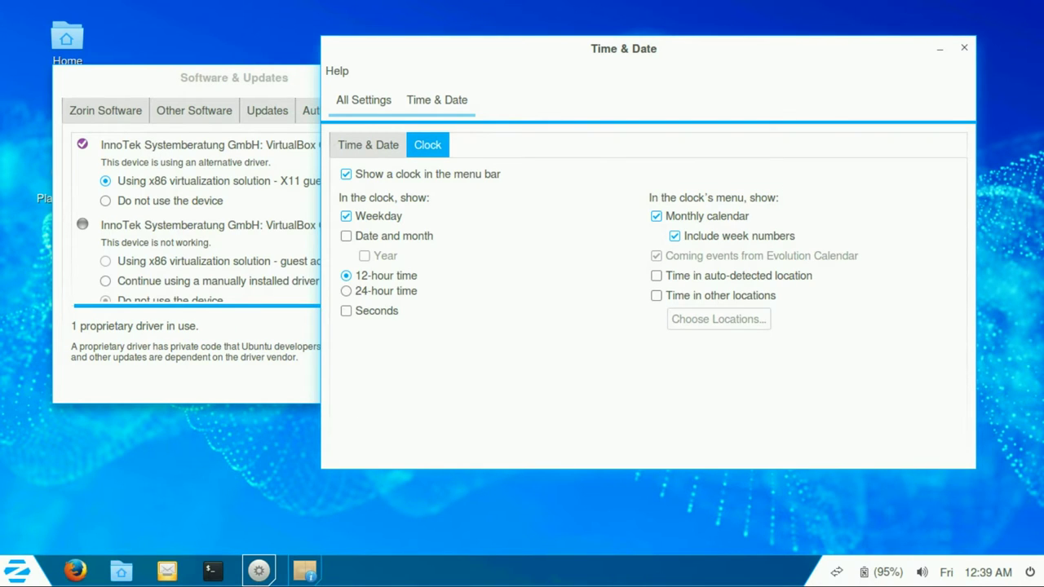
{"action": "left_click", "coordinate": [976, 571]}
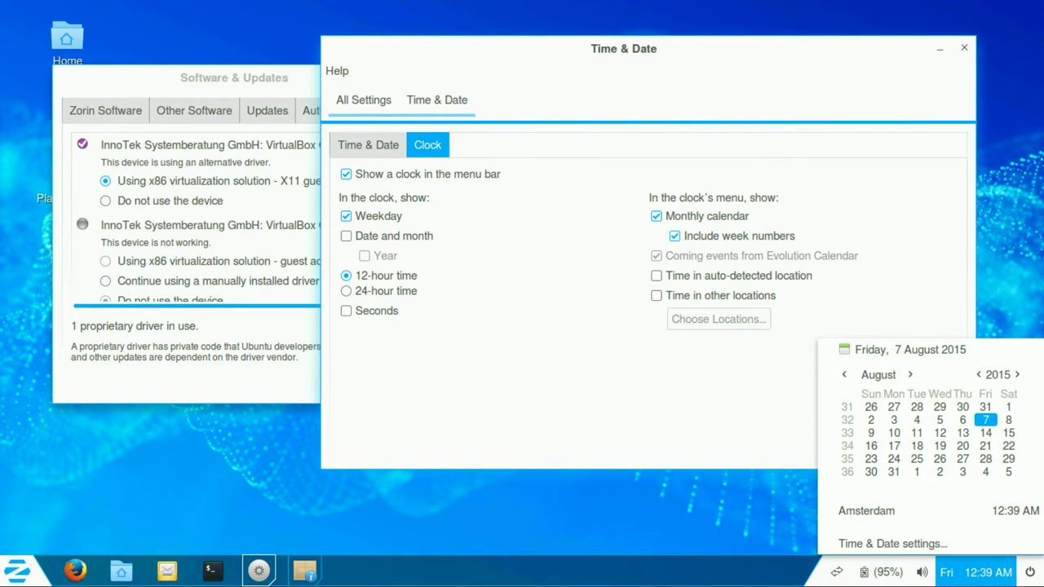
{"action": "key", "text": "Escape"}
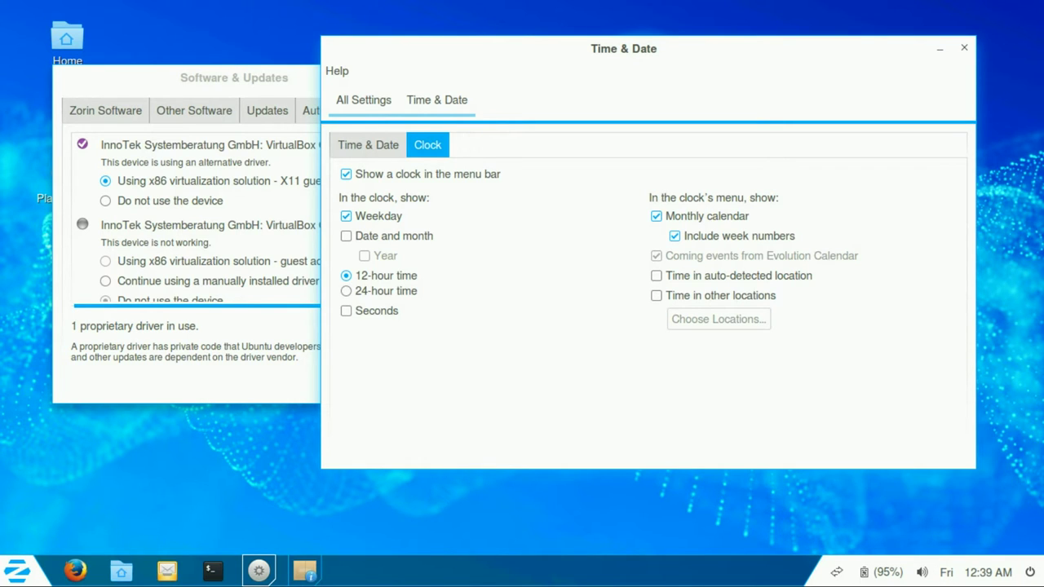
Step: Switch to Software & Updates, scroll the drivers list, and close it
{"action": "key", "text": "alt+Tab"}
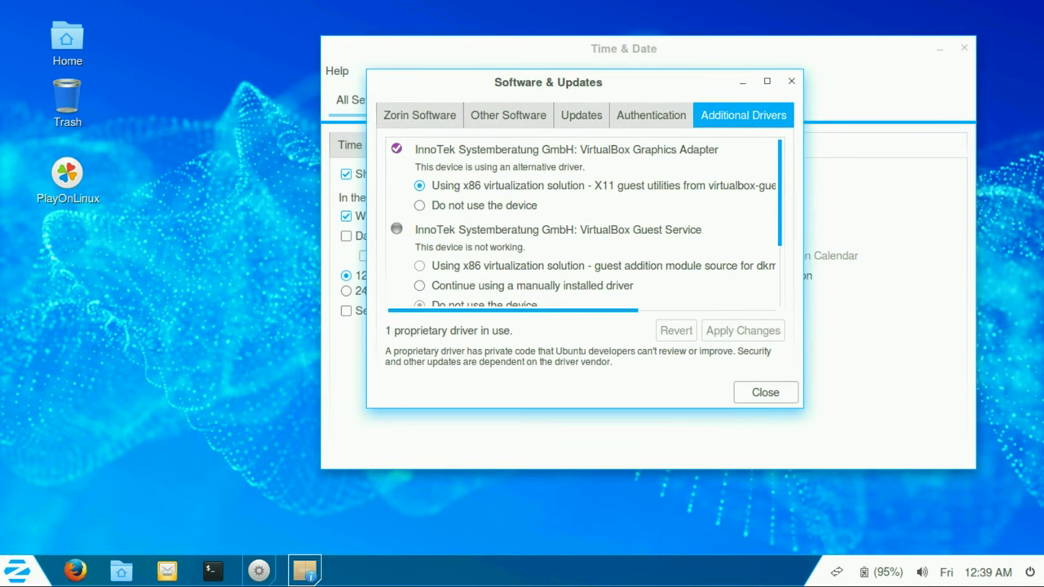
{"action": "scroll", "coordinate": [584, 222], "scroll_direction": "down", "scroll_amount": 3}
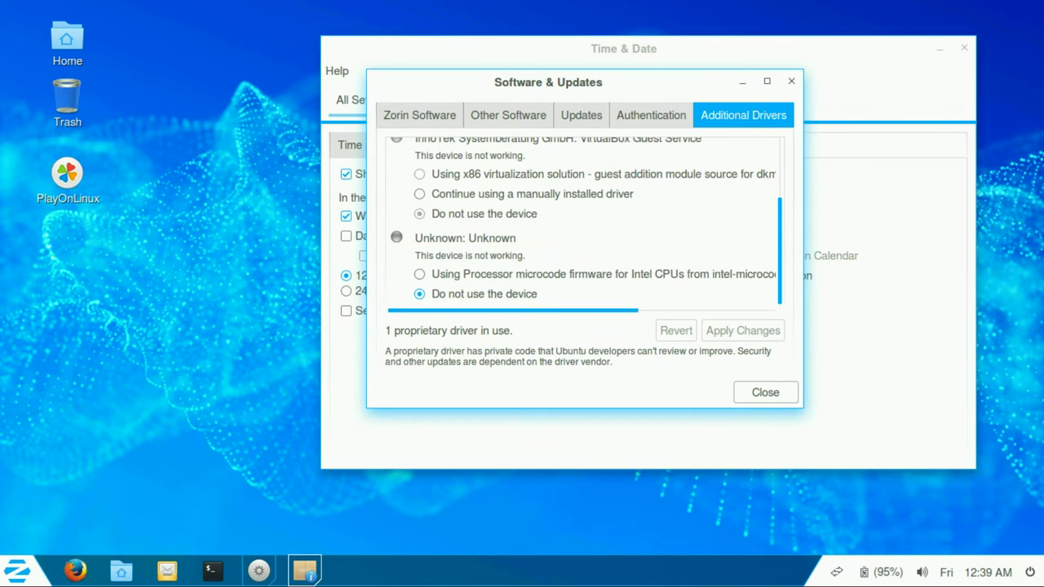
{"action": "left_click", "coordinate": [765, 392]}
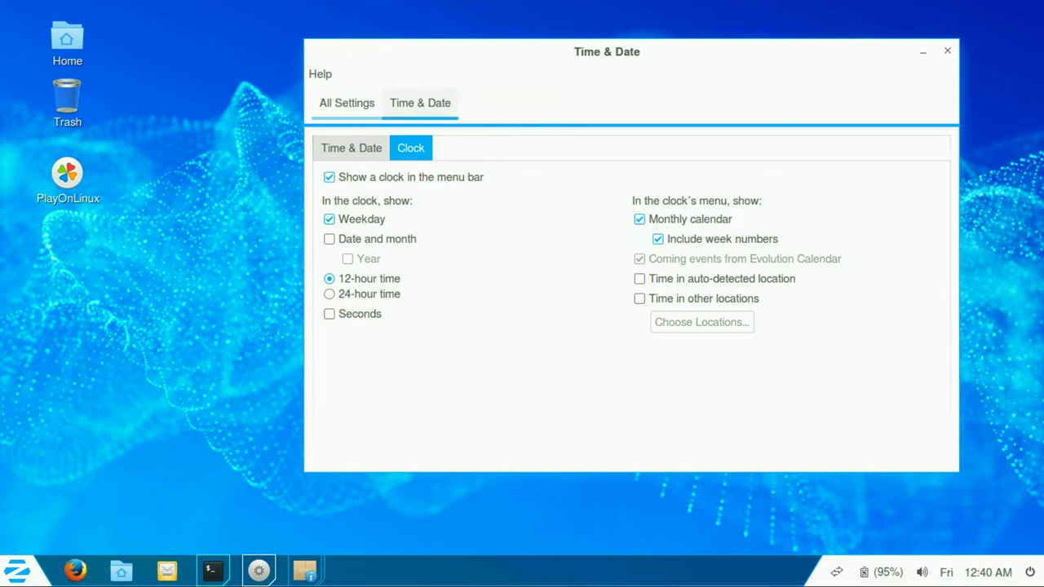
Step: Cycle windows with Alt+Tab, then view Universal Access's Hearing, Typing and Pointing & Clicking tabs
{"action": "left_click", "coordinate": [347, 102]}
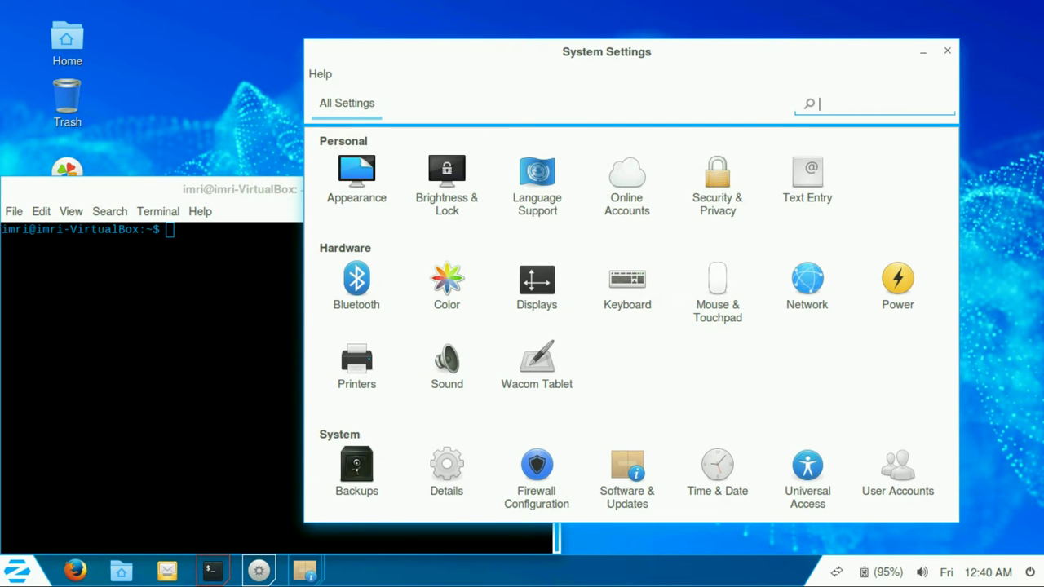
{"action": "key", "text": "alt+Tab"}
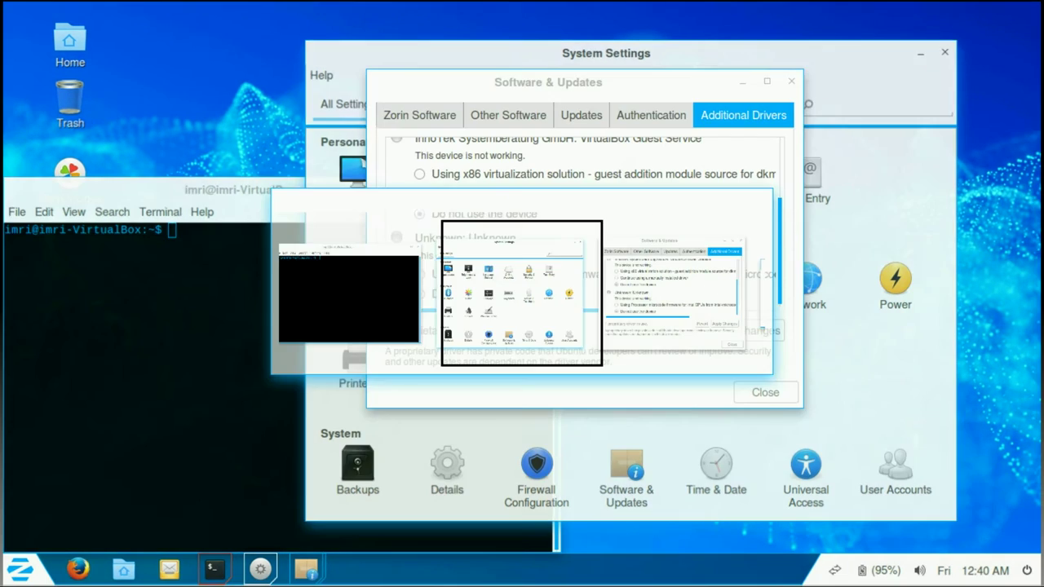
{"action": "key", "text": "alt+Tab"}
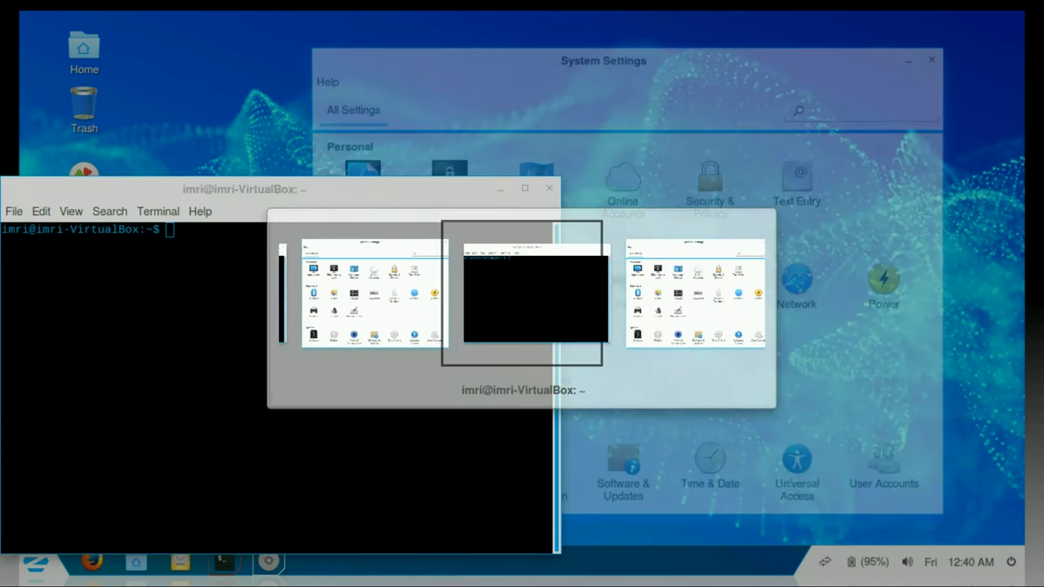
{"action": "key", "text": "alt+Tab"}
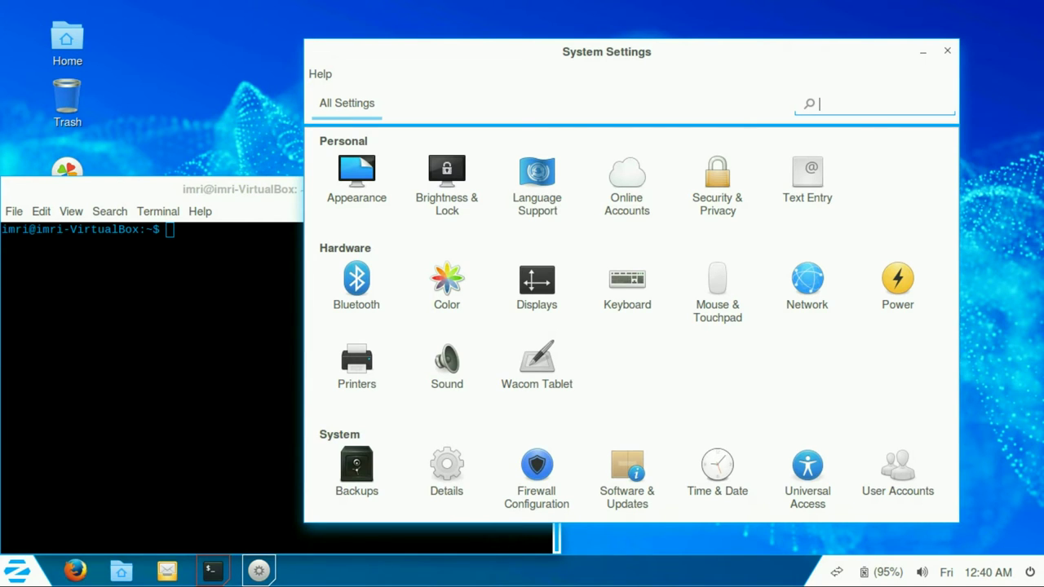
{"action": "left_click", "coordinate": [807, 473]}
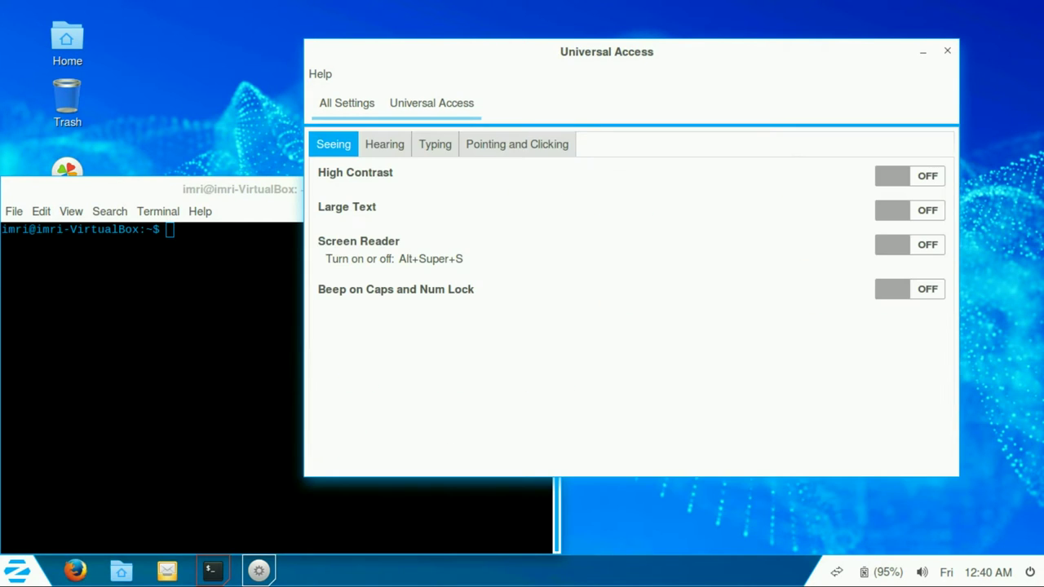
{"action": "left_click", "coordinate": [384, 144]}
{"action": "left_click", "coordinate": [435, 144]}
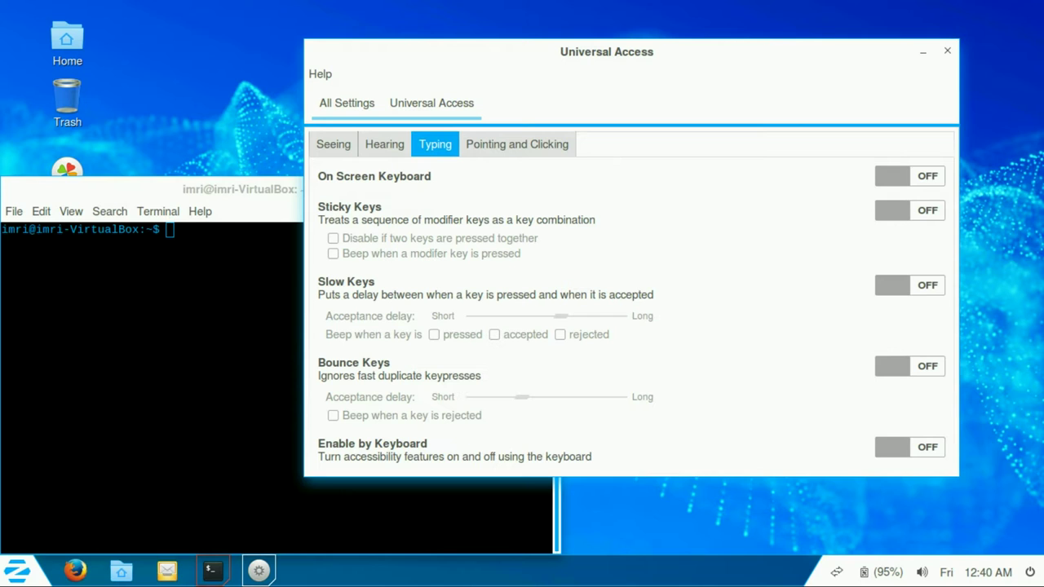
{"action": "left_click", "coordinate": [517, 143]}
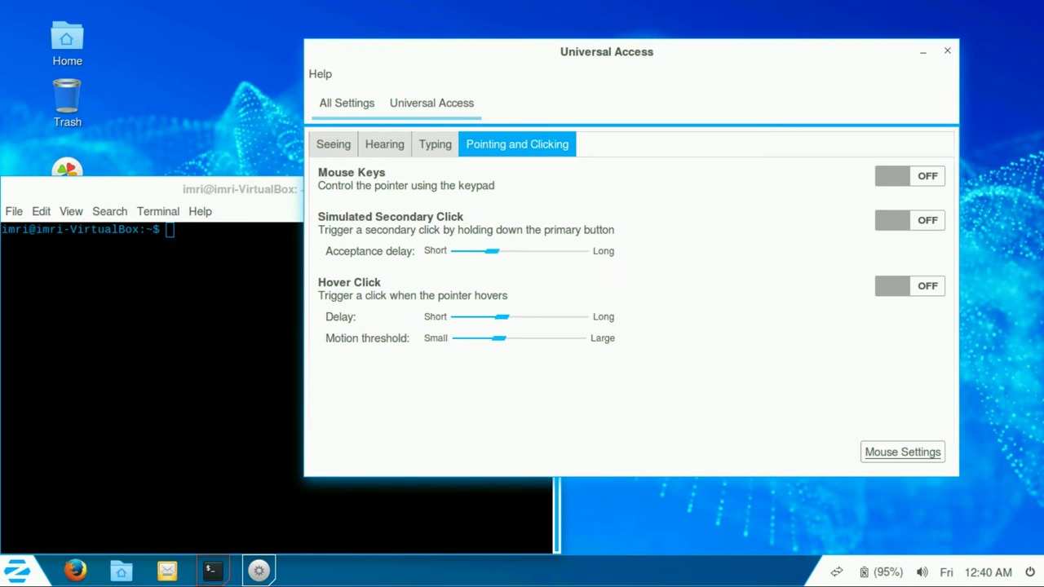
{"action": "left_click", "coordinate": [347, 103]}
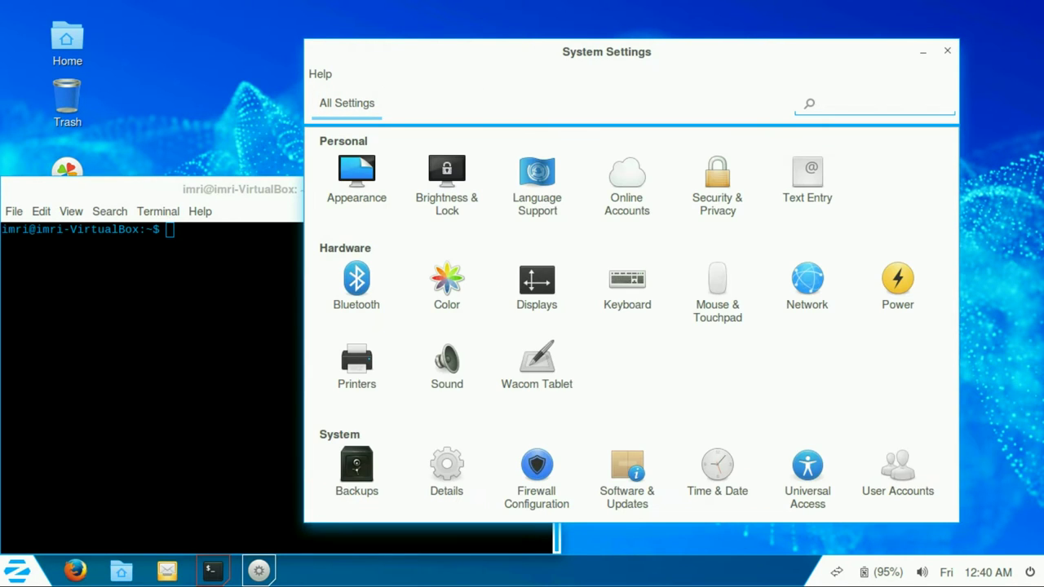
Step: Set the account picture to the penguin in User Accounts and glance at the user menu
{"action": "left_click", "coordinate": [897, 479]}
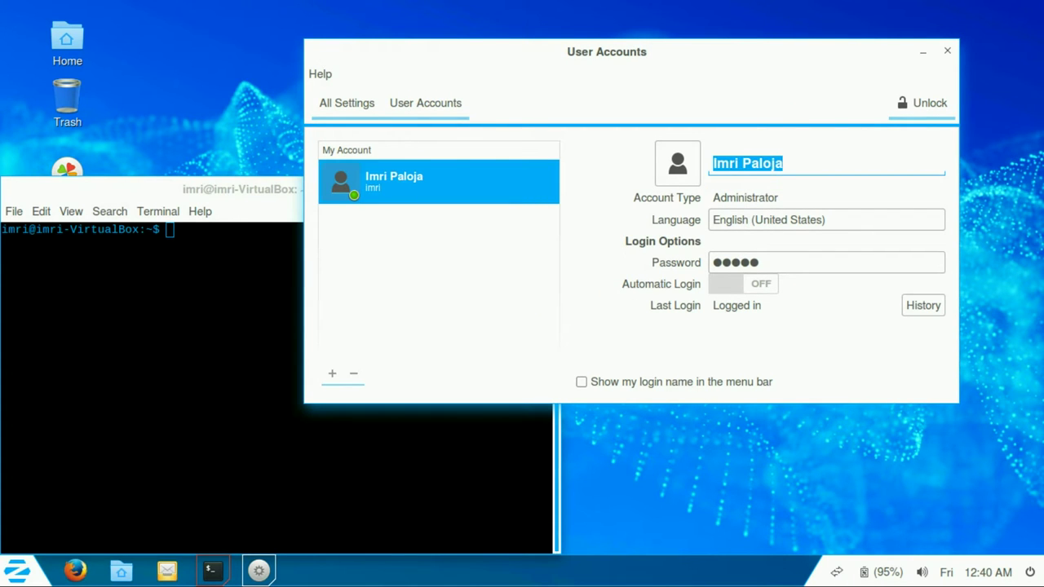
{"action": "left_click", "coordinate": [677, 163]}
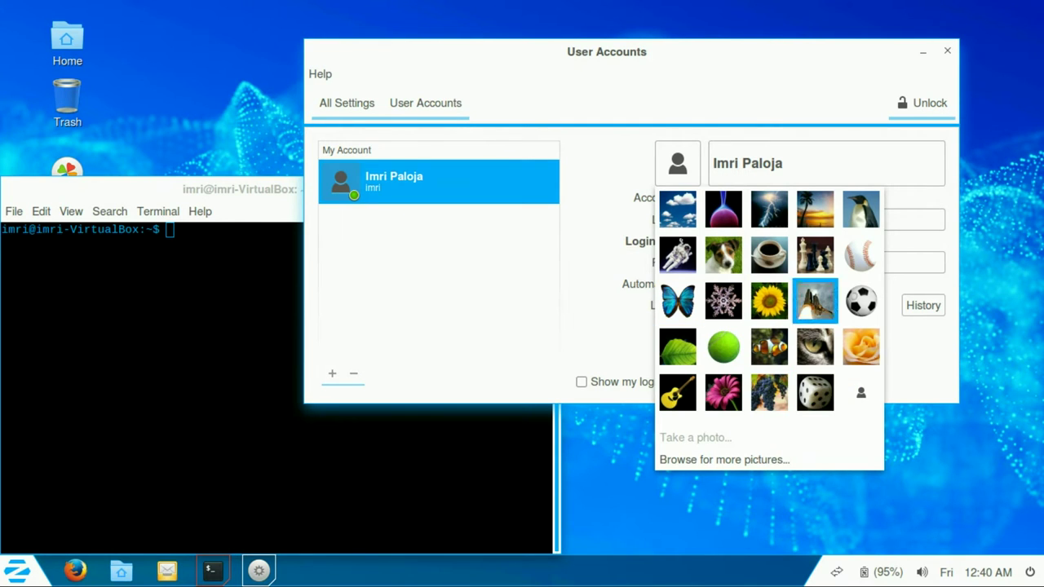
{"action": "key", "text": "Return"}
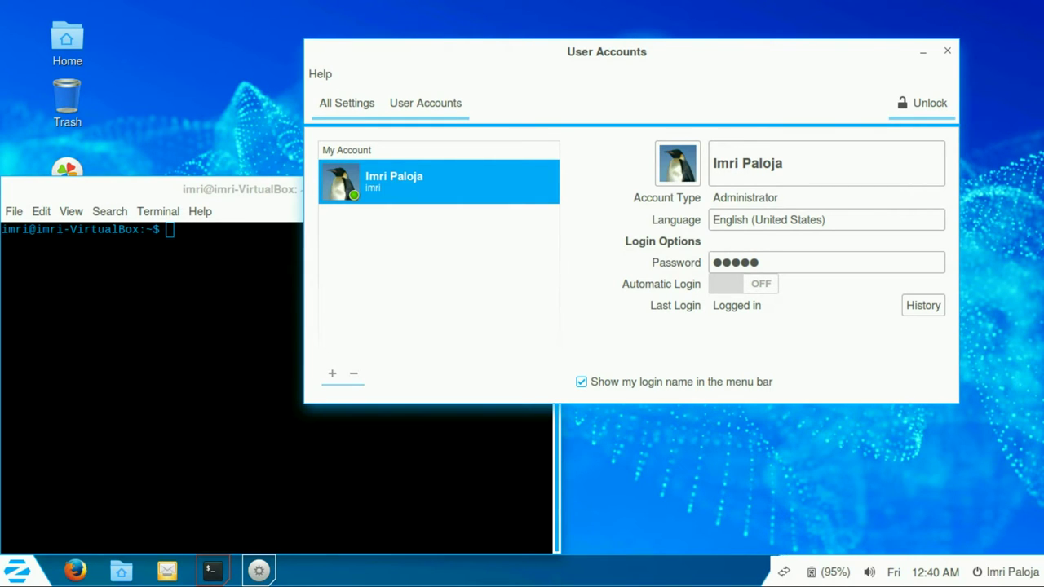
{"action": "left_click", "coordinate": [1007, 571]}
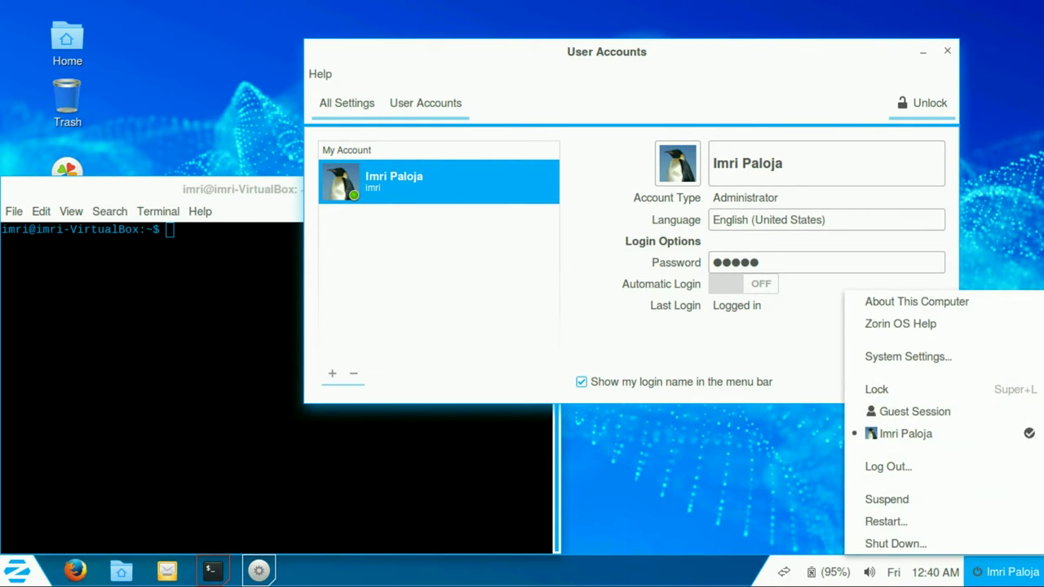
{"action": "key", "text": "Escape"}
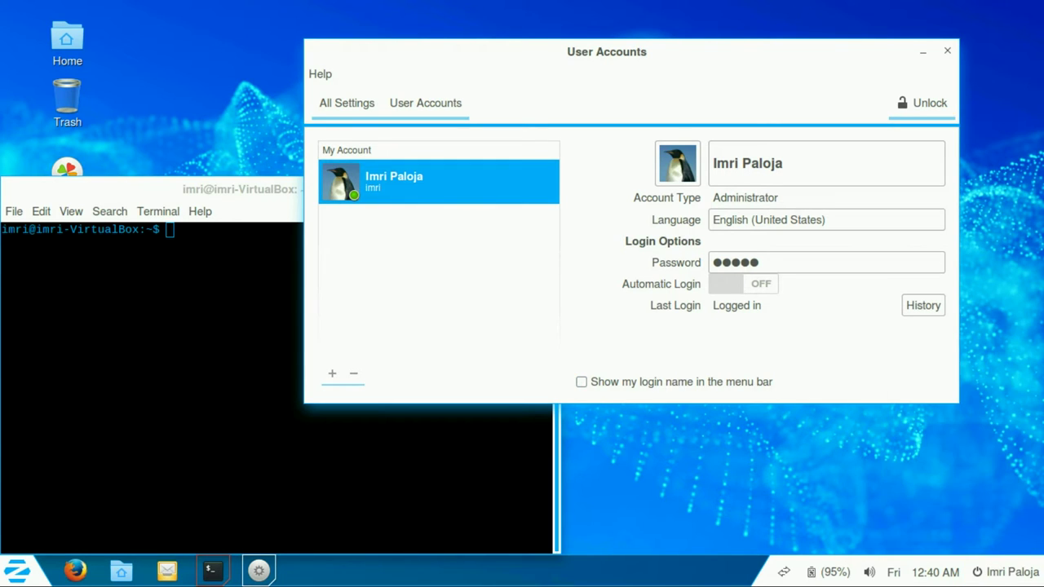
Step: Unlock User Accounts with the password, then open and cancel Add Account
{"action": "left_click", "coordinate": [922, 103]}
{"action": "type", "text": "*****"}
{"action": "key", "text": "Return"}
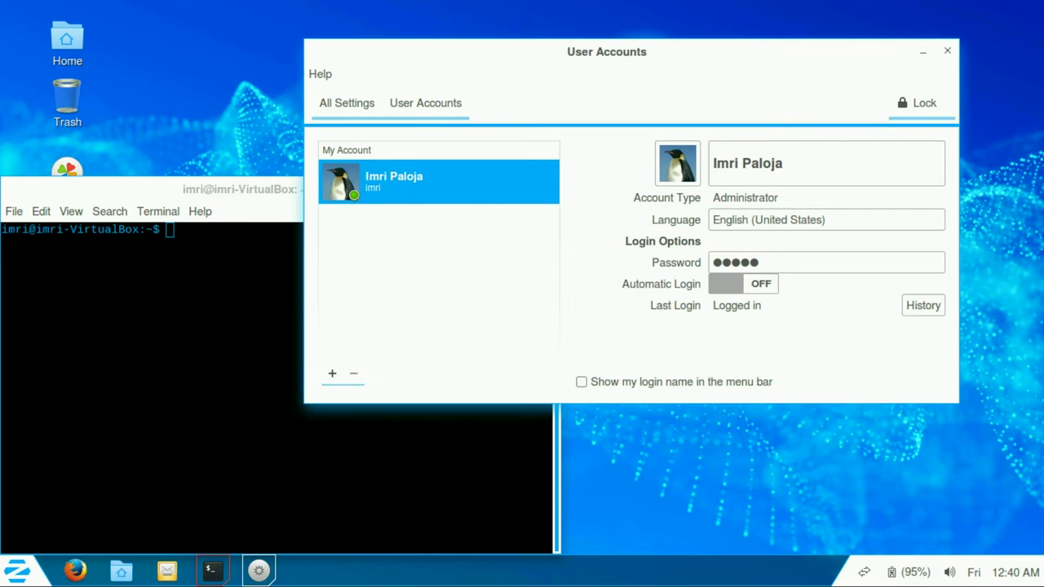
{"action": "left_click", "coordinate": [332, 373]}
{"action": "left_click", "coordinate": [668, 221]}
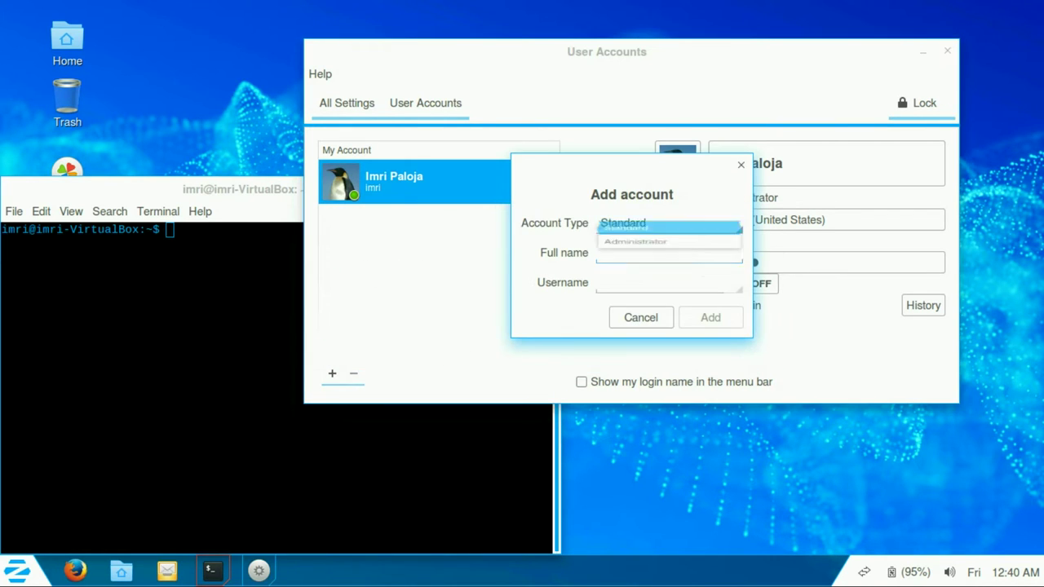
{"action": "key", "text": "Escape"}
{"action": "key", "text": "Escape"}
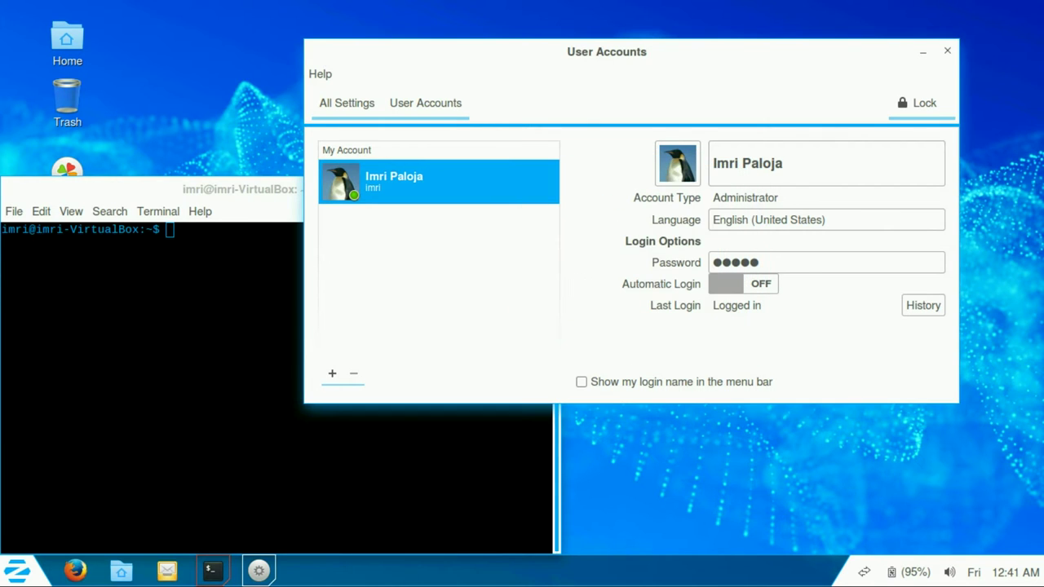
Step: Close System Settings and drag the terminal window to the screen centre
{"action": "left_click", "coordinate": [347, 103]}
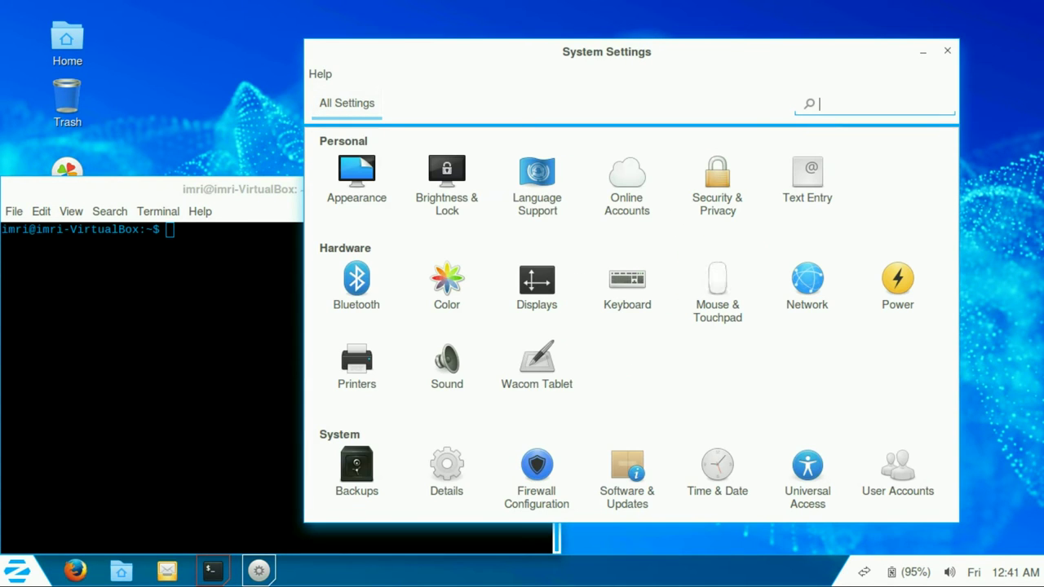
{"action": "key", "text": "alt+F4"}
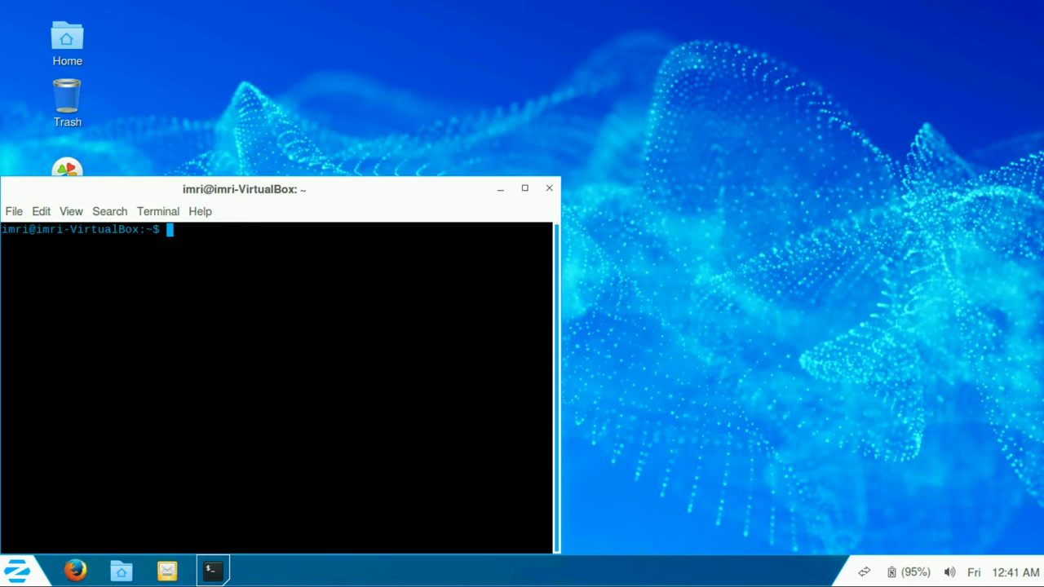
{"action": "left_click_drag", "start_coordinate": [244, 216], "coordinate": [550, 91]}
Step: Maximize the terminal, open a second tab, and run sudo apt-get update
{"action": "left_click", "coordinate": [795, 90]}
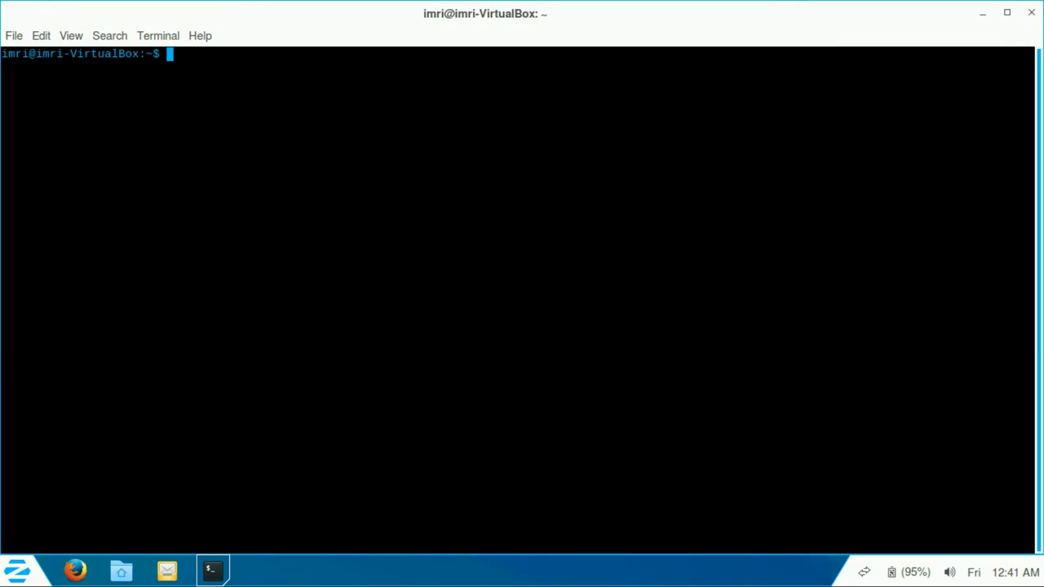
{"action": "key", "text": "ctrl+shift+t"}
{"action": "key", "text": "ctrl+Page_Up"}
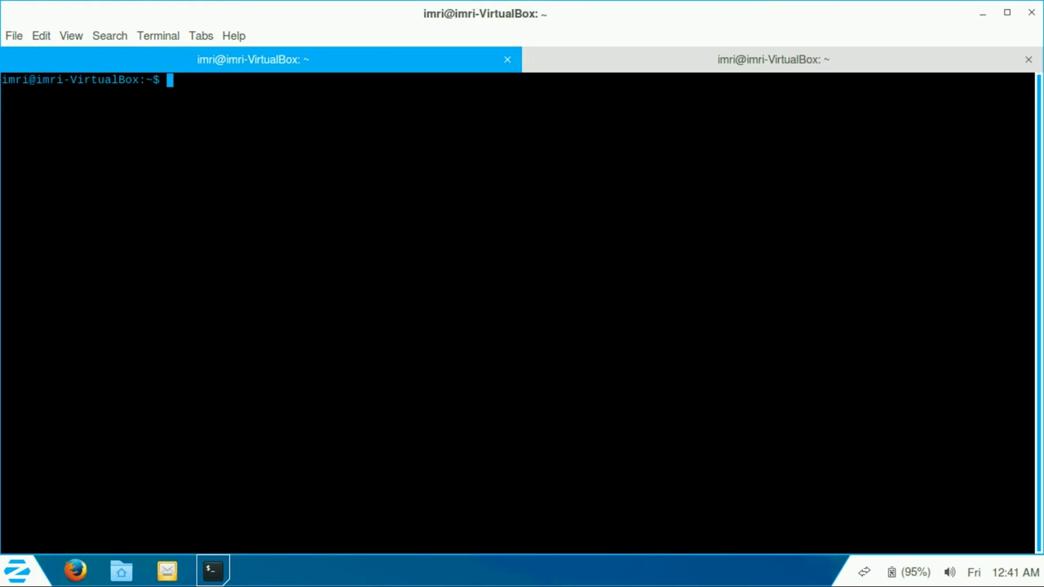
{"action": "type", "text": "sudo apt-get "}
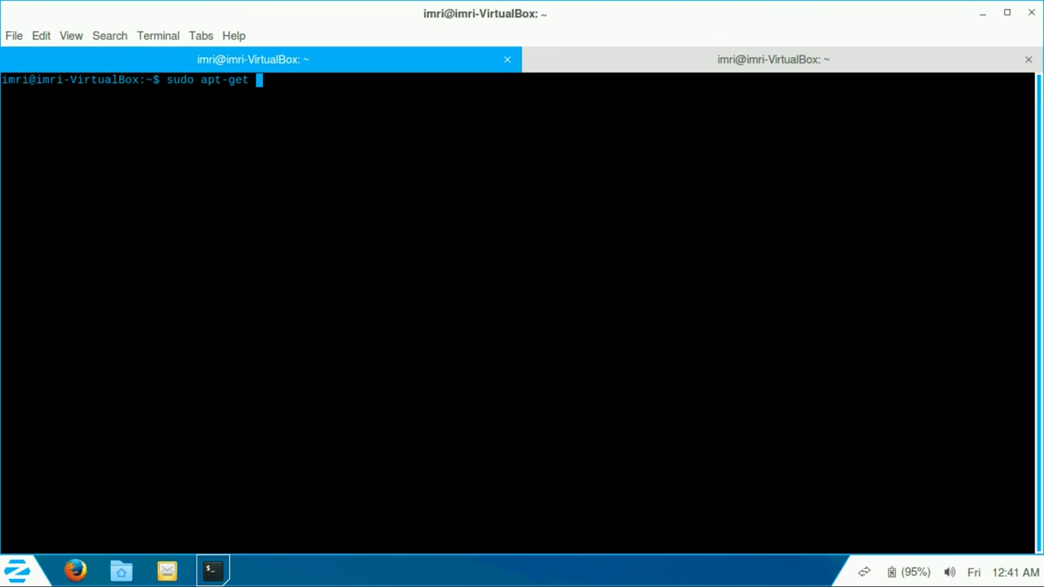
{"action": "type", "text": "update"}
{"action": "key", "text": "Return"}
{"action": "key", "text": "Return"}
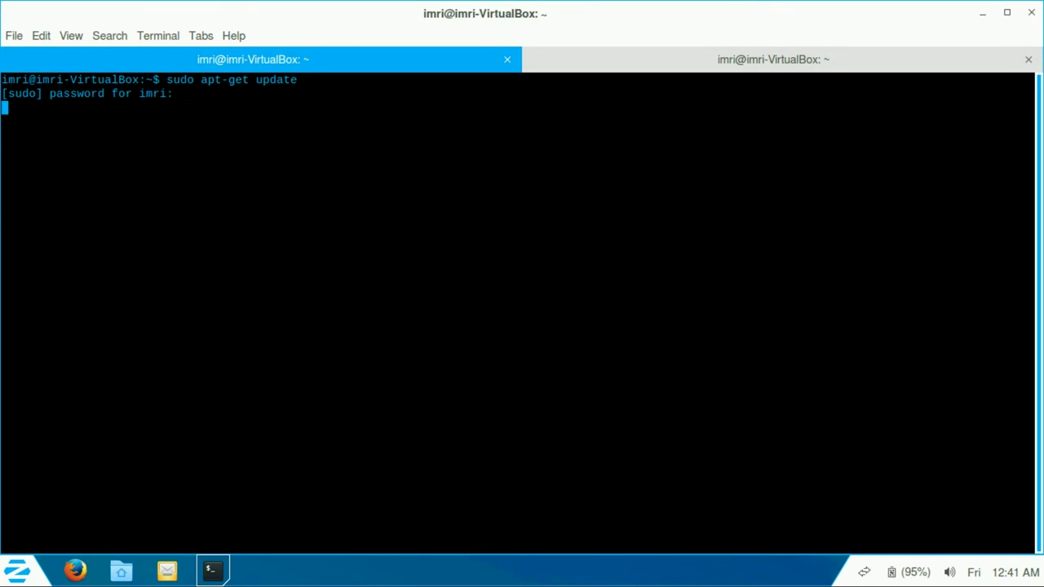
{"action": "key", "text": "ctrl+Page_Down"}
Step: Run sudo apt-cache search libreoffice | grep style to list LibreOffice style packages
{"action": "type", "text": "sudo apt-get"}
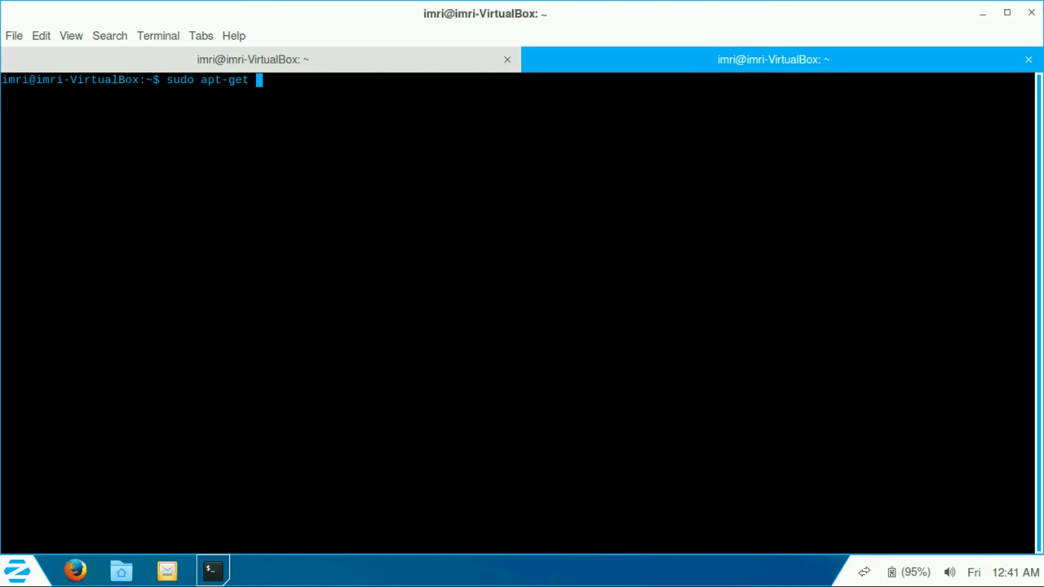
{"action": "key", "text": "BackSpace"}
{"action": "key", "text": "BackSpace"}
{"action": "key", "text": "BackSpace"}
{"action": "type", "text": "cache search libreoffice"}
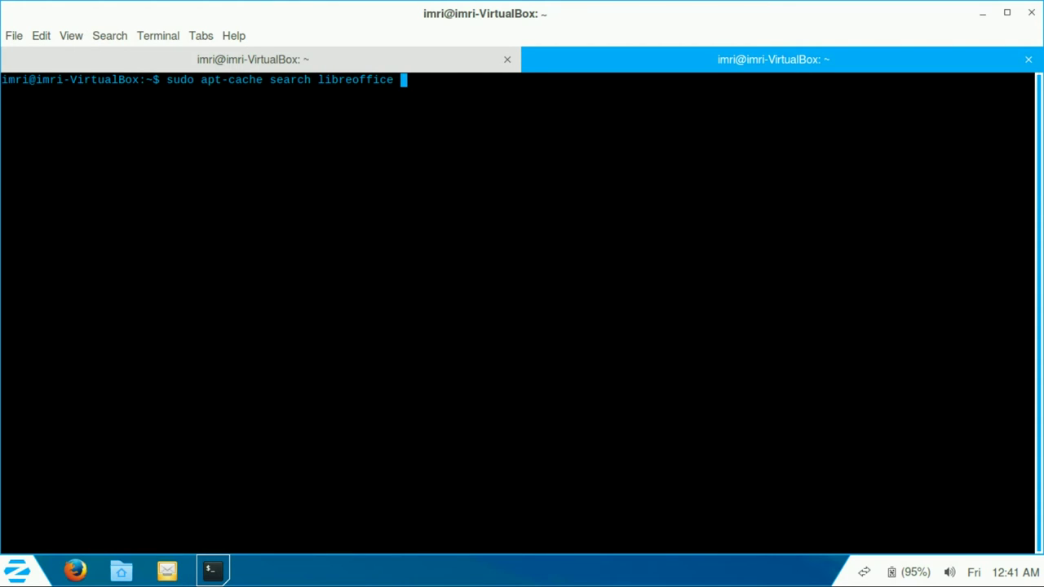
{"action": "key", "text": "Return"}
{"action": "key", "text": "ctrl+c"}
{"action": "type", "text": "reset"}
{"action": "key", "text": "Return"}
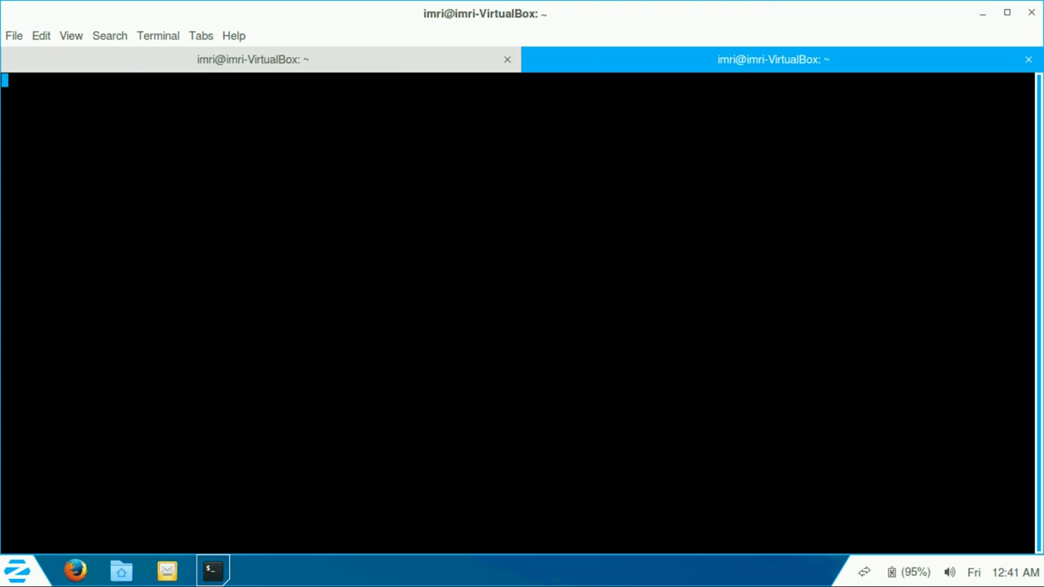
{"action": "type", "text": "reset"}
{"action": "key", "text": "Up"}
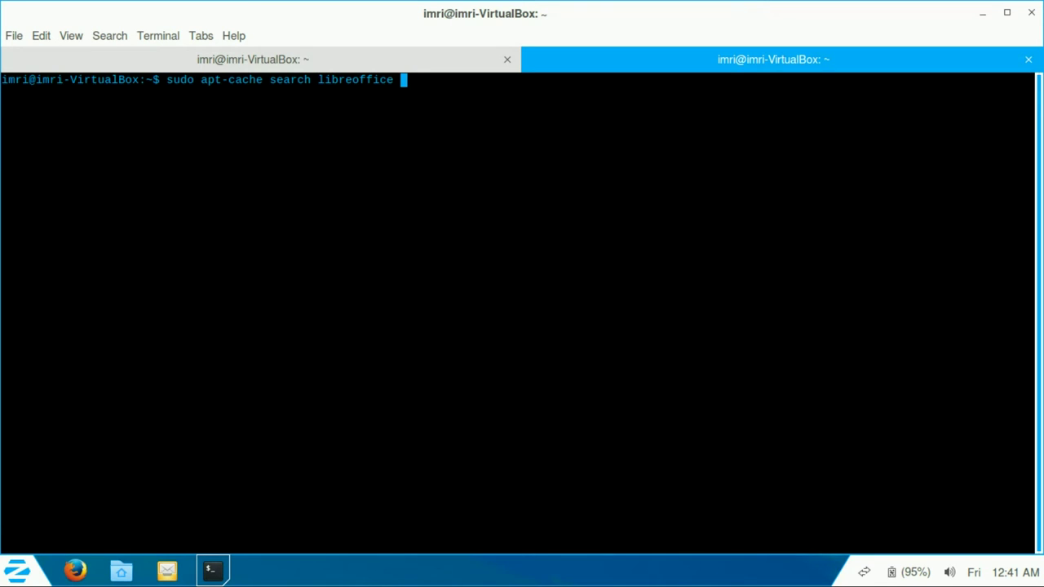
{"action": "type", "text": "| grep style"}
{"action": "key", "text": "Return"}
{"action": "key", "text": "Return"}
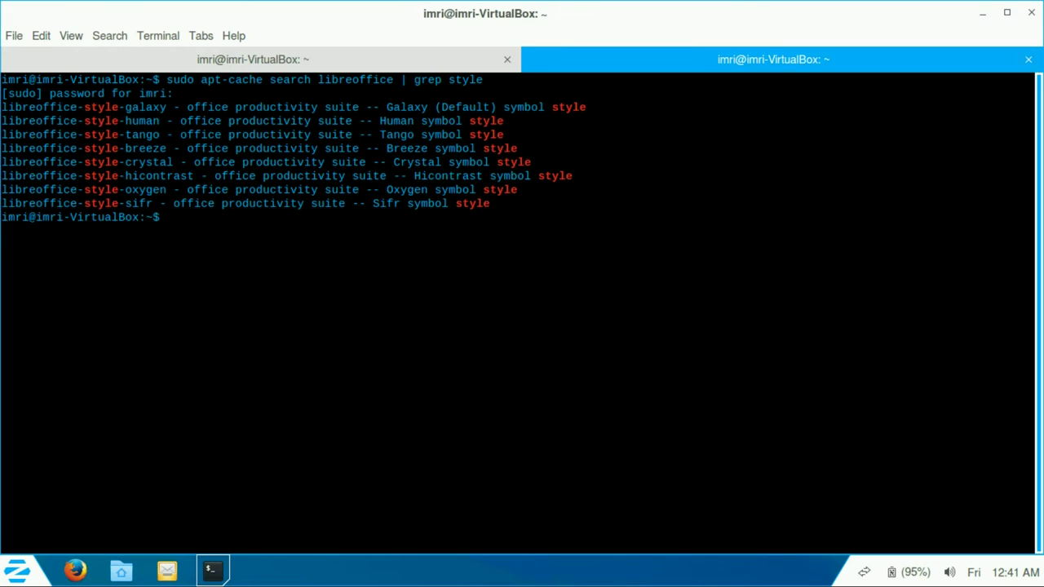
Step: Open extra terminal tabs, then close them all including the search results tab
{"action": "key", "text": "ctrl+shift+t"}
{"action": "key", "text": "ctrl+shift+t"}
{"action": "key", "text": "ctrl+shift+t"}
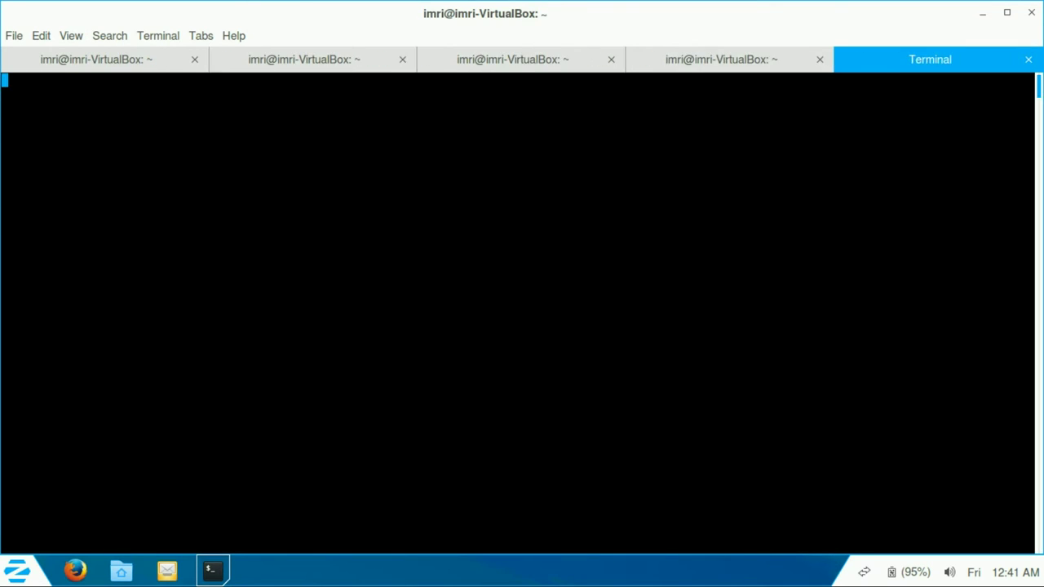
{"action": "key", "text": "ctrl+shift+t"}
{"action": "key", "text": "ctrl+shift+t"}
{"action": "key", "text": "ctrl+shift+t"}
{"action": "key", "text": "ctrl+shift+w"}
{"action": "key", "text": "ctrl+shift+w"}
{"action": "key", "text": "ctrl+shift+w"}
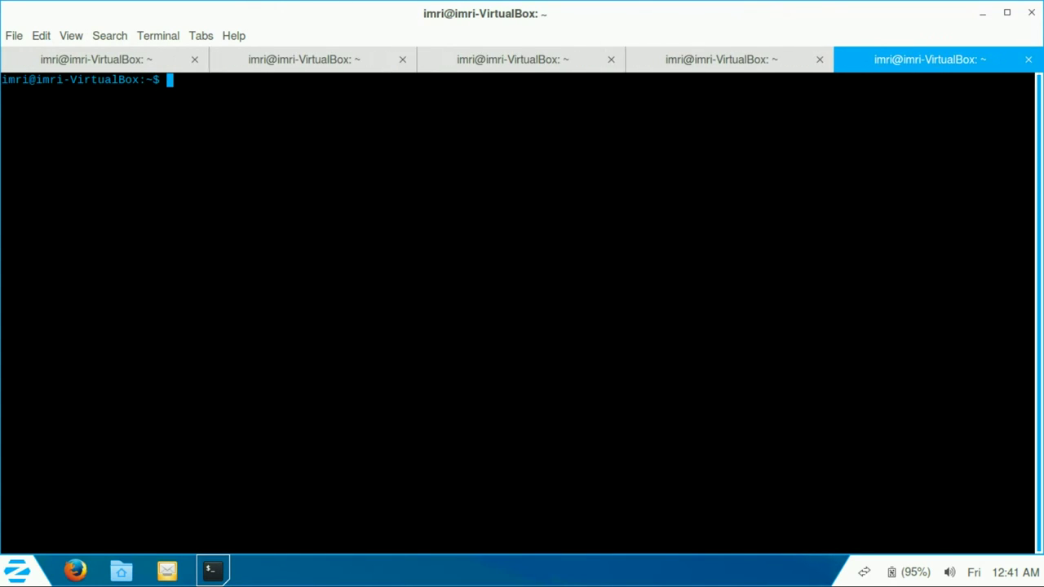
{"action": "key", "text": "ctrl+shift+w"}
{"action": "key", "text": "ctrl+shift+w"}
{"action": "key", "text": "ctrl+shift+w"}
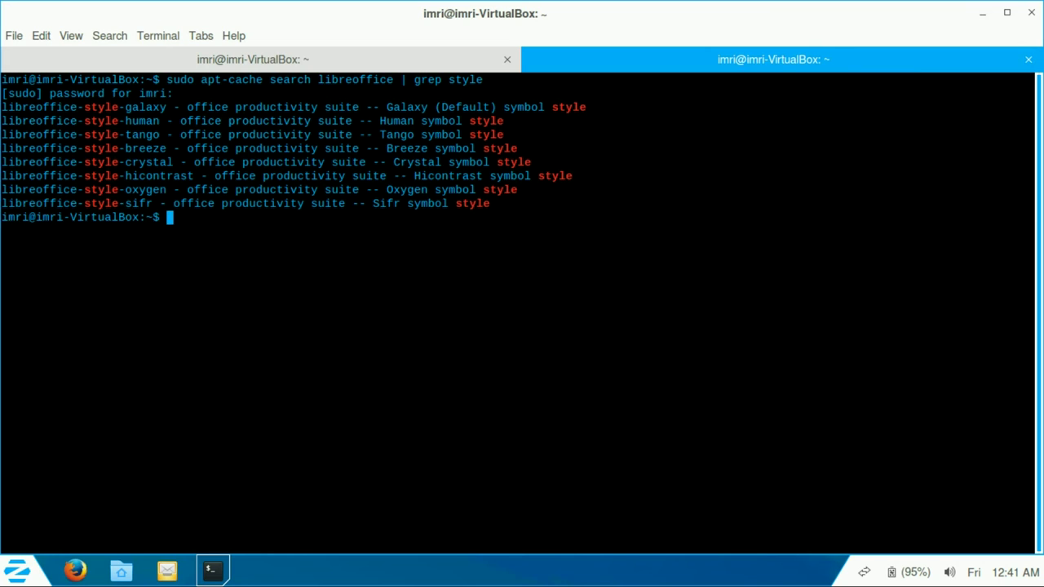
{"action": "key", "text": "ctrl+shift+w"}
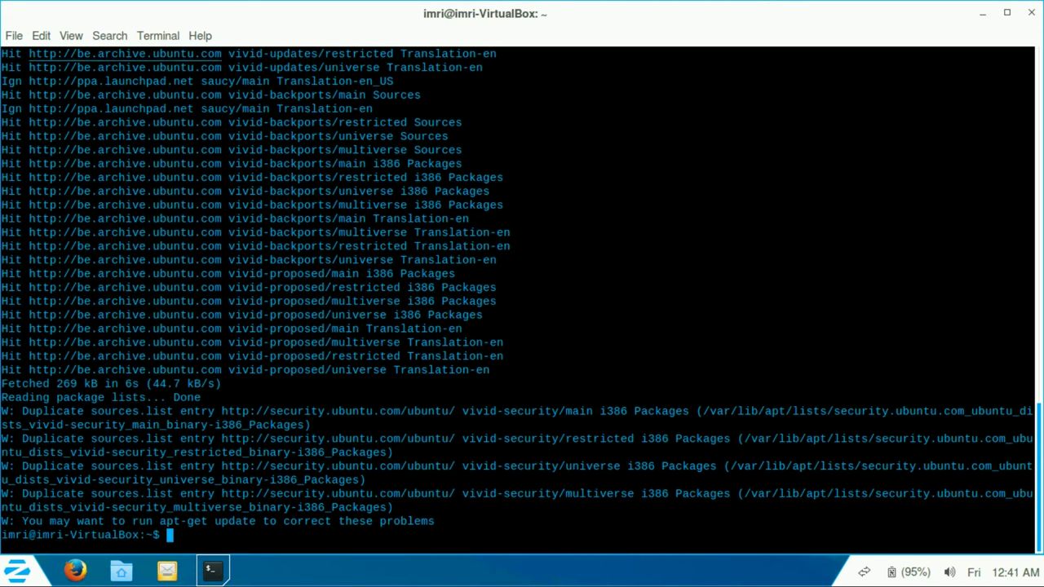
Step: View Help > About GNOME Terminal, then minimize the terminal to show the desktop
{"action": "key", "text": "alt+h"}
{"action": "key", "text": "Down"}
{"action": "key", "text": "Return"}
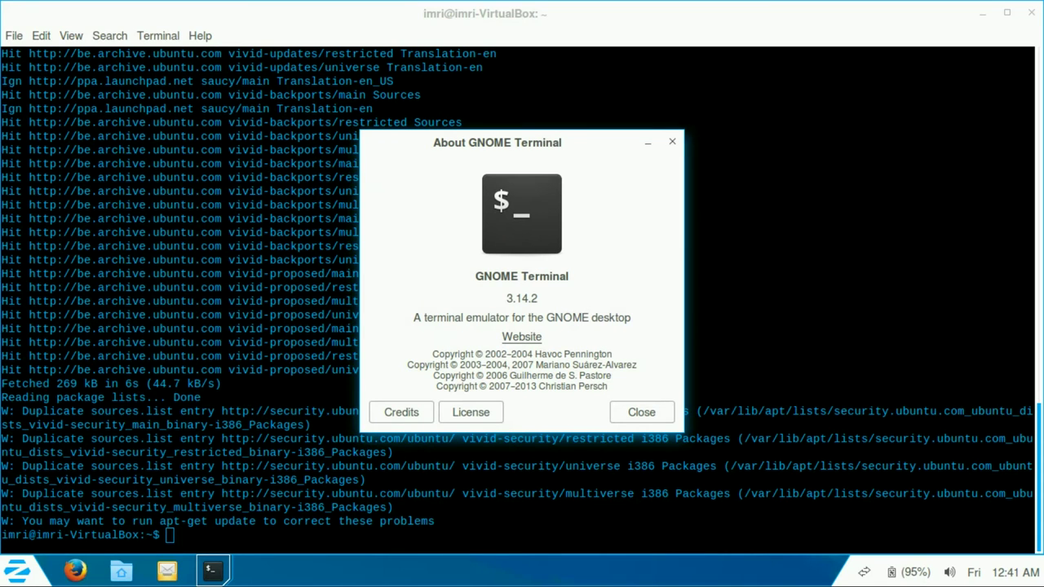
{"action": "key", "text": "Return"}
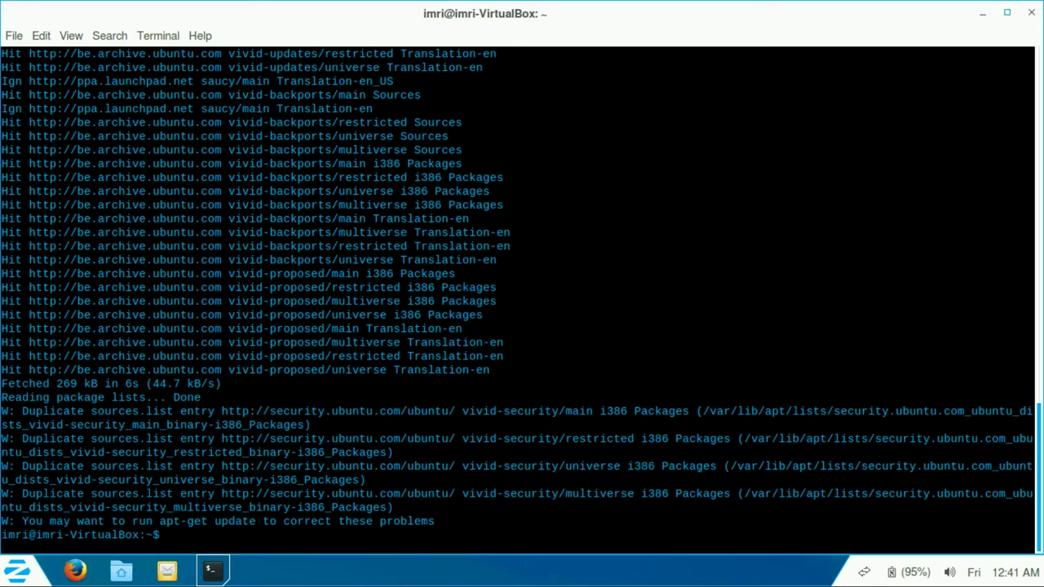
{"action": "key", "text": "super+d"}
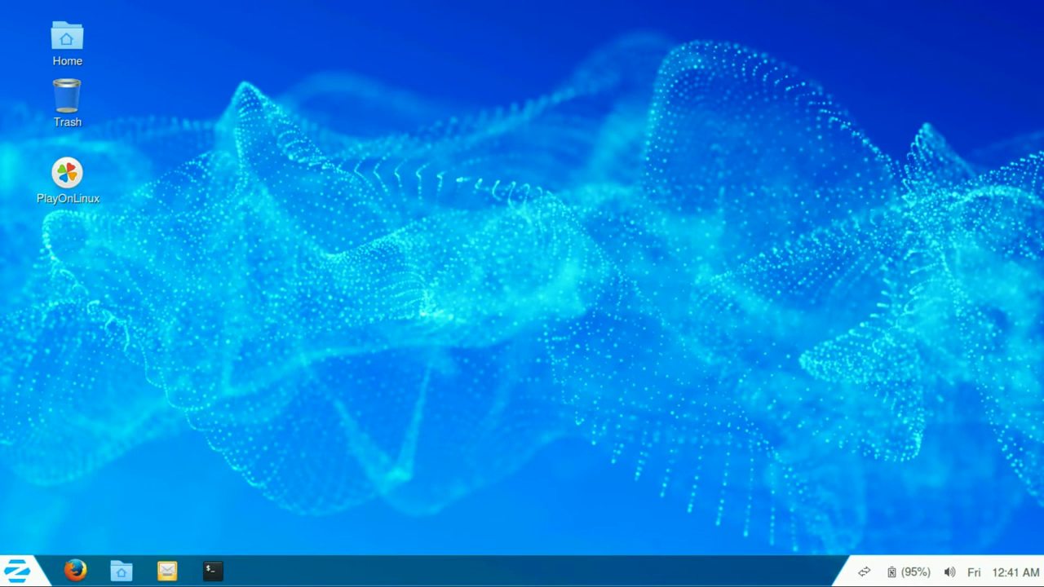
Step: Launch Font Viewer from the Accessories section of the Zorin menu
{"action": "left_click", "coordinate": [18, 571]}
{"action": "left_click", "coordinate": [57, 160]}
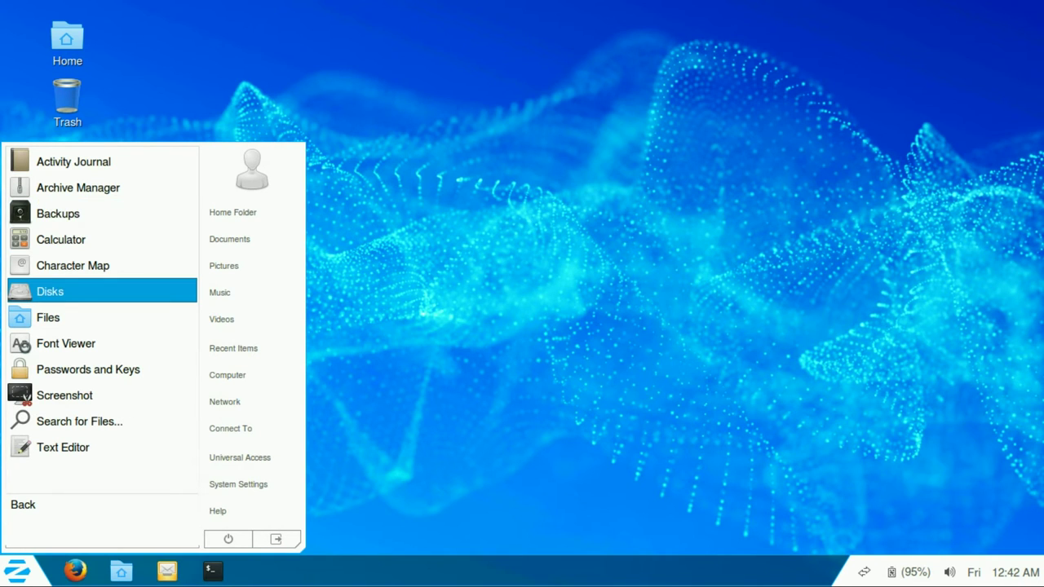
{"action": "key", "text": "Escape"}
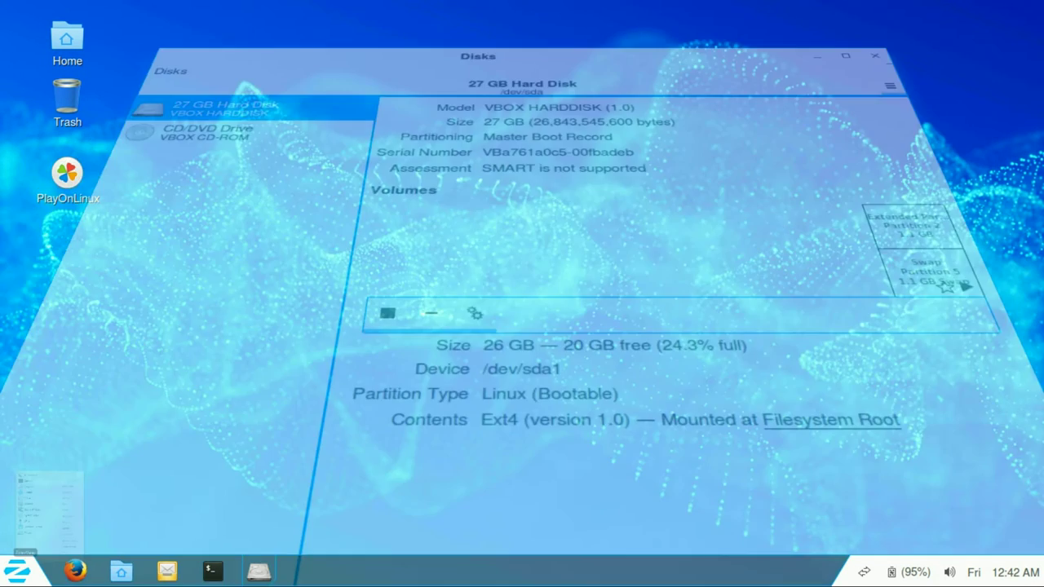
{"action": "left_click", "coordinate": [18, 570]}
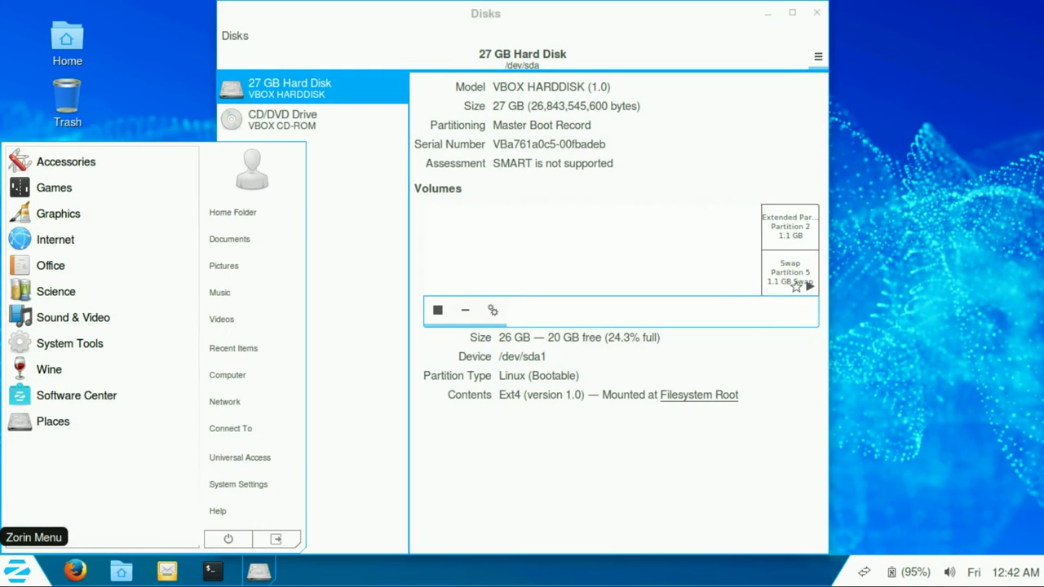
{"action": "key", "text": "Up"}
{"action": "key", "text": "Up"}
{"action": "key", "text": "Up"}
{"action": "key", "text": "Up"}
{"action": "key", "text": "Up"}
{"action": "key", "text": "Up"}
{"action": "key", "text": "Return"}
{"action": "key", "text": "Down"}
{"action": "key", "text": "Down"}
{"action": "key", "text": "Down"}
{"action": "key", "text": "Down"}
{"action": "key", "text": "Down"}
{"action": "key", "text": "Down"}
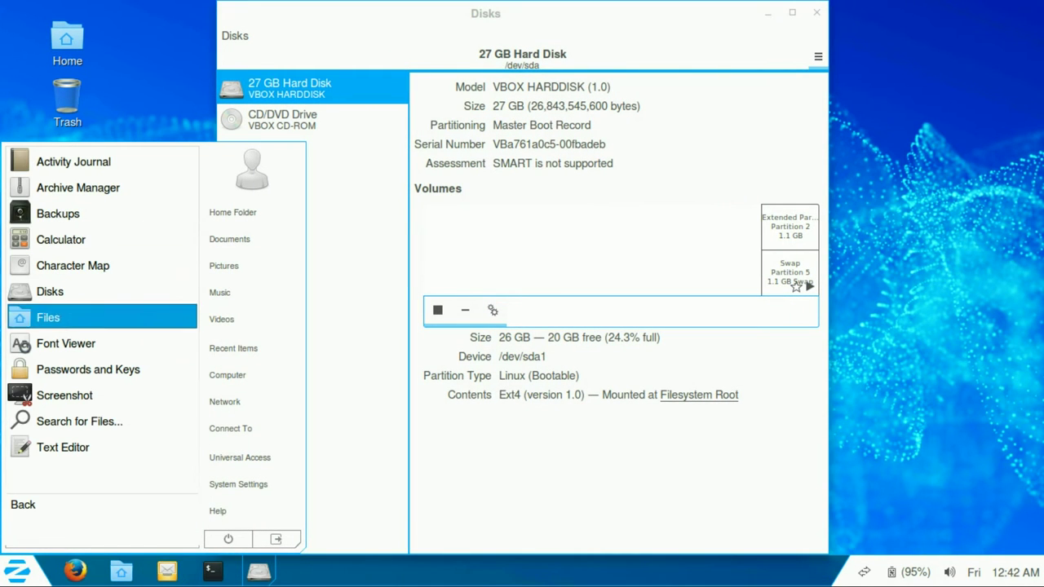
{"action": "key", "text": "Down"}
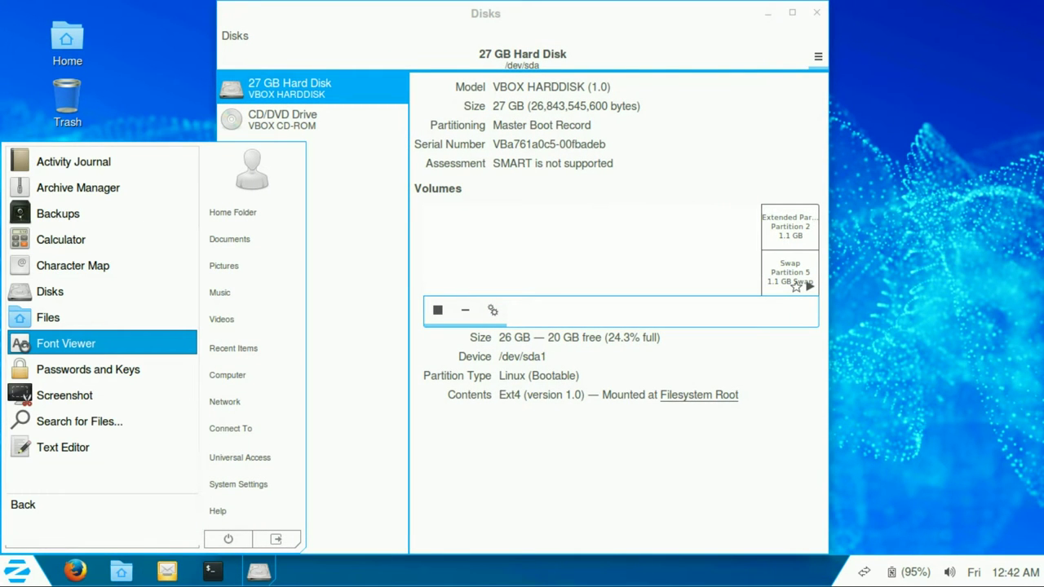
{"action": "key", "text": "Return"}
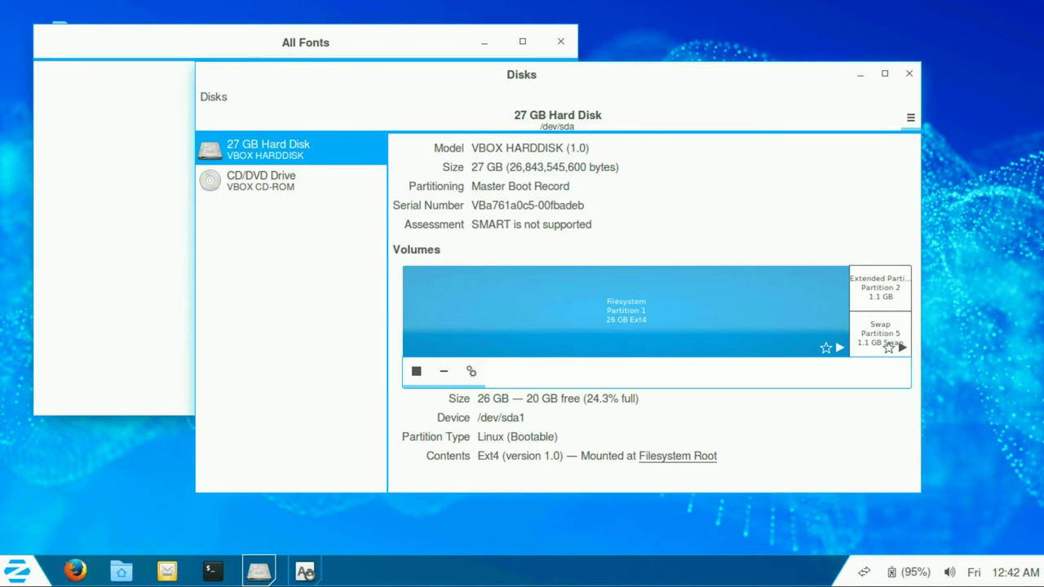
Step: Browse the Disks drive actions and app menu, viewing and dismissing the About Disks dialog
{"action": "key", "text": "F10"}
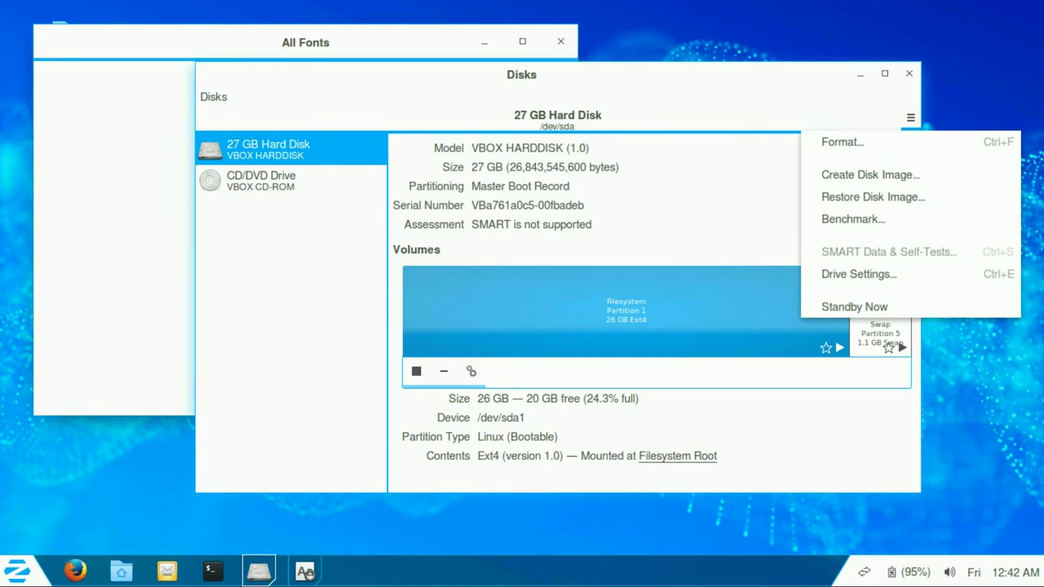
{"action": "key", "text": "Escape"}
{"action": "key", "text": "super+F10"}
{"action": "key", "text": "Down"}
{"action": "key", "text": "Down"}
{"action": "key", "text": "Down"}
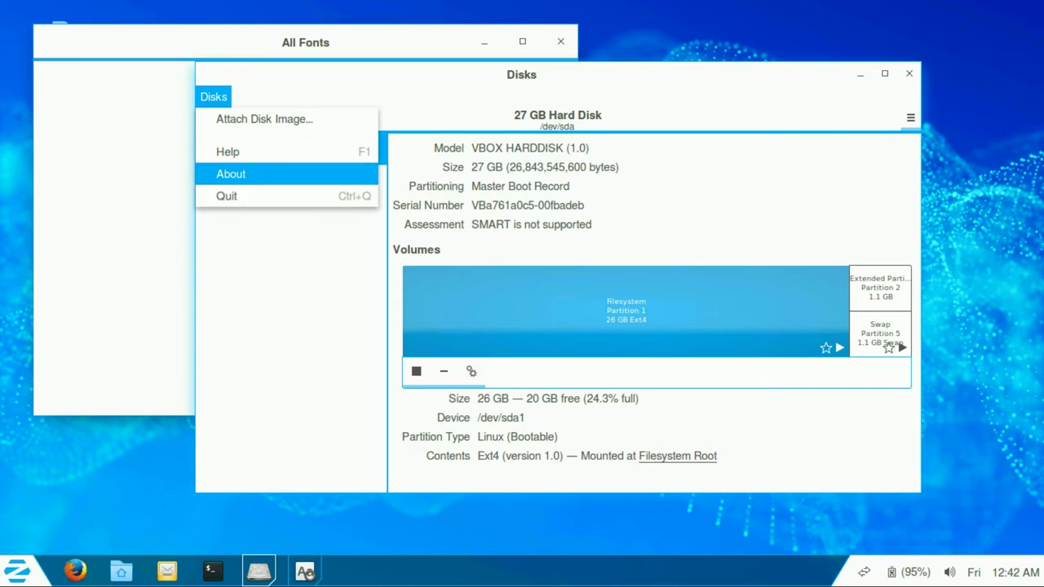
{"action": "key", "text": "Return"}
{"action": "key", "text": "Tab"}
{"action": "key", "text": "Return"}
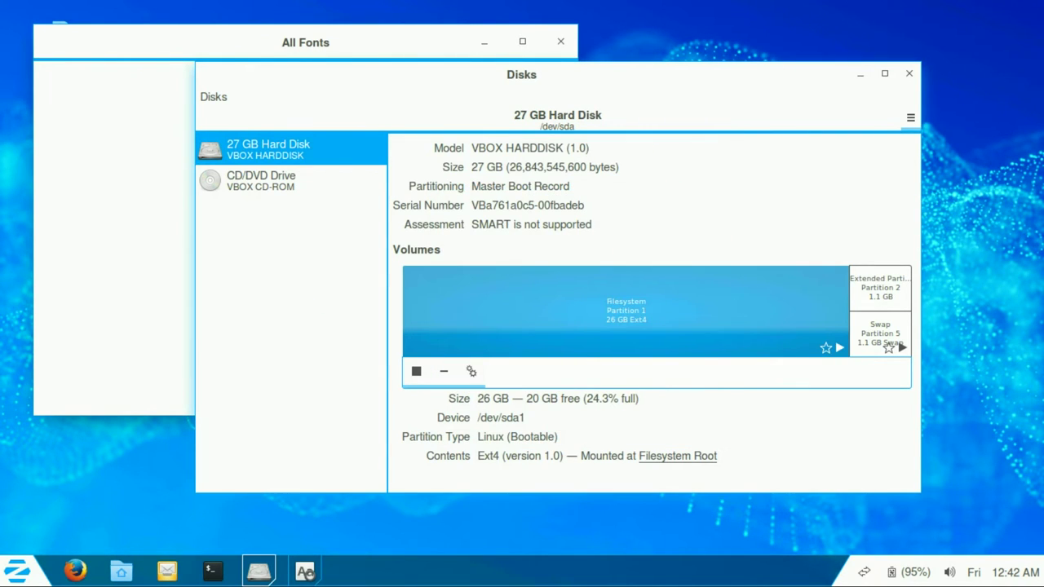
Step: Check the partition's options list, then quit Disks
{"action": "key", "text": "Return"}
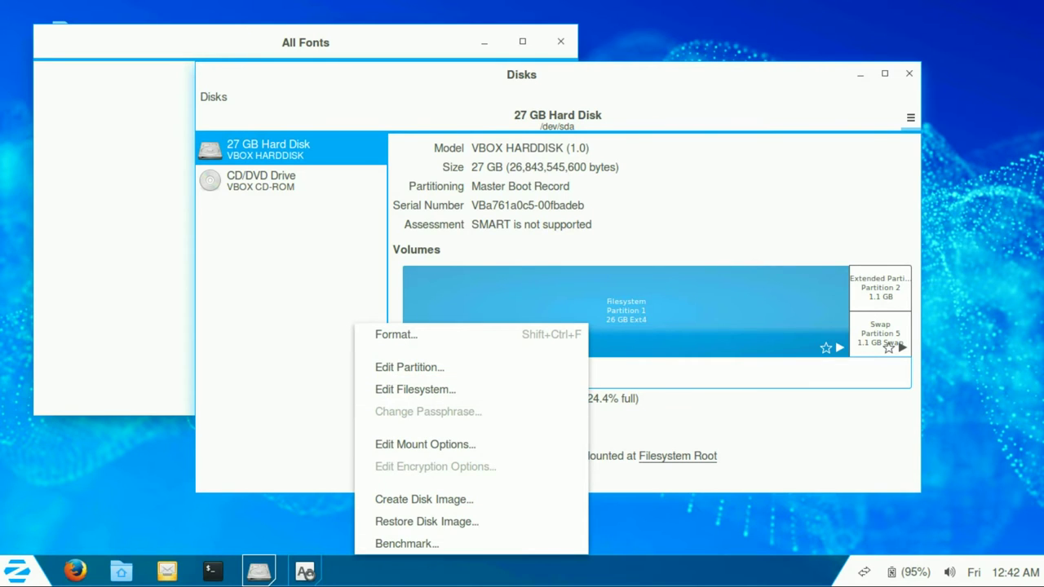
{"action": "key", "text": "Escape"}
{"action": "key", "text": "ctrl+q"}
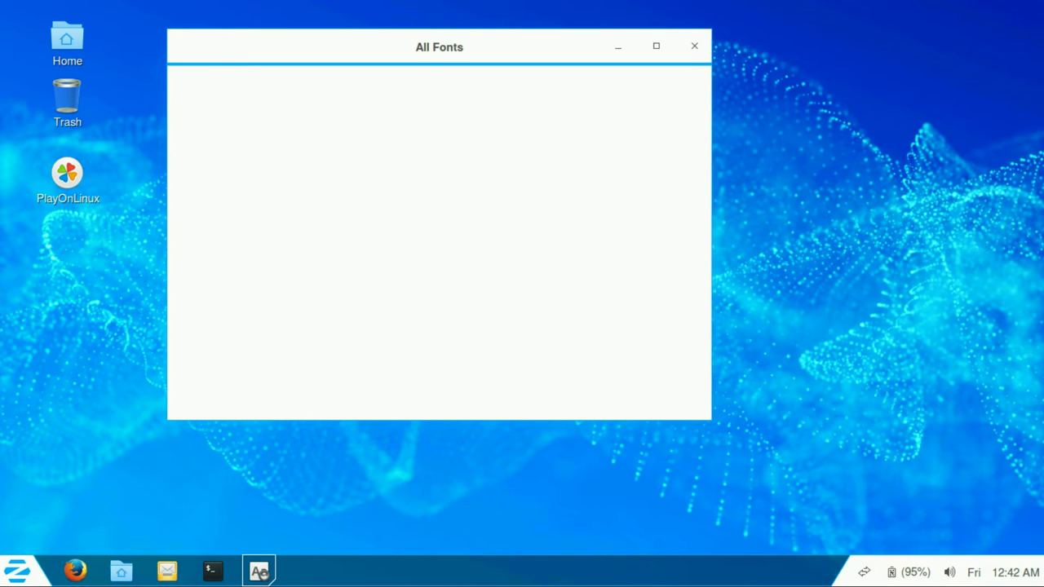
Step: Close the All Fonts window and launch Search for Files from Accessories
{"action": "key", "text": "ctrl+q"}
{"action": "left_click", "coordinate": [18, 571]}
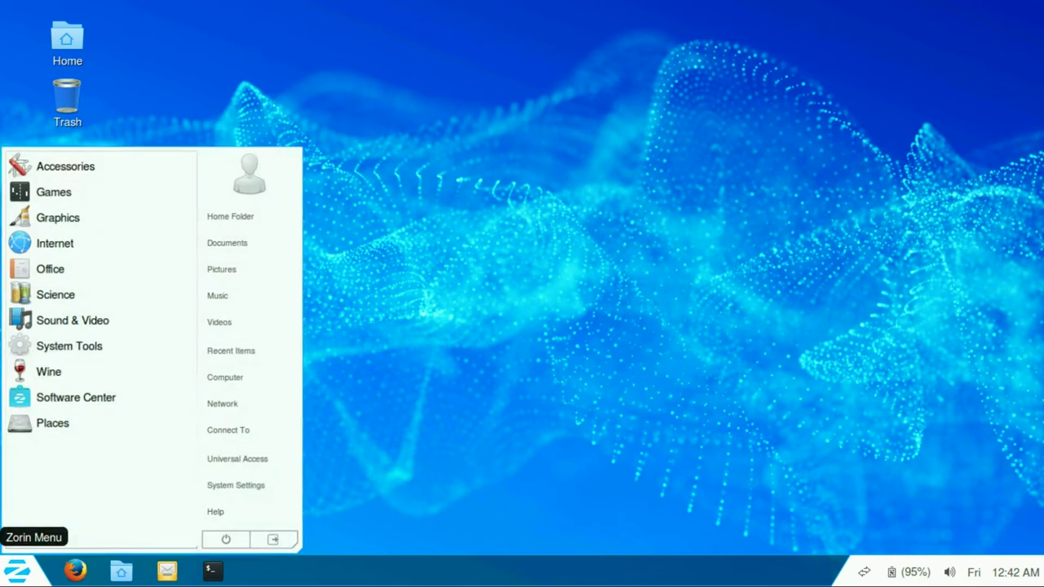
{"action": "left_click", "coordinate": [65, 161]}
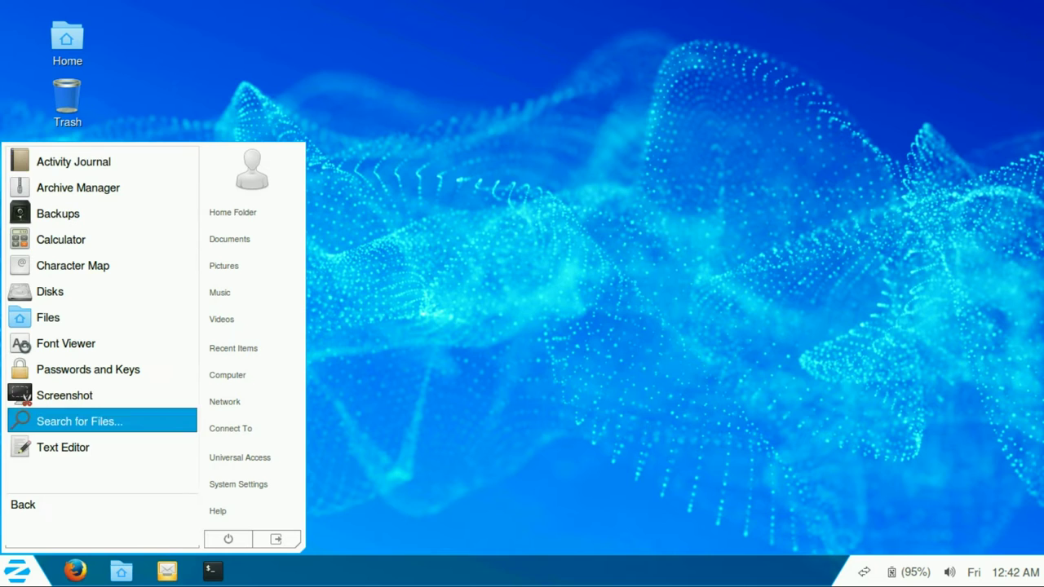
{"action": "left_click", "coordinate": [79, 421]}
Step: Add a Text Editor launcher to the desktop from the Accessories menu
{"action": "left_click", "coordinate": [18, 571]}
{"action": "left_click", "coordinate": [18, 571]}
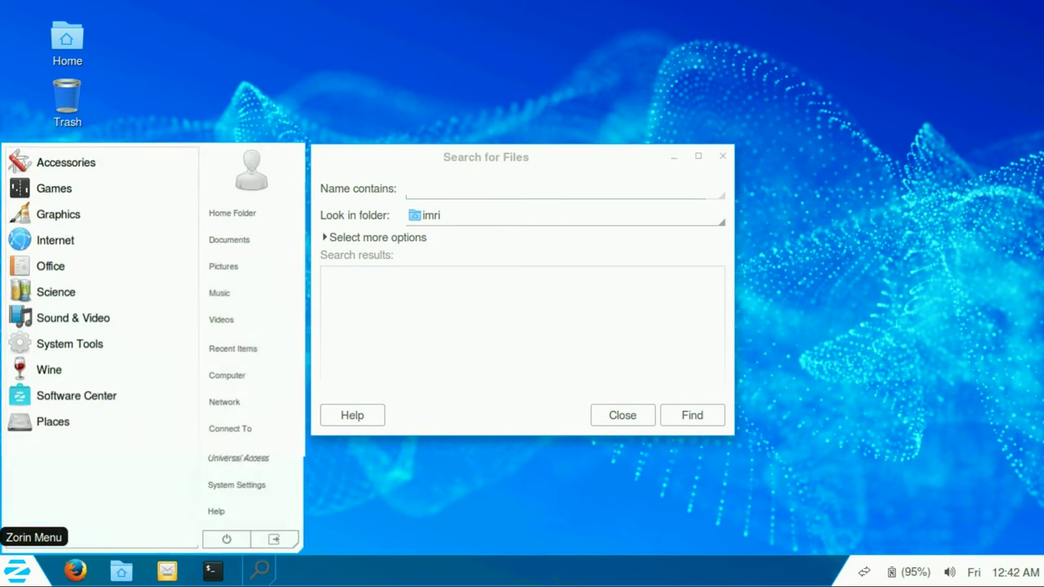
{"action": "left_click", "coordinate": [66, 162]}
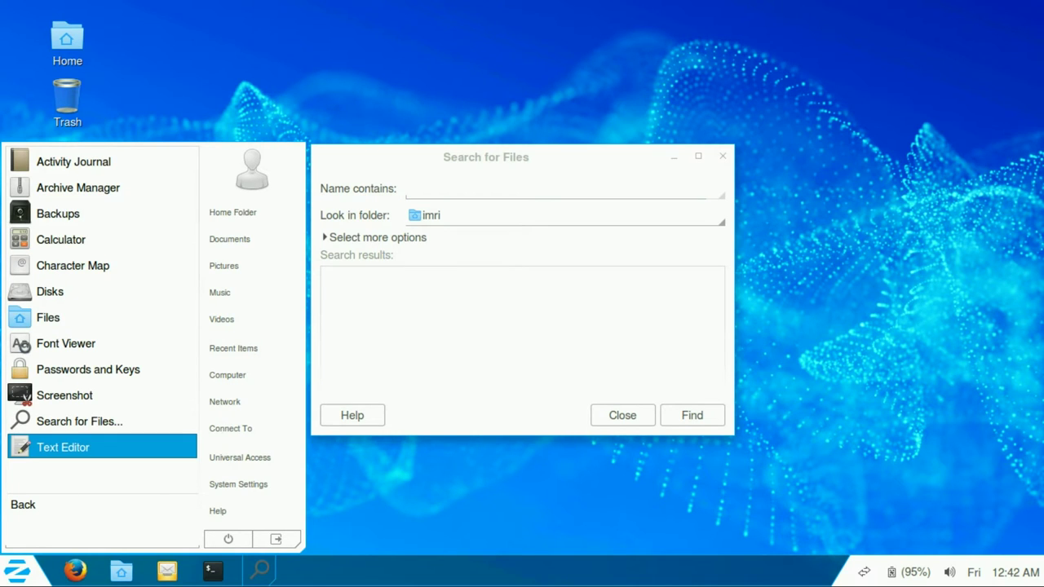
{"action": "right_click", "coordinate": [74, 447]}
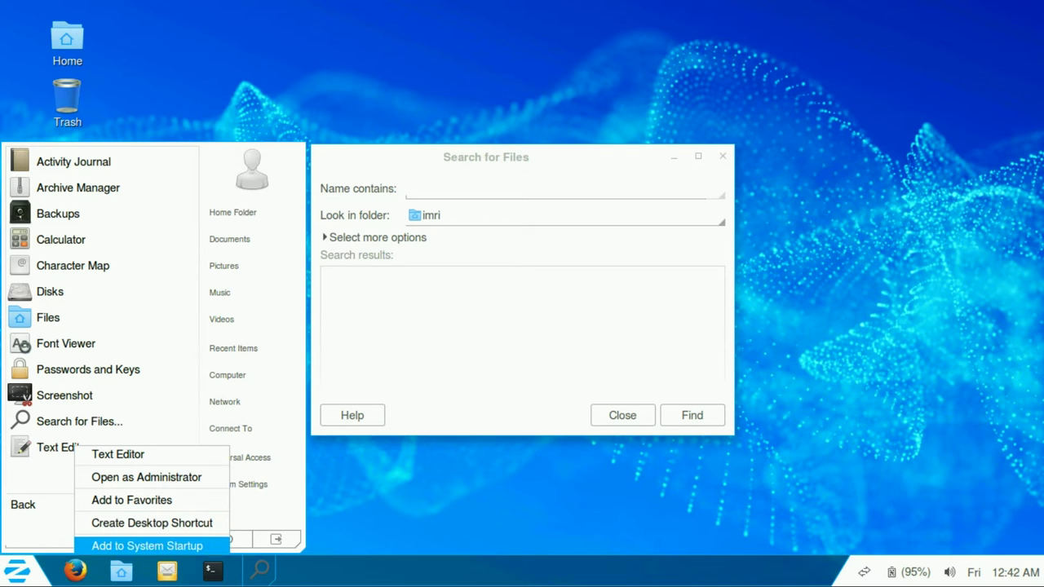
{"action": "left_click", "coordinate": [152, 523]}
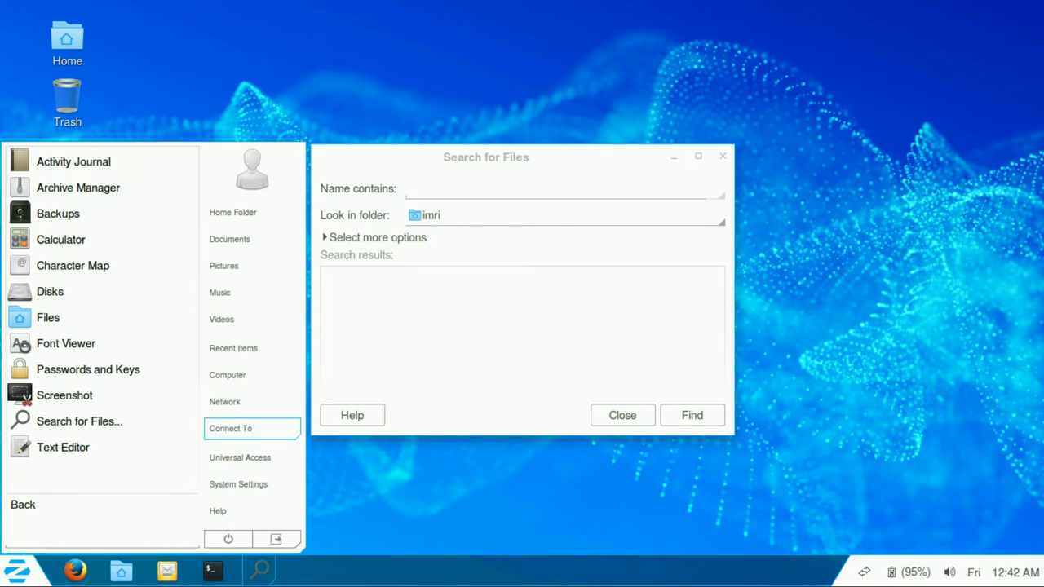
{"action": "key", "text": "Escape"}
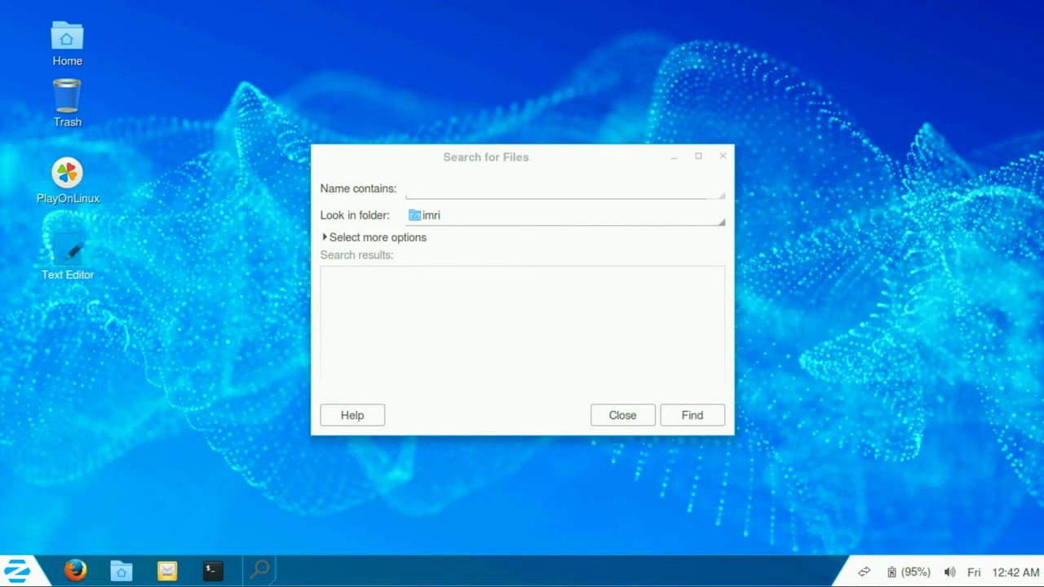
Step: Inspect the Text Editor launcher's properties and permission settings, then close them
{"action": "right_click", "coordinate": [69, 248]}
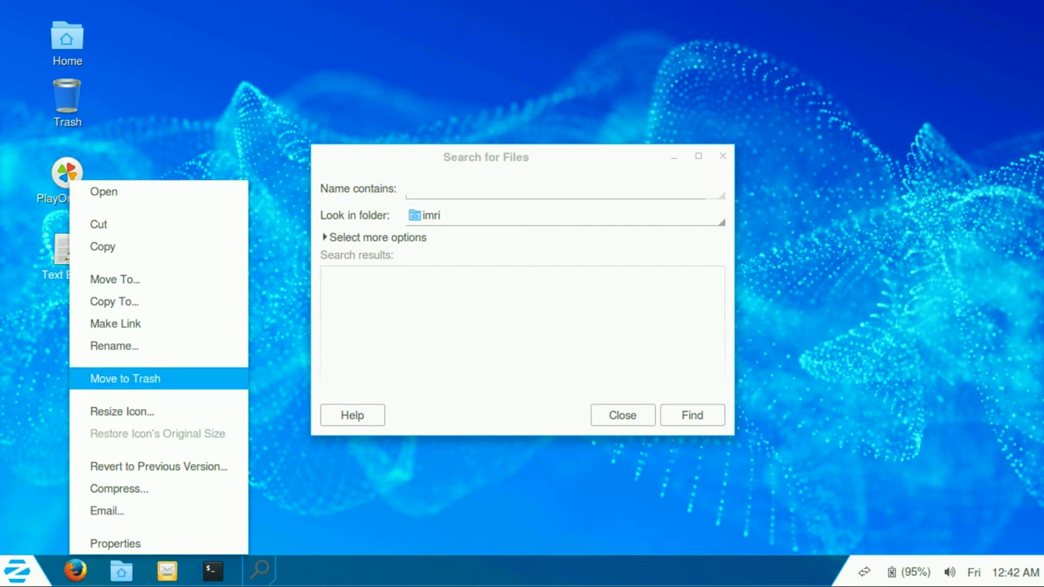
{"action": "left_click", "coordinate": [115, 543]}
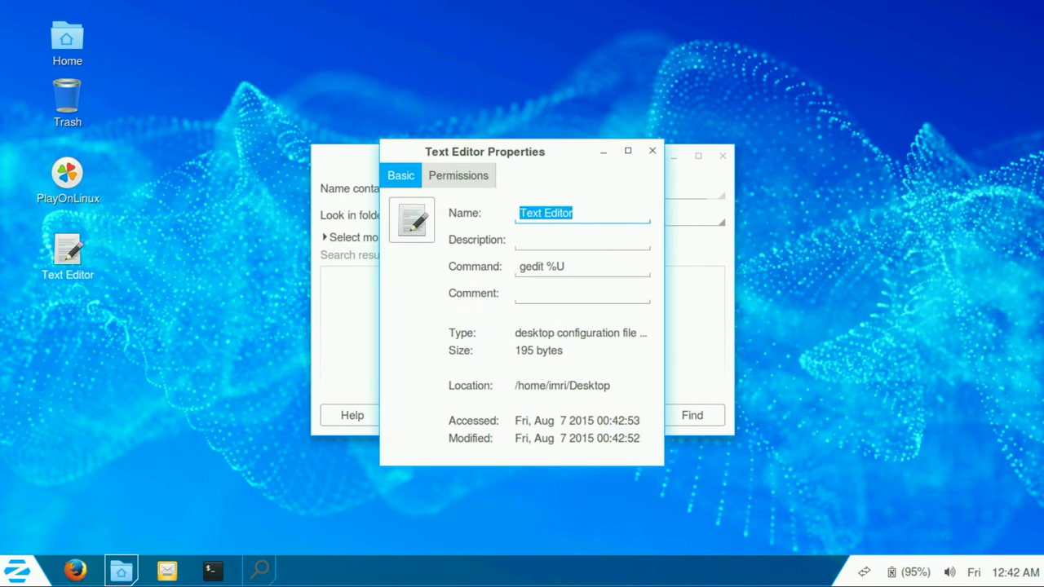
{"action": "key", "text": "ctrl+Page_Down"}
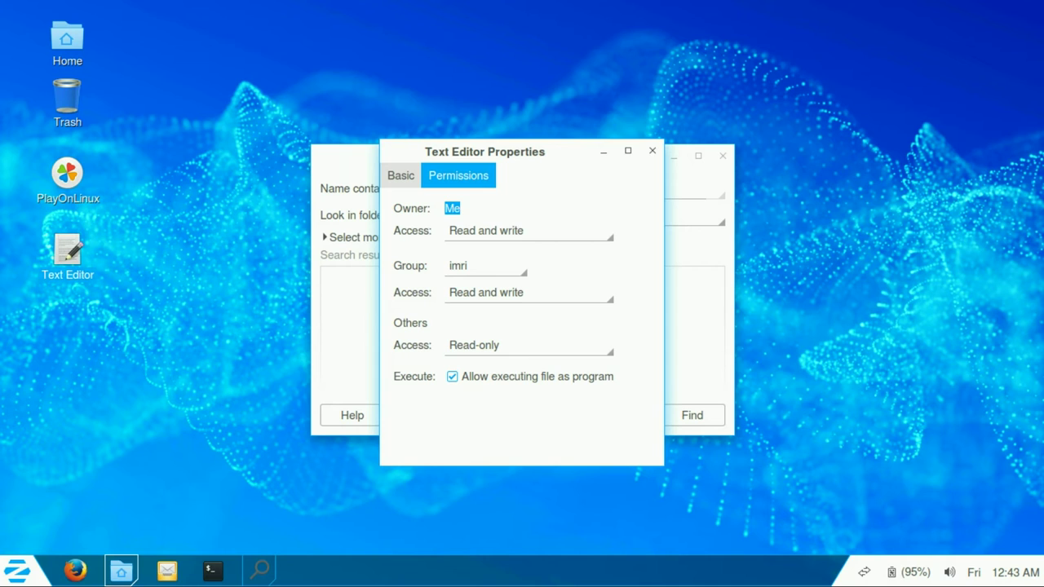
{"action": "key", "text": "Escape"}
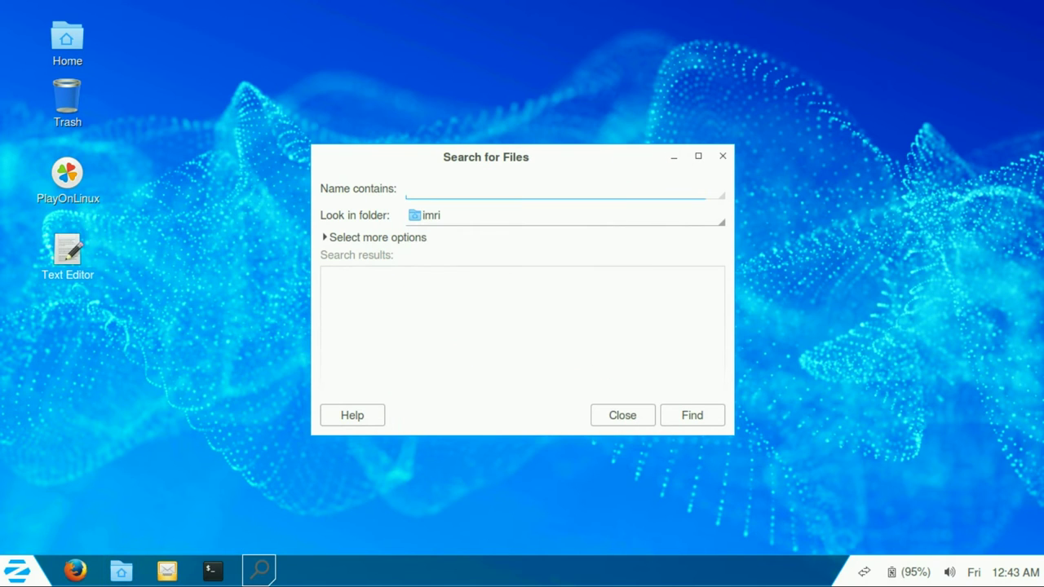
Step: Create a new empty text document on the desktop named cheese
{"action": "right_click", "coordinate": [169, 243]}
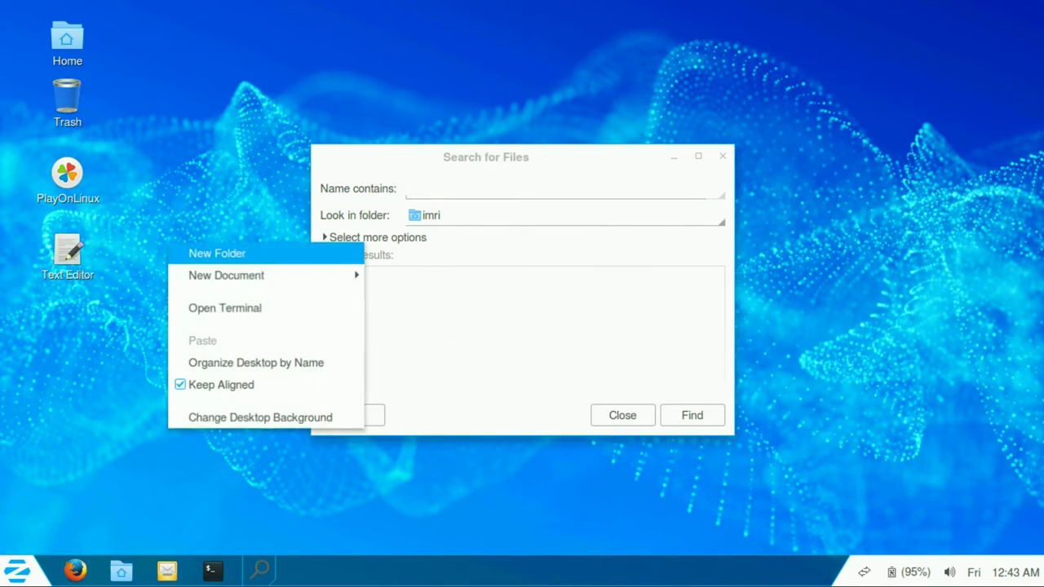
{"action": "key", "text": "Right"}
{"action": "key", "text": "Down"}
{"action": "key", "text": "Down"}
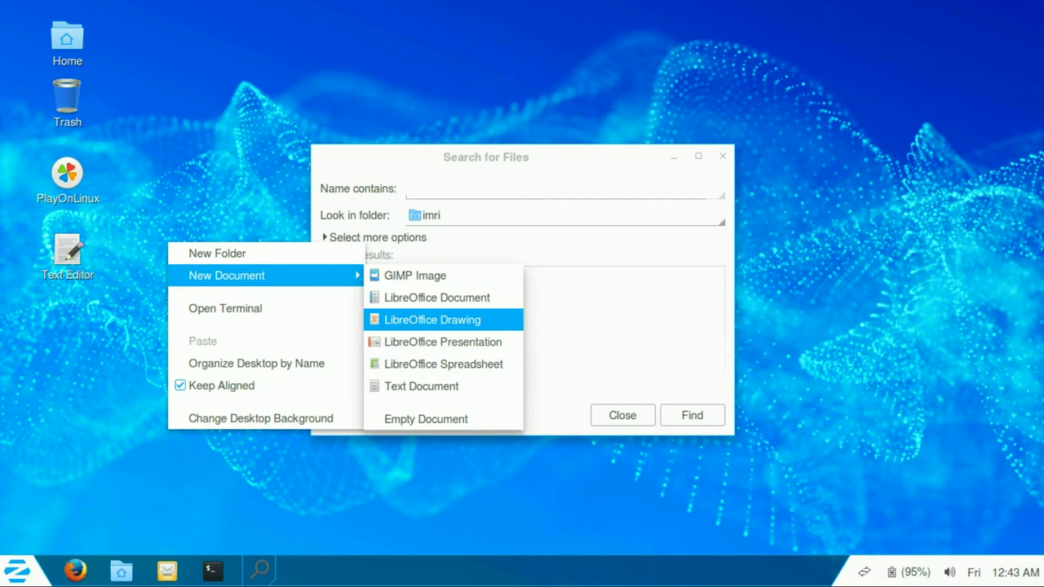
{"action": "key", "text": "Down"}
{"action": "key", "text": "Down"}
{"action": "key", "text": "Down"}
{"action": "key", "text": "Return"}
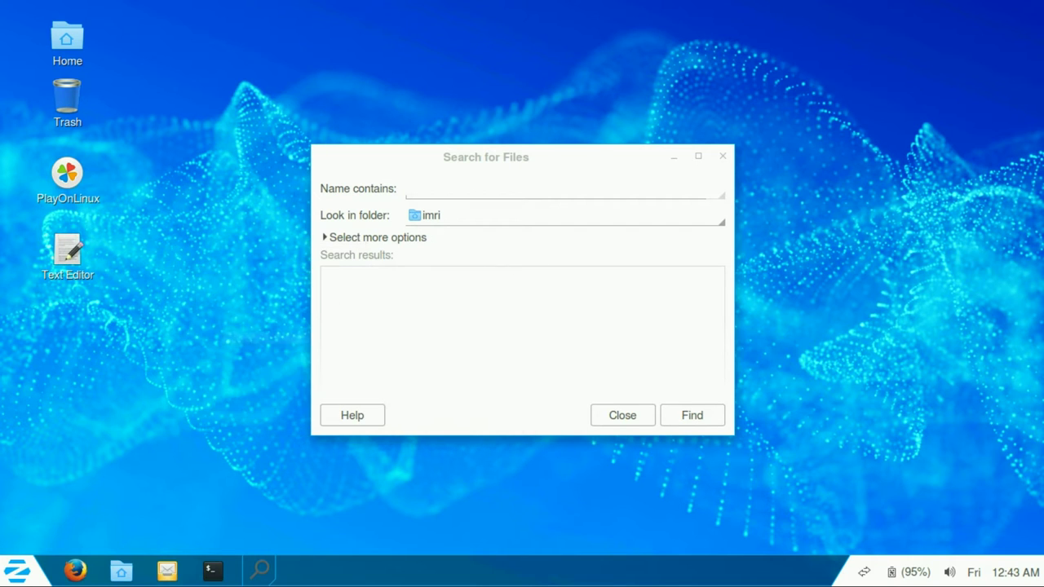
{"action": "type", "text": "cheese.txt"}
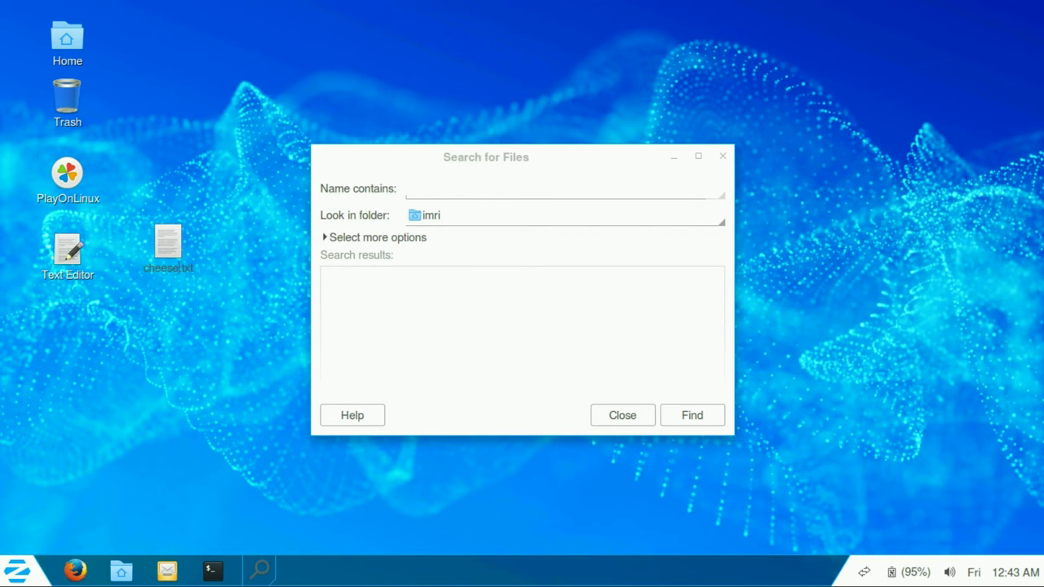
{"action": "key", "text": "Return"}
{"action": "left_click", "coordinate": [67, 252]}
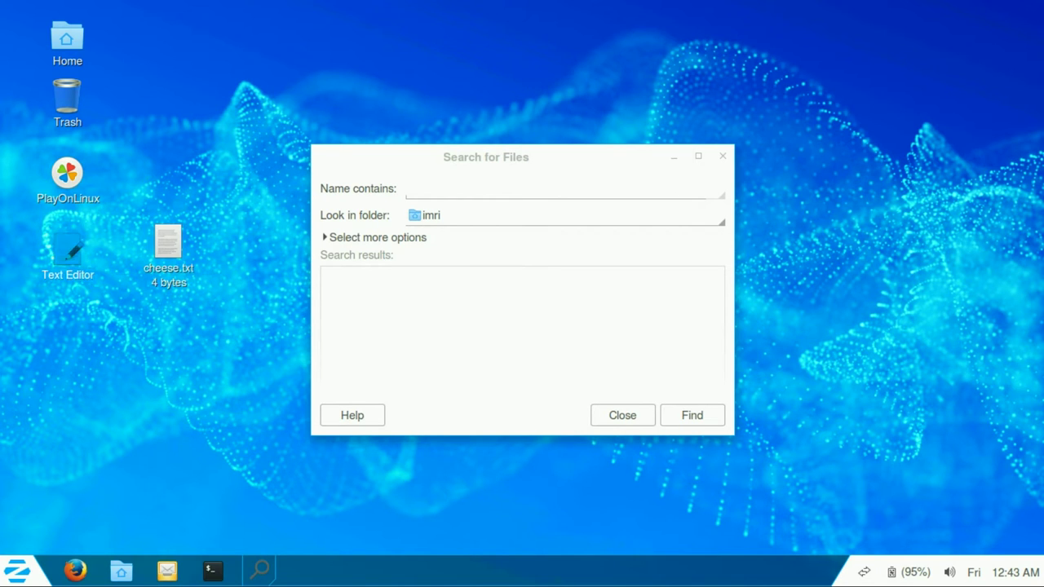
Step: Launch Text Editor, open cheese.txt from the Desktop, and type 'Testing this editor.'
{"action": "double_click", "coordinate": [67, 251]}
{"action": "left_click", "coordinate": [78, 63]}
{"action": "left_click", "coordinate": [347, 254]}
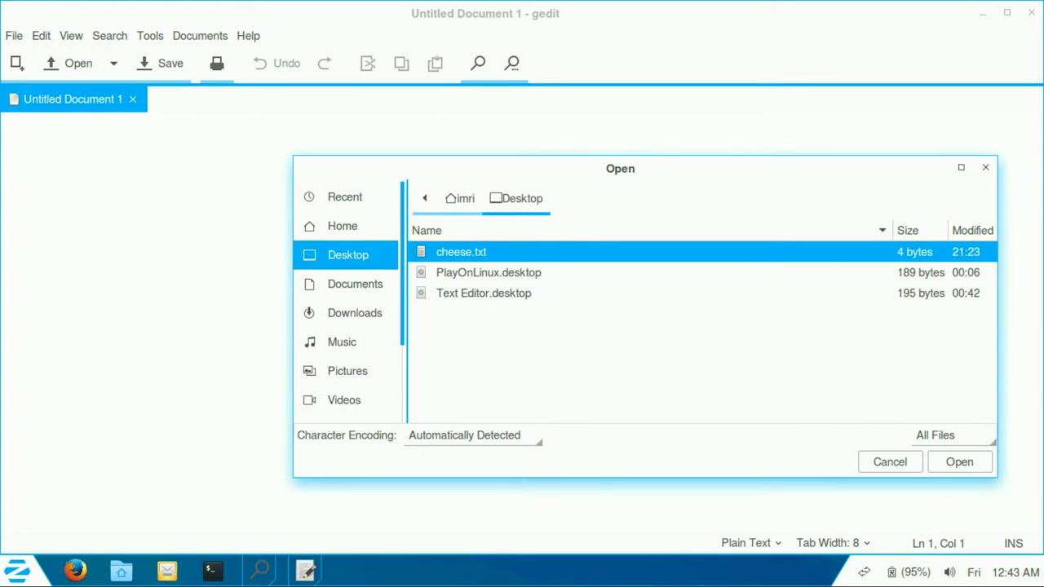
{"action": "key", "text": "Return"}
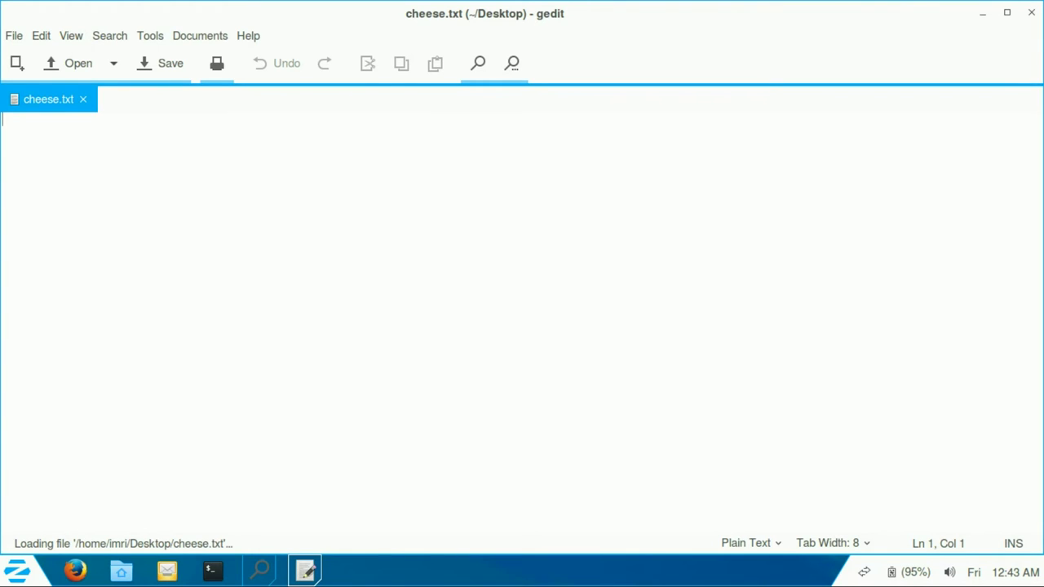
{"action": "type", "text": "Test"}
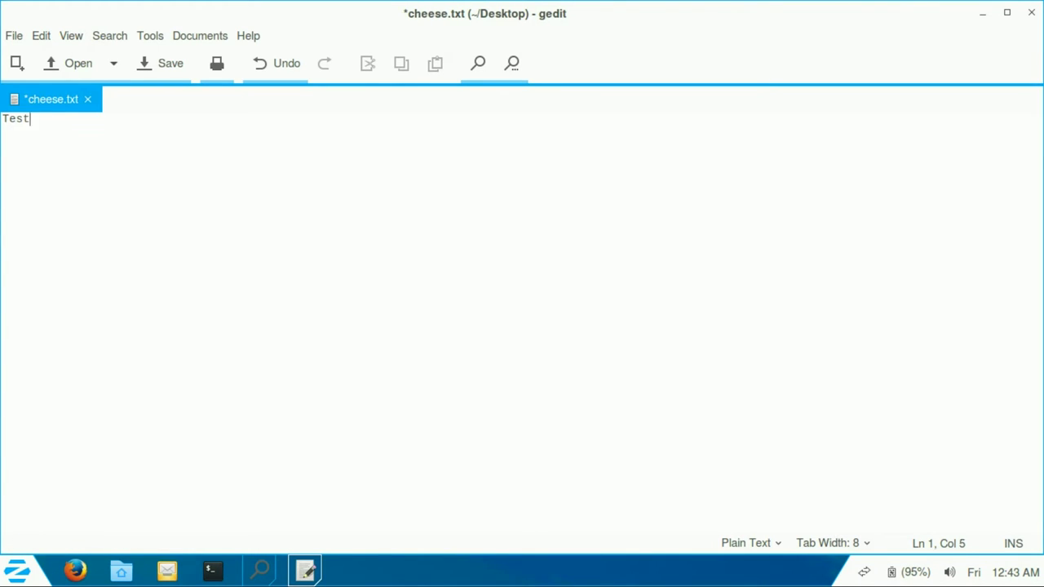
{"action": "type", "text": "ing this "}
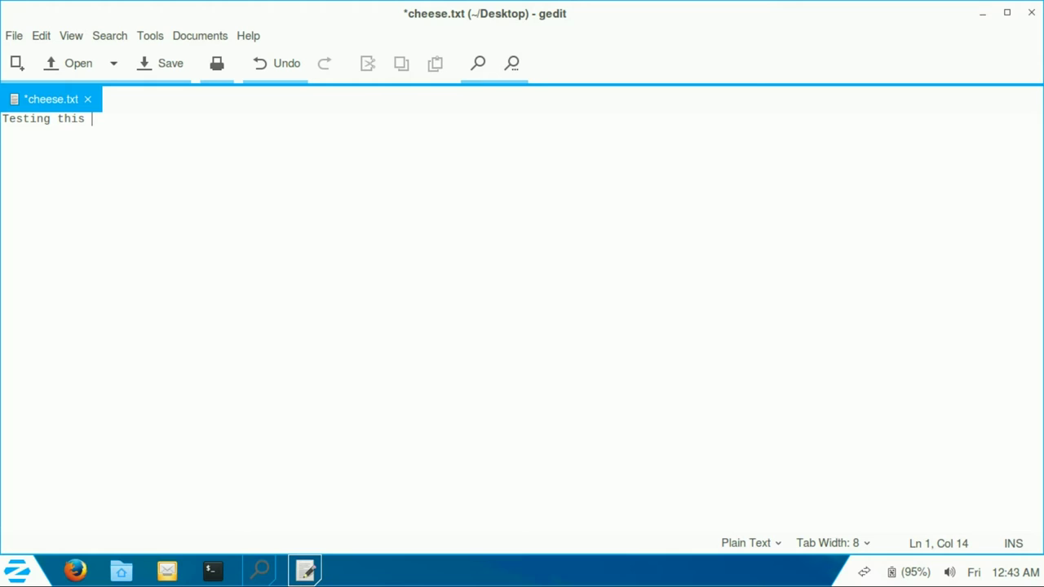
{"action": "type", "text": "editor."}
Step: Save cheese.txt, then view and dismiss the About gedit dialog
{"action": "key", "text": "ctrl+s"}
{"action": "key", "text": "alt+h"}
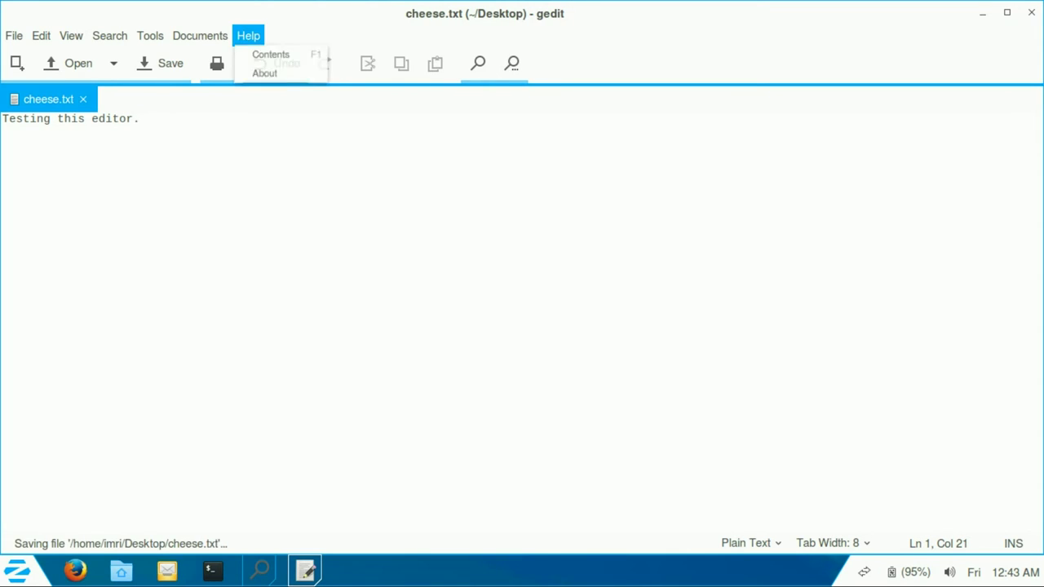
{"action": "key", "text": "Return"}
{"action": "key", "text": "Tab"}
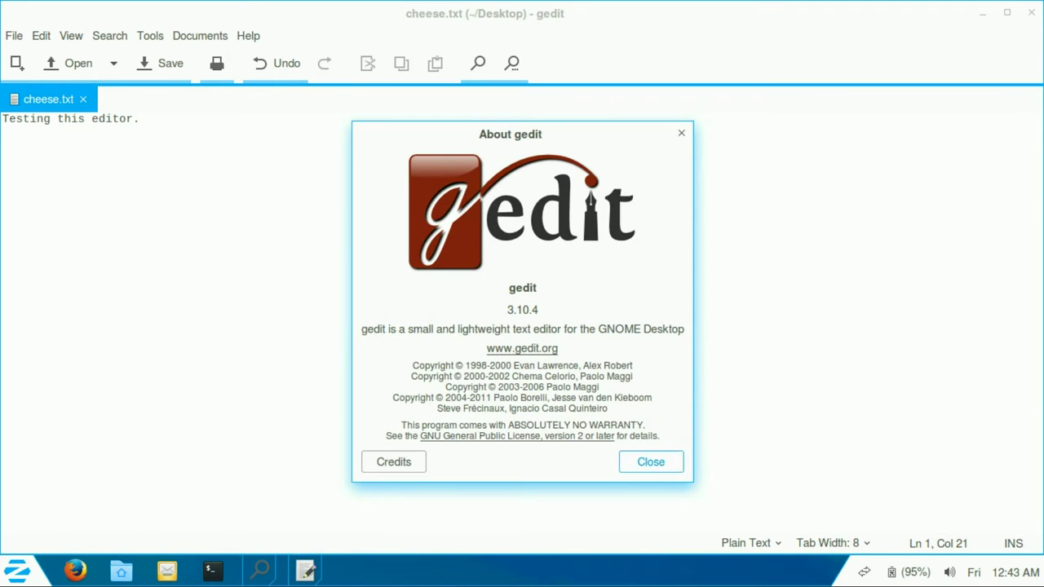
{"action": "key", "text": "Return"}
Step: Open gedit's Preferences from the Edit menu
{"action": "key", "text": "alt+f"}
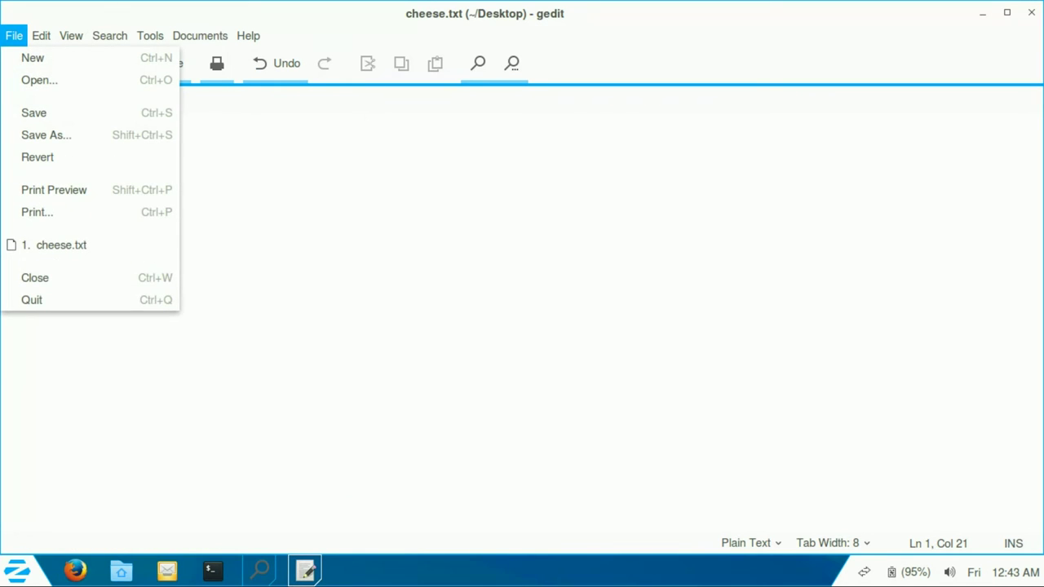
{"action": "key", "text": "Right"}
{"action": "key", "text": "Right"}
{"action": "key", "text": "Left"}
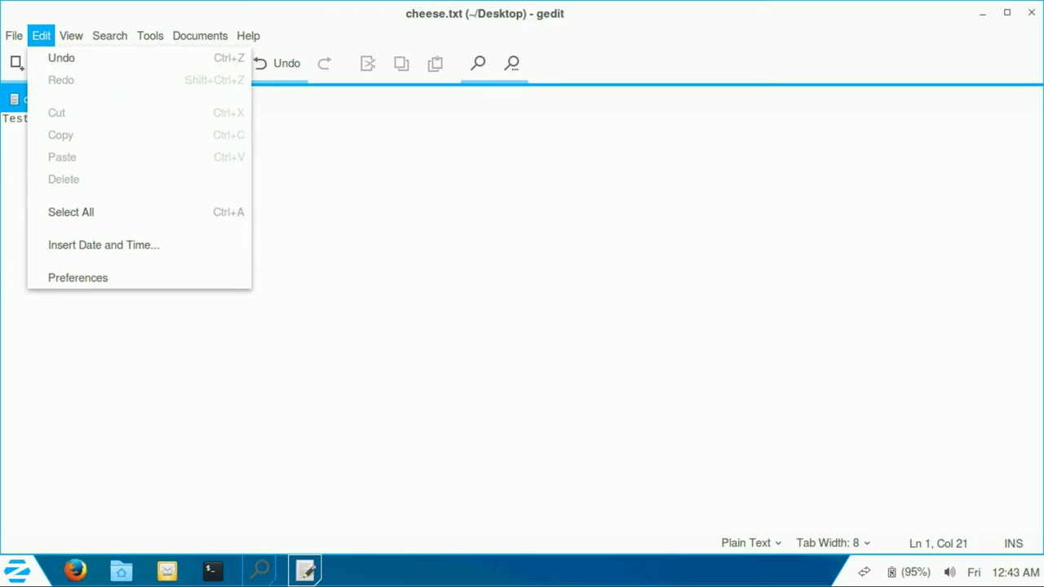
{"action": "key", "text": "Up"}
{"action": "key", "text": "Return"}
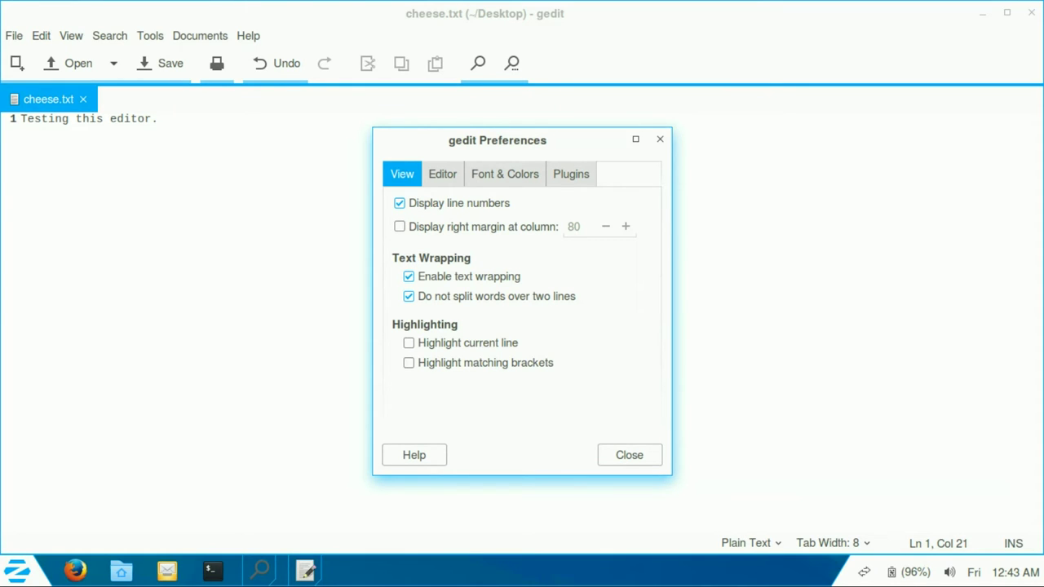
Step: Try the Oblivion, Solarized, Cobalt and Kate colour schemes, then restore Classic
{"action": "left_click", "coordinate": [442, 173]}
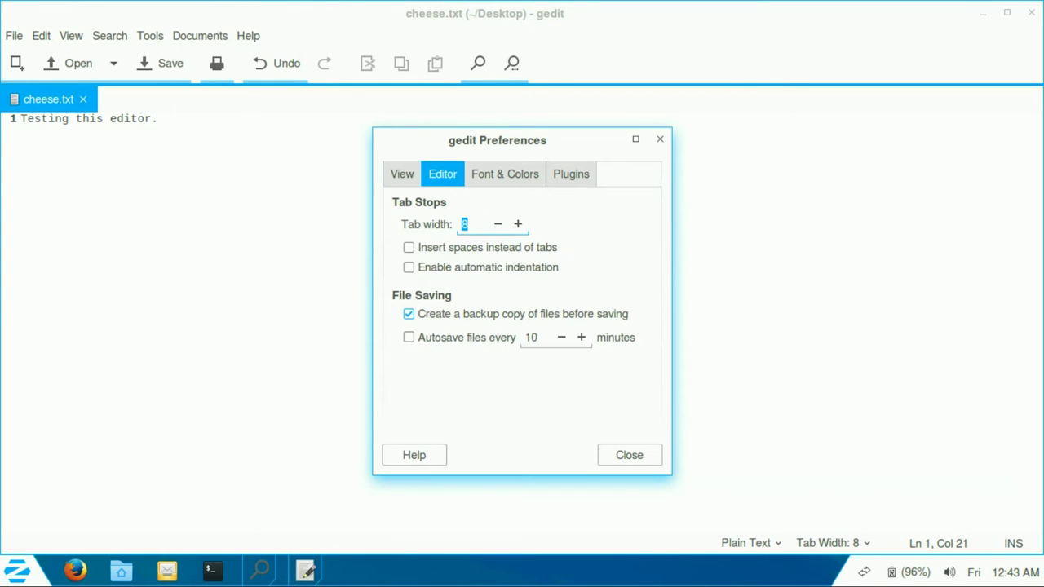
{"action": "left_click", "coordinate": [505, 173]}
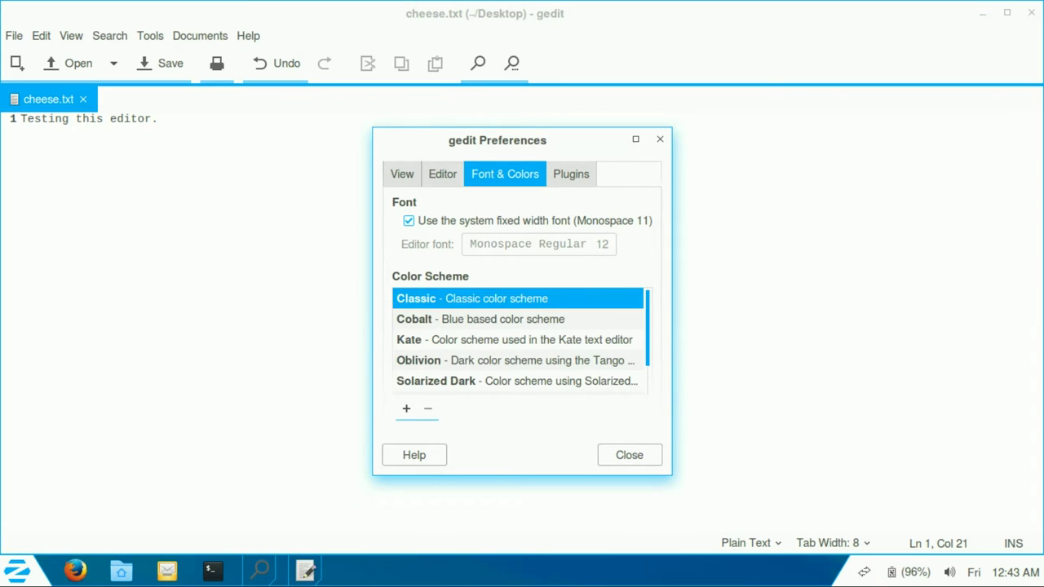
{"action": "scroll", "coordinate": [522, 340], "scroll_direction": "down", "scroll_amount": 2}
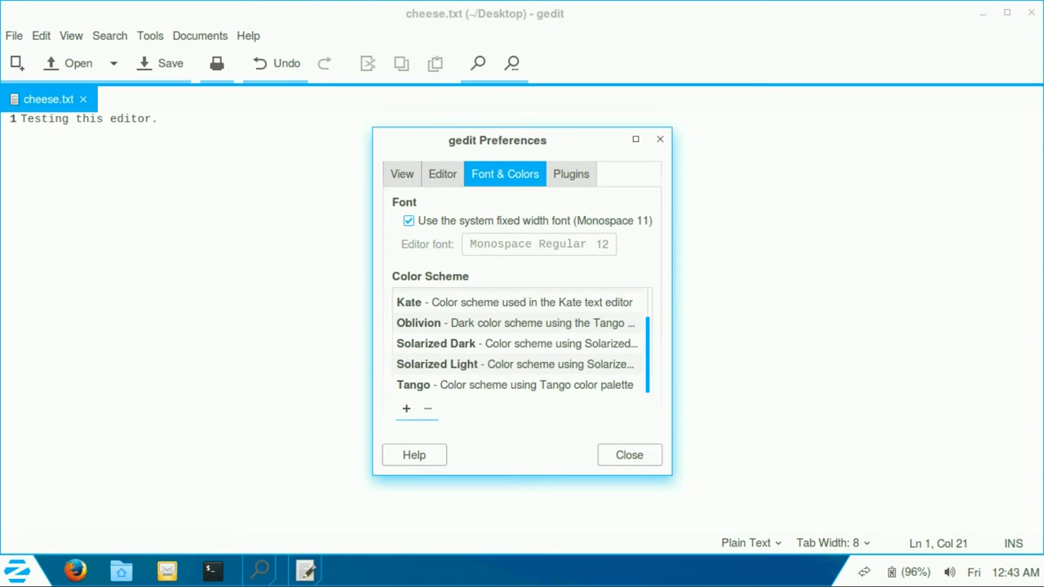
{"action": "left_click", "coordinate": [514, 323]}
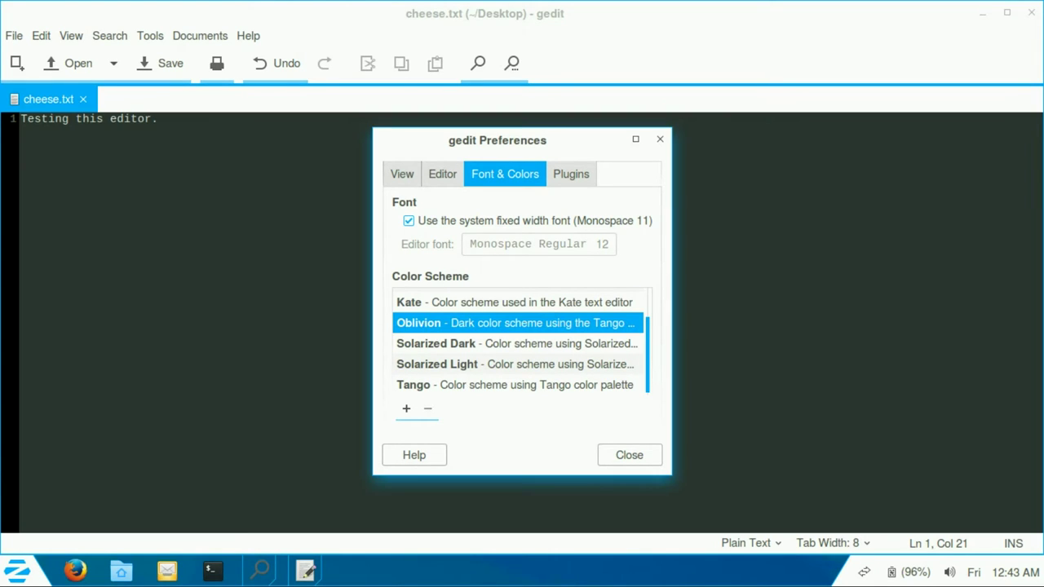
{"action": "left_click", "coordinate": [514, 344]}
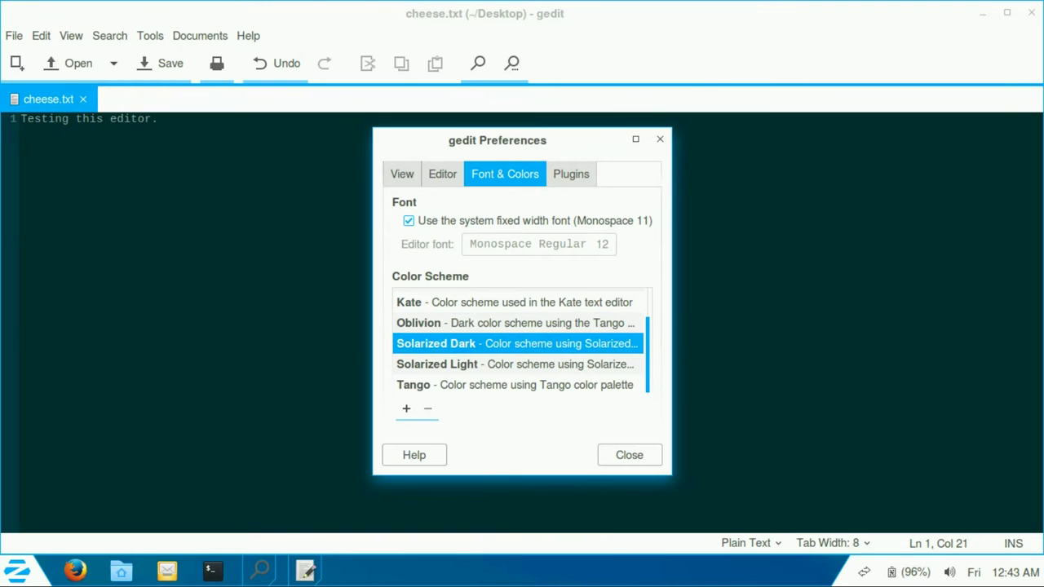
{"action": "left_click", "coordinate": [514, 363]}
{"action": "key", "text": "Home"}
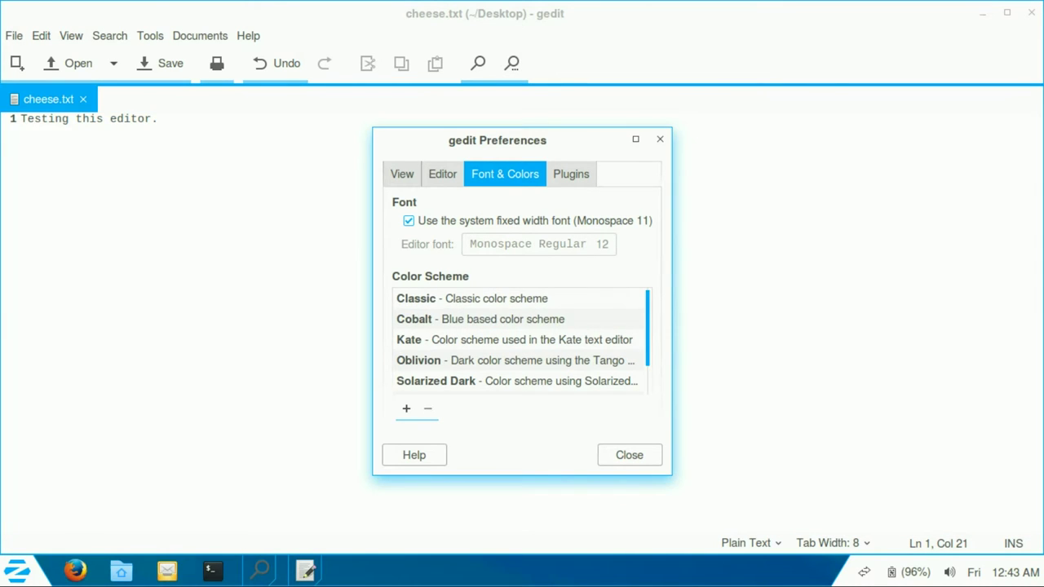
{"action": "left_click", "coordinate": [513, 319]}
{"action": "left_click", "coordinate": [513, 299]}
{"action": "left_click", "coordinate": [513, 340]}
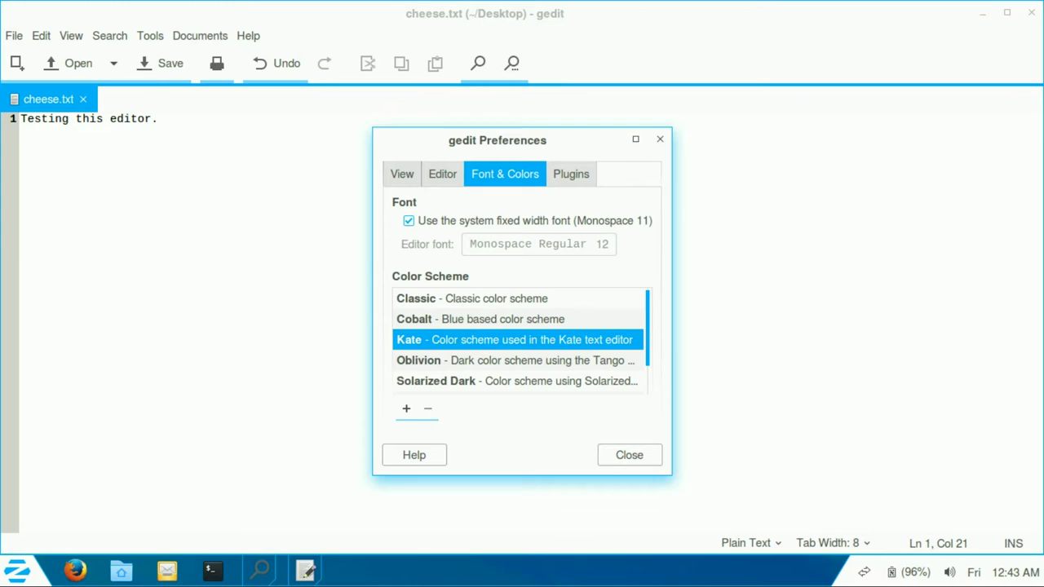
{"action": "left_click", "coordinate": [514, 360]}
{"action": "left_click", "coordinate": [513, 299]}
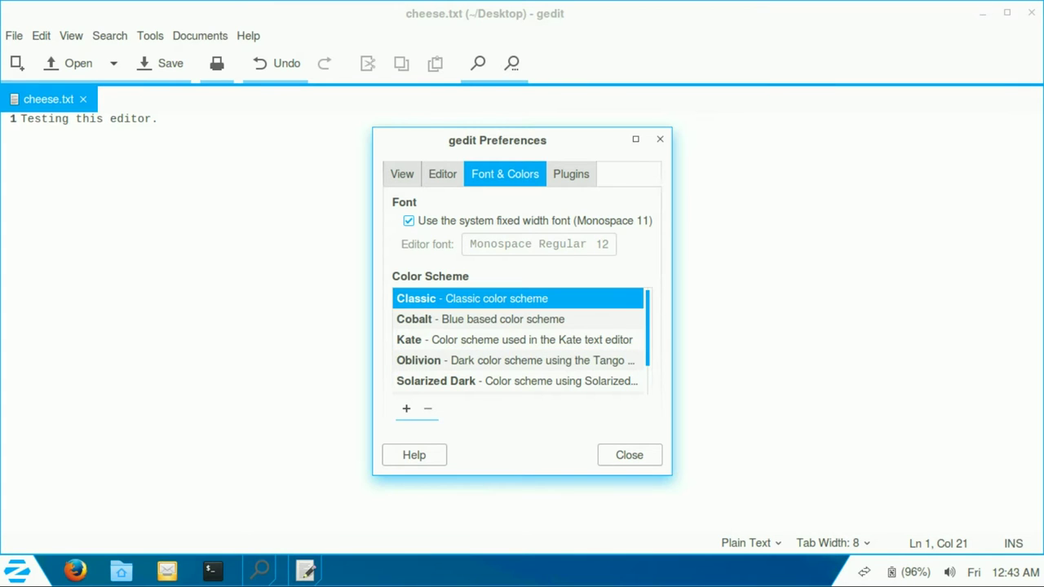
Step: Scroll through the Plugins list, then close Preferences
{"action": "key", "text": "ctrl+Page_Down"}
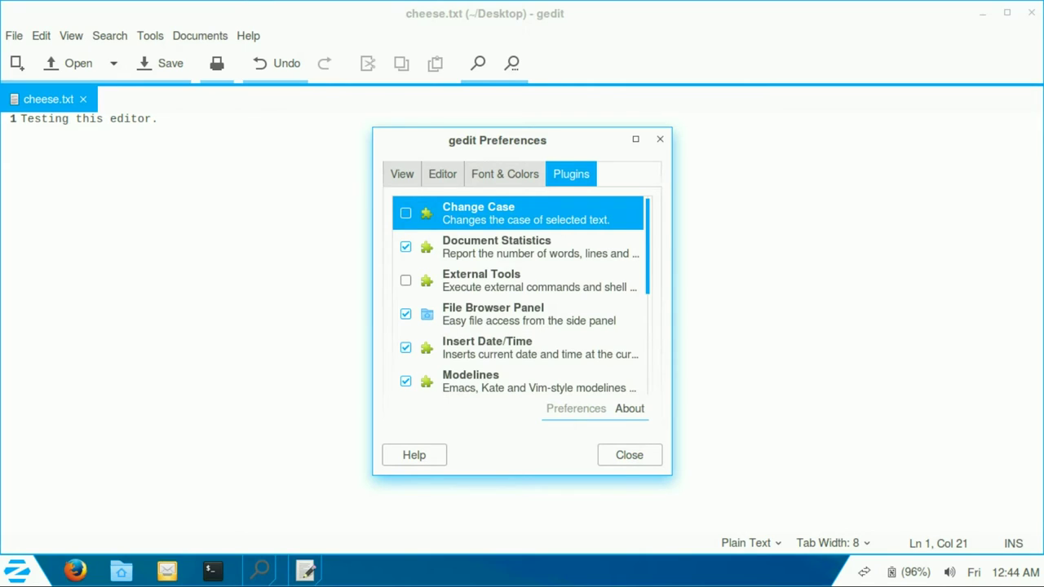
{"action": "key", "text": "Down"}
{"action": "key", "text": "Down"}
{"action": "scroll", "coordinate": [518, 296], "scroll_direction": "down", "scroll_amount": 3}
{"action": "scroll", "coordinate": [521, 296], "scroll_direction": "down", "scroll_amount": 4}
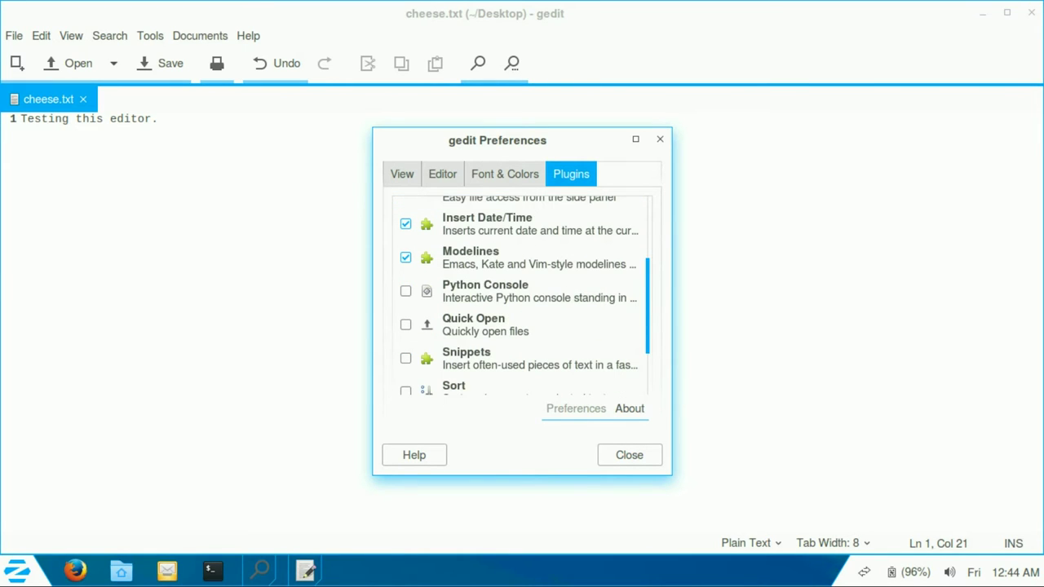
{"action": "scroll", "coordinate": [521, 296], "scroll_direction": "down", "scroll_amount": 1}
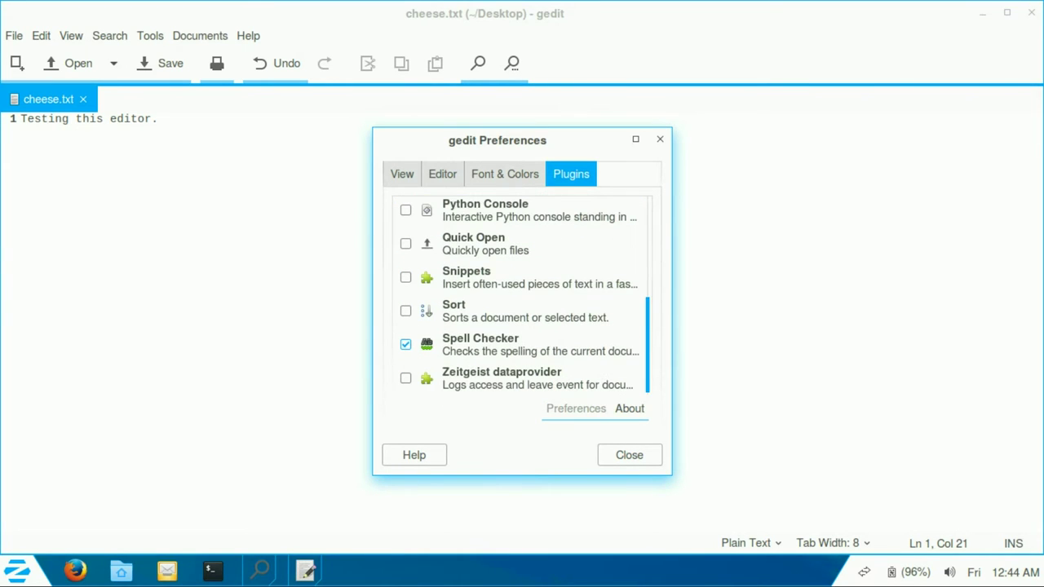
{"action": "scroll", "coordinate": [521, 296], "scroll_direction": "up", "scroll_amount": 6}
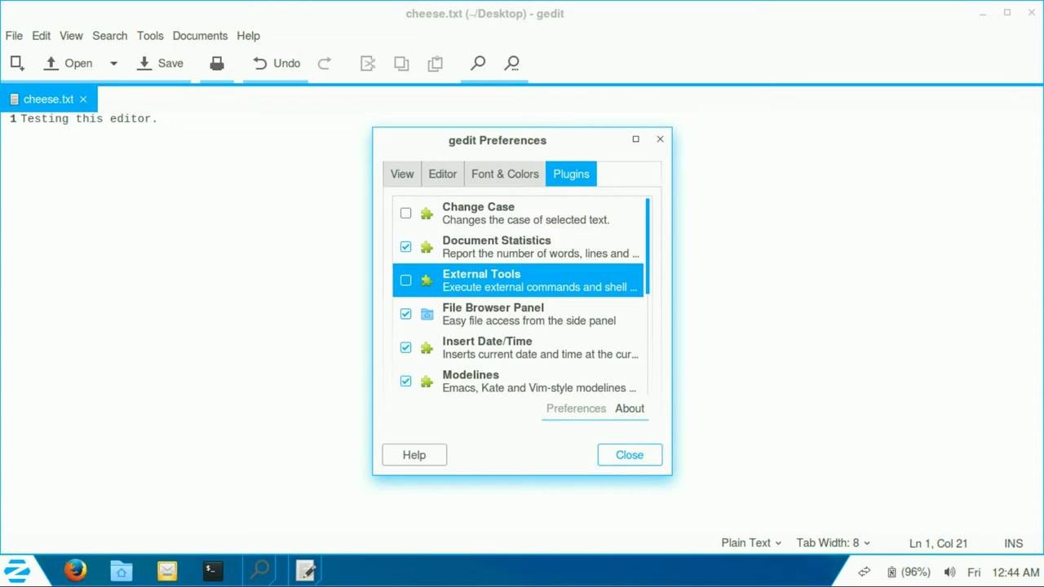
{"action": "left_click", "coordinate": [628, 455]}
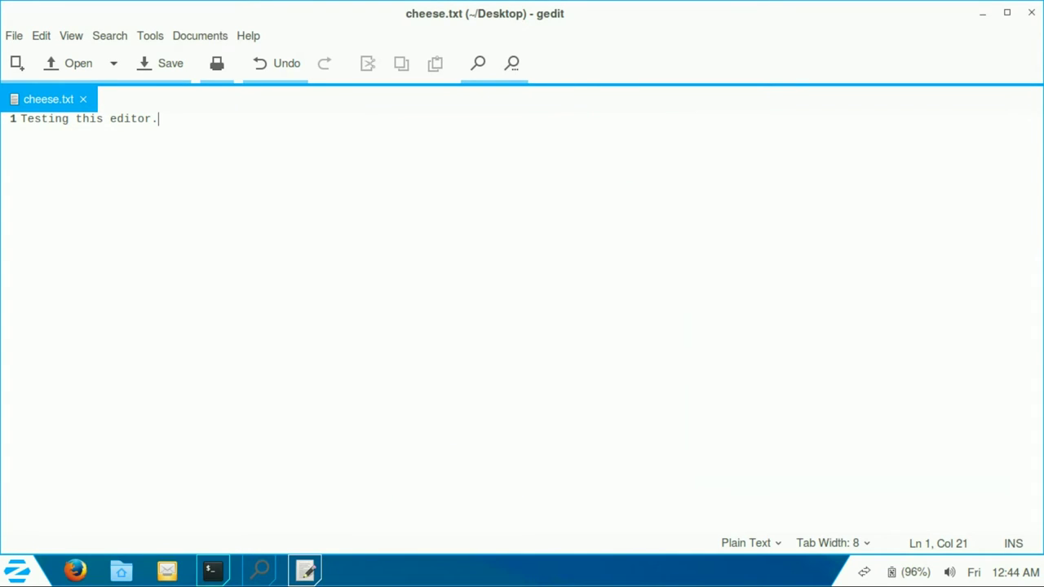
Step: Install gedit-plugins via sudo apt-get in a maximized terminal, entering the password and confirming y
{"action": "key", "text": "ctrl+alt+t"}
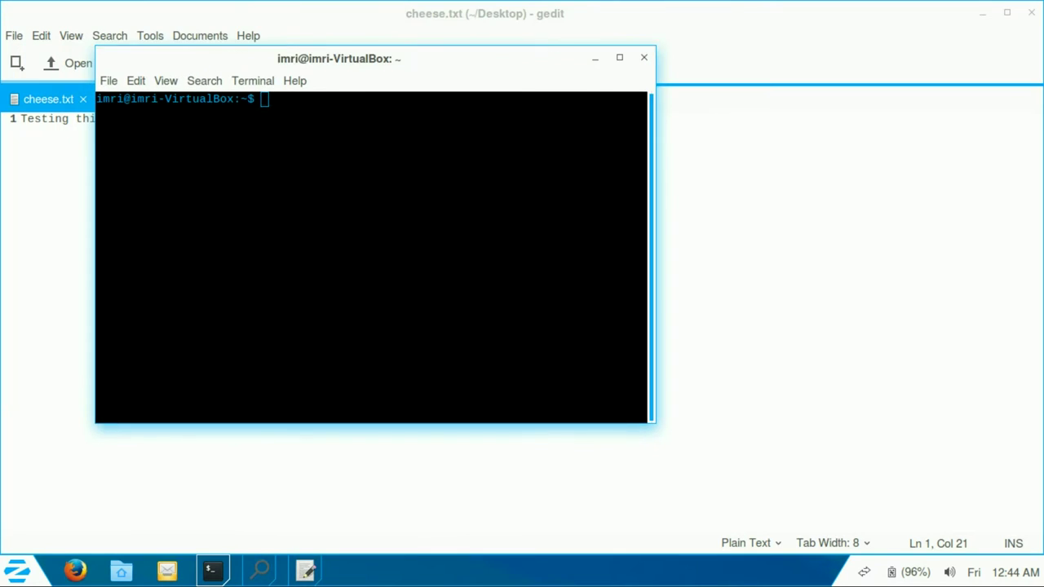
{"action": "left_click", "coordinate": [620, 58]}
{"action": "type", "text": "sudo apt-"}
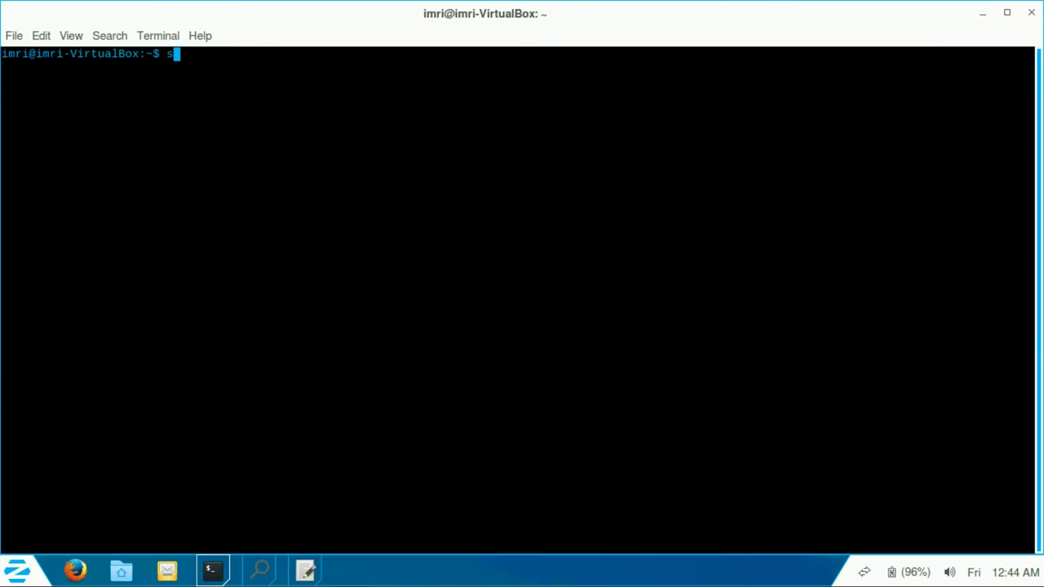
{"action": "type", "text": "get"}
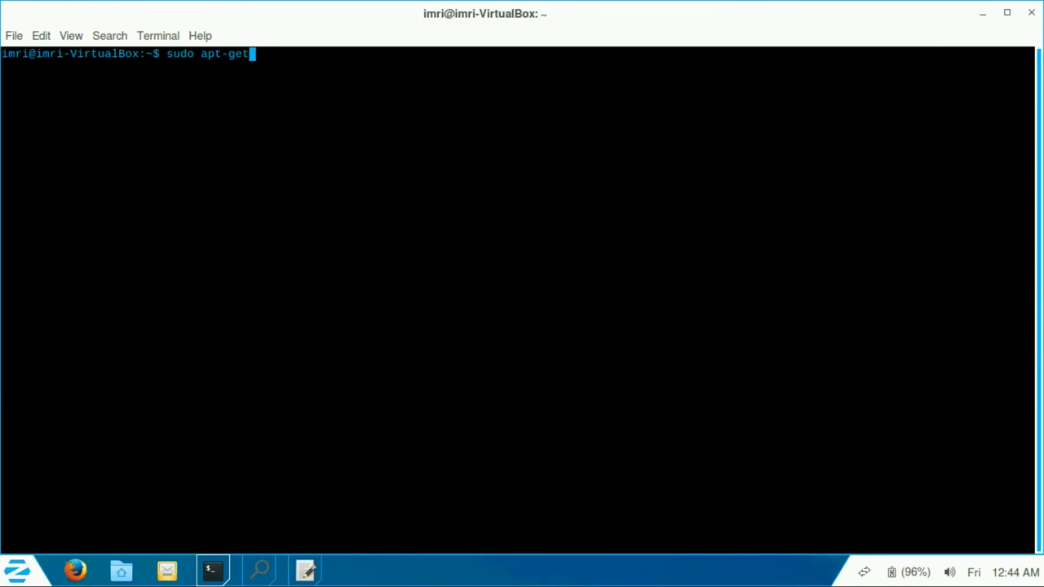
{"action": "type", "text": " install gedit-plugins"}
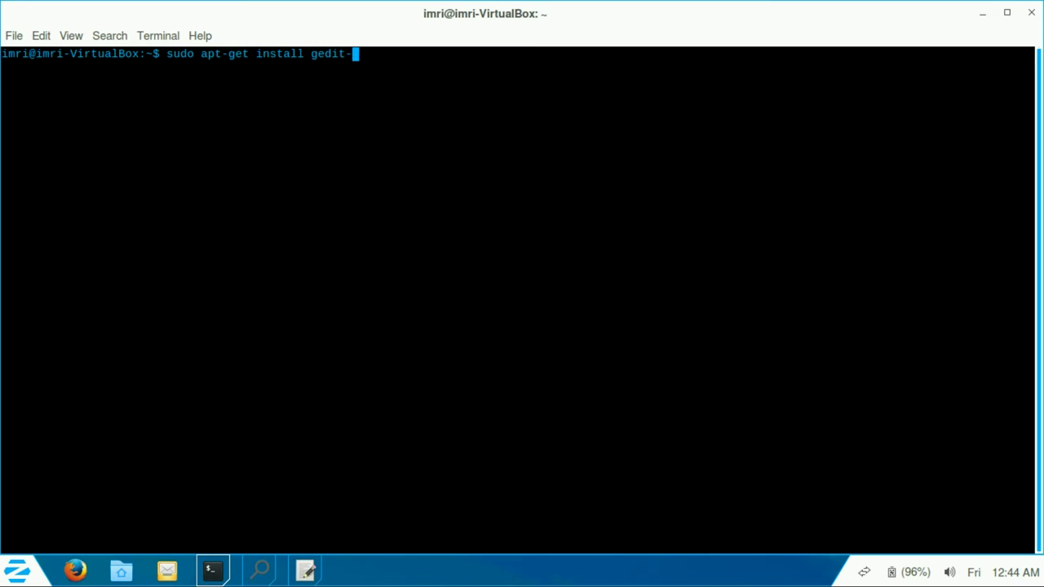
{"action": "key", "text": "Return"}
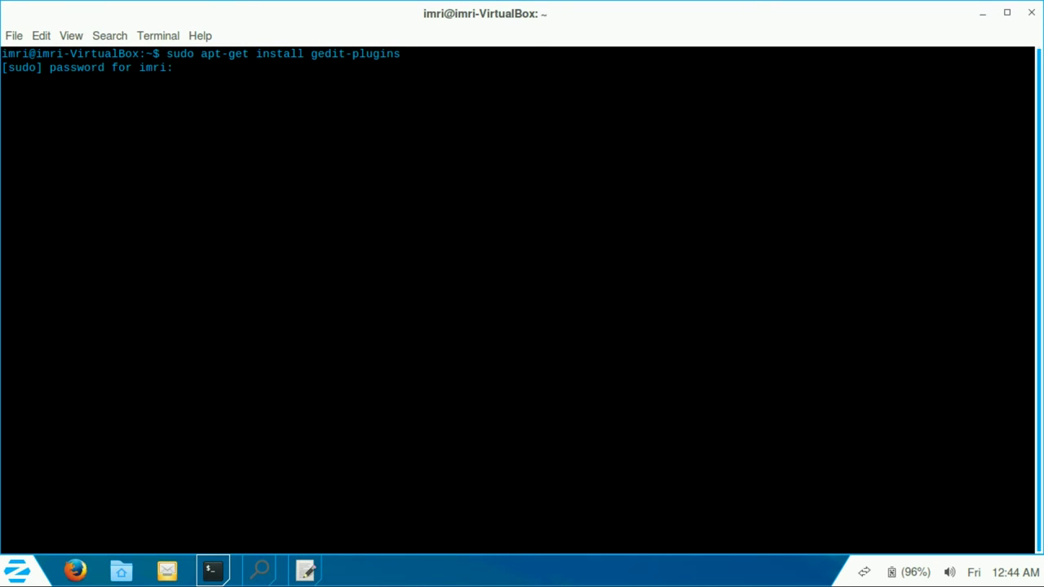
{"action": "key", "text": "Return"}
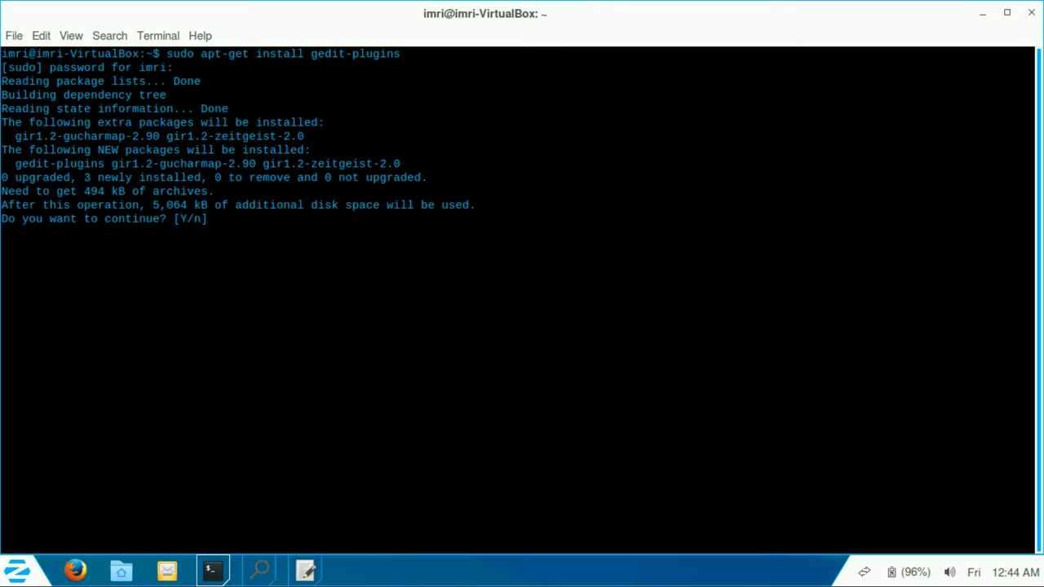
{"action": "type", "text": "y"}
{"action": "key", "text": "Return"}
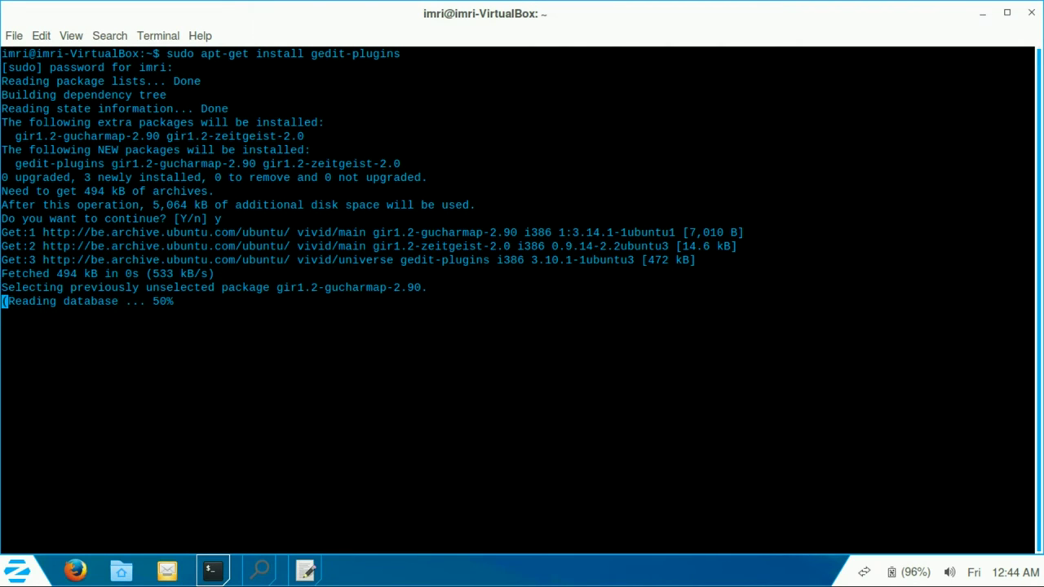
Step: Search for files named cheese in the Search for Files window
{"action": "mouse_move", "coordinate": [260, 570]}
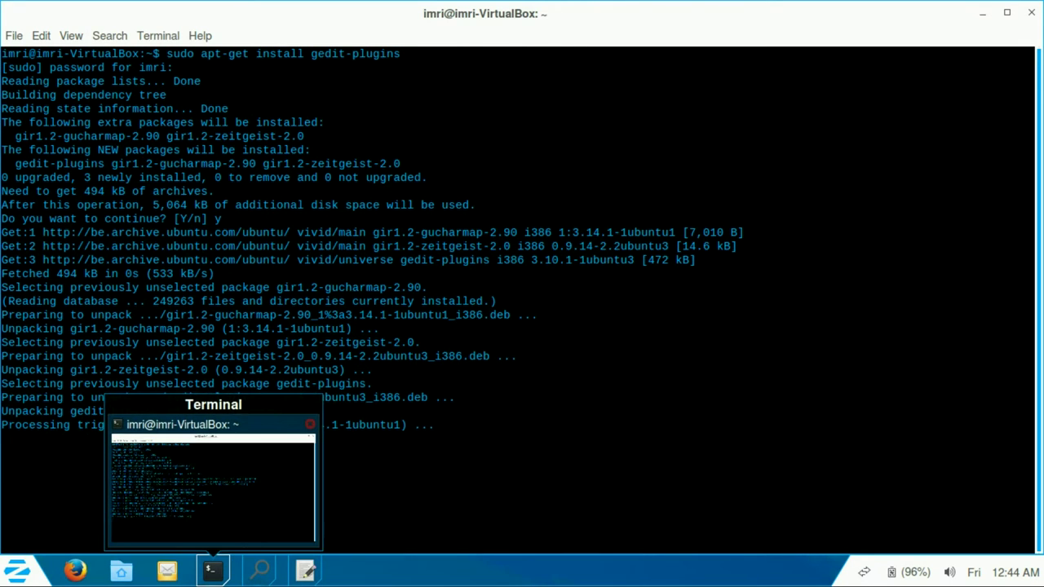
{"action": "left_click", "coordinate": [261, 481]}
{"action": "type", "text": "cheese"}
{"action": "key", "text": "Return"}
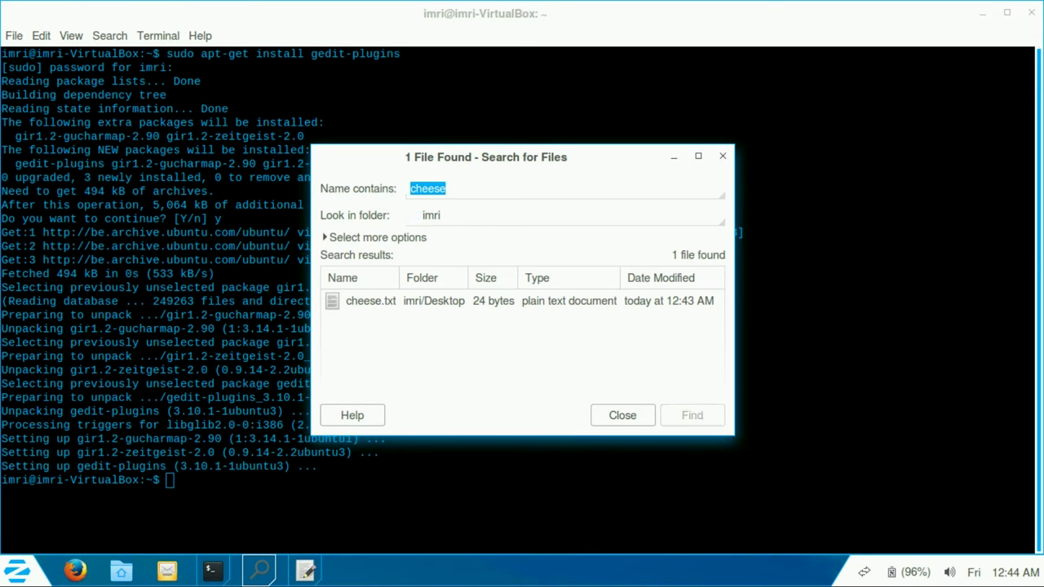
Step: Select cheese.txt in the results, view its context menu, expand extra options, and close the search
{"action": "left_click", "coordinate": [522, 301]}
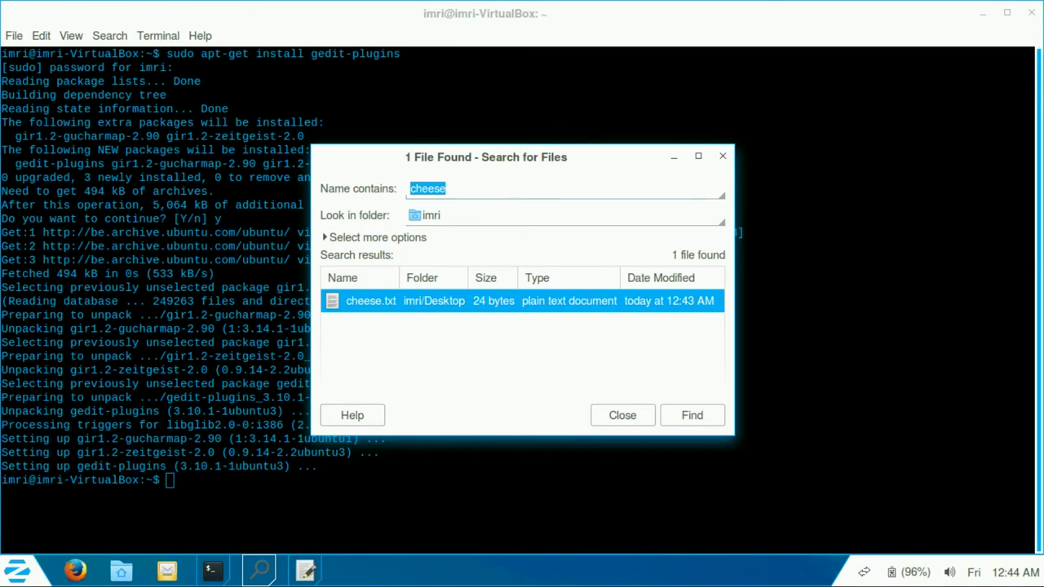
{"action": "right_click", "coordinate": [553, 302]}
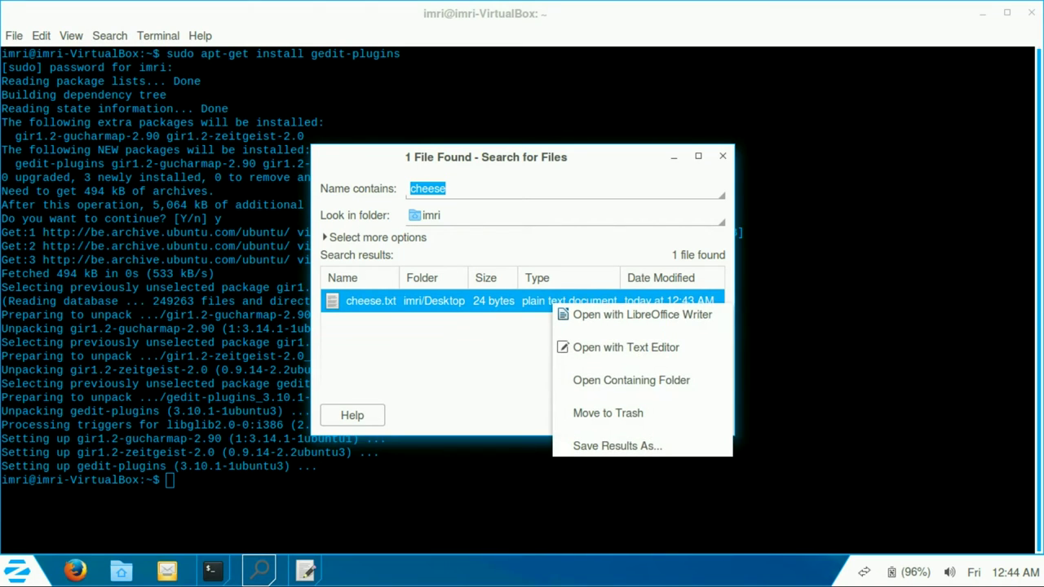
{"action": "key", "text": "Escape"}
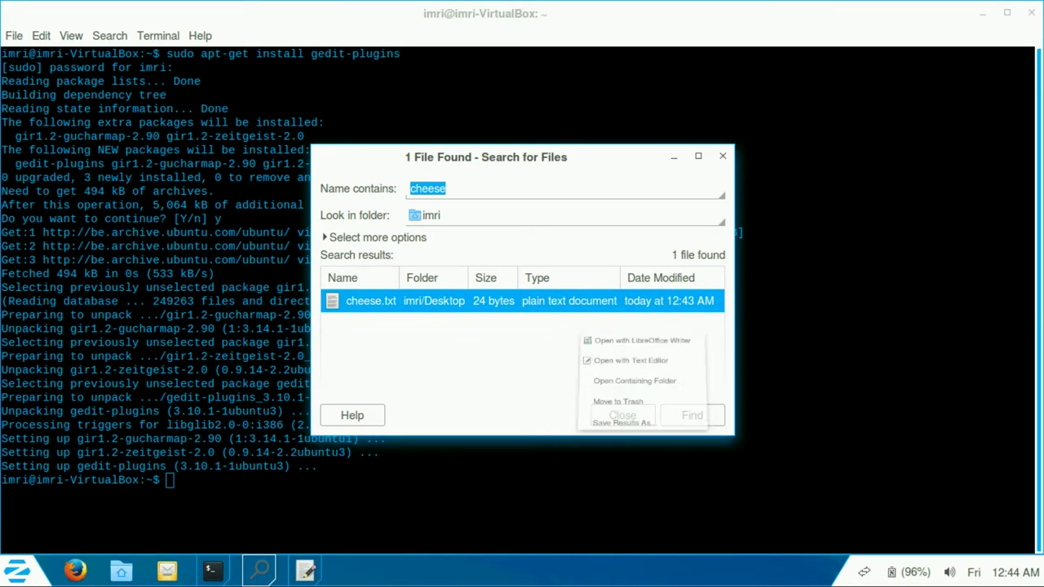
{"action": "key", "text": "alt+o"}
{"action": "key", "text": "Tab"}
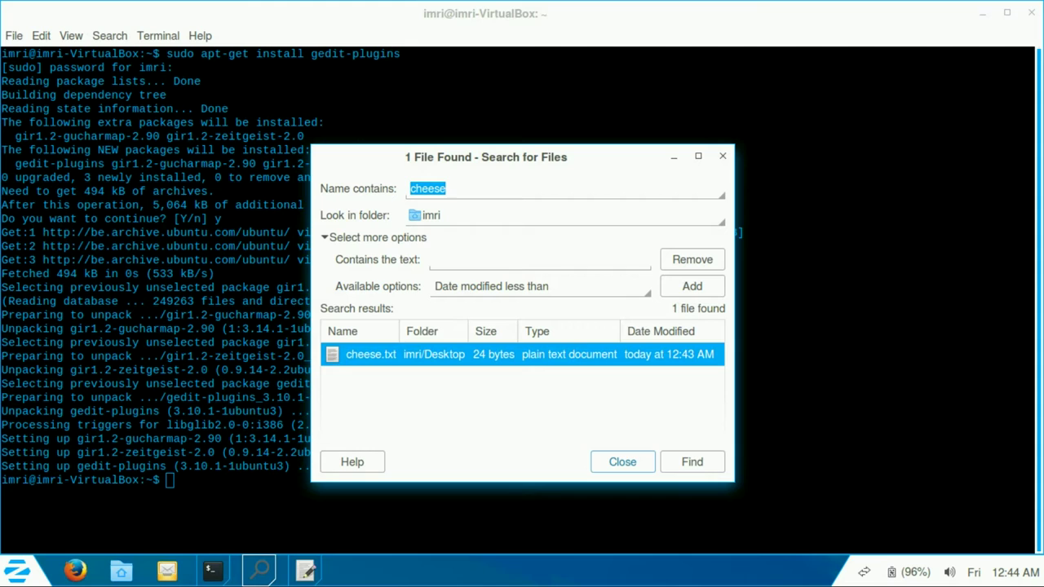
{"action": "key", "text": "Return"}
Step: Enable the Document Statistics and Dashboard plugins in gedit's Preferences
{"action": "key", "text": "alt+Tab"}
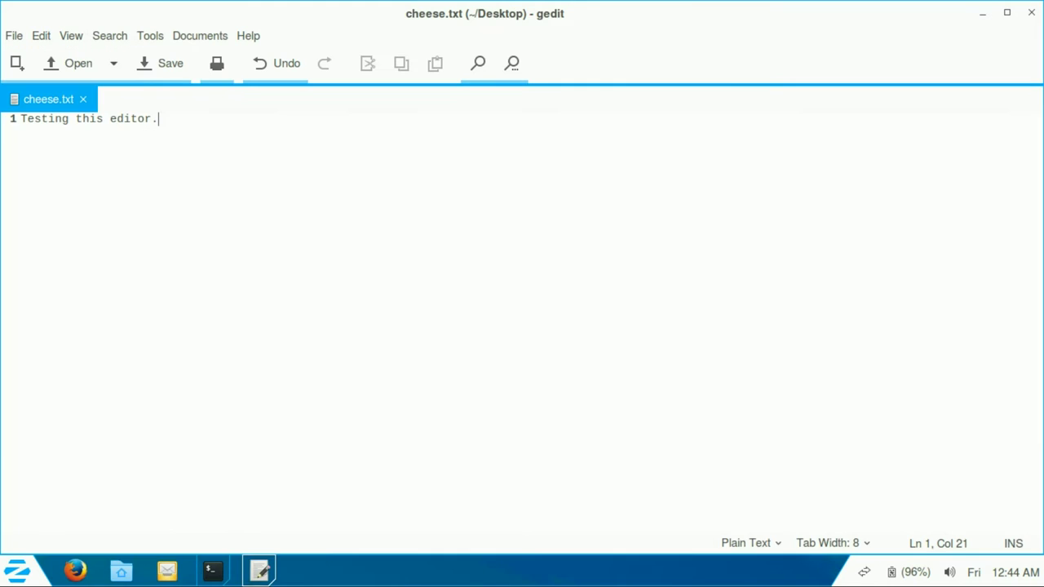
{"action": "key", "text": "alt+e"}
{"action": "key", "text": "Up"}
{"action": "key", "text": "Return"}
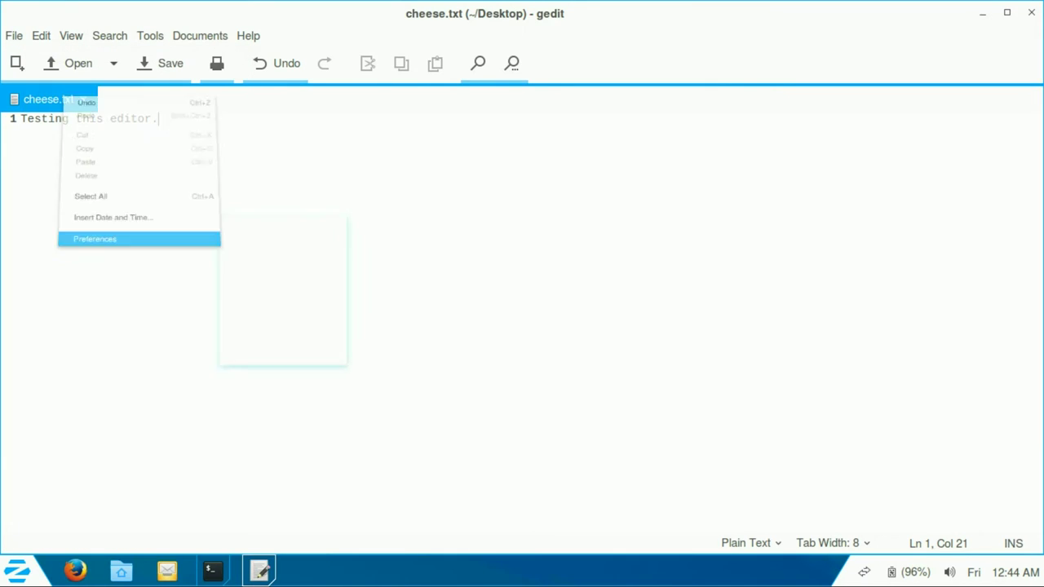
{"action": "key", "text": "ctrl+Page_Up"}
{"action": "key", "text": "Down"}
{"action": "key", "text": "Down"}
{"action": "key", "text": "Down"}
{"action": "key", "text": "Down"}
{"action": "key", "text": "Down"}
{"action": "key", "text": "Down"}
{"action": "key", "text": "Down"}
{"action": "key", "text": "Down"}
{"action": "key", "text": "Down"}
{"action": "key", "text": "space"}
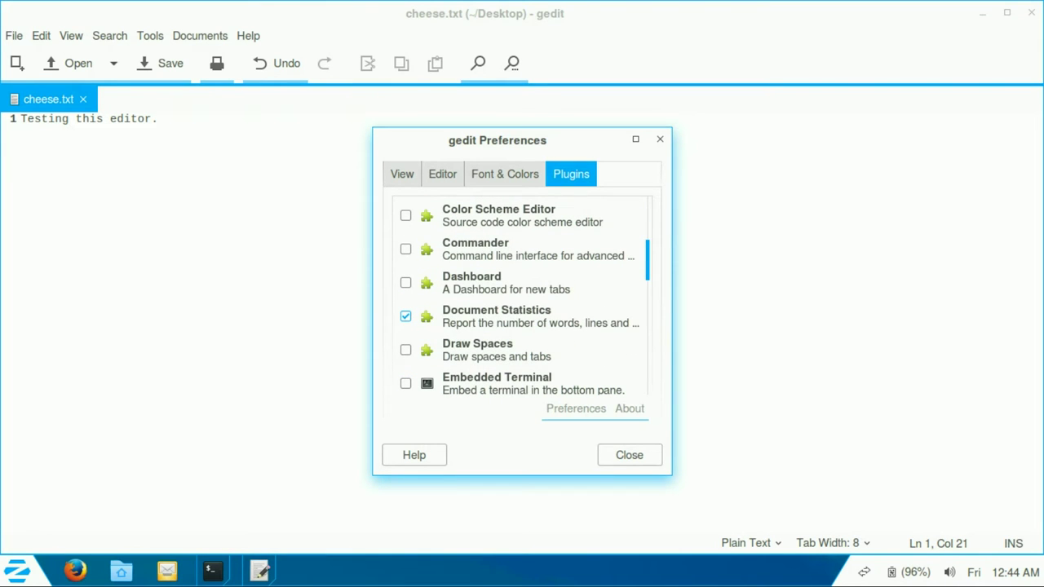
{"action": "key", "text": "Up"}
{"action": "key", "text": "space"}
{"action": "key", "text": "Tab"}
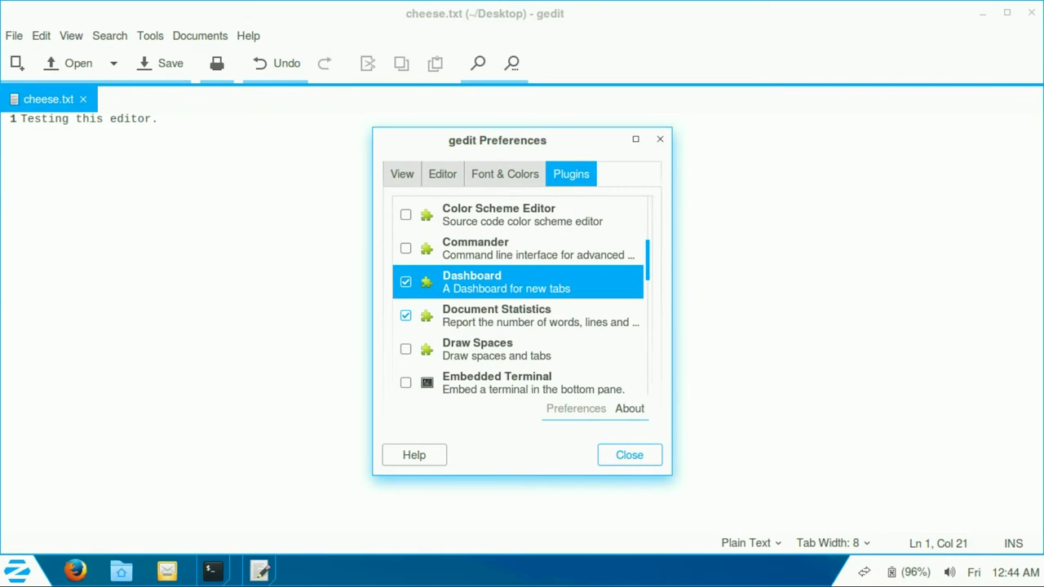
{"action": "key", "text": "Return"}
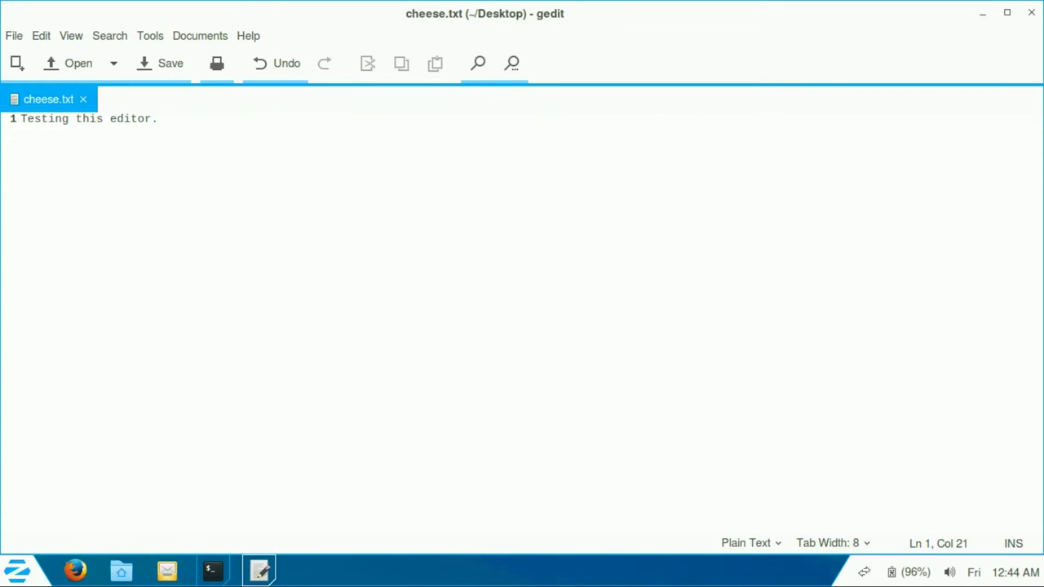
Step: Open a new document, then quit gedit from the File menu
{"action": "key", "text": "ctrl+n"}
{"action": "key", "text": "alt+f"}
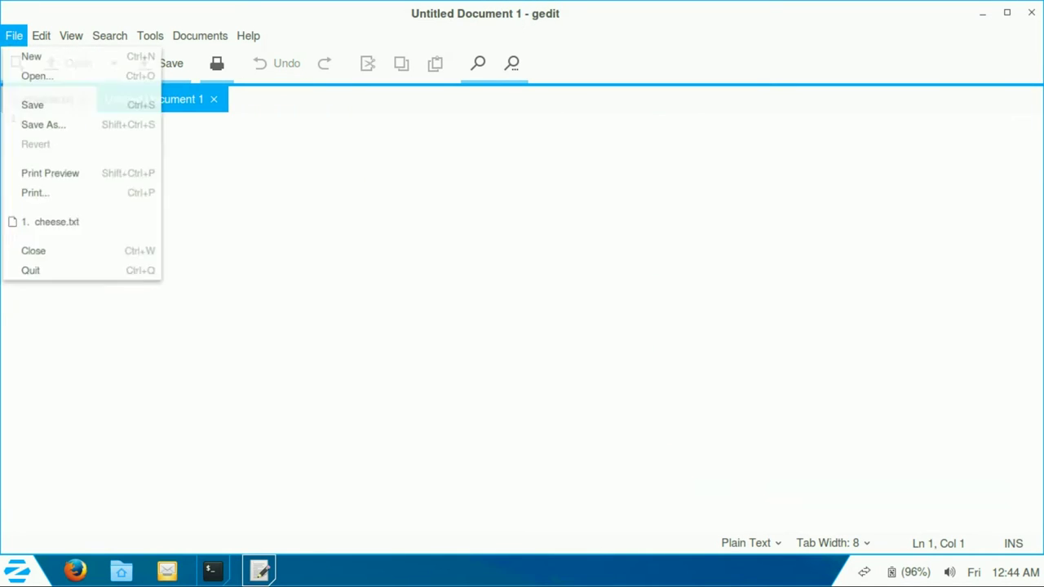
{"action": "key", "text": "Up"}
{"action": "key", "text": "Up"}
{"action": "key", "text": "Down"}
{"action": "key", "text": "Return"}
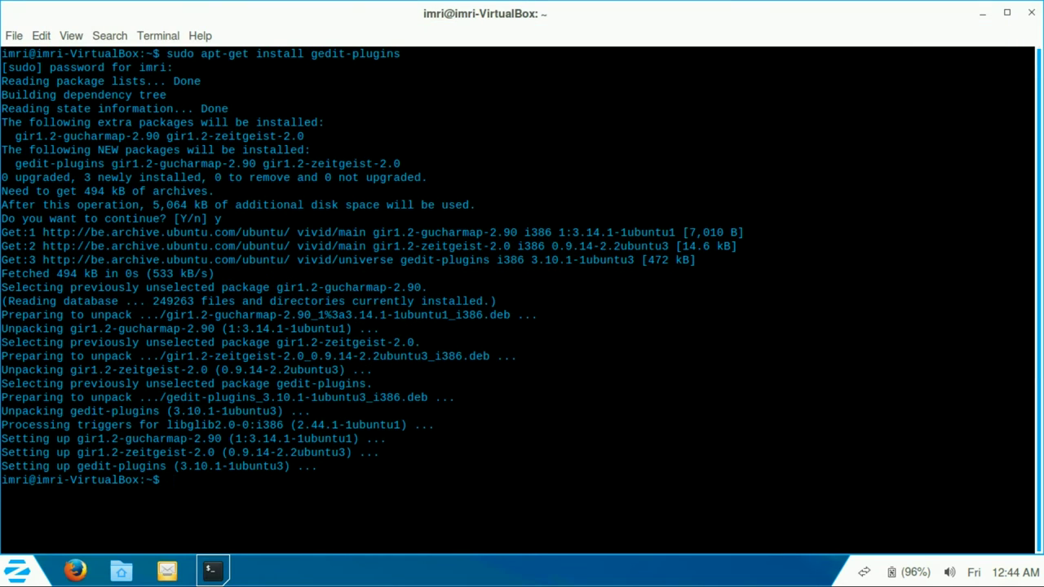
Step: Minimize the terminal, relaunch Text Editor from the desktop launcher, and open Preferences
{"action": "left_click", "coordinate": [211, 570]}
{"action": "right_click", "coordinate": [65, 247]}
{"action": "key", "text": "Return"}
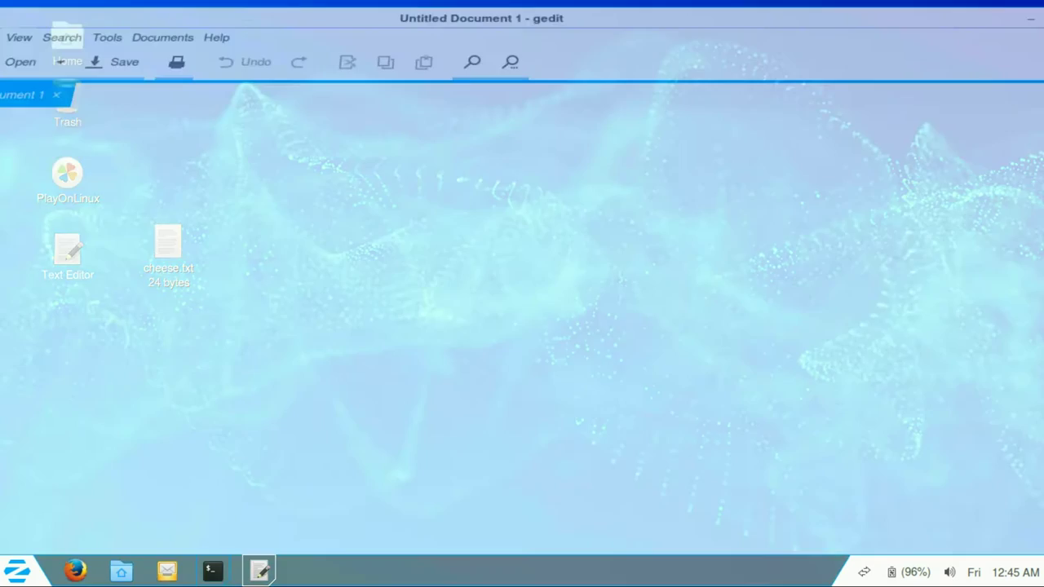
{"action": "key", "text": "alt+e"}
{"action": "key", "text": "Down"}
{"action": "key", "text": "Down"}
{"action": "key", "text": "Return"}
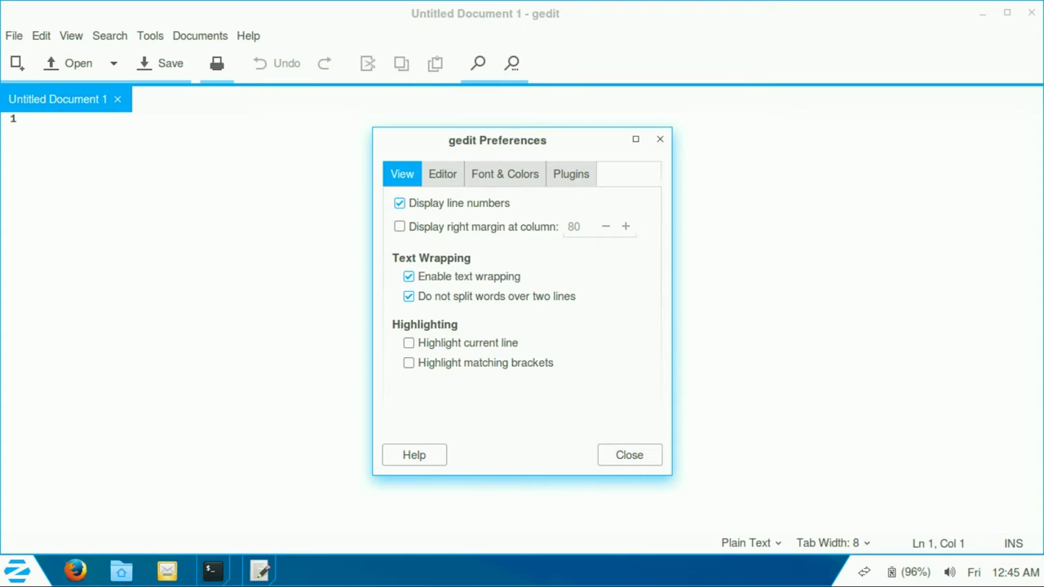
Step: Scroll through the full Plugins list, selecting Dashboard along the way
{"action": "key", "text": "ctrl+Page_Down"}
{"action": "key", "text": "ctrl+Page_Down"}
{"action": "key", "text": "ctrl+Page_Down"}
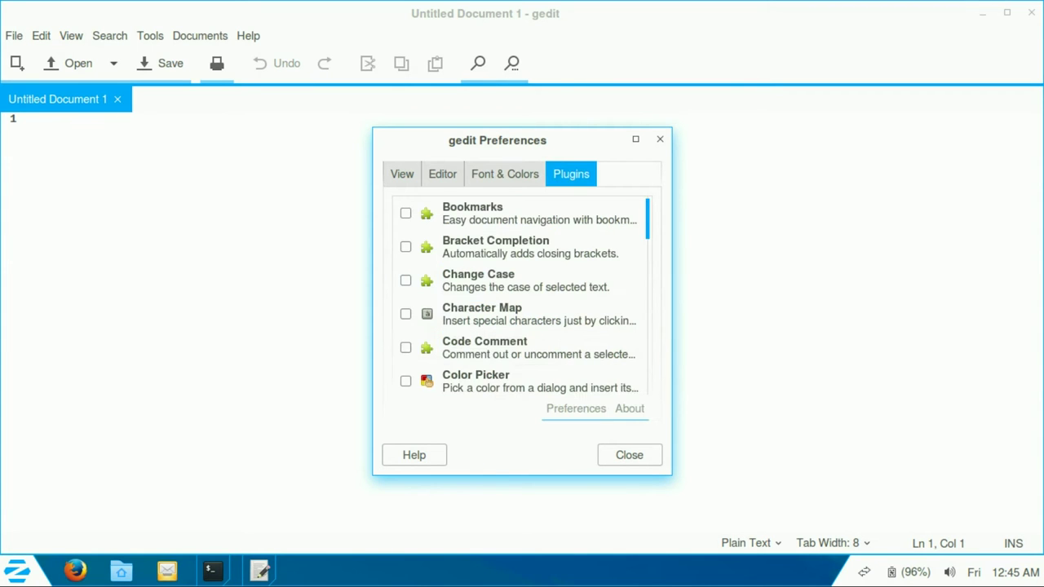
{"action": "scroll", "coordinate": [522, 296], "scroll_direction": "down", "scroll_amount": 5}
{"action": "left_click", "coordinate": [506, 264]}
{"action": "scroll", "coordinate": [522, 297], "scroll_direction": "up", "scroll_amount": 2}
{"action": "scroll", "coordinate": [522, 296], "scroll_direction": "down", "scroll_amount": 6}
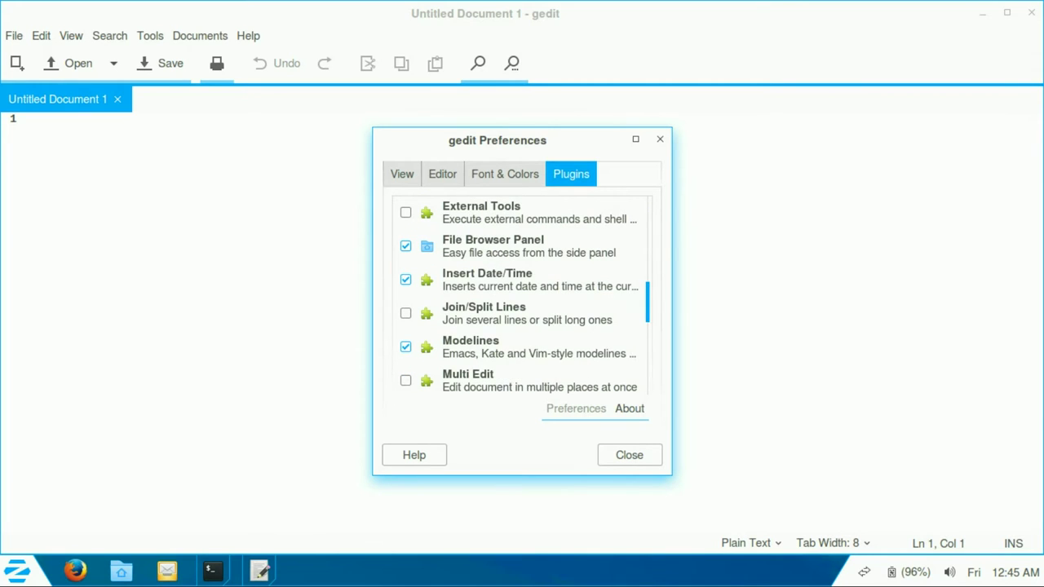
{"action": "scroll", "coordinate": [525, 298], "scroll_direction": "down", "scroll_amount": 1}
{"action": "scroll", "coordinate": [525, 296], "scroll_direction": "down", "scroll_amount": 9}
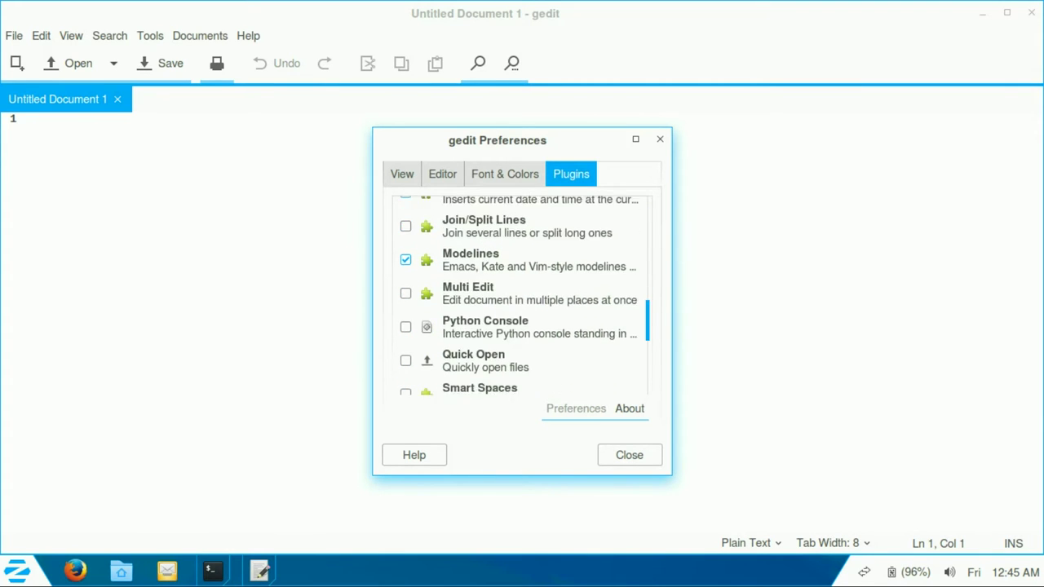
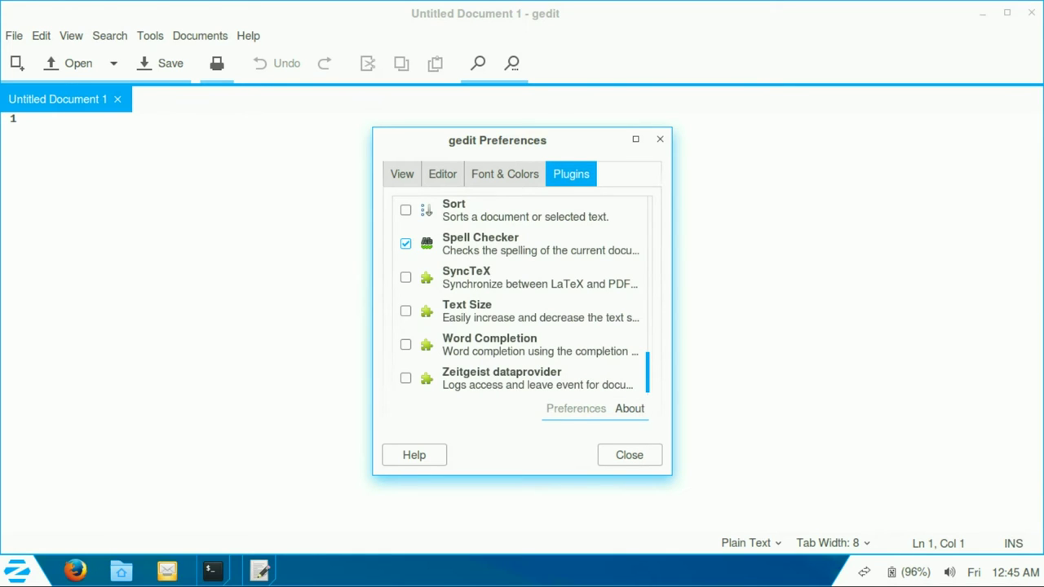
Step: Enable the Word Completion plugin and turn on the View > Side Panel for cheese.txt
{"action": "left_click", "coordinate": [405, 344]}
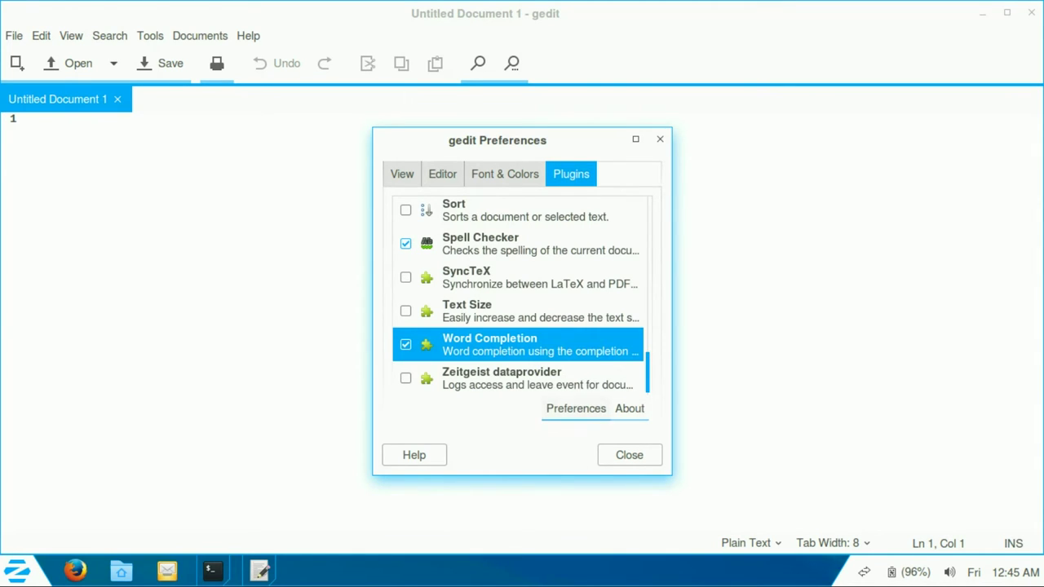
{"action": "left_click", "coordinate": [629, 454]}
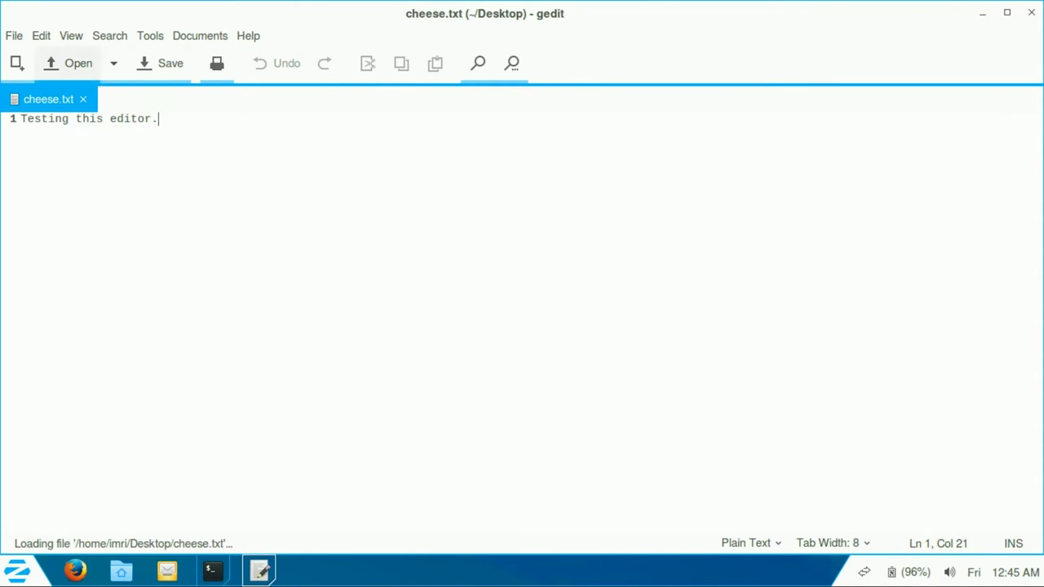
{"action": "left_click", "coordinate": [71, 36]}
{"action": "key", "text": "Right"}
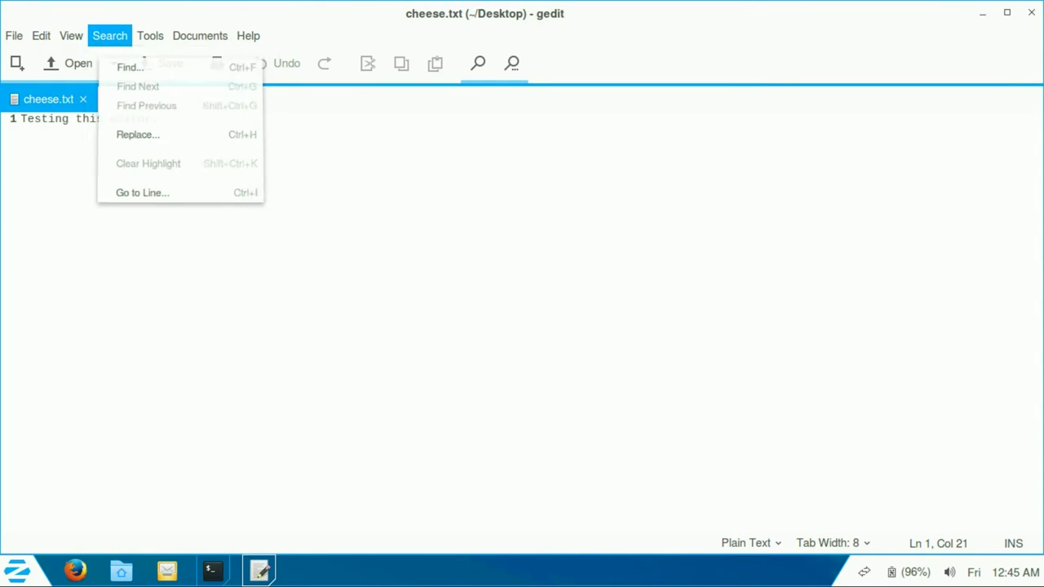
{"action": "key", "text": "Left"}
{"action": "key", "text": "Left"}
{"action": "key", "text": "Right"}
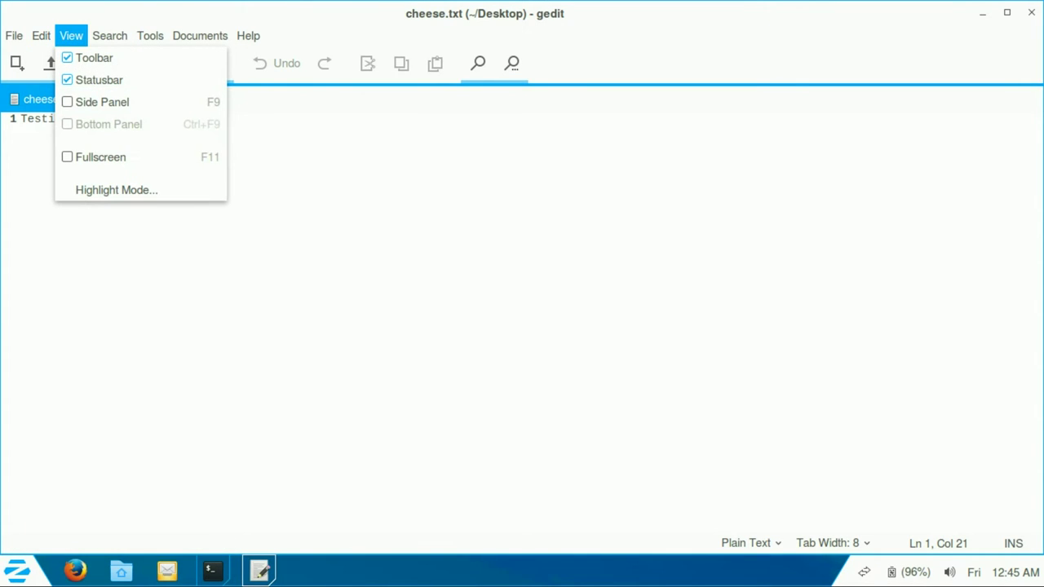
{"action": "key", "text": "Right"}
{"action": "key", "text": "Left"}
{"action": "key", "text": "Down"}
{"action": "key", "text": "Down"}
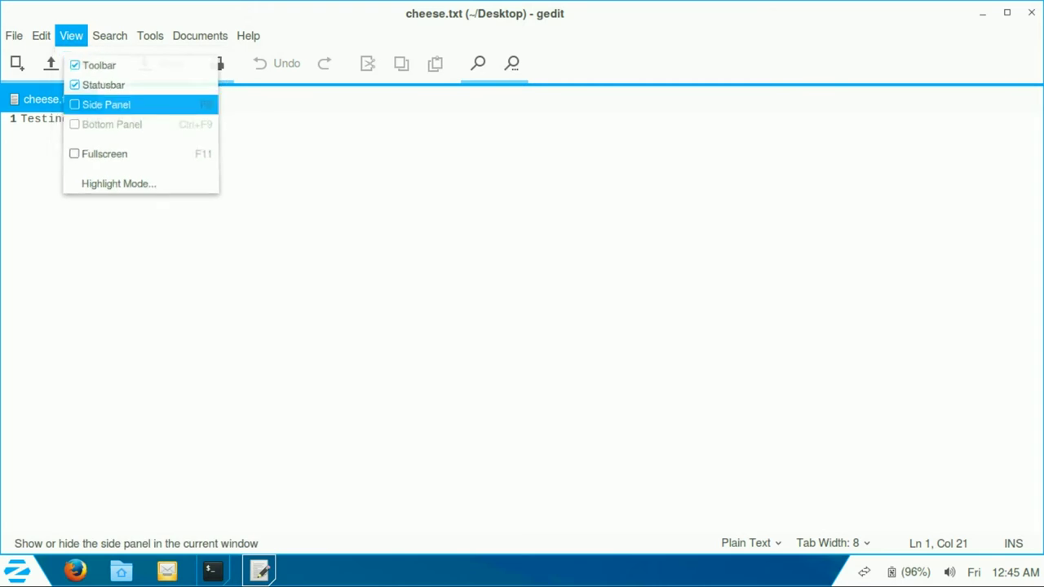
{"action": "key", "text": "Return"}
{"action": "key", "text": "alt+v"}
Step: Browse gedit's remaining menus, view and dismiss Help > About, then quit gedit
{"action": "key", "text": "Down"}
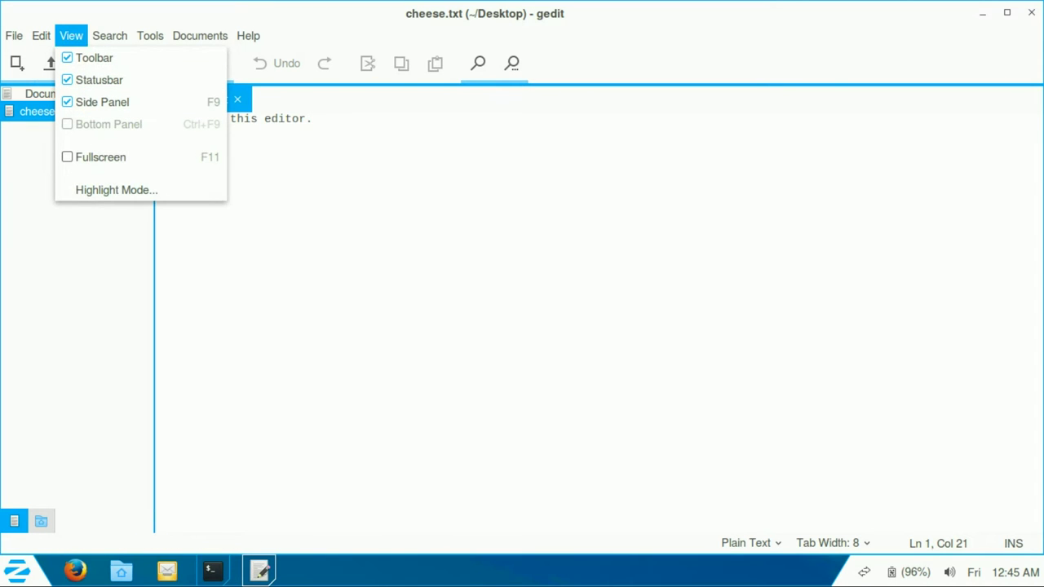
{"action": "key", "text": "Up"}
{"action": "key", "text": "Up"}
{"action": "key", "text": "Up"}
{"action": "key", "text": "Up"}
{"action": "key", "text": "Right"}
{"action": "key", "text": "Right"}
{"action": "key", "text": "Right"}
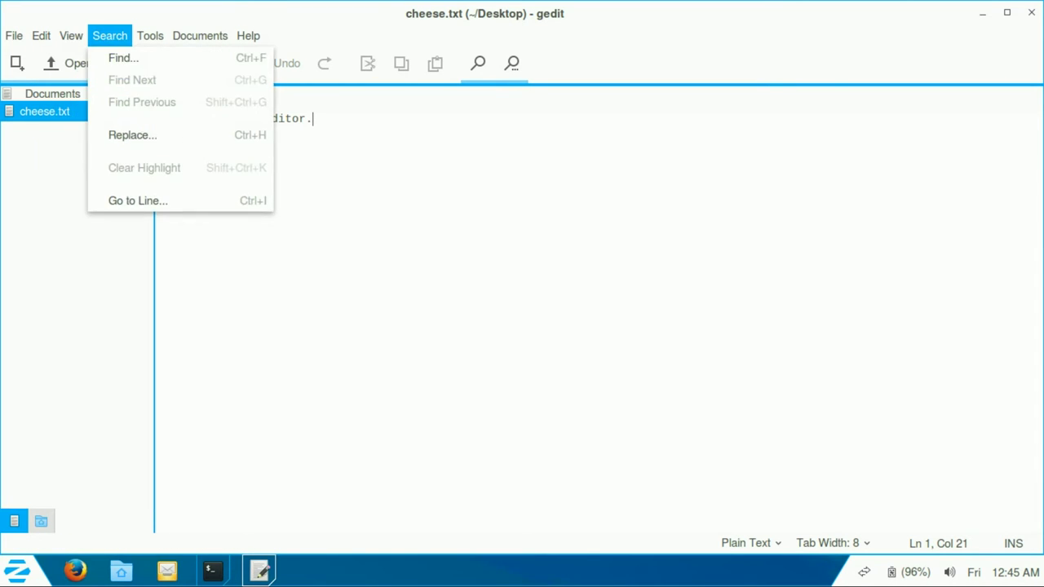
{"action": "key", "text": "Left"}
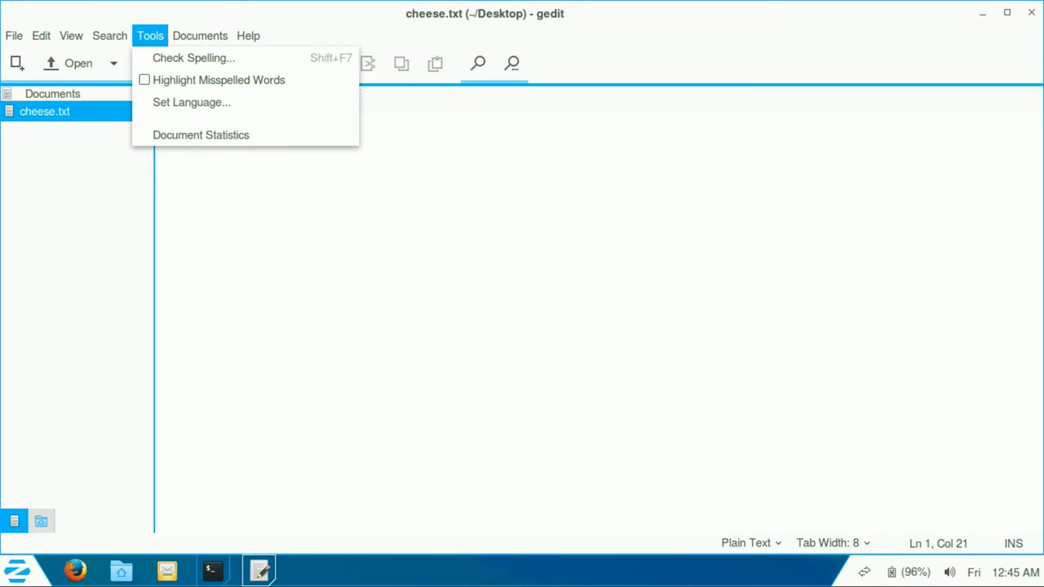
{"action": "key", "text": "Right"}
{"action": "key", "text": "Right"}
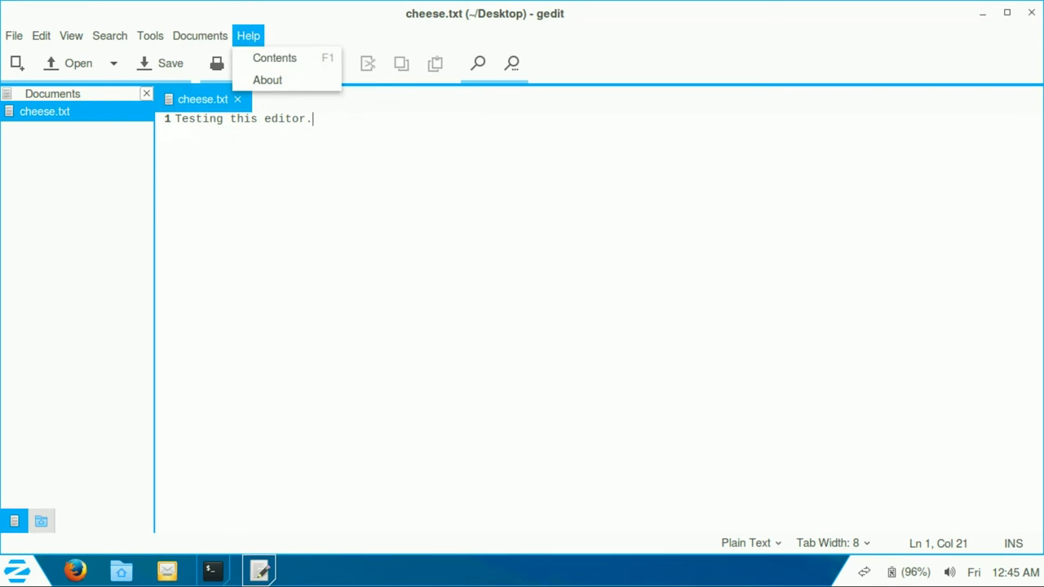
{"action": "key", "text": "Up"}
{"action": "key", "text": "Return"}
{"action": "key", "text": "Return"}
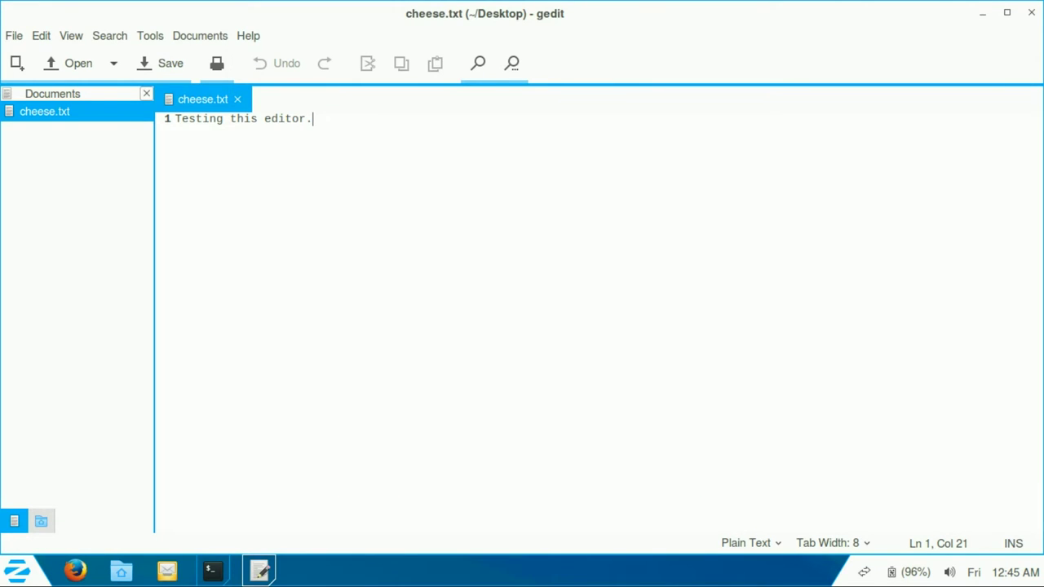
{"action": "key", "text": "ctrl+q"}
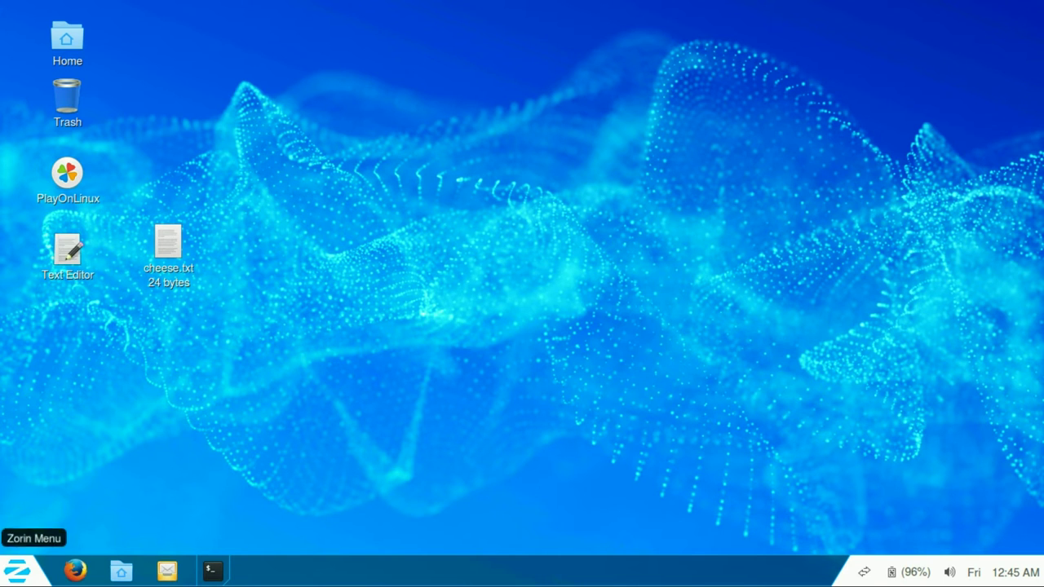
Step: Launch Sudoku from the Zorin menu's Games category, then close it
{"action": "left_click", "coordinate": [16, 570]}
{"action": "left_click", "coordinate": [66, 161]}
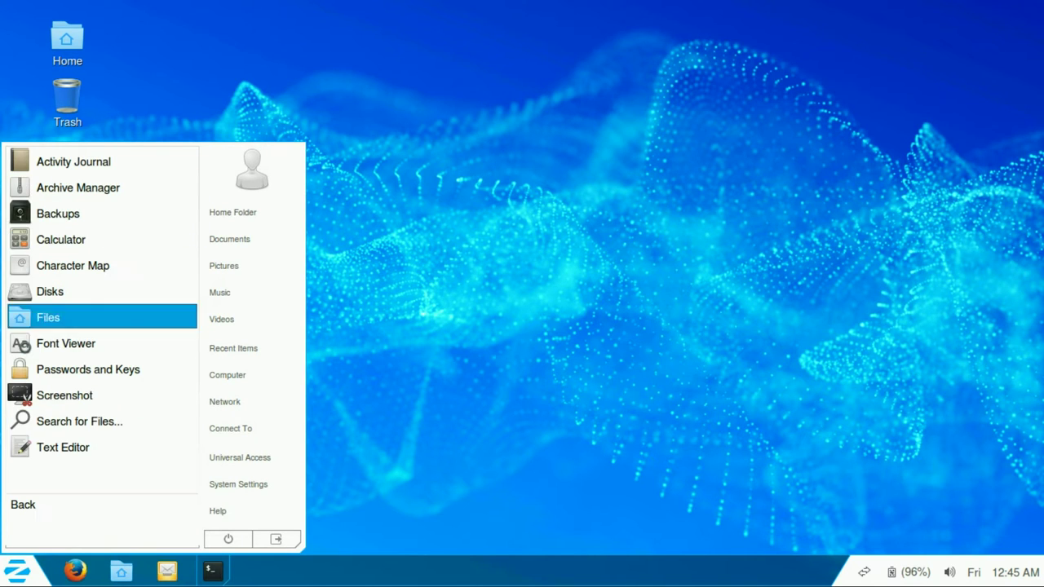
{"action": "key", "text": "Return"}
{"action": "key", "text": "Up"}
{"action": "key", "text": "Up"}
{"action": "key", "text": "Up"}
{"action": "key", "text": "Up"}
{"action": "key", "text": "Up"}
{"action": "key", "text": "Up"}
{"action": "key", "text": "Up"}
{"action": "key", "text": "Up"}
{"action": "key", "text": "Up"}
{"action": "key", "text": "Return"}
{"action": "key", "text": "Down"}
{"action": "key", "text": "Down"}
{"action": "key", "text": "Down"}
{"action": "key", "text": "Down"}
{"action": "key", "text": "Return"}
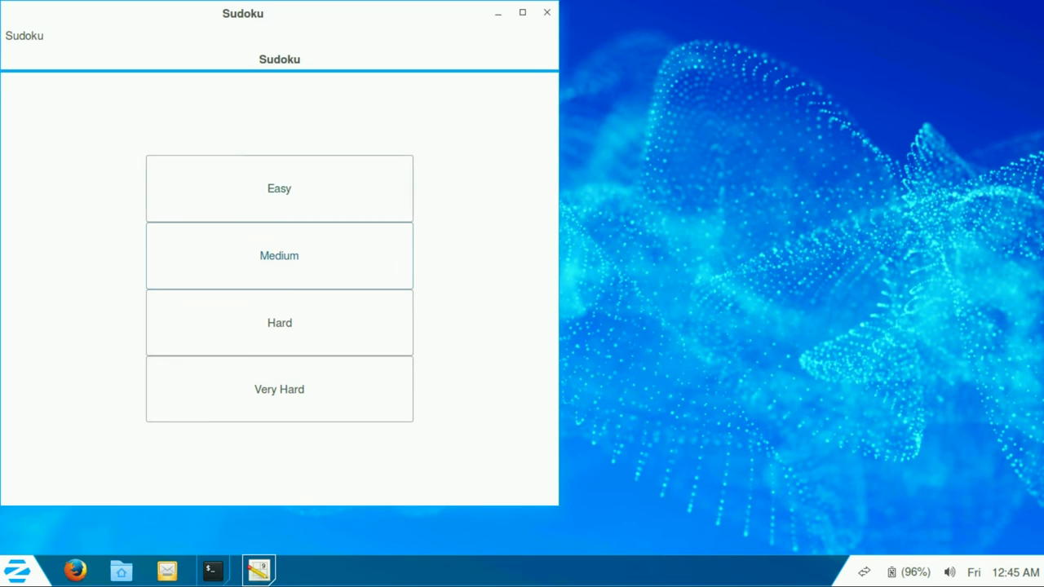
{"action": "key", "text": "alt+F4"}
Step: Launch Quadrapassel from the Games category
{"action": "key", "text": "super"}
{"action": "key", "text": "Up"}
{"action": "key", "text": "Up"}
{"action": "key", "text": "Up"}
{"action": "key", "text": "Up"}
{"action": "key", "text": "Up"}
{"action": "key", "text": "Up"}
{"action": "key", "text": "Up"}
{"action": "key", "text": "Up"}
{"action": "key", "text": "Return"}
{"action": "key", "text": "Down"}
{"action": "key", "text": "Down"}
{"action": "key", "text": "Down"}
{"action": "key", "text": "Return"}
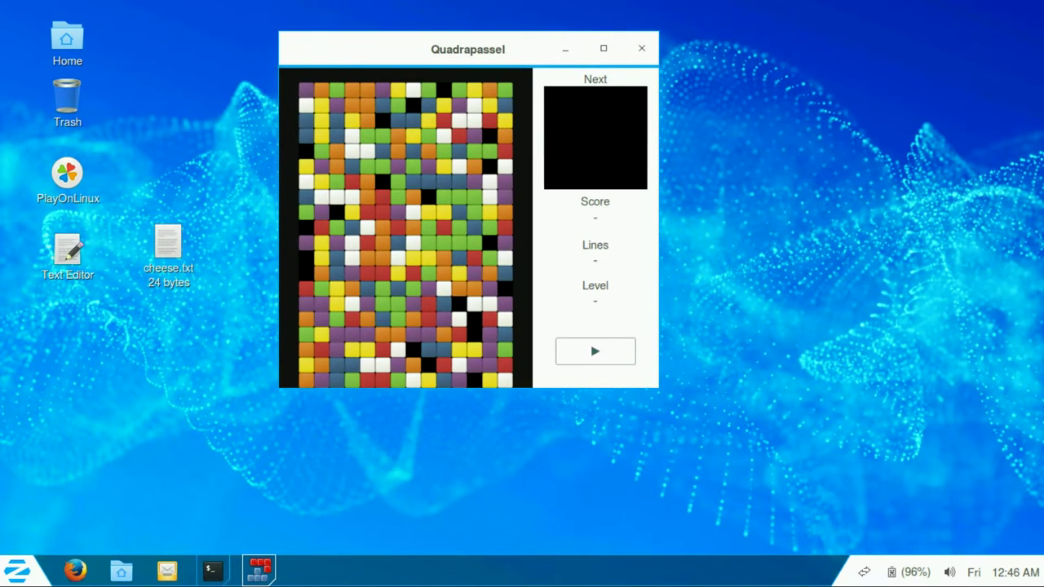
Step: Start a new game and drop the yellow piece at the left edge
{"action": "key", "text": "Return"}
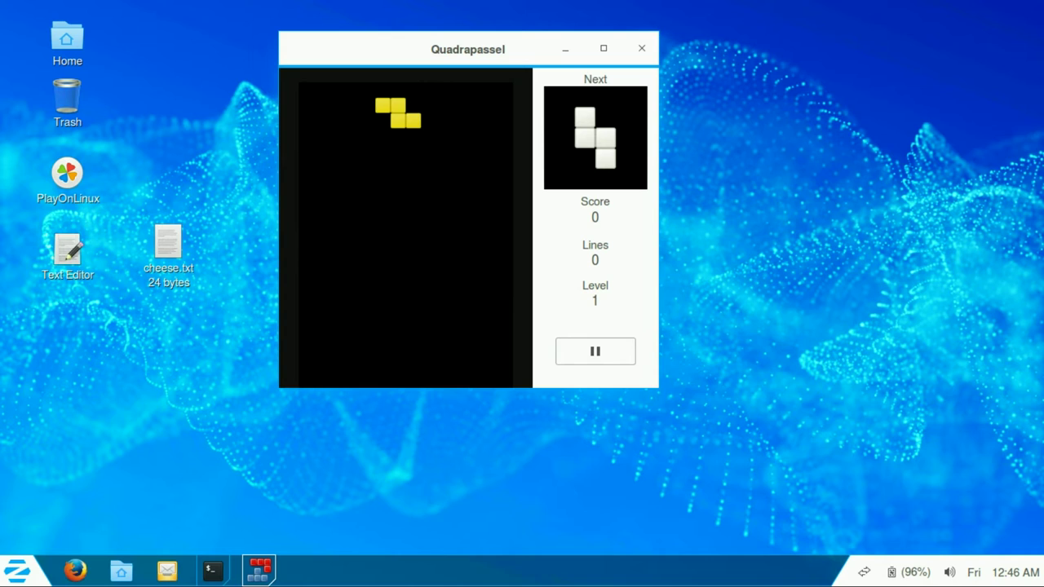
{"action": "key", "text": "Up"}
{"action": "key", "text": "Left"}
{"action": "key", "text": "Left"}
{"action": "key", "text": "Left"}
{"action": "key", "text": "Left"}
{"action": "key", "text": "Left"}
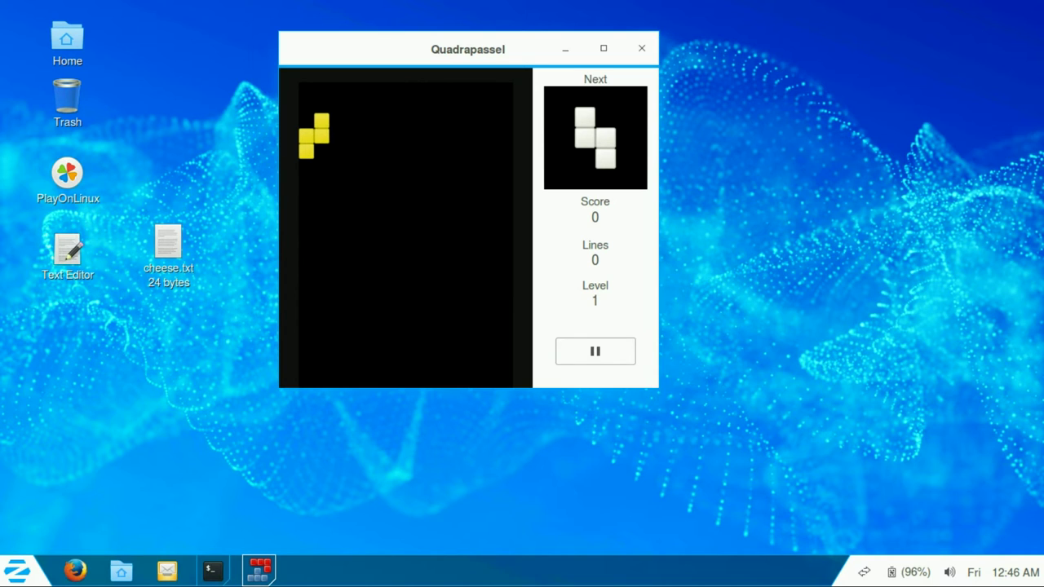
{"action": "key", "text": "Up"}
{"action": "key", "text": "Right"}
{"action": "key", "text": "Right"}
{"action": "key", "text": "Right"}
{"action": "key", "text": "Right"}
{"action": "key", "text": "Right"}
{"action": "key", "text": "Right"}
{"action": "key", "text": "Right"}
{"action": "key", "text": "Right"}
{"action": "key", "text": "Right"}
{"action": "key", "text": "Right"}
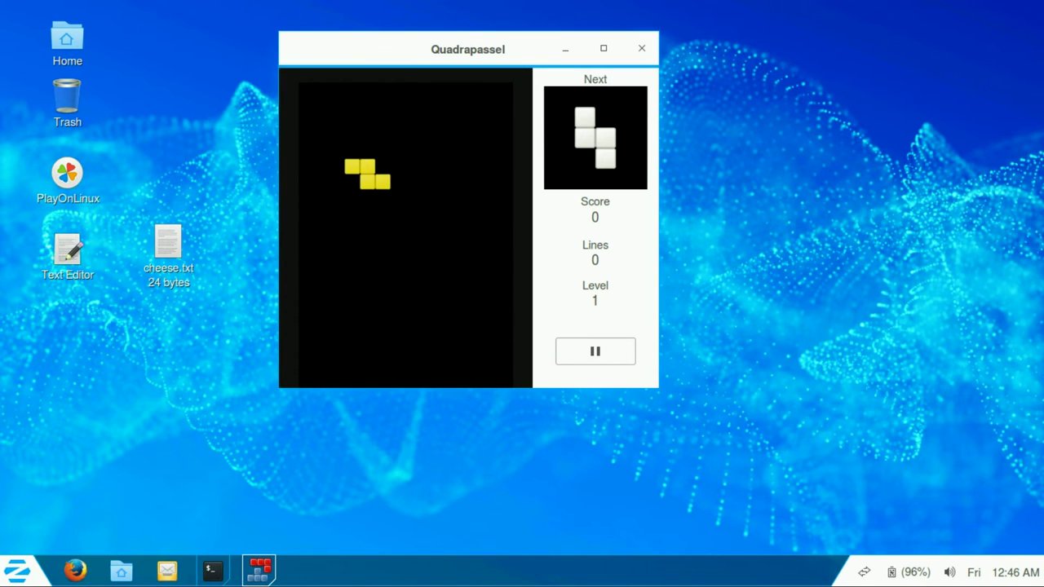
{"action": "key", "text": "Up"}
{"action": "key", "text": "Left"}
{"action": "key", "text": "Left"}
{"action": "key", "text": "Left"}
{"action": "key", "text": "Left"}
{"action": "key", "text": "Left"}
{"action": "key", "text": "Left"}
{"action": "key", "text": "Left"}
{"action": "key", "text": "Left"}
{"action": "key", "text": "Left"}
{"action": "key", "text": "Left"}
{"action": "key", "text": "Left"}
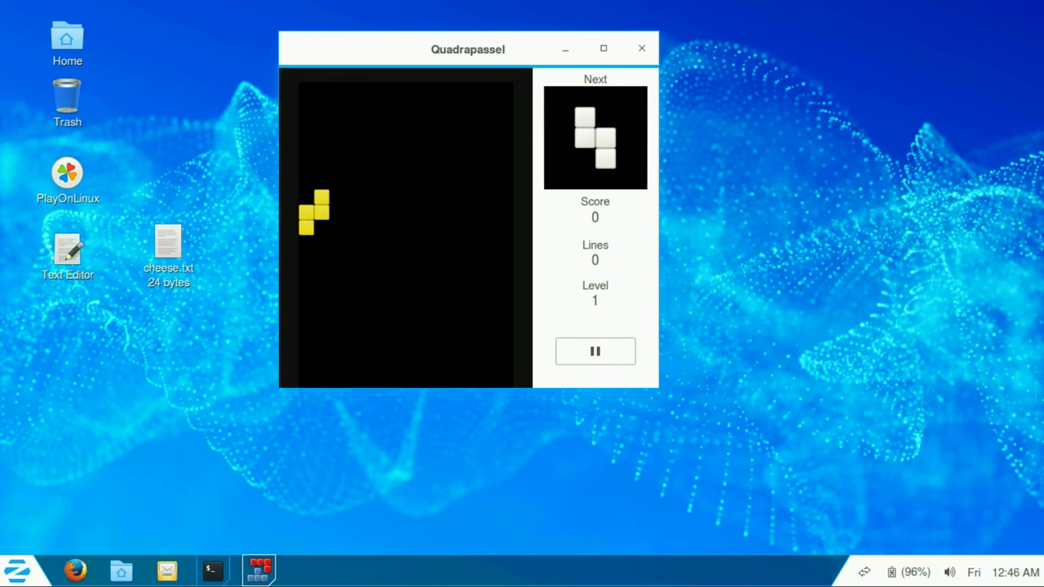
{"action": "key", "text": "Down"}
{"action": "key", "text": "Down"}
{"action": "key", "text": "Down"}
{"action": "key", "text": "Down"}
{"action": "key", "text": "Down"}
{"action": "key", "text": "Down"}
{"action": "key", "text": "Down"}
{"action": "key", "text": "Down"}
{"action": "key", "text": "Down"}
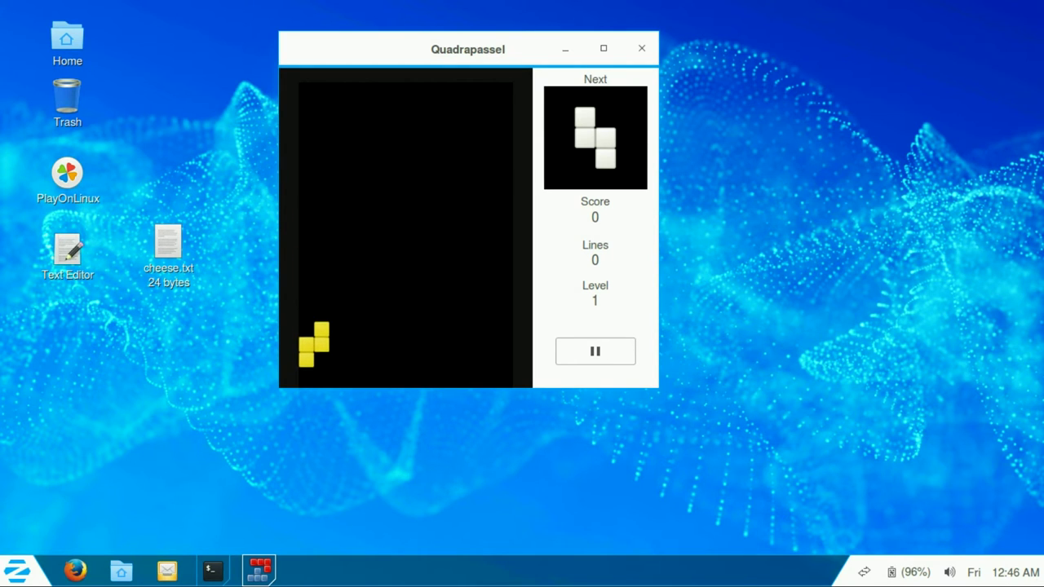
Step: Land the white piece beside the yellow one, rotate the red piece, then quit Quadrapassel
{"action": "key", "text": "Up"}
{"action": "key", "text": "Left"}
{"action": "key", "text": "Down"}
{"action": "key", "text": "Down"}
{"action": "key", "text": "Down"}
{"action": "key", "text": "Down"}
{"action": "key", "text": "Down"}
{"action": "key", "text": "Down"}
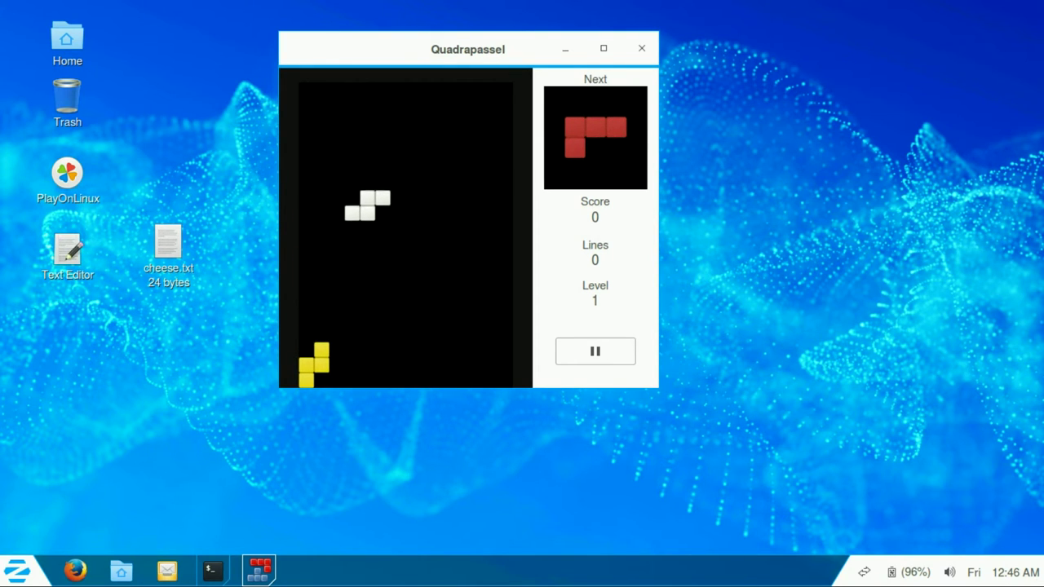
{"action": "key", "text": "Down"}
{"action": "key", "text": "Down"}
{"action": "key", "text": "Down"}
{"action": "key", "text": "Down"}
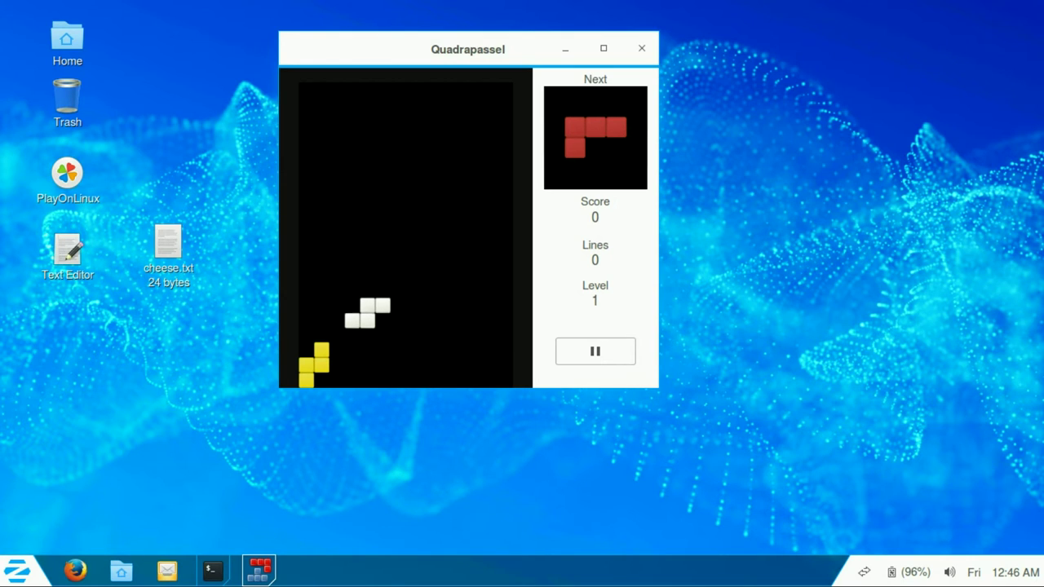
{"action": "key", "text": "Left"}
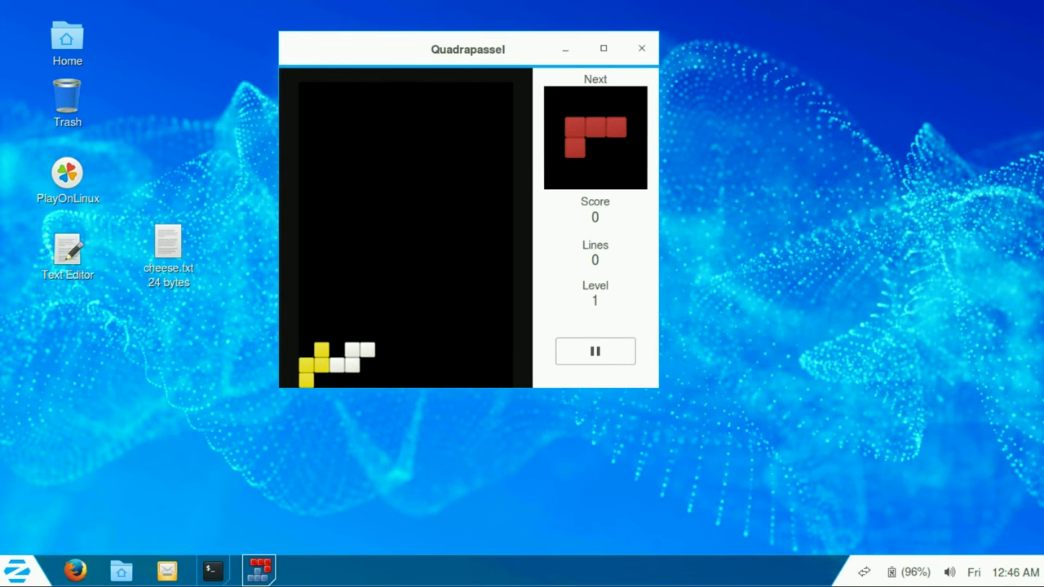
{"action": "key", "text": "Left"}
{"action": "key", "text": "Left"}
{"action": "key", "text": "Up"}
{"action": "key", "text": "Up"}
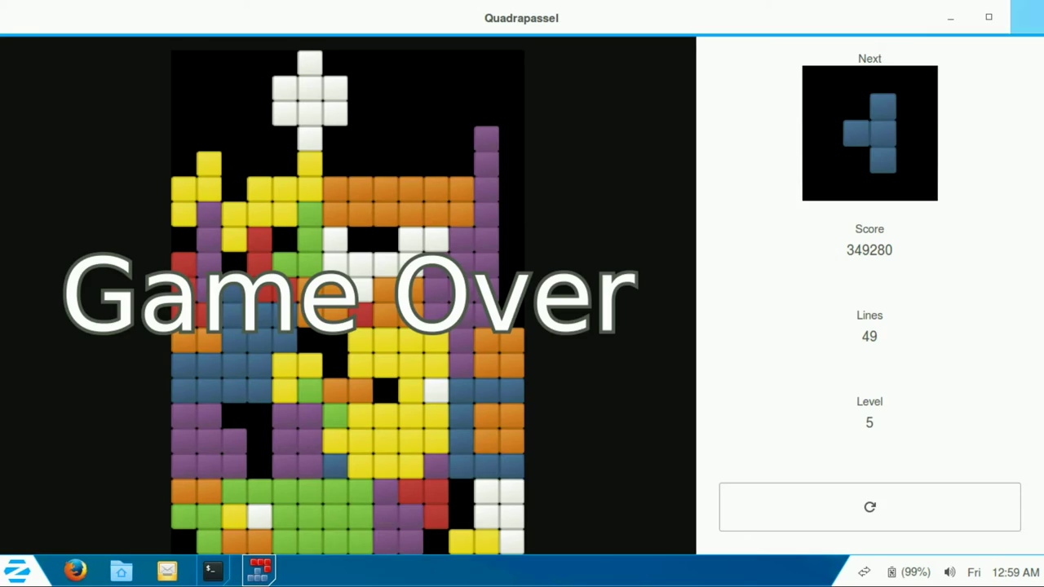
{"action": "key", "text": "ctrl+q"}
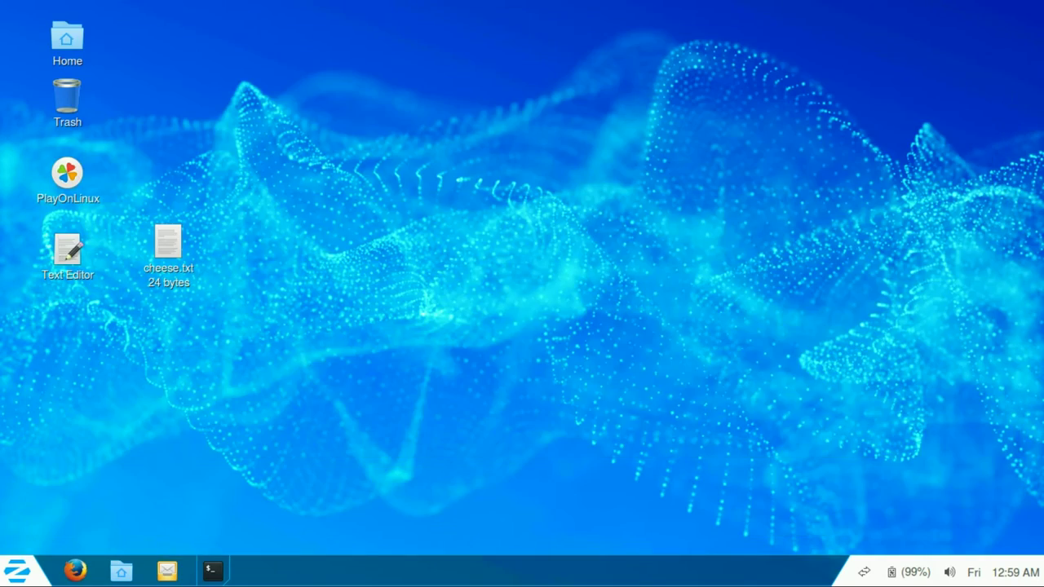
Step: Add 'Addictive' on line 3 of cheese.txt after a blank line, save, and close gedit
{"action": "double_click", "coordinate": [168, 244]}
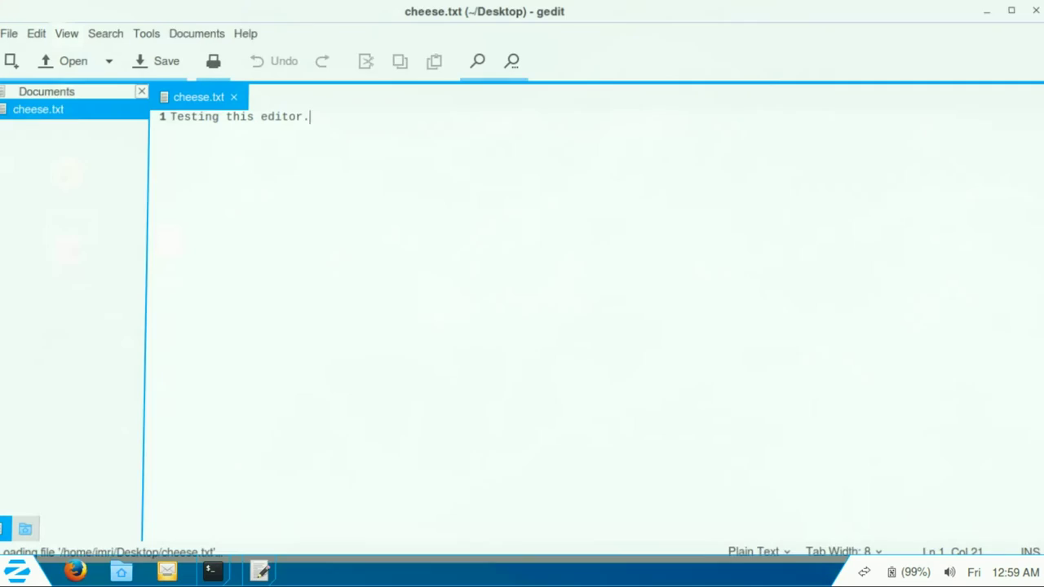
{"action": "key", "text": "Return"}
{"action": "key", "text": "Return"}
{"action": "type", "text": "A"}
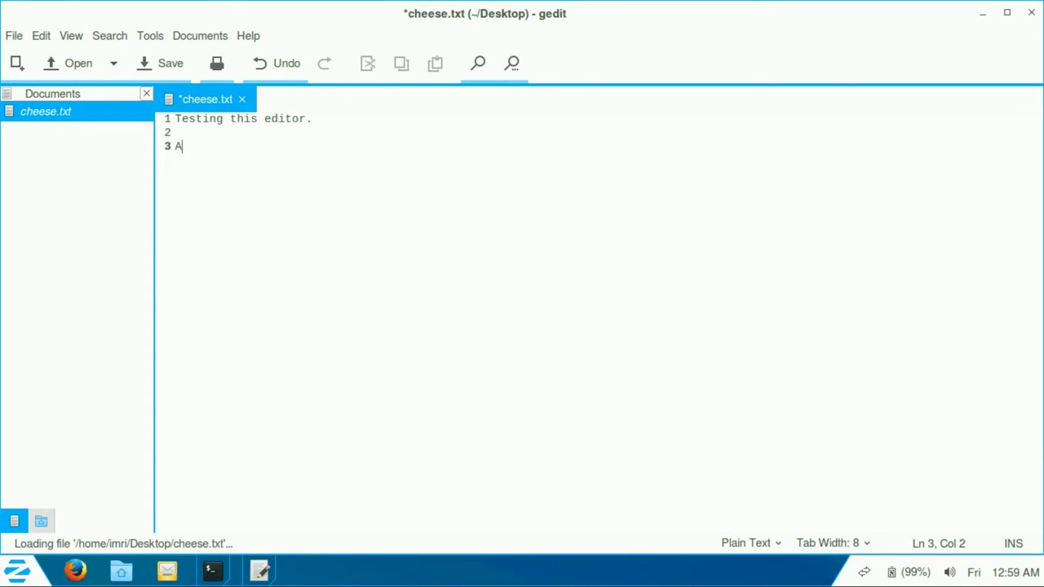
{"action": "type", "text": "ddictive"}
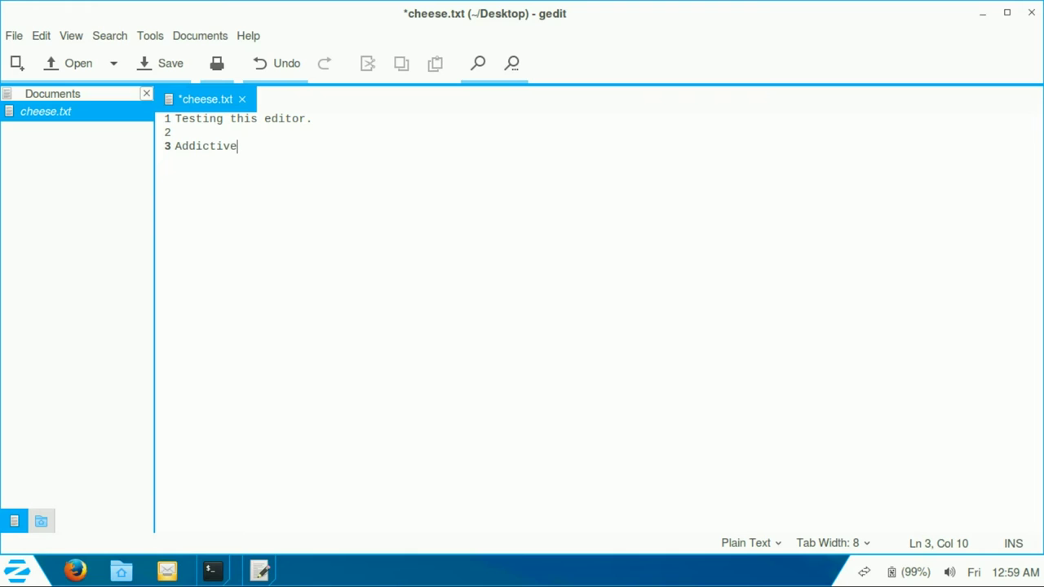
{"action": "key", "text": "ctrl+s"}
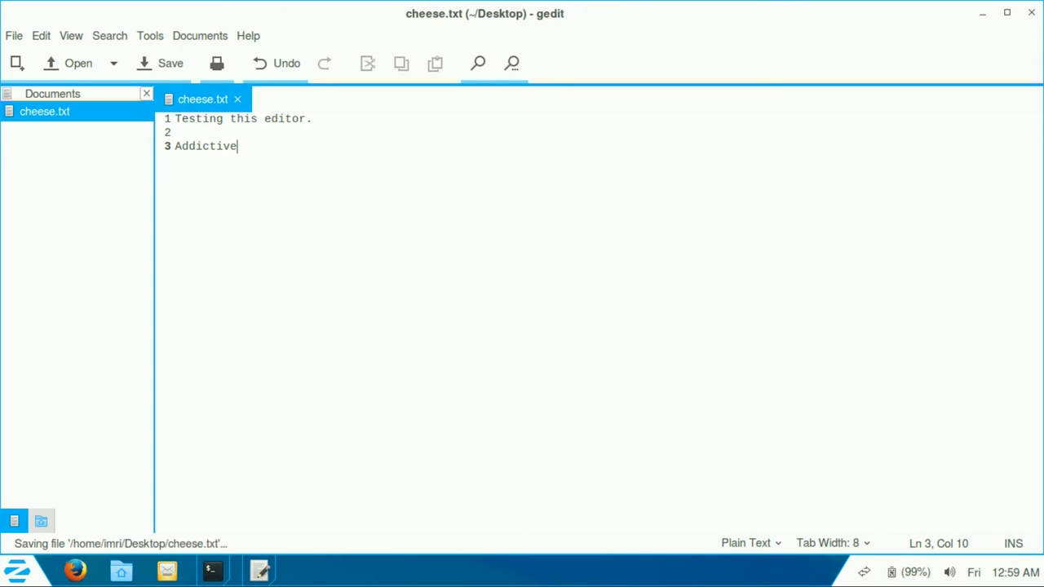
{"action": "left_click", "coordinate": [1031, 12]}
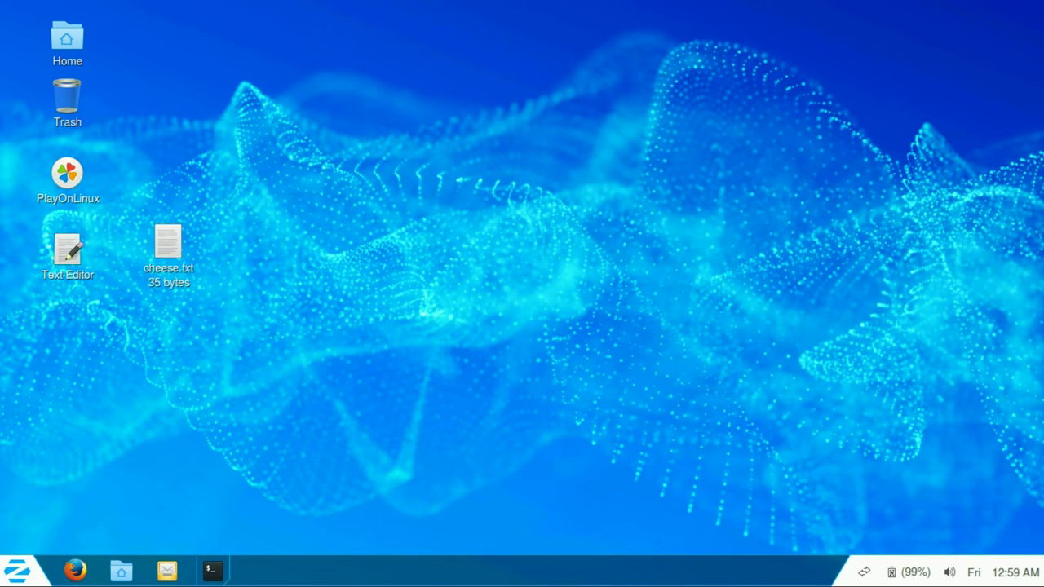
Step: Launch LibreOffice from the Office category of the Zorin menu
{"action": "left_click", "coordinate": [16, 570]}
{"action": "left_click", "coordinate": [55, 295]}
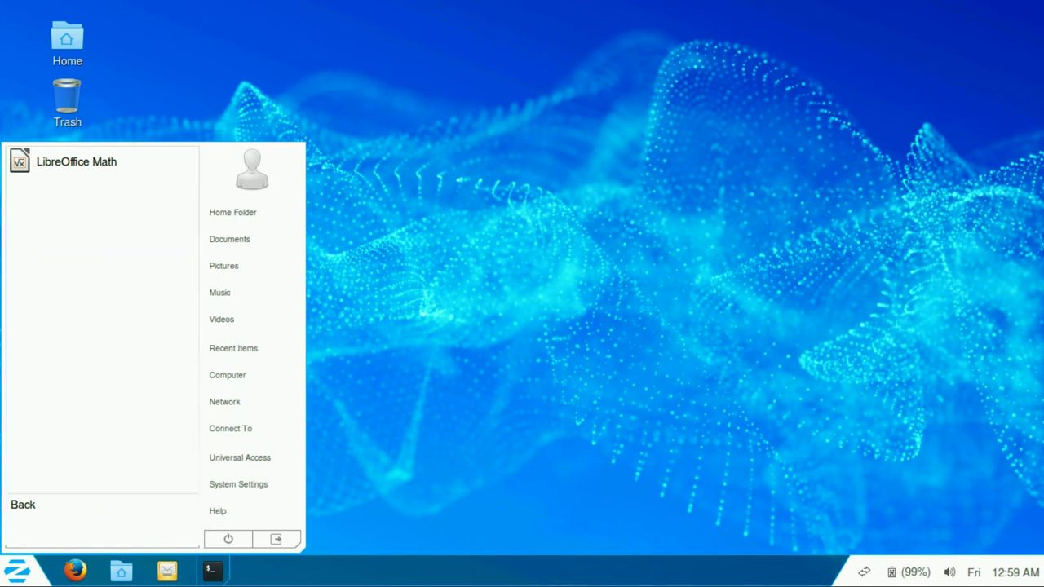
{"action": "left_click", "coordinate": [23, 504]}
{"action": "left_click", "coordinate": [54, 264]}
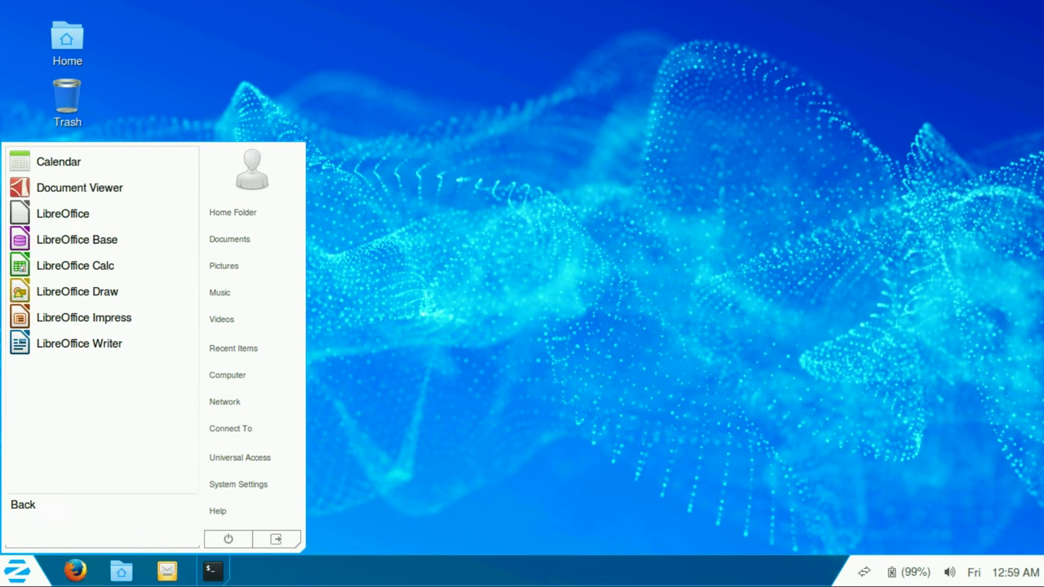
{"action": "left_click", "coordinate": [63, 213]}
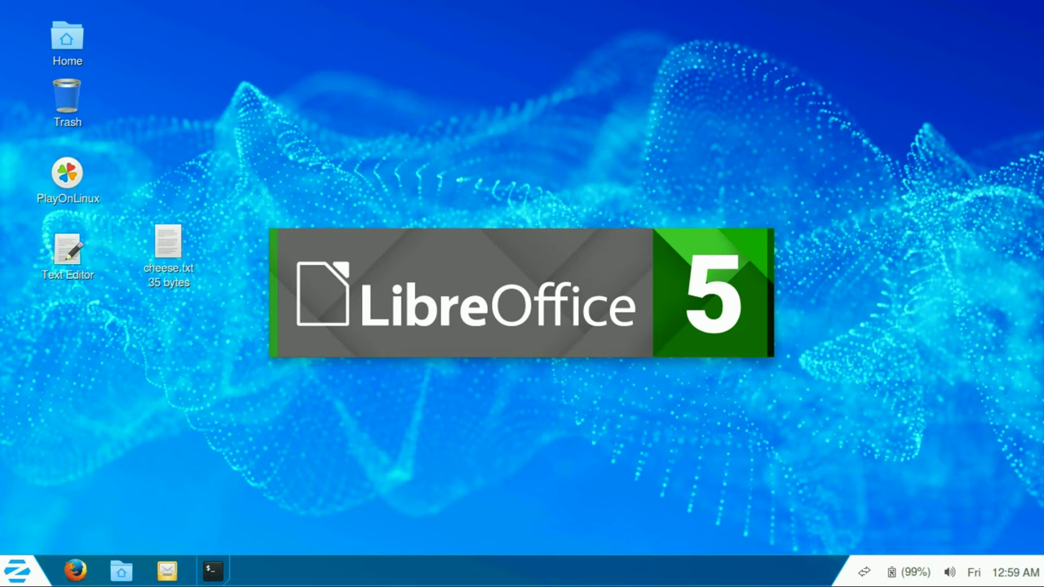
Step: Create a desktop shortcut for the LibreOffice launcher
{"action": "left_click", "coordinate": [18, 571]}
{"action": "left_click", "coordinate": [55, 265]}
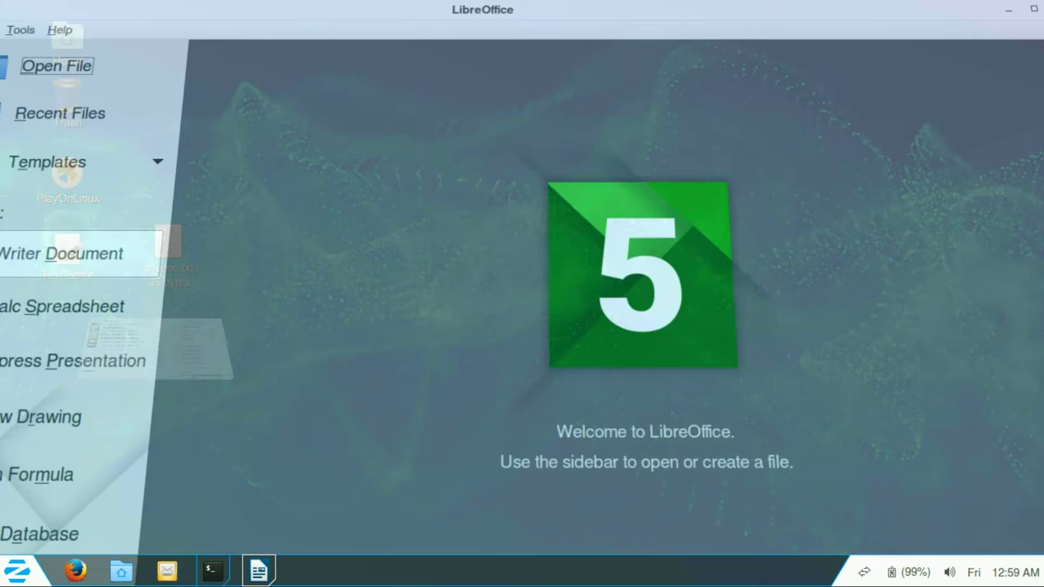
{"action": "left_click", "coordinate": [18, 571]}
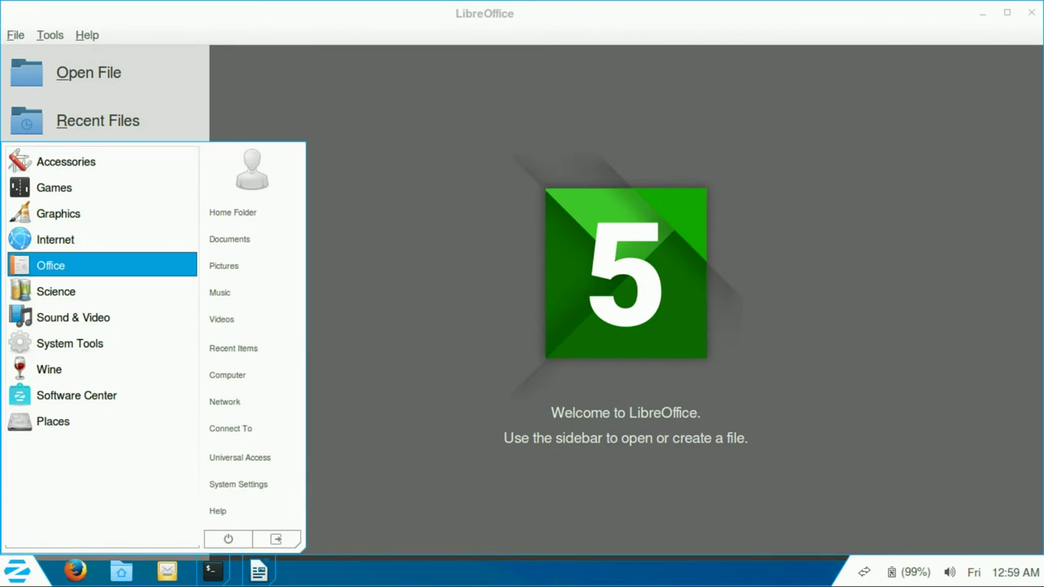
{"action": "left_click", "coordinate": [50, 265]}
{"action": "right_click", "coordinate": [74, 217]}
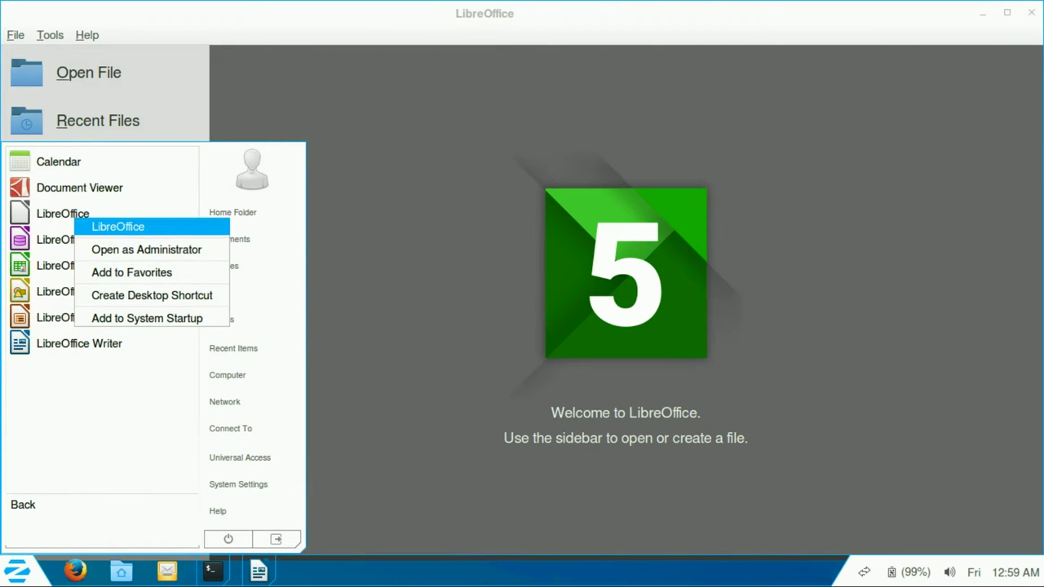
{"action": "key", "text": "Return"}
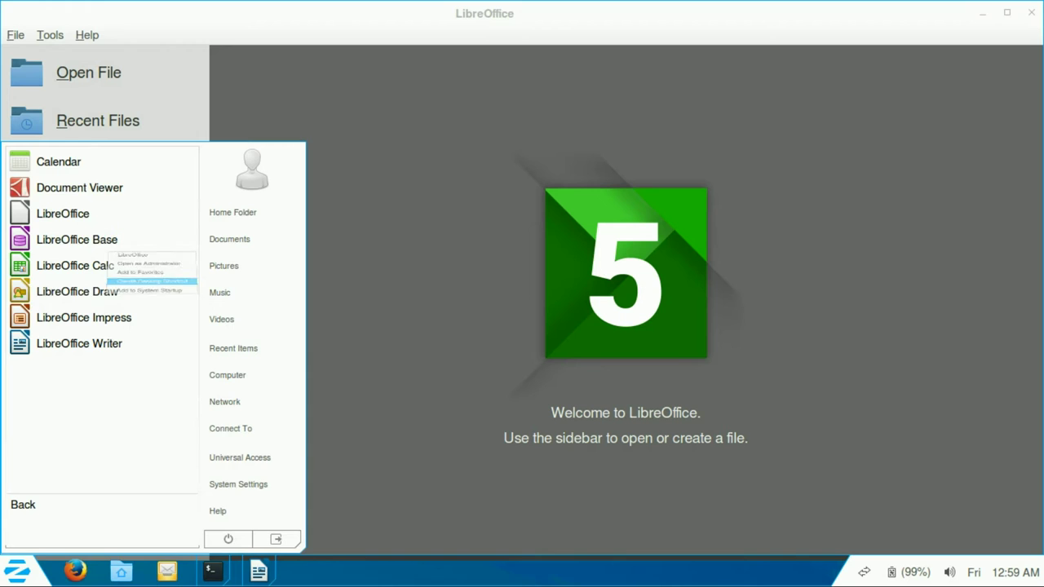
{"action": "key", "text": "Escape"}
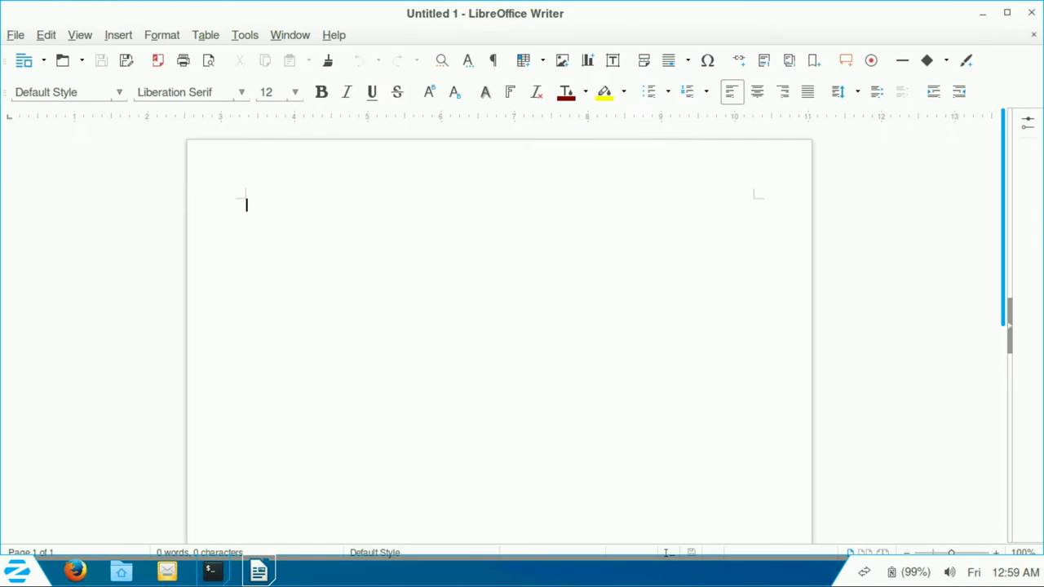
Step: Open Tools > Options and review the View page's icon style choices without changing them
{"action": "key", "text": "alt+t"}
{"action": "key", "text": "Up"}
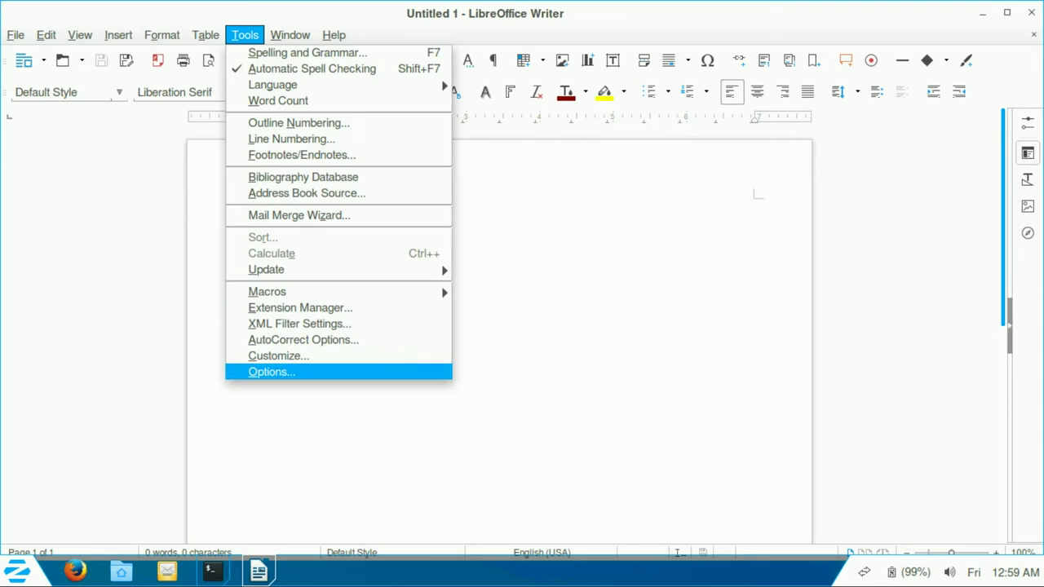
{"action": "key", "text": "Return"}
{"action": "left_click", "coordinate": [212, 130]}
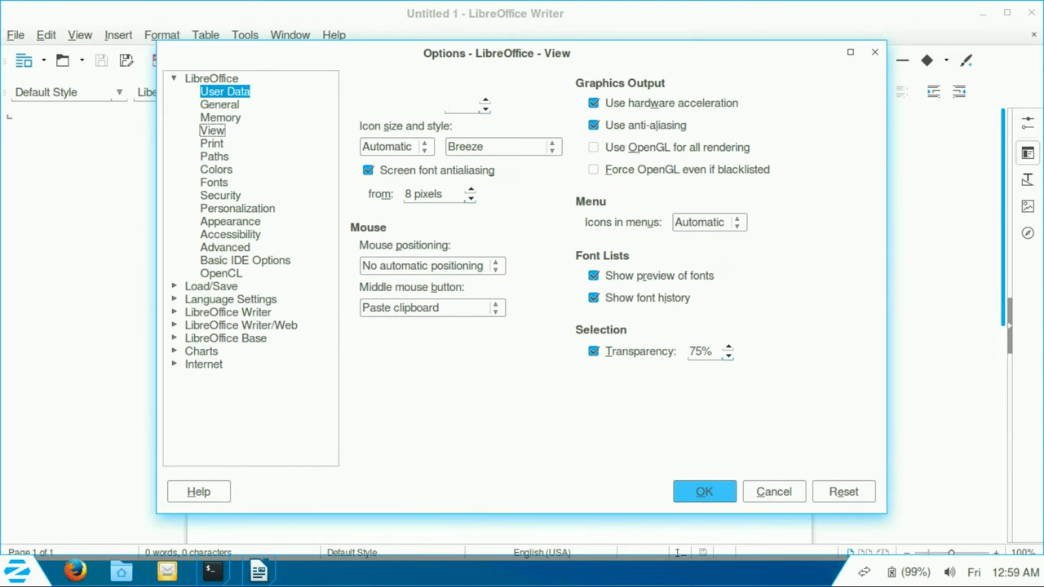
{"action": "left_click", "coordinate": [500, 146]}
{"action": "key", "text": "Escape"}
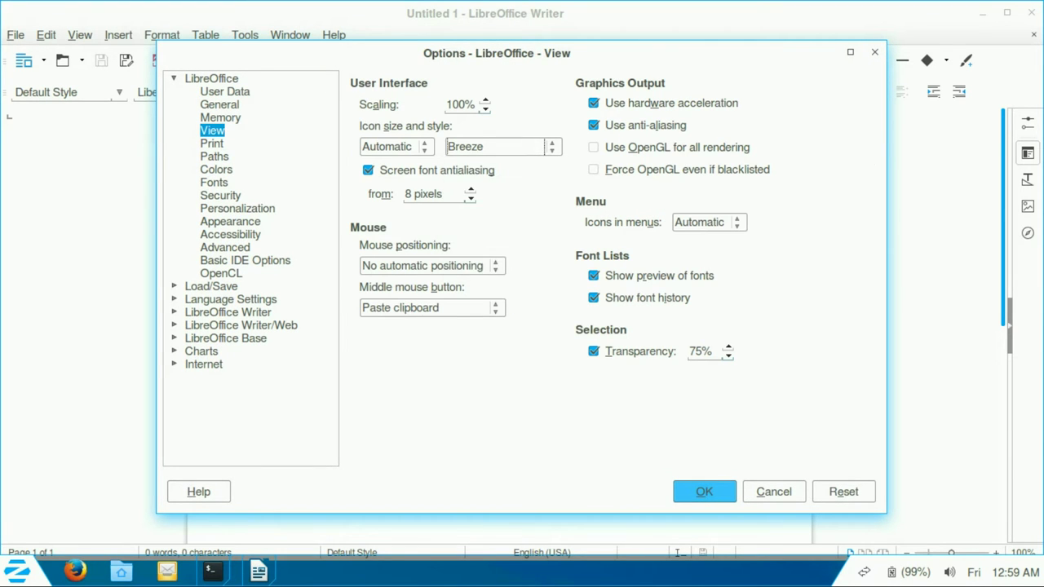
Step: Review the Load/Save settings keeping ODF Text Document, then show the Navigator
{"action": "left_click", "coordinate": [173, 286]}
{"action": "left_click", "coordinate": [238, 325]}
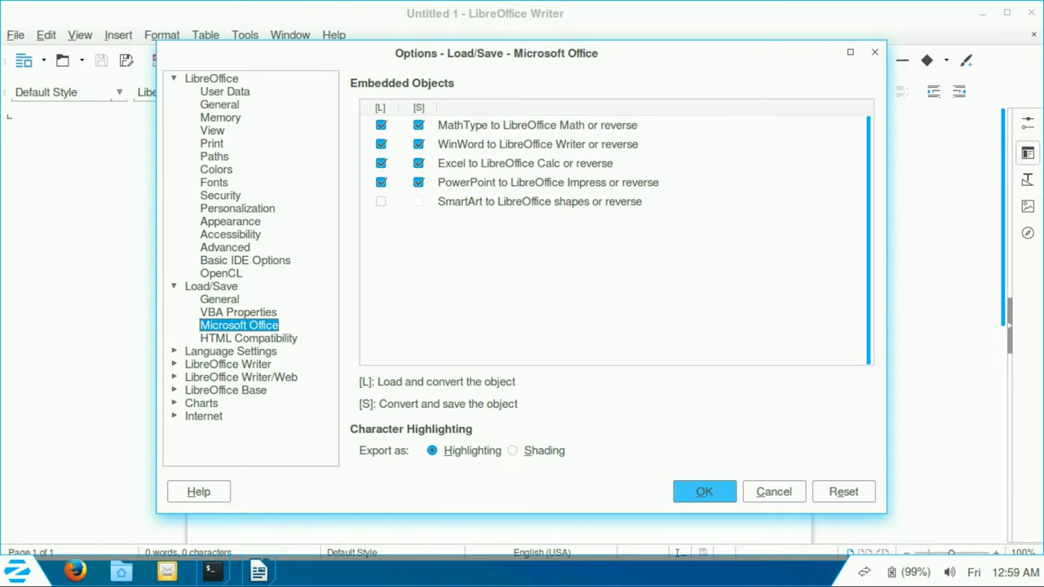
{"action": "left_click", "coordinate": [219, 298]}
{"action": "left_click", "coordinate": [563, 358]}
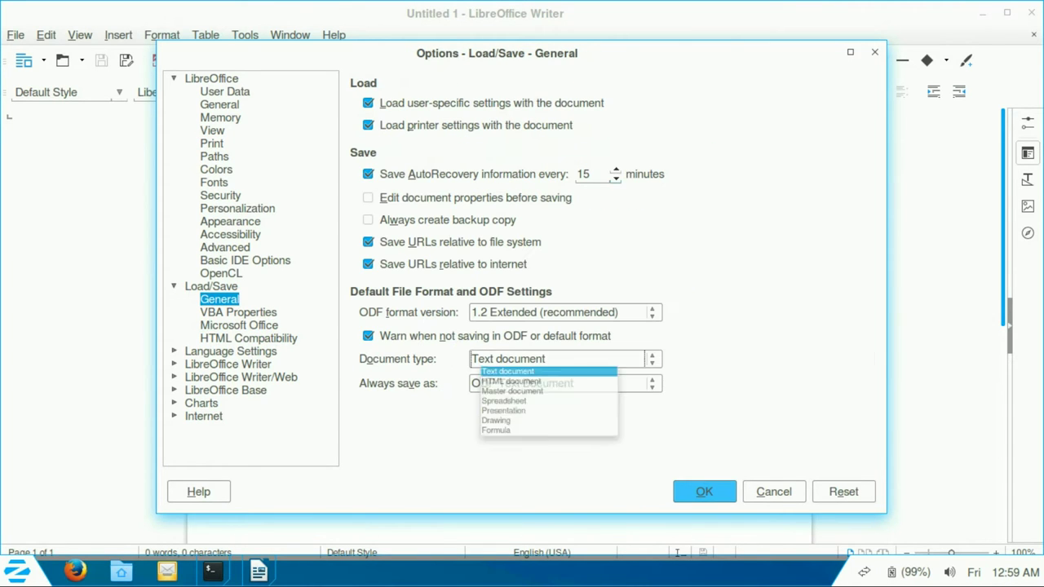
{"action": "left_click", "coordinate": [563, 359]}
{"action": "left_click", "coordinate": [563, 383]}
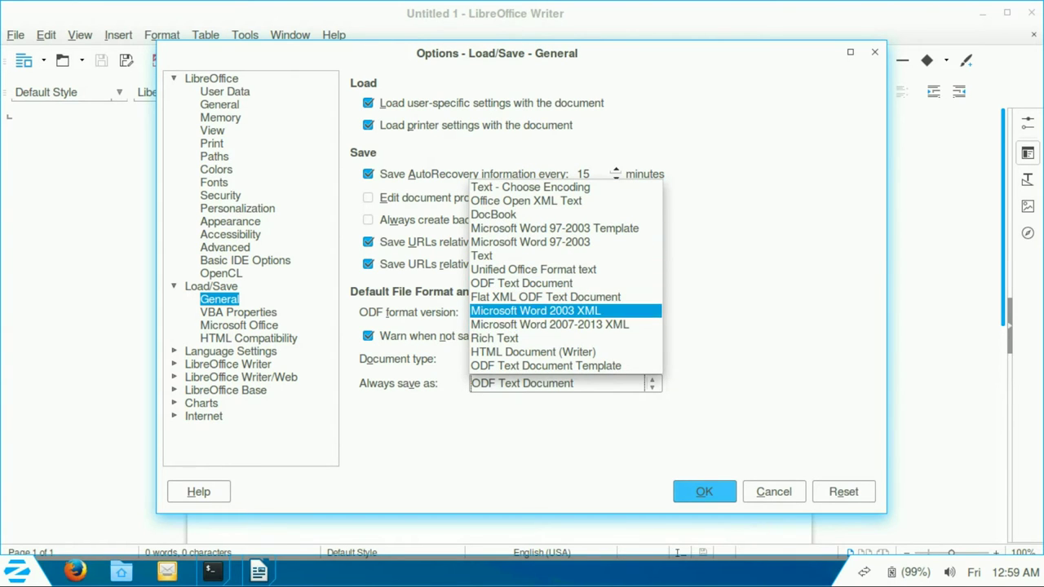
{"action": "key", "text": "Escape"}
{"action": "key", "text": "Escape"}
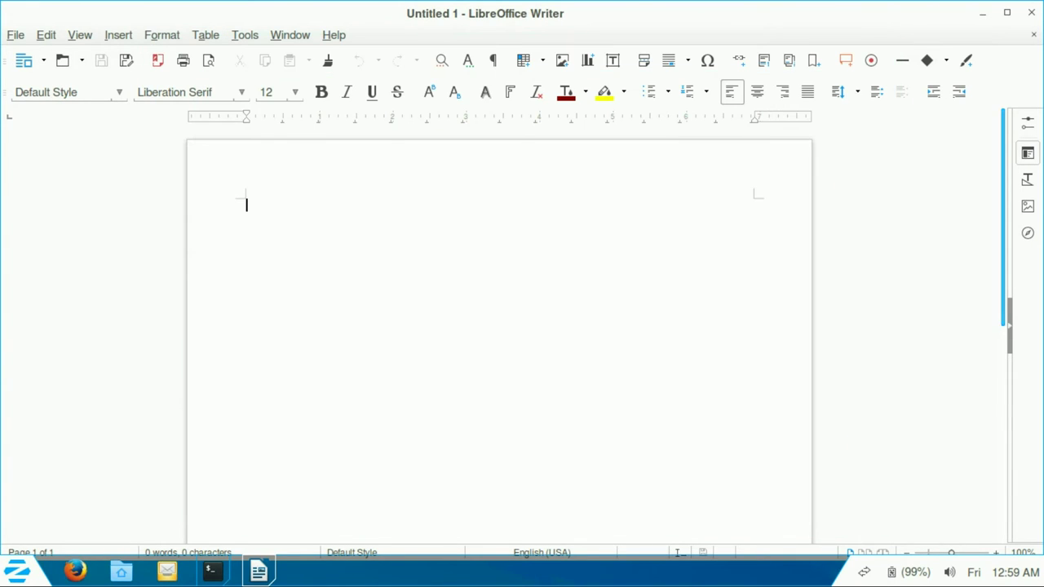
{"action": "key", "text": "F5"}
{"action": "key", "text": "F5"}
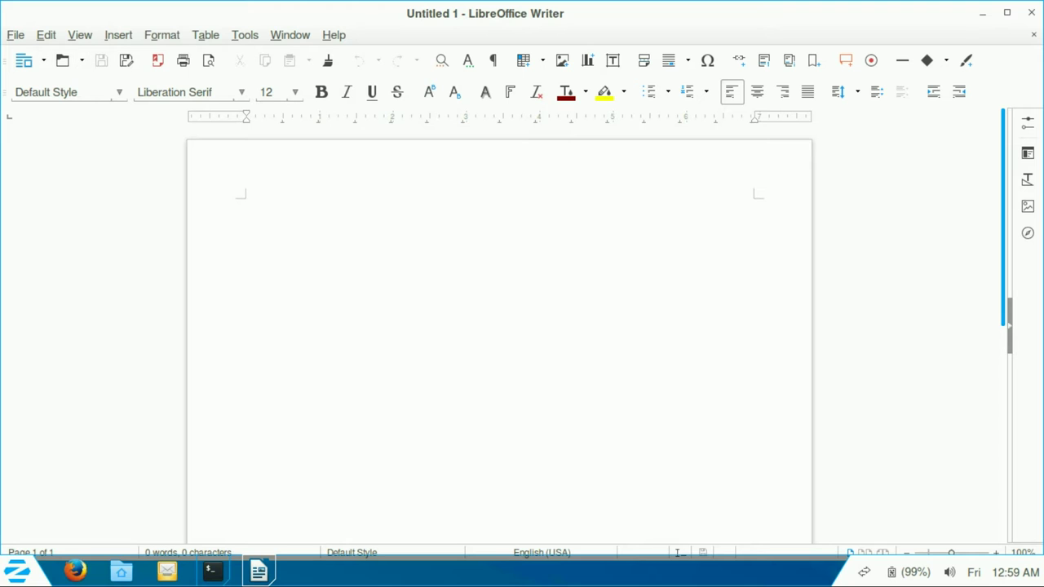
Step: Pick the Abstract category in Personalization's Firefox theme picker, then open the Home folder
{"action": "key", "text": "alt+t"}
{"action": "key", "text": "Down"}
{"action": "key", "text": "Down"}
{"action": "key", "text": "Down"}
{"action": "key", "text": "Down"}
{"action": "key", "text": "Down"}
{"action": "key", "text": "Down"}
{"action": "key", "text": "Down"}
{"action": "key", "text": "Down"}
{"action": "key", "text": "Down"}
{"action": "key", "text": "Down"}
{"action": "key", "text": "Down"}
{"action": "key", "text": "Down"}
{"action": "key", "text": "Down"}
{"action": "key", "text": "Down"}
{"action": "key", "text": "Down"}
{"action": "key", "text": "Down"}
{"action": "key", "text": "Down"}
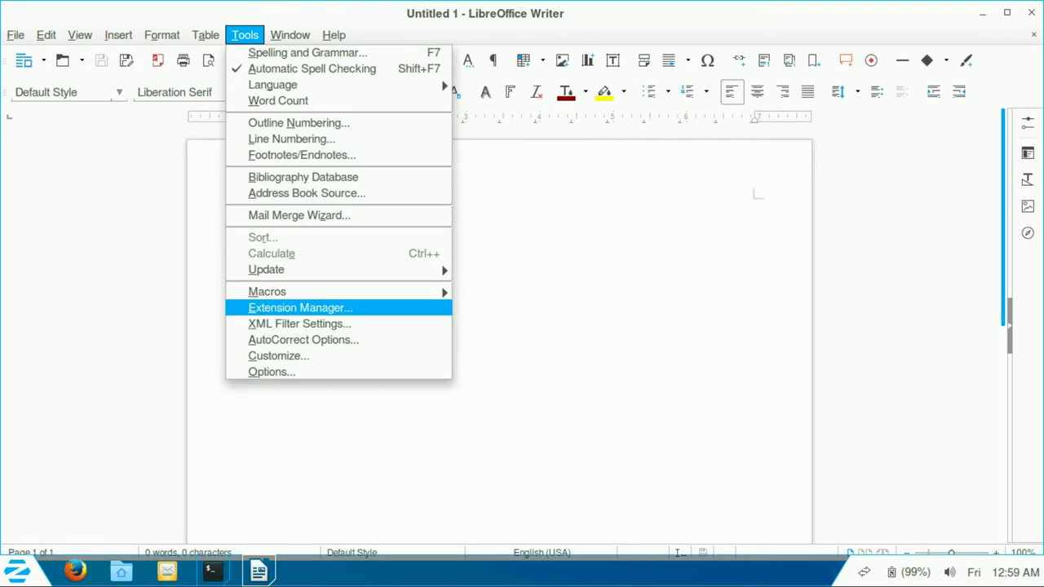
{"action": "key", "text": "Return"}
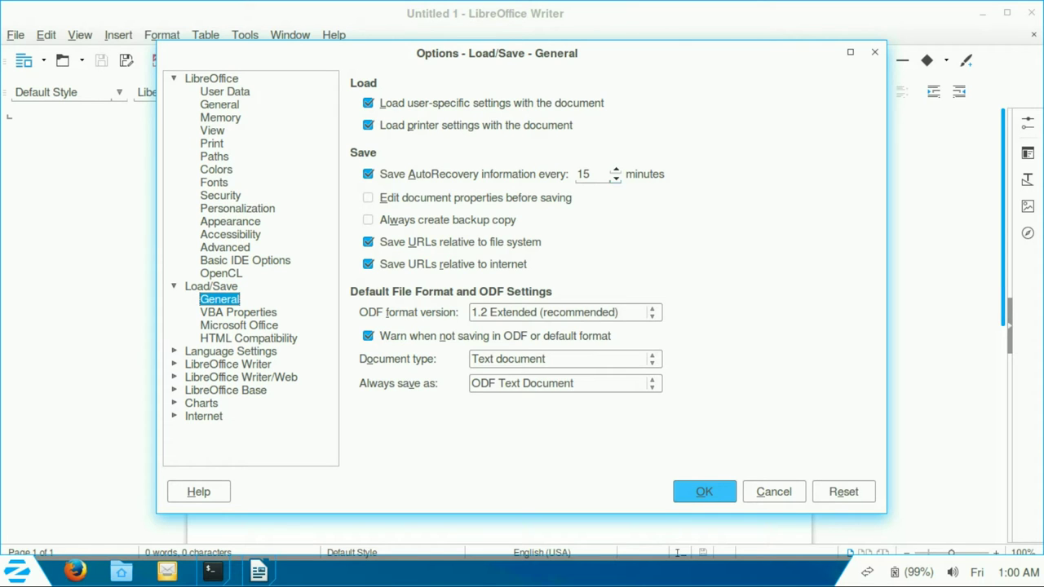
{"action": "left_click", "coordinate": [237, 208]}
{"action": "left_click", "coordinate": [742, 168]}
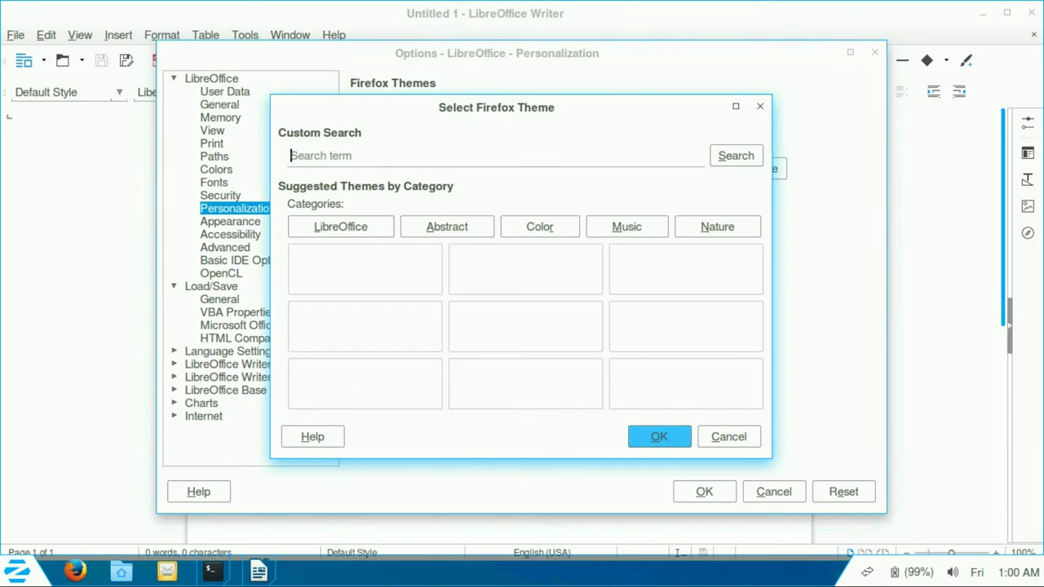
{"action": "left_click", "coordinate": [446, 227]}
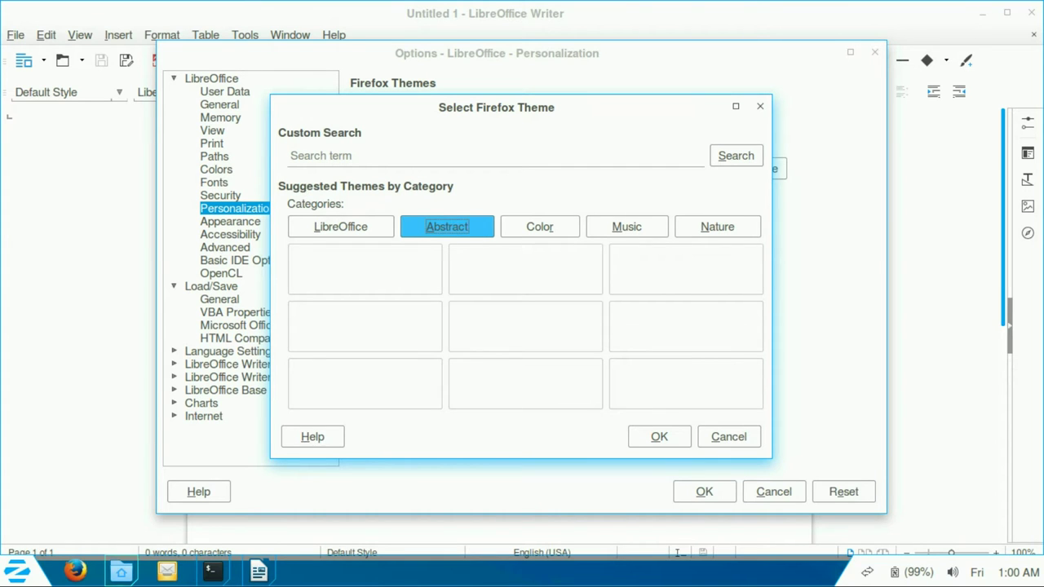
{"action": "left_click", "coordinate": [121, 571]}
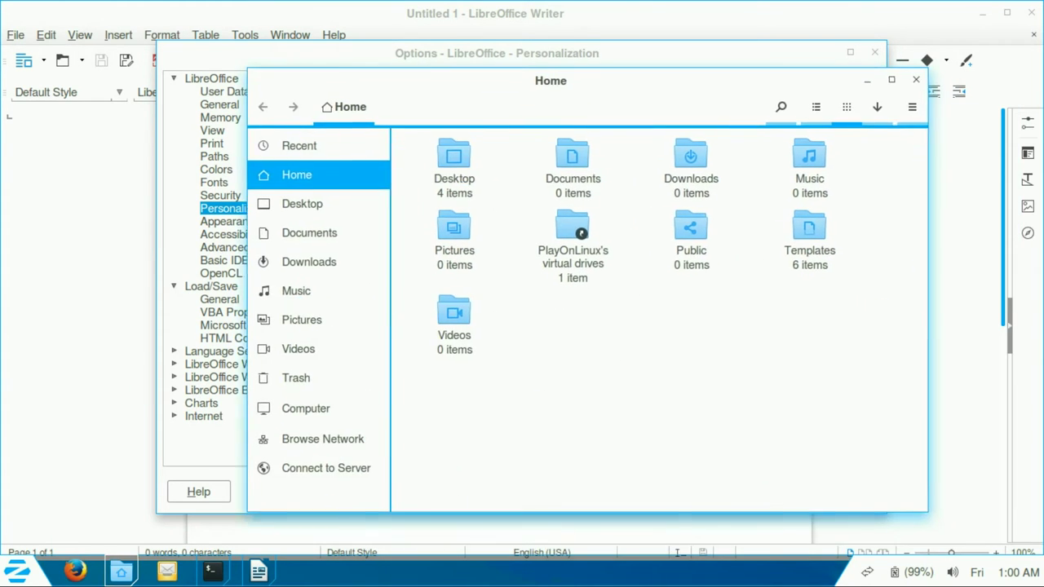
Step: Review the Documents folder's Permissions and Local Network Share properties, then close them
{"action": "right_click", "coordinate": [555, 149]}
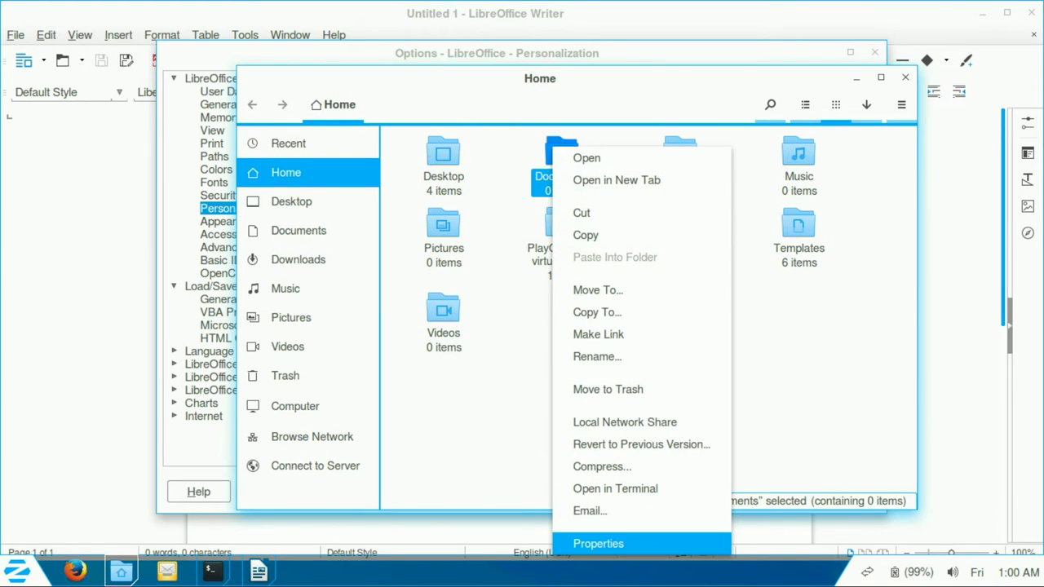
{"action": "left_click", "coordinate": [652, 543]}
{"action": "key", "text": "ctrl+Page_Down"}
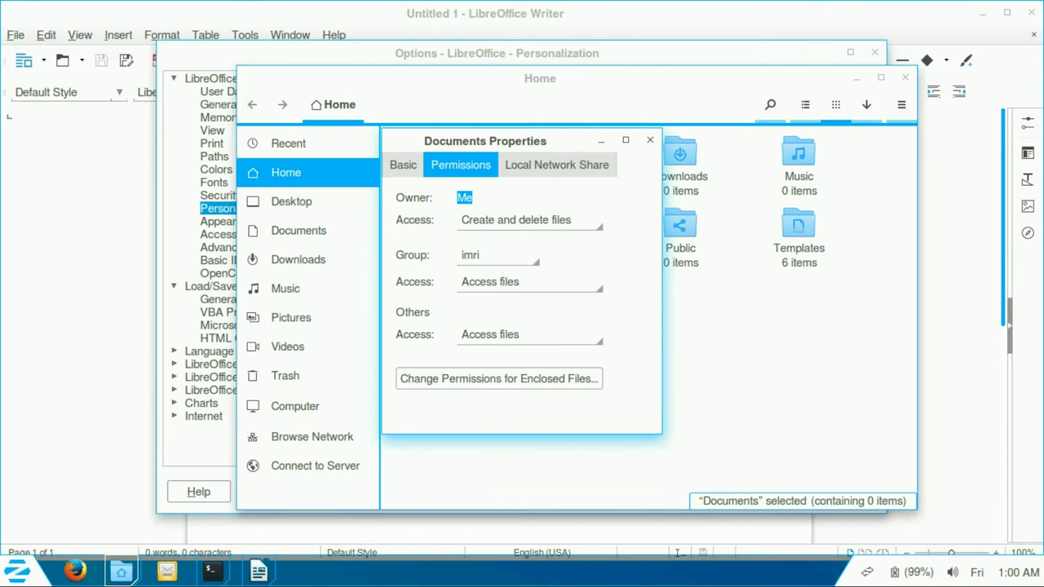
{"action": "key", "text": "ctrl+Page_Down"}
{"action": "key", "text": "Escape"}
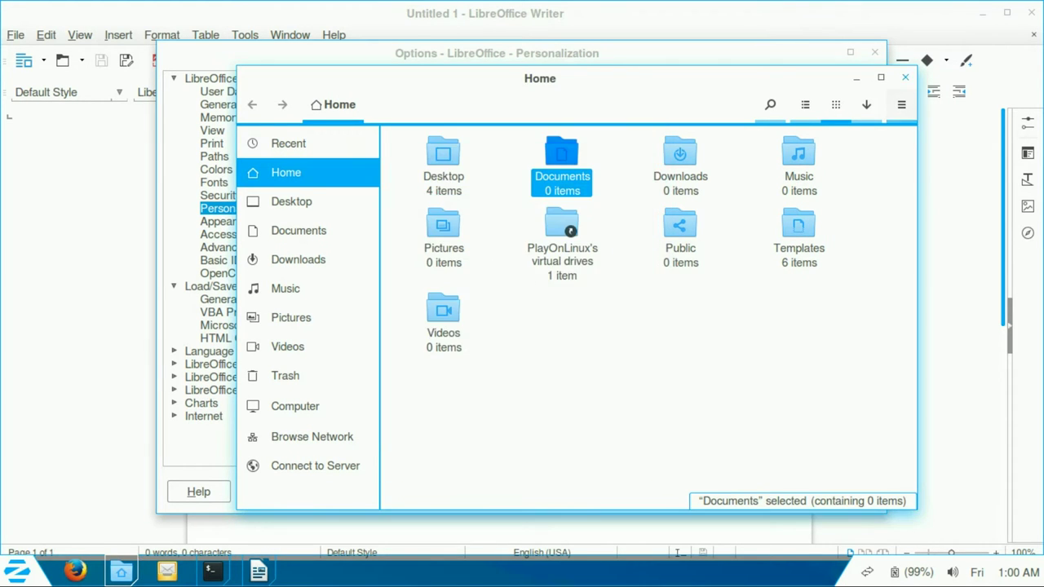
Step: Close the Firefox theme picker, the LibreOffice Options dialog and Writer
{"action": "key", "text": "alt+Tab"}
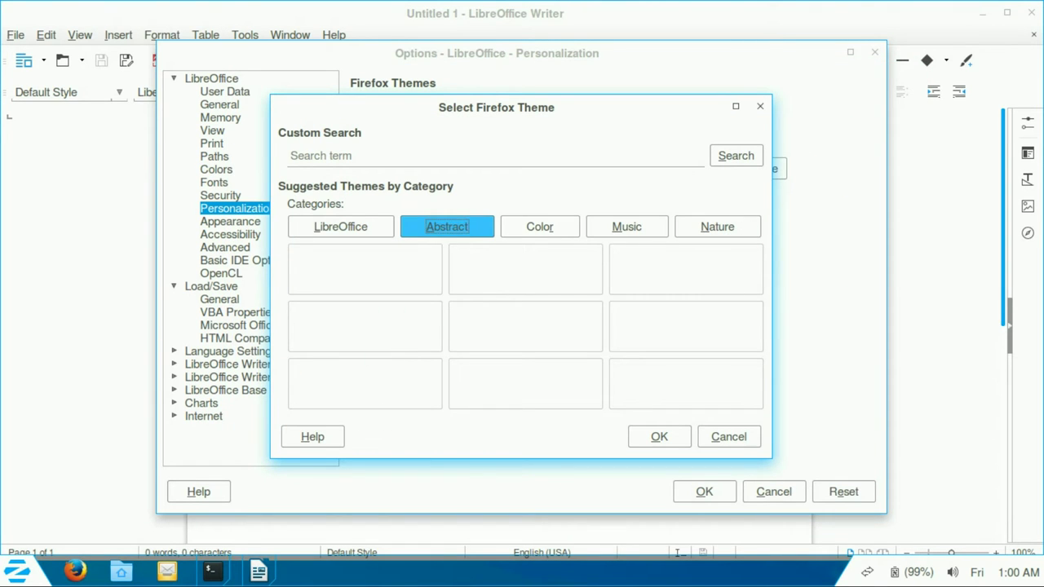
{"action": "key", "text": "Escape"}
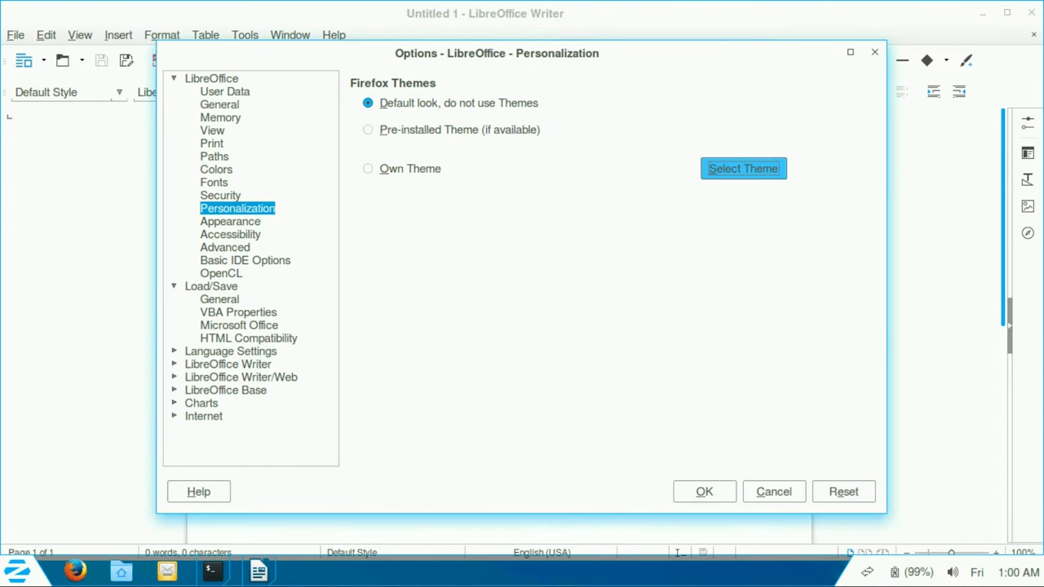
{"action": "key", "text": "Escape"}
{"action": "key", "text": "alt+F4"}
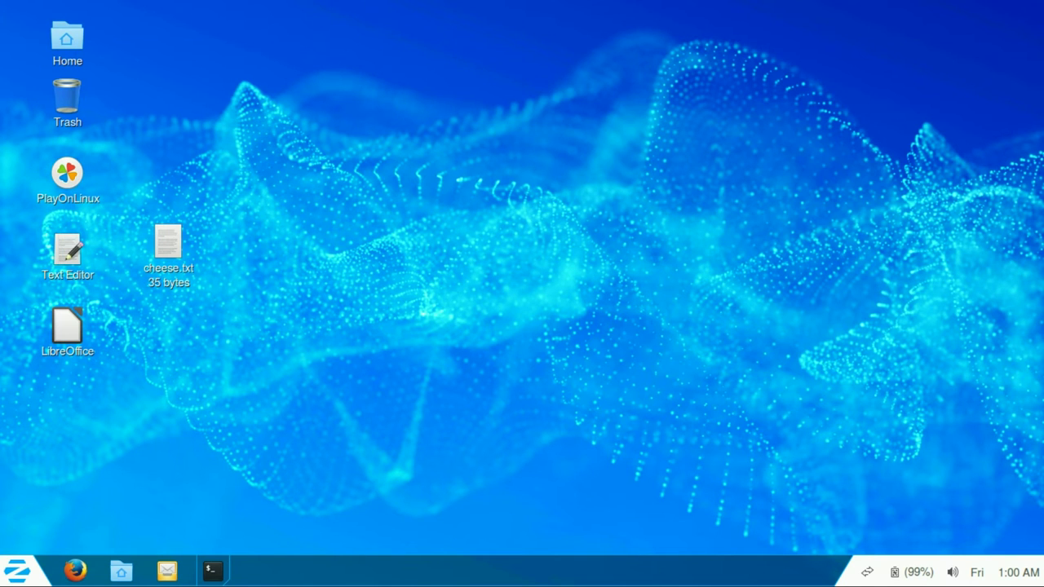
Step: Browse the Wine category of the application menu, then close it
{"action": "left_click", "coordinate": [18, 570]}
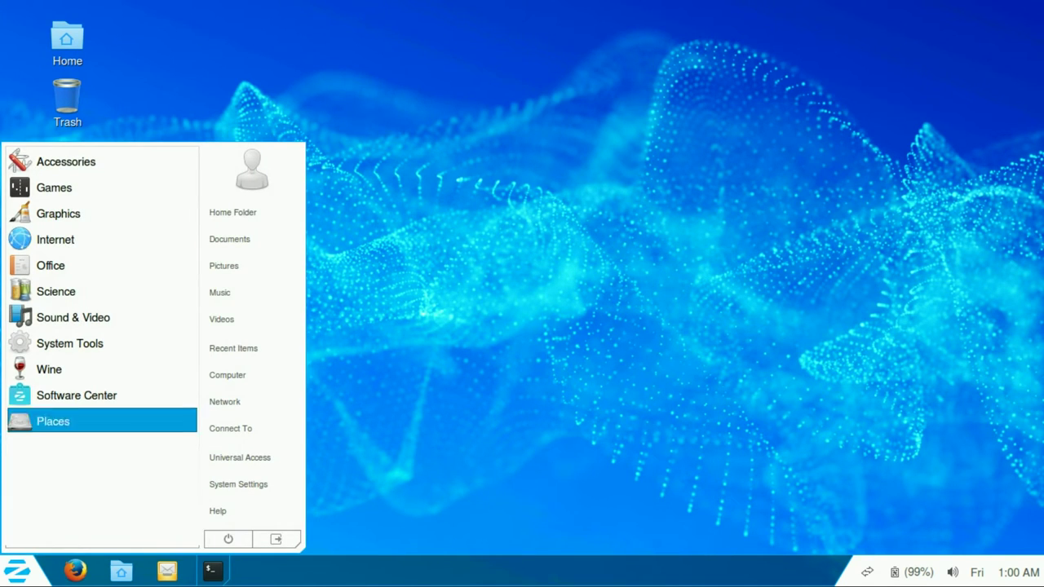
{"action": "key", "text": "Down"}
{"action": "key", "text": "Down"}
{"action": "key", "text": "Down"}
{"action": "key", "text": "Down"}
{"action": "key", "text": "Down"}
{"action": "key", "text": "Down"}
{"action": "key", "text": "Down"}
{"action": "key", "text": "Down"}
{"action": "key", "text": "Down"}
{"action": "key", "text": "Down"}
{"action": "key", "text": "Up"}
{"action": "key", "text": "Up"}
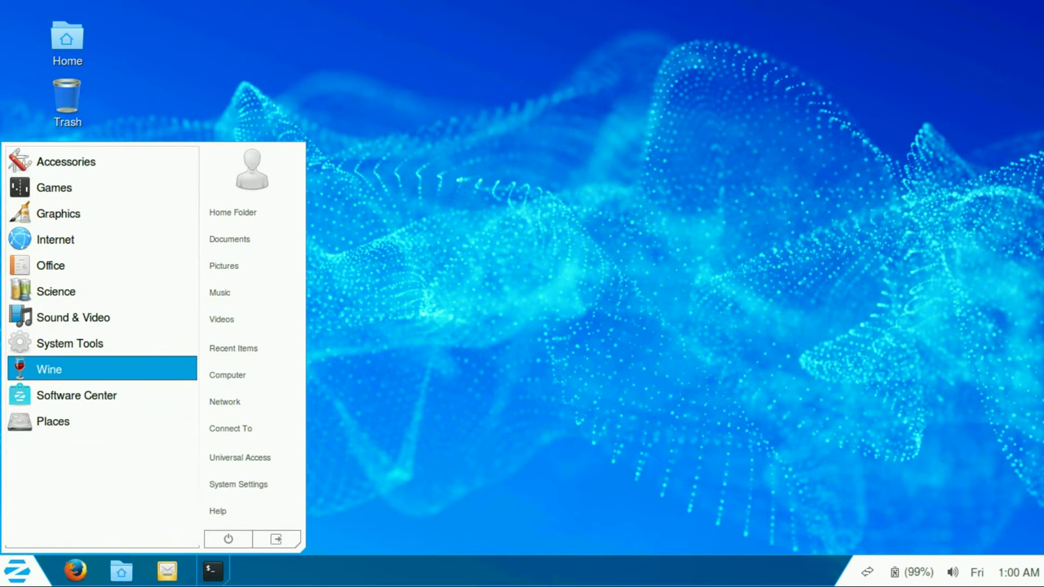
{"action": "key", "text": "Return"}
{"action": "key", "text": "Up"}
{"action": "key", "text": "Up"}
{"action": "key", "text": "Up"}
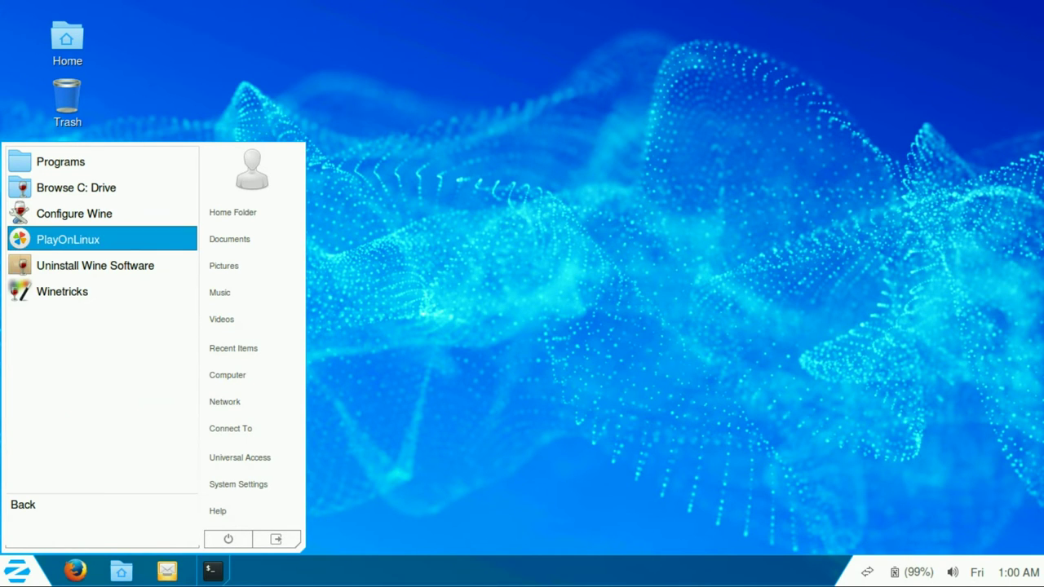
{"action": "key", "text": "Escape"}
Step: Open Wine > Programs > Accessories in the application menu to show Notepad
{"action": "left_click", "coordinate": [18, 570]}
{"action": "key", "text": "Down"}
{"action": "key", "text": "Down"}
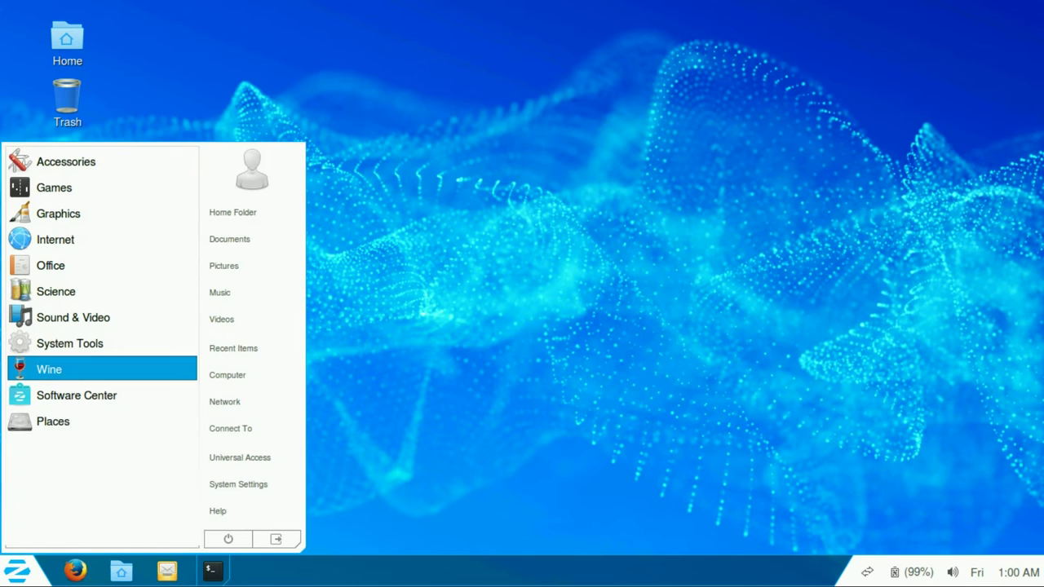
{"action": "key", "text": "Return"}
{"action": "key", "text": "Down"}
{"action": "key", "text": "Return"}
{"action": "key", "text": "Return"}
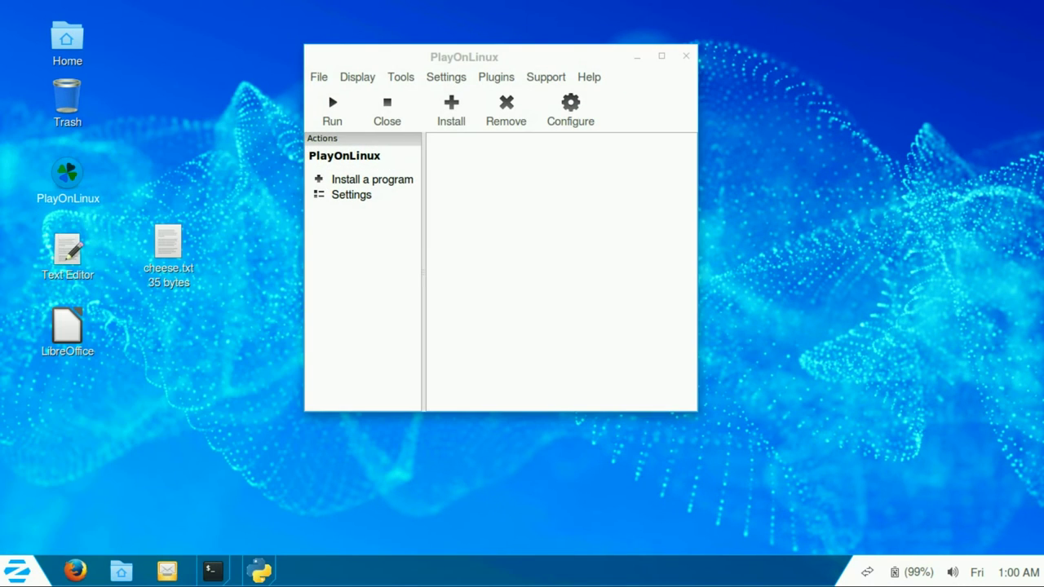
{"action": "left_click", "coordinate": [18, 570]}
Step: Open PlayOnLinux's configuration window and close it again
{"action": "key", "text": "Down"}
{"action": "key", "text": "Down"}
{"action": "key", "text": "Down"}
{"action": "key", "text": "Down"}
{"action": "key", "text": "Return"}
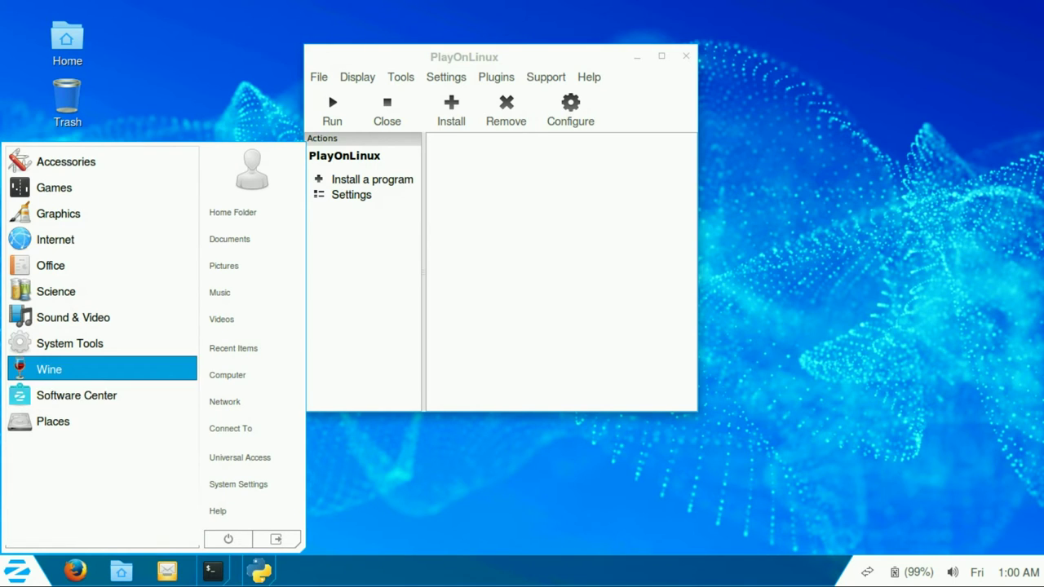
{"action": "key", "text": "Up"}
{"action": "key", "text": "Return"}
{"action": "key", "text": "Return"}
{"action": "key", "text": "Down"}
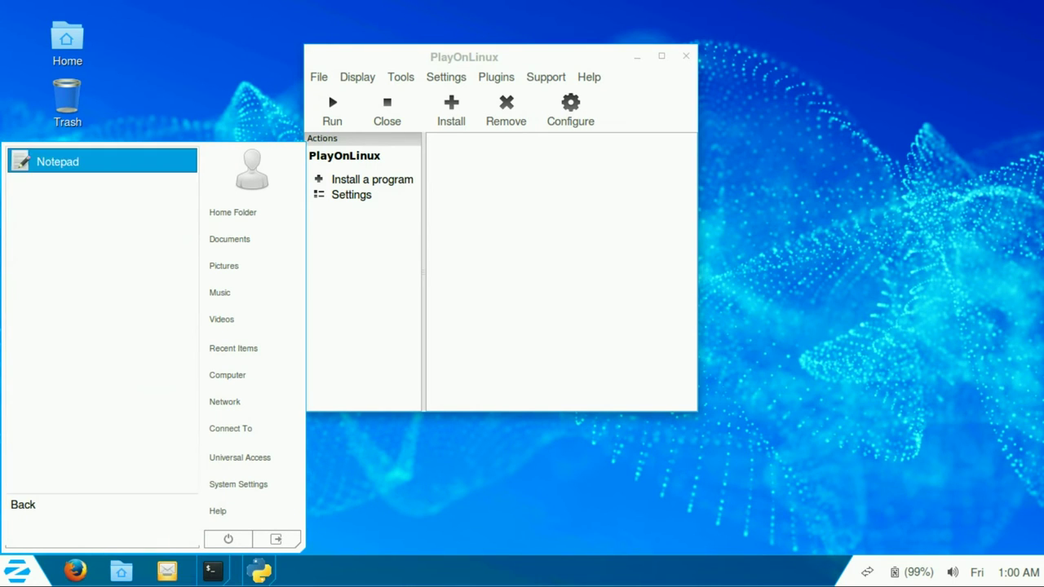
{"action": "key", "text": "Return"}
{"action": "key", "text": "Right"}
{"action": "key", "text": "Right"}
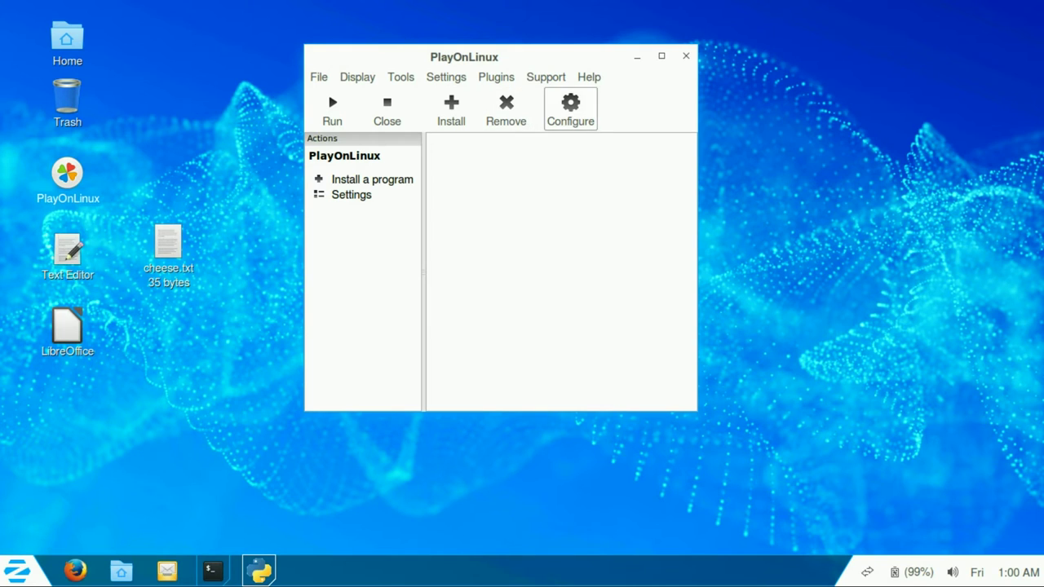
{"action": "key", "text": "Return"}
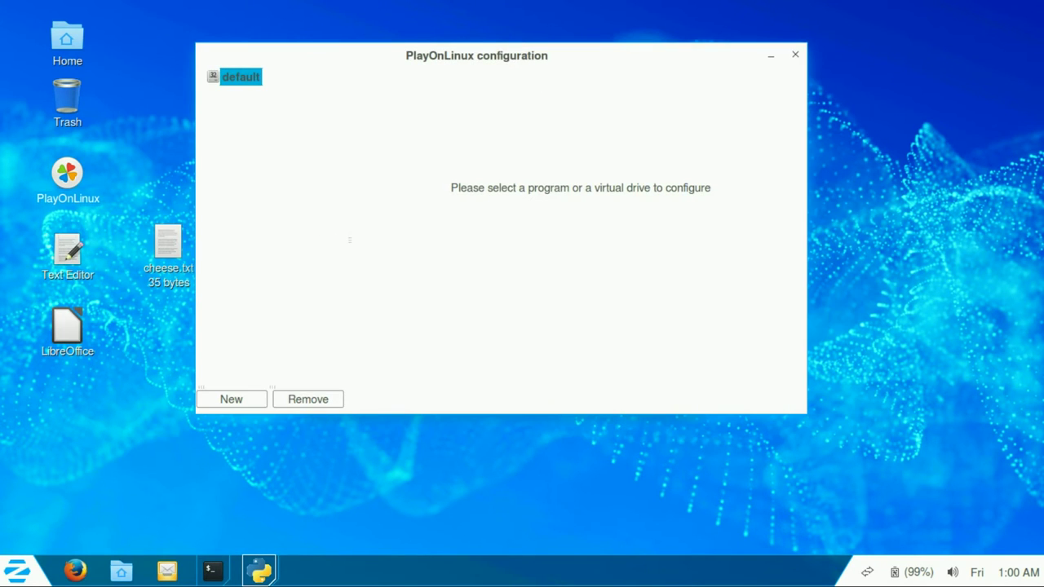
{"action": "key", "text": "alt+F4"}
Step: Search the install catalogue for 'league' and select League Of Legends
{"action": "key", "text": "Right"}
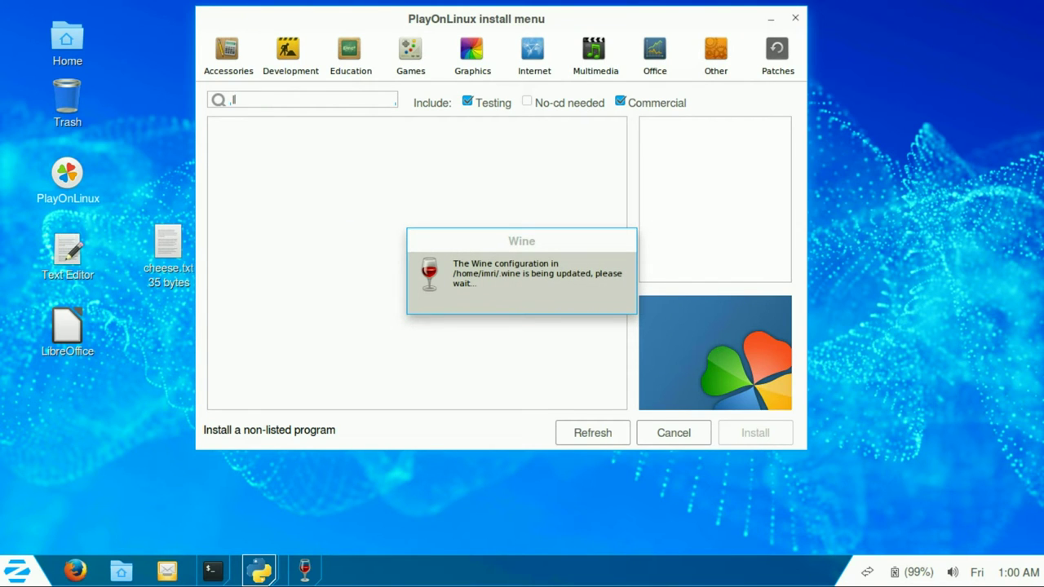
{"action": "type", "text": "leagye"}
{"action": "key", "text": "ctrl+a"}
{"action": "type", "text": "league"}
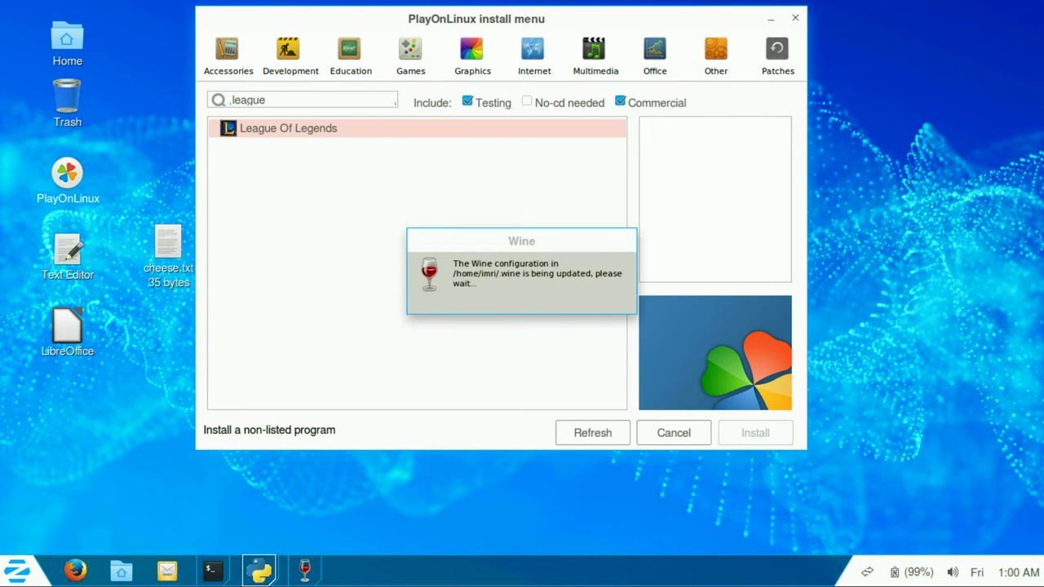
{"action": "left_click", "coordinate": [288, 128]}
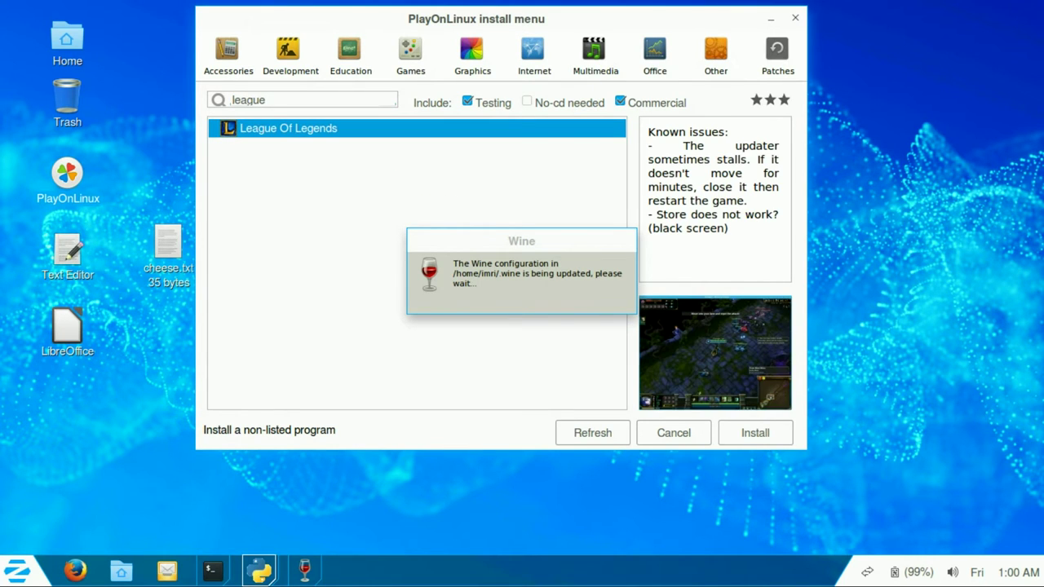
{"action": "left_click_drag", "start_coordinate": [651, 241], "coordinate": [687, 147]}
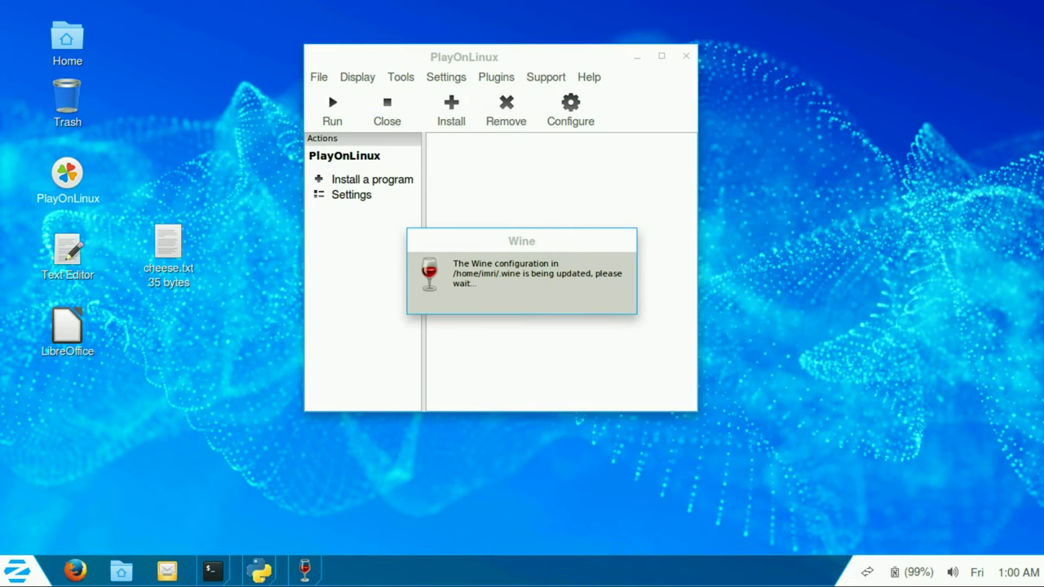
Step: Exit PlayOnLinux via File > Exit and confirm closing all windows
{"action": "key", "text": "alt+f"}
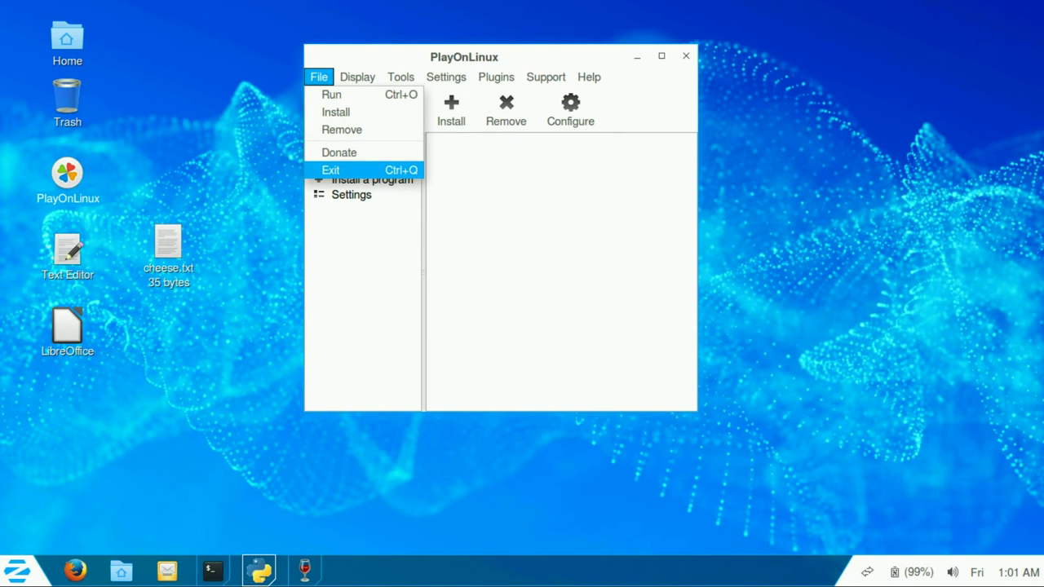
{"action": "key", "text": "Return"}
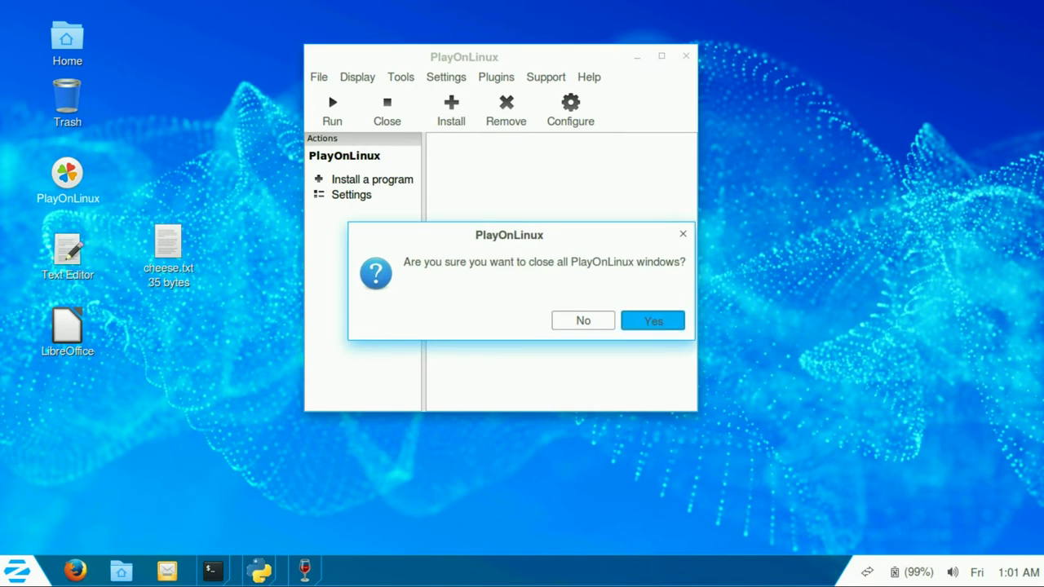
{"action": "key", "text": "Return"}
{"action": "left_click", "coordinate": [16, 571]}
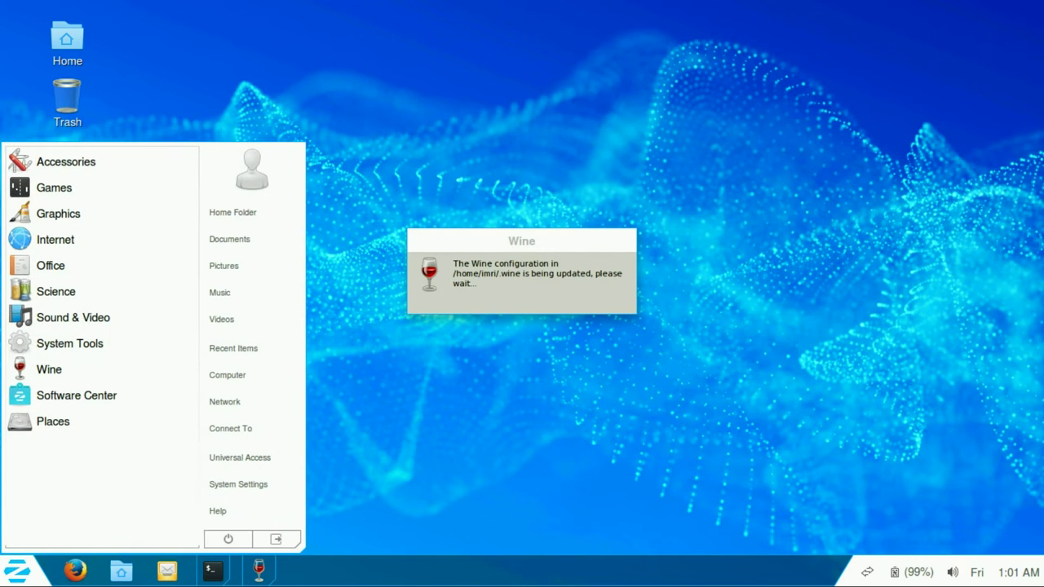
Step: Open Wine Notepad on a blank Untitled document, then close it
{"action": "left_click", "coordinate": [73, 317]}
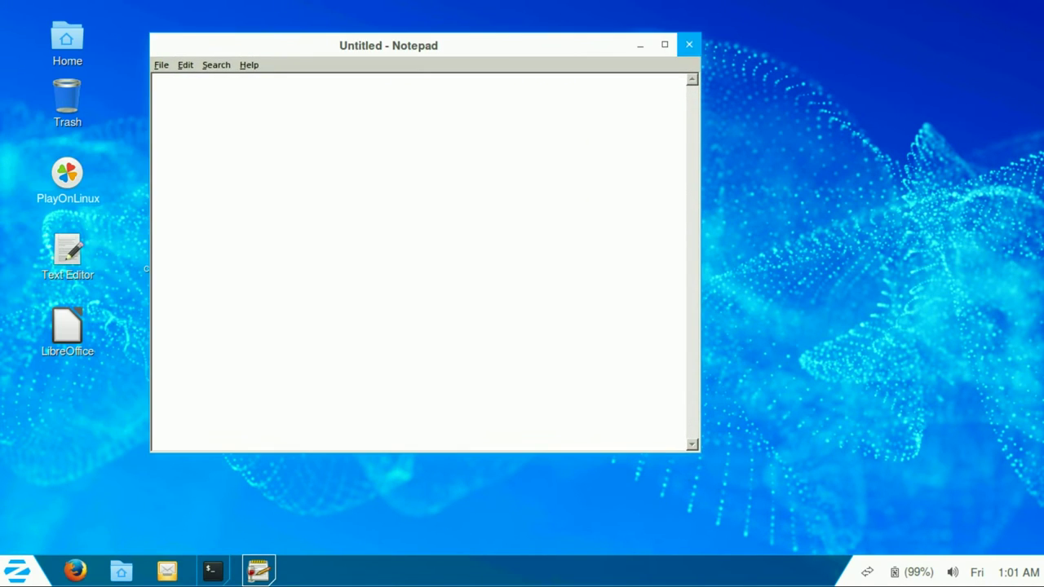
{"action": "left_click", "coordinate": [689, 42]}
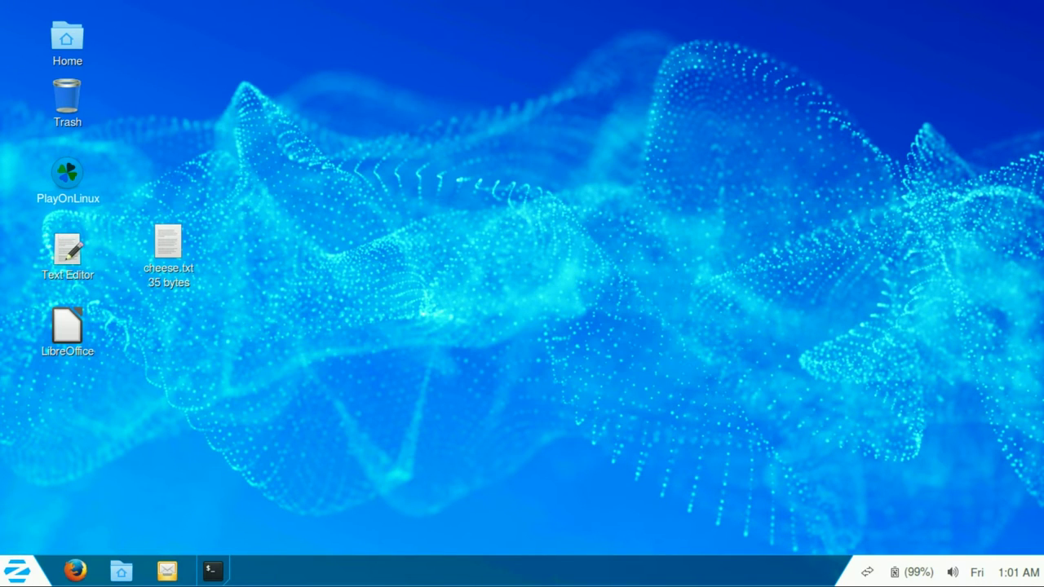
{"action": "left_click", "coordinate": [18, 570]}
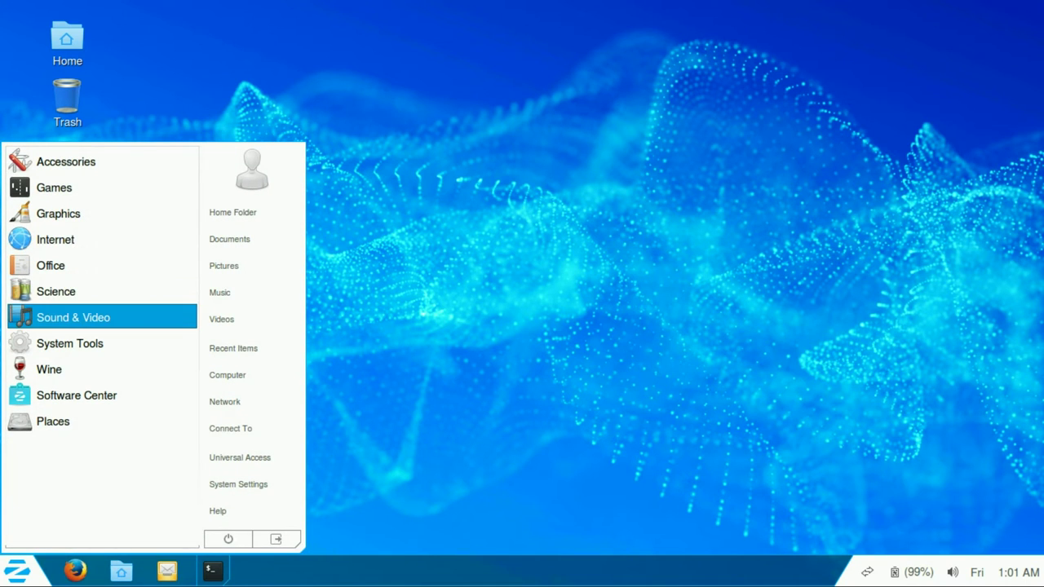
Step: Launch Parole Media Player and OpenShot Video Editor from the Sound & Video menu
{"action": "key", "text": "Return"}
{"action": "key", "text": "Up"}
{"action": "key", "text": "Up"}
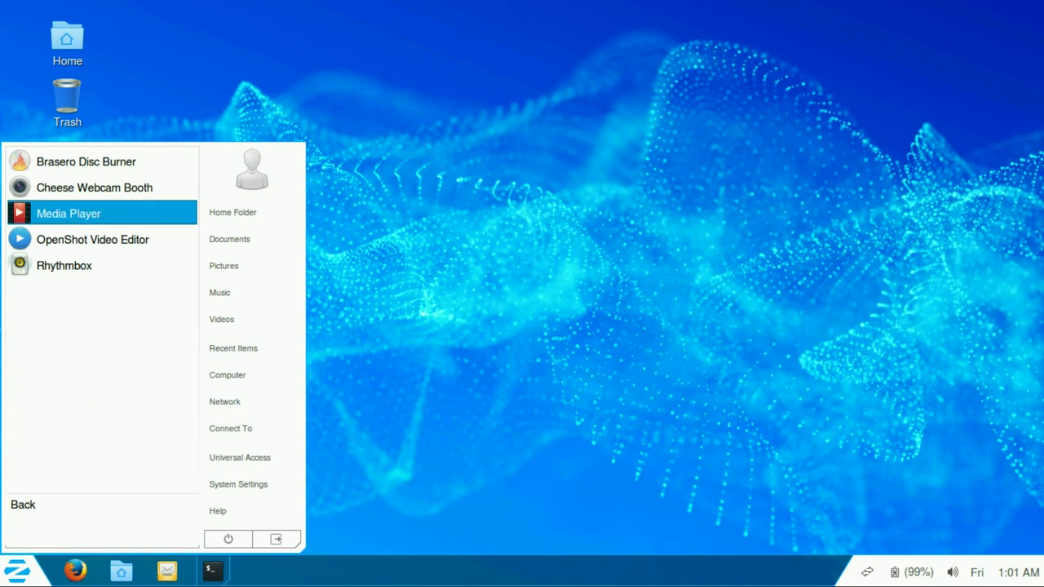
{"action": "key", "text": "Return"}
{"action": "left_click", "coordinate": [18, 570]}
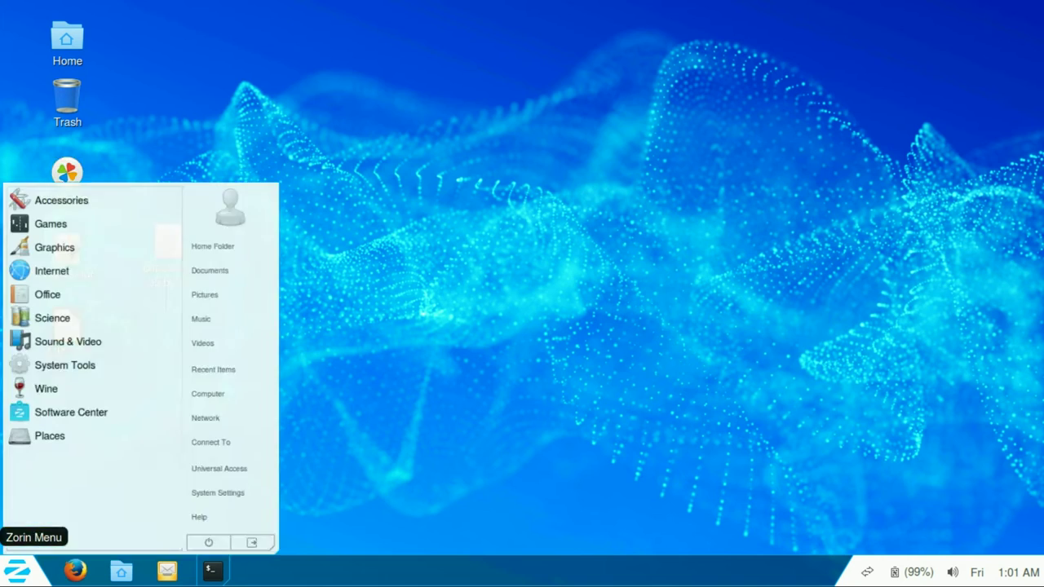
{"action": "key", "text": "Down"}
{"action": "key", "text": "Down"}
{"action": "key", "text": "Down"}
{"action": "key", "text": "Down"}
{"action": "key", "text": "Down"}
{"action": "key", "text": "Down"}
{"action": "key", "text": "Down"}
{"action": "key", "text": "Return"}
{"action": "key", "text": "Up"}
{"action": "key", "text": "Up"}
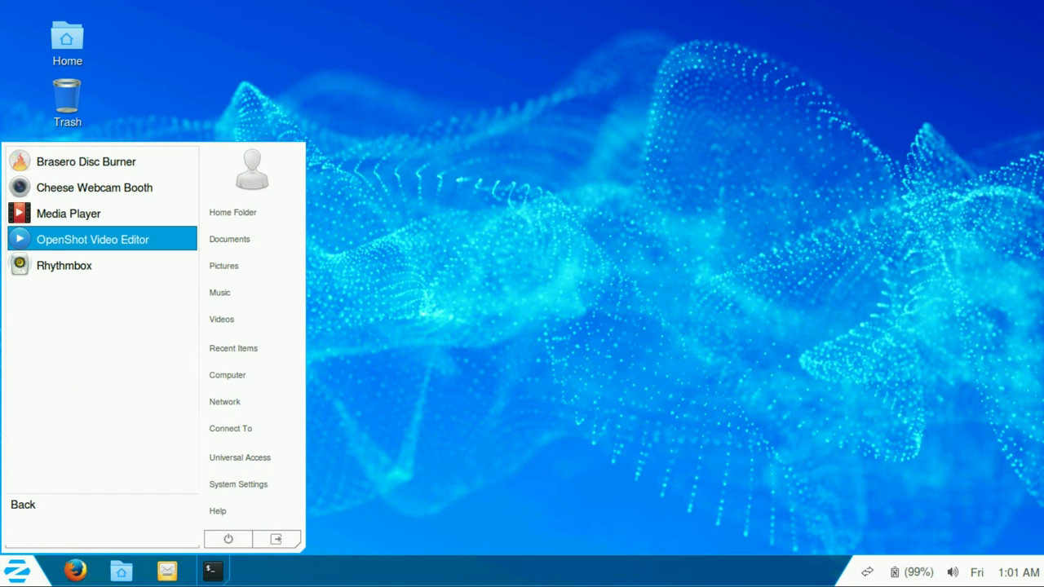
{"action": "key", "text": "Return"}
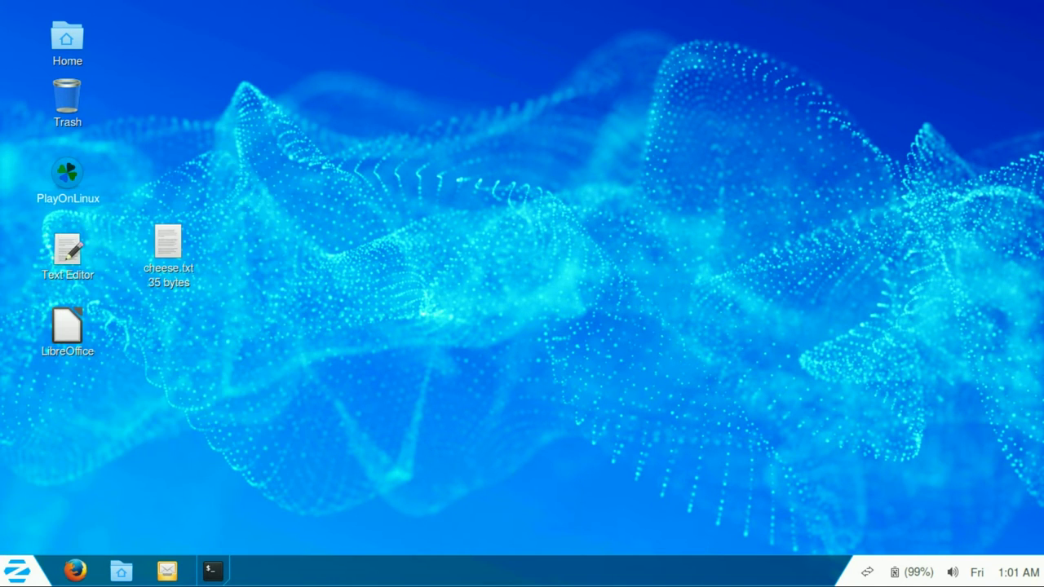
Step: Browse the application menu categories, then switch back to the open applications
{"action": "left_click", "coordinate": [18, 570]}
{"action": "key", "text": "Down"}
{"action": "key", "text": "Down"}
{"action": "key", "text": "Down"}
{"action": "key", "text": "Down"}
{"action": "key", "text": "Down"}
{"action": "key", "text": "Down"}
{"action": "key", "text": "Down"}
{"action": "key", "text": "Down"}
{"action": "key", "text": "Up"}
{"action": "key", "text": "Down"}
{"action": "key", "text": "Return"}
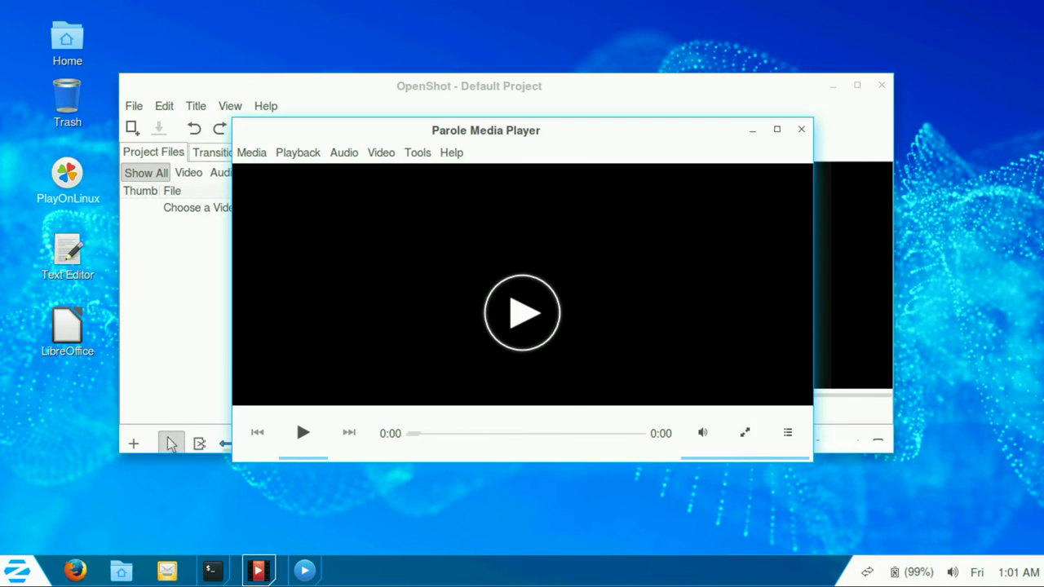
{"action": "key", "text": "alt+Tab"}
Step: View Parole's Help > About dialog, close it, and quit Parole Media Player
{"action": "key", "text": "alt+h"}
{"action": "key", "text": "Down"}
{"action": "key", "text": "Down"}
{"action": "key", "text": "Return"}
{"action": "key", "text": "Return"}
{"action": "key", "text": "alt+m"}
{"action": "key", "text": "Down"}
{"action": "key", "text": "Down"}
{"action": "key", "text": "Down"}
{"action": "key", "text": "Return"}
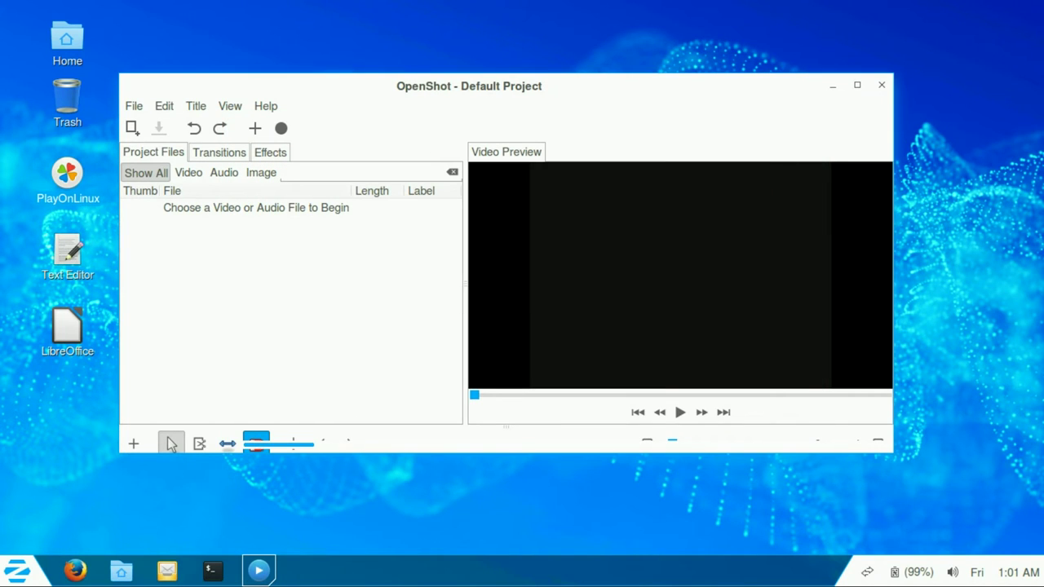
Step: View OpenShot's Help > About dialog, close it, and pick Quit from File
{"action": "key", "text": "alt+h"}
{"action": "key", "text": "Up"}
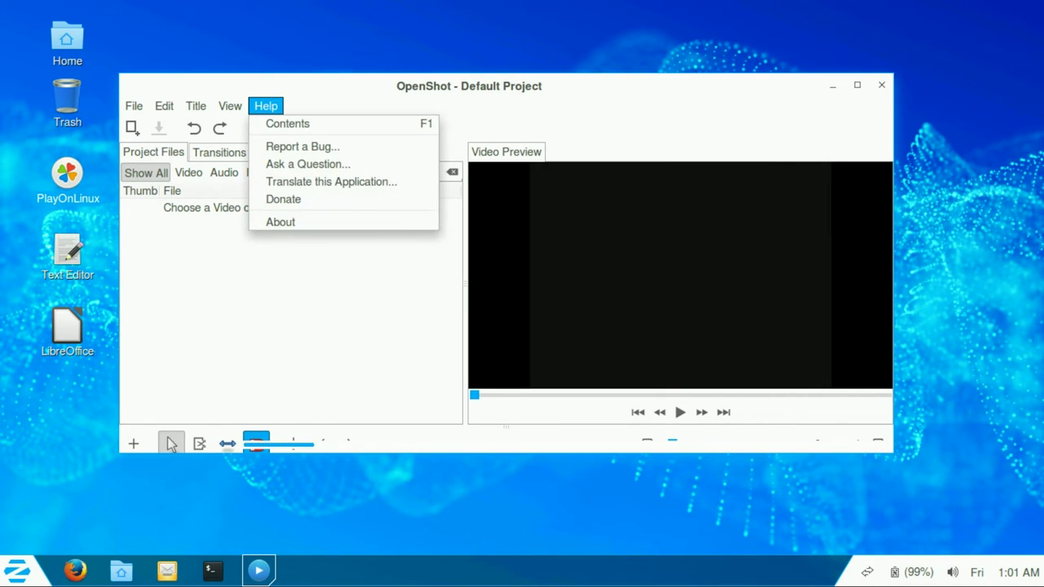
{"action": "key", "text": "Return"}
{"action": "key", "text": "Return"}
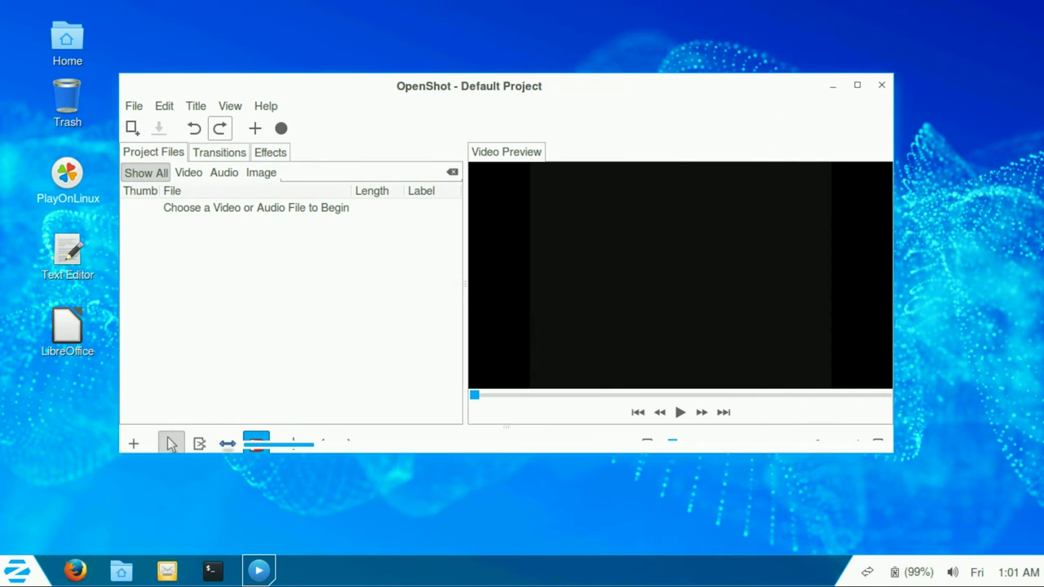
{"action": "key", "text": "alt+f"}
{"action": "key", "text": "Up"}
Step: Quit OpenShot and open Zorin Menu > System Tools > Administration
{"action": "key", "text": "Return"}
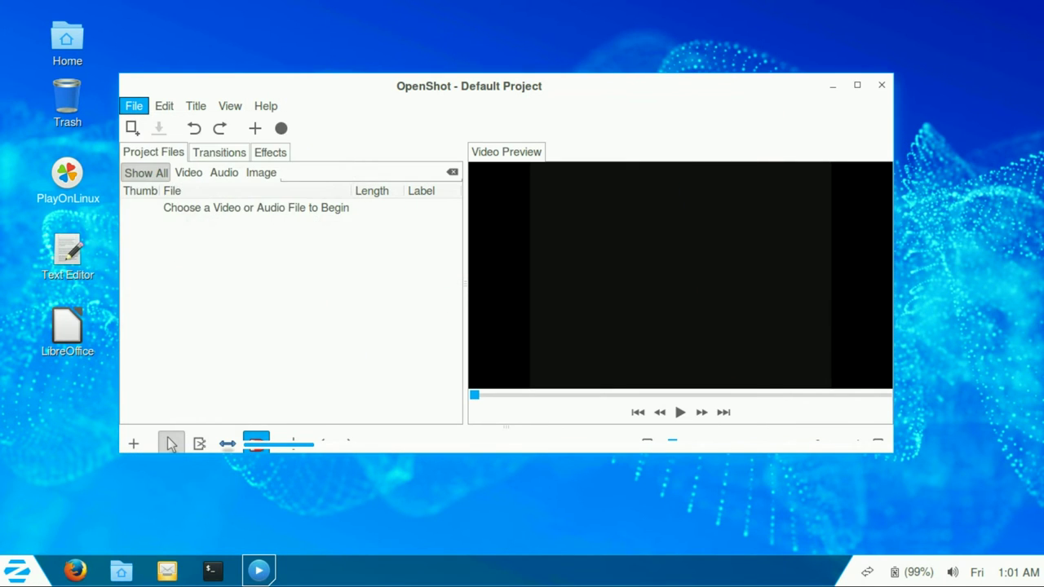
{"action": "key", "text": "super"}
{"action": "key", "text": "Up"}
{"action": "key", "text": "Up"}
{"action": "key", "text": "Up"}
{"action": "key", "text": "Return"}
{"action": "key", "text": "Up"}
{"action": "key", "text": "Up"}
{"action": "key", "text": "Up"}
{"action": "key", "text": "Return"}
{"action": "key", "text": "Down"}
{"action": "key", "text": "Down"}
{"action": "key", "text": "Down"}
{"action": "key", "text": "Down"}
{"action": "key", "text": "Down"}
{"action": "key", "text": "Down"}
{"action": "key", "text": "Down"}
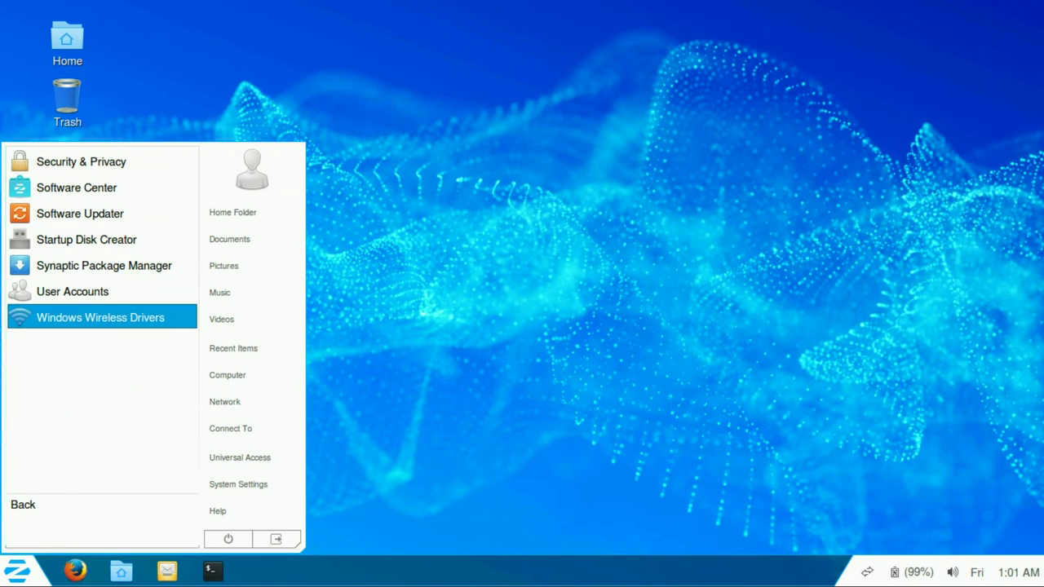
Step: Arrow through the Administration tools, then go Back to the System Tools list
{"action": "key", "text": "Up"}
{"action": "key", "text": "Up"}
{"action": "key", "text": "Up"}
{"action": "key", "text": "Up"}
{"action": "key", "text": "Up"}
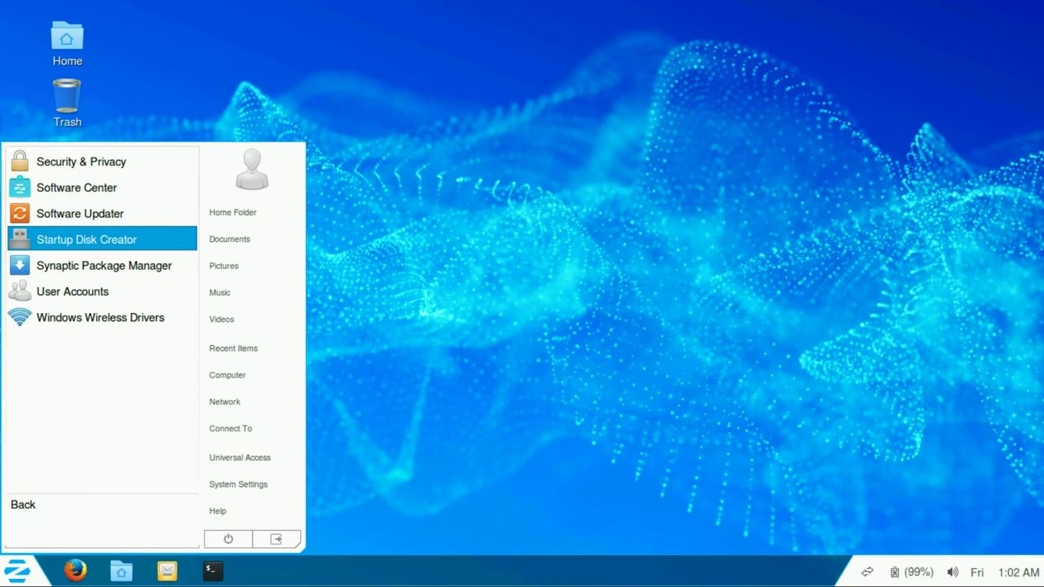
{"action": "key", "text": "Up"}
{"action": "key", "text": "Up"}
{"action": "key", "text": "Down"}
{"action": "key", "text": "Return"}
{"action": "key", "text": "Up"}
{"action": "key", "text": "Up"}
{"action": "key", "text": "Up"}
{"action": "key", "text": "Up"}
{"action": "key", "text": "Up"}
{"action": "key", "text": "Up"}
{"action": "key", "text": "Up"}
{"action": "key", "text": "Up"}
{"action": "key", "text": "Up"}
{"action": "key", "text": "Up"}
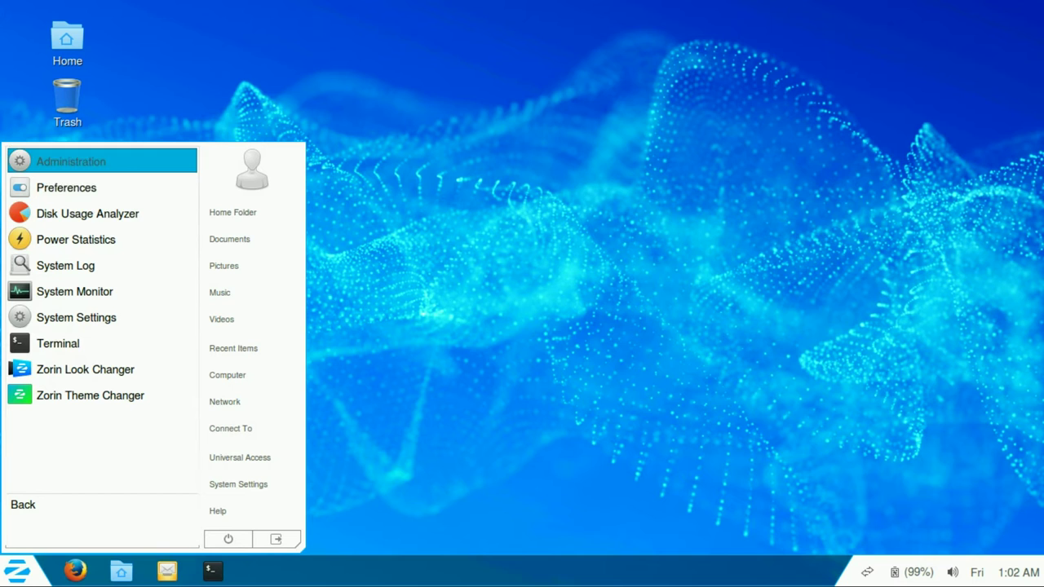
{"action": "key", "text": "Down"}
{"action": "key", "text": "Down"}
{"action": "key", "text": "Down"}
{"action": "key", "text": "Down"}
{"action": "key", "text": "Down"}
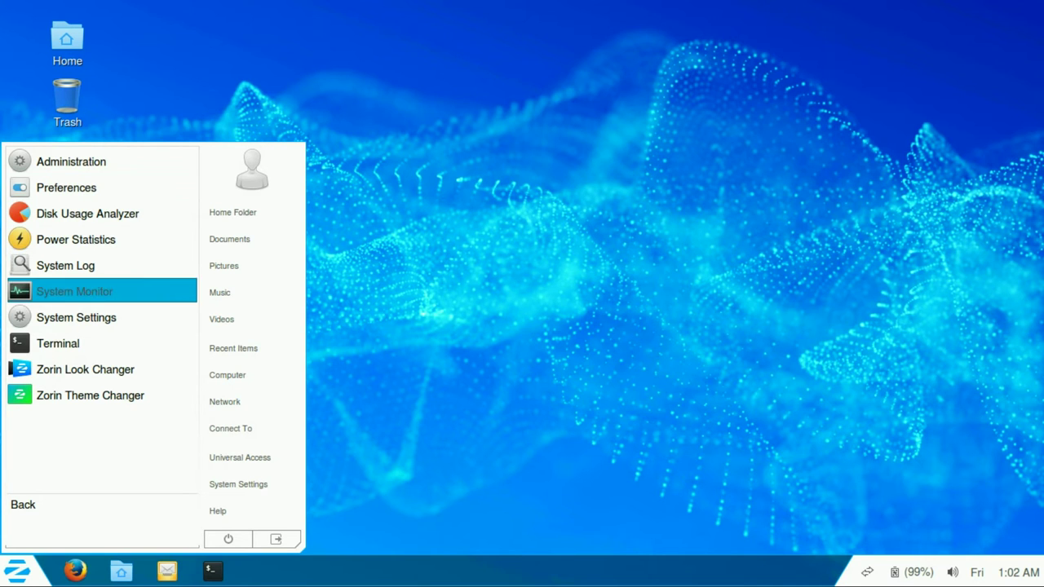
Step: Launch System Monitor and maximize its window
{"action": "key", "text": "Escape"}
{"action": "key", "text": "super"}
{"action": "key", "text": "Up"}
{"action": "key", "text": "Up"}
{"action": "key", "text": "Up"}
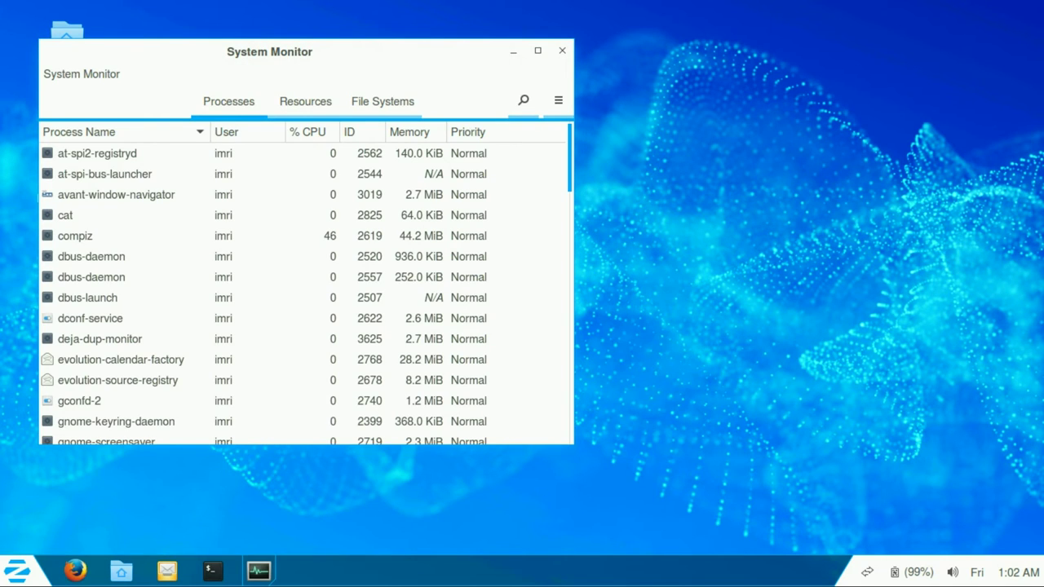
{"action": "left_click", "coordinate": [537, 51]}
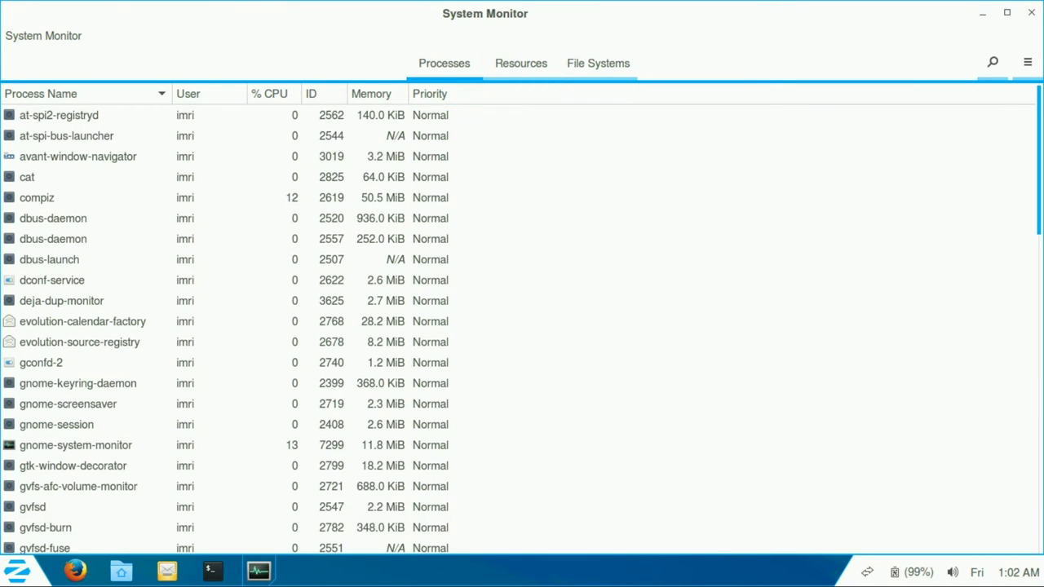
Step: Quit System Monitor from its app menu and reopen the Zorin Menu
{"action": "key", "text": "F10"}
{"action": "key", "text": "Up"}
{"action": "key", "text": "Return"}
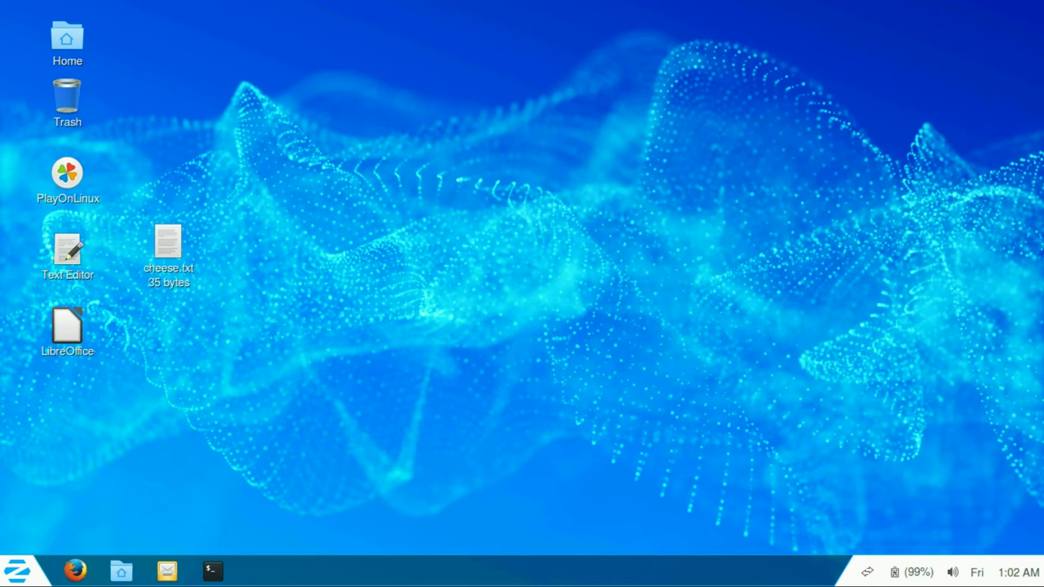
{"action": "key", "text": "super"}
{"action": "key", "text": "Up"}
{"action": "key", "text": "Up"}
{"action": "key", "text": "Up"}
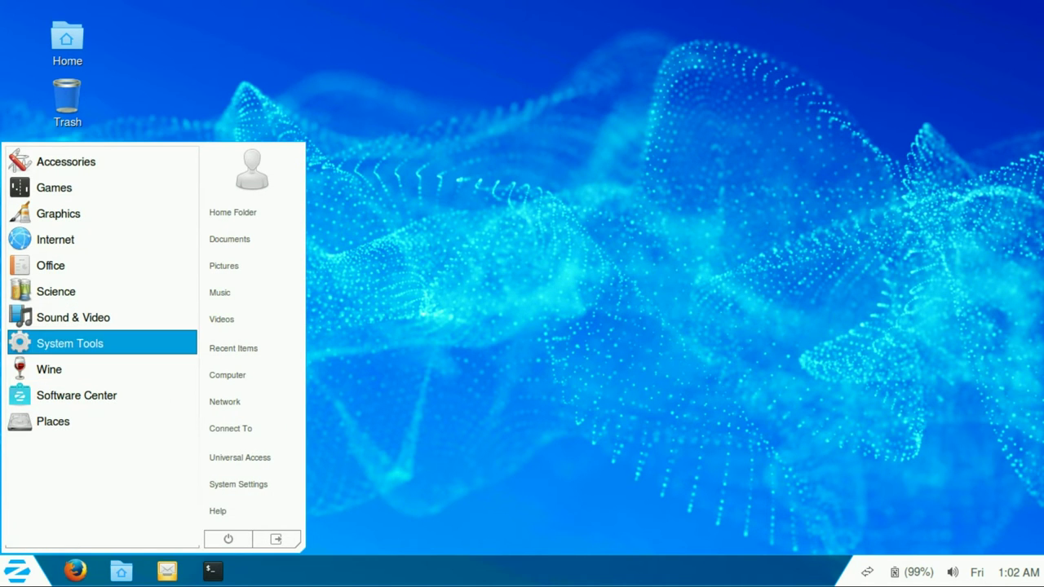
Step: Launch Zorin Look Changer from System Tools and apply the Windows XP look
{"action": "key", "text": "Right"}
{"action": "key", "text": "Down"}
{"action": "key", "text": "Down"}
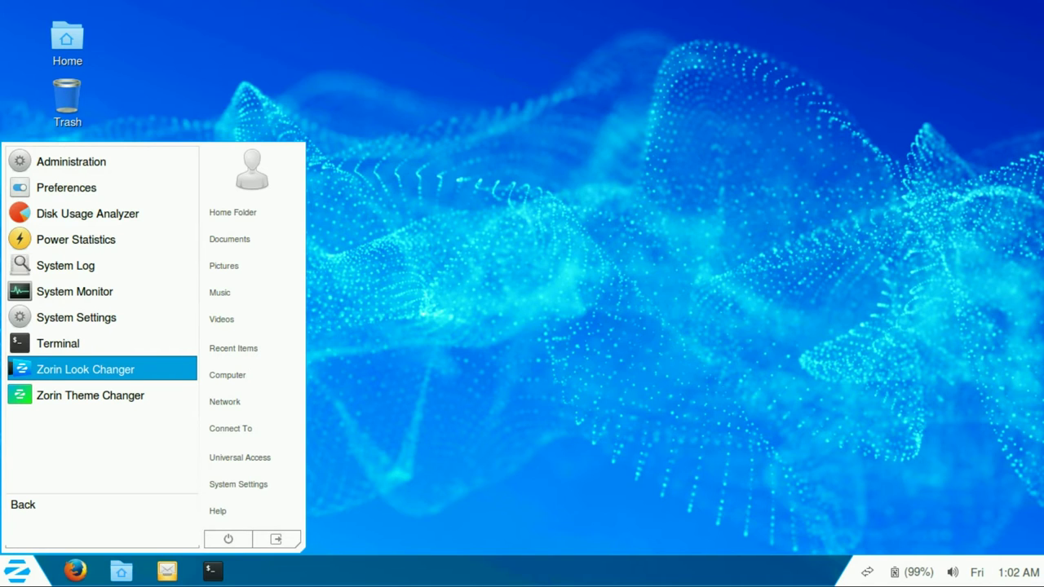
{"action": "key", "text": "Return"}
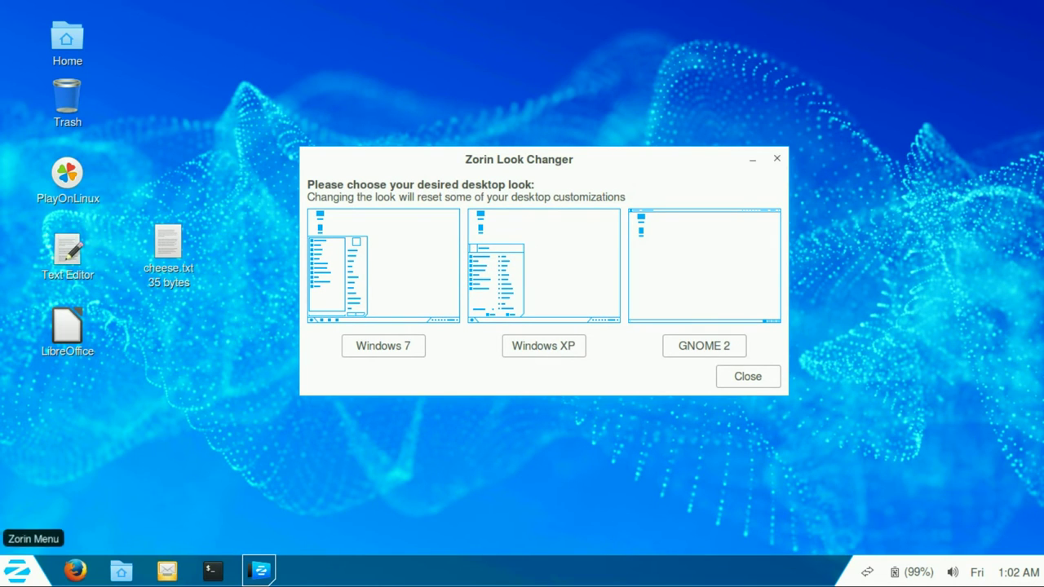
{"action": "left_click", "coordinate": [16, 571]}
{"action": "key", "text": "Escape"}
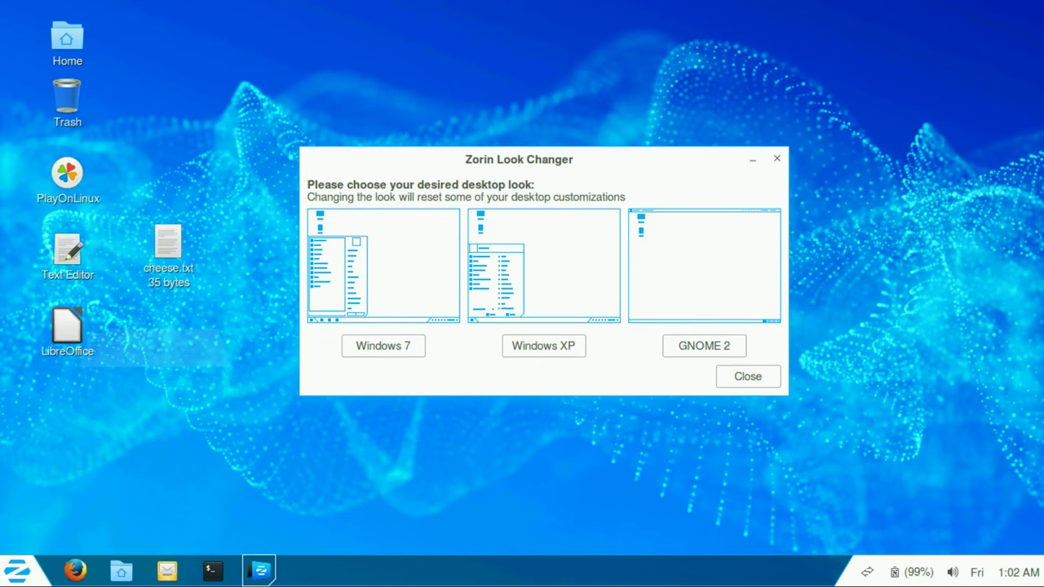
{"action": "key", "text": "Tab"}
{"action": "key", "text": "Return"}
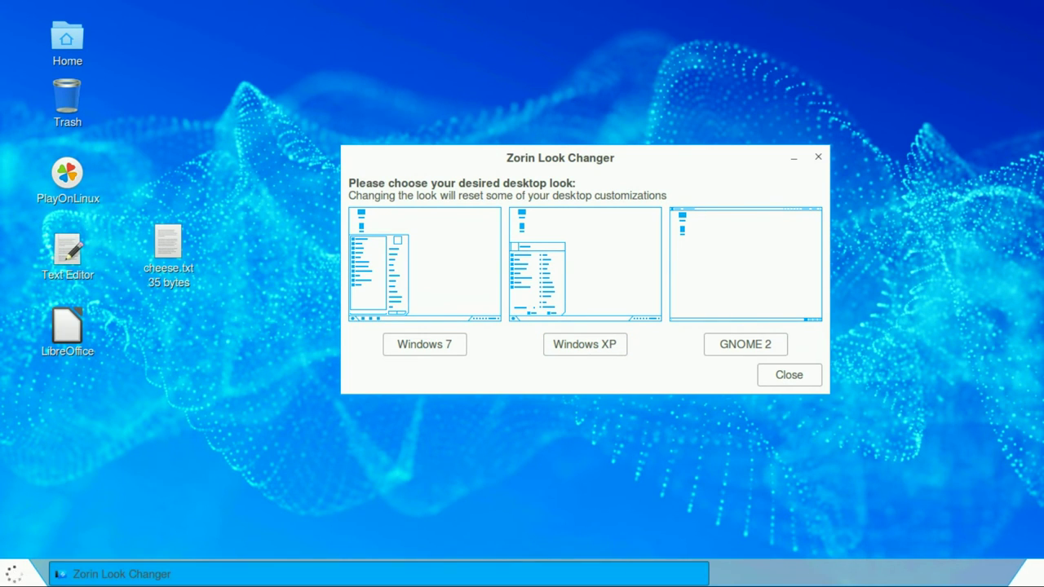
Step: Open Text Editor from the desktop, browse All Applications, then apply the GNOME 2 look
{"action": "double_click", "coordinate": [68, 249]}
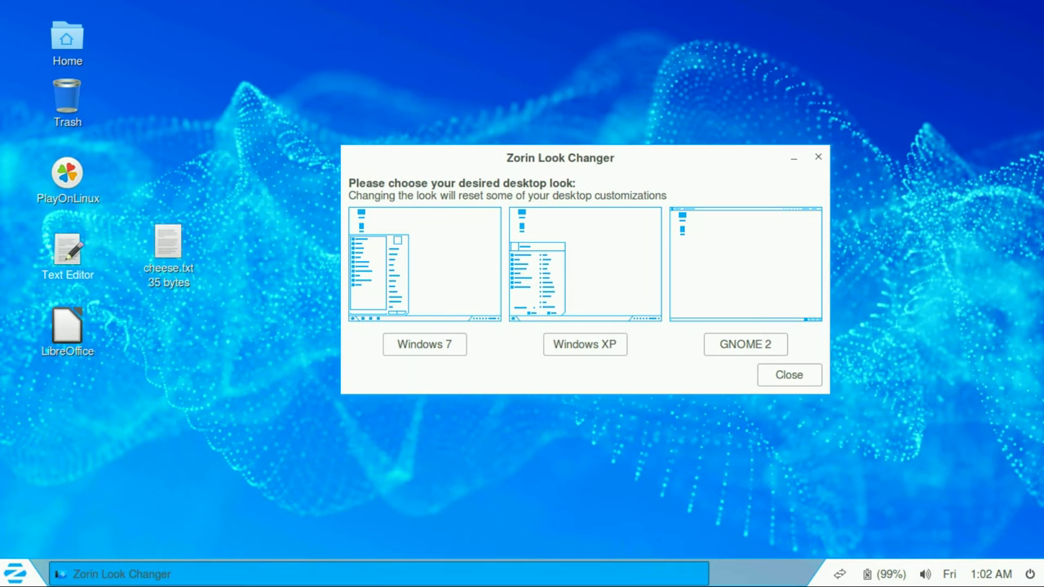
{"action": "left_click", "coordinate": [14, 573]}
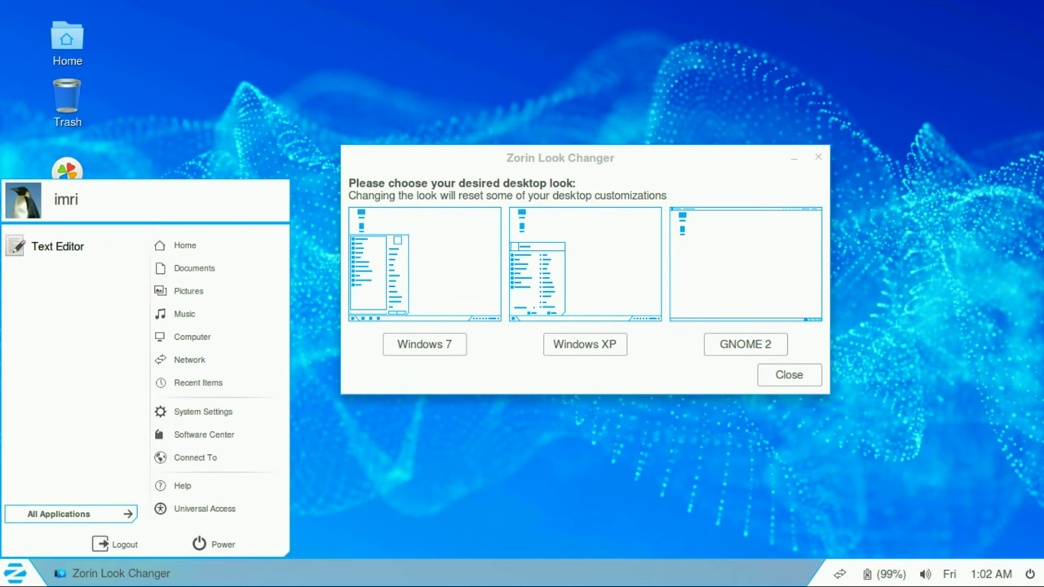
{"action": "left_click", "coordinate": [59, 514]}
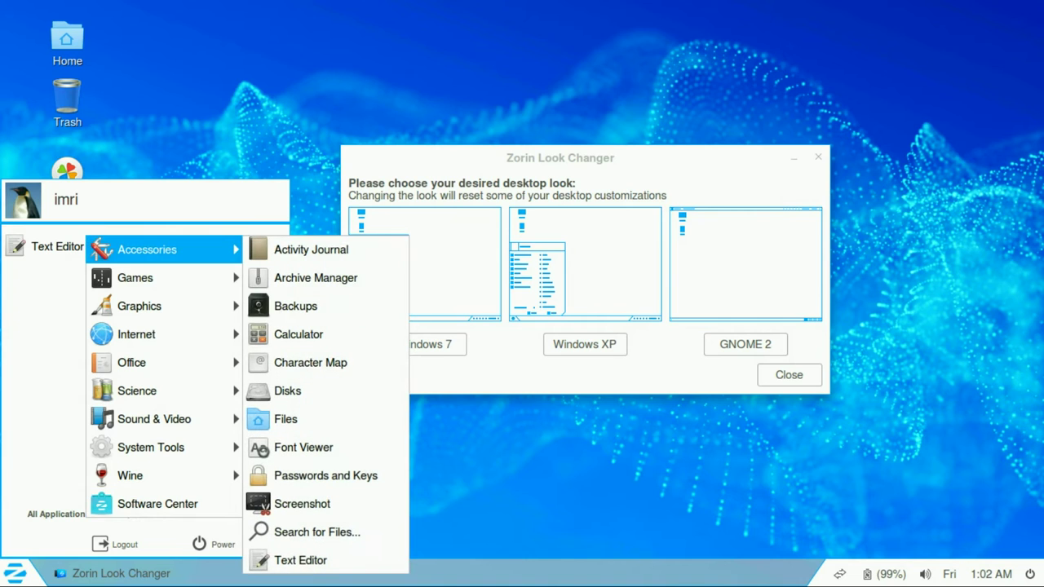
{"action": "mouse_move", "coordinate": [163, 277]}
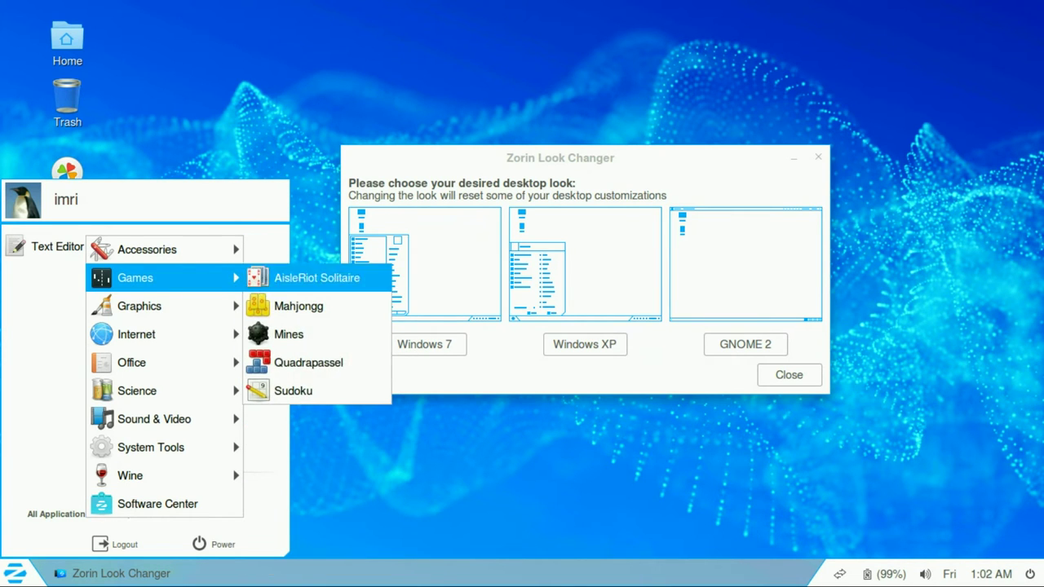
{"action": "key", "text": "Escape"}
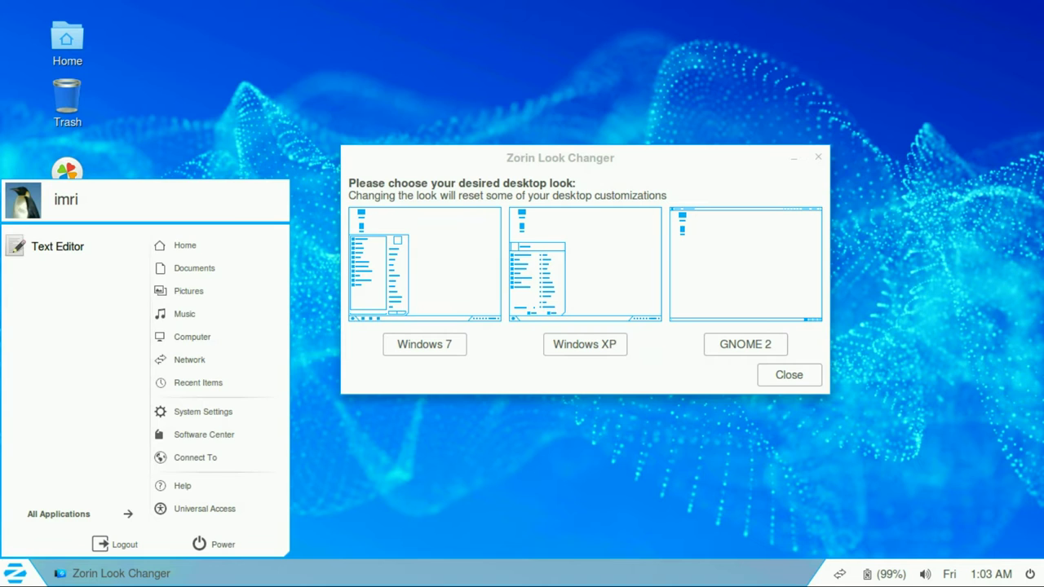
{"action": "left_click", "coordinate": [745, 344]}
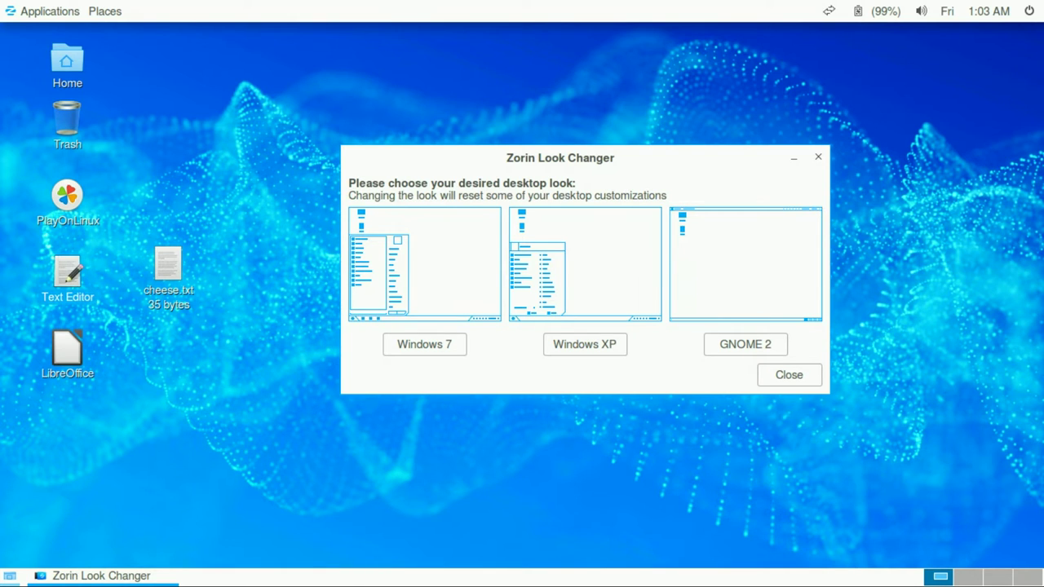
Step: Browse the GNOME 2 Applications menu categories down to Software Center
{"action": "key", "text": "alt+F1"}
{"action": "key", "text": "Right"}
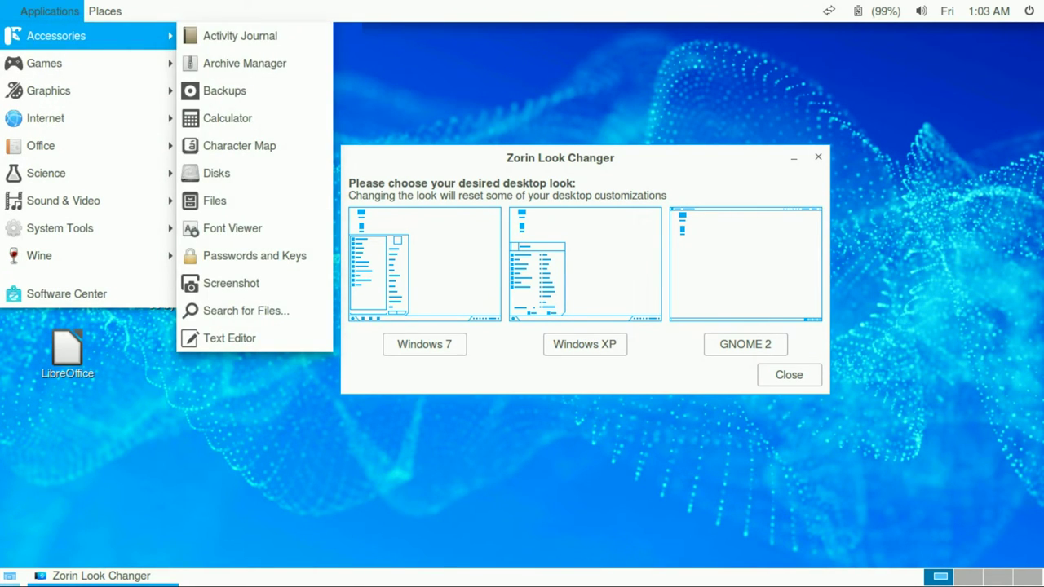
{"action": "key", "text": "Left"}
{"action": "key", "text": "Down"}
{"action": "key", "text": "Down"}
{"action": "key", "text": "Down"}
{"action": "key", "text": "Down"}
{"action": "key", "text": "Down"}
{"action": "key", "text": "Down"}
{"action": "key", "text": "Down"}
{"action": "key", "text": "Down"}
{"action": "key", "text": "Down"}
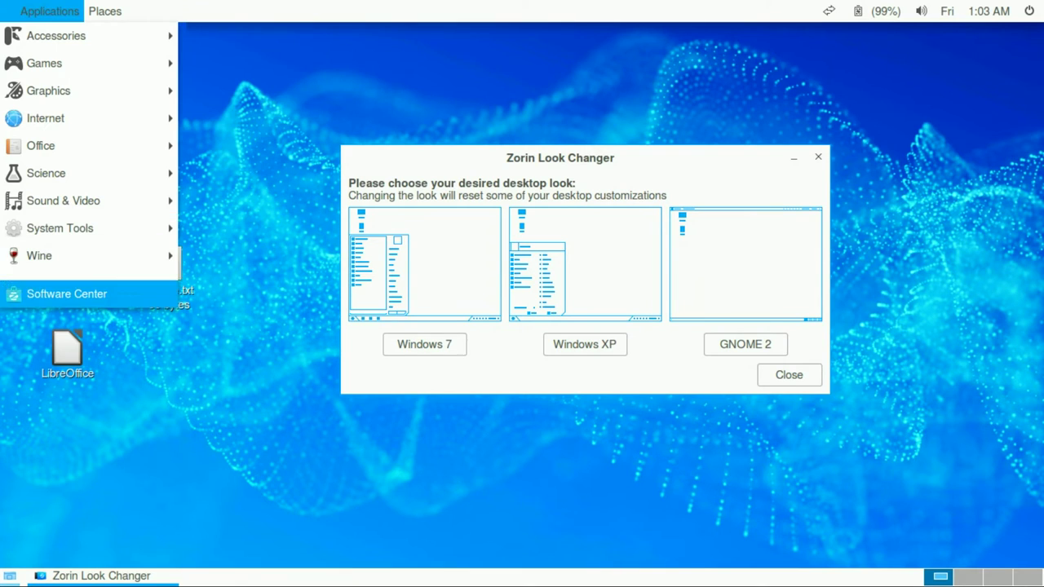
{"action": "key", "text": "Down"}
Step: Open the Downloads folder from the Places menu, then close it
{"action": "key", "text": "Right"}
{"action": "key", "text": "Up"}
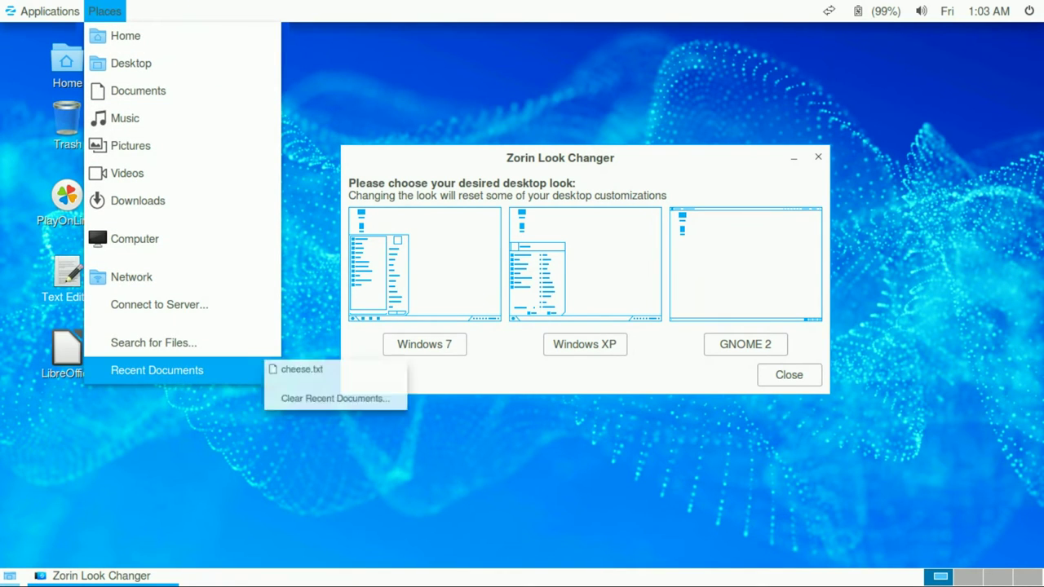
{"action": "key", "text": "Up"}
{"action": "key", "text": "Up"}
{"action": "key", "text": "Up"}
{"action": "key", "text": "Up"}
{"action": "key", "text": "Up"}
{"action": "key", "text": "Up"}
{"action": "key", "text": "Down"}
{"action": "key", "text": "Down"}
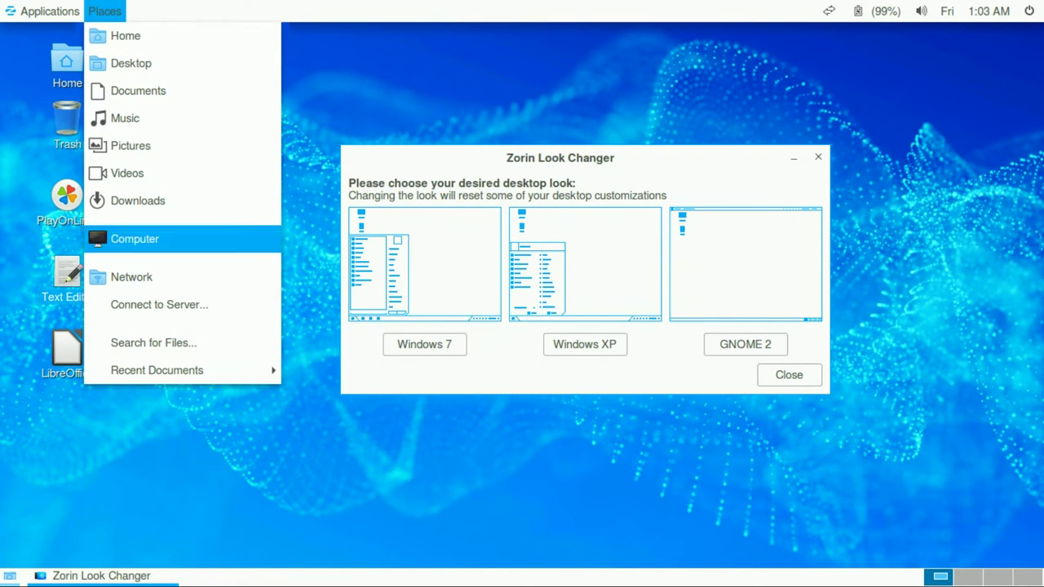
{"action": "key", "text": "Up"}
{"action": "key", "text": "Return"}
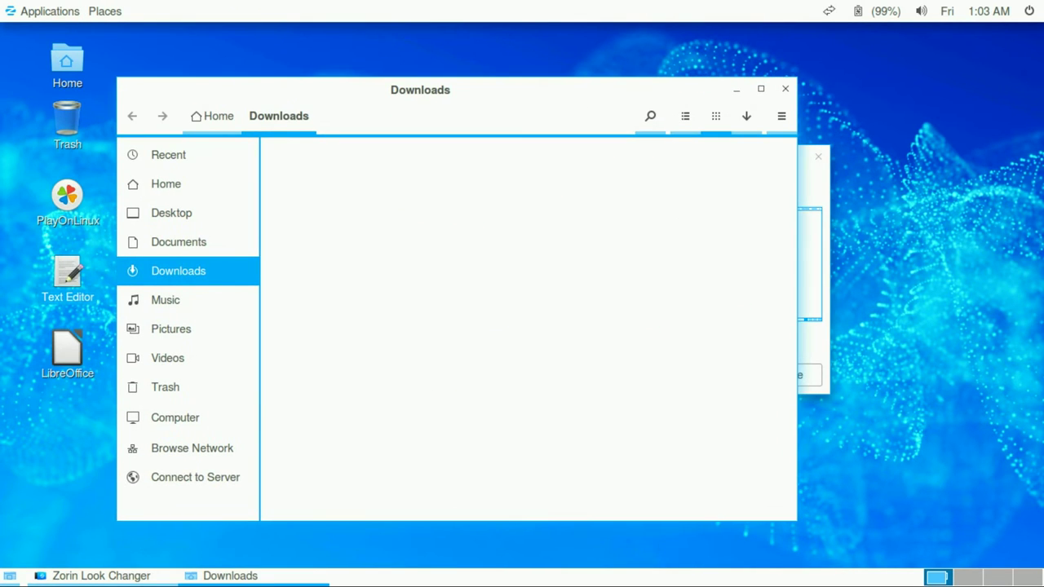
{"action": "key", "text": "alt+F4"}
Step: Step through the network, battery, sound and clock indicators, hide windows, and rotate to workspace 4
{"action": "key", "text": "F10"}
{"action": "key", "text": "Right"}
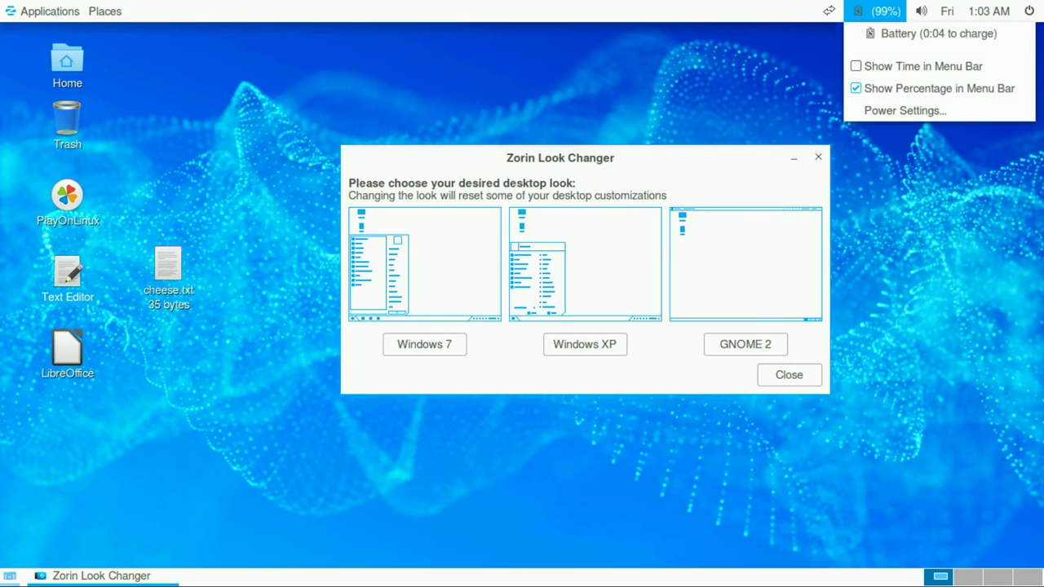
{"action": "key", "text": "Right"}
{"action": "key", "text": "Right"}
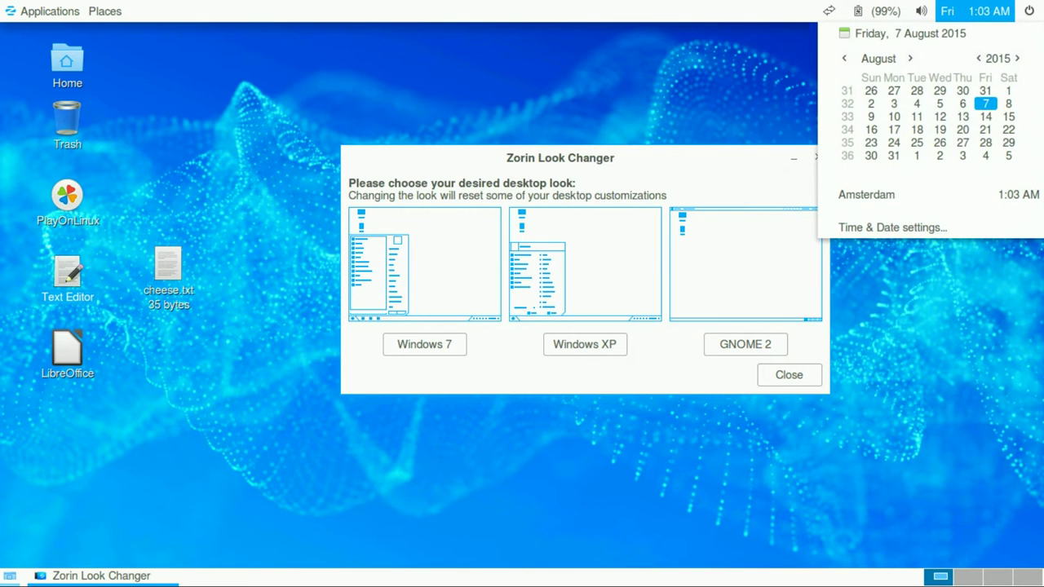
{"action": "key", "text": "Right"}
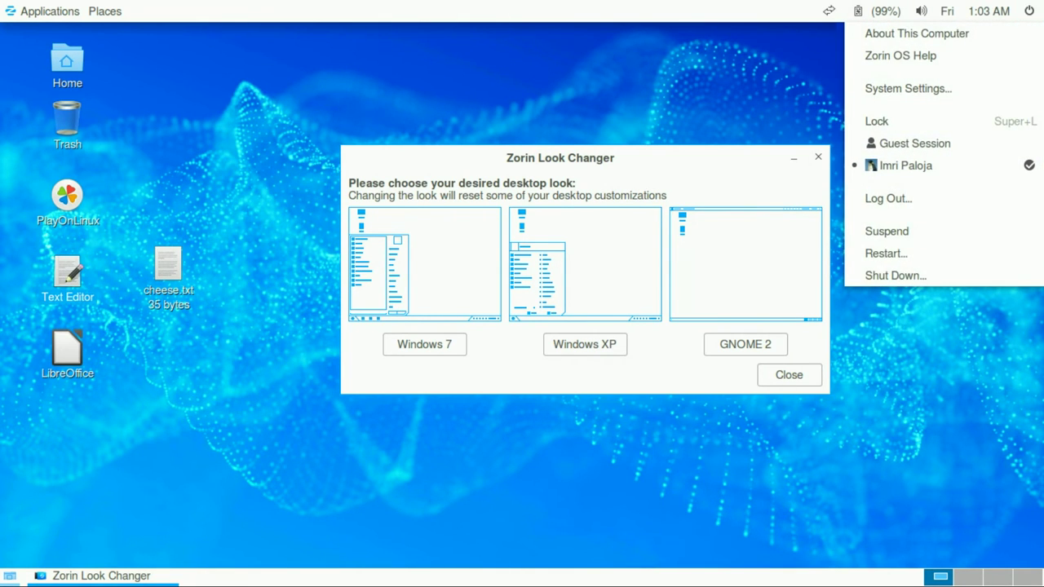
{"action": "key", "text": "Escape"}
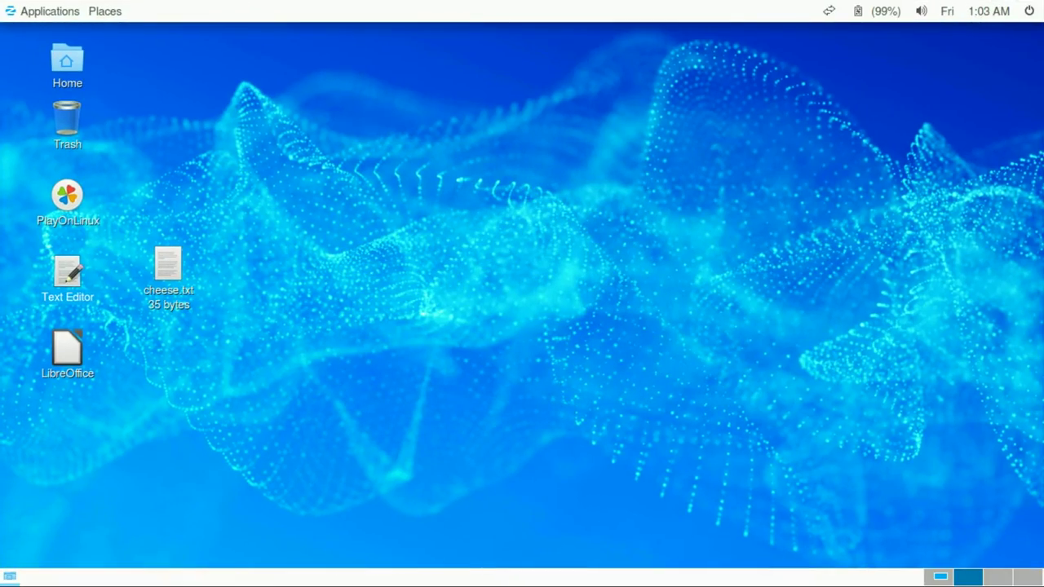
{"action": "key", "text": "ctrl+alt+Right"}
{"action": "key", "text": "ctrl+alt+Right"}
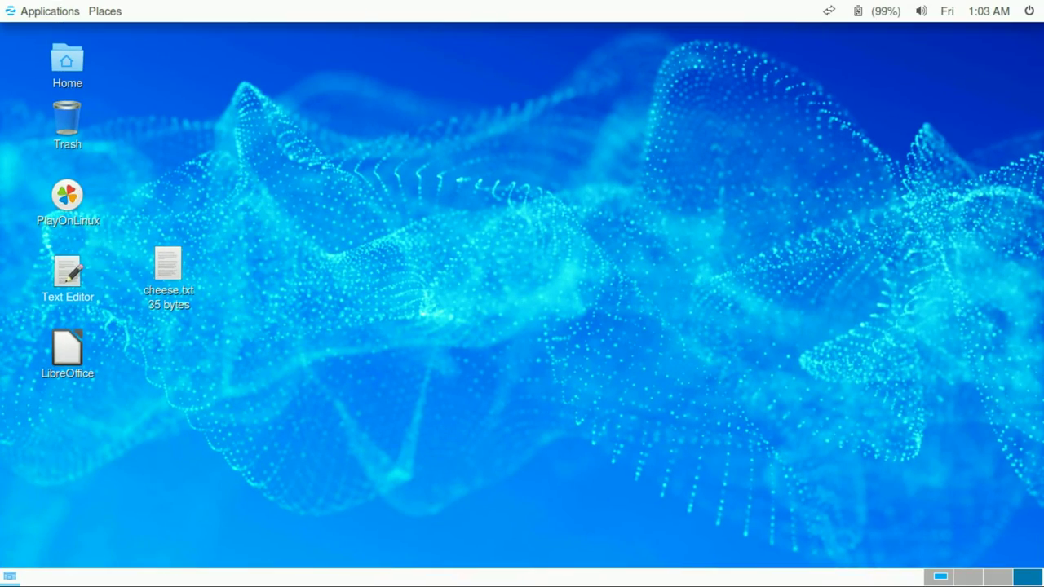
Step: Restore the hidden Look Changer window and switch workspaces back and forth
{"action": "key", "text": "ctrl+alt+Left"}
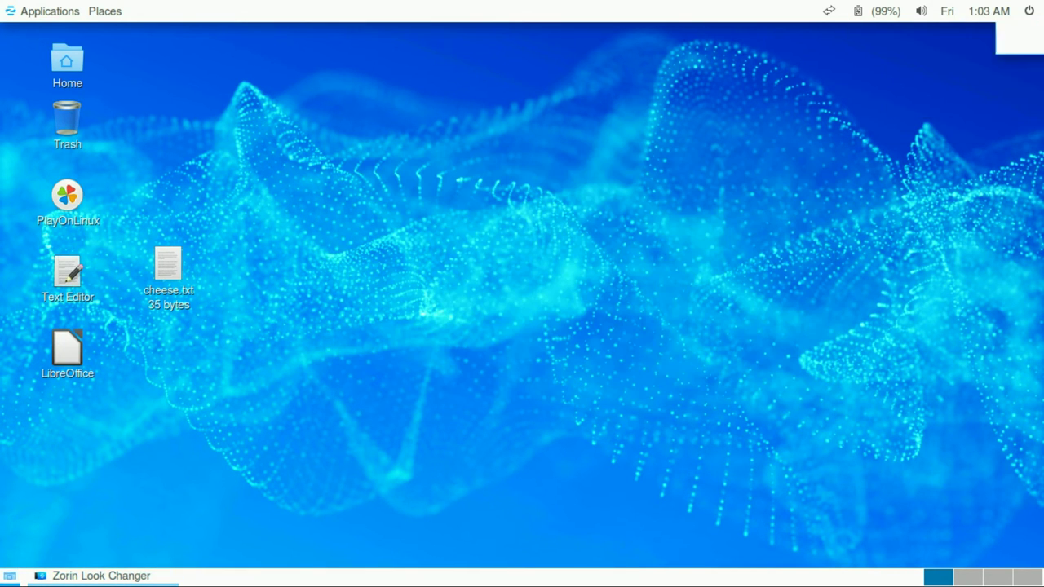
{"action": "left_click", "coordinate": [10, 576]}
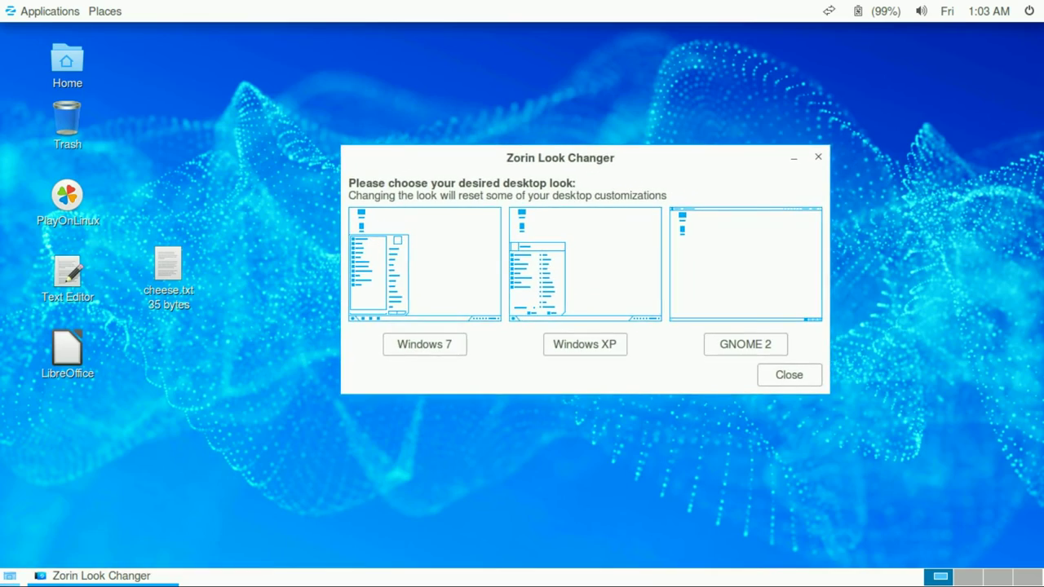
{"action": "key", "text": "ctrl+alt+Right"}
{"action": "key", "text": "ctrl+alt+Left"}
{"action": "key", "text": "ctrl+alt+Right"}
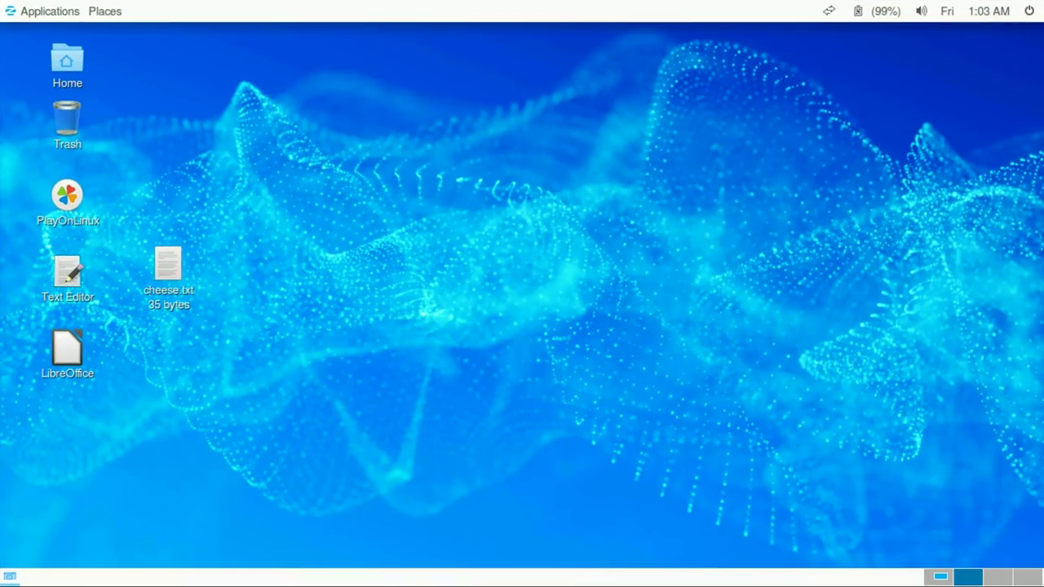
{"action": "key", "text": "ctrl+alt+Left"}
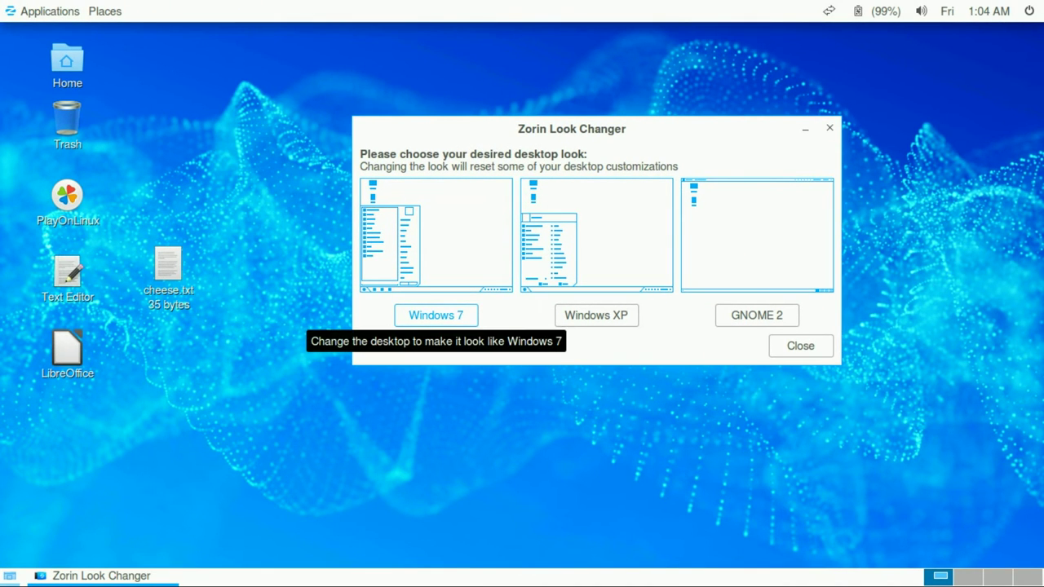
Step: Apply the Windows 7 look and close Zorin Look Changer
{"action": "left_click", "coordinate": [436, 315]}
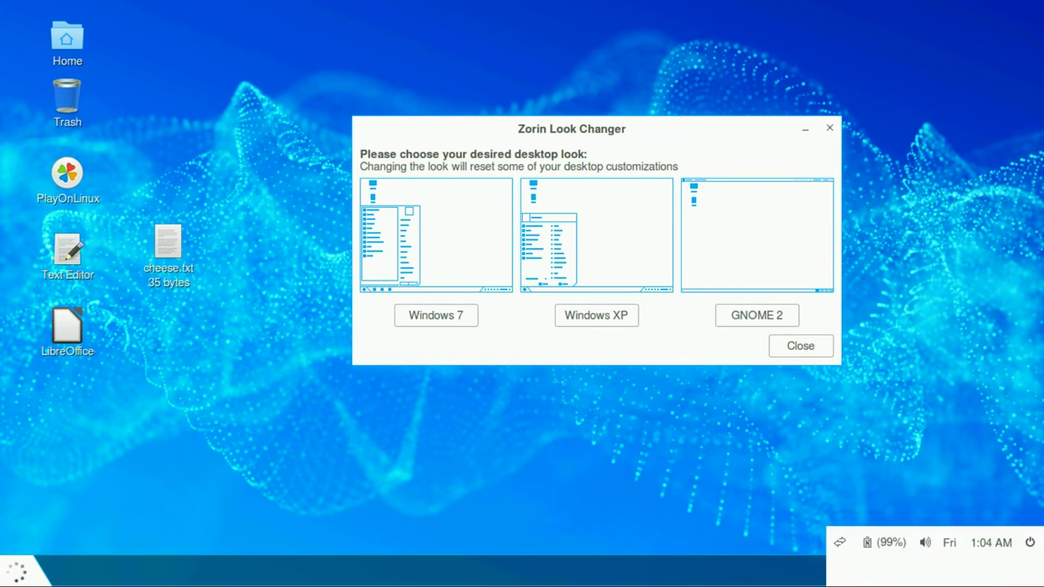
{"action": "key", "text": "Return"}
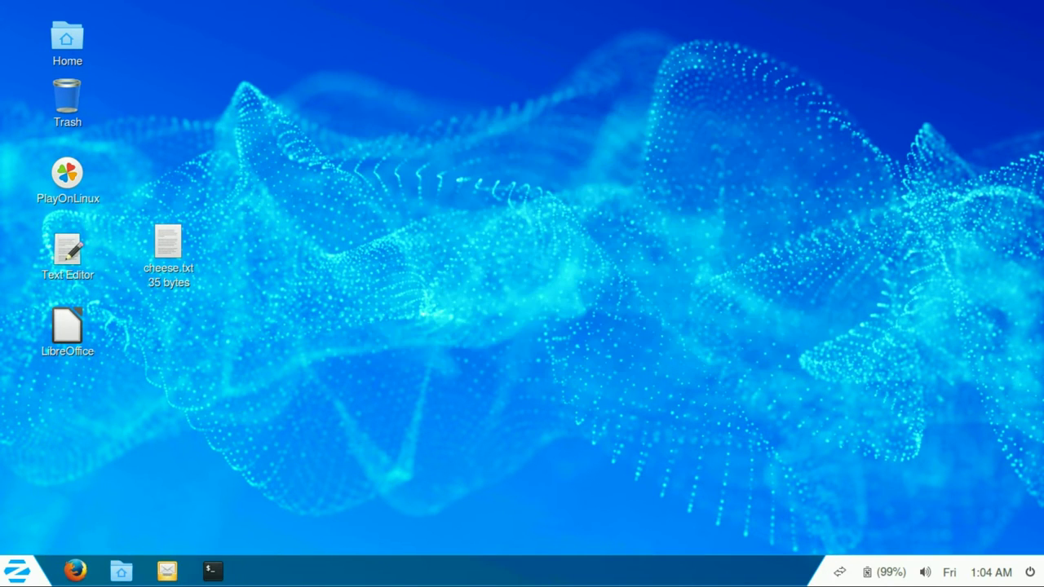
{"action": "left_click", "coordinate": [17, 571]}
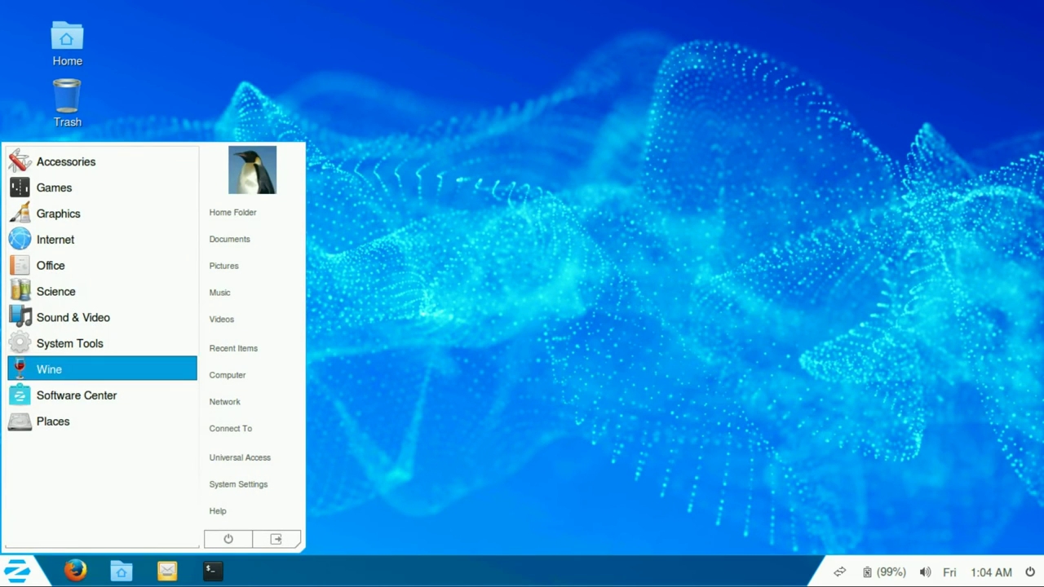
{"action": "left_click", "coordinate": [65, 343]}
Step: Launch Zorin Theme Changer, set a Green highlight, and open the Home folder to preview
{"action": "left_click", "coordinate": [90, 395]}
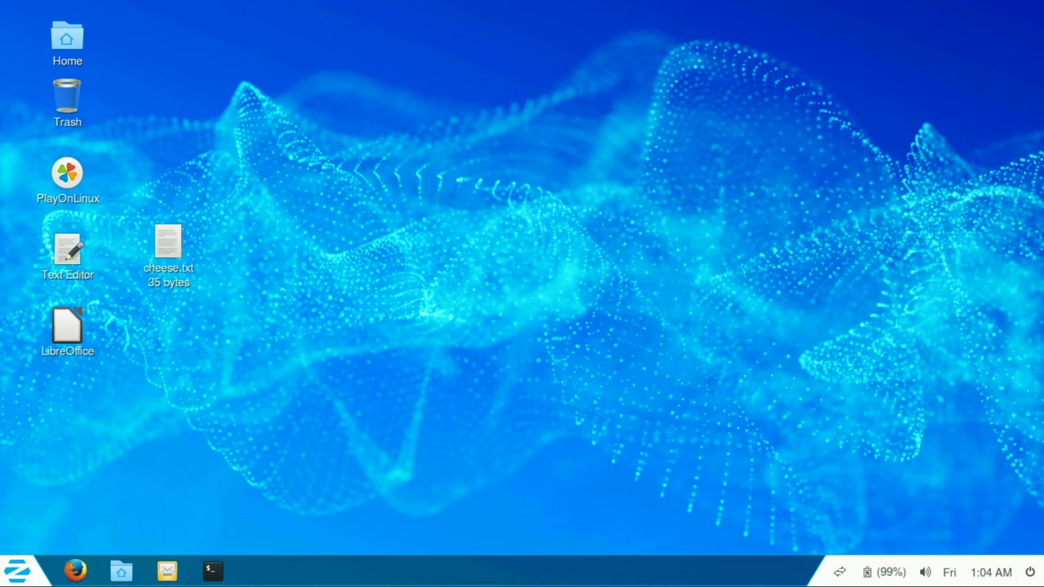
{"action": "key", "text": "space"}
{"action": "key", "text": "Down"}
{"action": "key", "text": "Escape"}
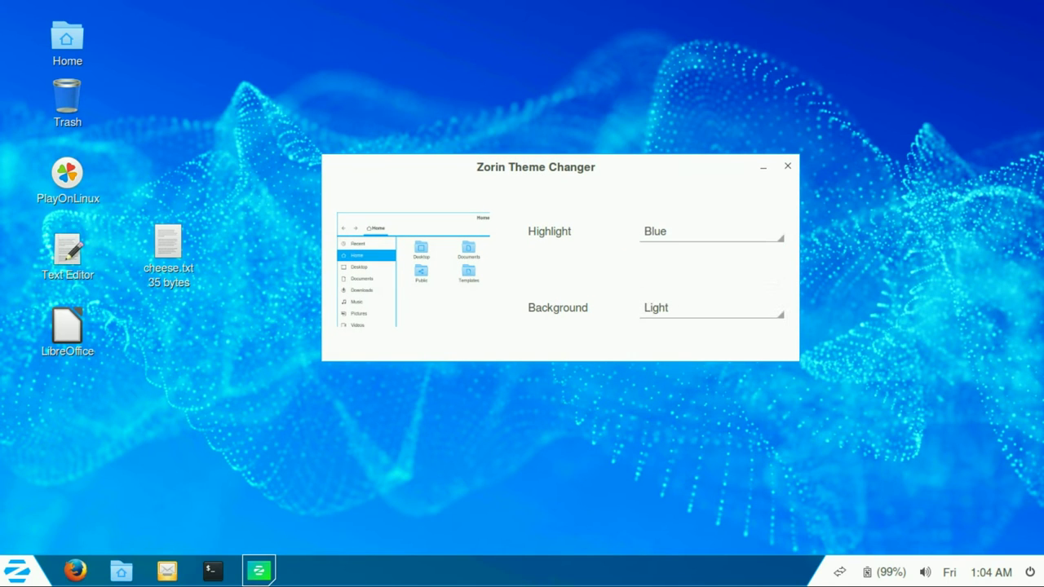
{"action": "key", "text": "Down"}
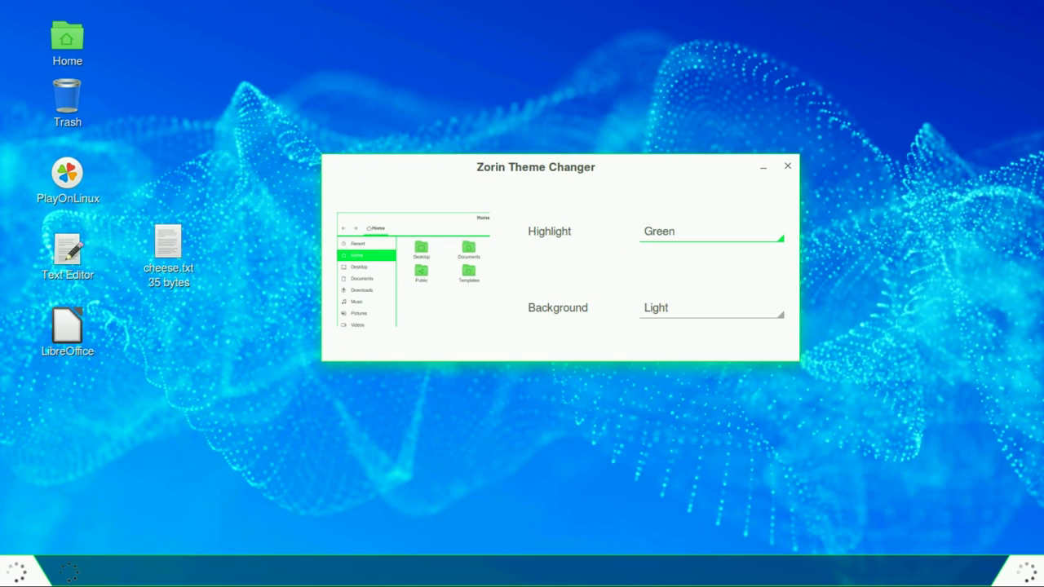
{"action": "double_click", "coordinate": [66, 39]}
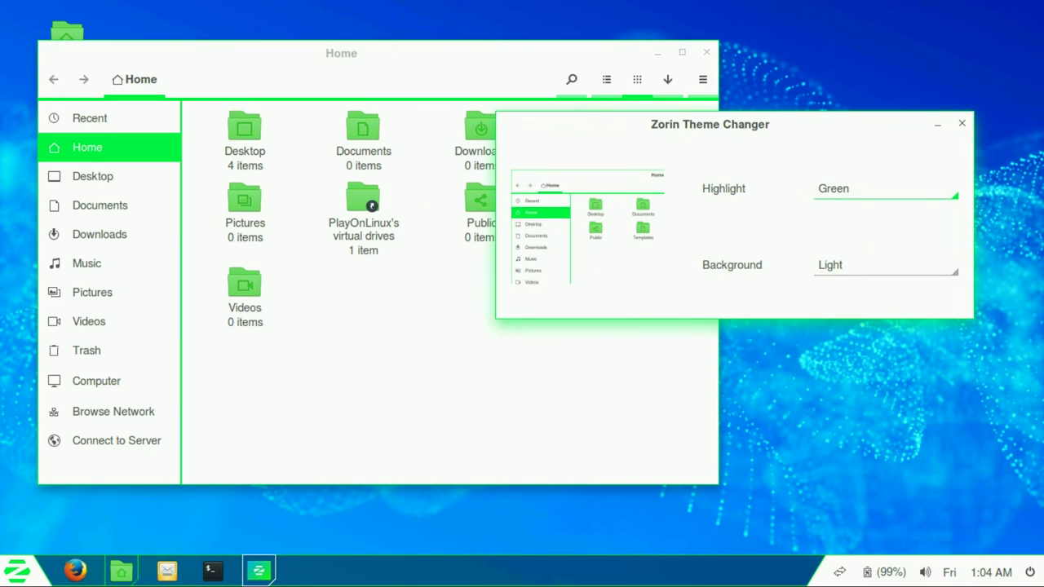
Step: Change the highlight colour to Orange, then to Red
{"action": "key", "text": "space"}
{"action": "key", "text": "Down"}
{"action": "key", "text": "Return"}
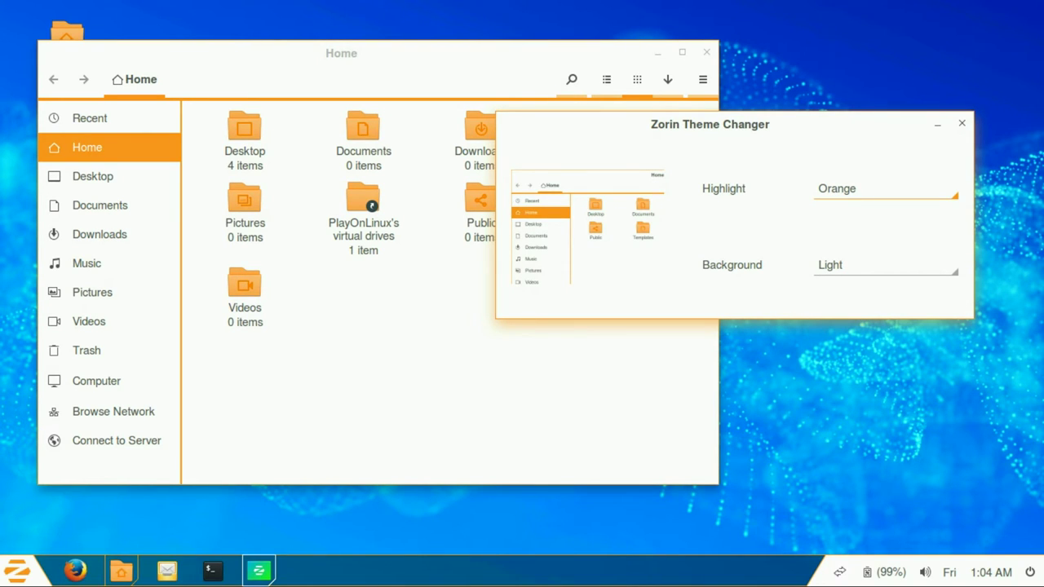
{"action": "left_click", "coordinate": [16, 571]}
{"action": "left_click", "coordinate": [17, 570]}
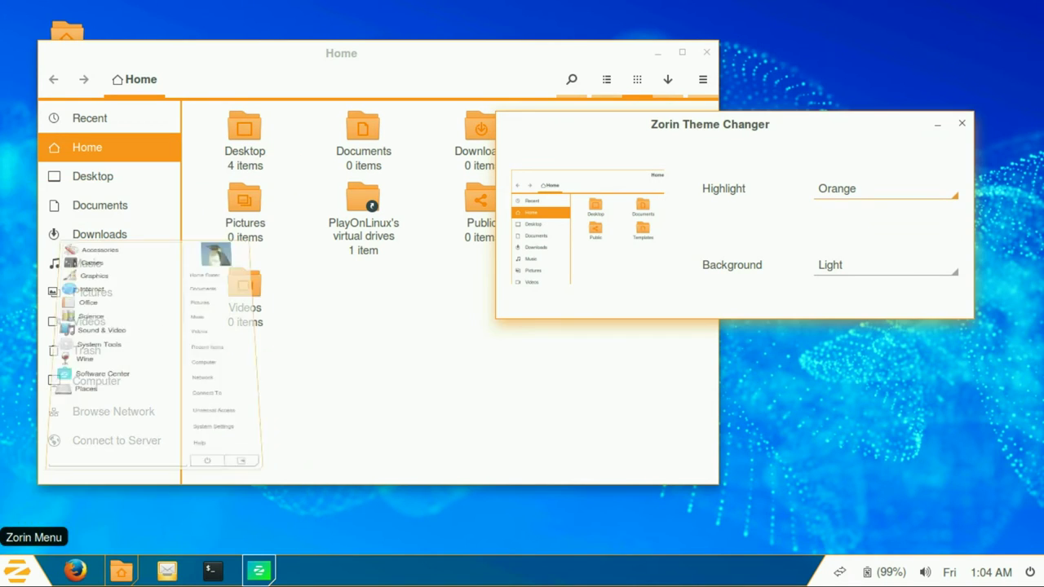
{"action": "left_click", "coordinate": [885, 189]}
{"action": "left_click", "coordinate": [885, 212]}
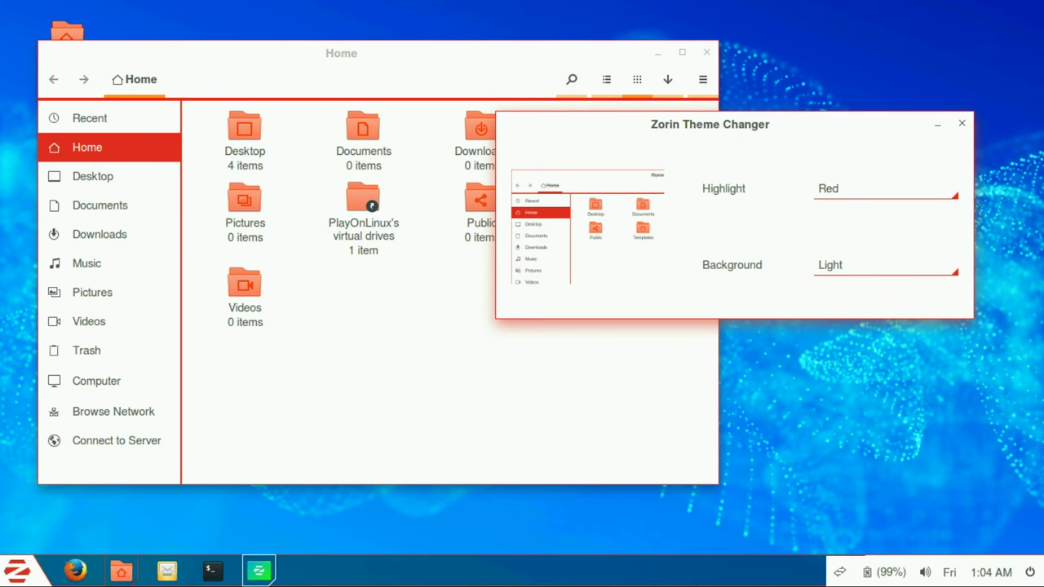
Step: Keep the Red highlight and switch the background to Dark
{"action": "left_click", "coordinate": [17, 571]}
{"action": "left_click", "coordinate": [17, 571]}
{"action": "left_click", "coordinate": [885, 189]}
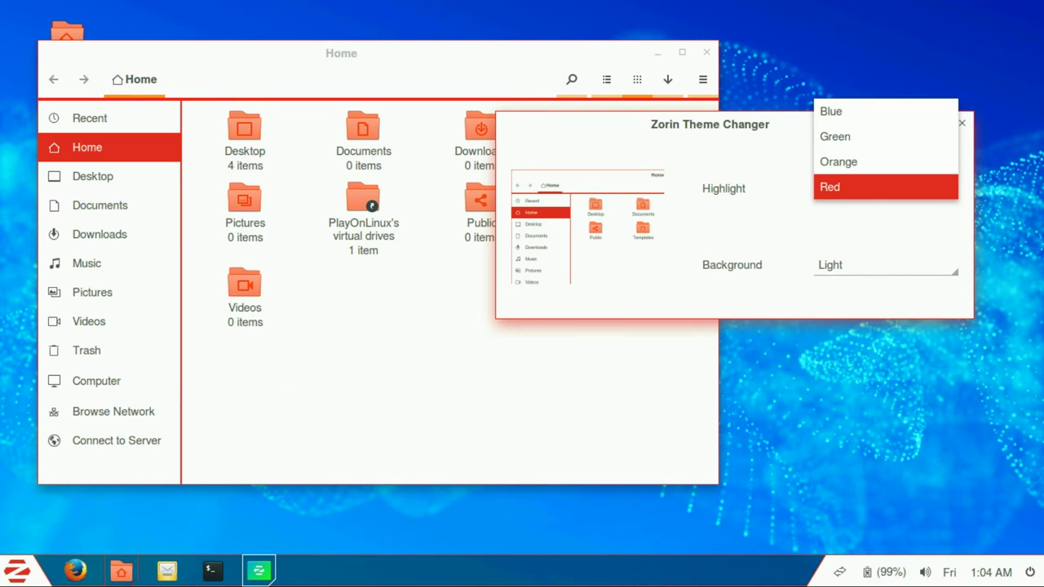
{"action": "left_click", "coordinate": [829, 187]}
{"action": "left_click", "coordinate": [885, 265]}
{"action": "left_click", "coordinate": [848, 289]}
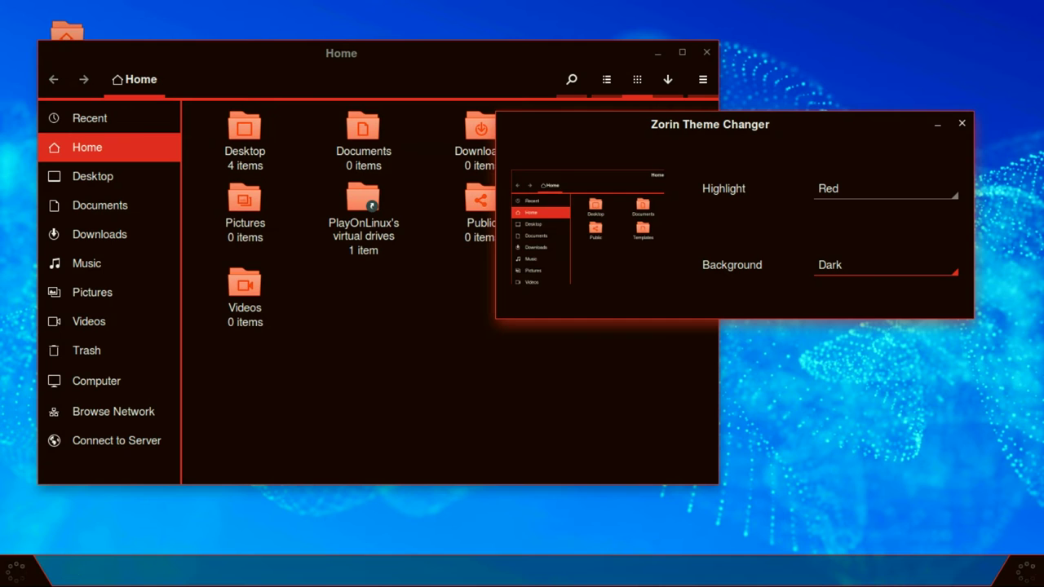
Step: Set the Theme Changer background to Black
{"action": "left_click", "coordinate": [16, 571]}
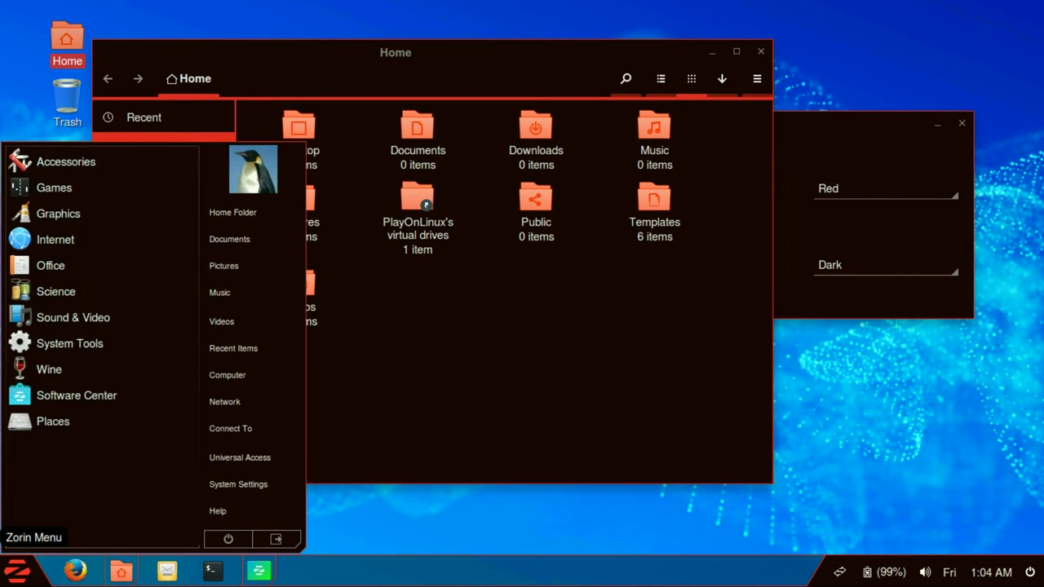
{"action": "left_click", "coordinate": [16, 570]}
{"action": "left_click", "coordinate": [16, 571]}
{"action": "left_click", "coordinate": [16, 571]}
{"action": "key", "text": "space"}
{"action": "key", "text": "Down"}
{"action": "key", "text": "Escape"}
{"action": "key", "text": "Down"}
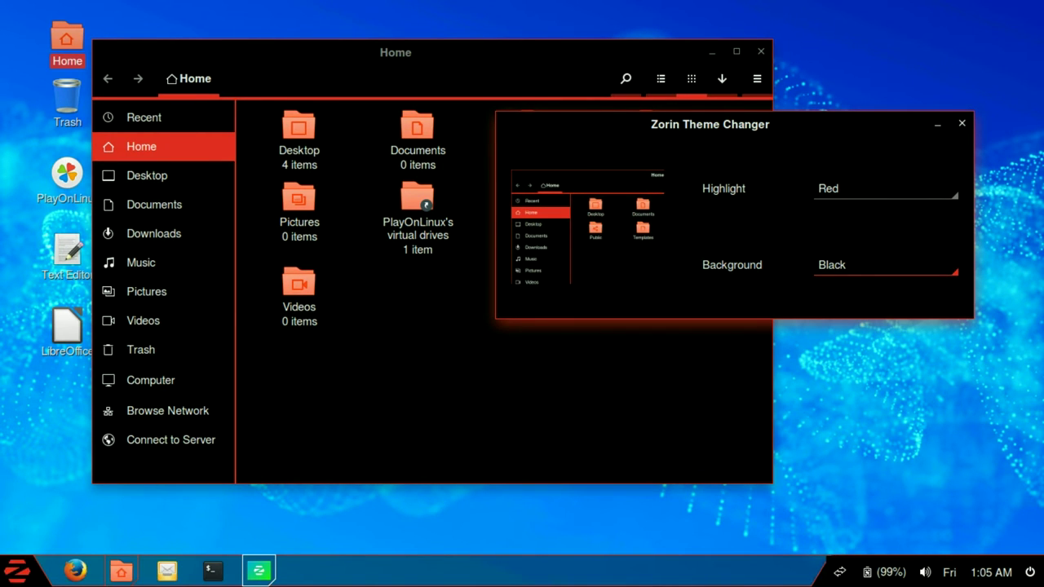
Step: Open the Videos folder from the start menu, move its window, then close it
{"action": "left_click", "coordinate": [17, 571]}
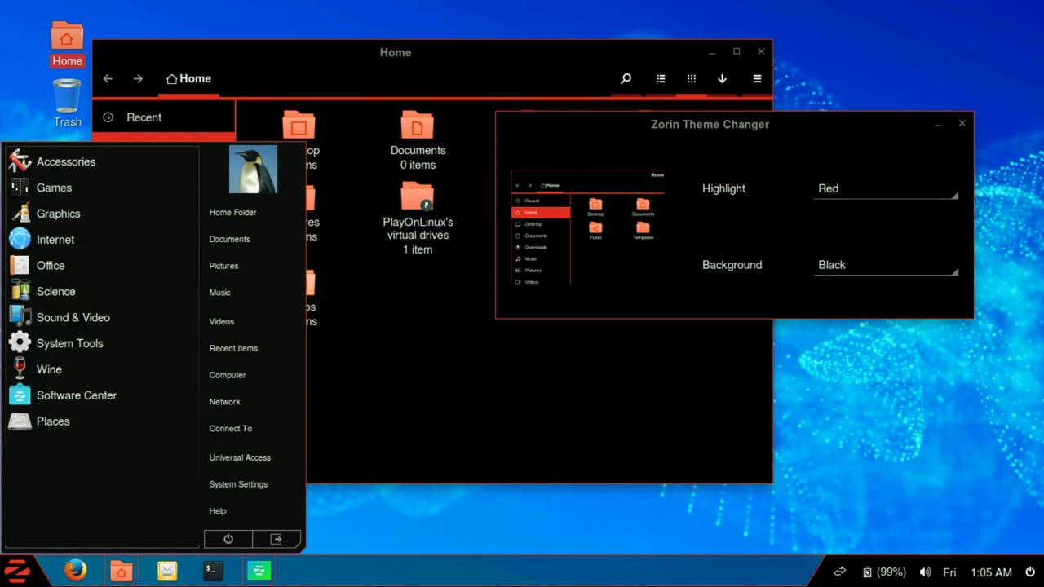
{"action": "left_click", "coordinate": [245, 321]}
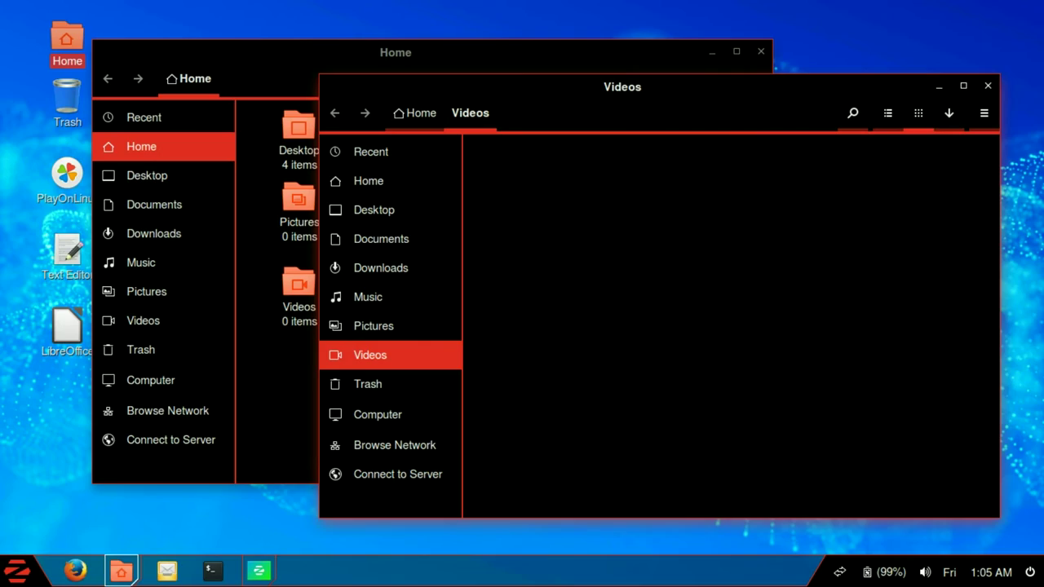
{"action": "key", "text": "alt+Tab"}
{"action": "key", "text": "alt+Tab"}
{"action": "key", "text": "alt+Tab"}
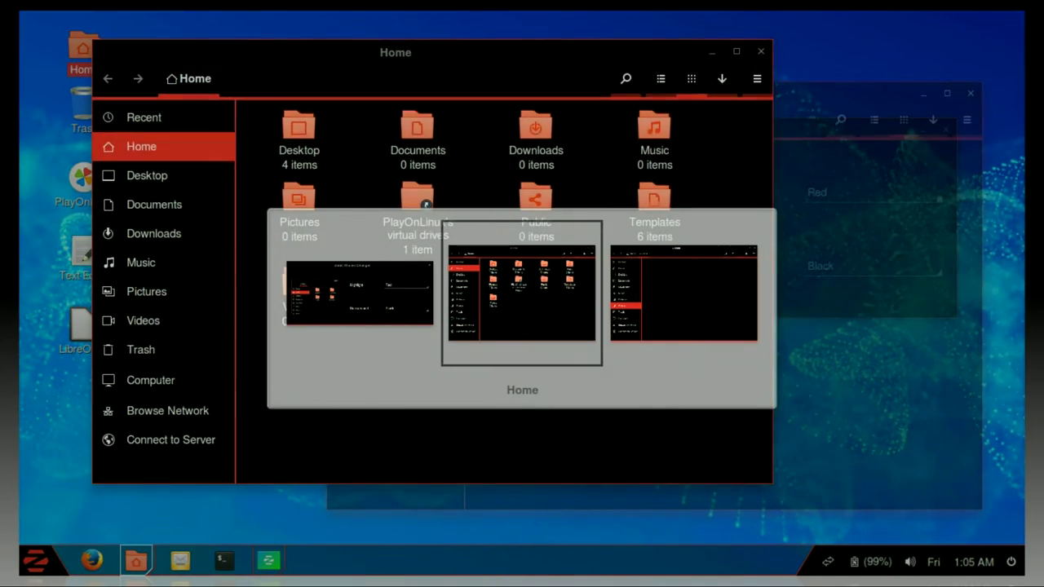
{"action": "key", "text": "alt+Tab"}
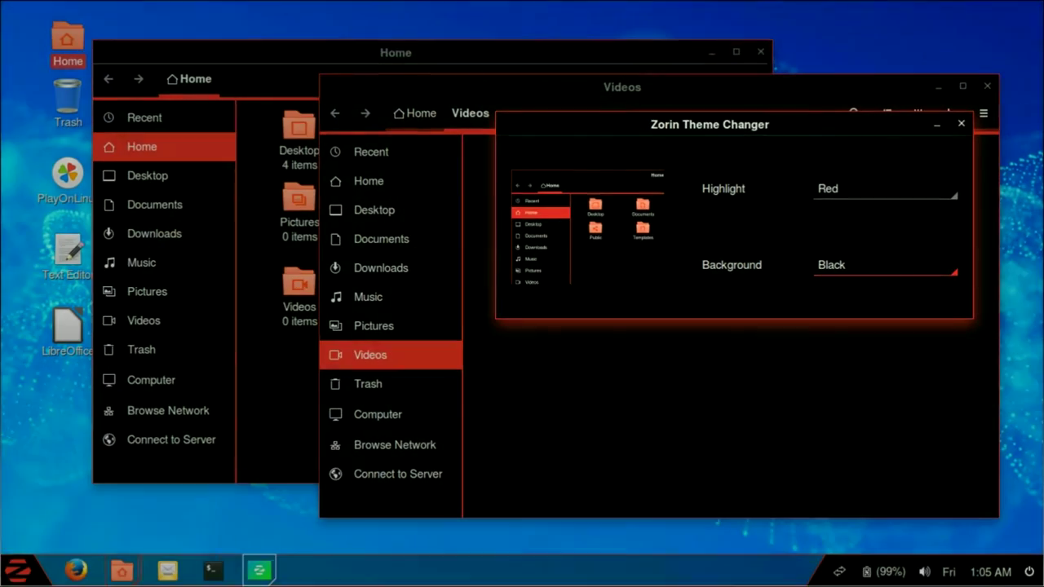
{"action": "key", "text": "alt+Tab"}
{"action": "left_click_drag", "start_coordinate": [571, 87], "coordinate": [410, 79]}
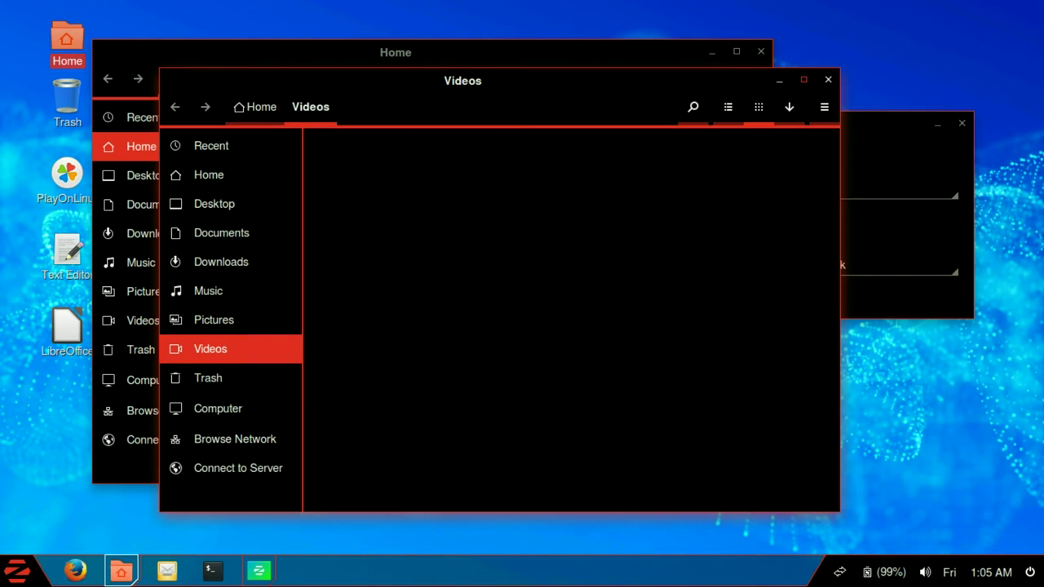
{"action": "left_click", "coordinate": [827, 77]}
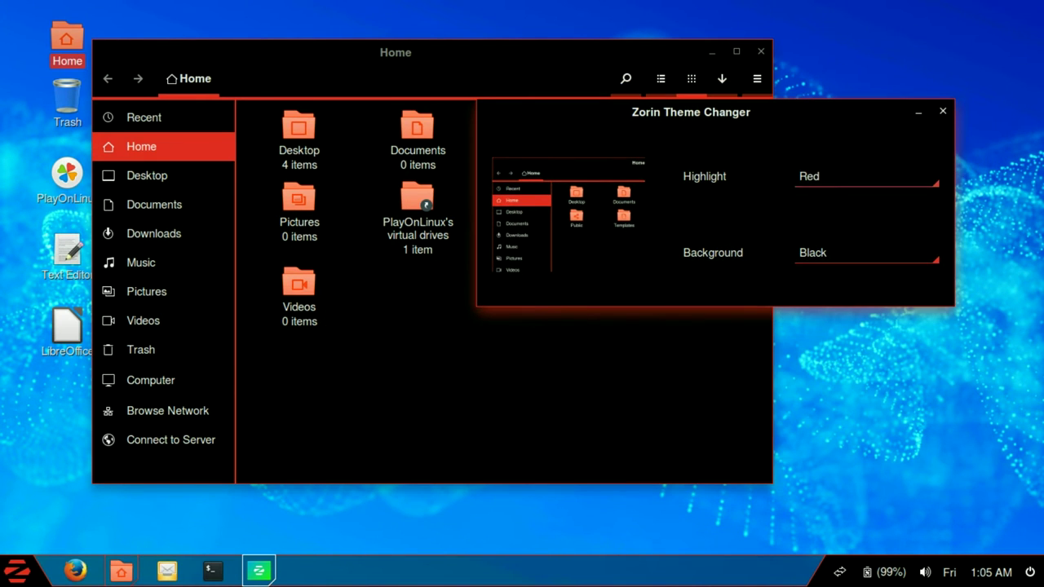
Step: Set the highlight colour to Blue and the background to Dark
{"action": "key", "text": "space"}
{"action": "key", "text": "Up"}
{"action": "key", "text": "Up"}
{"action": "key", "text": "Up"}
{"action": "key", "text": "Return"}
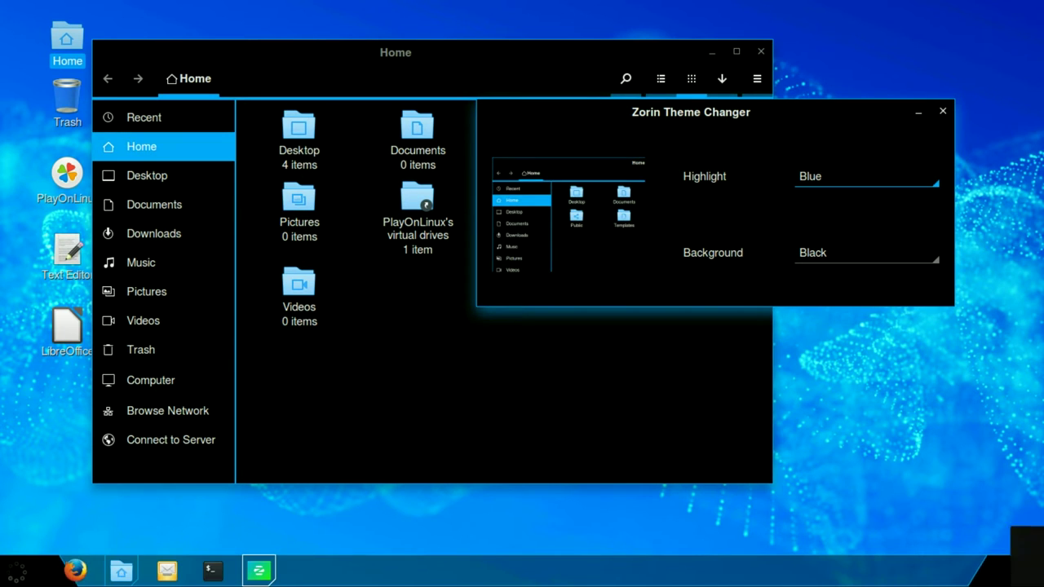
{"action": "key", "text": "Tab"}
{"action": "key", "text": "space"}
{"action": "key", "text": "Up"}
{"action": "key", "text": "Escape"}
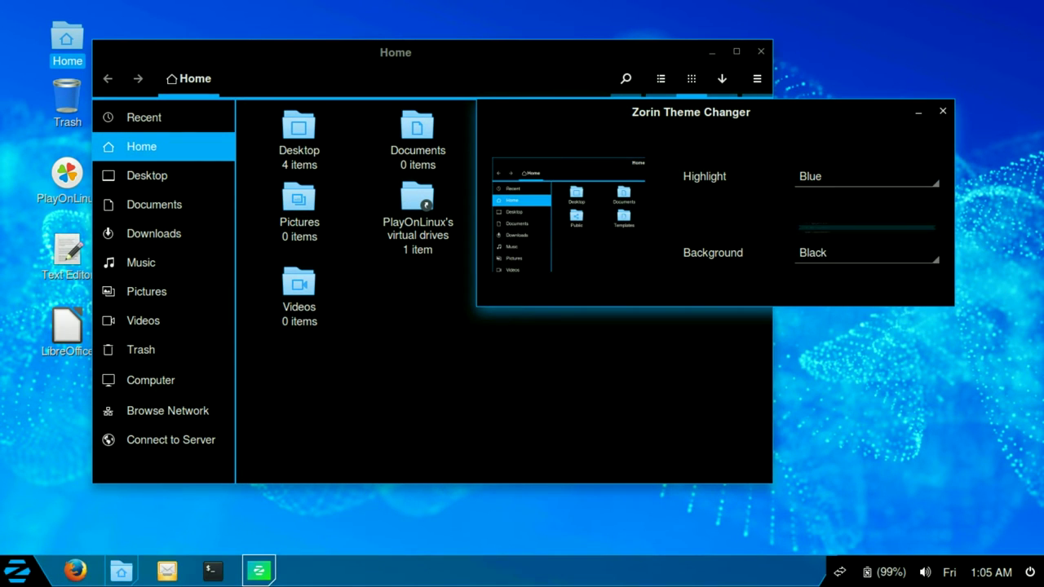
{"action": "key", "text": "Up"}
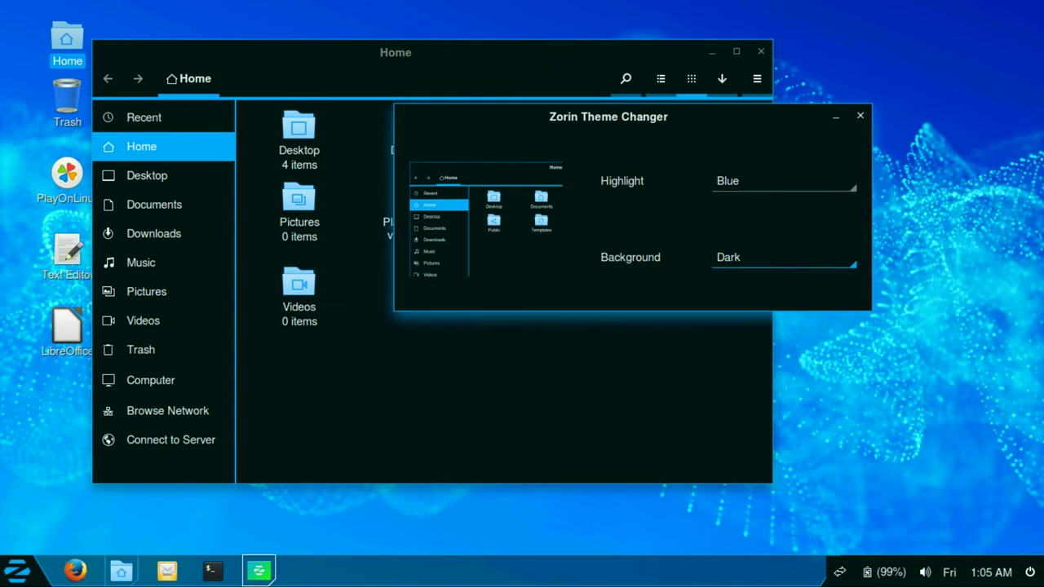
Step: Switch the background to Light, then close Theme Changer and the Home window
{"action": "key", "text": "space"}
{"action": "key", "text": "Up"}
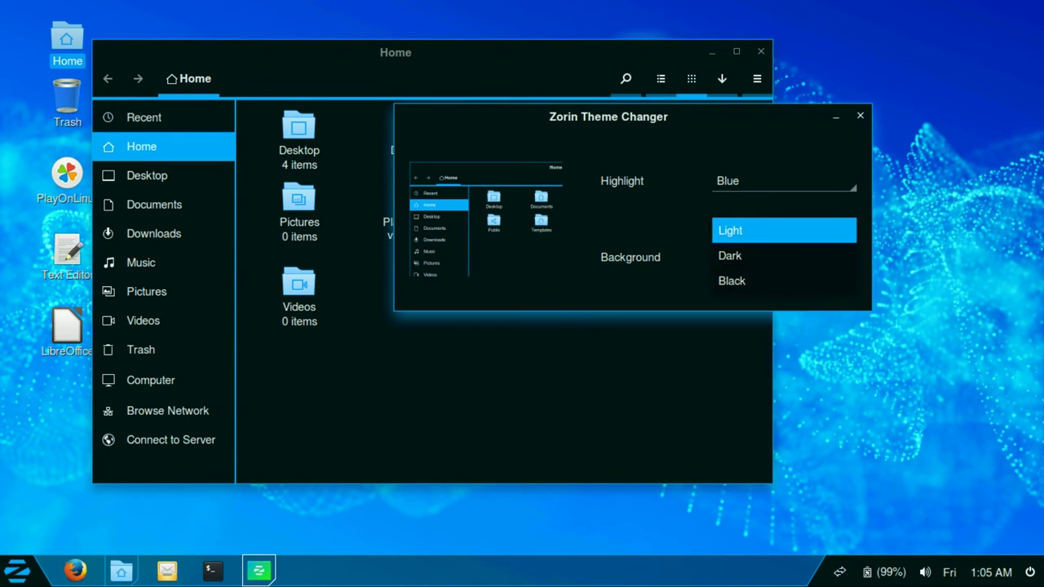
{"action": "key", "text": "Return"}
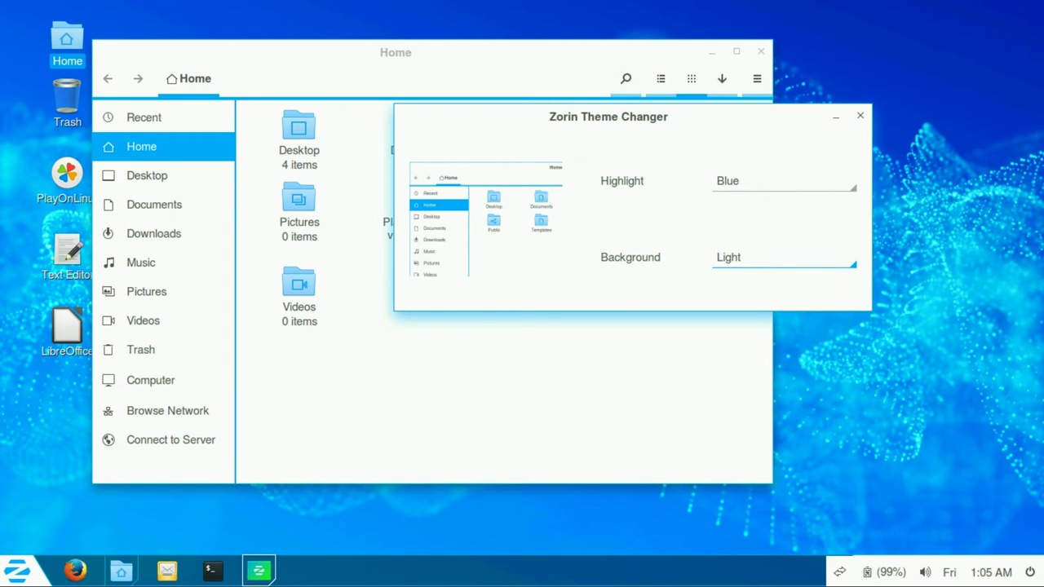
{"action": "key", "text": "alt+F4"}
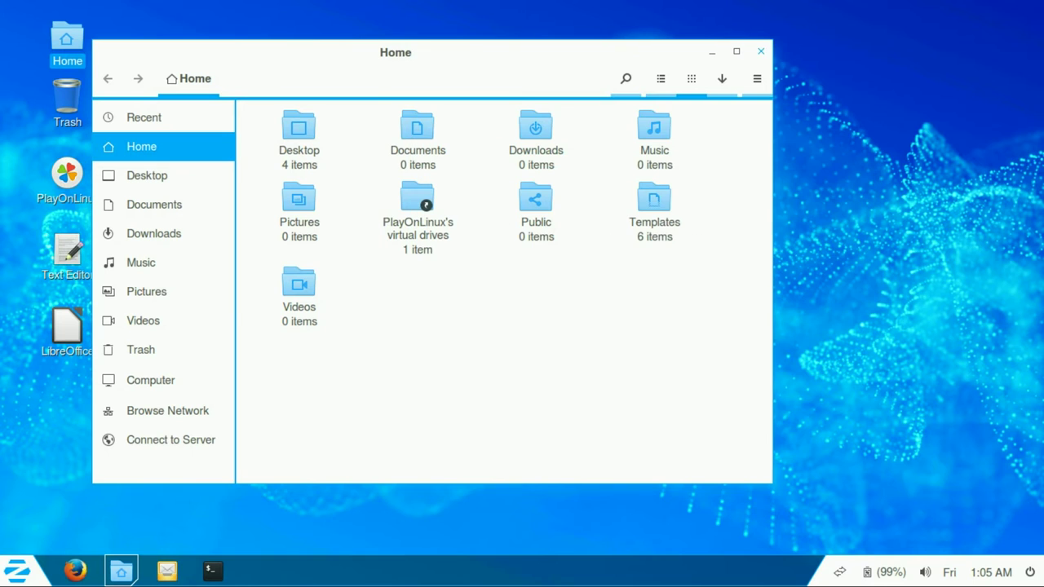
{"action": "key", "text": "alt+F4"}
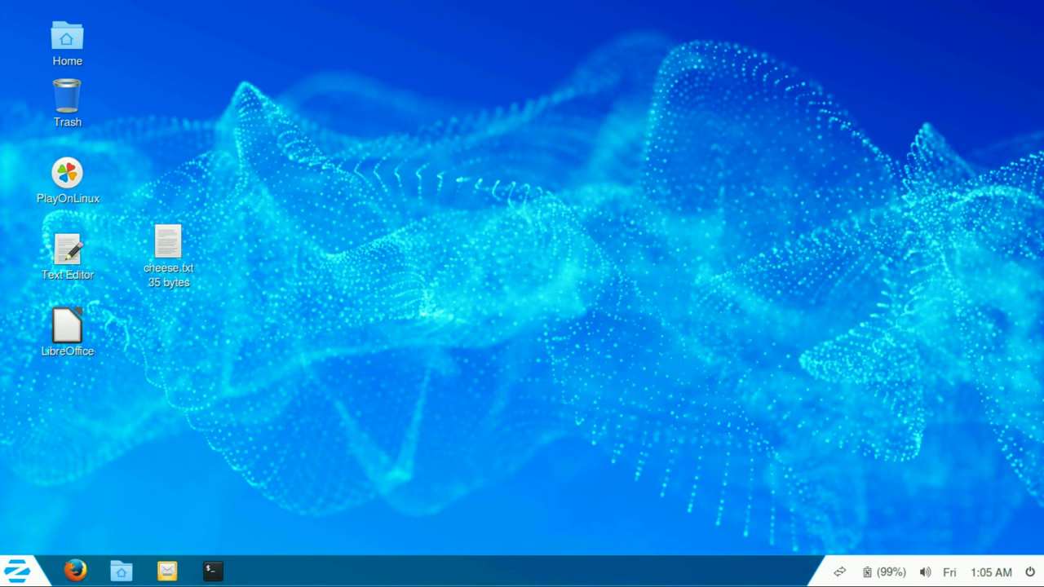
Step: Open the Computer location from the Zorin Menu's Places category
{"action": "left_click", "coordinate": [16, 571]}
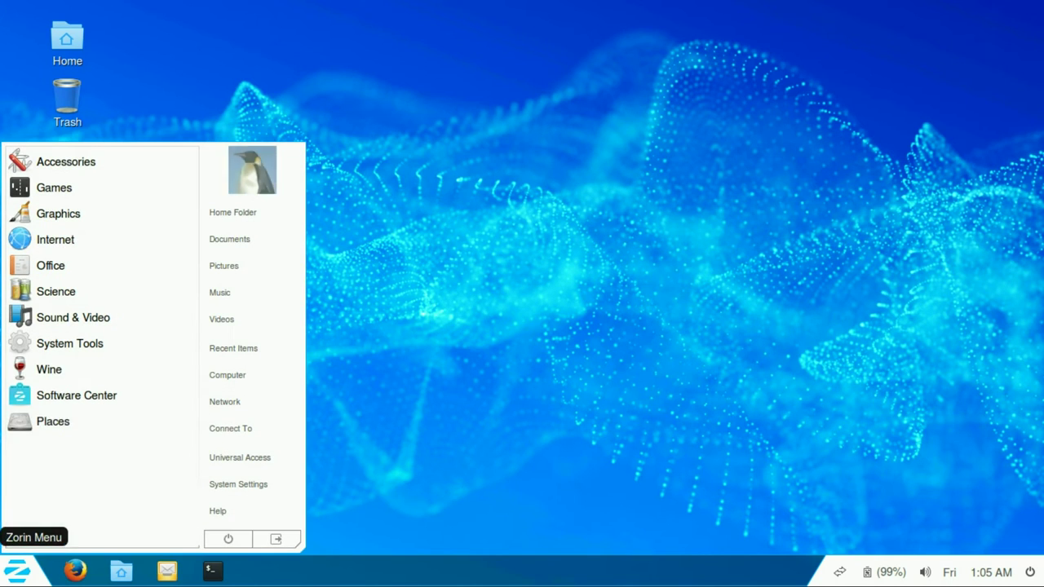
{"action": "left_click", "coordinate": [69, 343]}
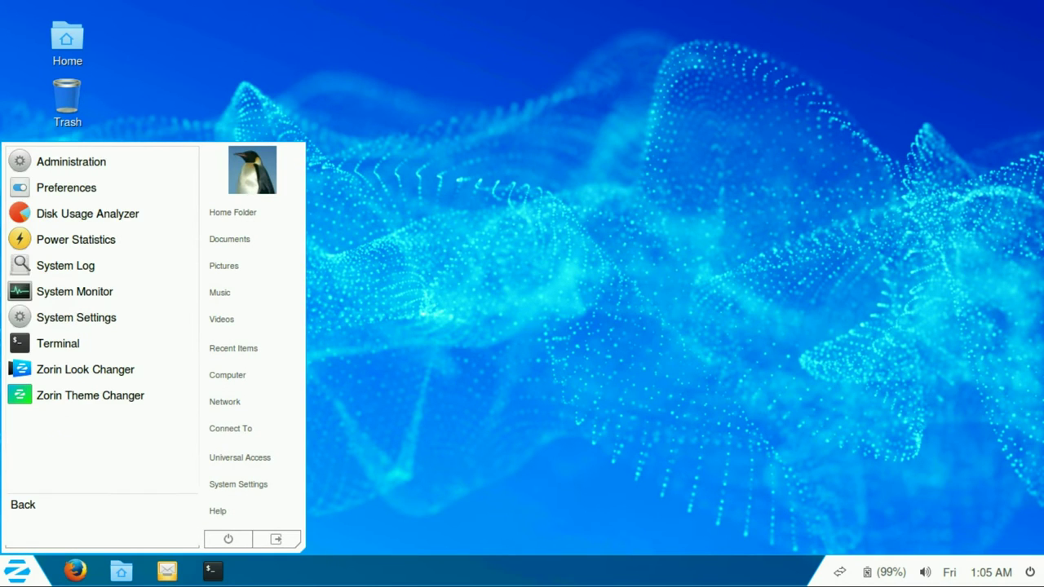
{"action": "left_click", "coordinate": [102, 509]}
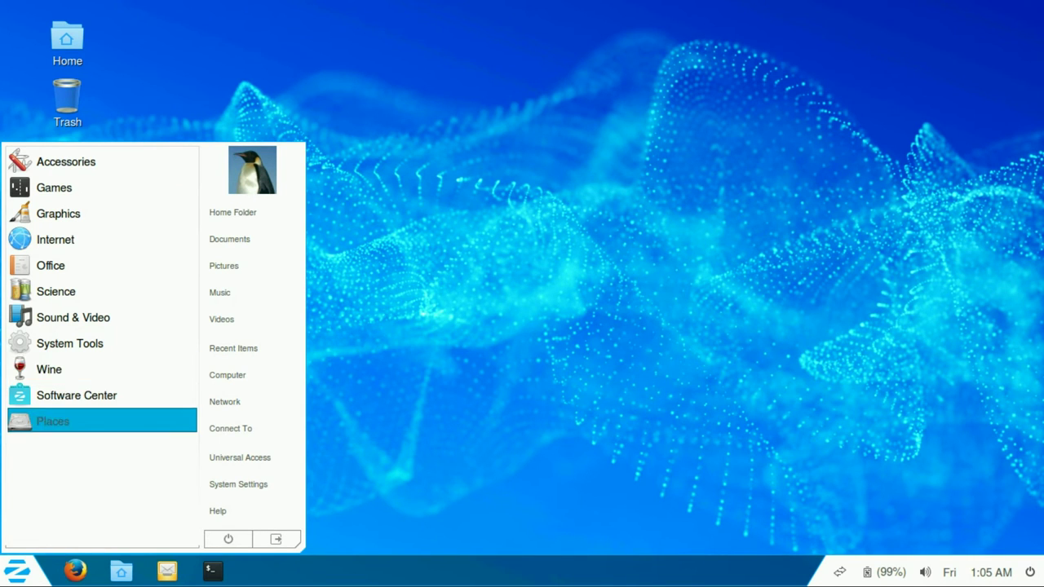
{"action": "left_click", "coordinate": [53, 421]}
{"action": "left_click", "coordinate": [60, 213]}
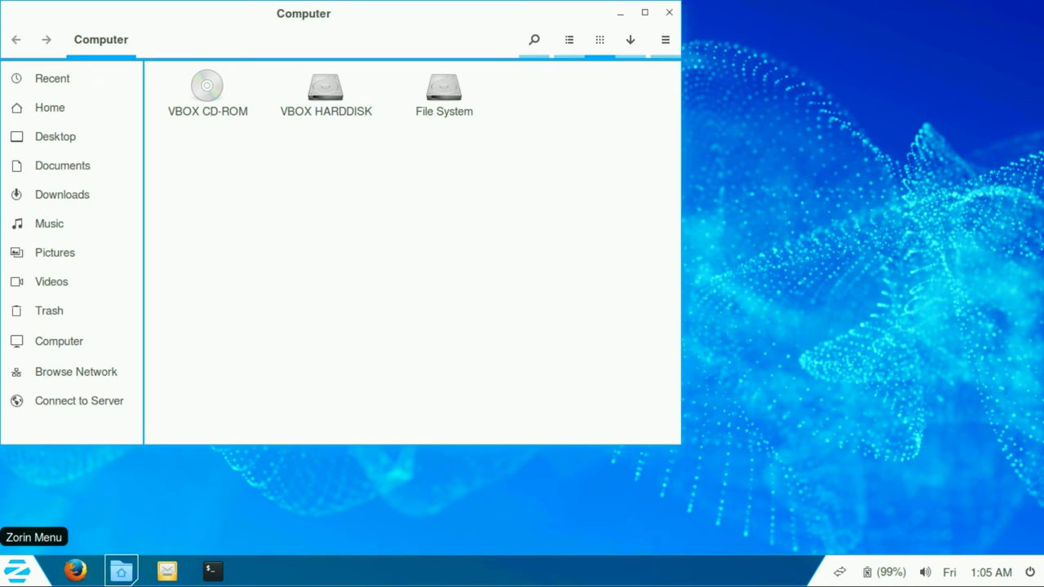
{"action": "left_click", "coordinate": [16, 571]}
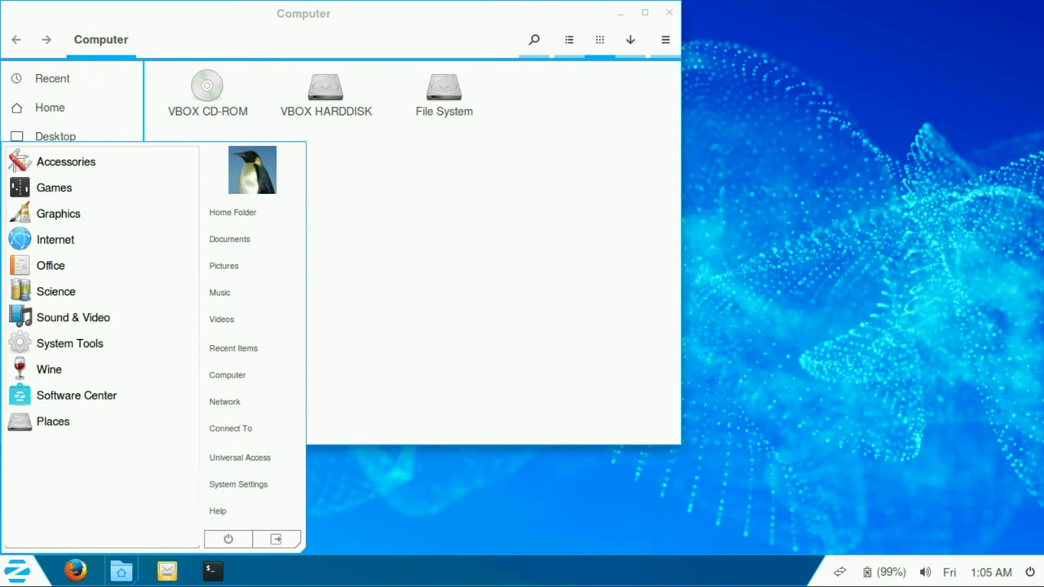
{"action": "left_click", "coordinate": [17, 571]}
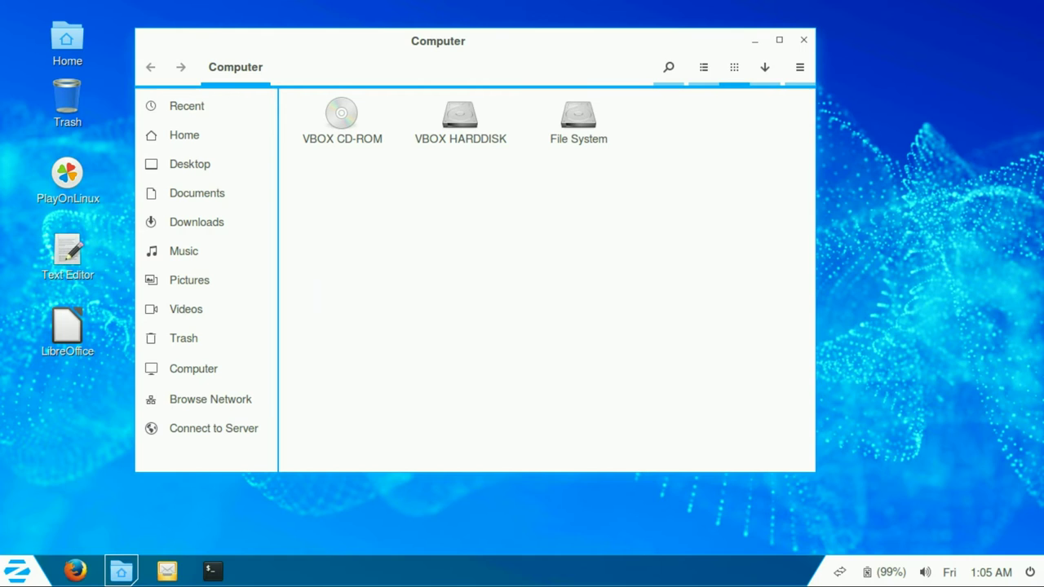
Step: Browse Network, try opening Windows Network, dismiss the access error and close the window
{"action": "left_click", "coordinate": [210, 399]}
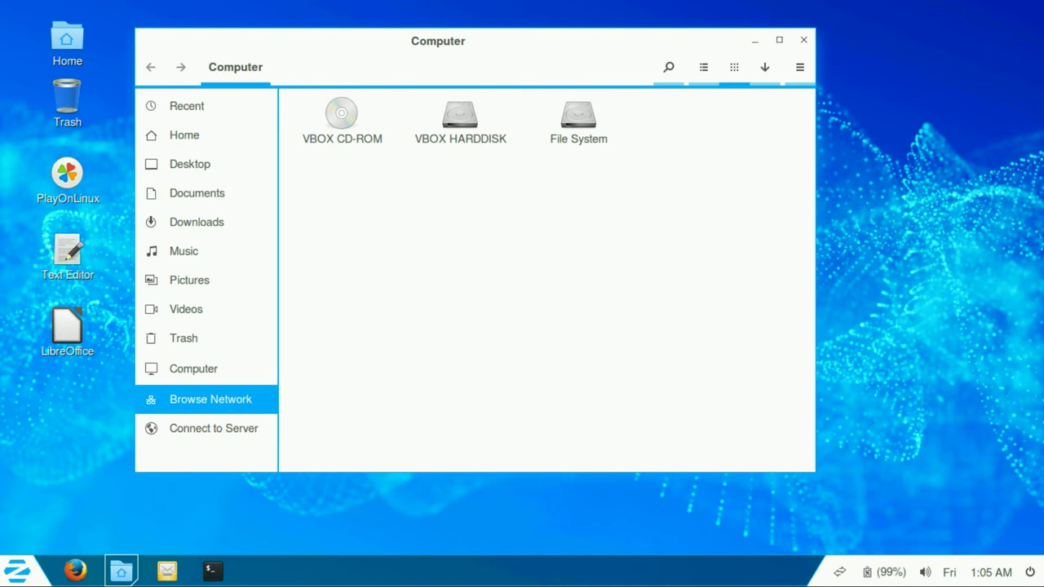
{"action": "left_click", "coordinate": [341, 114]}
{"action": "right_click", "coordinate": [341, 116]}
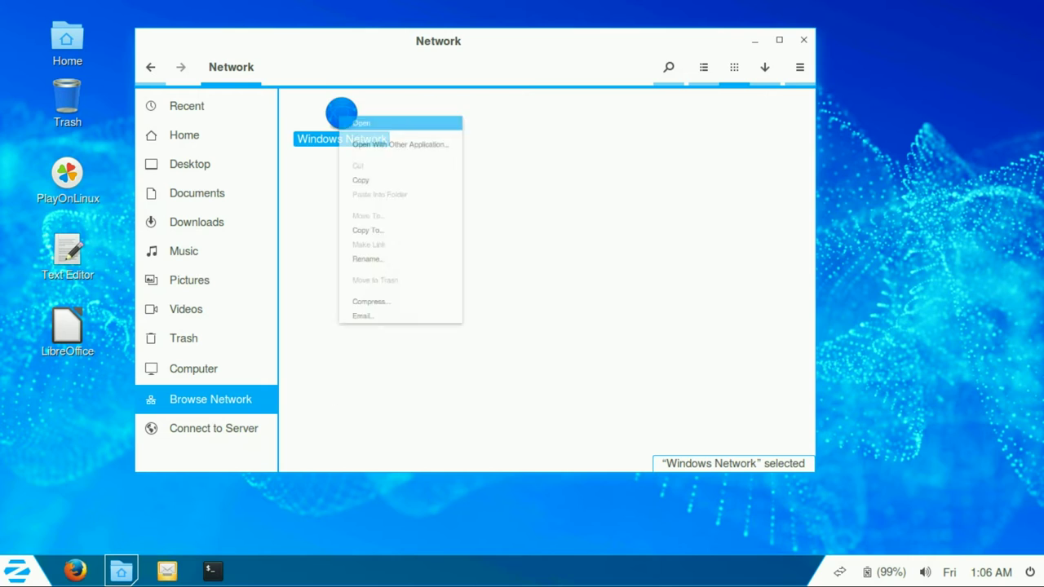
{"action": "key", "text": "Escape"}
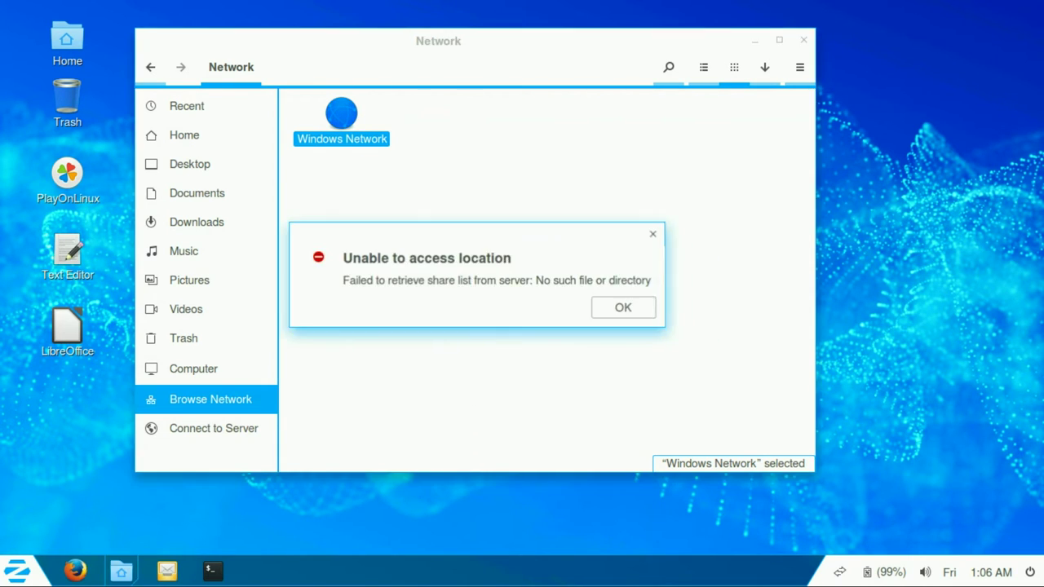
{"action": "key", "text": "Return"}
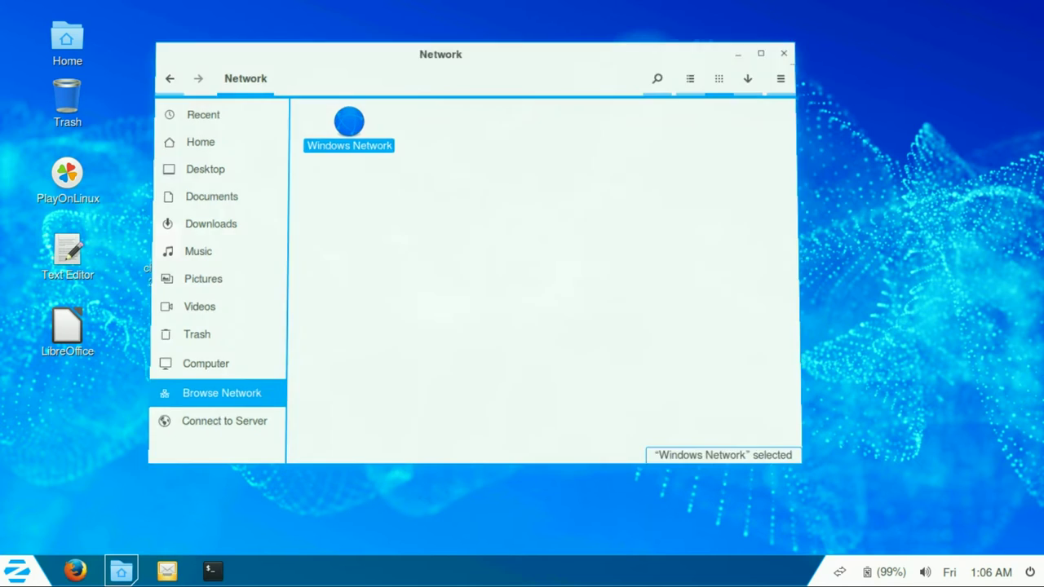
{"action": "key", "text": "ctrl+w"}
{"action": "left_click", "coordinate": [979, 572]}
Step: Turn off YouTube's autoplay and open Sound Settings from the volume popup
{"action": "key", "text": "Escape"}
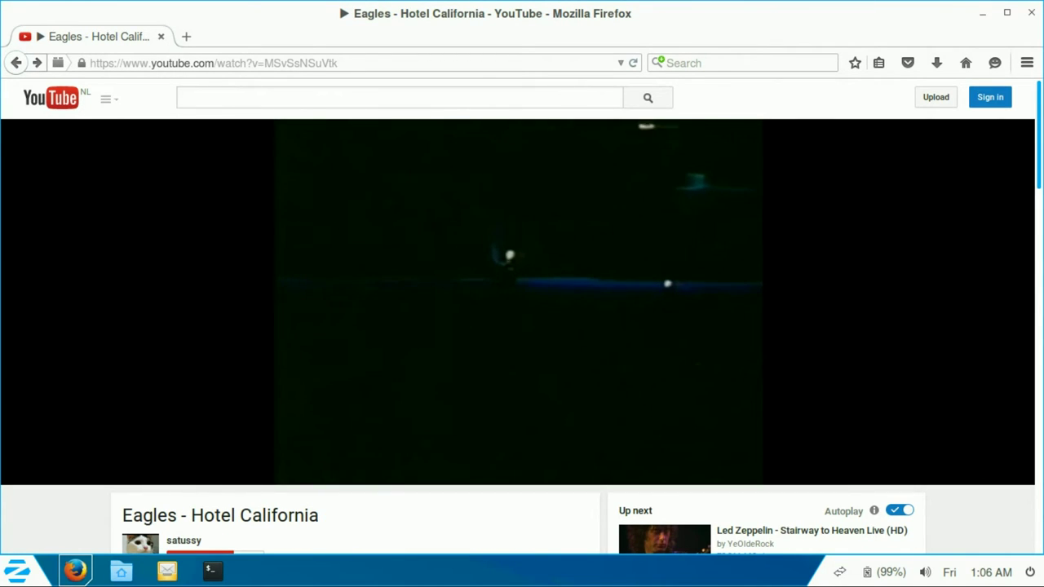
{"action": "left_click", "coordinate": [762, 414]}
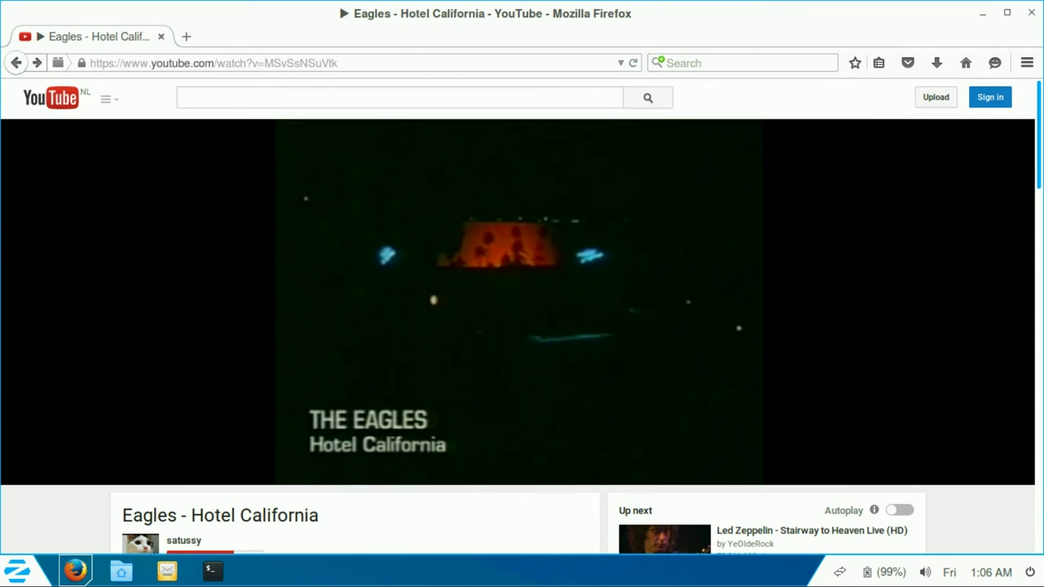
{"action": "left_click", "coordinate": [925, 572]}
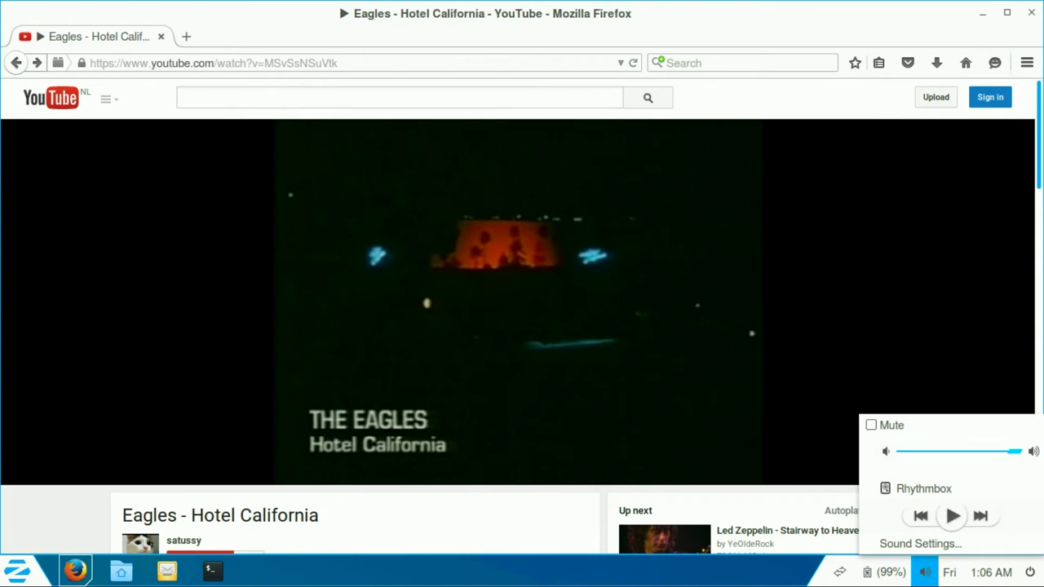
{"action": "left_click", "coordinate": [920, 544]}
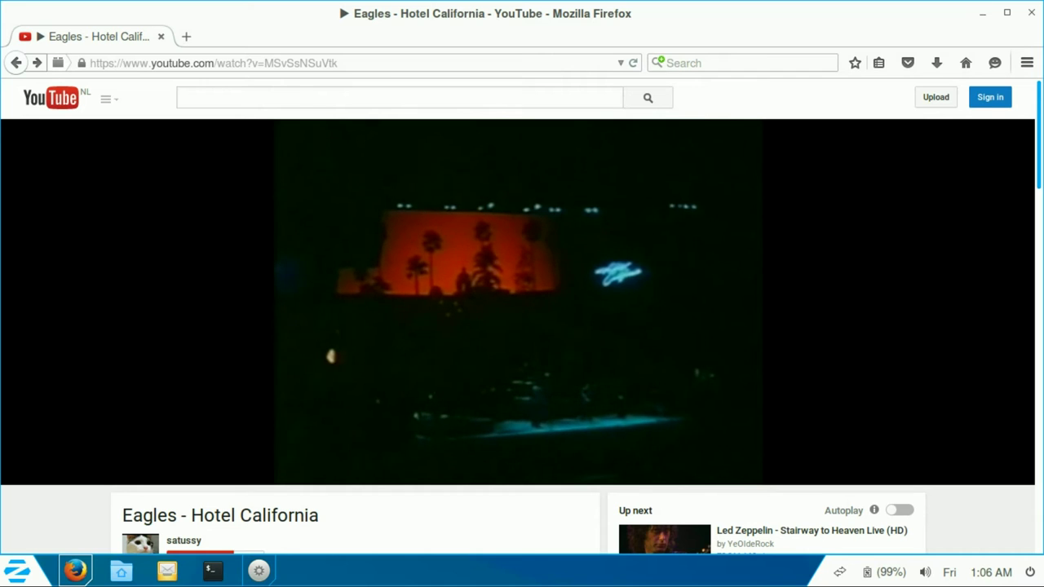
Step: Check the Firefox version (39.0) in Help > About Firefox, then close the dialog
{"action": "left_click", "coordinate": [1026, 63]}
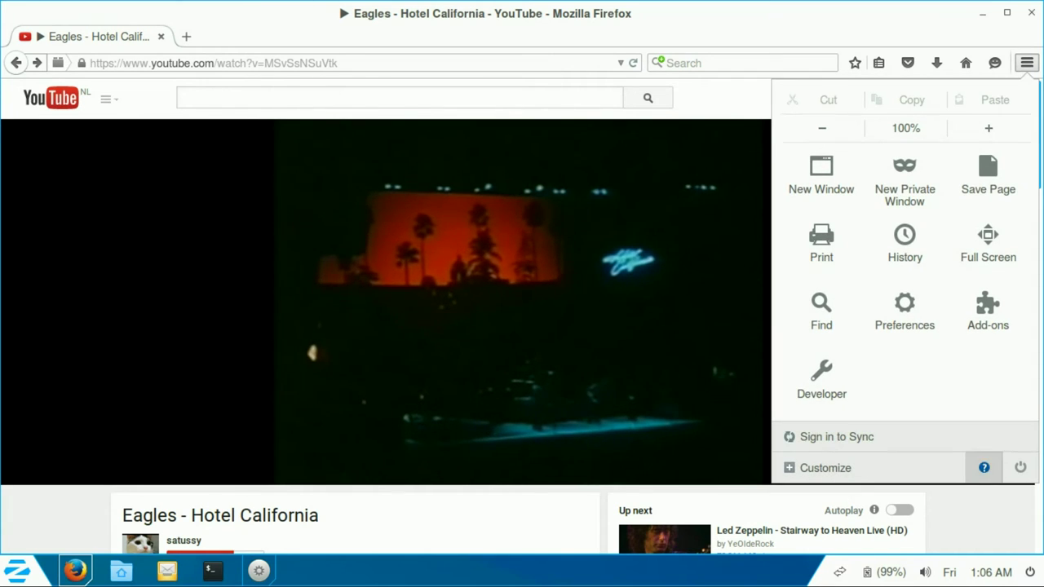
{"action": "left_click", "coordinate": [983, 467]}
{"action": "left_click", "coordinate": [857, 275]}
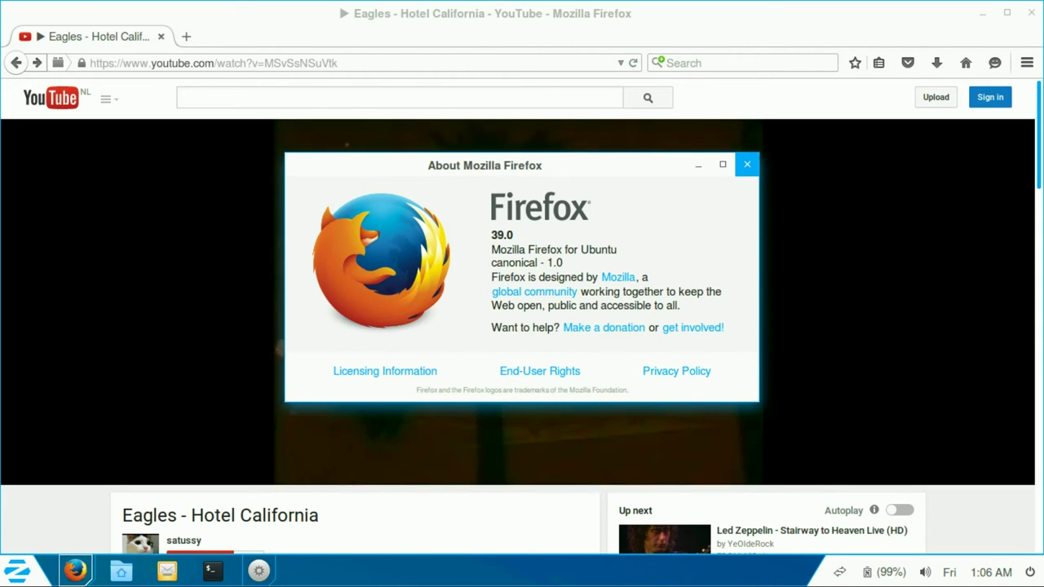
{"action": "left_click", "coordinate": [747, 164]}
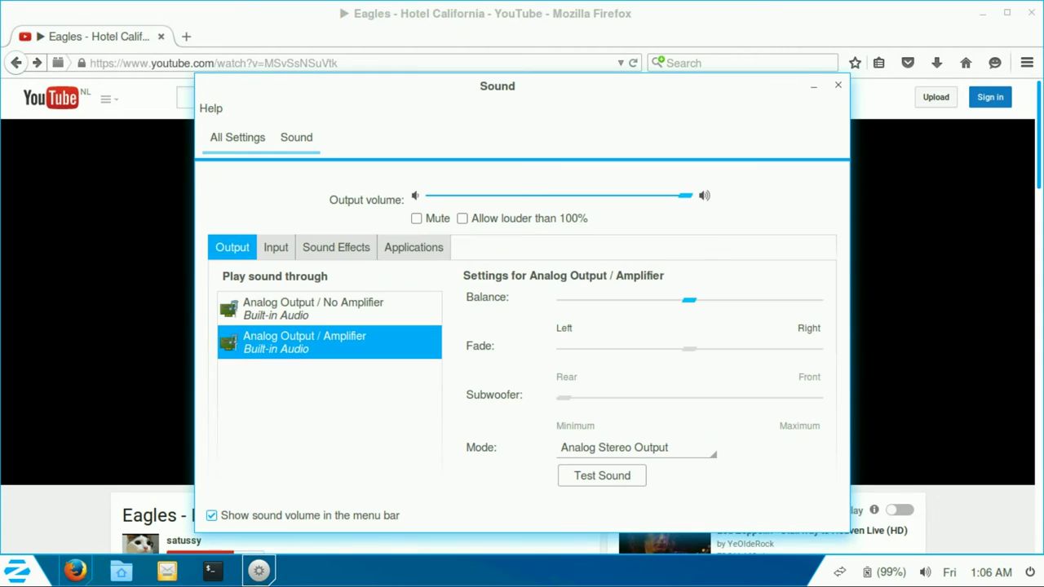
Step: Tick 'Allow louder than 100%', copy the Hotel California video URL, and open a terminal
{"action": "left_click", "coordinate": [462, 217]}
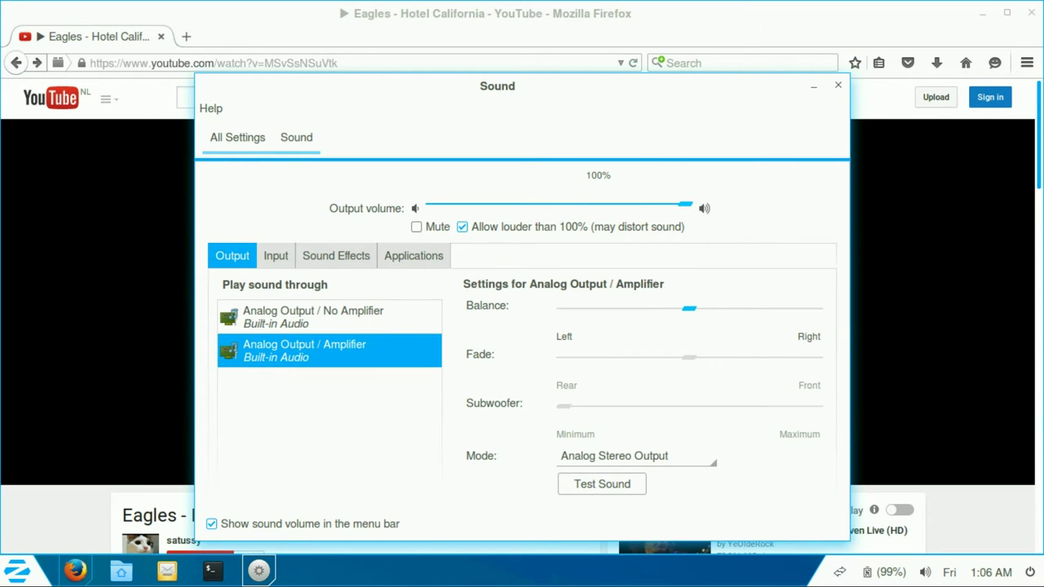
{"action": "key", "text": "alt+F4"}
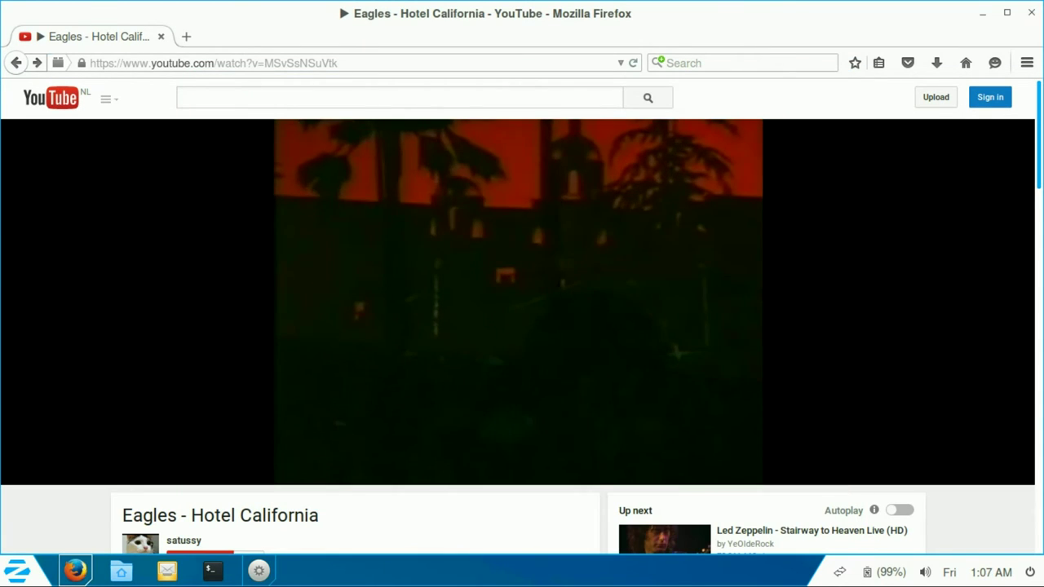
{"action": "left_click", "coordinate": [205, 63]}
{"action": "right_click", "coordinate": [206, 69]}
{"action": "left_click", "coordinate": [236, 120]}
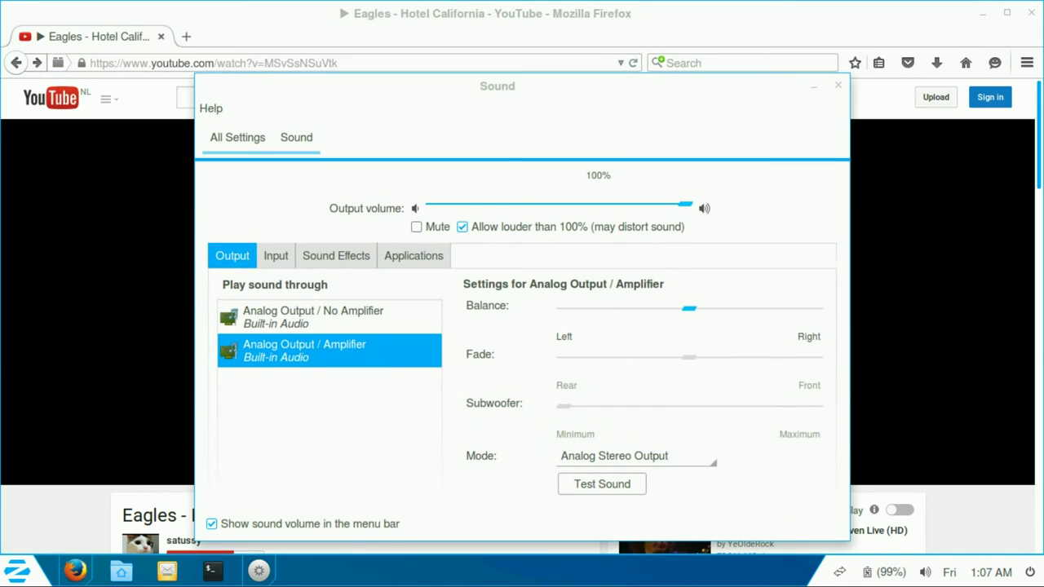
{"action": "key", "text": "alt+F4"}
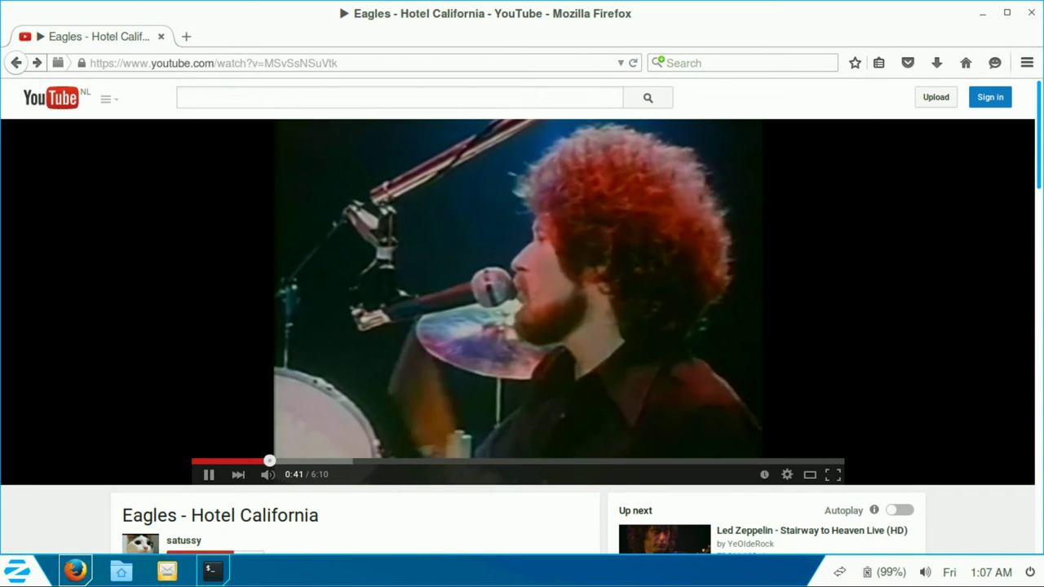
{"action": "key", "text": "ctrl+alt+t"}
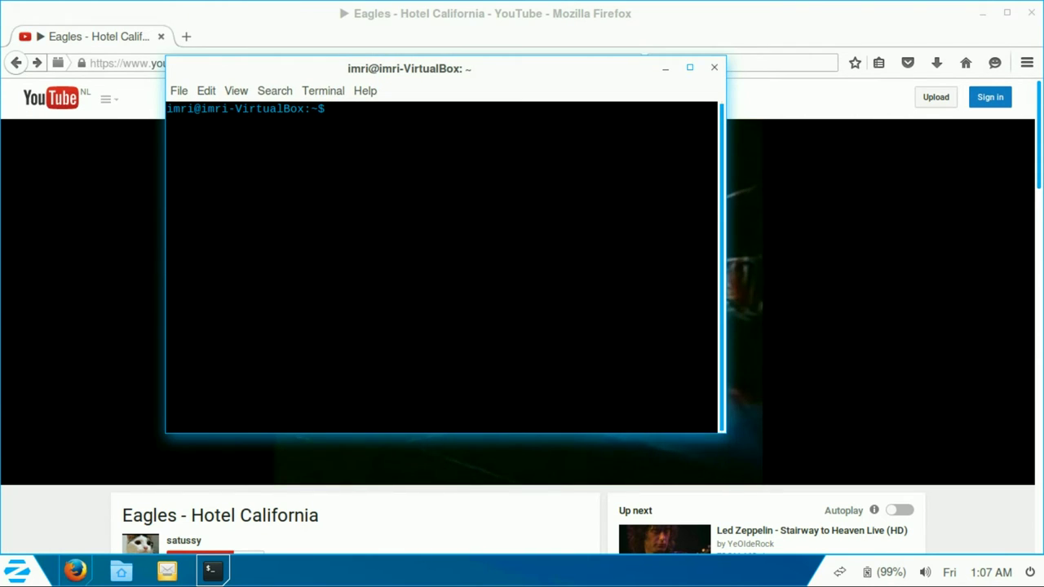
Step: Maximize the terminal and list the home folder's contents with ls
{"action": "key", "text": "super+Up"}
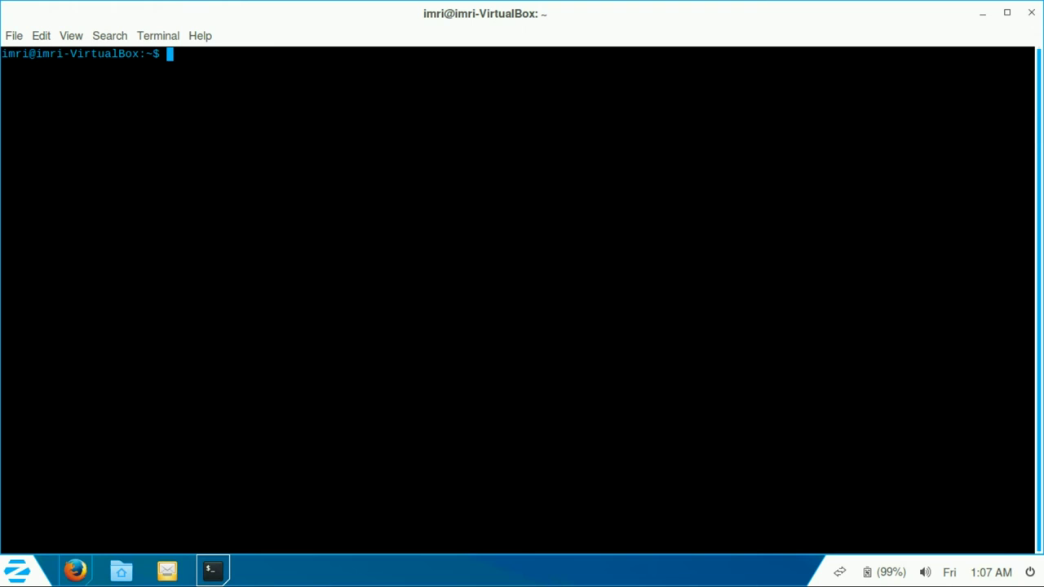
{"action": "key", "text": "ctrl+shift+v"}
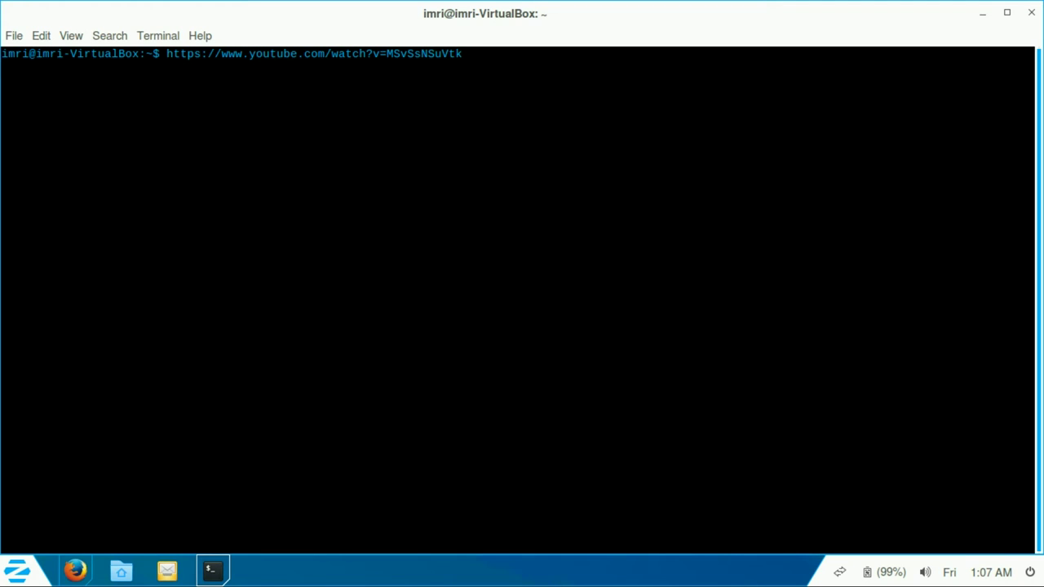
{"action": "key", "text": "ctrl+a"}
{"action": "key", "text": "Delete"}
{"action": "key", "text": "Delete"}
{"action": "key", "text": "Delete"}
{"action": "key", "text": "Delete"}
{"action": "key", "text": "Delete"}
{"action": "key", "text": "Delete"}
{"action": "key", "text": "Delete"}
{"action": "key", "text": "Delete"}
{"action": "key", "text": "Delete"}
{"action": "key", "text": "Delete"}
{"action": "key", "text": "Delete"}
{"action": "key", "text": "Delete"}
{"action": "key", "text": "Delete"}
{"action": "key", "text": "Delete"}
{"action": "key", "text": "Delete"}
{"action": "key", "text": "Delete"}
{"action": "key", "text": "Delete"}
{"action": "key", "text": "Delete"}
{"action": "key", "text": "Delete"}
{"action": "key", "text": "Delete"}
{"action": "key", "text": "Delete"}
{"action": "key", "text": "Delete"}
{"action": "key", "text": "Delete"}
{"action": "key", "text": "Delete"}
{"action": "key", "text": "Delete"}
{"action": "type", "text": "cd"}
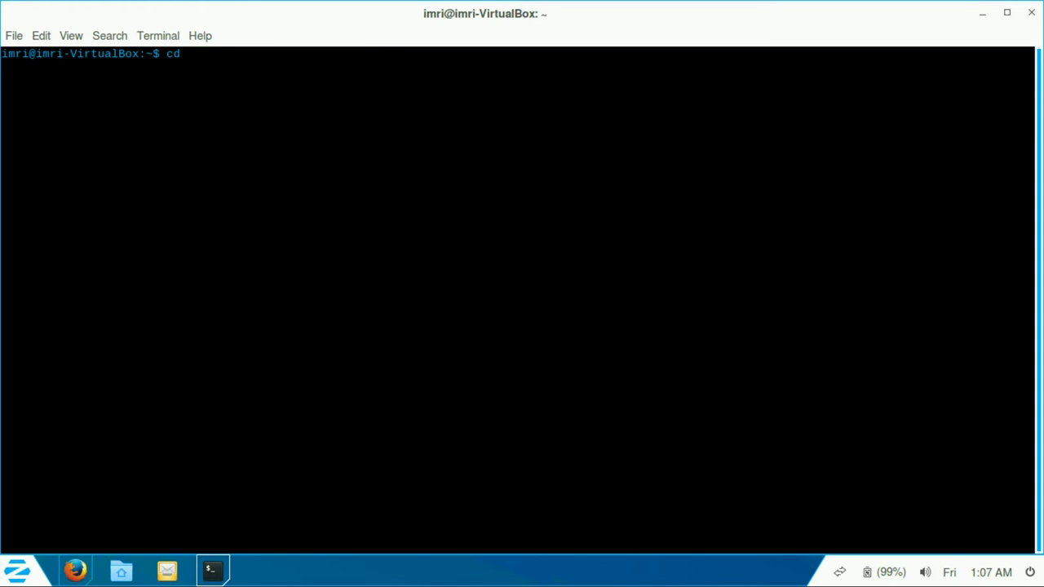
{"action": "key", "text": "BackSpace"}
{"action": "key", "text": "BackSpace"}
{"action": "type", "text": "ls"}
{"action": "key", "text": "Return"}
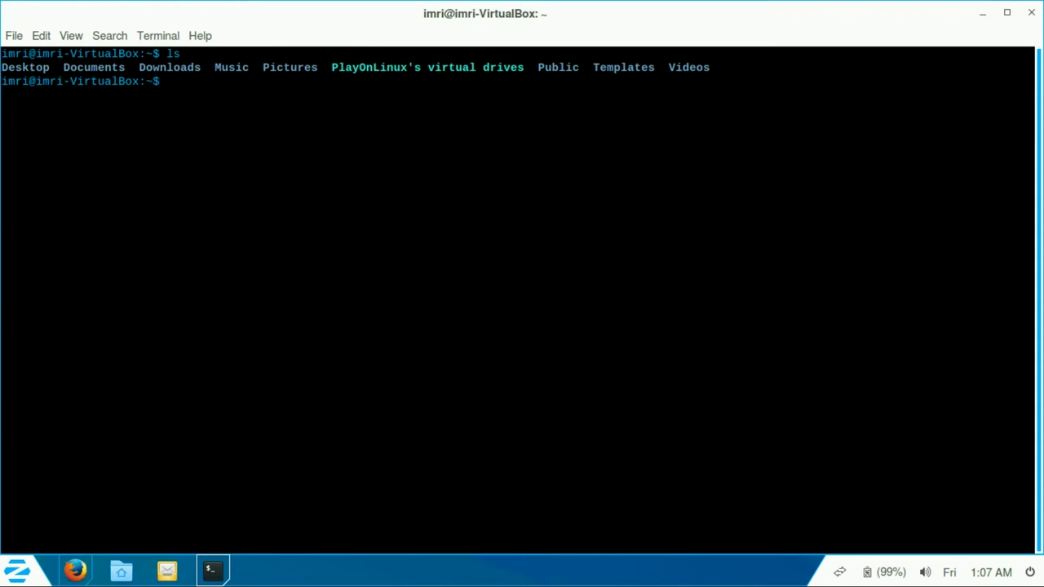
Step: Change into the Videos folder, list it, and clear the screen
{"action": "type", "text": "cd Vid"}
{"action": "key", "text": "Tab"}
{"action": "key", "text": "Return"}
{"action": "type", "text": "ls"}
{"action": "key", "text": "Return"}
{"action": "type", "text": "clear"}
{"action": "key", "text": "Return"}
Step: Run youtube-dl with the pasted Hotel California URL to download the video
{"action": "type", "text": "youtube-dl"}
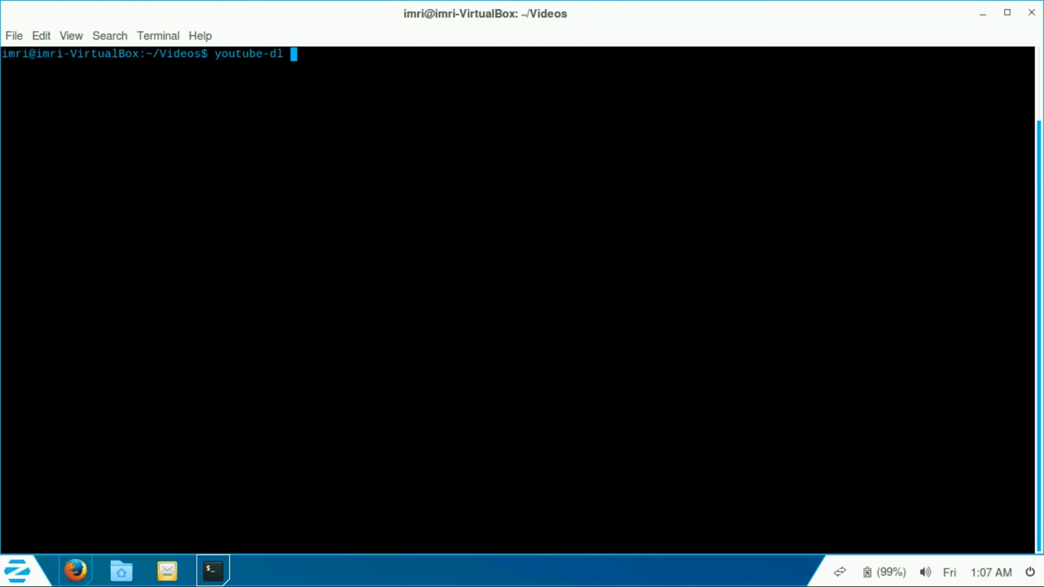
{"action": "key", "text": "ctrl+shift+v"}
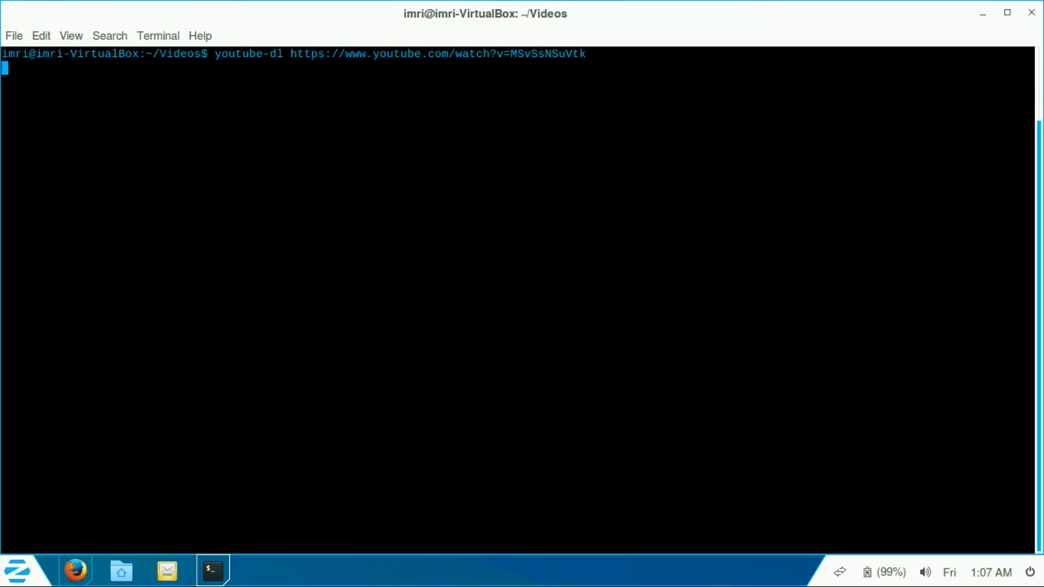
{"action": "right_click", "coordinate": [121, 571]}
{"action": "key", "text": "Return"}
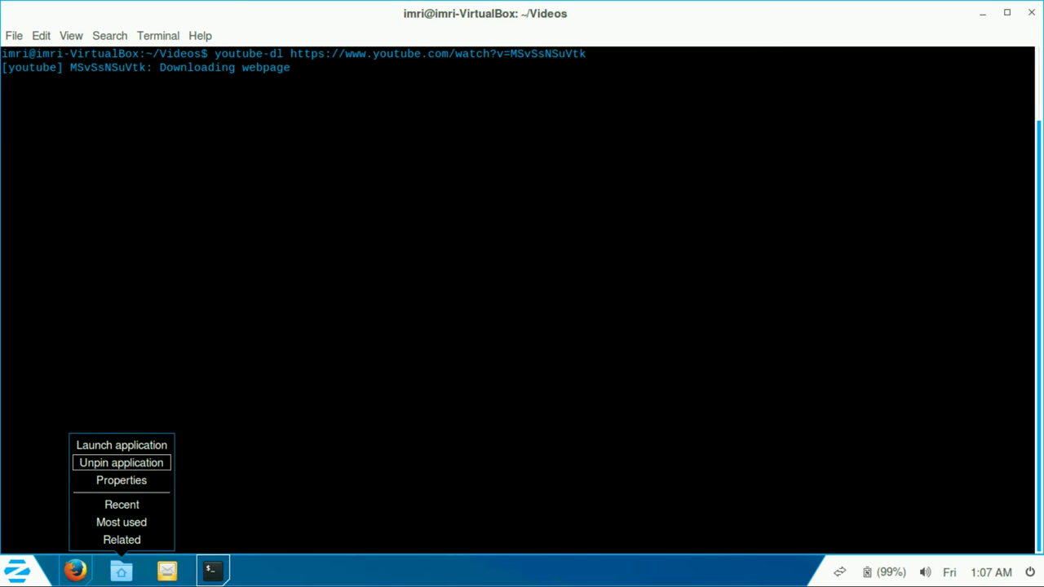
Step: View the Files launcher's identifier setting and cancel it without changes
{"action": "left_click", "coordinate": [122, 480]}
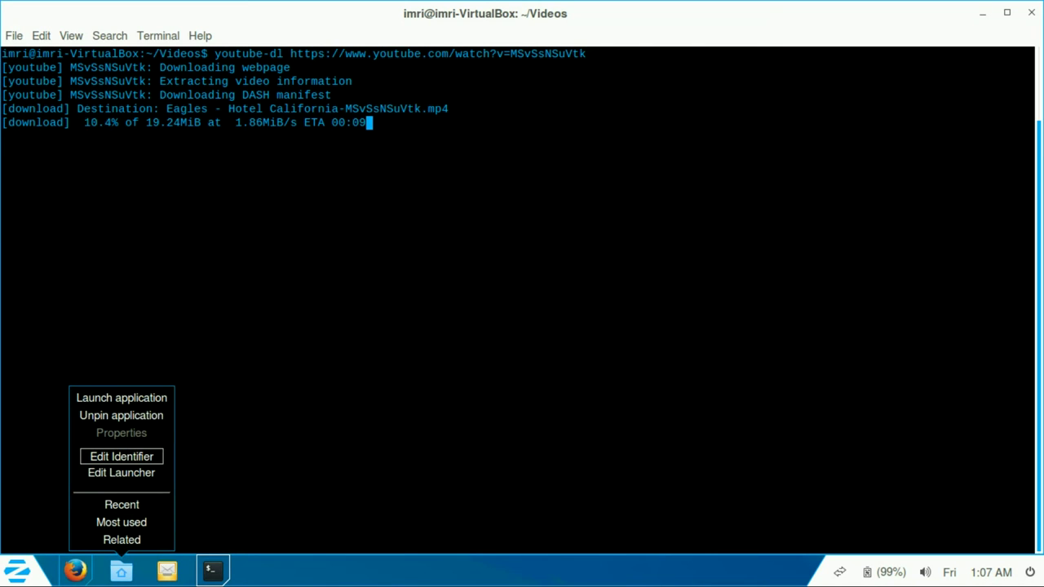
{"action": "key", "text": "Up"}
{"action": "key", "text": "Return"}
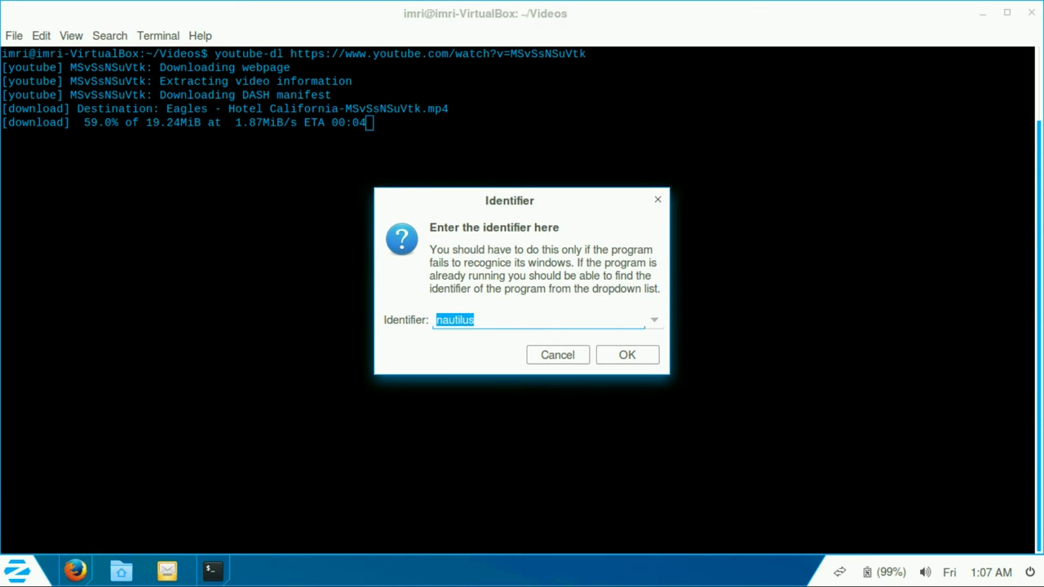
{"action": "key", "text": "End"}
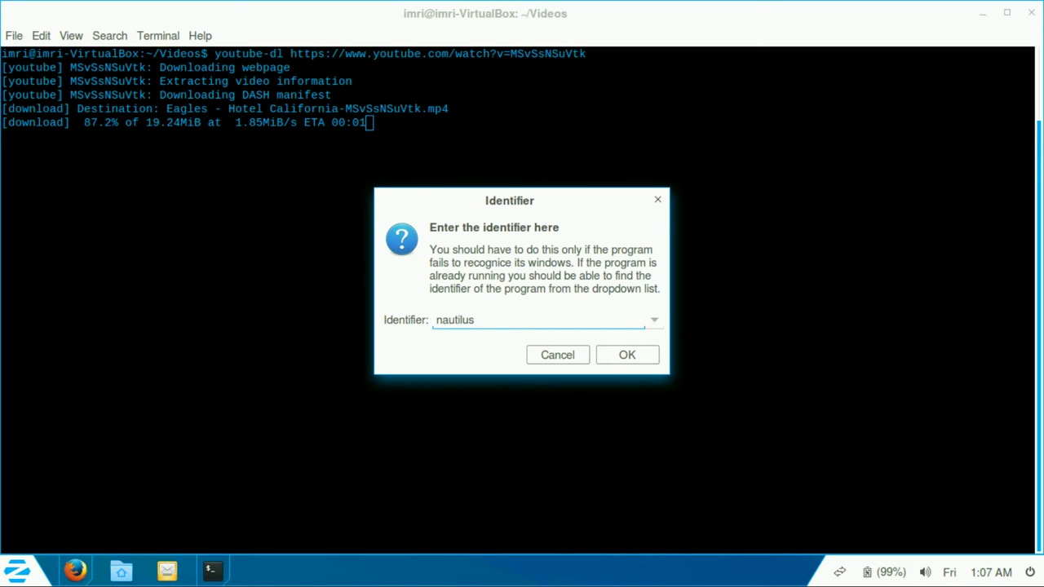
{"action": "key", "text": "Tab"}
{"action": "key", "text": "Return"}
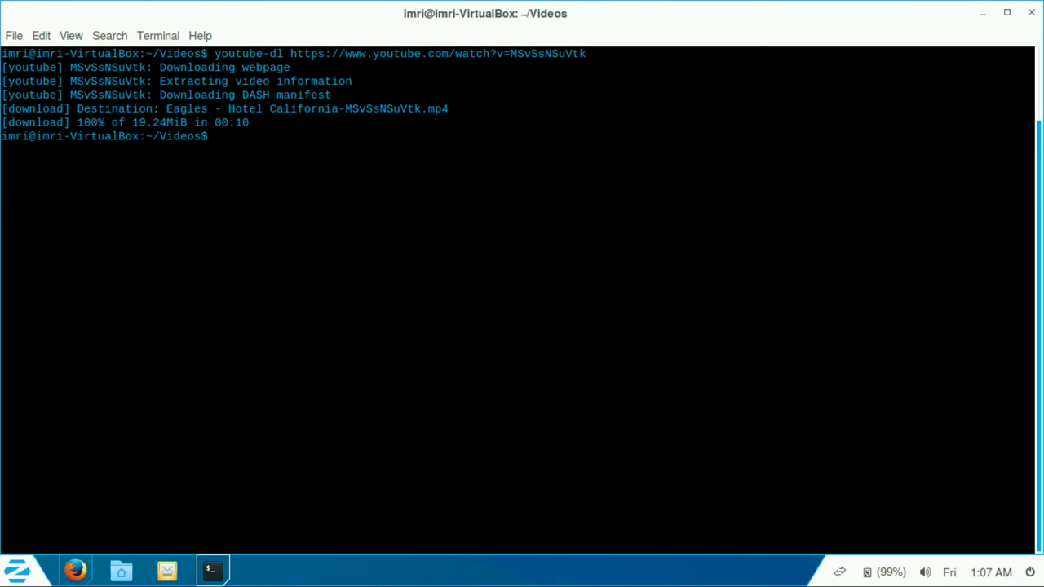
{"action": "right_click", "coordinate": [121, 571]}
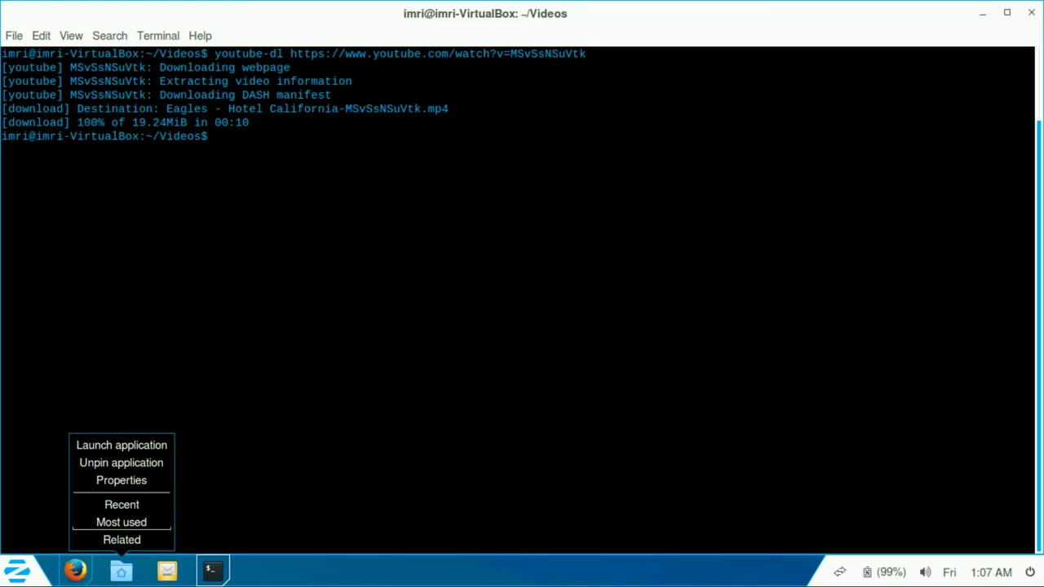
{"action": "left_click", "coordinate": [122, 481]}
{"action": "left_click", "coordinate": [121, 473]}
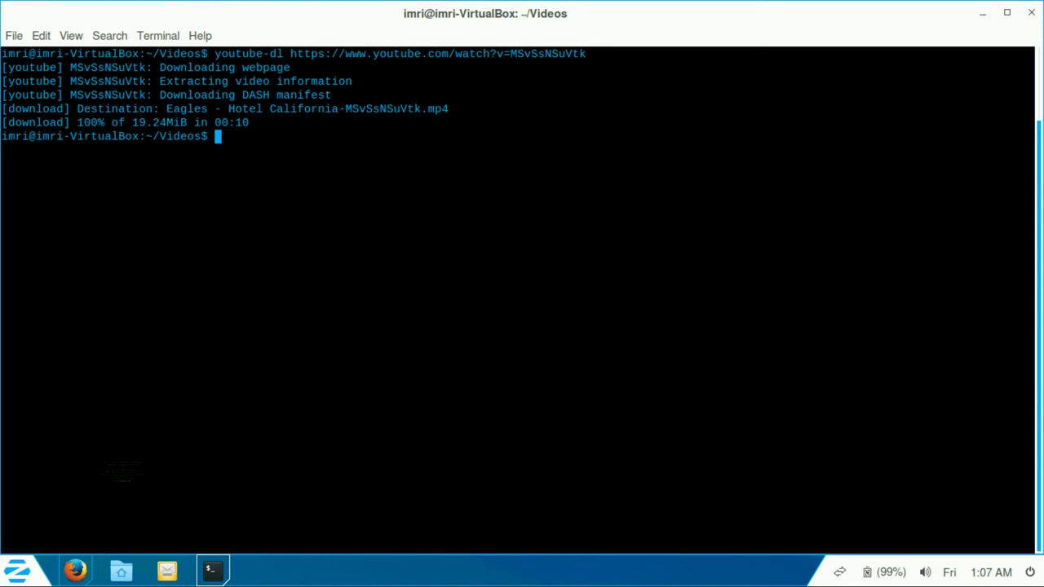
{"action": "left_click", "coordinate": [520, 291]}
{"action": "key", "text": "shift+End"}
{"action": "key", "text": "shift+Home"}
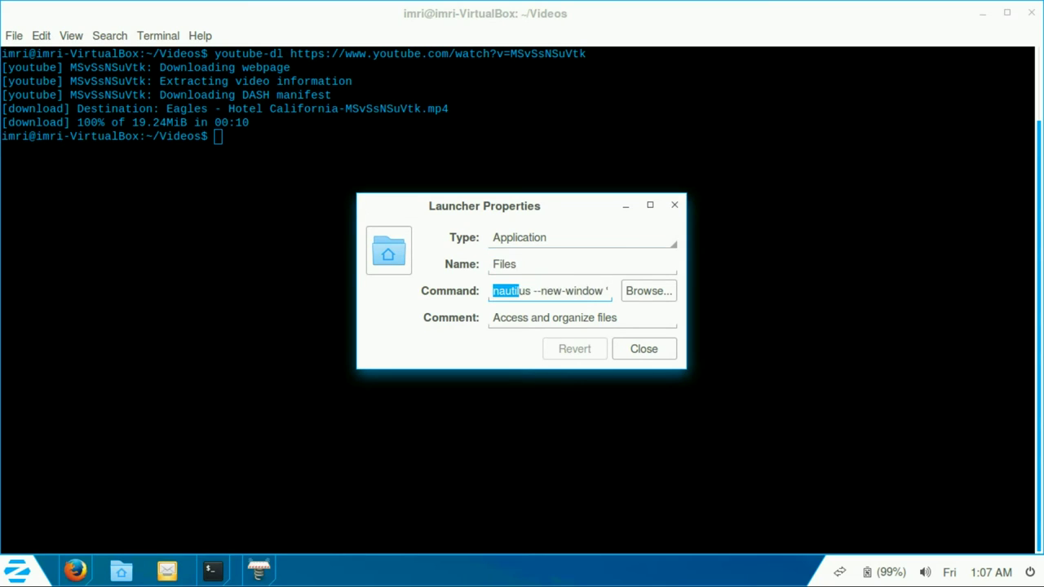
{"action": "left_click", "coordinate": [583, 238]}
{"action": "left_click", "coordinate": [520, 236]}
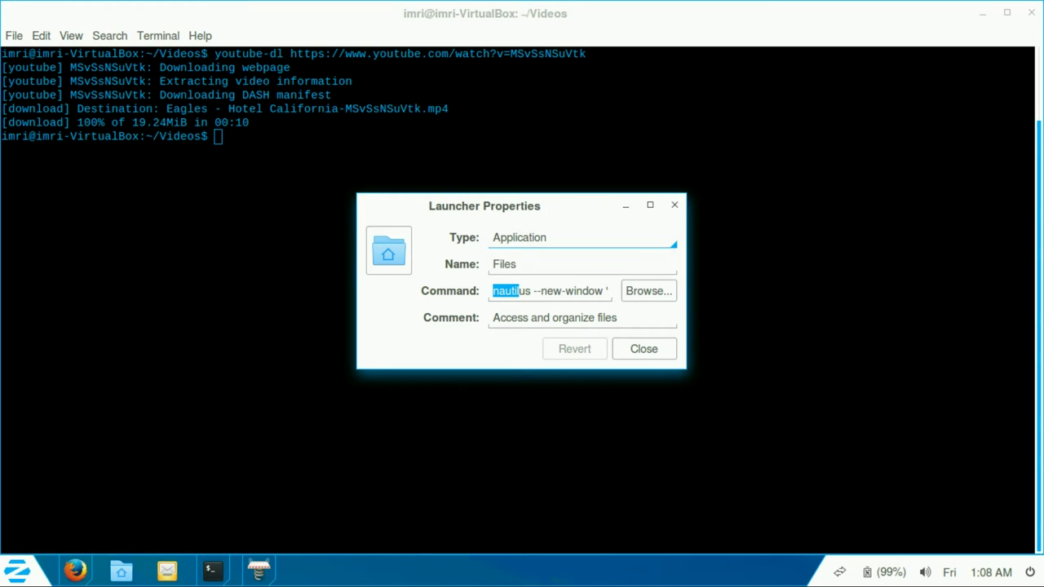
{"action": "left_click", "coordinate": [643, 349]}
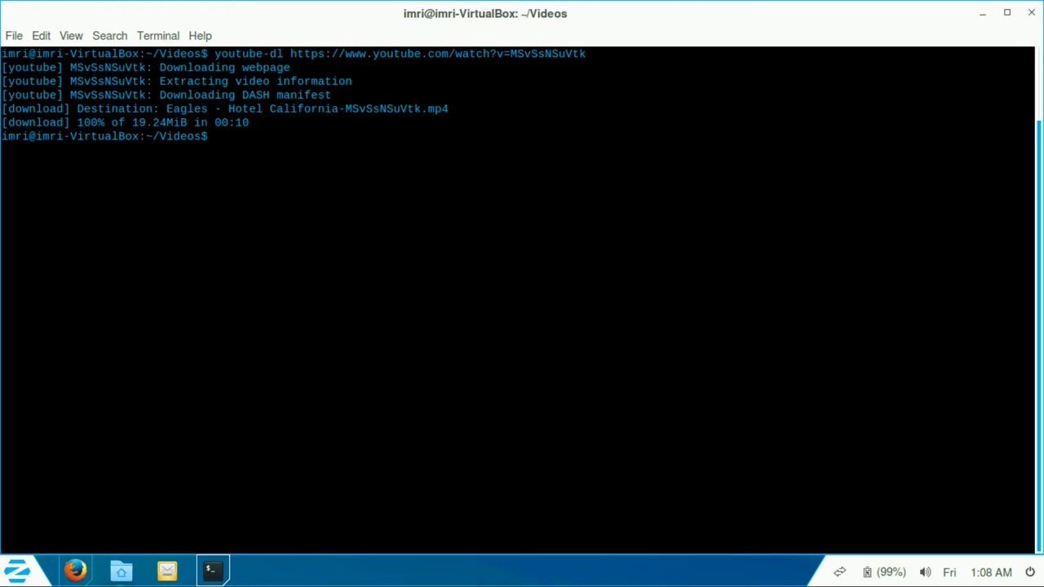
{"action": "left_click_drag", "start_coordinate": [42, 122], "coordinate": [1033, 124]}
{"action": "left_click", "coordinate": [1032, 124]}
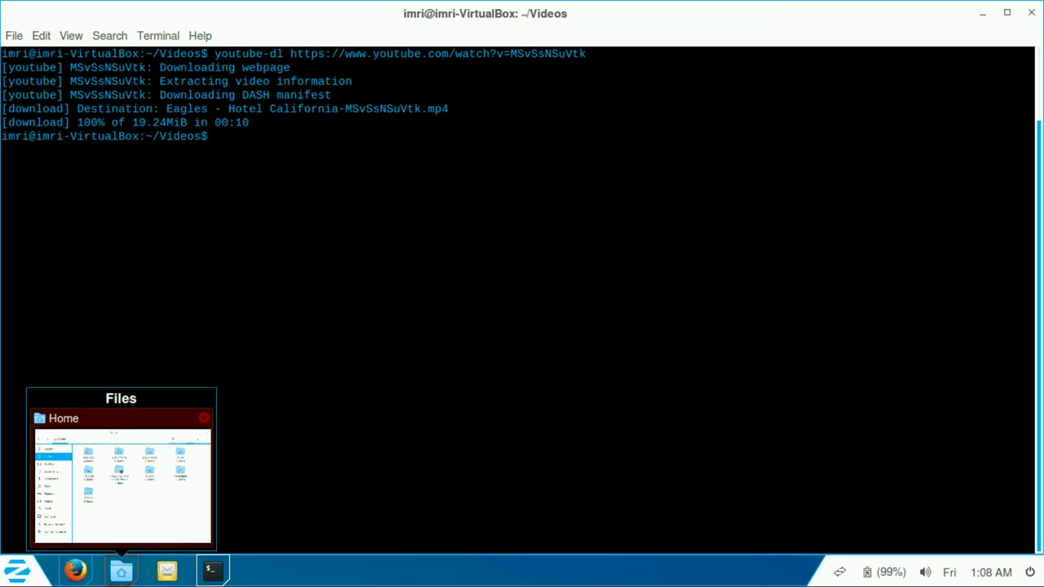
Step: Show the Videos folder in Files to find the downloaded mp4
{"action": "left_click", "coordinate": [121, 571]}
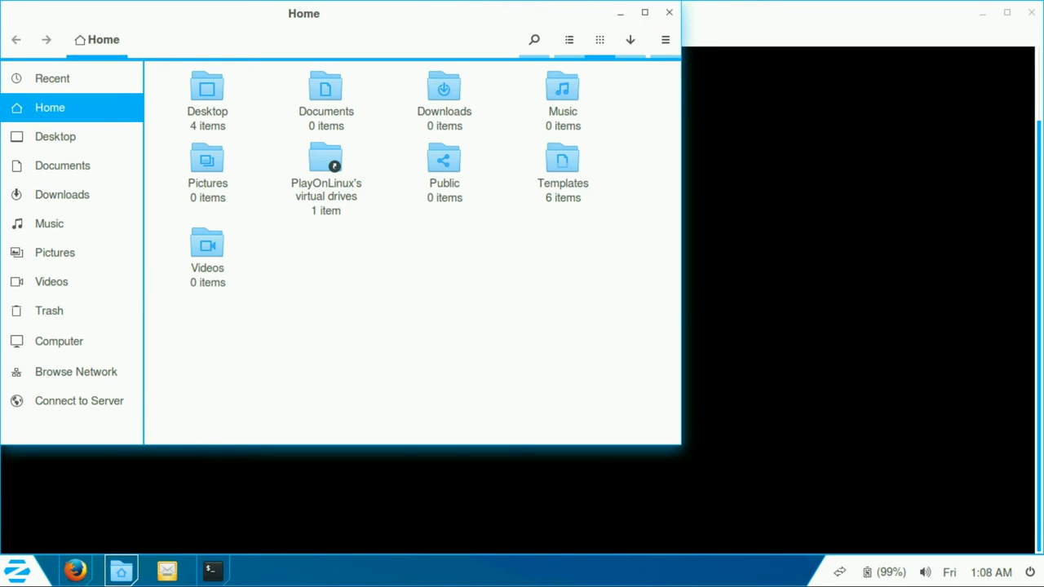
{"action": "left_click", "coordinate": [51, 282]}
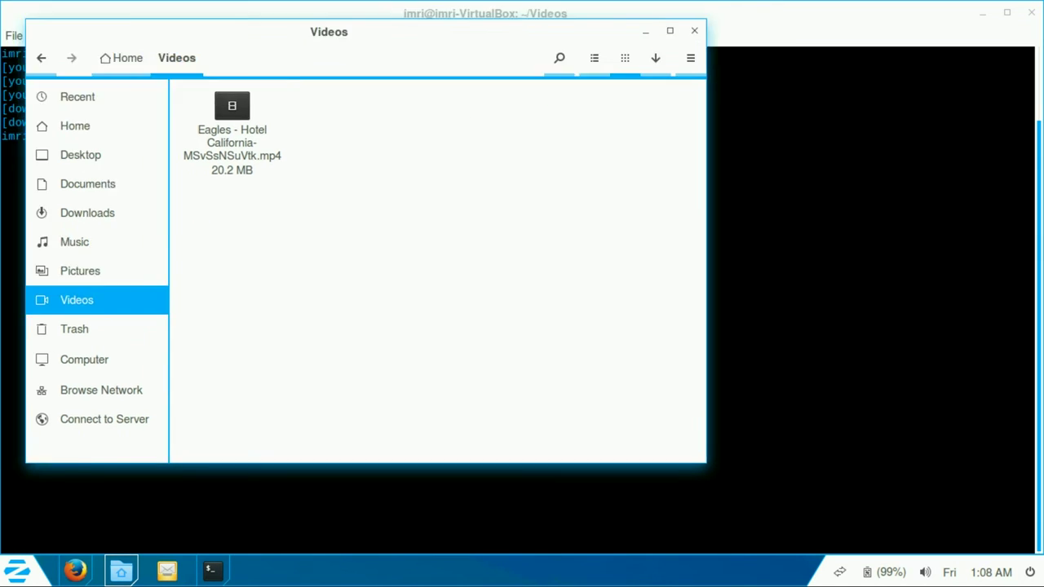
{"action": "key", "text": "alt+Tab"}
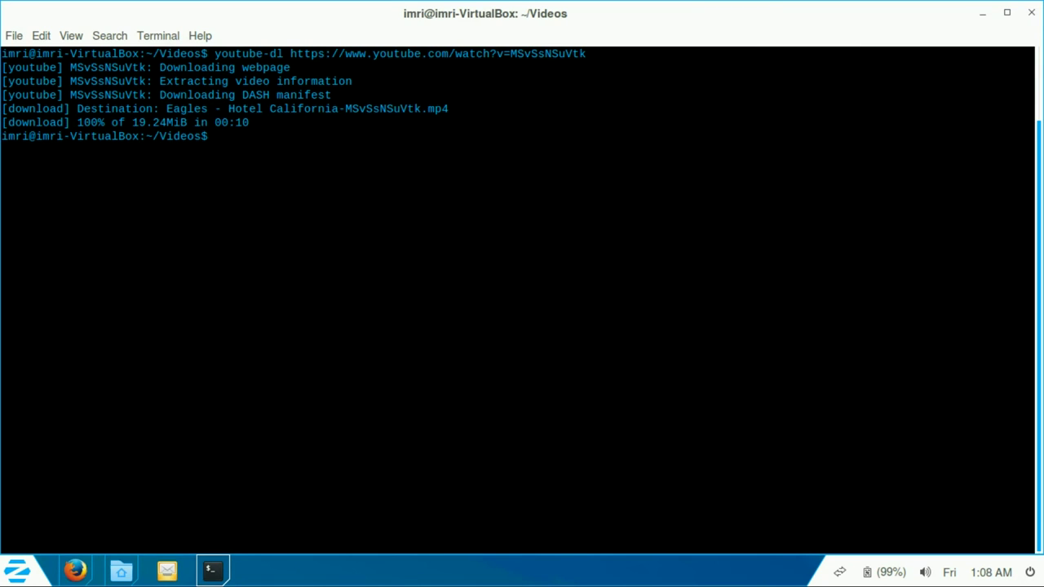
{"action": "key", "text": "alt+Tab"}
{"action": "key", "text": "alt+Tab"}
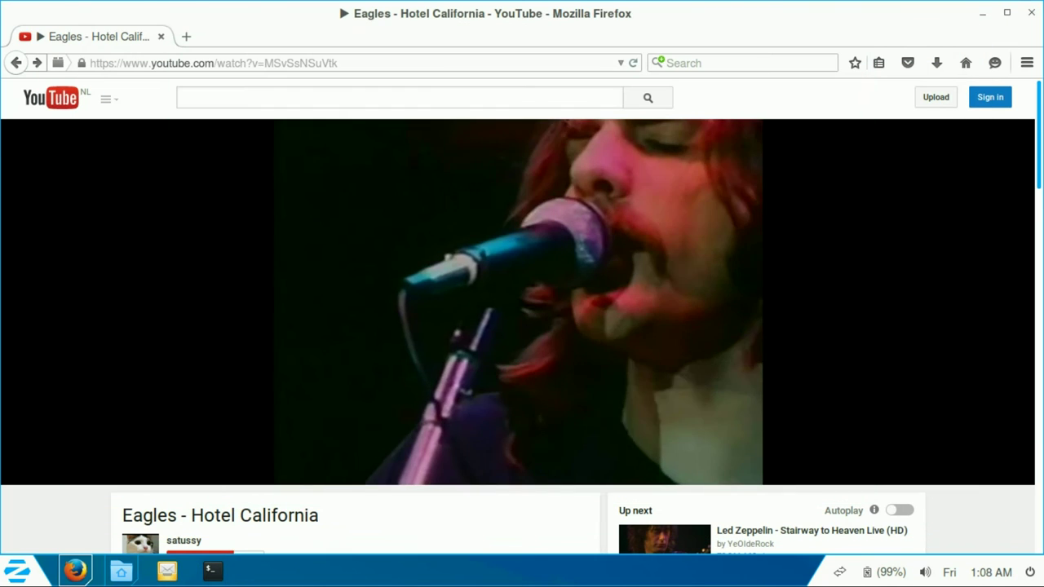
{"action": "key", "text": "alt+Tab"}
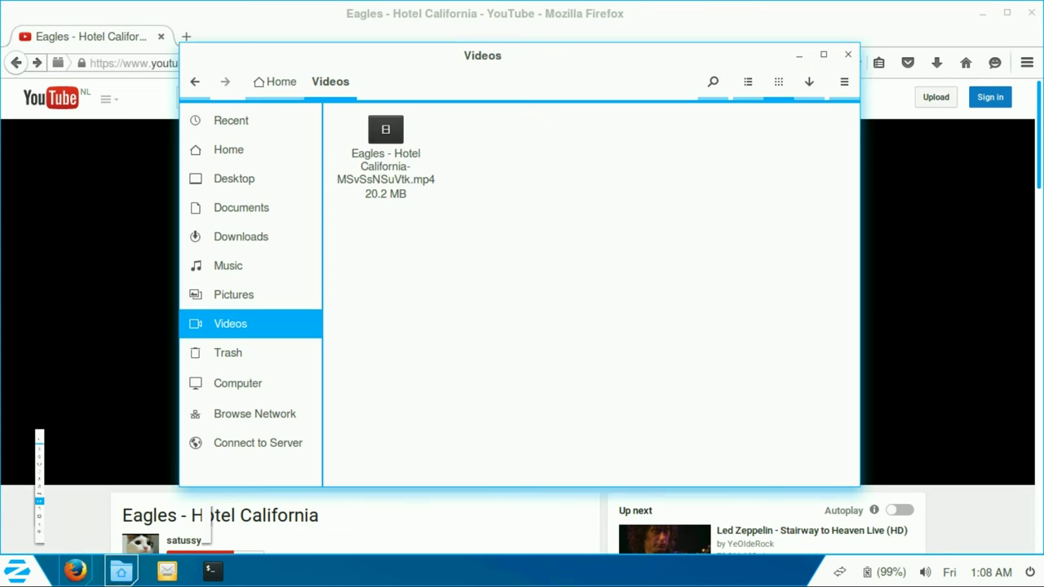
Step: Open the Eagles mp4 in Parole Media Player, dismiss the GStreamer error, and quit Parole
{"action": "left_click", "coordinate": [385, 184]}
{"action": "right_click", "coordinate": [385, 190]}
{"action": "left_click", "coordinate": [390, 197]}
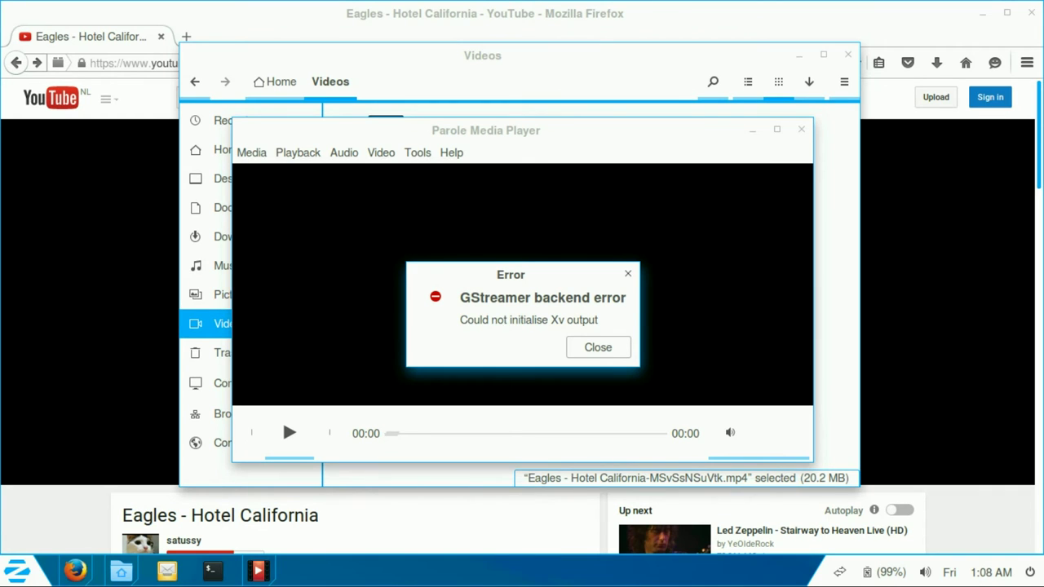
{"action": "key", "text": "Return"}
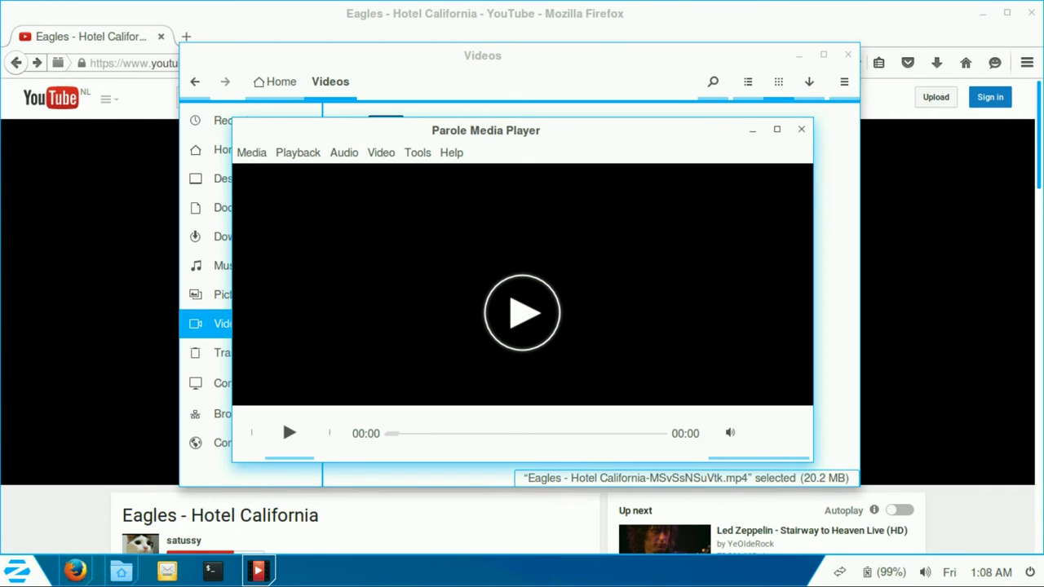
{"action": "key", "text": "alt+m"}
{"action": "key", "text": "Up"}
{"action": "key", "text": "Return"}
{"action": "key", "text": "ctrl+alt+t"}
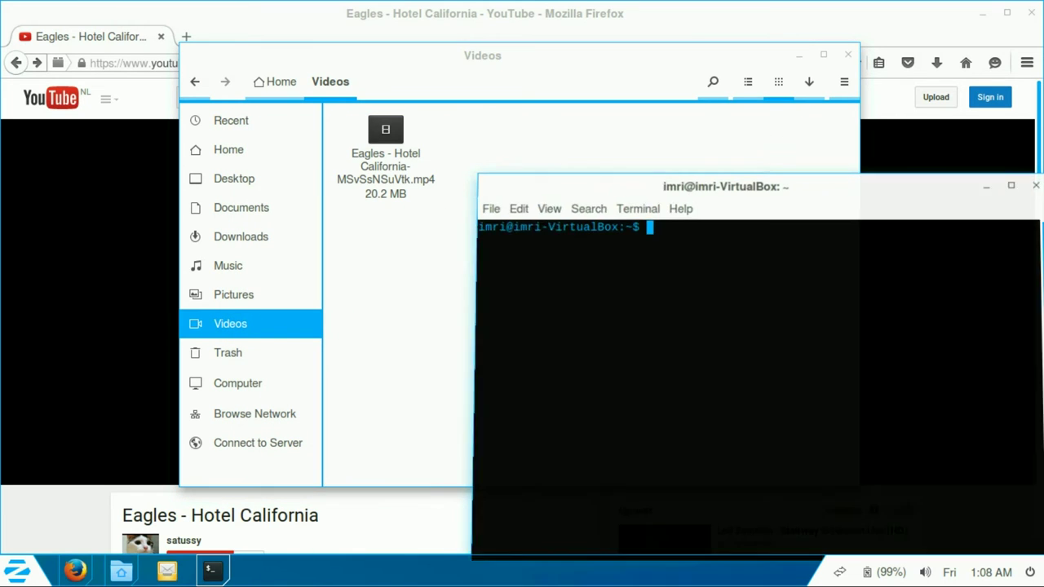
Step: Maximize the terminal and run sudo apt-cache search vlc, entering the password
{"action": "key", "text": "super+Up"}
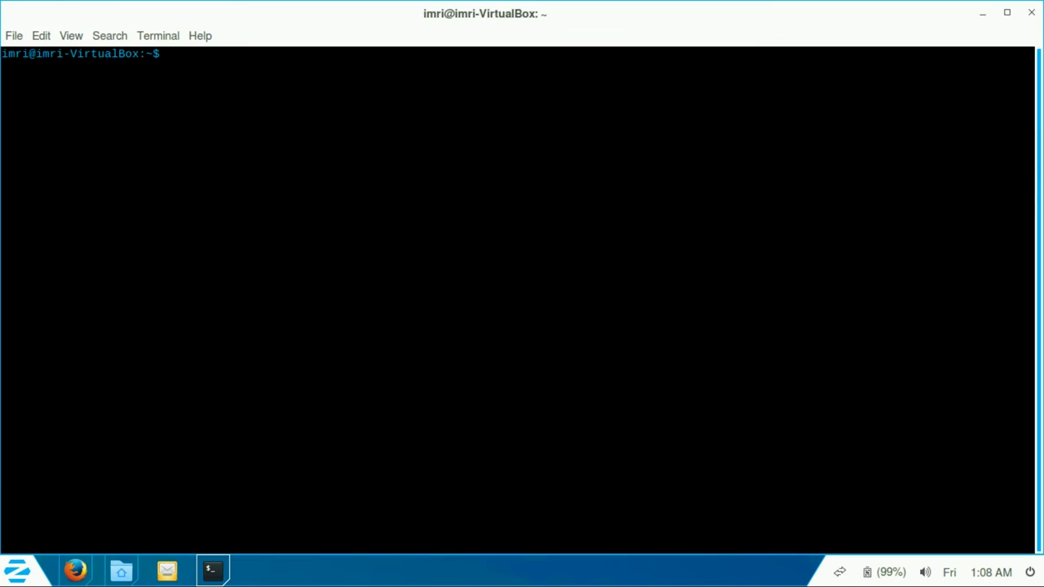
{"action": "type", "text": "sudo apt-cache search vlc"}
{"action": "key", "text": "Return"}
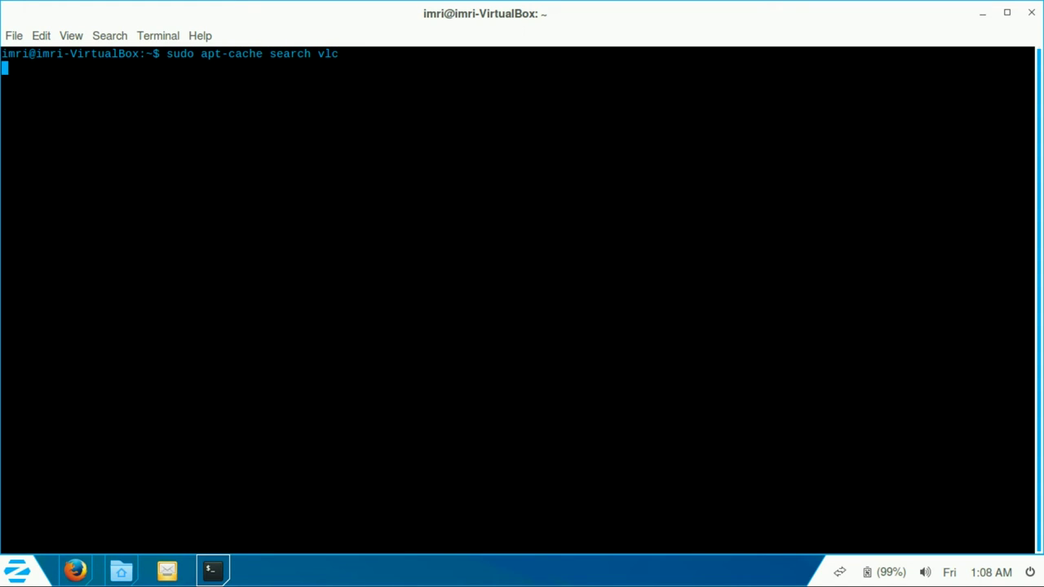
{"action": "key", "text": "Return"}
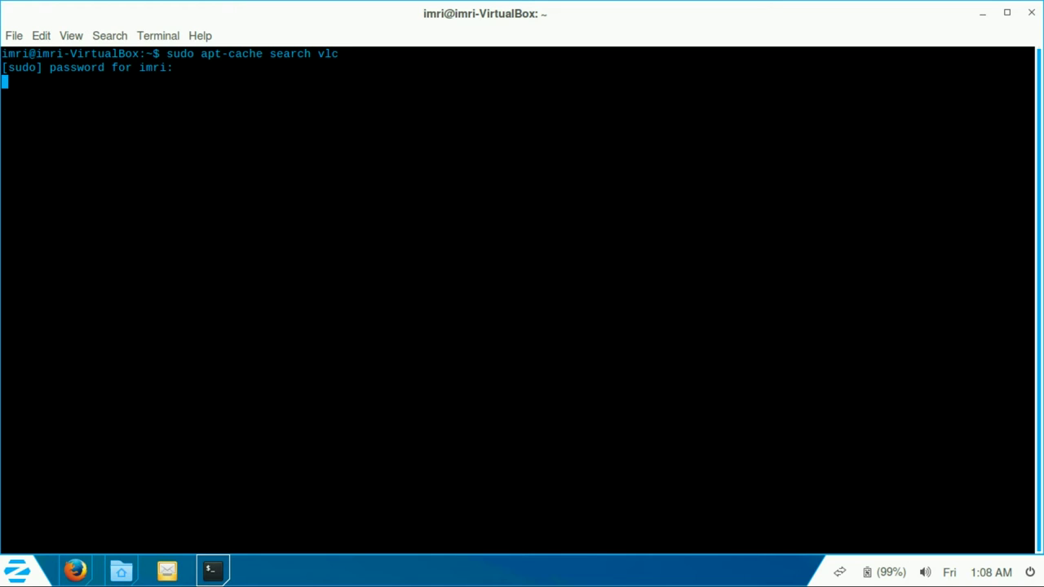
{"action": "key", "text": "Return"}
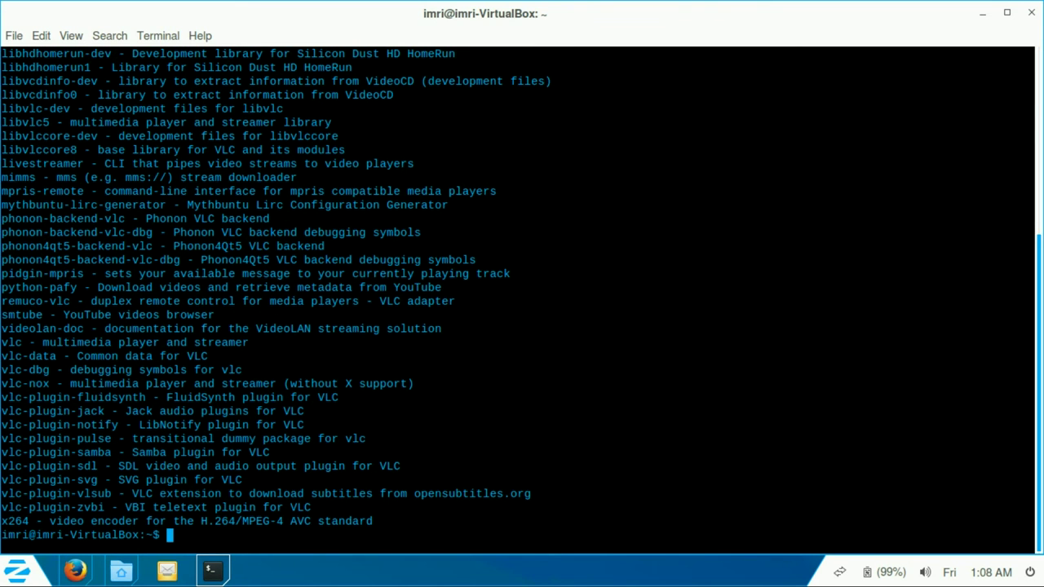
{"action": "double_click", "coordinate": [11, 342]}
Step: Run sudo apt-cache policy vlc to check whether vlc is installed
{"action": "type", "text": "sudo apt-cache s"}
{"action": "key", "text": "BackSpace"}
{"action": "type", "text": "policy vlc"}
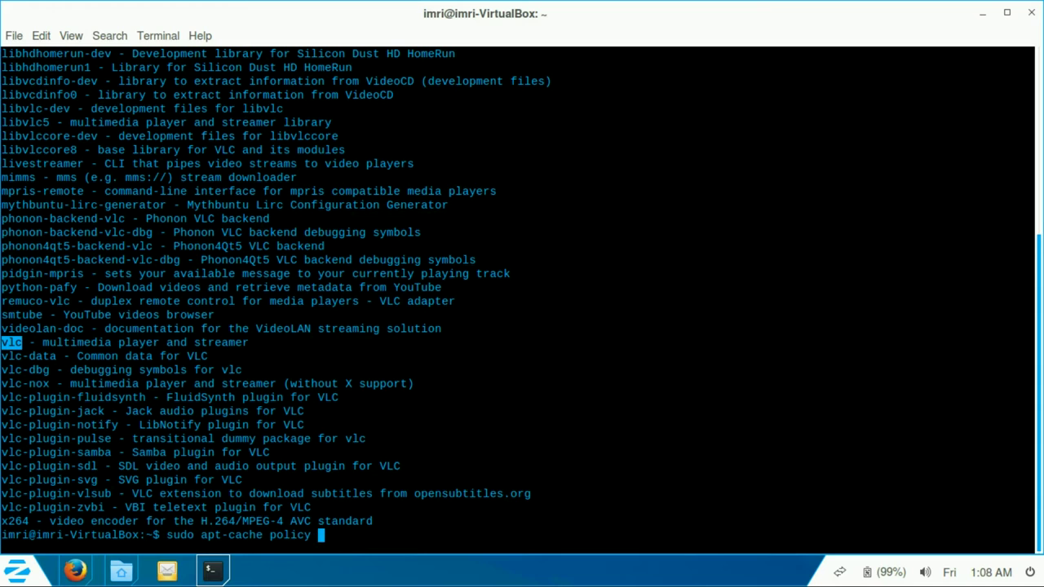
{"action": "key", "text": "Return"}
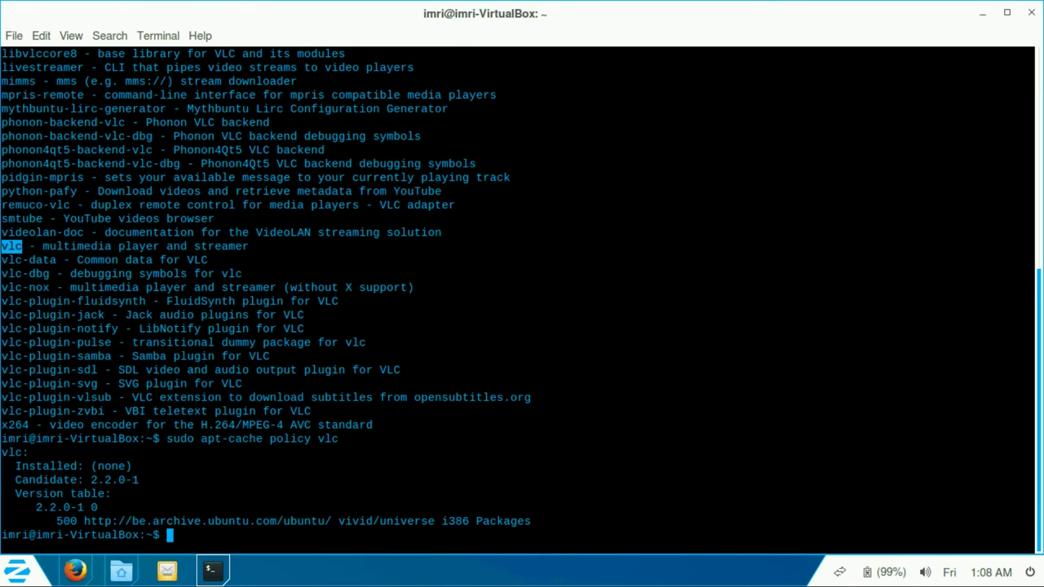
Step: Search the web for the VLC PPA and open the stable branch Launchpad result in a new tab
{"action": "left_click", "coordinate": [76, 571]}
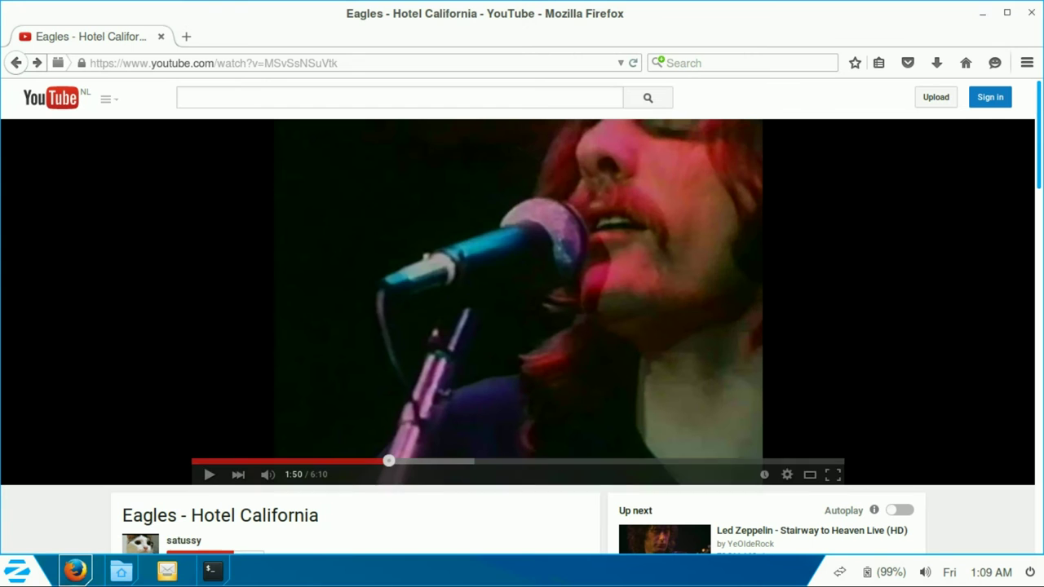
{"action": "key", "text": "ctrl+l"}
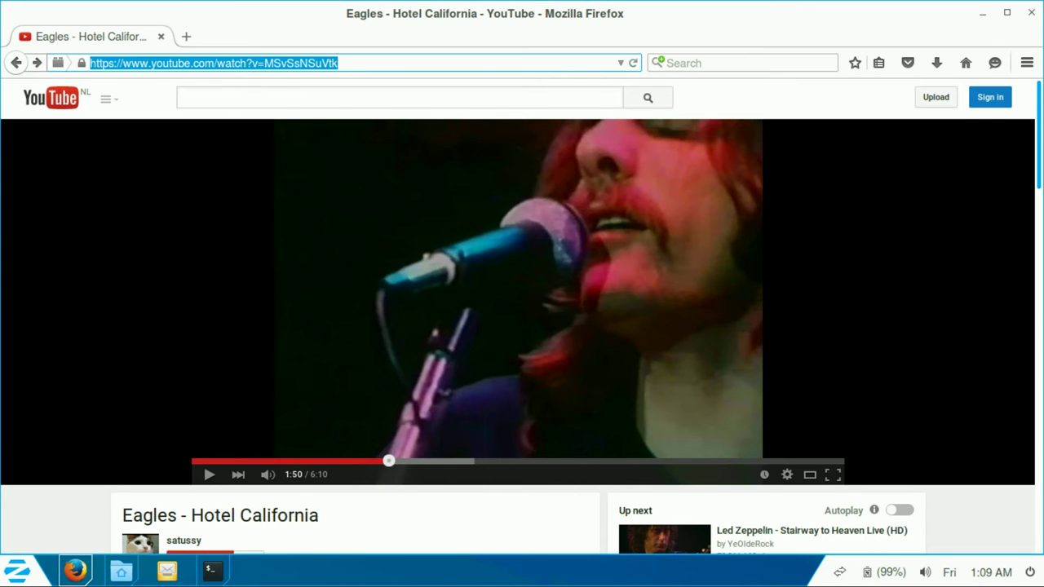
{"action": "type", "text": "vlc"}
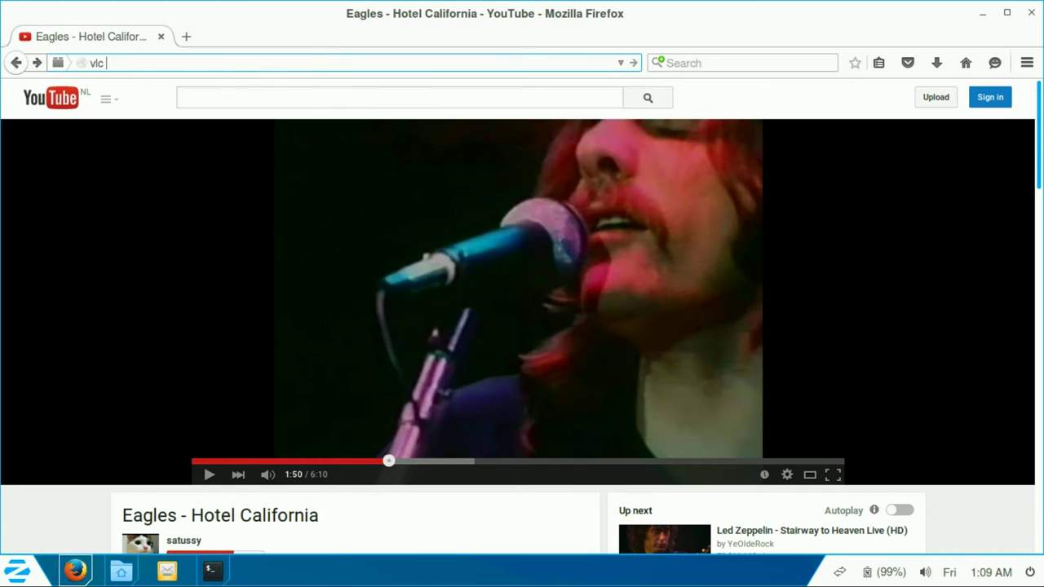
{"action": "key", "text": "Return"}
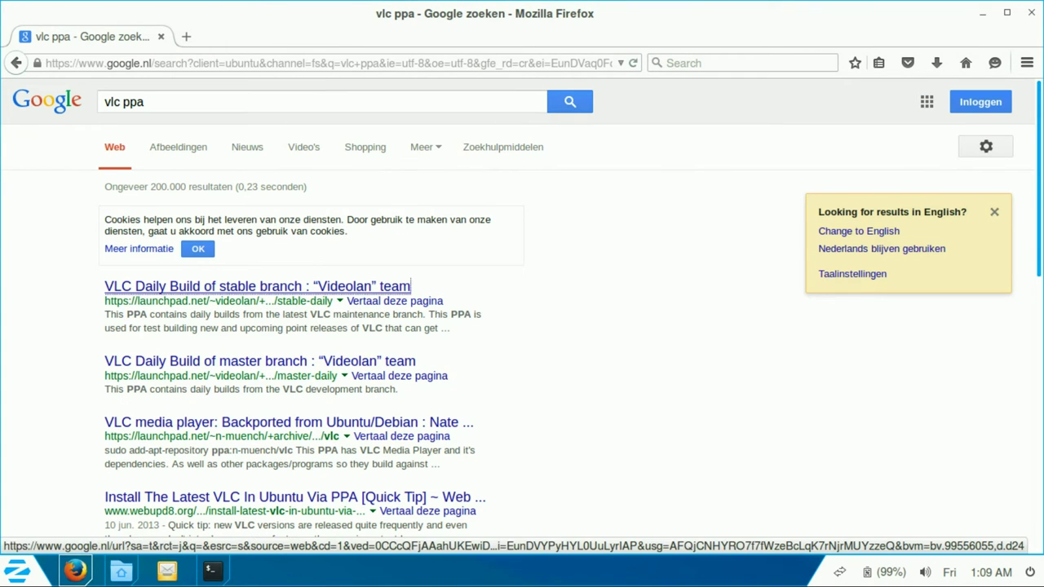
{"action": "middle_click", "coordinate": [257, 287]}
{"action": "key", "text": "ctrl+Tab"}
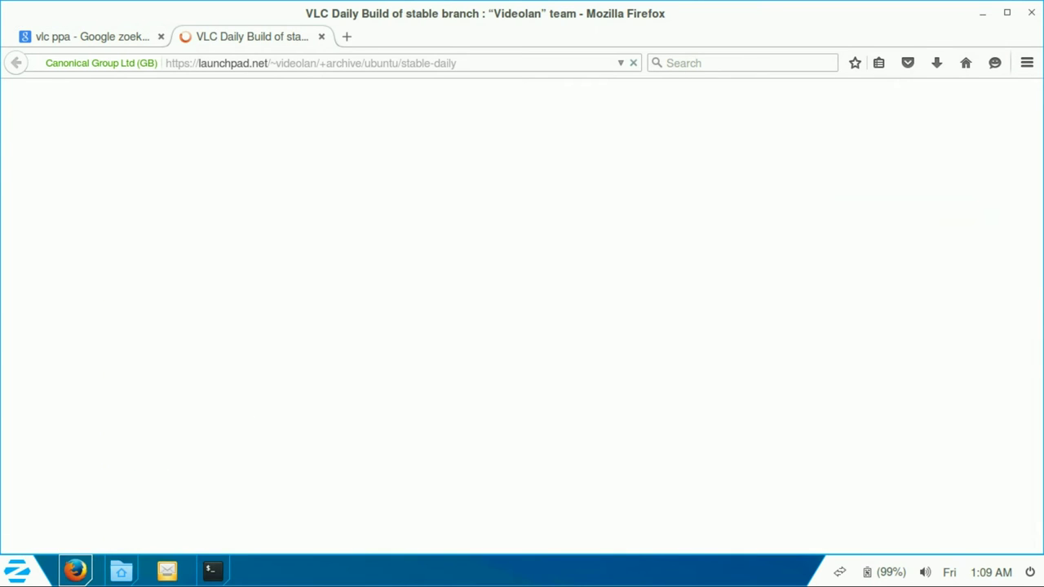
Step: Expand the PPA's Technical details and copy the name ppa:videolan/stable-daily
{"action": "scroll", "coordinate": [522, 318], "scroll_direction": "down", "scroll_amount": 3}
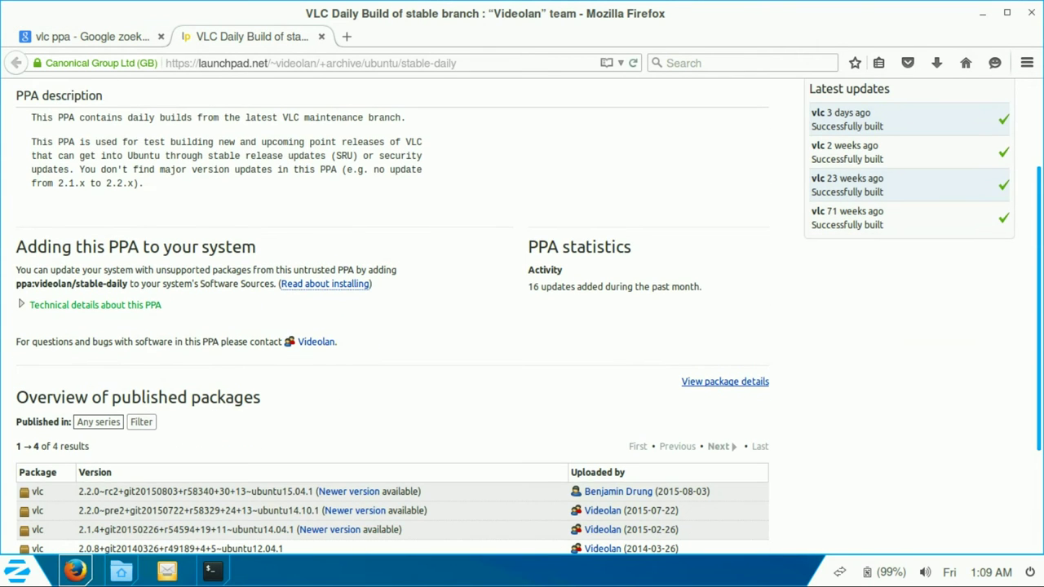
{"action": "scroll", "coordinate": [522, 318], "scroll_direction": "down", "scroll_amount": 3}
{"action": "left_click", "coordinate": [90, 175]}
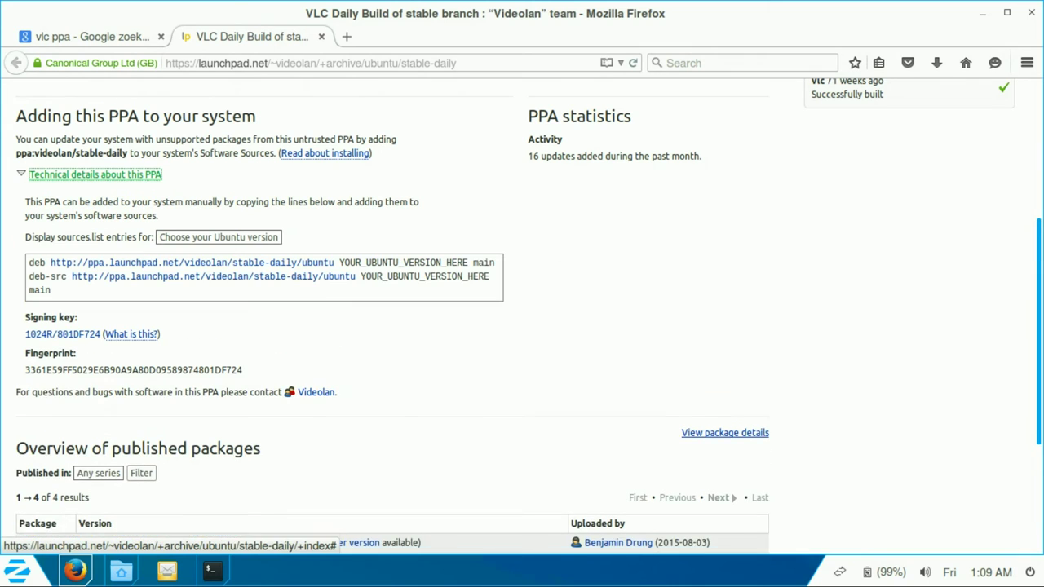
{"action": "left_click_drag", "start_coordinate": [128, 153], "coordinate": [27, 154]}
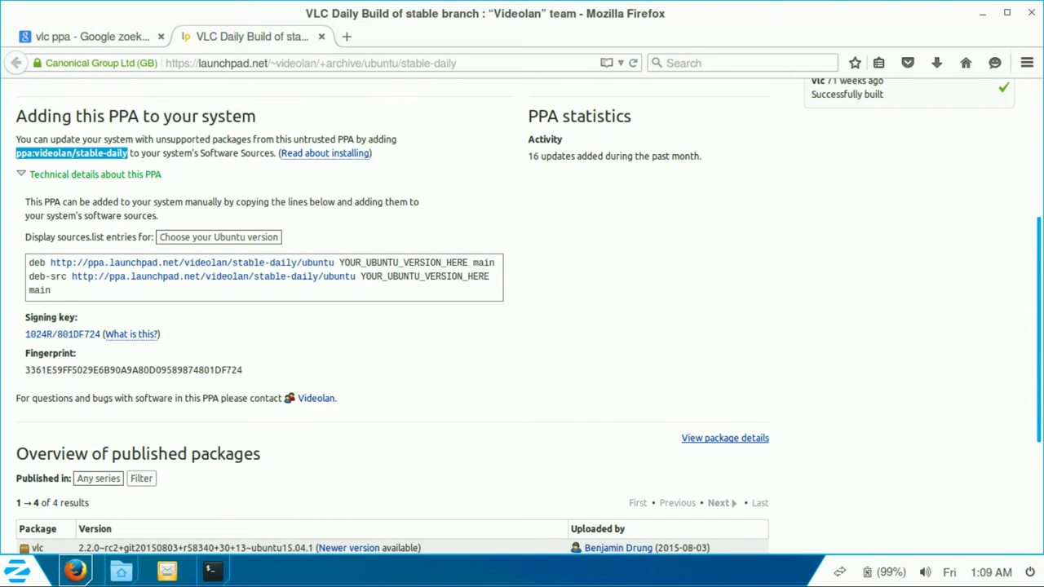
{"action": "right_click", "coordinate": [36, 153]}
{"action": "left_click", "coordinate": [61, 163]}
{"action": "key", "text": "alt+Tab"}
Step: Reset the terminal and run add-apt-repository -y ppa:videolan/stable-daily, apt-get update and apt-get install vlc
{"action": "type", "text": "reset"}
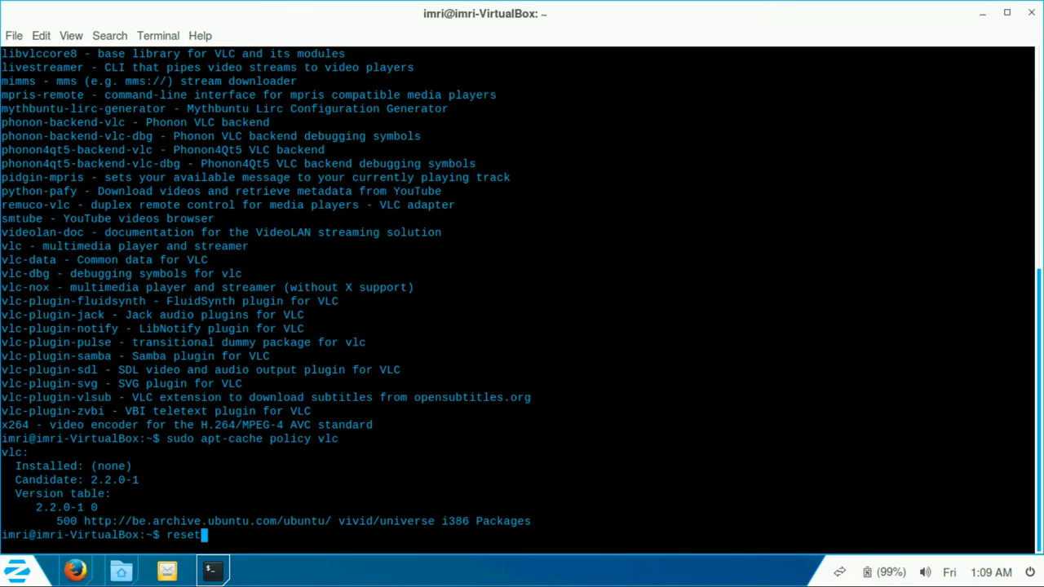
{"action": "key", "text": "Return"}
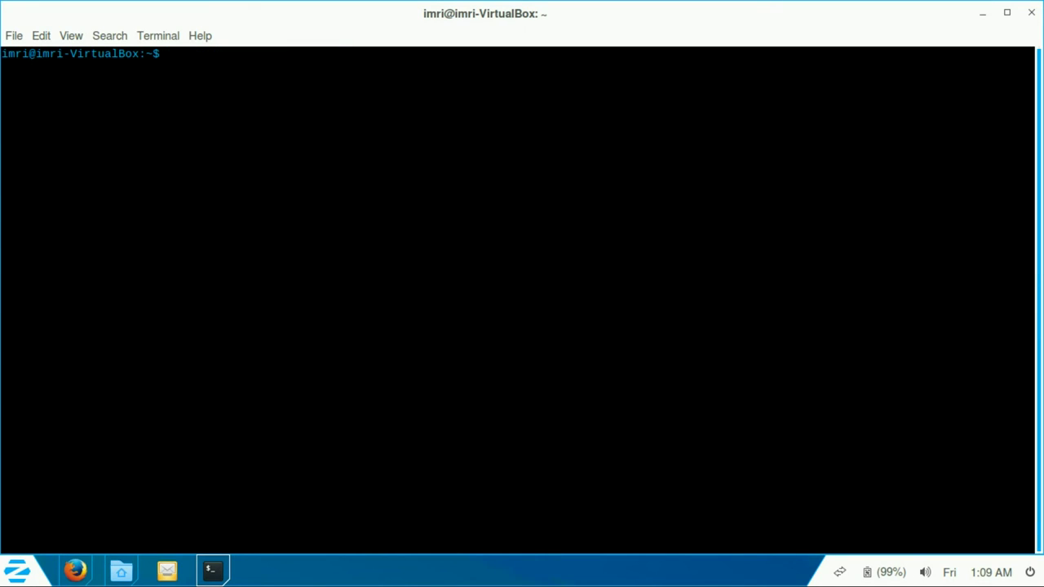
{"action": "type", "text": "sudo at"}
{"action": "type", "text": "d-ap"}
{"action": "key", "text": "Tab"}
{"action": "type", "text": "-y "}
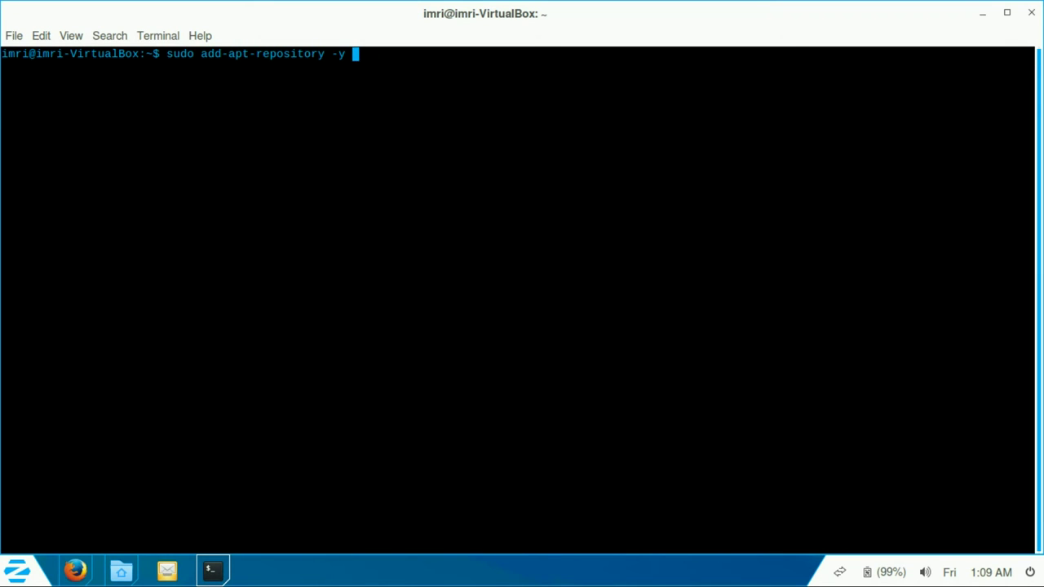
{"action": "type", "text": "ppa:videolan/stable-daily; sud"}
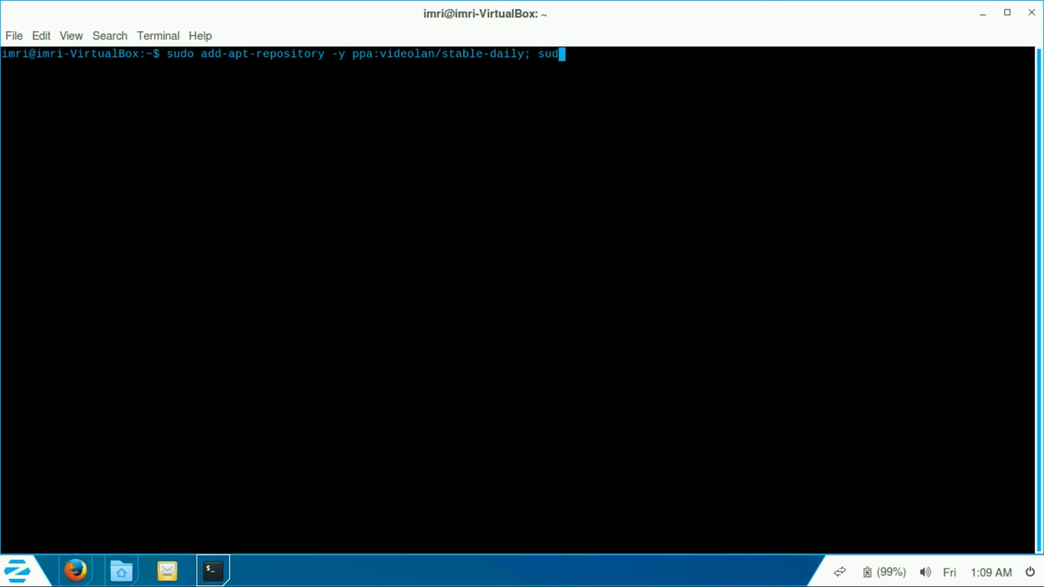
{"action": "type", "text": "o apt-get update; sudo apt-get "}
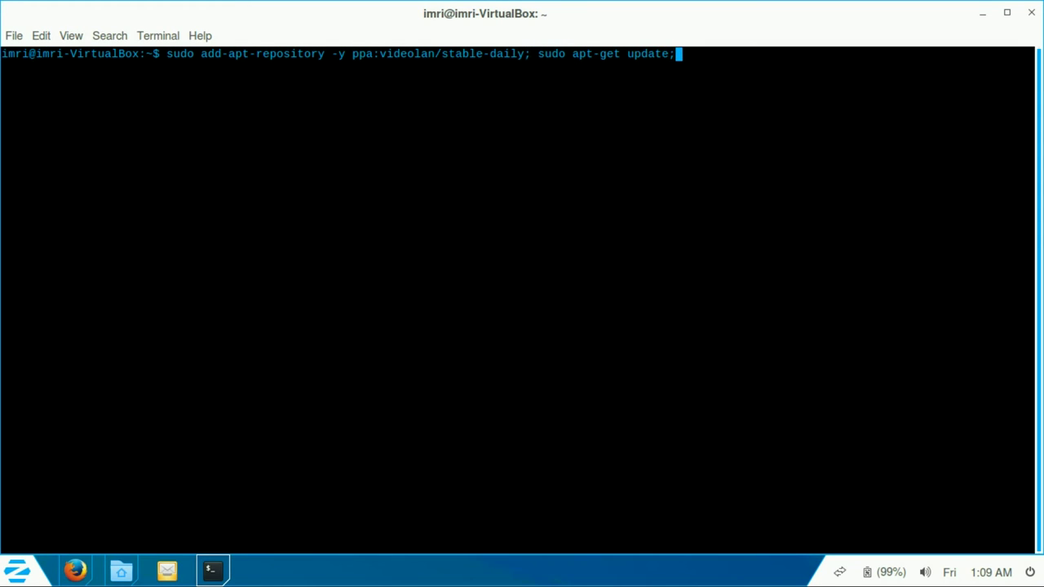
{"action": "type", "text": "install v"}
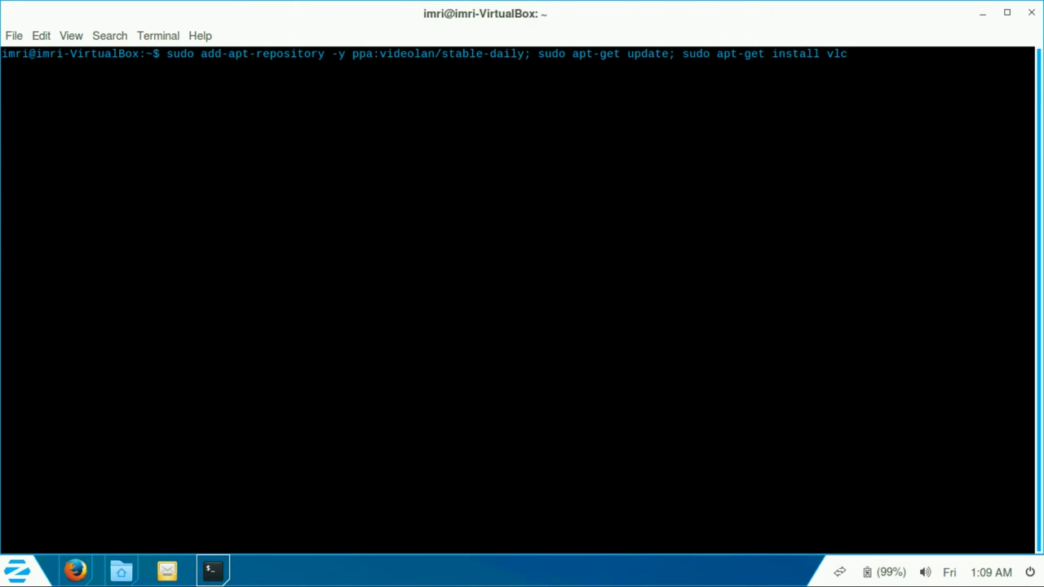
{"action": "type", "text": "lc"}
{"action": "key", "text": "Return"}
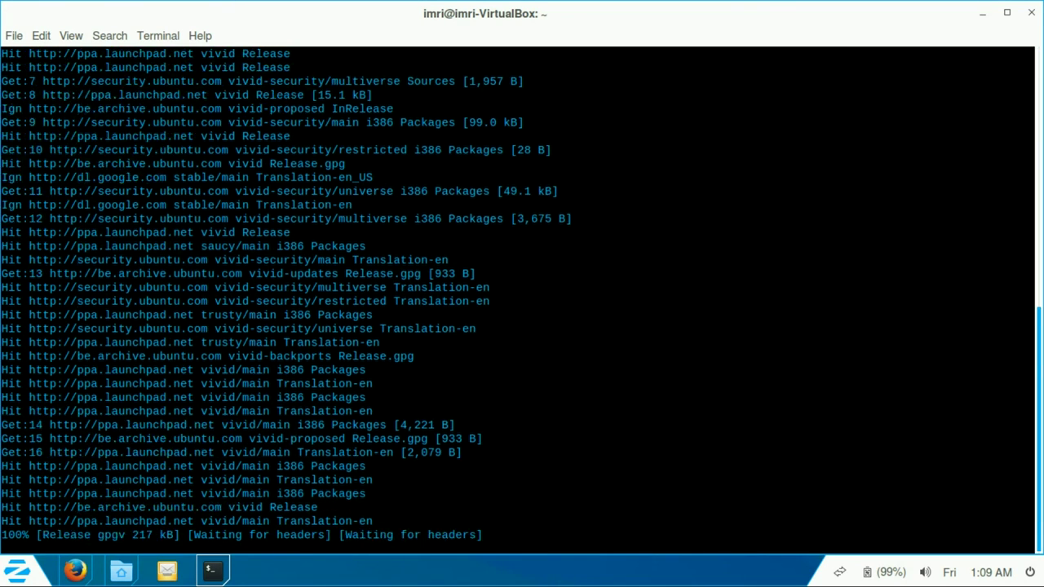
{"action": "key", "text": "alt+Tab"}
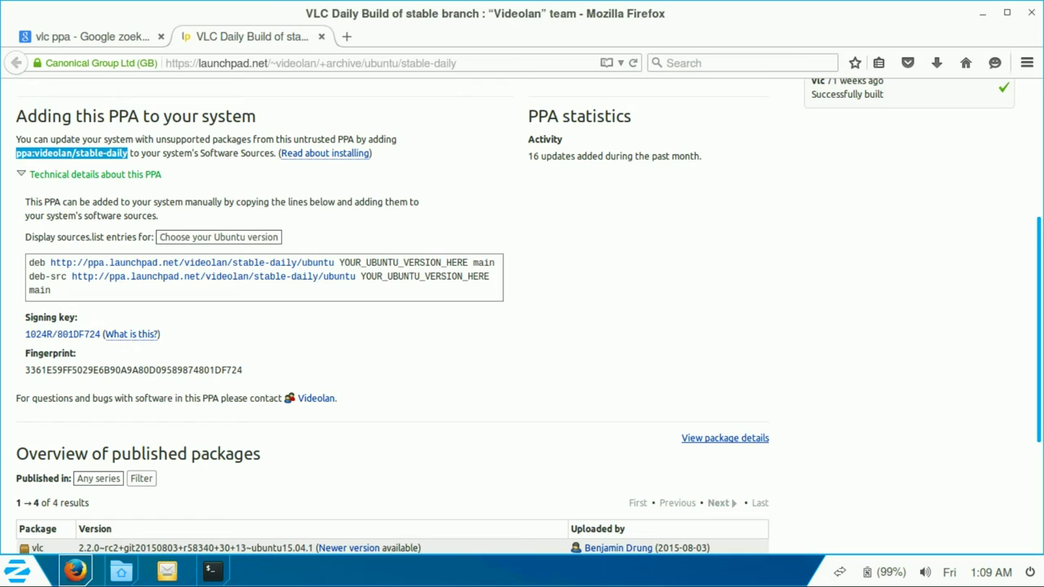
Step: Close the Launchpad tab, Google 'Zorin OS', open zorin-os.com, and advance its carousel
{"action": "left_click", "coordinate": [322, 36]}
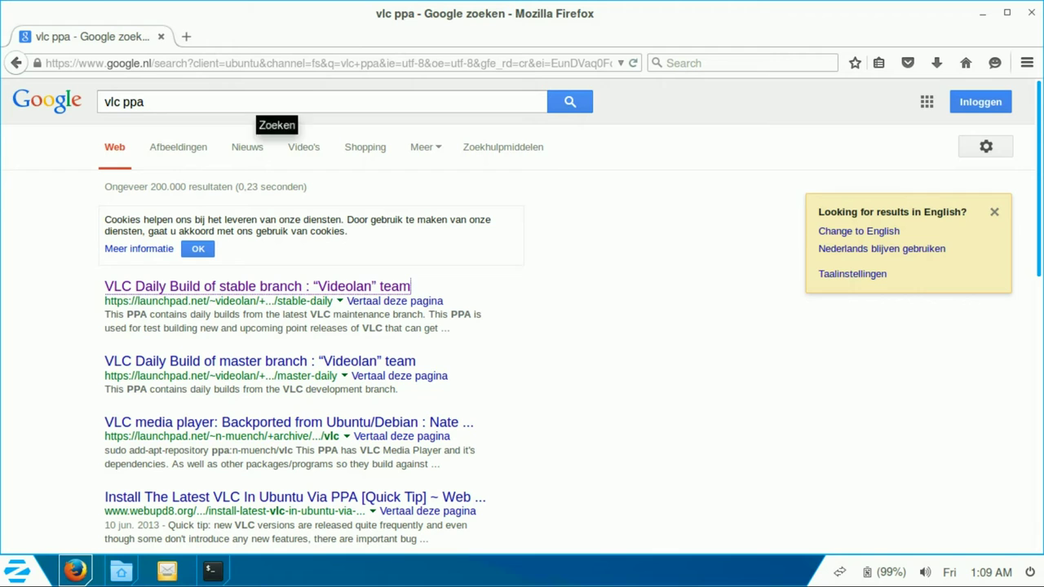
{"action": "triple_click", "coordinate": [261, 103]}
{"action": "type", "text": "Zorin OS"}
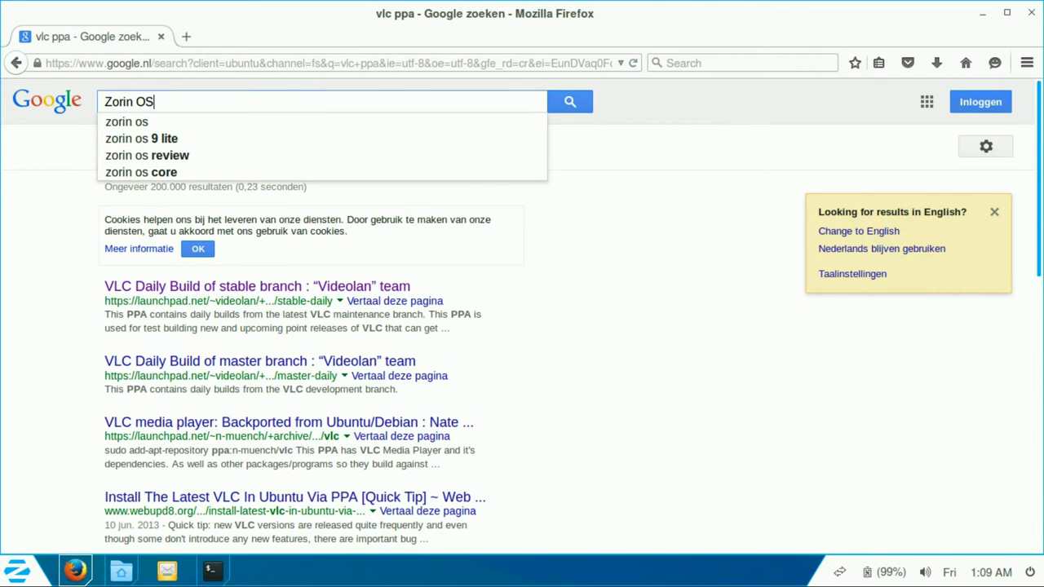
{"action": "key", "text": "Return"}
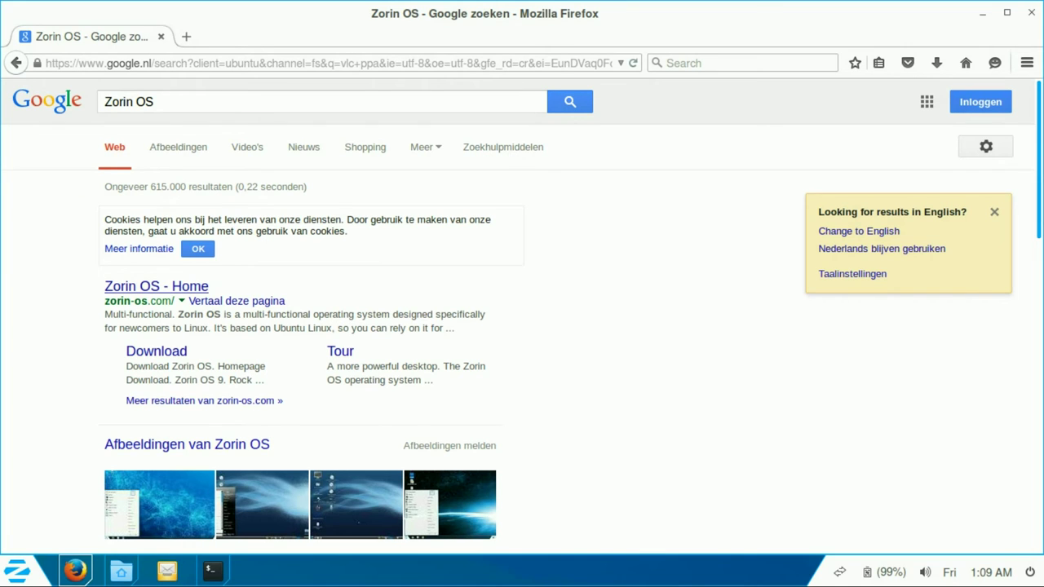
{"action": "left_click", "coordinate": [156, 286]}
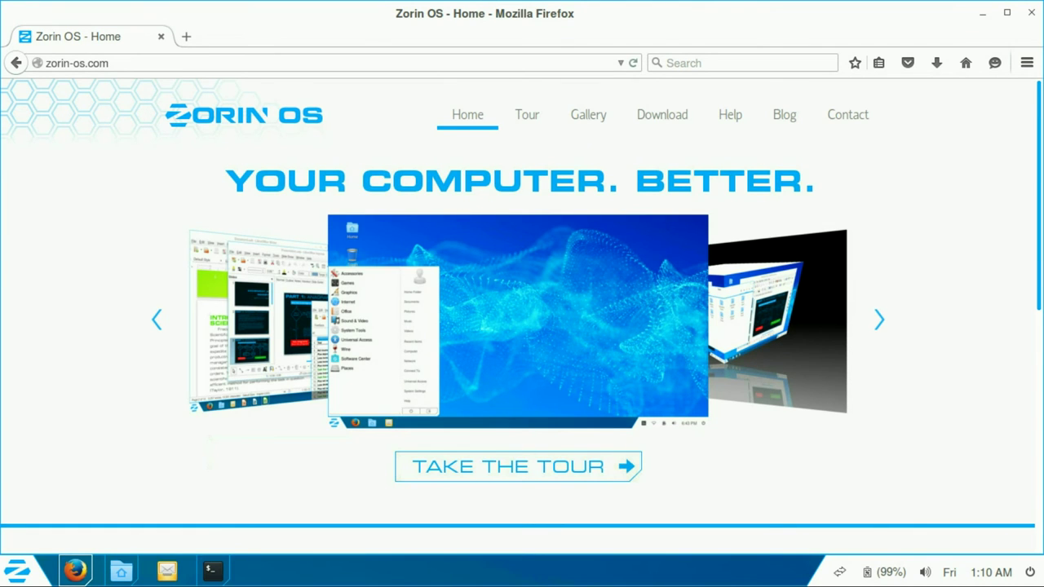
{"action": "left_click", "coordinate": [879, 319]}
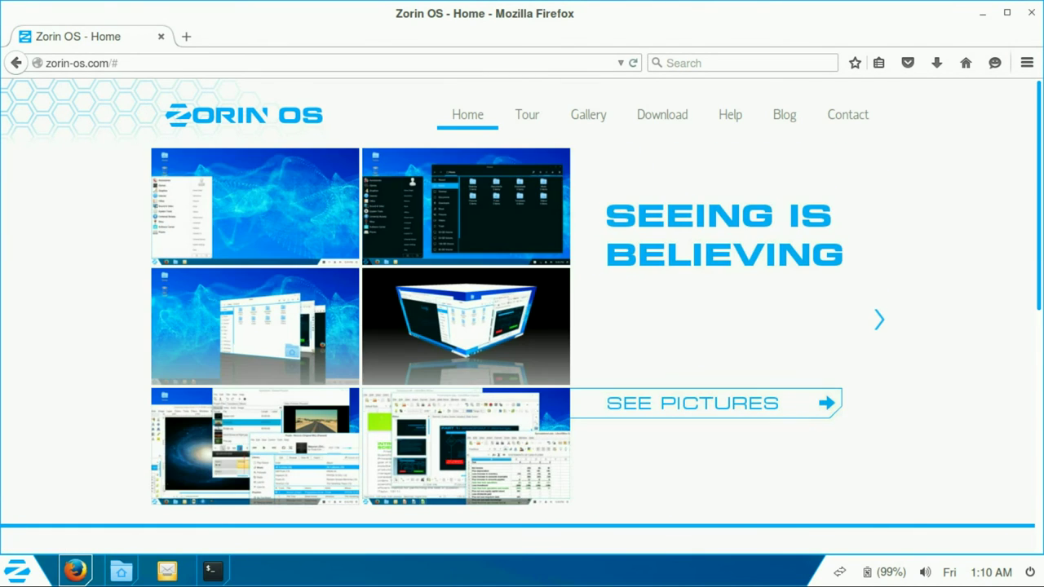
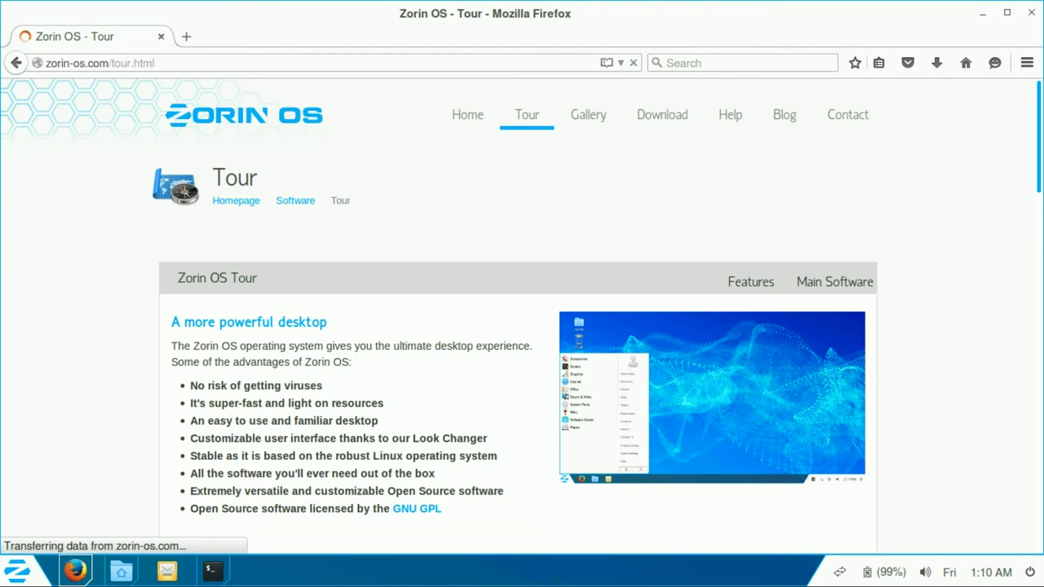
Step: Switch the Tour page between Main Software and Features, scrolling the features to the bottom and back
{"action": "scroll", "coordinate": [522, 317], "scroll_direction": "down", "scroll_amount": 1}
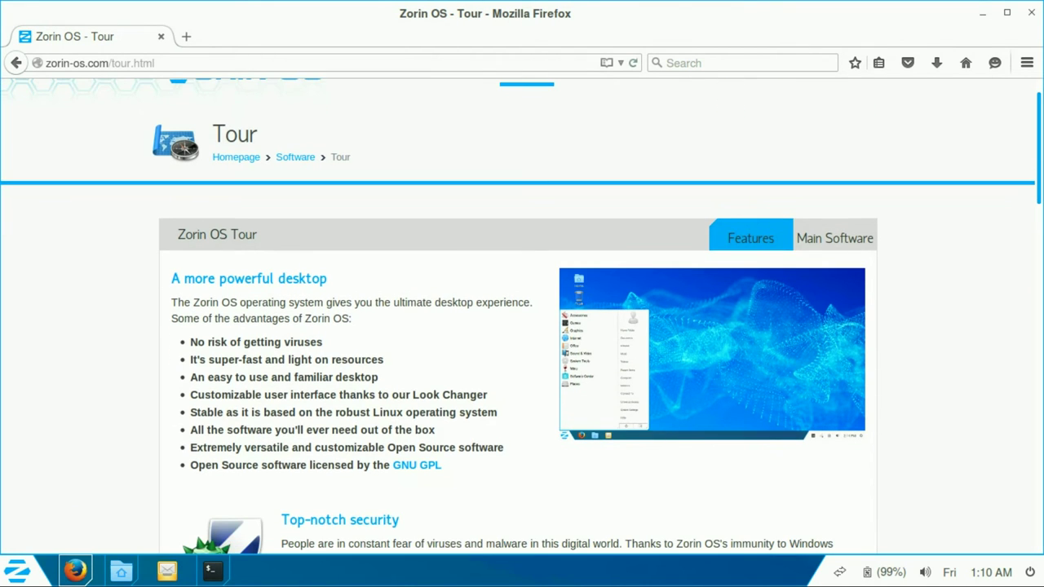
{"action": "left_click", "coordinate": [835, 237]}
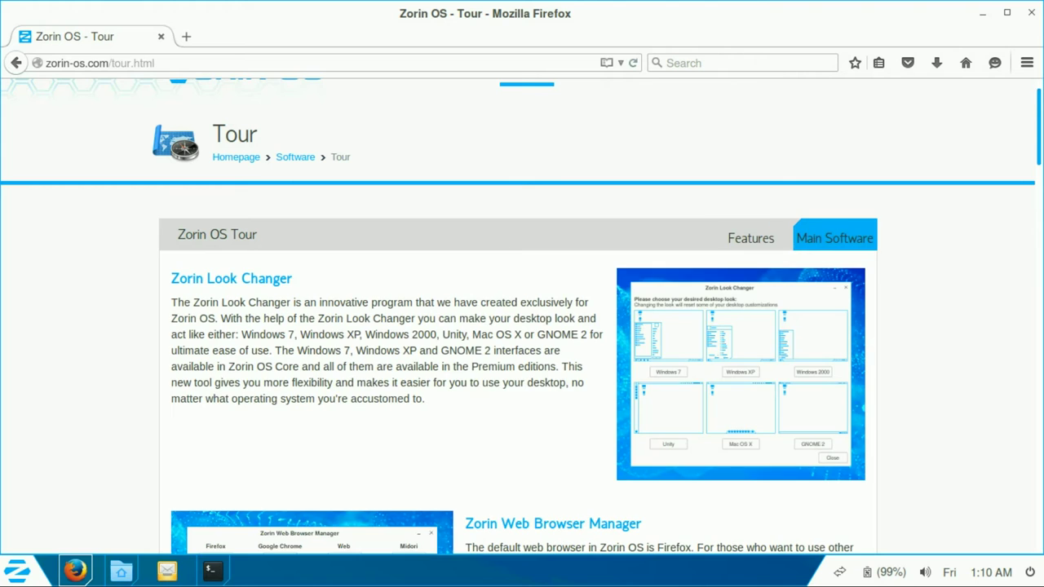
{"action": "left_click", "coordinate": [750, 237]}
{"action": "scroll", "coordinate": [522, 317], "scroll_direction": "down", "scroll_amount": 8}
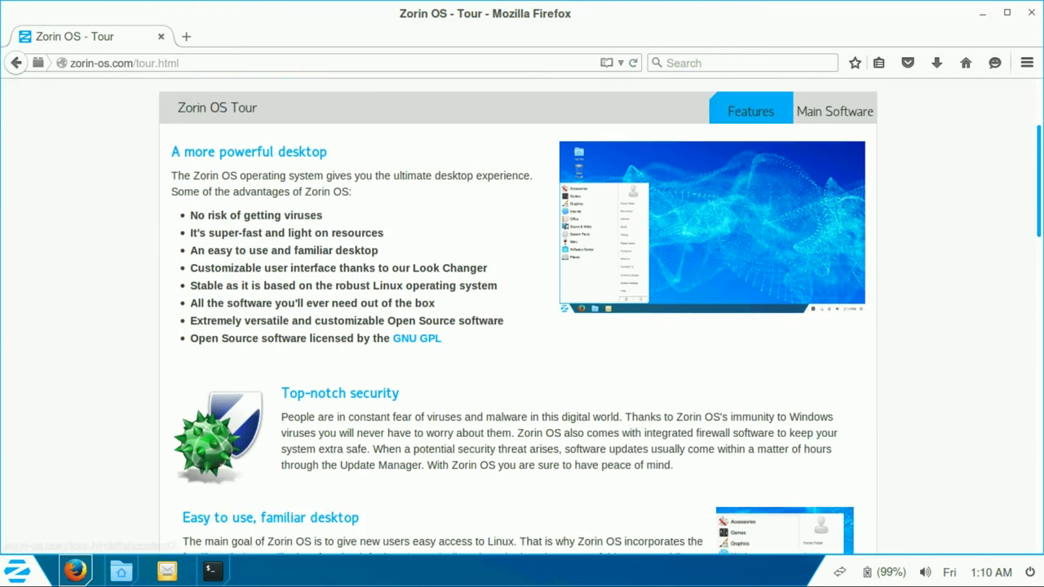
{"action": "scroll", "coordinate": [522, 317], "scroll_direction": "down", "scroll_amount": 7}
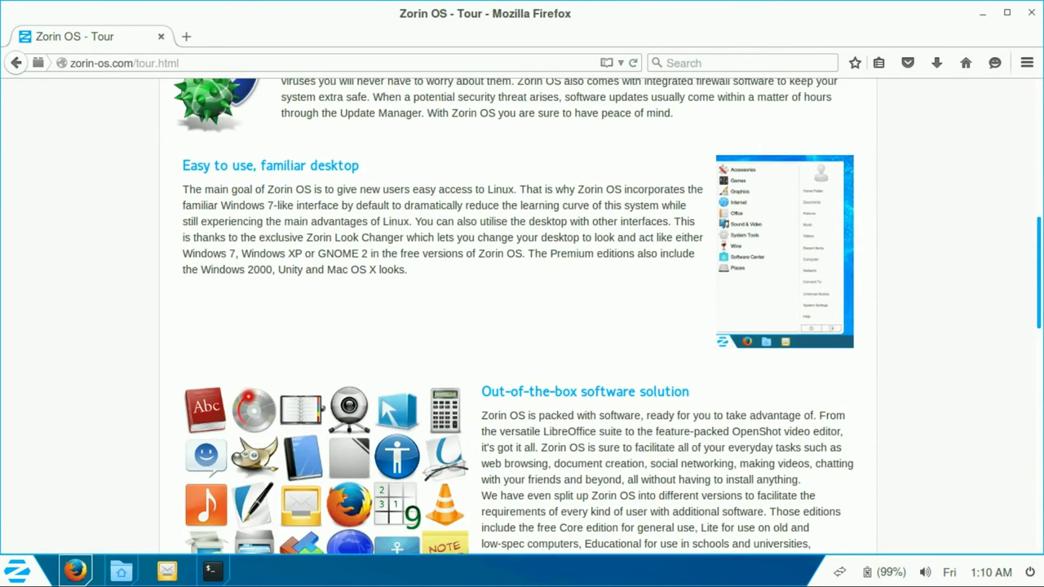
{"action": "scroll", "coordinate": [522, 316], "scroll_direction": "down", "scroll_amount": 7}
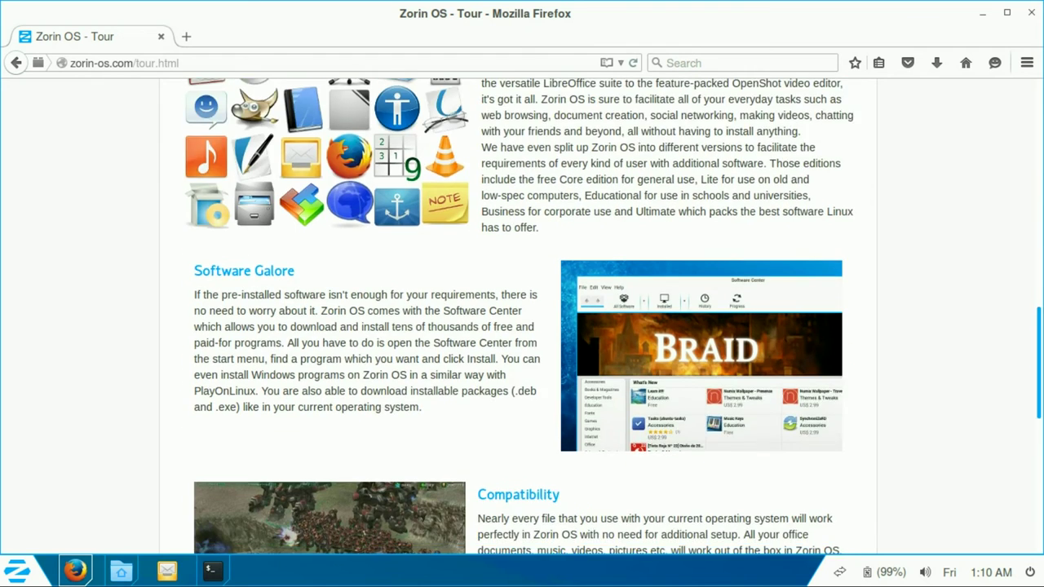
{"action": "scroll", "coordinate": [522, 316], "scroll_direction": "down", "scroll_amount": 3}
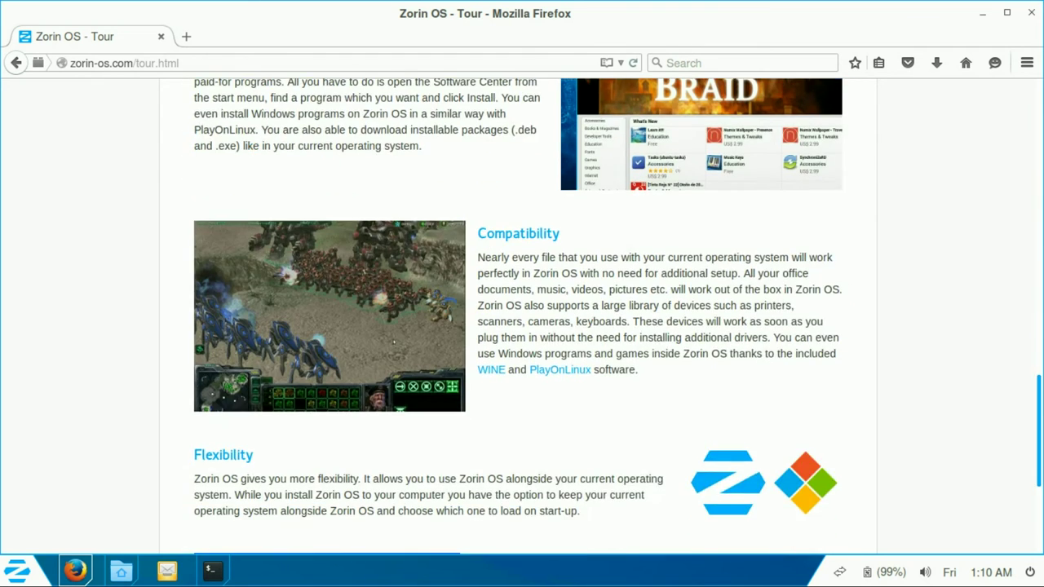
{"action": "scroll", "coordinate": [522, 317], "scroll_direction": "down", "scroll_amount": 4}
{"action": "scroll", "coordinate": [522, 316], "scroll_direction": "down", "scroll_amount": 2}
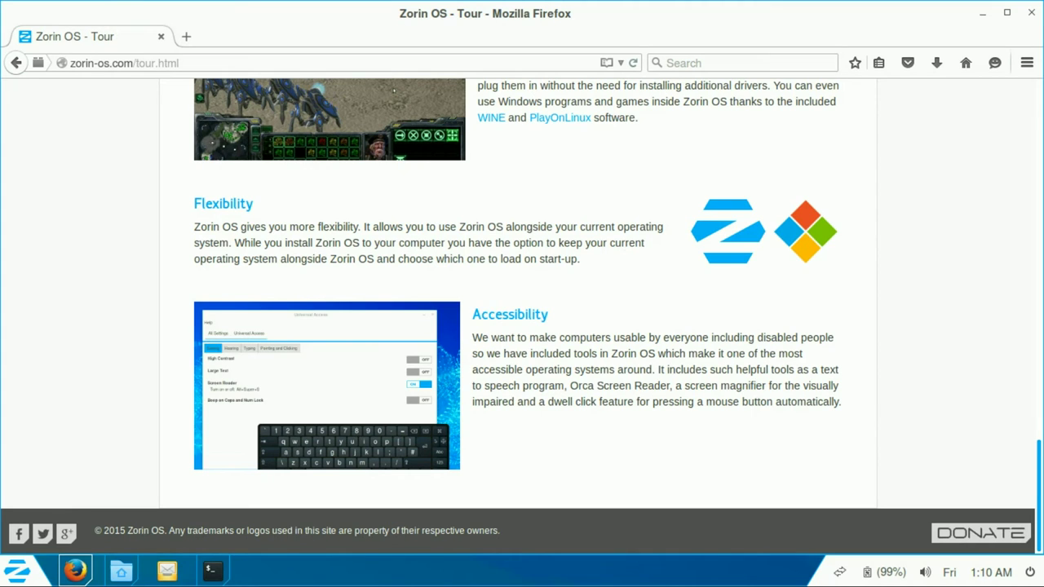
{"action": "scroll", "coordinate": [522, 317], "scroll_direction": "up", "scroll_amount": 20}
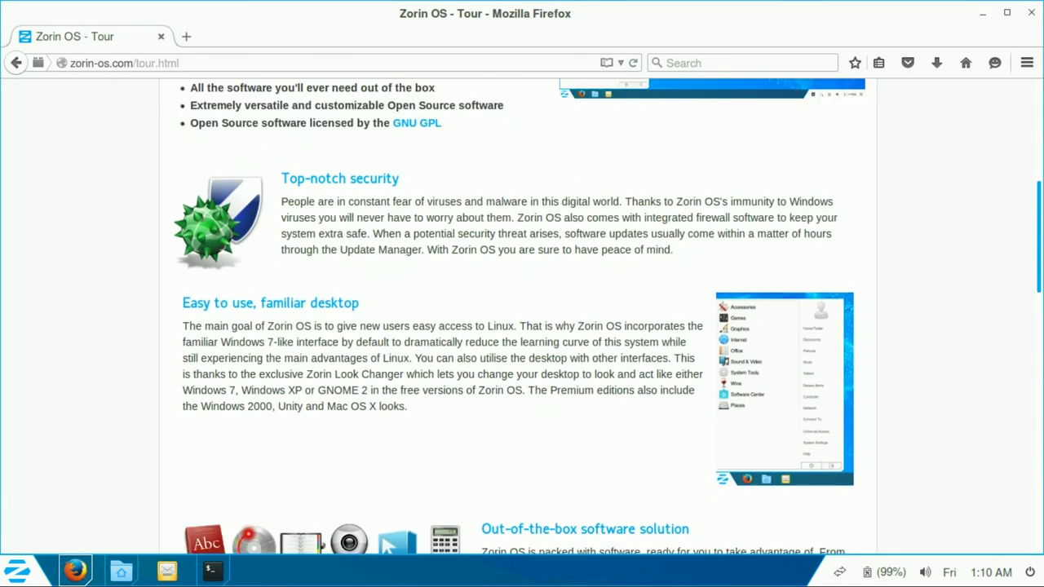
{"action": "scroll", "coordinate": [522, 317], "scroll_direction": "up", "scroll_amount": 5}
Step: View the Look Changer picture on its own, then return to the Main Software tour section
{"action": "left_click", "coordinate": [834, 281]}
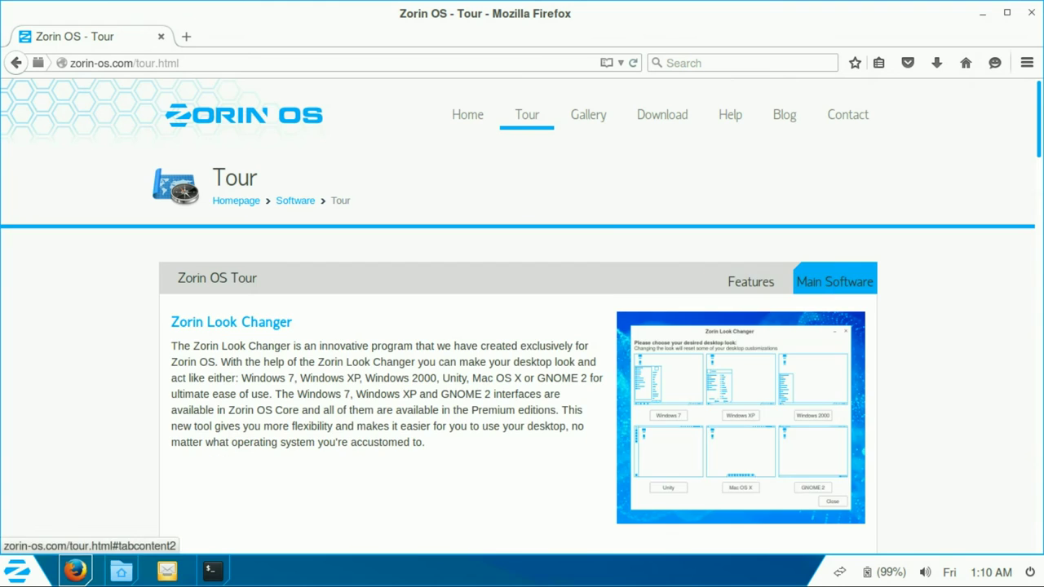
{"action": "scroll", "coordinate": [834, 282], "scroll_direction": "down", "scroll_amount": 4}
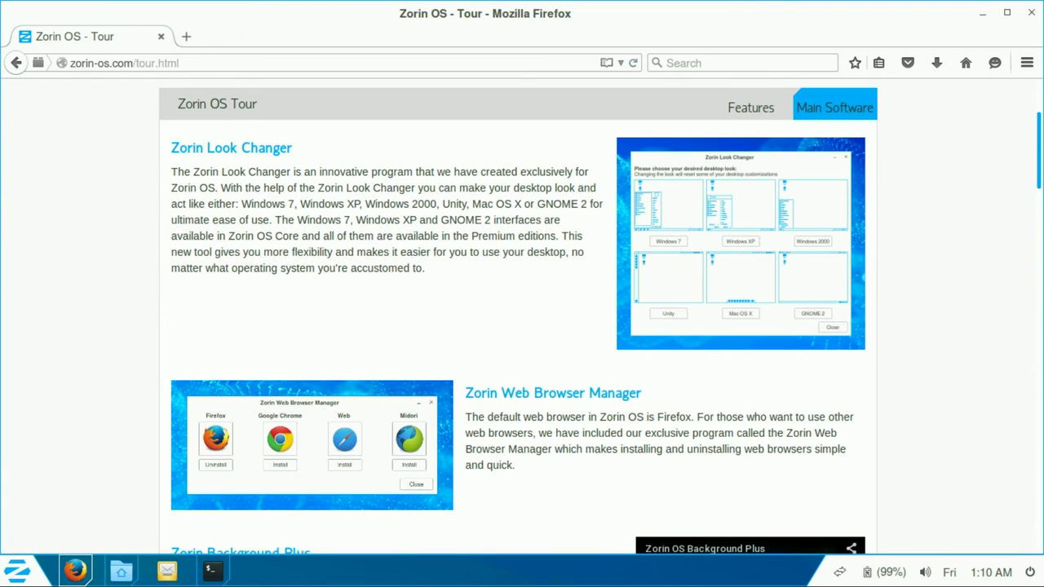
{"action": "right_click", "coordinate": [753, 252]}
{"action": "left_click", "coordinate": [785, 261]}
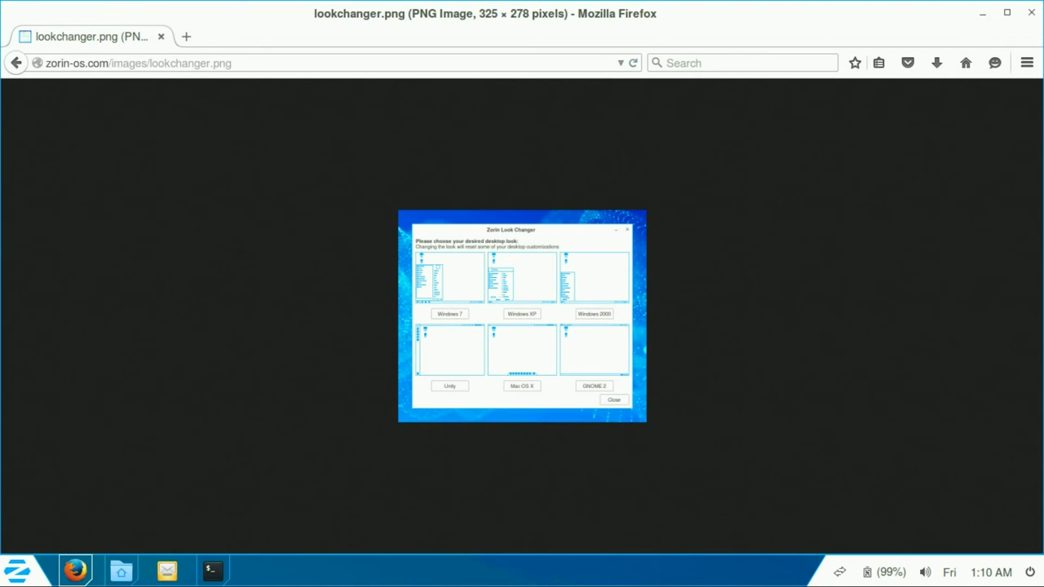
{"action": "key", "text": "alt+Left"}
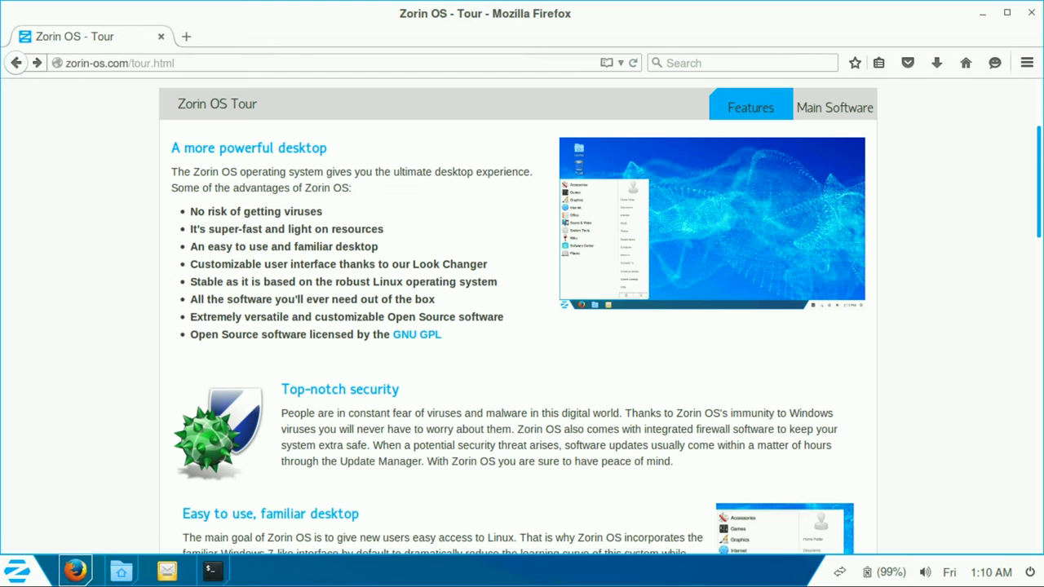
{"action": "left_click", "coordinate": [835, 107]}
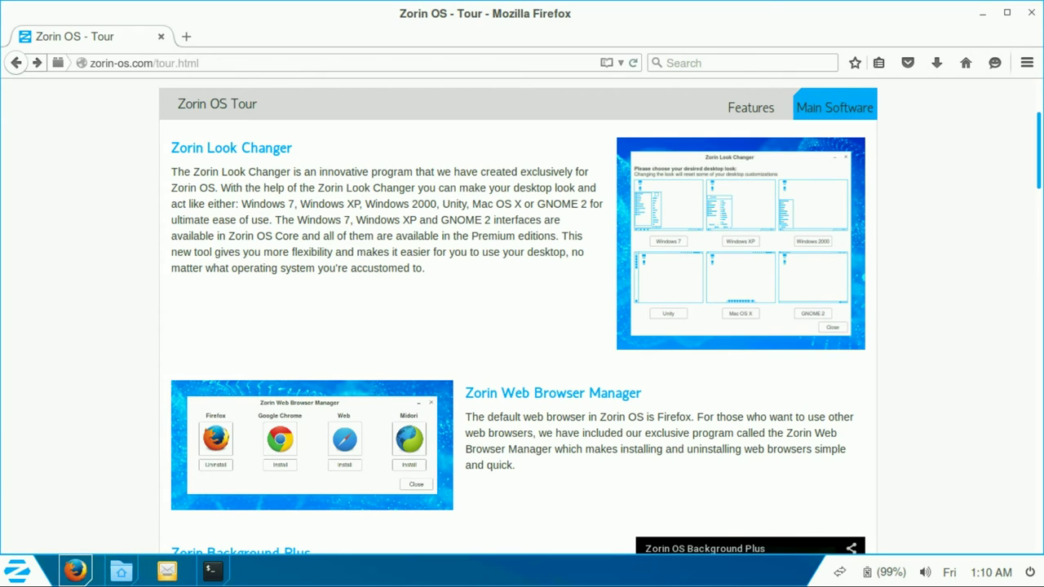
Step: Highlight the Zorin OS Core editions sentence and scroll down through the Main Software list
{"action": "left_click_drag", "start_coordinate": [256, 236], "coordinate": [558, 235]}
{"action": "left_click", "coordinate": [532, 235]}
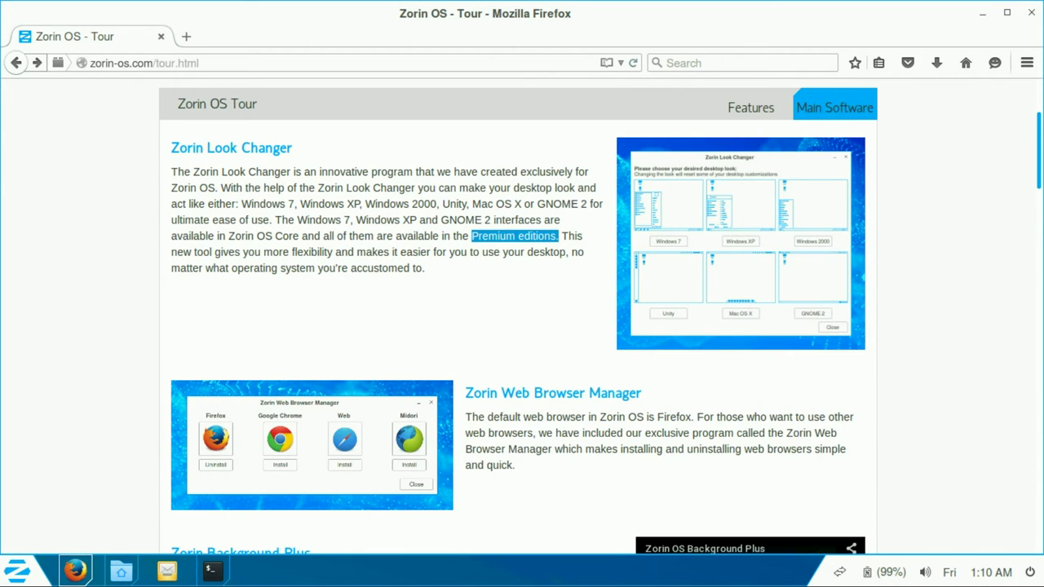
{"action": "scroll", "coordinate": [522, 318], "scroll_direction": "down", "scroll_amount": 4}
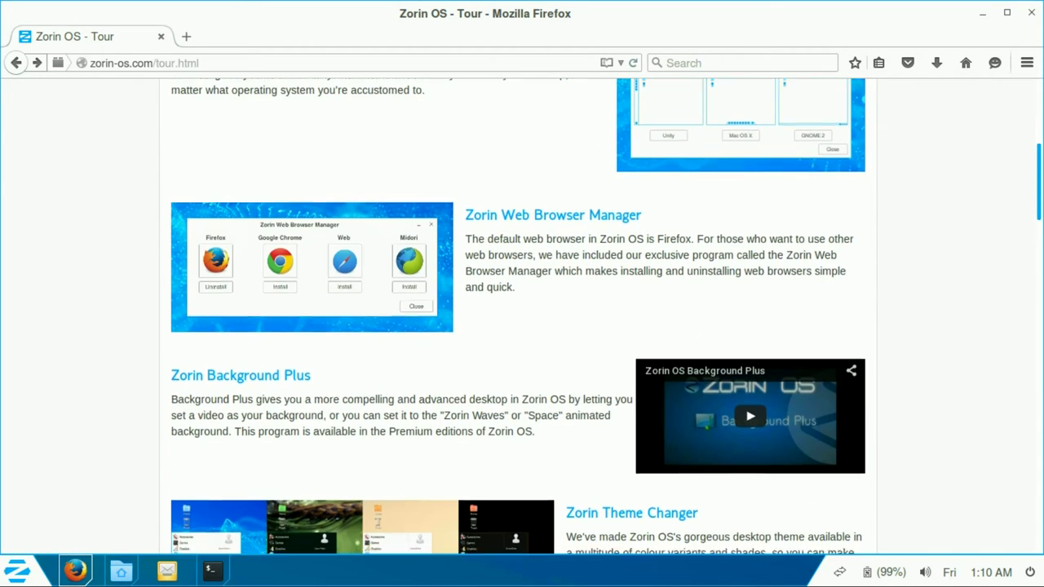
{"action": "scroll", "coordinate": [522, 318], "scroll_direction": "down", "scroll_amount": 2}
{"action": "scroll", "coordinate": [522, 318], "scroll_direction": "down", "scroll_amount": 1}
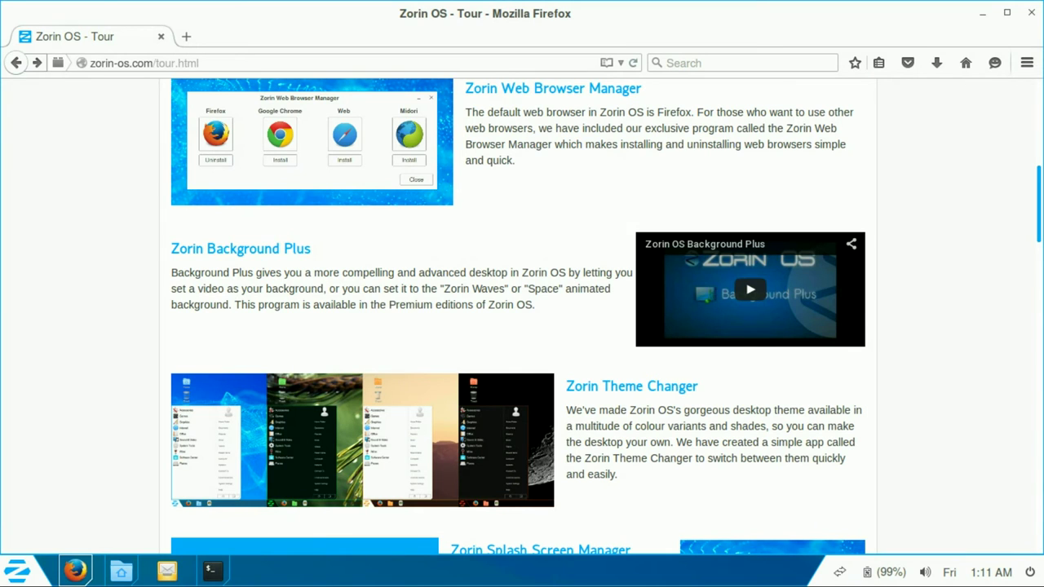
{"action": "left_click_drag", "start_coordinate": [395, 304], "coordinate": [535, 305]}
{"action": "scroll", "coordinate": [535, 304], "scroll_direction": "down", "scroll_amount": 6}
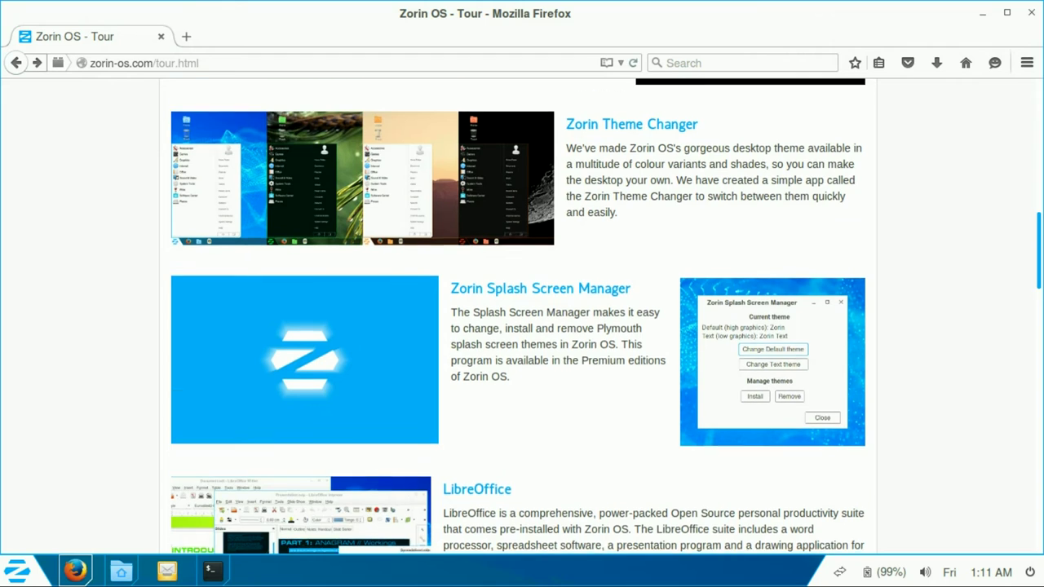
{"action": "scroll", "coordinate": [522, 327], "scroll_direction": "down", "scroll_amount": 3}
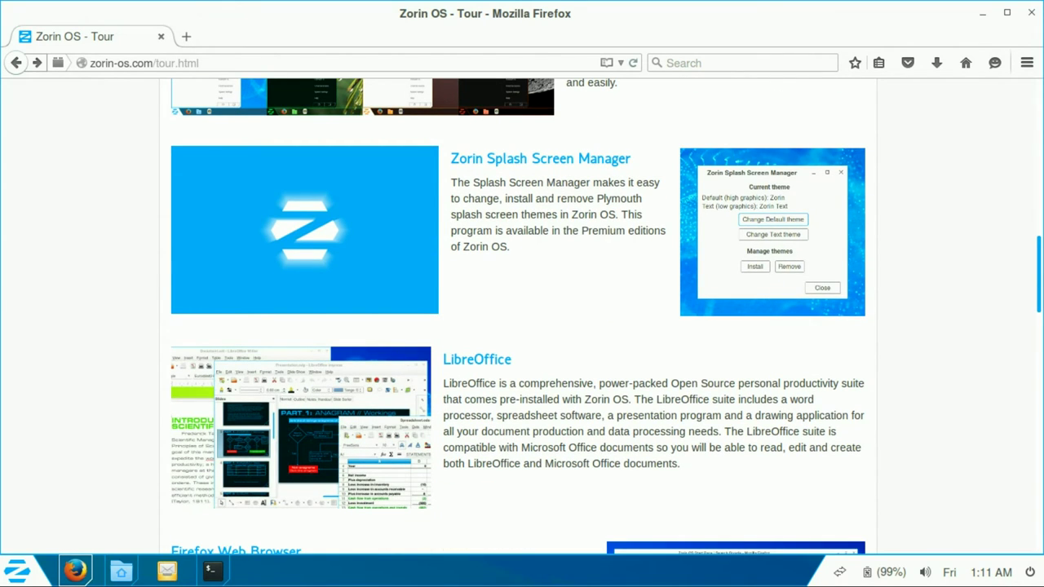
Step: Highlight the Splash Screen Manager premium note and the word Premium
{"action": "left_click_drag", "start_coordinate": [634, 215], "coordinate": [510, 246]}
{"action": "scroll", "coordinate": [518, 316], "scroll_direction": "down", "scroll_amount": 3}
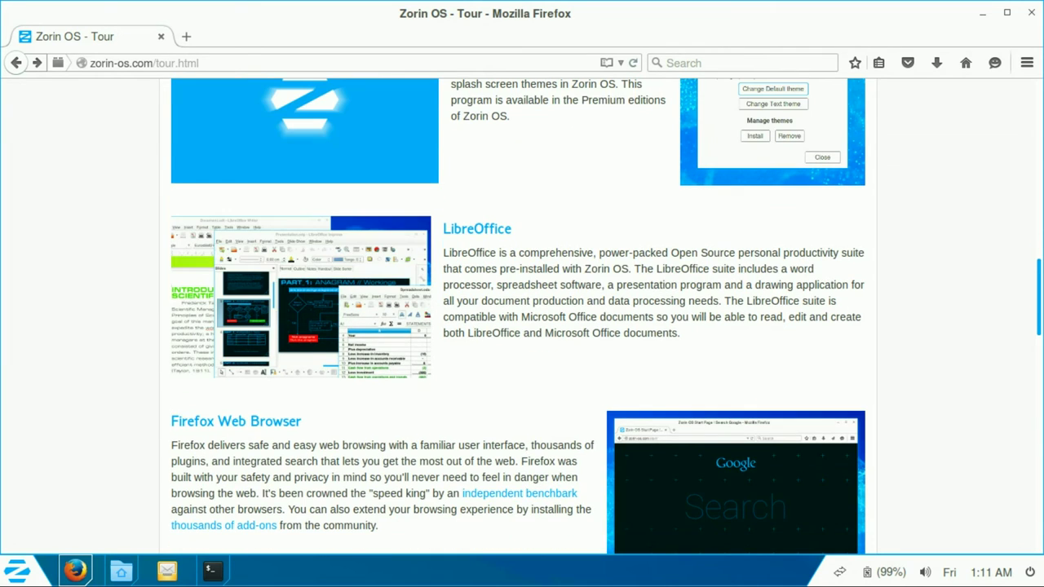
{"action": "double_click", "coordinate": [608, 99]}
{"action": "scroll", "coordinate": [518, 316], "scroll_direction": "down", "scroll_amount": 2}
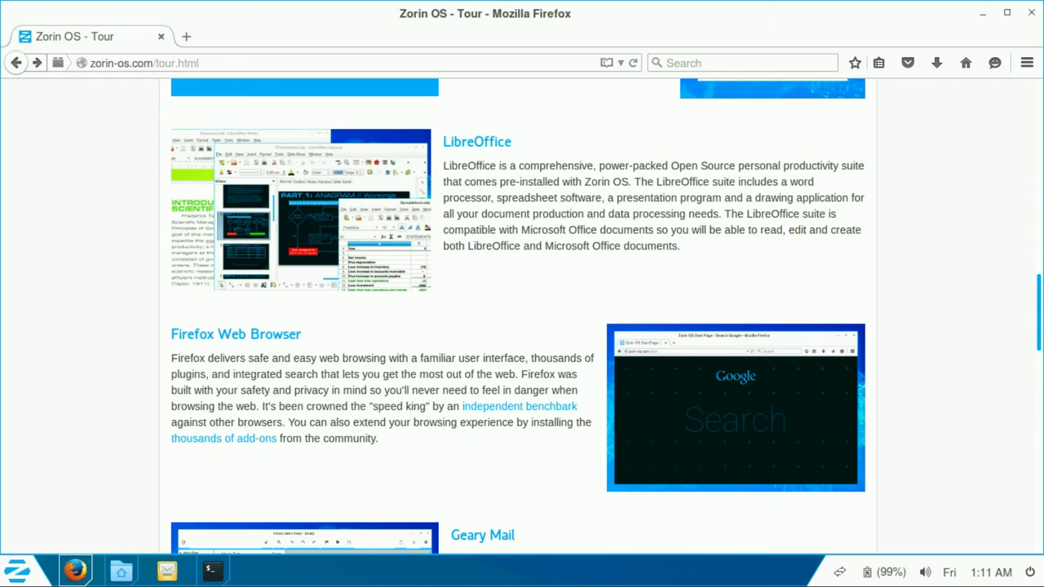
{"action": "scroll", "coordinate": [518, 316], "scroll_direction": "down", "scroll_amount": 10}
{"action": "scroll", "coordinate": [518, 316], "scroll_direction": "up", "scroll_amount": 2}
{"action": "left_click_drag", "start_coordinate": [507, 184], "coordinate": [589, 183]}
Step: View the Geary Mail screenshot on its own and return to the Tour page
{"action": "right_click", "coordinate": [329, 174]}
{"action": "left_click", "coordinate": [373, 186]}
{"action": "key", "text": "alt+Left"}
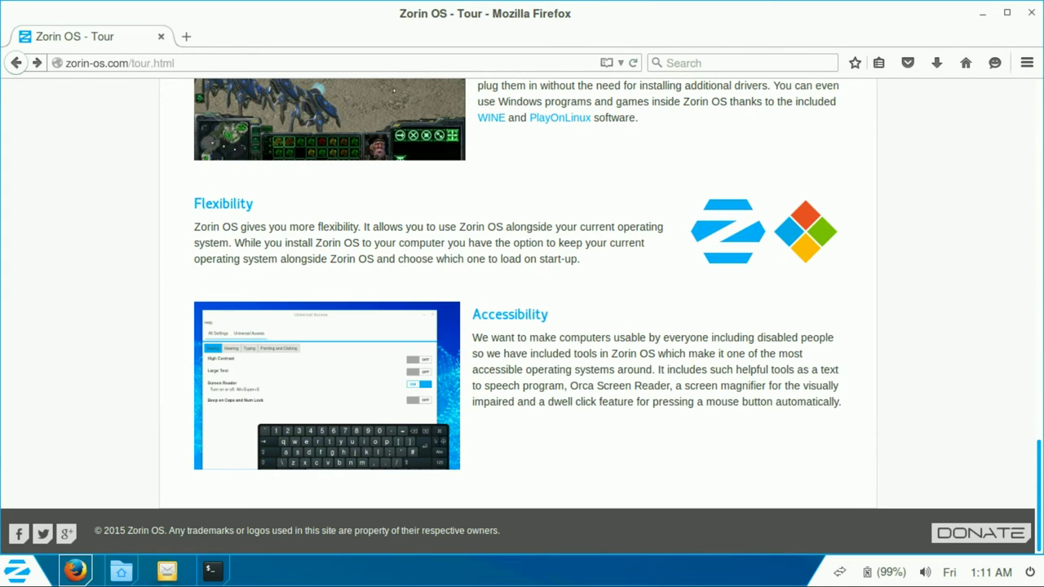
Step: Answer y at the terminal prompt to continue the VLC installation, then return to Firefox
{"action": "key", "text": "alt+Tab"}
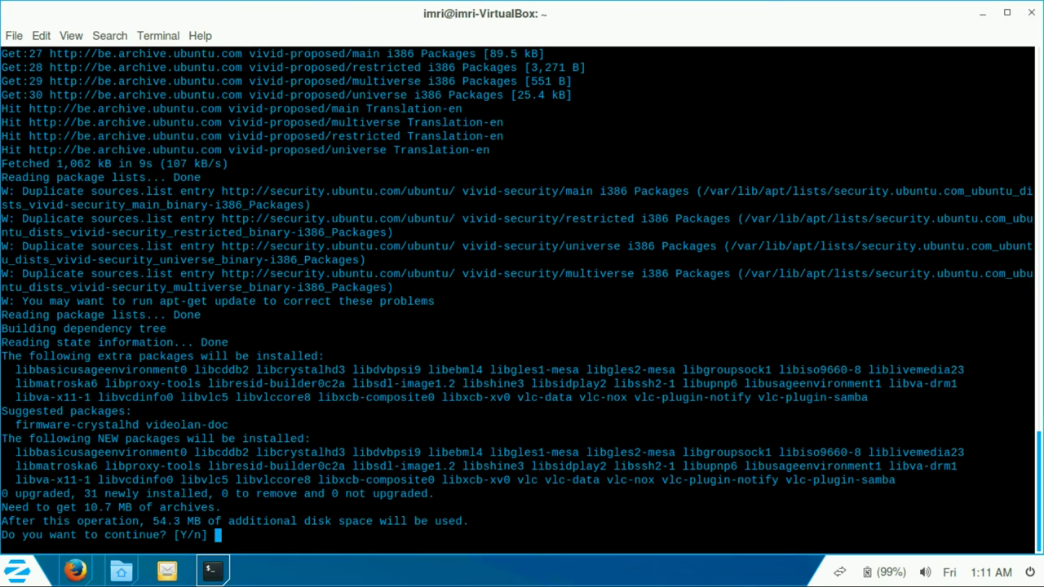
{"action": "type", "text": "y"}
{"action": "key", "text": "Return"}
{"action": "key", "text": "alt+Tab"}
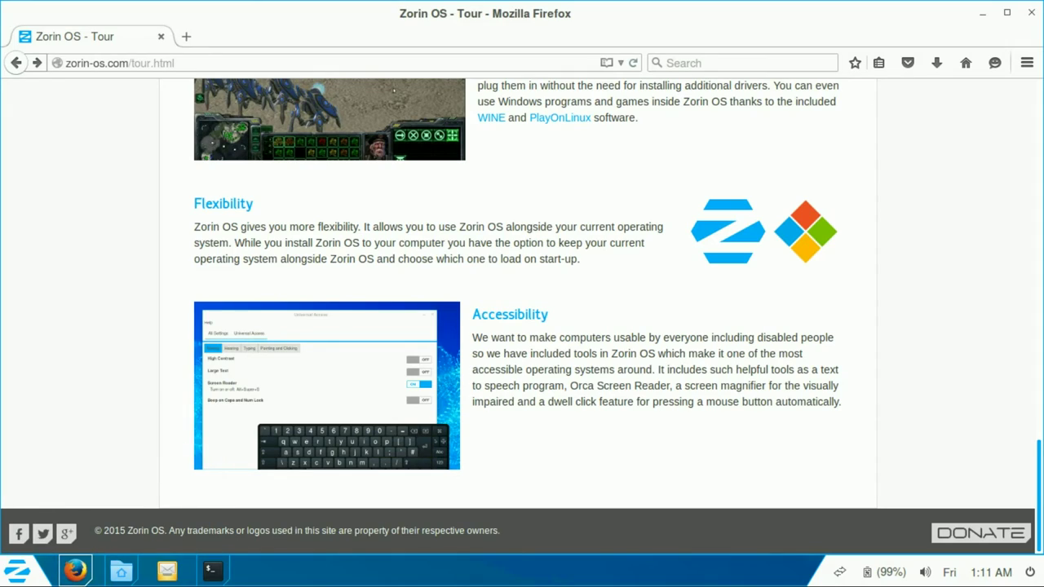
Step: Open the Zorin OS Gallery and scroll down to the Zorin OS 10 and Look Changer screenshots
{"action": "scroll", "coordinate": [518, 317], "scroll_direction": "up", "scroll_amount": 20}
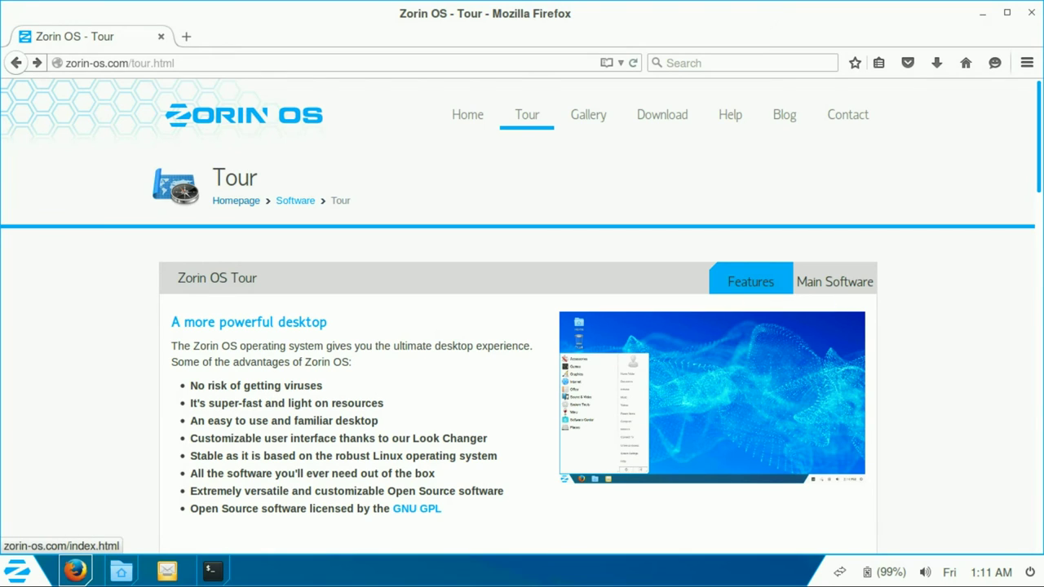
{"action": "left_click", "coordinate": [588, 114]}
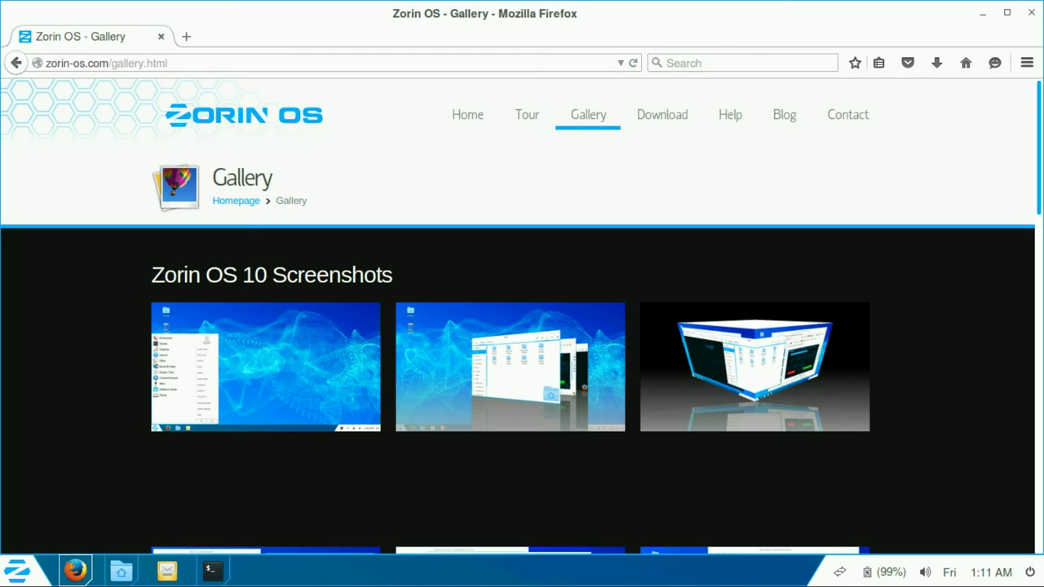
{"action": "scroll", "coordinate": [522, 326], "scroll_direction": "down", "scroll_amount": 5}
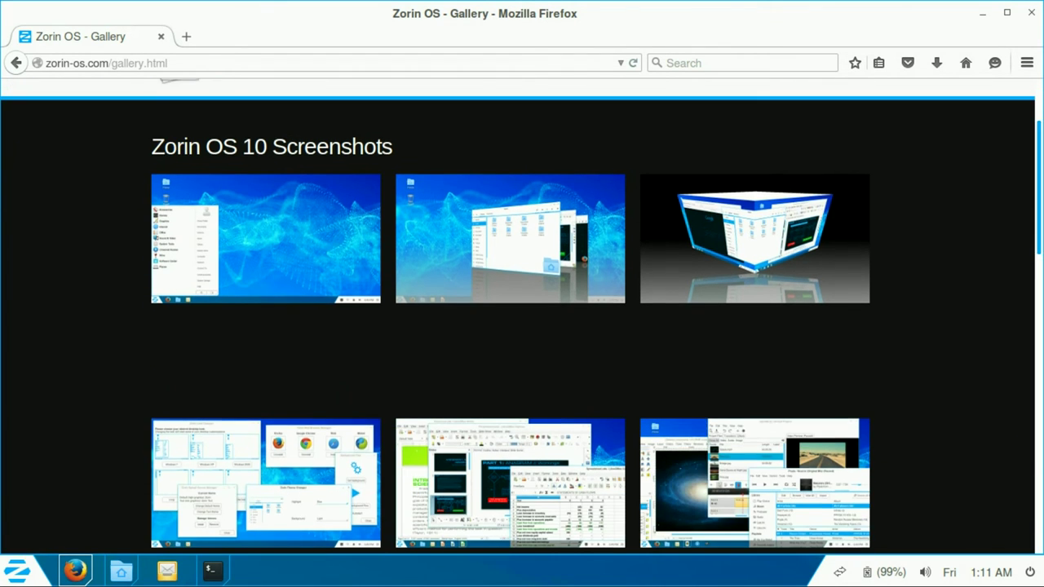
{"action": "scroll", "coordinate": [522, 327], "scroll_direction": "down", "scroll_amount": 3}
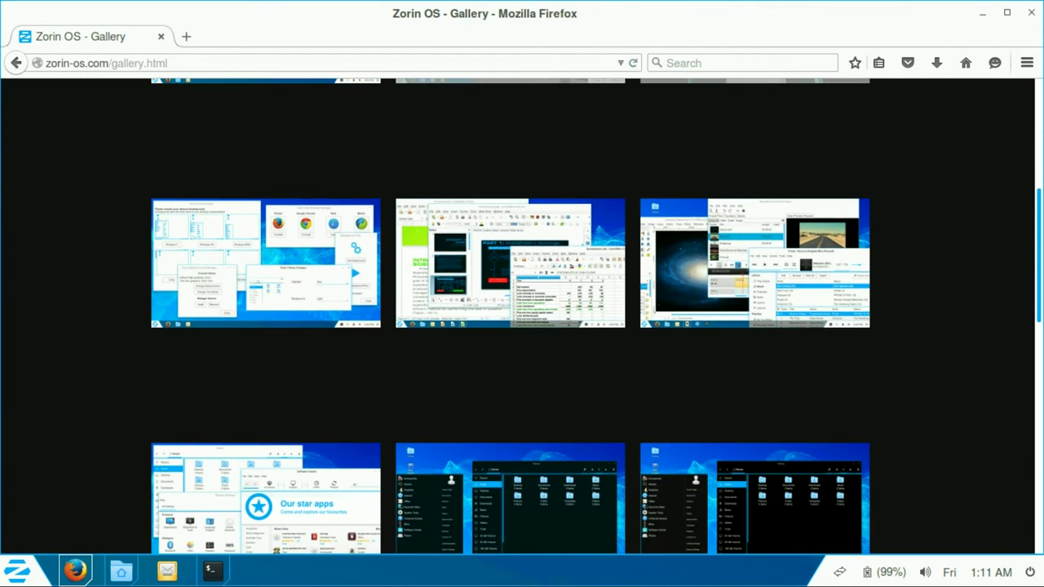
{"action": "scroll", "coordinate": [522, 326], "scroll_direction": "down", "scroll_amount": 3}
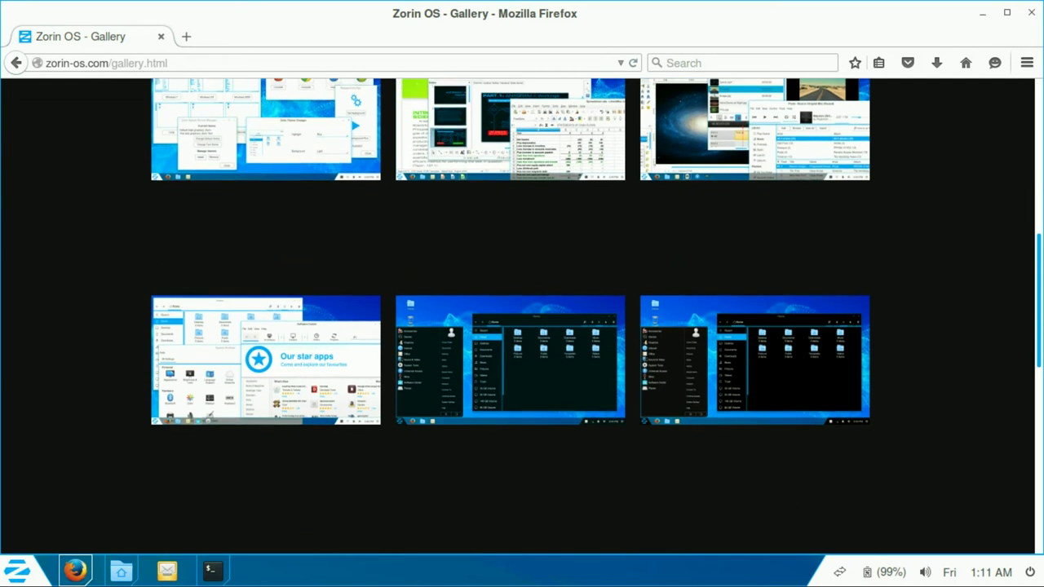
{"action": "scroll", "coordinate": [522, 326], "scroll_direction": "down", "scroll_amount": 5}
{"action": "scroll", "coordinate": [522, 326], "scroll_direction": "down", "scroll_amount": 7}
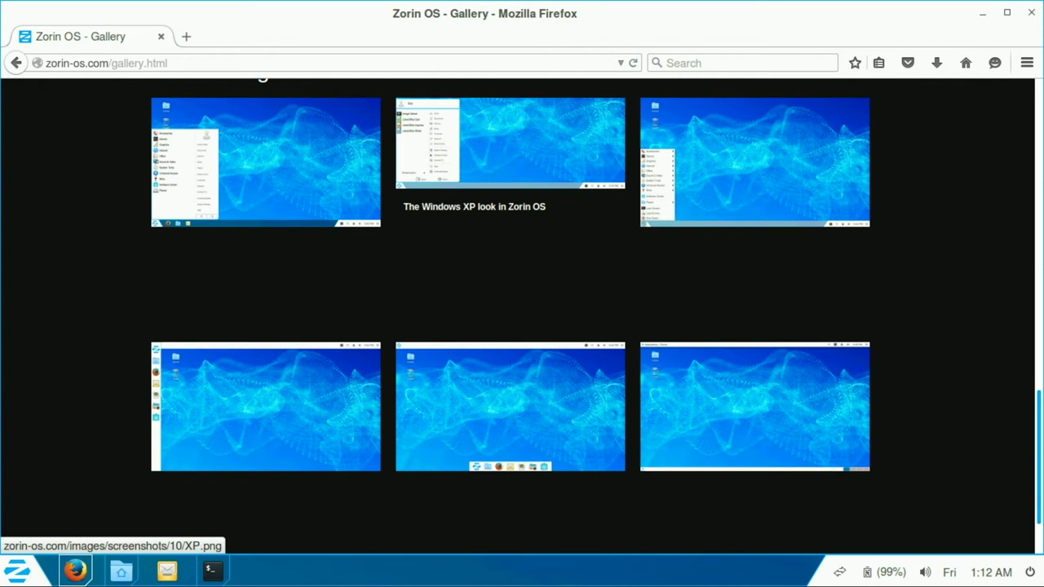
Step: Enlarge and close the Windows XP, Windows 2000 and Ubuntu Unity look screenshots
{"action": "left_click", "coordinate": [510, 142]}
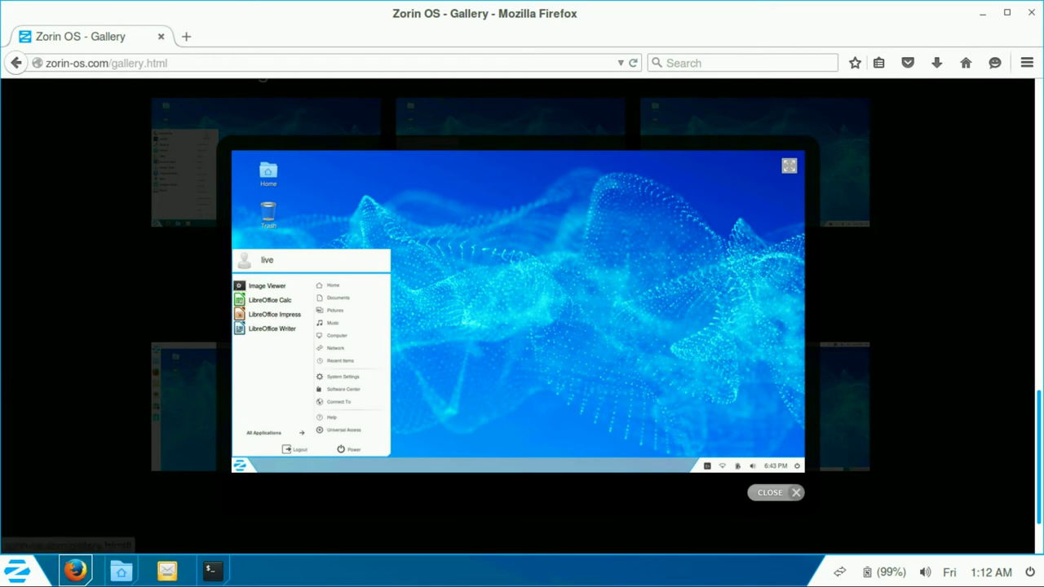
{"action": "key", "text": "Escape"}
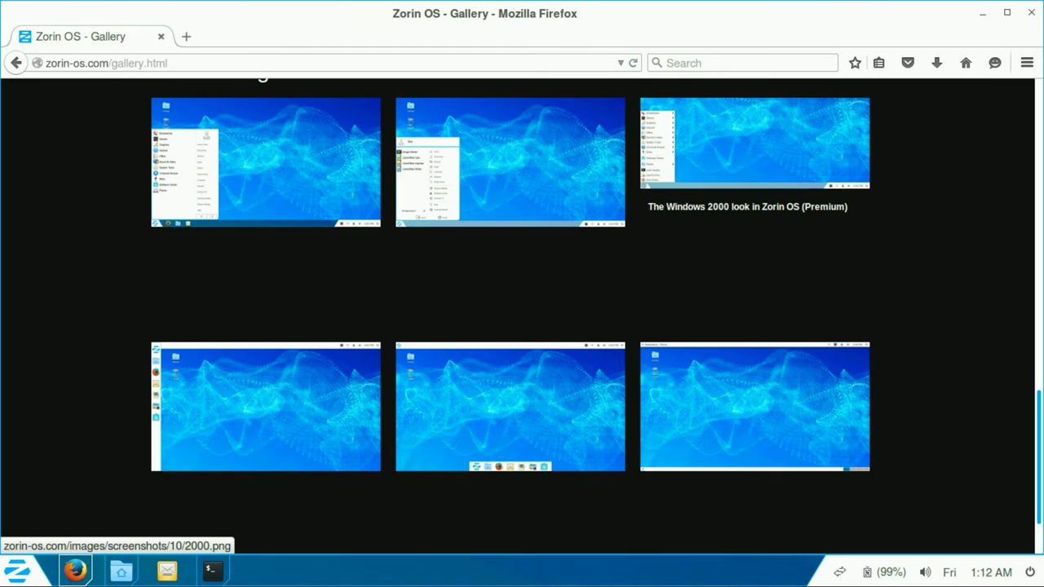
{"action": "left_click", "coordinate": [853, 214]}
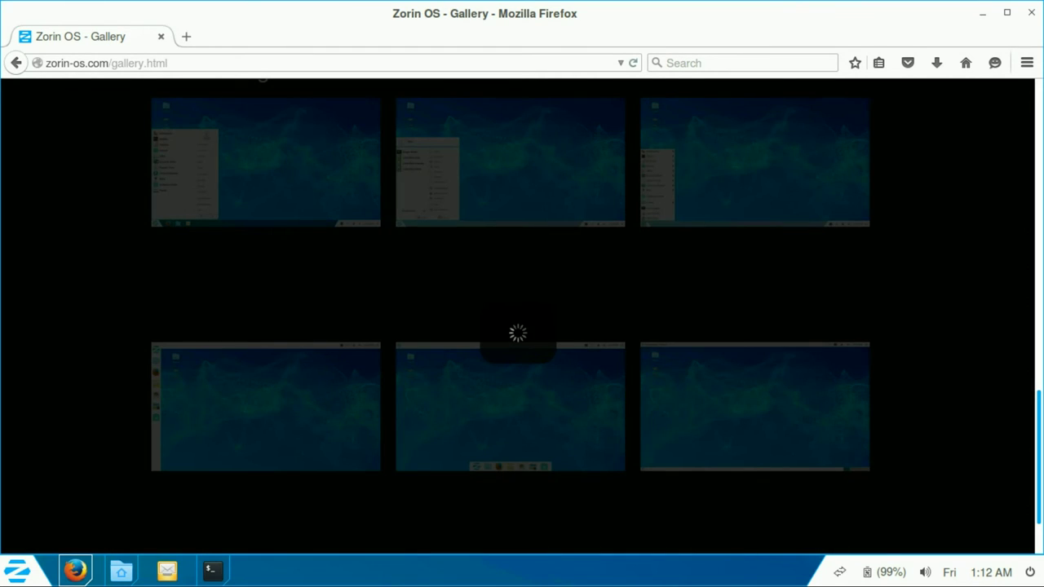
{"action": "key", "text": "Escape"}
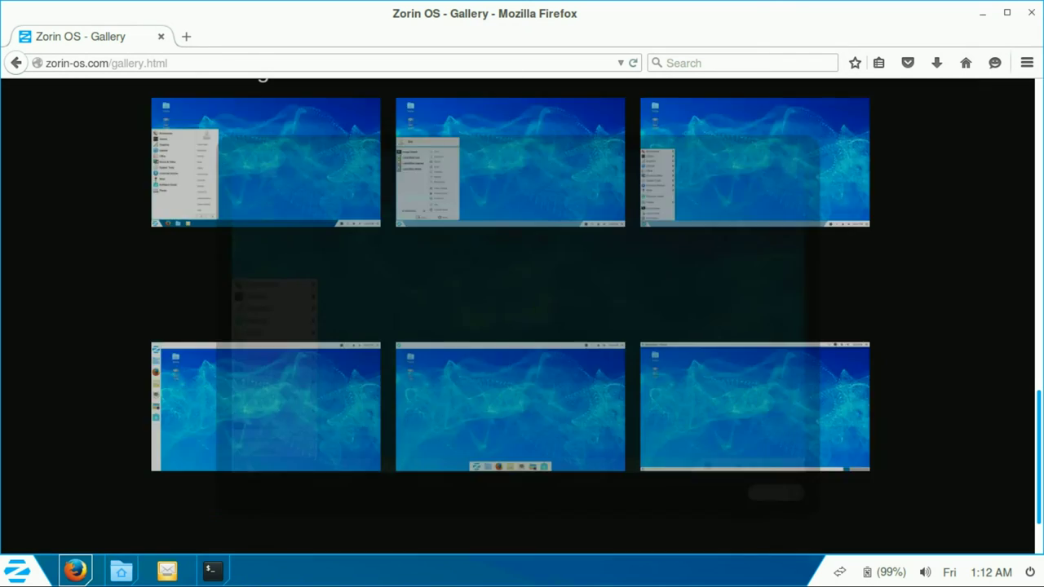
{"action": "scroll", "coordinate": [522, 318], "scroll_direction": "down", "scroll_amount": 2}
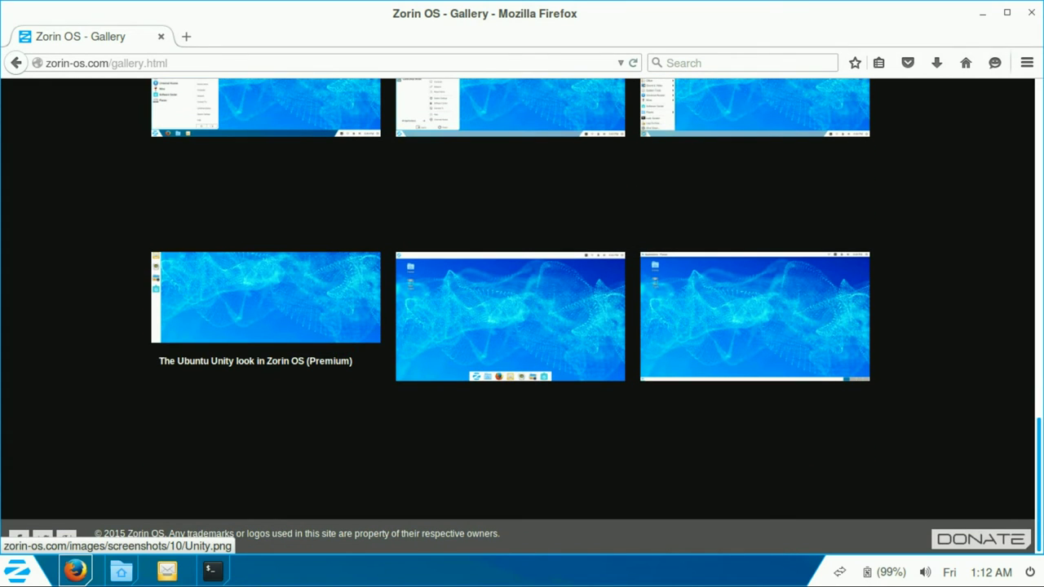
{"action": "left_click", "coordinate": [266, 297]}
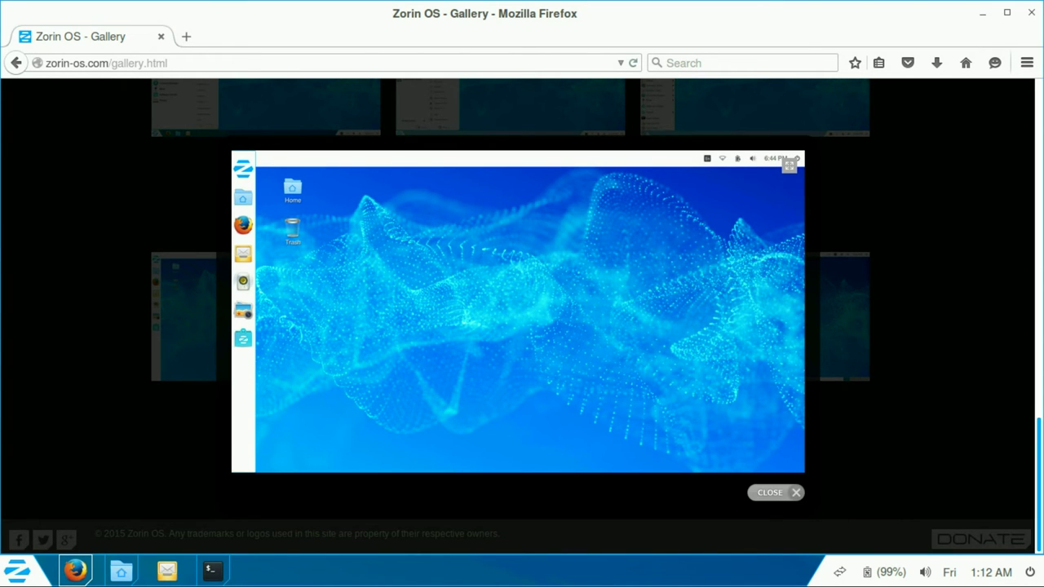
{"action": "key", "text": "Escape"}
Step: Enlarge the dock-style and GNOME 2 look screenshots, then go to the Download page
{"action": "left_click", "coordinate": [510, 318]}
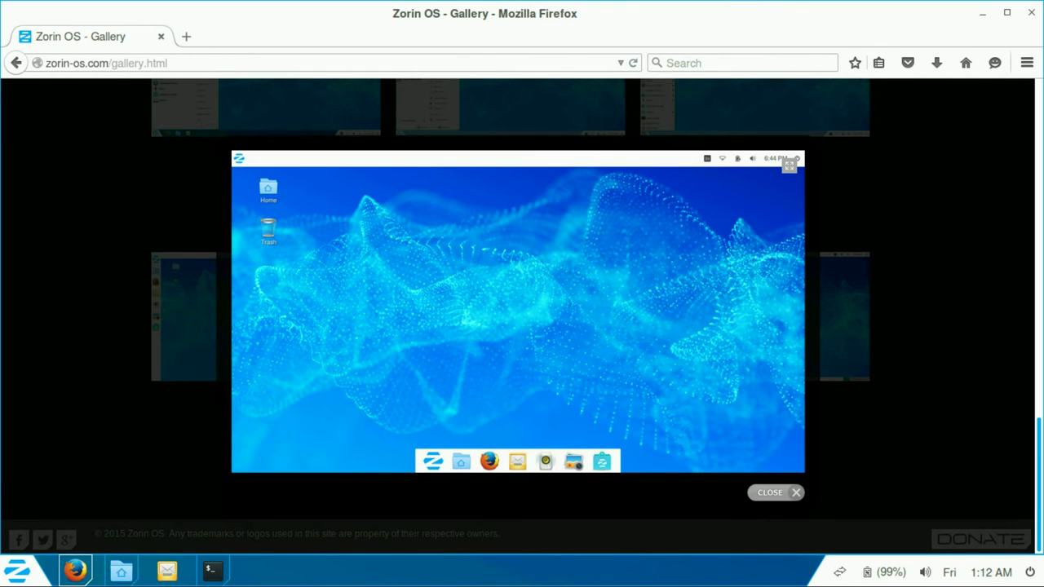
{"action": "left_click", "coordinate": [770, 492]}
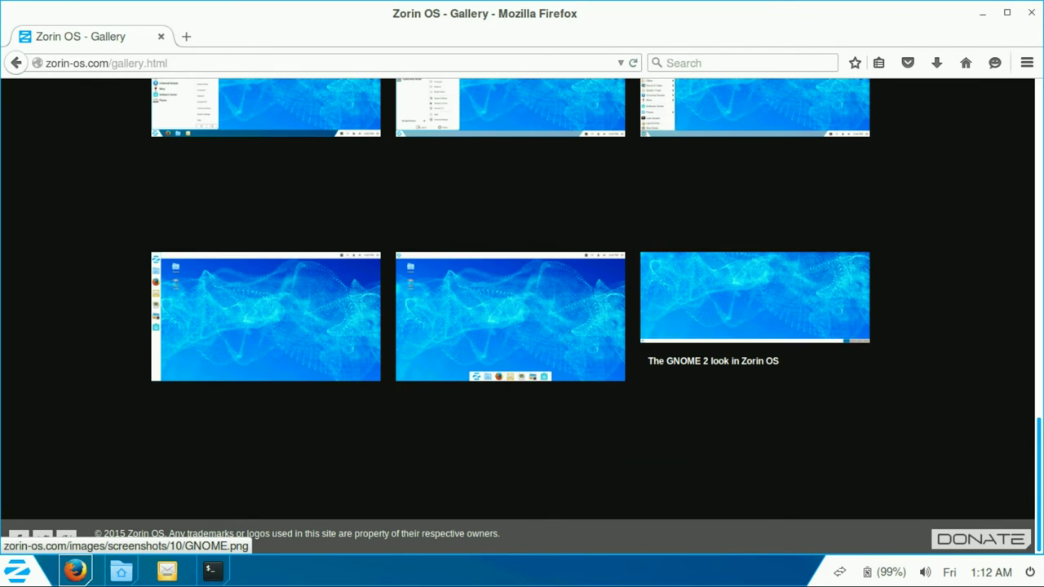
{"action": "left_click", "coordinate": [755, 297]}
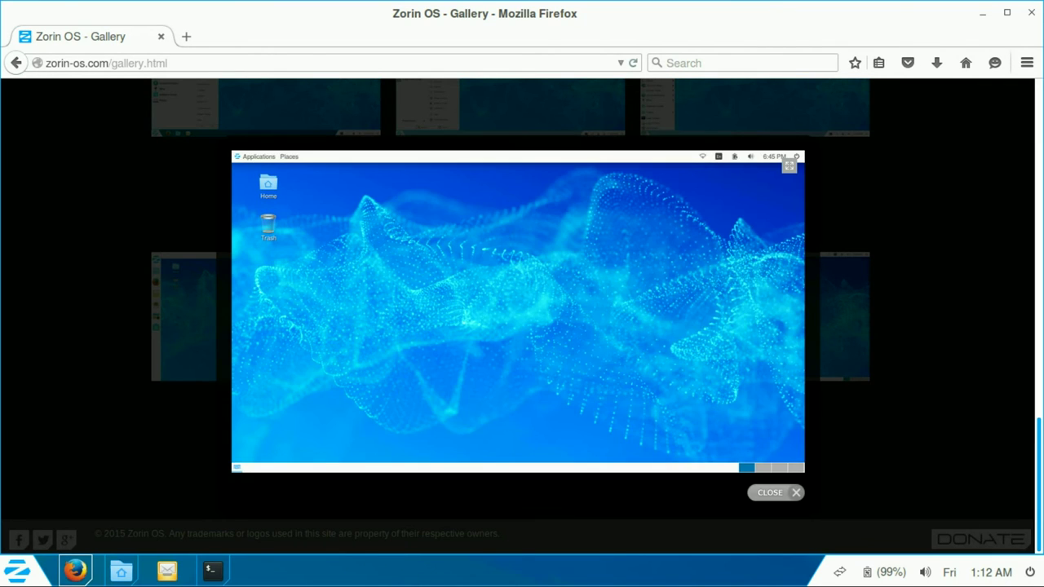
{"action": "key", "text": "Escape"}
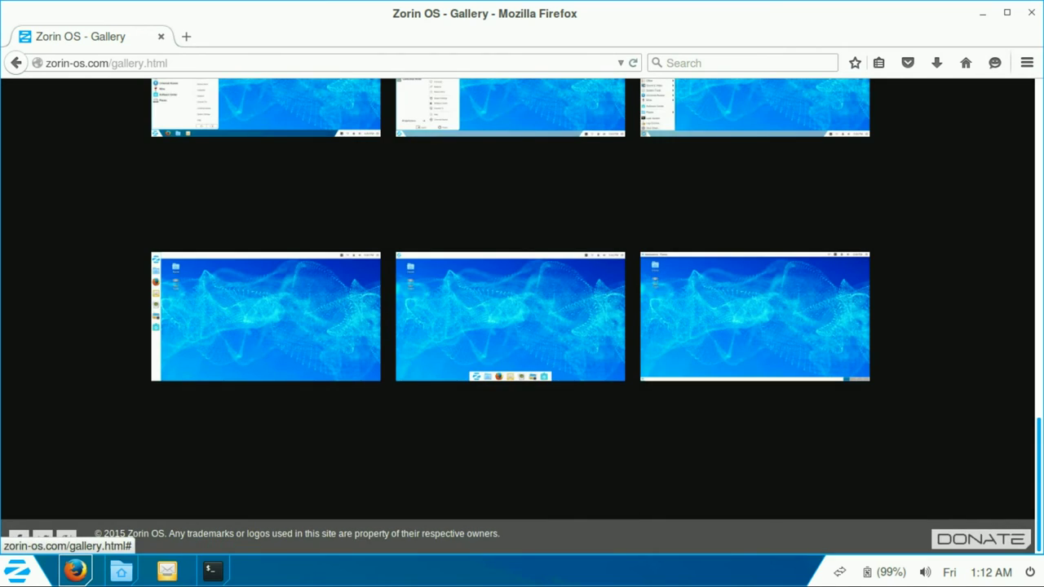
{"action": "scroll", "coordinate": [754, 350], "scroll_direction": "up", "scroll_amount": 15}
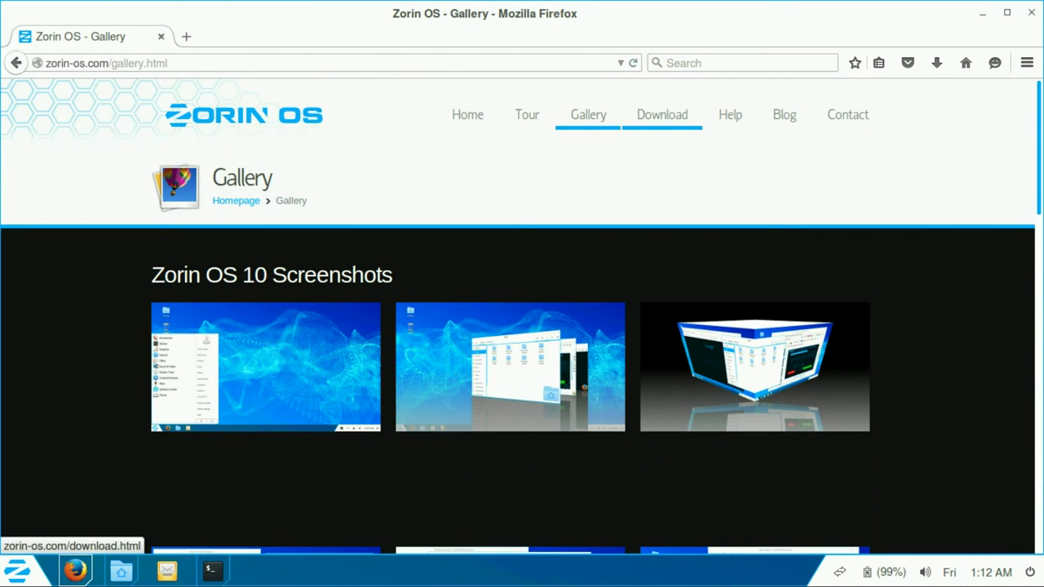
{"action": "left_click", "coordinate": [662, 114]}
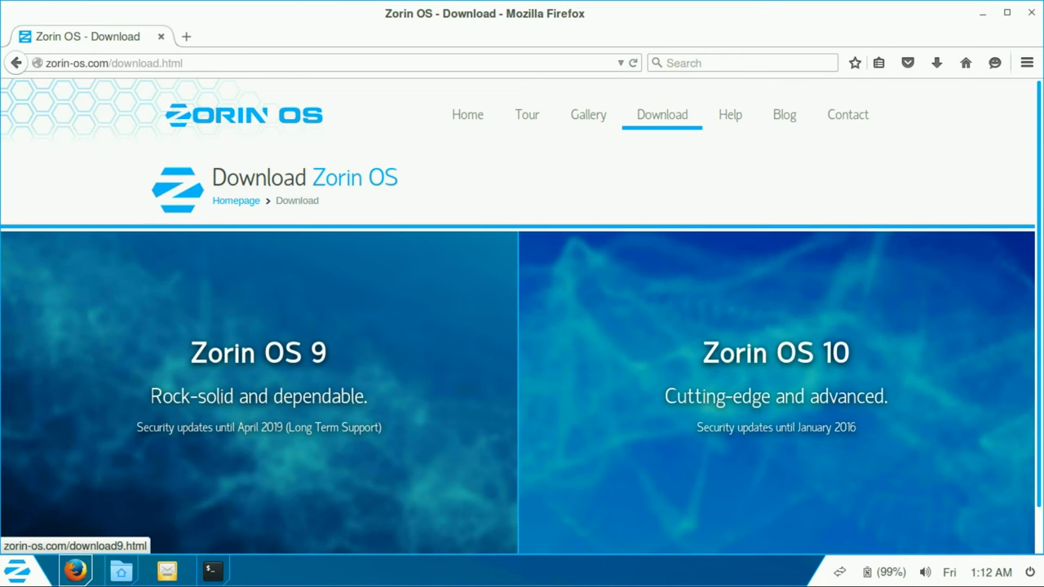
Step: Open the FAQs page from Help, with Zorin Blog and Contact us in background tabs
{"action": "scroll", "coordinate": [258, 367], "scroll_direction": "down", "scroll_amount": 1}
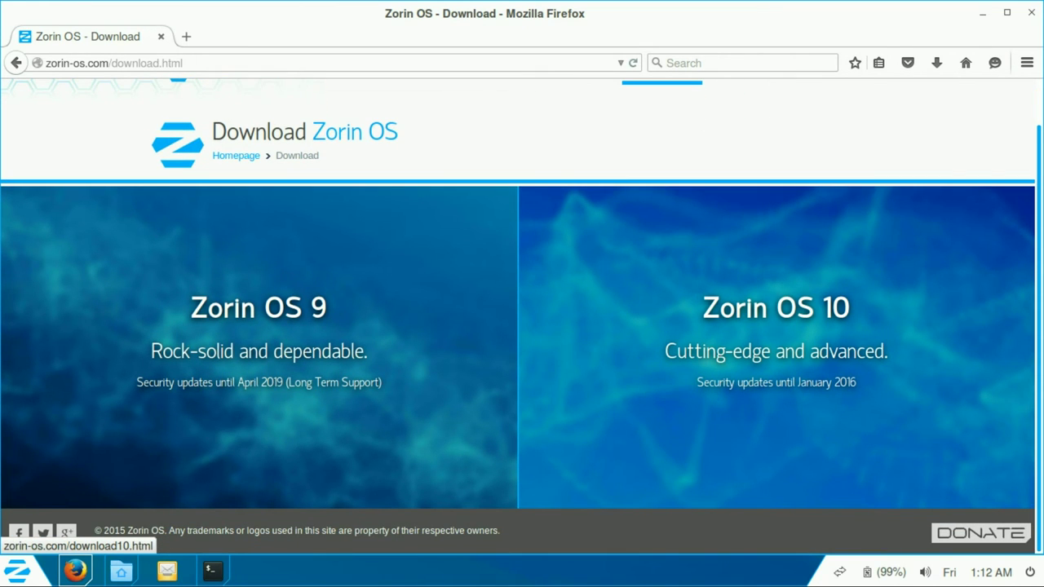
{"action": "scroll", "coordinate": [776, 326], "scroll_direction": "up", "scroll_amount": 1}
{"action": "left_click", "coordinate": [730, 114]}
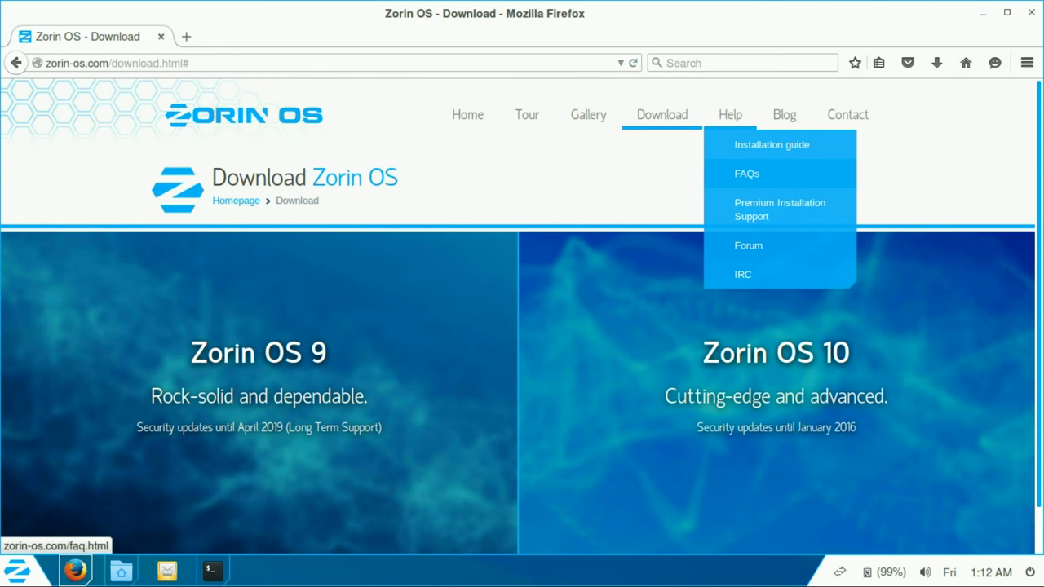
{"action": "left_click", "coordinate": [746, 174]}
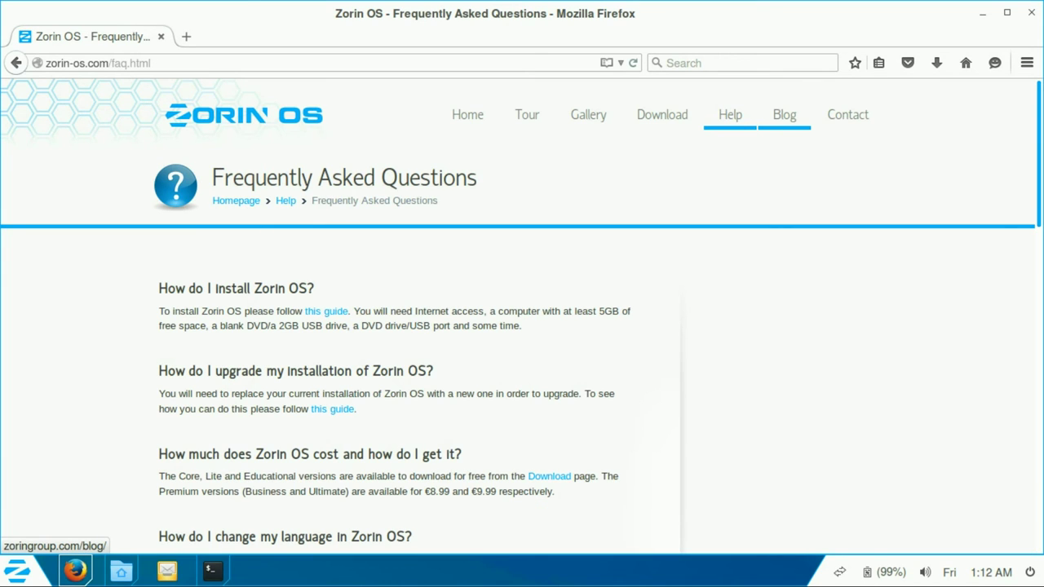
{"action": "middle_click", "coordinate": [784, 114]}
{"action": "middle_click", "coordinate": [847, 115]}
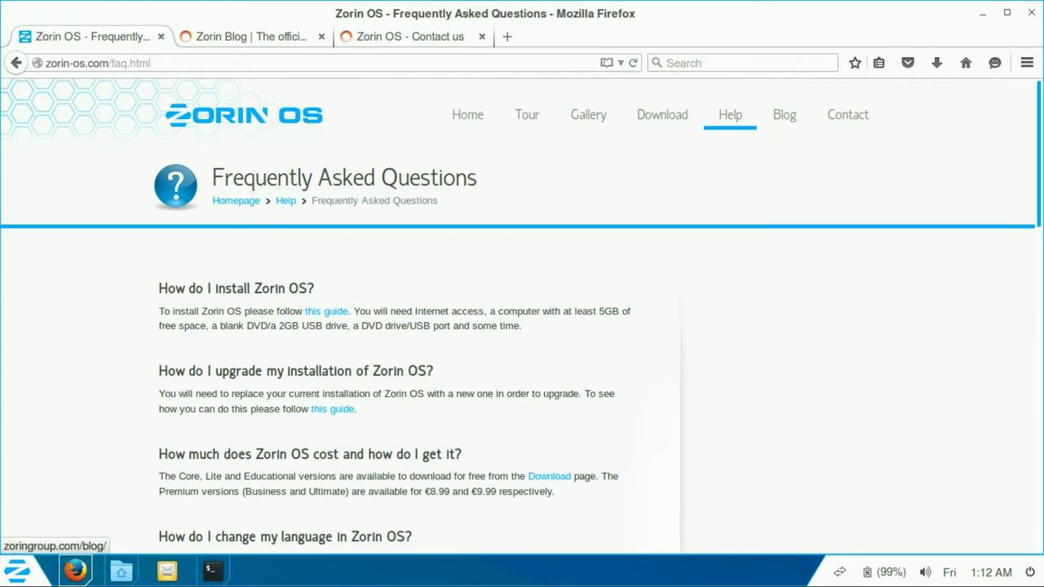
Step: Scroll through the FAQ, then open Help > Premium Installation Support
{"action": "scroll", "coordinate": [783, 114], "scroll_direction": "down", "scroll_amount": 1}
{"action": "scroll", "coordinate": [522, 318], "scroll_direction": "down", "scroll_amount": 1}
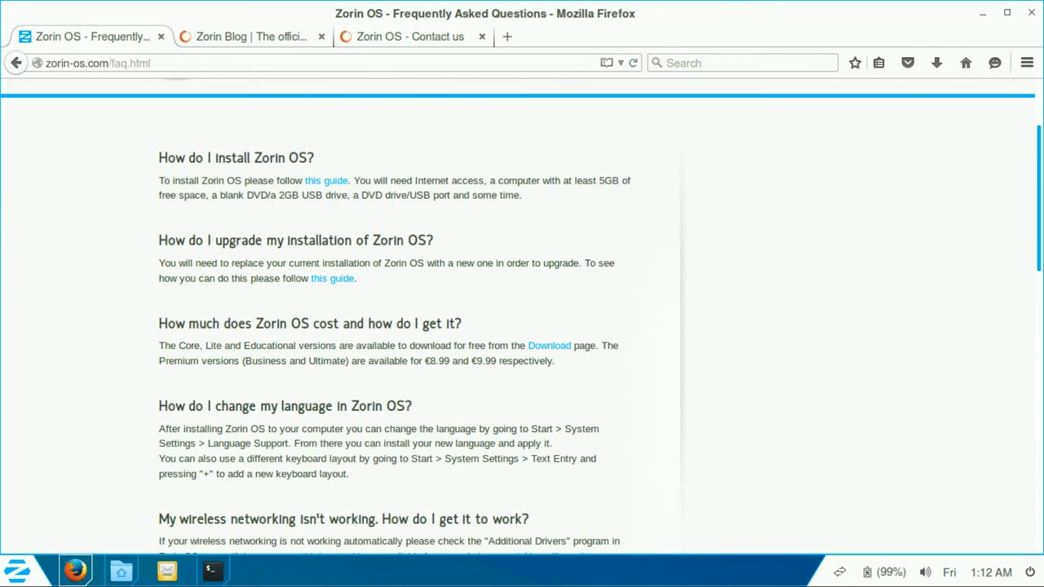
{"action": "scroll", "coordinate": [521, 318], "scroll_direction": "down", "scroll_amount": 2}
{"action": "scroll", "coordinate": [522, 318], "scroll_direction": "down", "scroll_amount": 5}
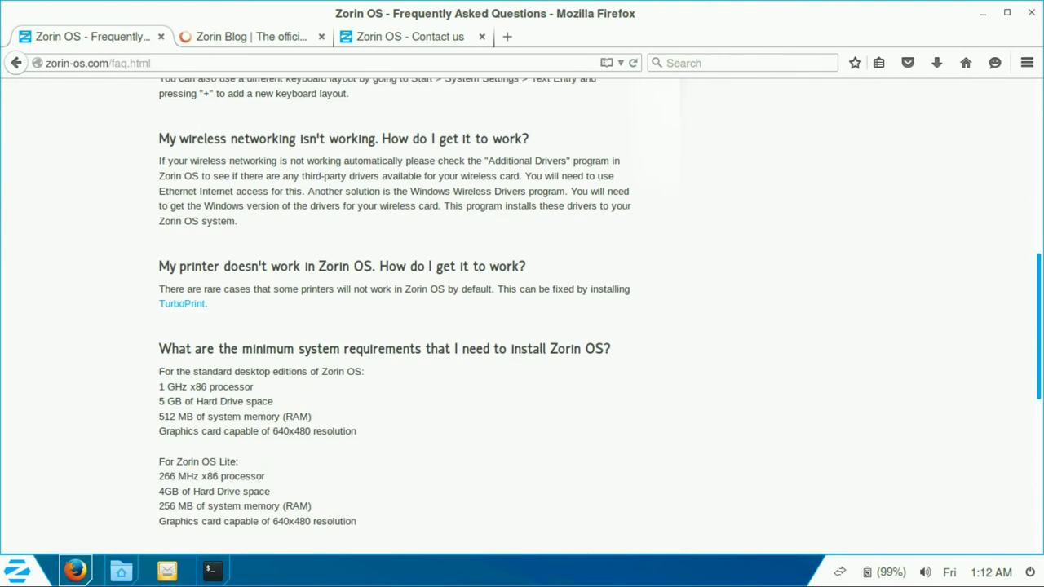
{"action": "scroll", "coordinate": [522, 318], "scroll_direction": "down", "scroll_amount": 4}
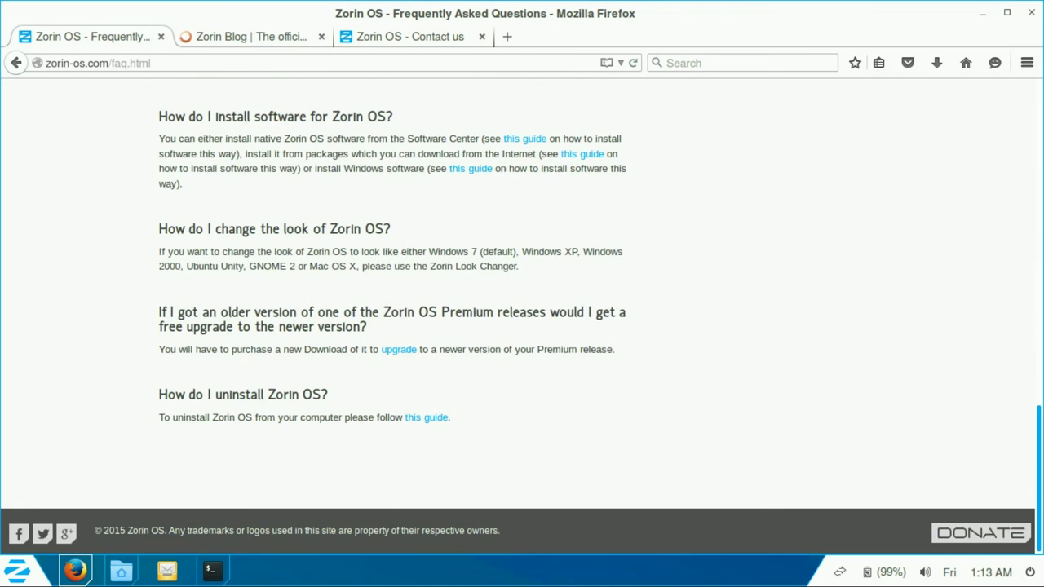
{"action": "scroll", "coordinate": [522, 318], "scroll_direction": "up", "scroll_amount": 5}
{"action": "scroll", "coordinate": [522, 326], "scroll_direction": "up", "scroll_amount": 3}
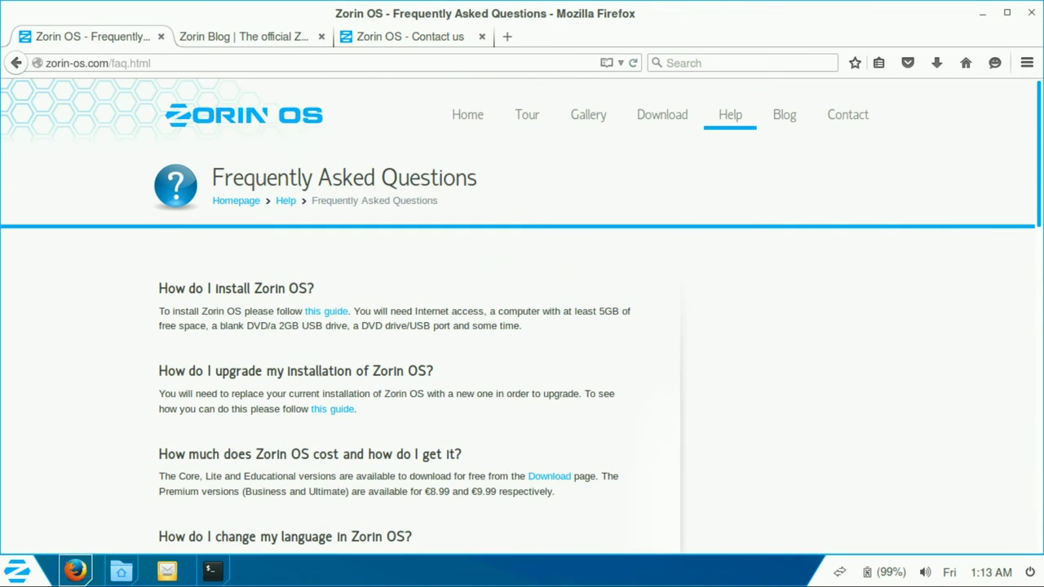
{"action": "mouse_move", "coordinate": [730, 114]}
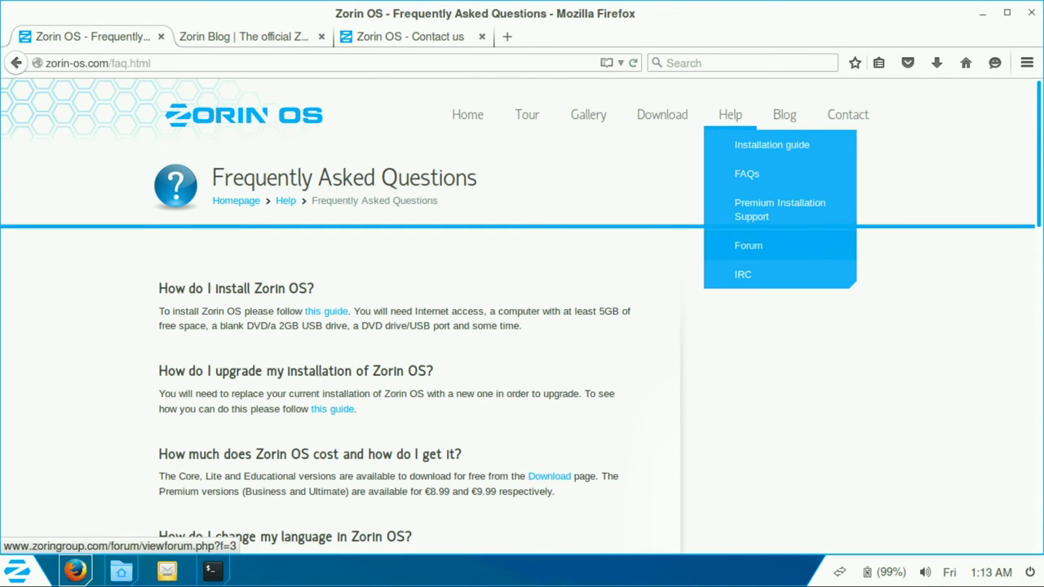
{"action": "left_click", "coordinate": [779, 209]}
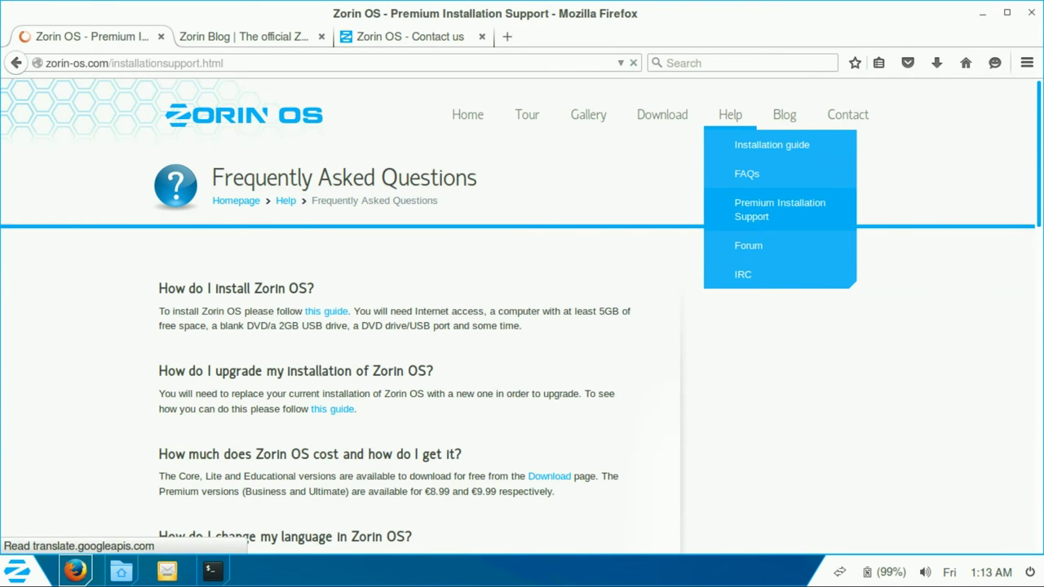
Step: Open the Zorin community forum from Help, then bring the Terminal with the finished VLC install forward
{"action": "scroll", "coordinate": [522, 310], "scroll_direction": "down", "scroll_amount": 5}
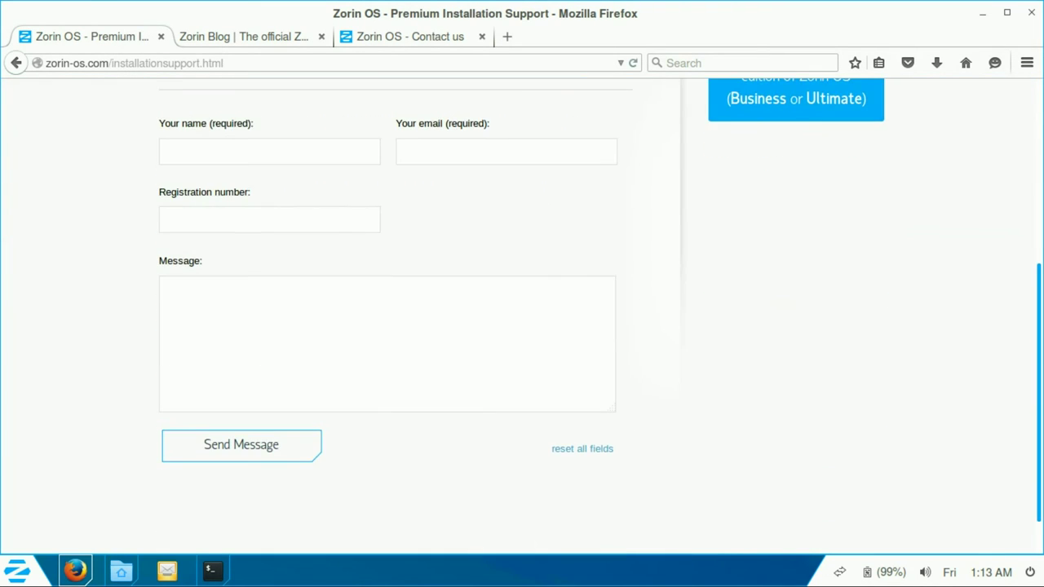
{"action": "scroll", "coordinate": [522, 310], "scroll_direction": "up", "scroll_amount": 5}
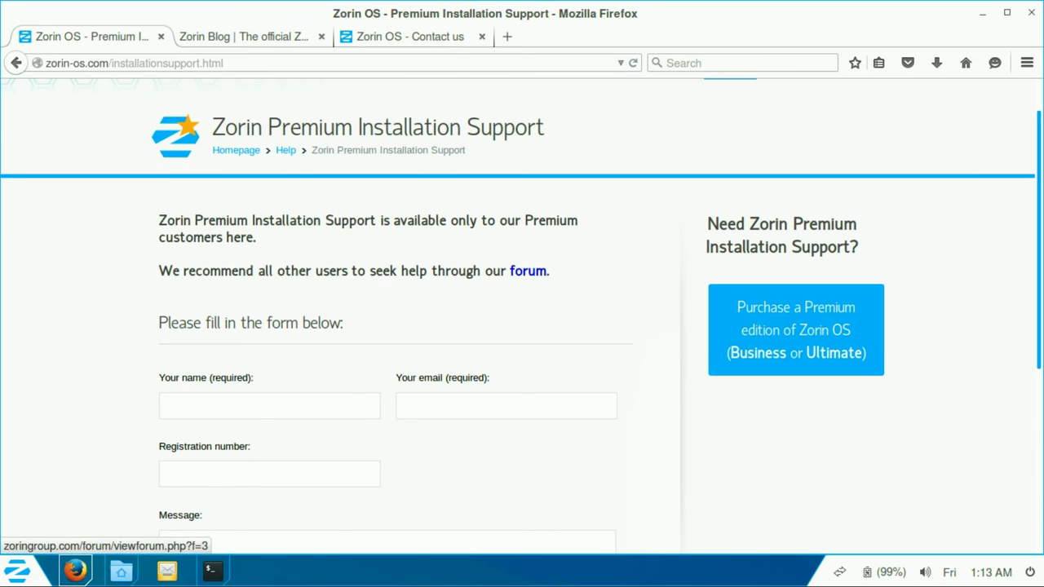
{"action": "scroll", "coordinate": [522, 310], "scroll_direction": "up", "scroll_amount": 1}
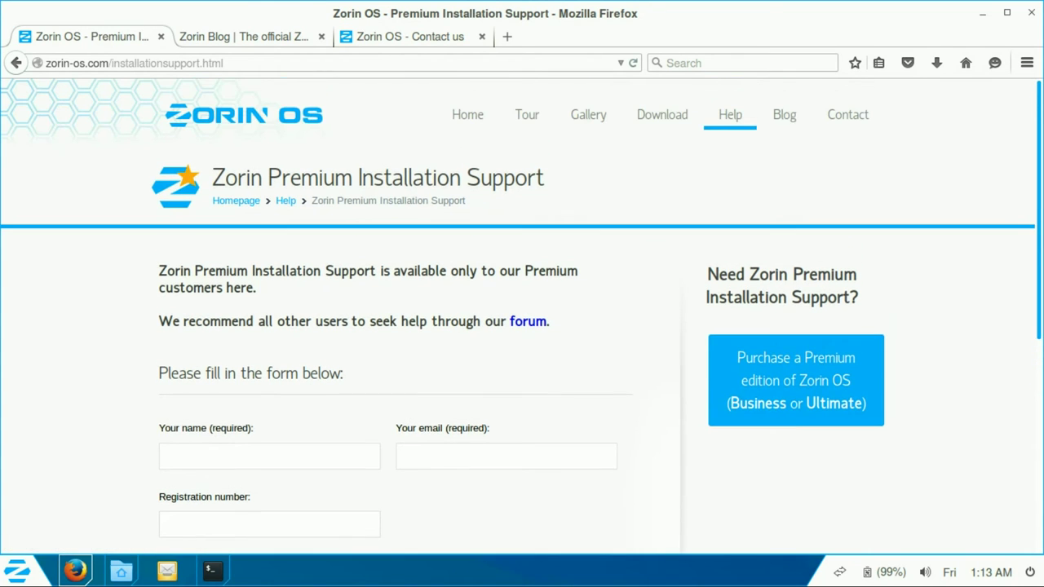
{"action": "mouse_move", "coordinate": [730, 114]}
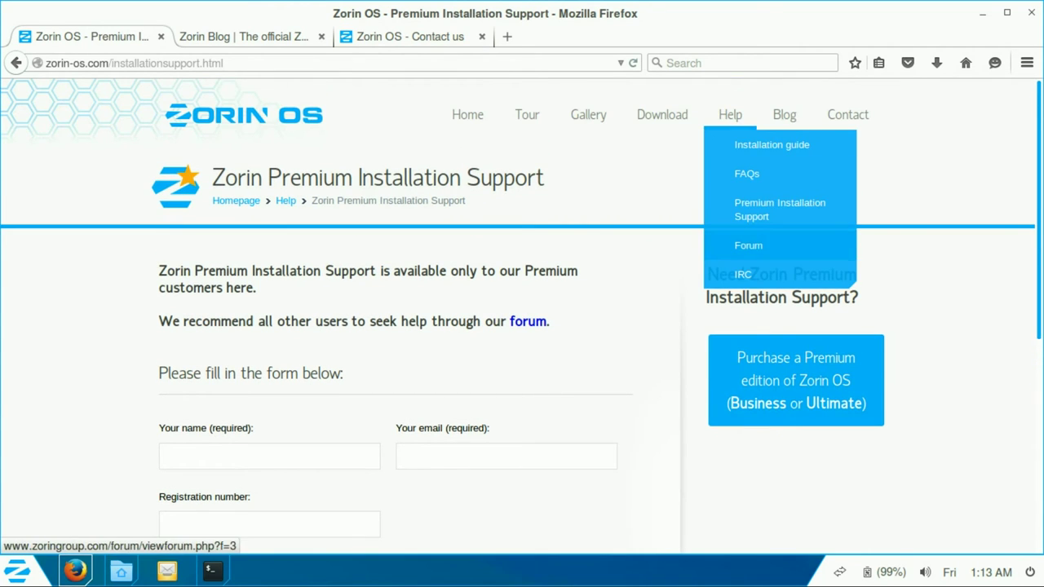
{"action": "left_click", "coordinate": [750, 245]}
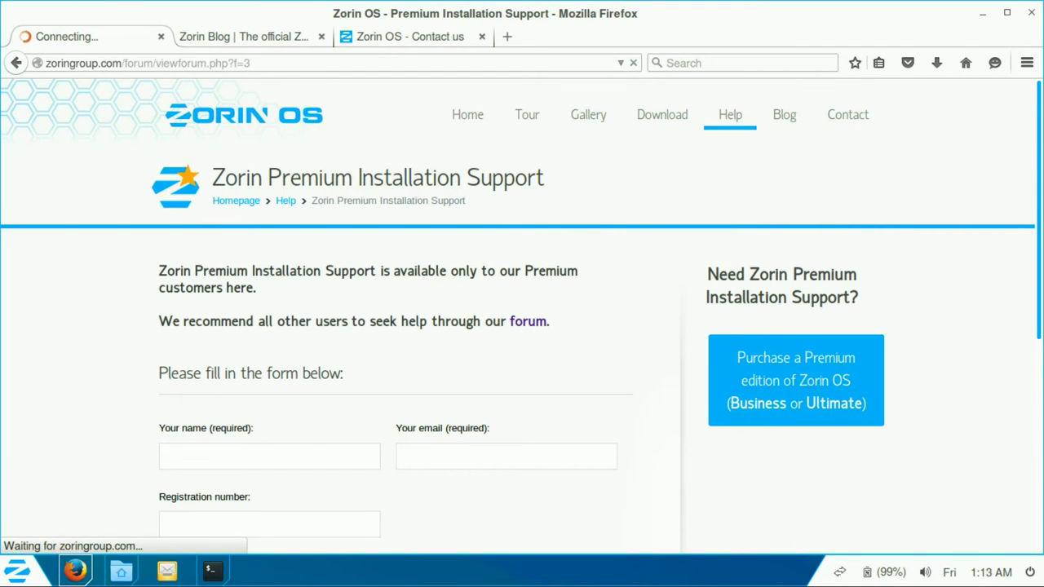
{"action": "left_click", "coordinate": [211, 571]}
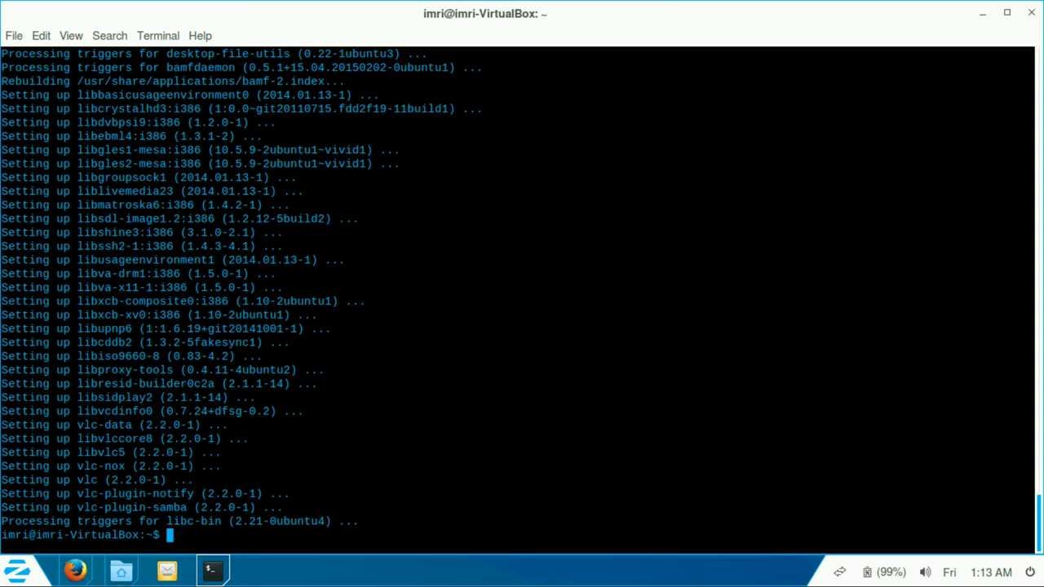
Step: Make VLC media player the default for MPEG-4 videos via the Hotel California mp4's Properties
{"action": "left_click", "coordinate": [120, 571]}
{"action": "left_click", "coordinate": [386, 131]}
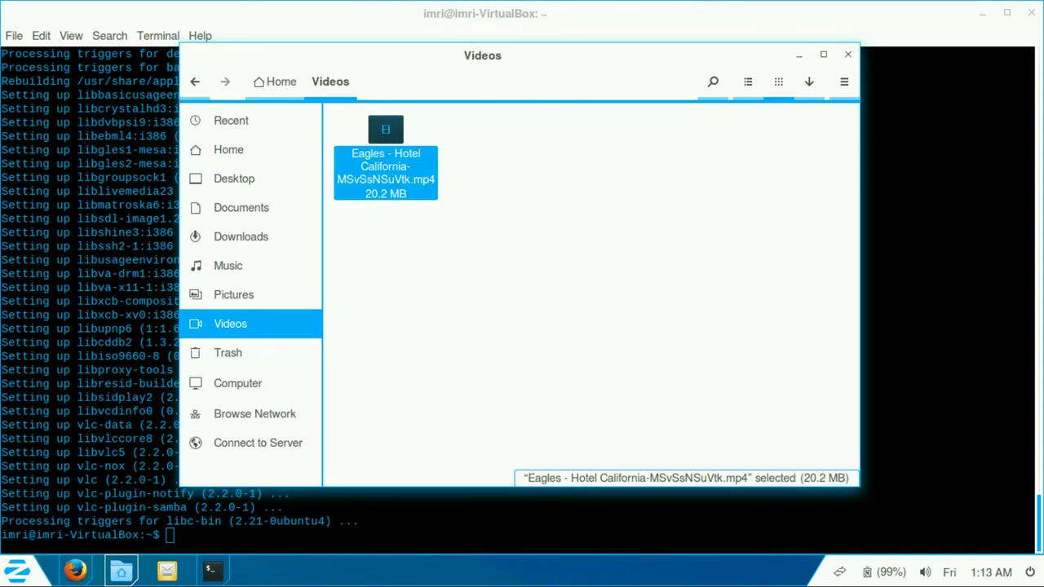
{"action": "right_click", "coordinate": [398, 174]}
{"action": "mouse_move", "coordinate": [490, 217]}
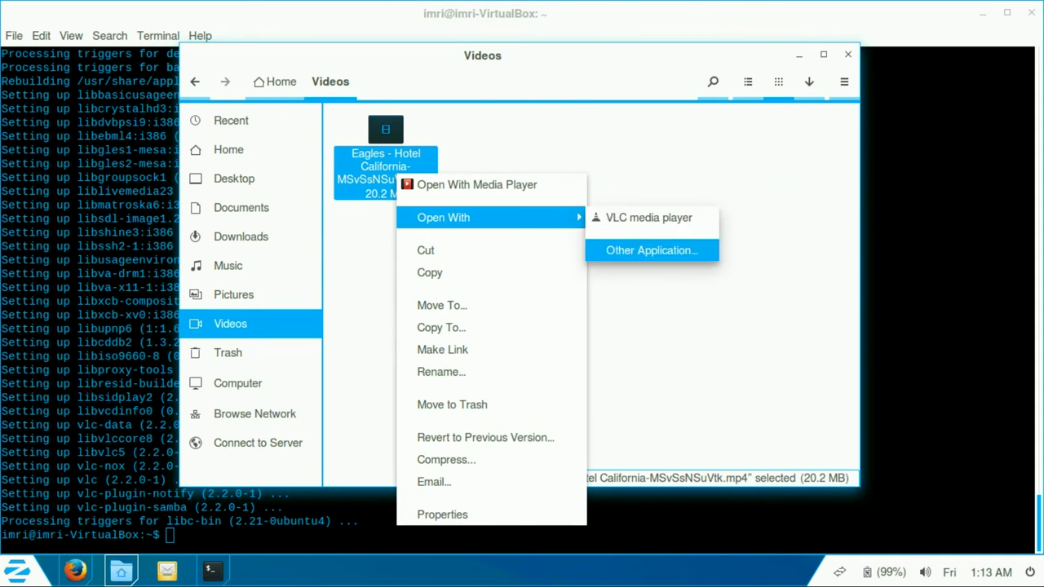
{"action": "left_click", "coordinate": [442, 515]}
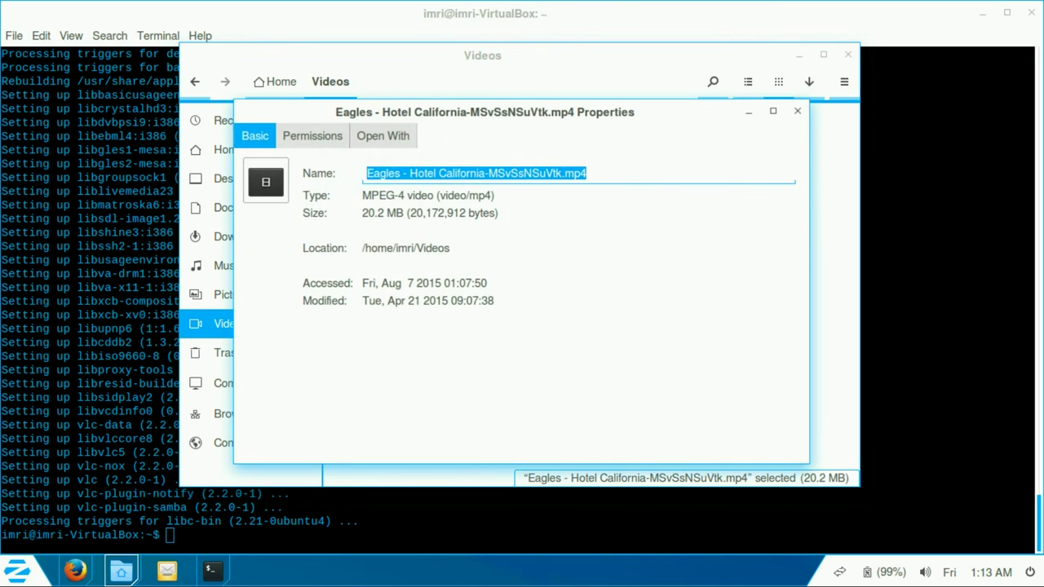
{"action": "key", "text": "ctrl+Page_Down"}
{"action": "key", "text": "ctrl+Page_Down"}
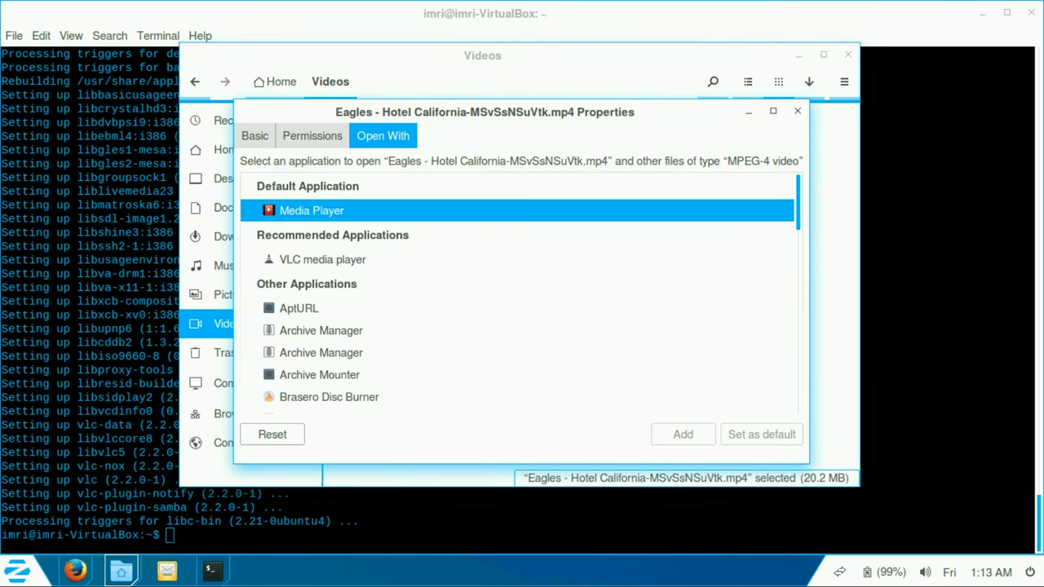
{"action": "left_click", "coordinate": [322, 259]}
{"action": "left_click", "coordinate": [761, 434]}
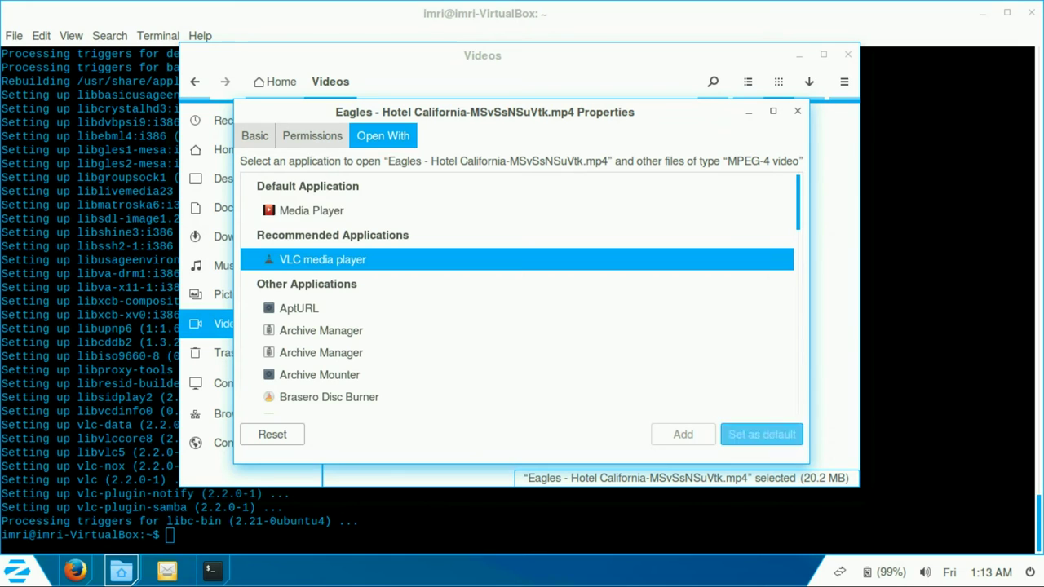
Step: Close the properties dialog and the Videos window, returning to Firefox
{"action": "key", "text": "Escape"}
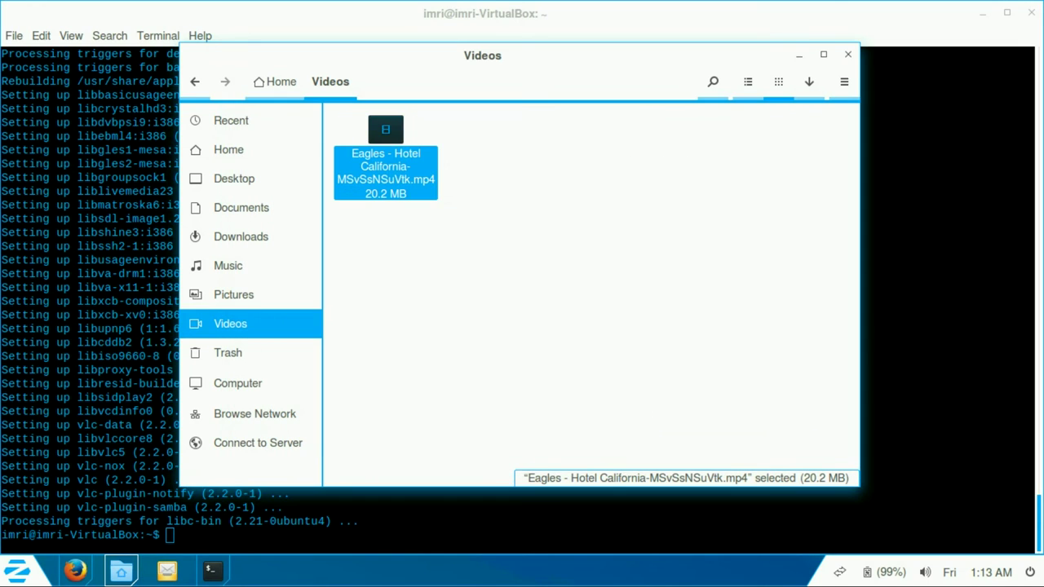
{"action": "key", "text": "shift+F10"}
{"action": "key", "text": "Escape"}
{"action": "key", "text": "ctrl+w"}
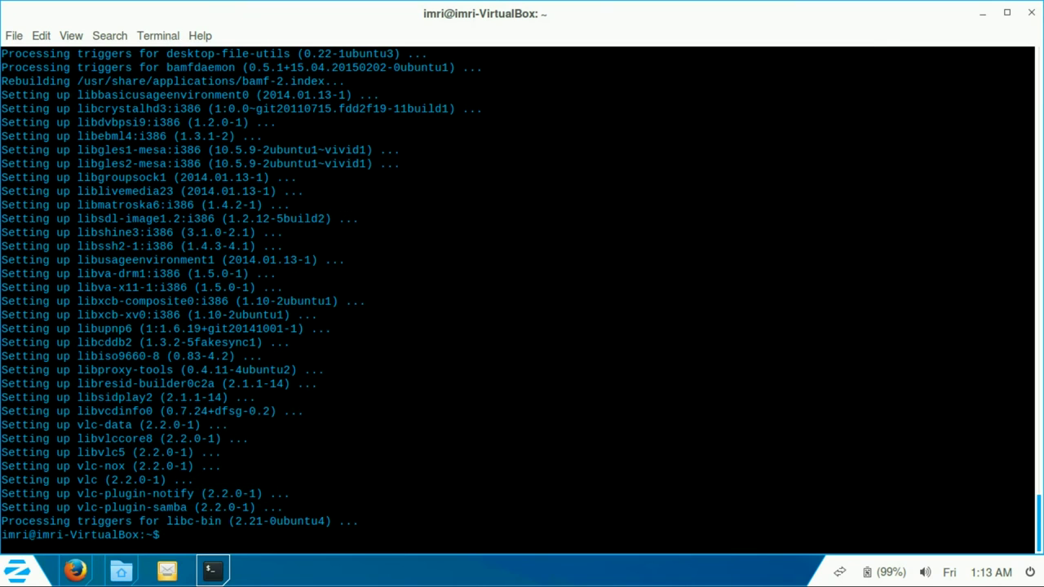
{"action": "key", "text": "alt+Tab"}
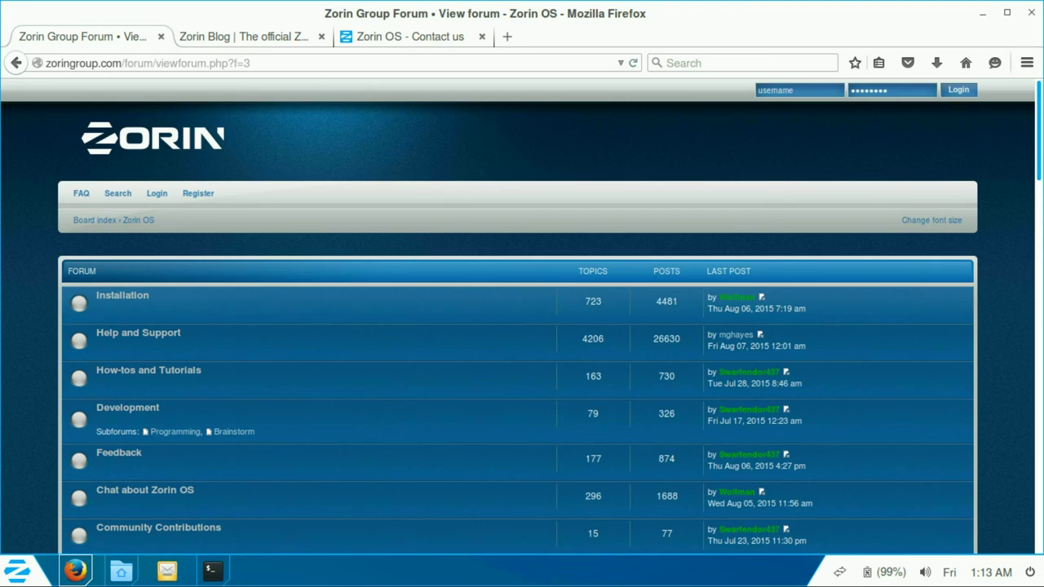
Step: Accept VLC's privacy notice, play Hotel California with volume back at 100%, quit, and go back in Firefox
{"action": "scroll", "coordinate": [522, 318], "scroll_direction": "down", "scroll_amount": 4}
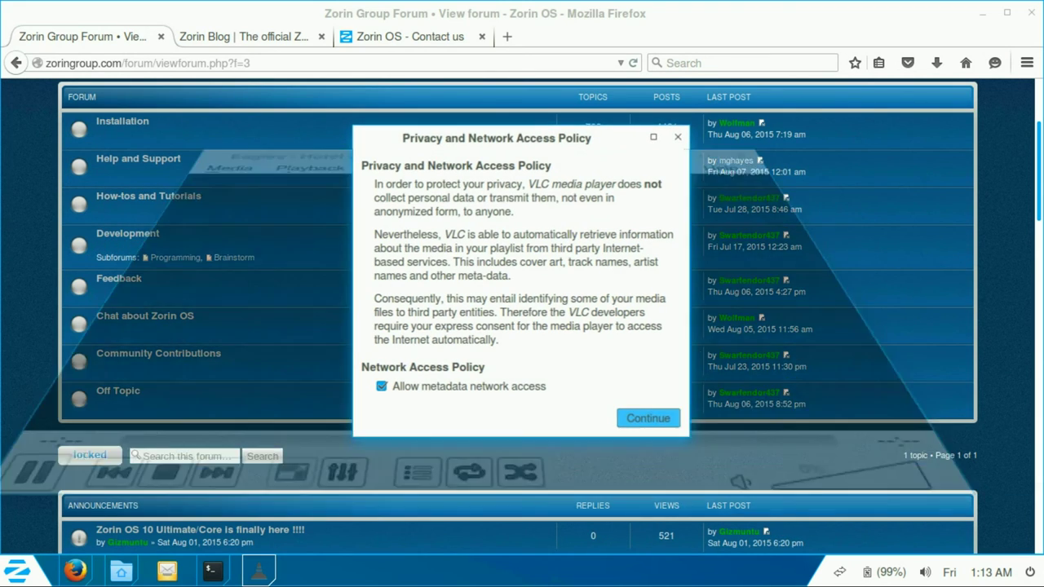
{"action": "key", "text": "Return"}
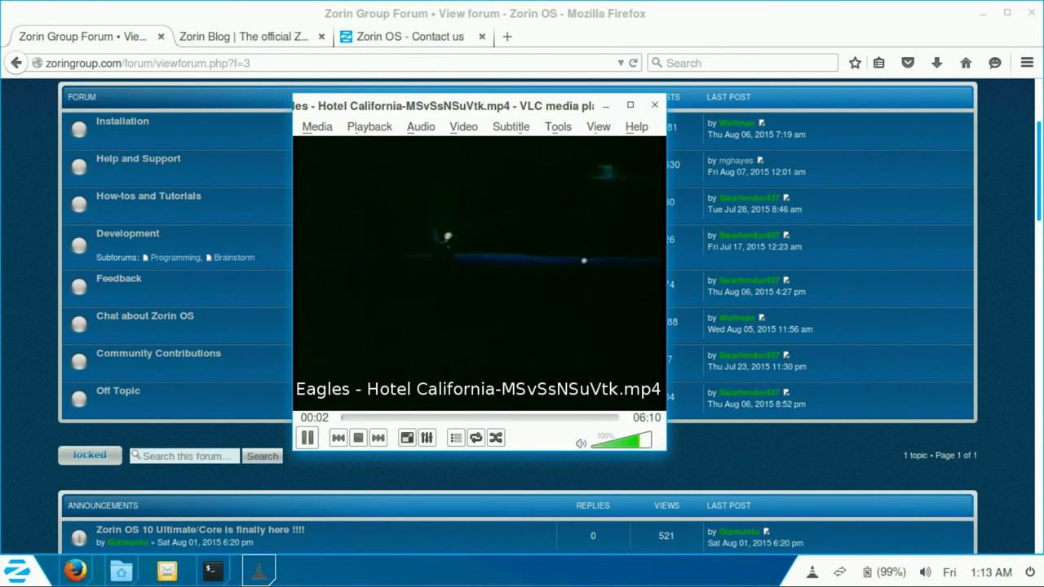
{"action": "key", "text": "ctrl+Up"}
{"action": "key", "text": "ctrl+Up"}
{"action": "key", "text": "ctrl+Up"}
{"action": "key", "text": "ctrl+Up"}
{"action": "key", "text": "ctrl+Up"}
{"action": "key", "text": "ctrl+Up"}
{"action": "key", "text": "ctrl+Up"}
{"action": "key", "text": "ctrl+Up"}
{"action": "key", "text": "ctrl+Up"}
{"action": "key", "text": "ctrl+Up"}
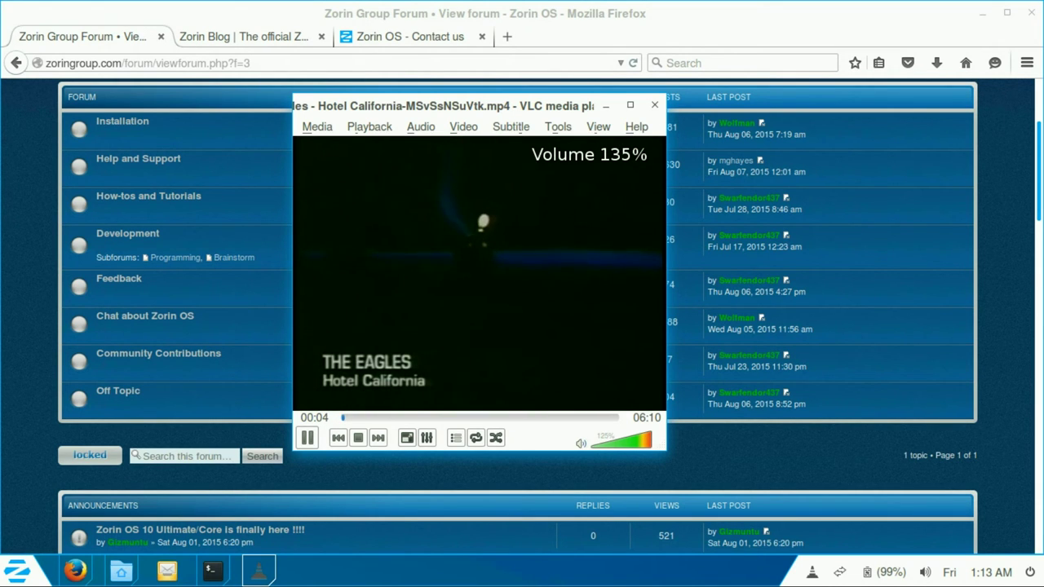
{"action": "key", "text": "ctrl+Down"}
{"action": "key", "text": "ctrl+Down"}
{"action": "key", "text": "ctrl+Down"}
{"action": "key", "text": "ctrl+Down"}
{"action": "key", "text": "ctrl+Down"}
{"action": "key", "text": "ctrl+Down"}
{"action": "key", "text": "ctrl+Down"}
{"action": "key", "text": "ctrl+Down"}
{"action": "key", "text": "ctrl+Down"}
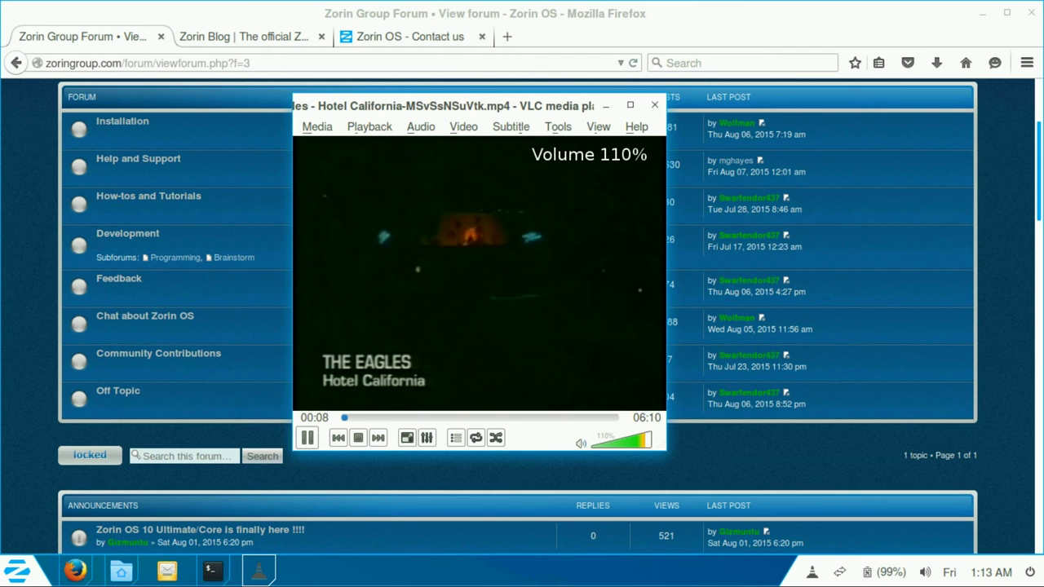
{"action": "key", "text": "ctrl+Down"}
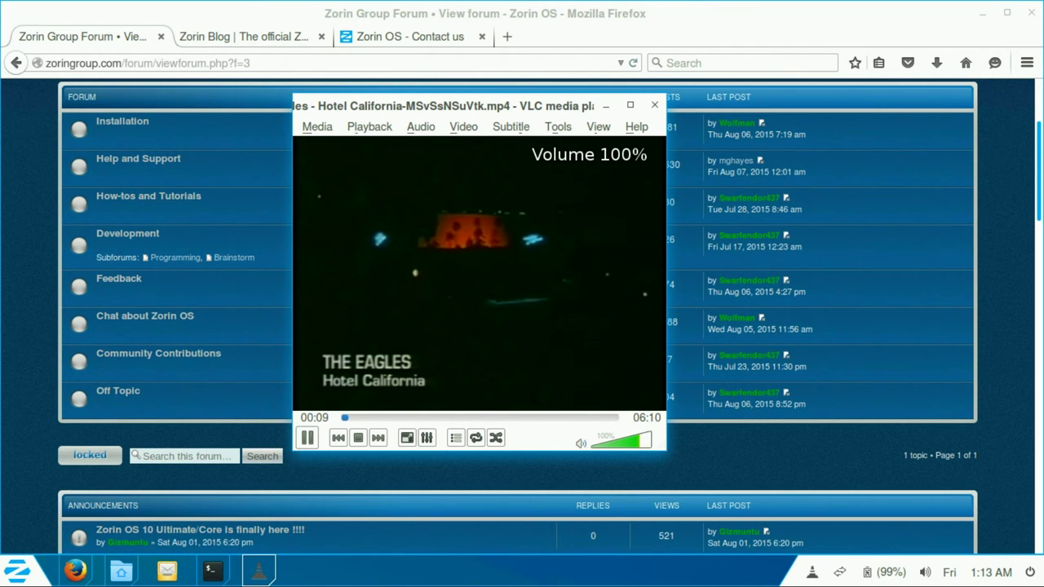
{"action": "key", "text": "alt+Tab"}
{"action": "key", "text": "alt+Left"}
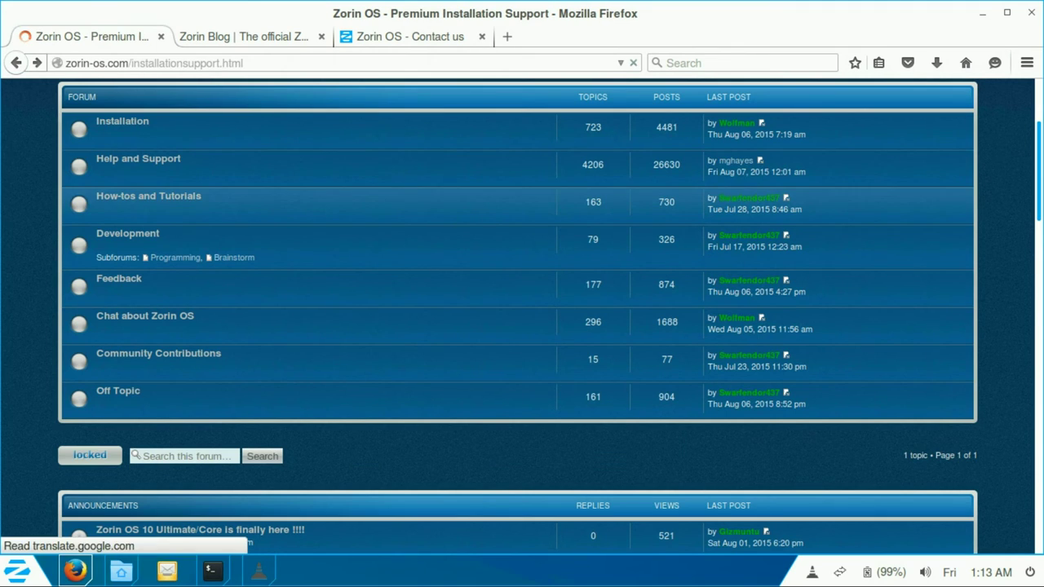
{"action": "key", "text": "End"}
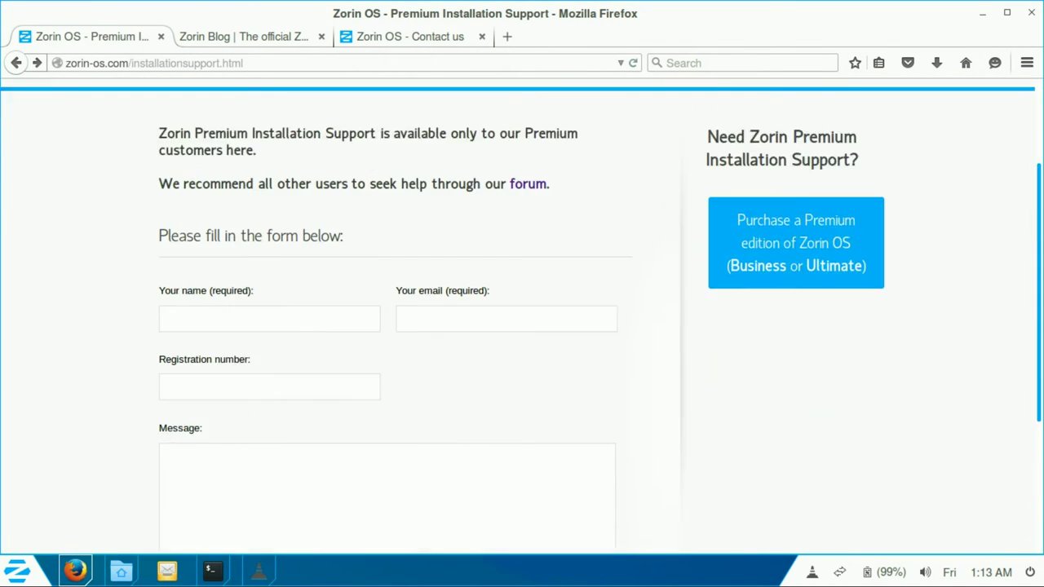
{"action": "key", "text": "Home"}
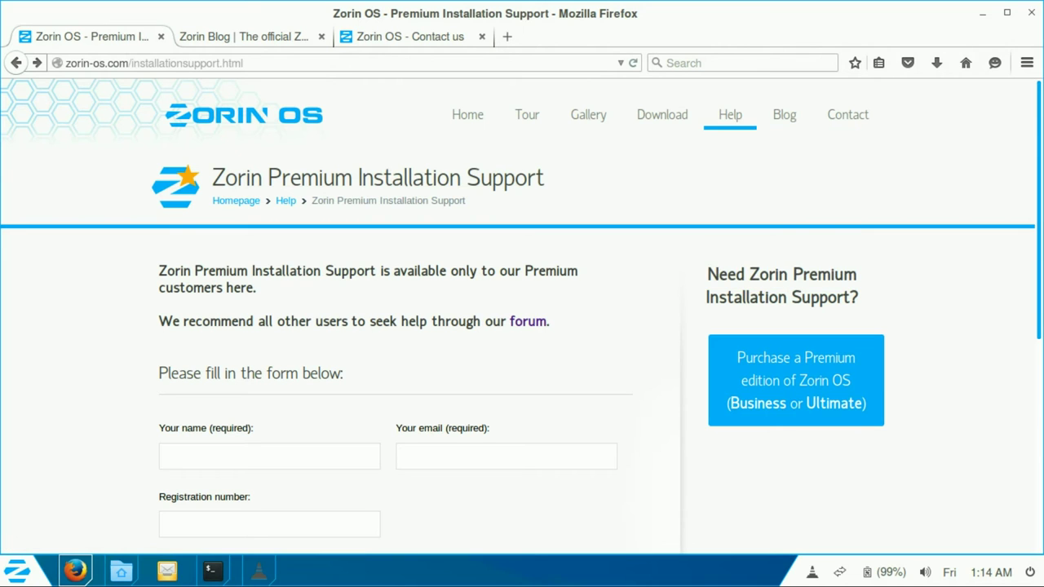
{"action": "left_click", "coordinate": [742, 274]}
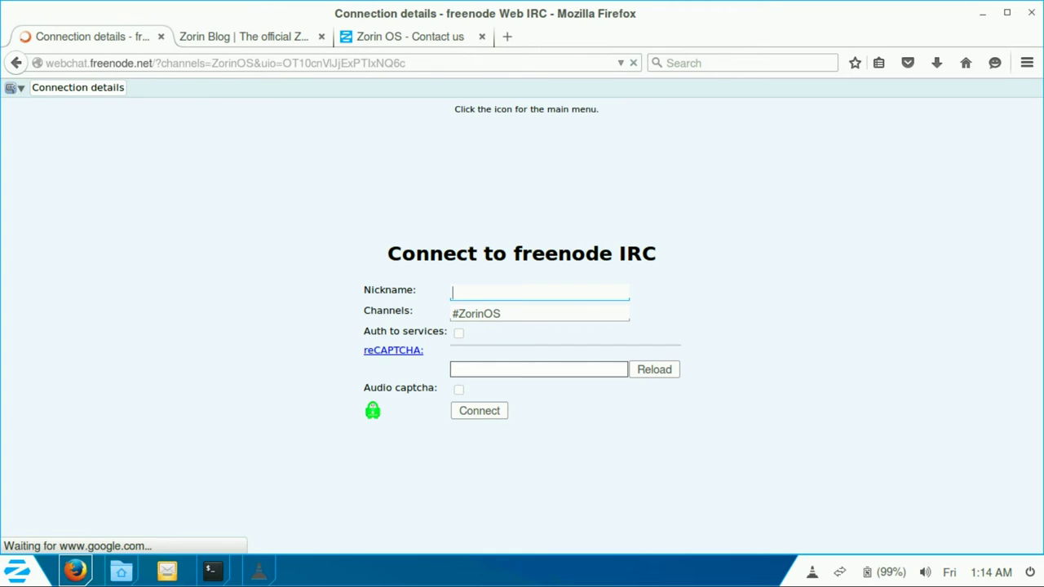
{"action": "key", "text": "alt+Left"}
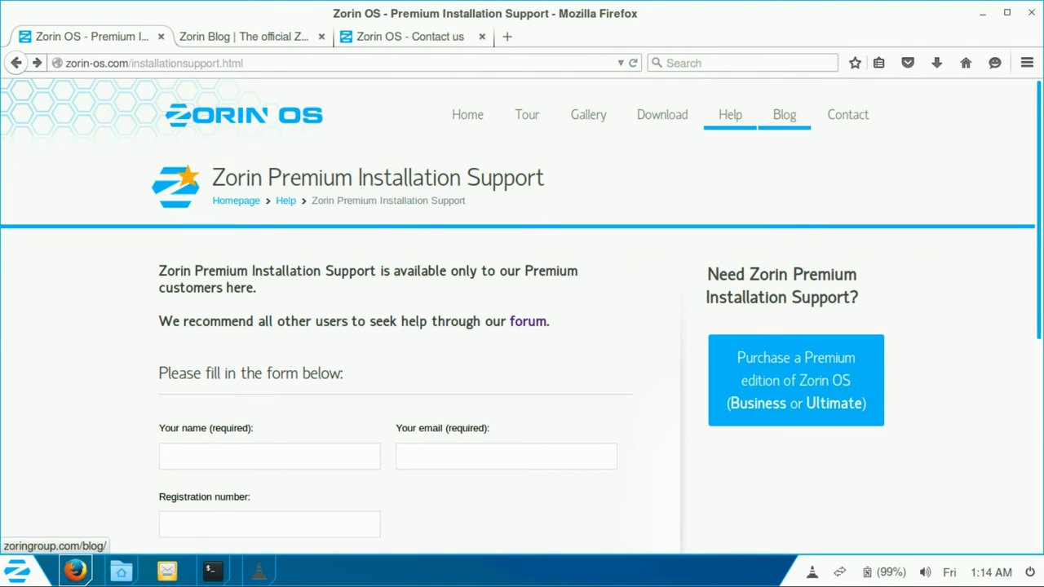
Step: On the Zorin Blog tab, open the 'Zorin OS 10 Core & Ultimate have arrived' post and scroll to its 13 comments
{"action": "left_click", "coordinate": [244, 36]}
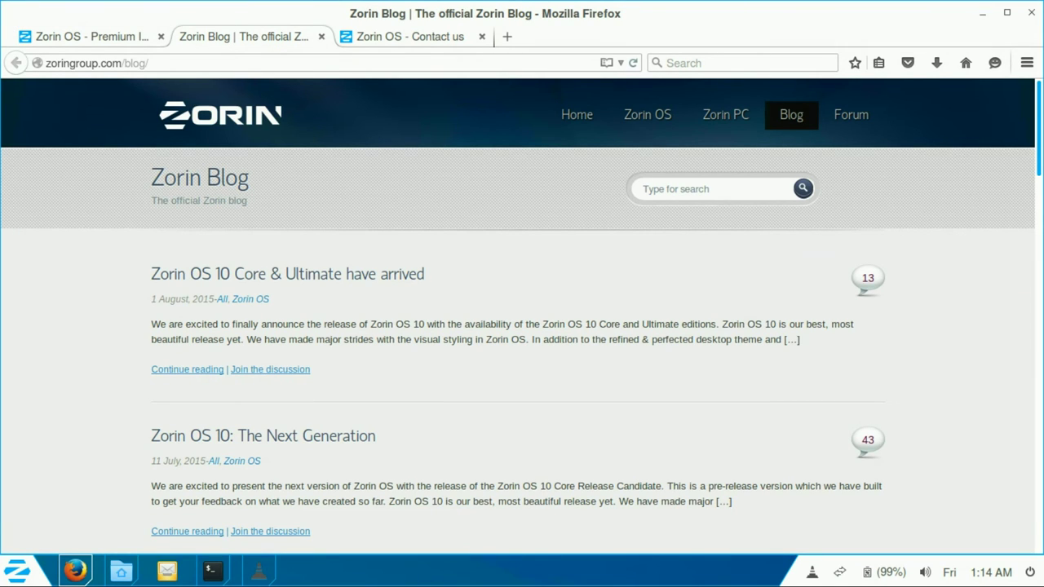
{"action": "left_click_drag", "start_coordinate": [151, 300], "coordinate": [224, 299]}
{"action": "scroll", "coordinate": [522, 326], "scroll_direction": "down", "scroll_amount": 3}
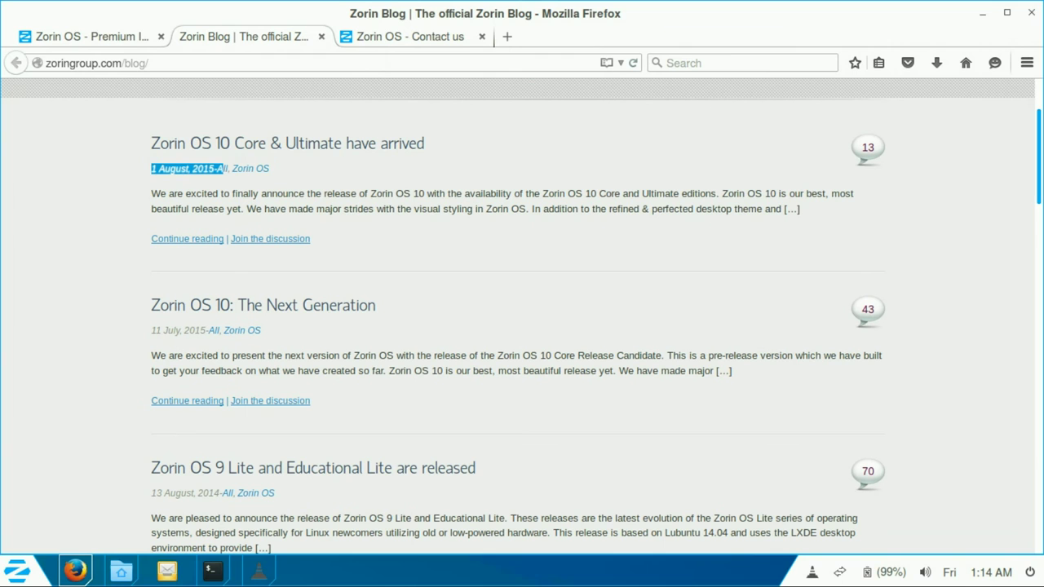
{"action": "scroll", "coordinate": [522, 327], "scroll_direction": "up", "scroll_amount": 2}
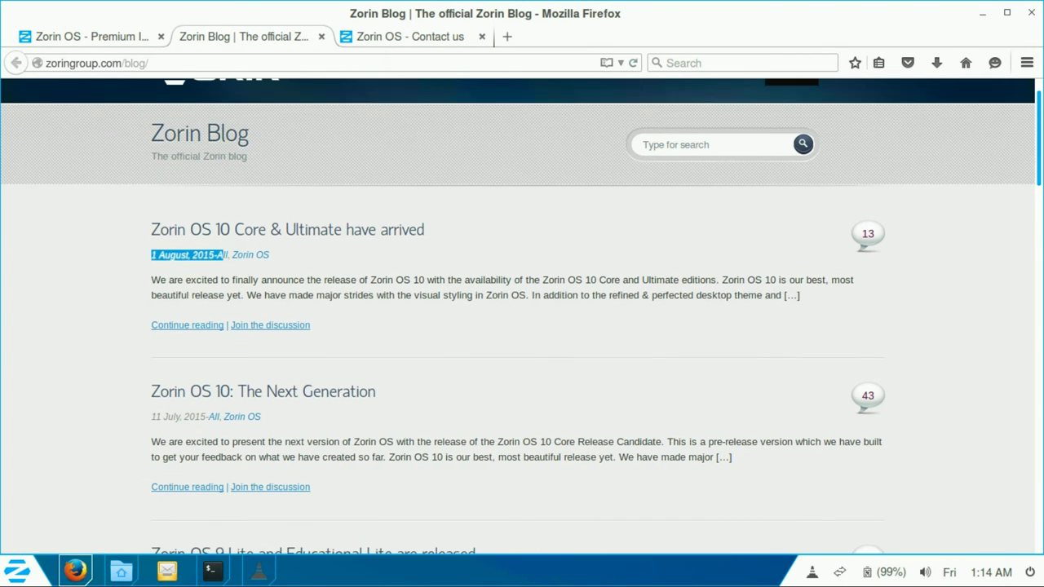
{"action": "left_click", "coordinate": [287, 230]}
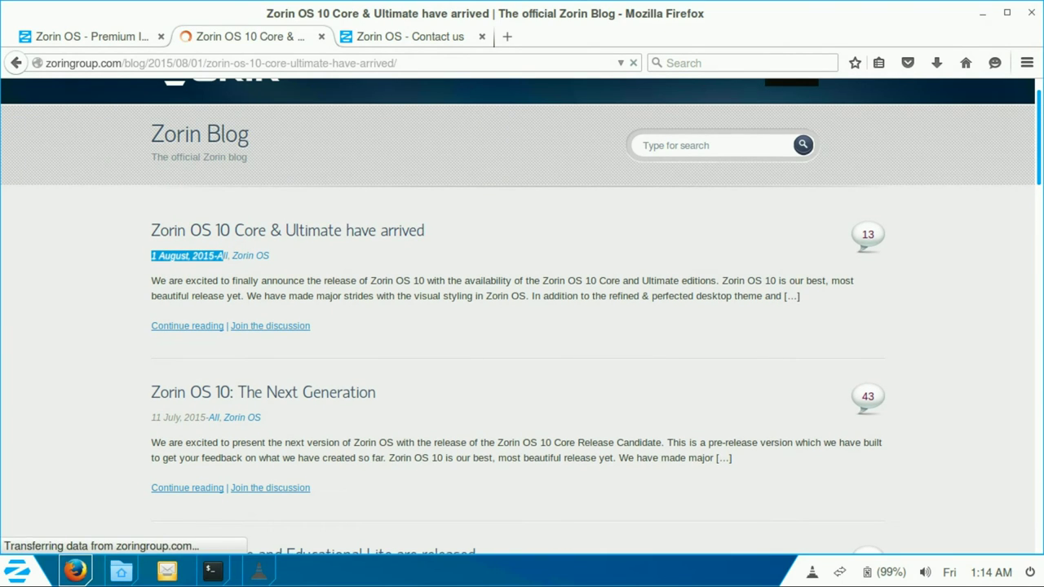
{"action": "scroll", "coordinate": [522, 326], "scroll_direction": "down", "scroll_amount": 5}
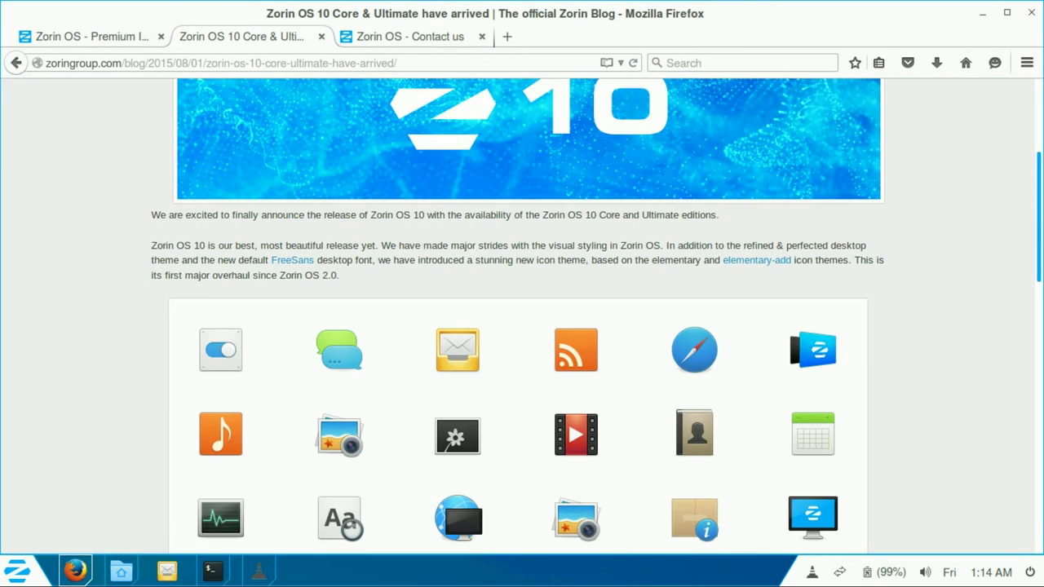
{"action": "scroll", "coordinate": [522, 327], "scroll_direction": "down", "scroll_amount": 3}
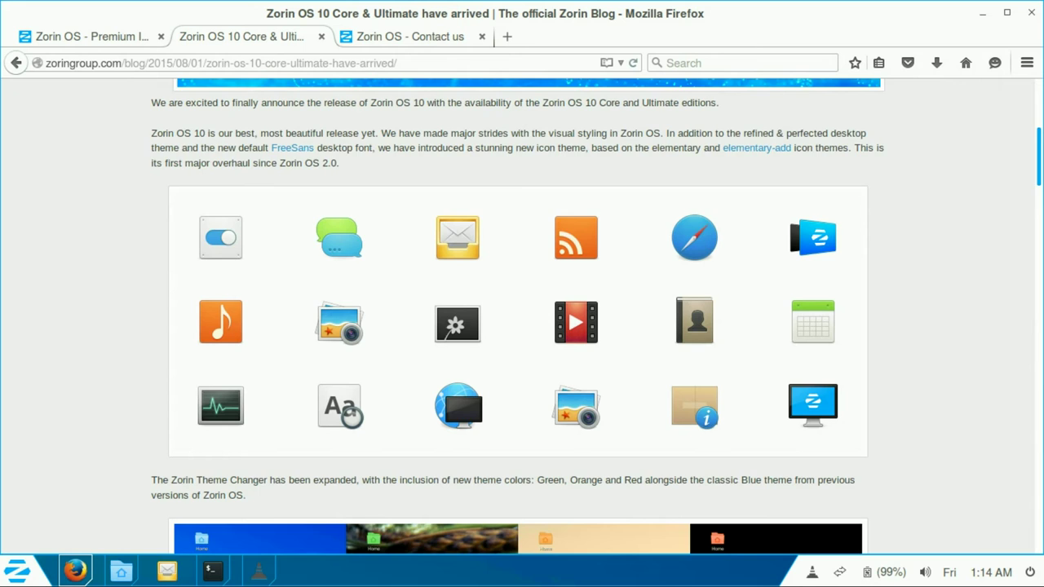
{"action": "scroll", "coordinate": [522, 326], "scroll_direction": "down", "scroll_amount": 8}
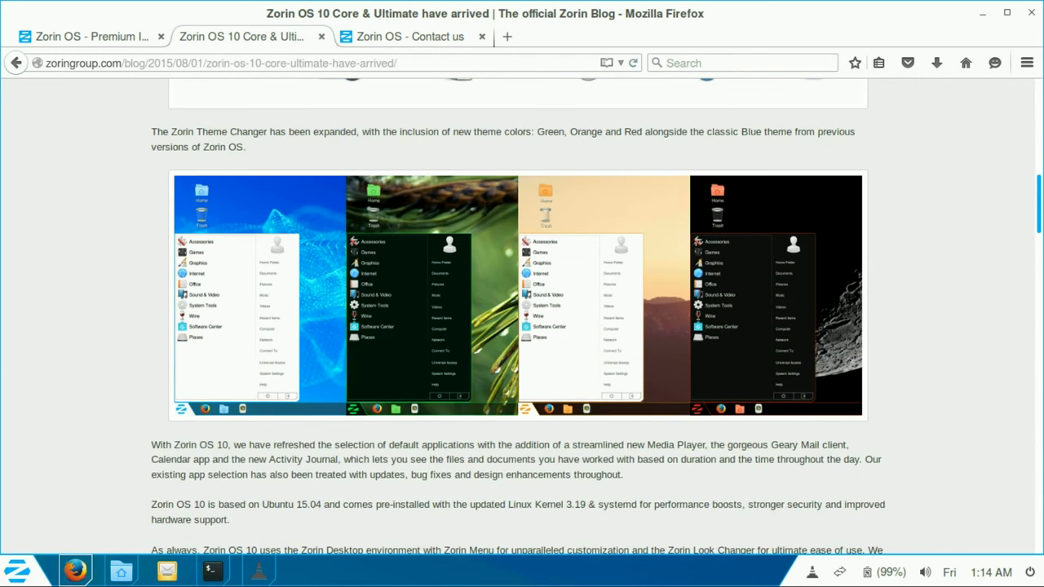
{"action": "scroll", "coordinate": [522, 326], "scroll_direction": "down", "scroll_amount": 12}
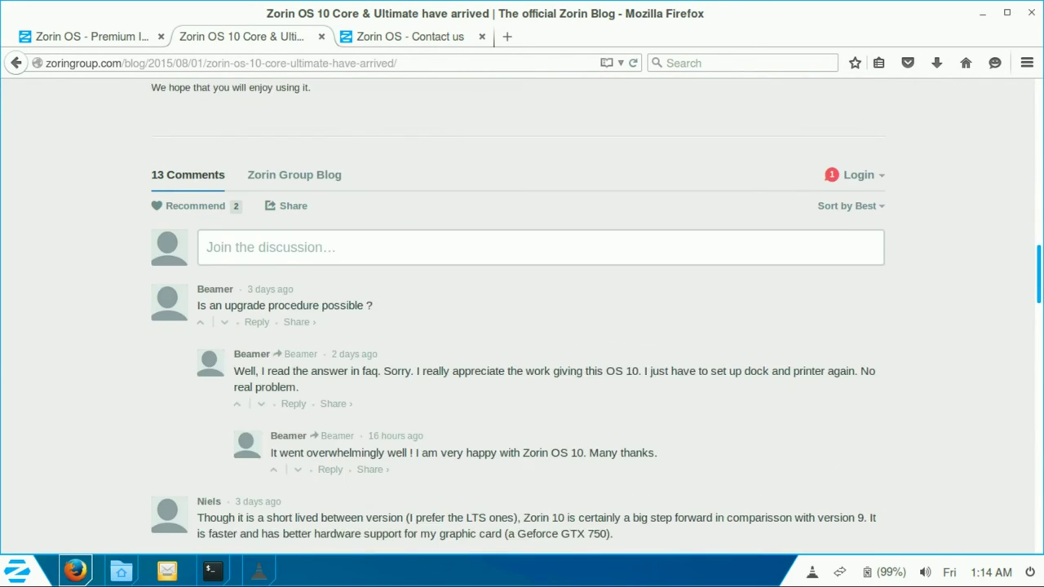
{"action": "scroll", "coordinate": [522, 327], "scroll_direction": "down", "scroll_amount": 1}
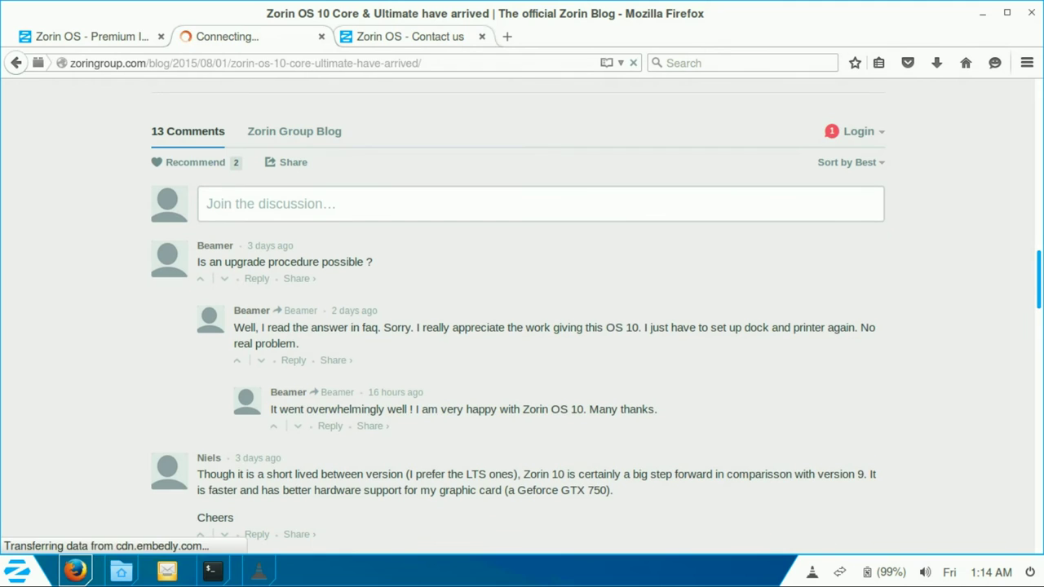
Step: Close the blog post tab and check the contact form's Category list, keeping General question
{"action": "key", "text": "ctrl+w"}
{"action": "scroll", "coordinate": [522, 326], "scroll_direction": "down", "scroll_amount": 6}
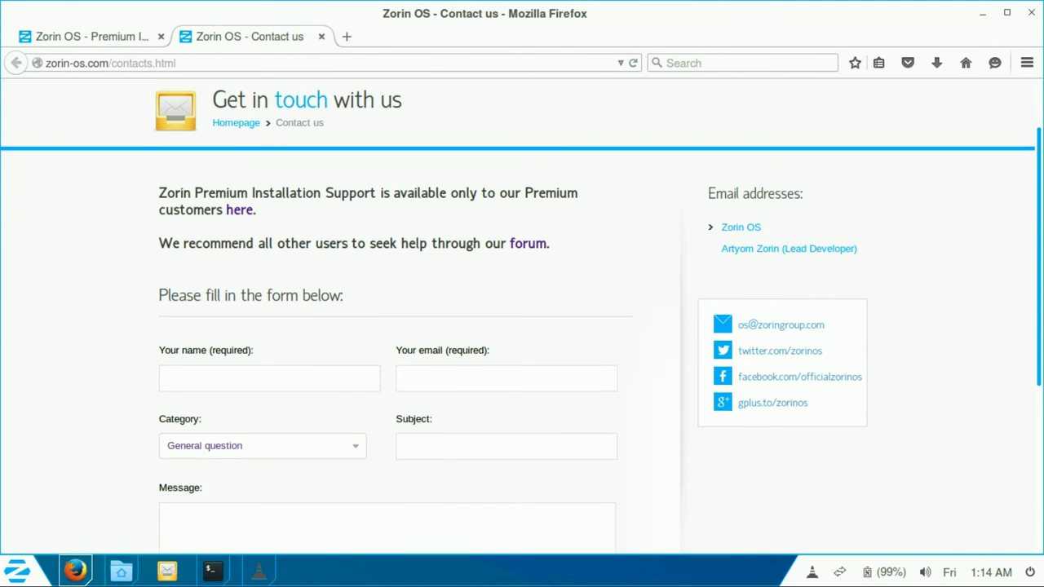
{"action": "scroll", "coordinate": [522, 326], "scroll_direction": "up", "scroll_amount": 4}
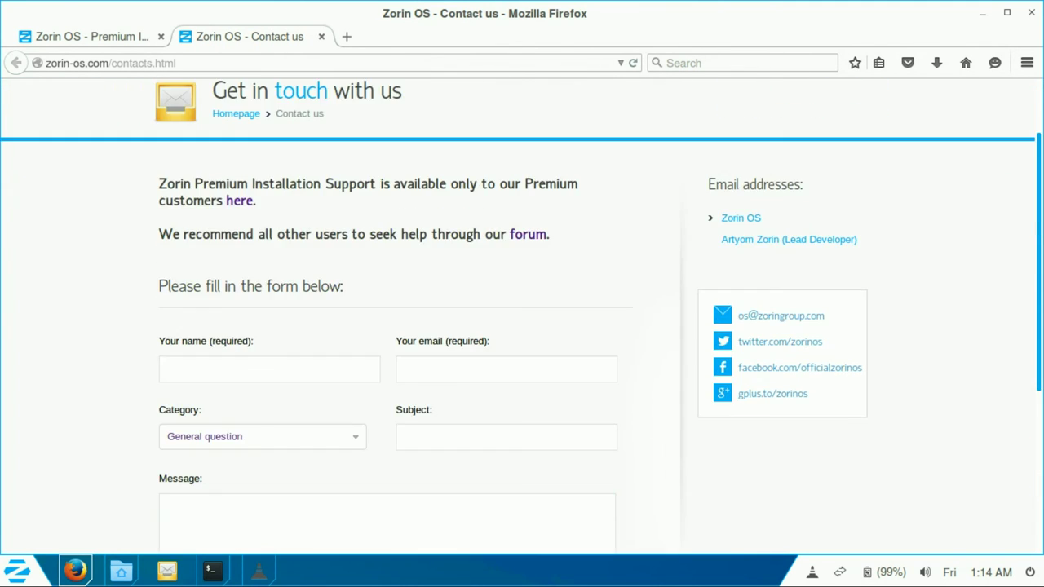
{"action": "scroll", "coordinate": [522, 326], "scroll_direction": "down", "scroll_amount": 3}
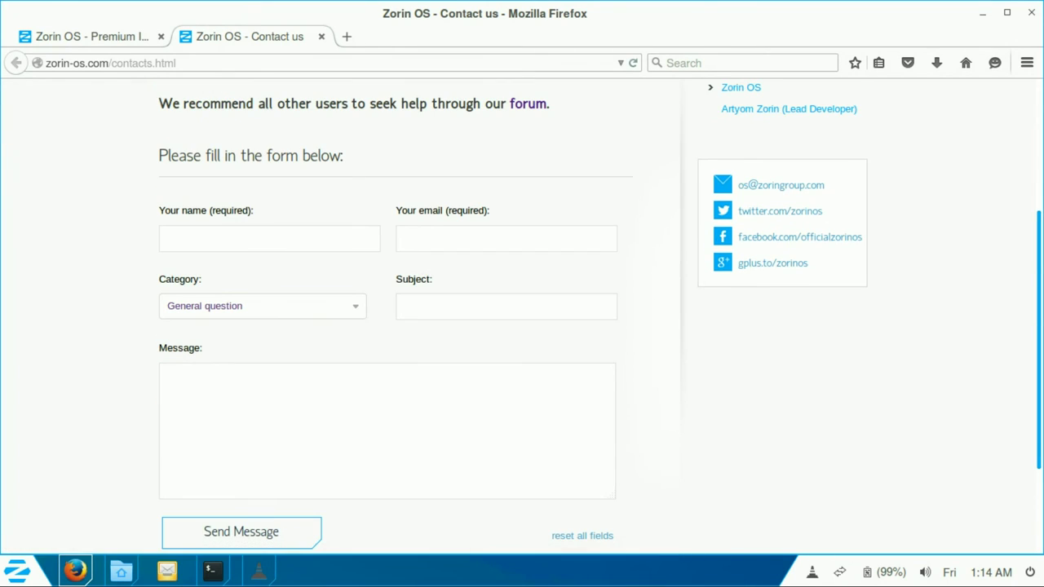
{"action": "left_click", "coordinate": [261, 306]}
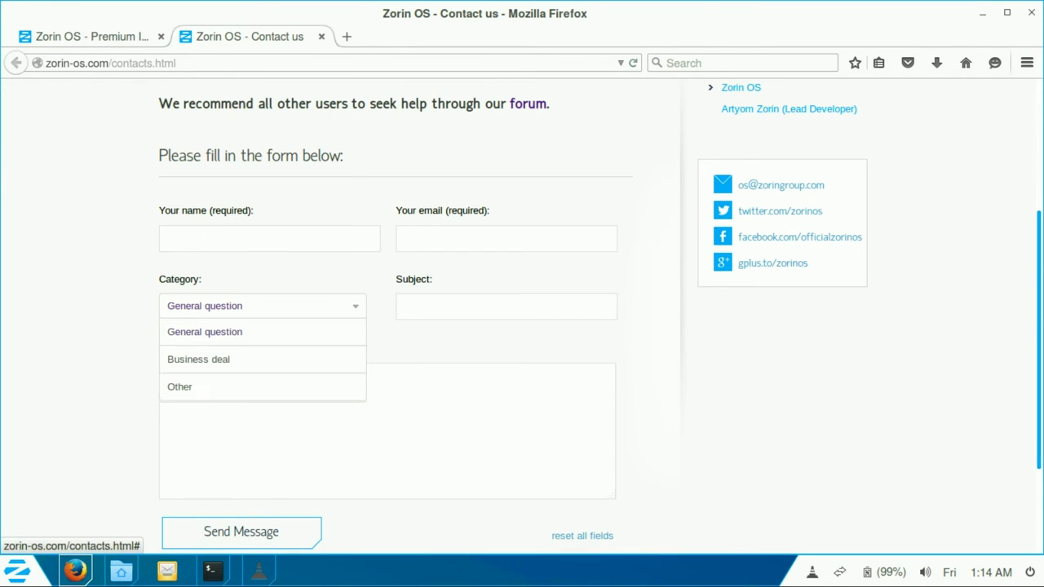
{"action": "key", "text": "Escape"}
Step: Close the Contact us tab and select the whole page address
{"action": "scroll", "coordinate": [522, 327], "scroll_direction": "down", "scroll_amount": 3}
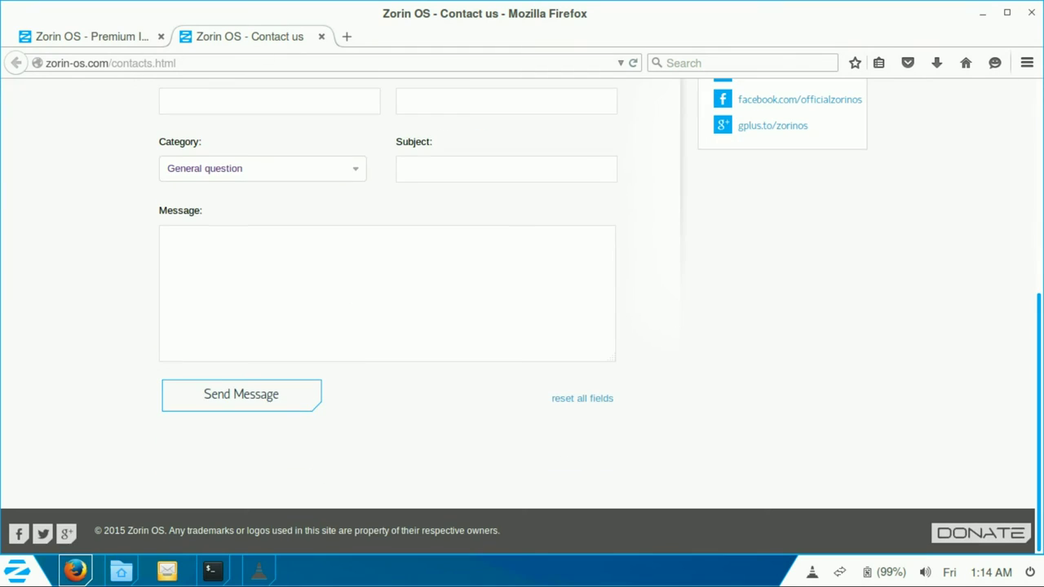
{"action": "scroll", "coordinate": [522, 326], "scroll_direction": "up", "scroll_amount": 5}
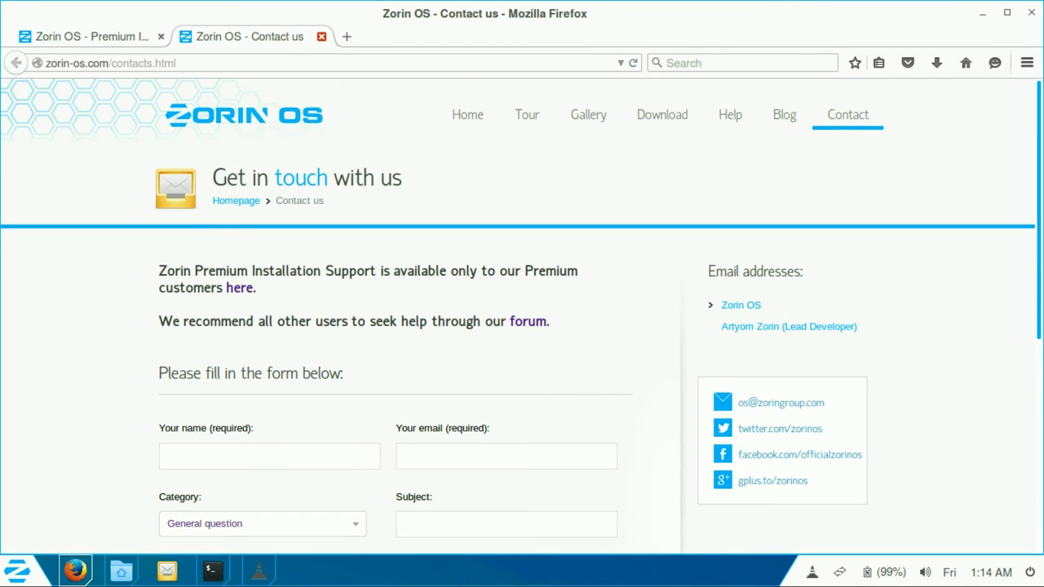
{"action": "left_click", "coordinate": [322, 36]}
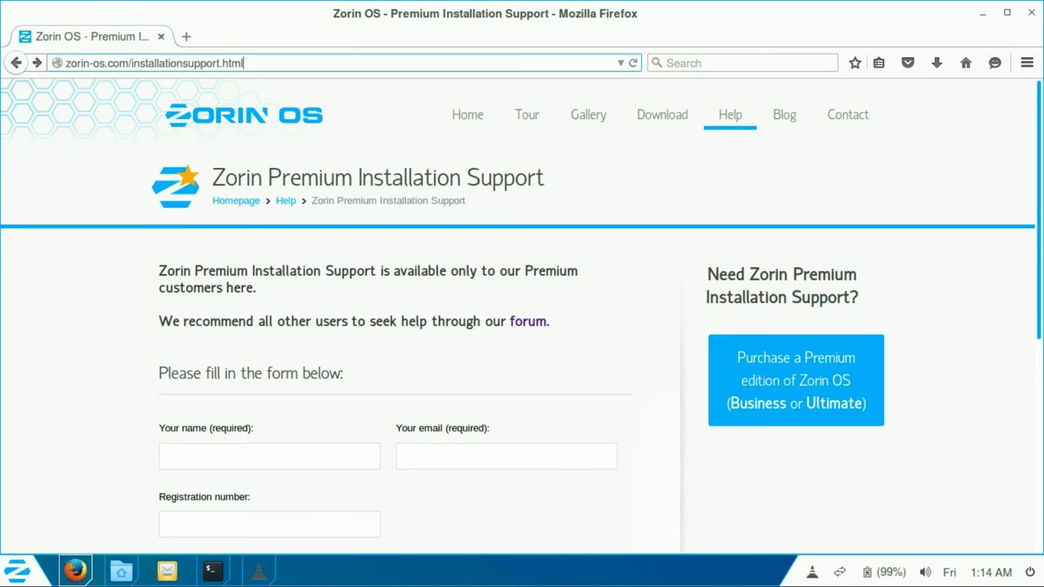
{"action": "key", "text": "ctrl+a"}
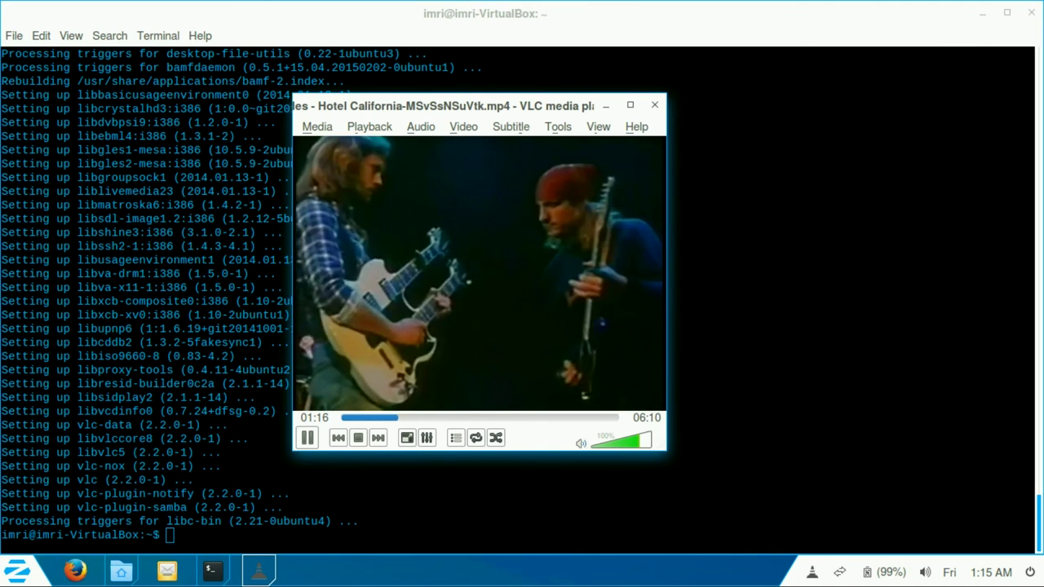
Step: Minimize the playing video, then view and close VLC's About information
{"action": "key", "text": "ctrl+q"}
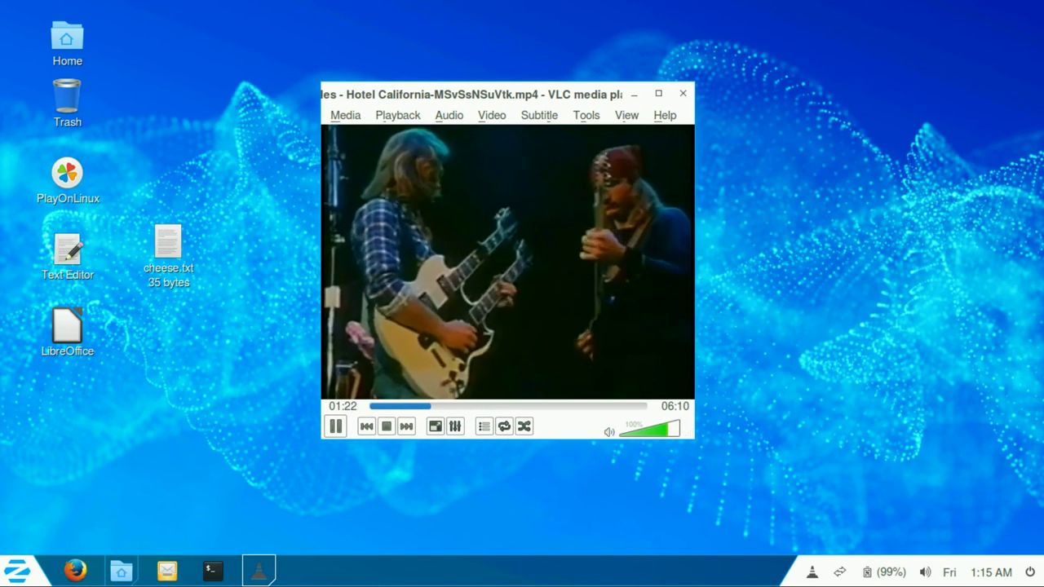
{"action": "key", "text": "alt+h"}
{"action": "key", "text": "Down"}
{"action": "key", "text": "Return"}
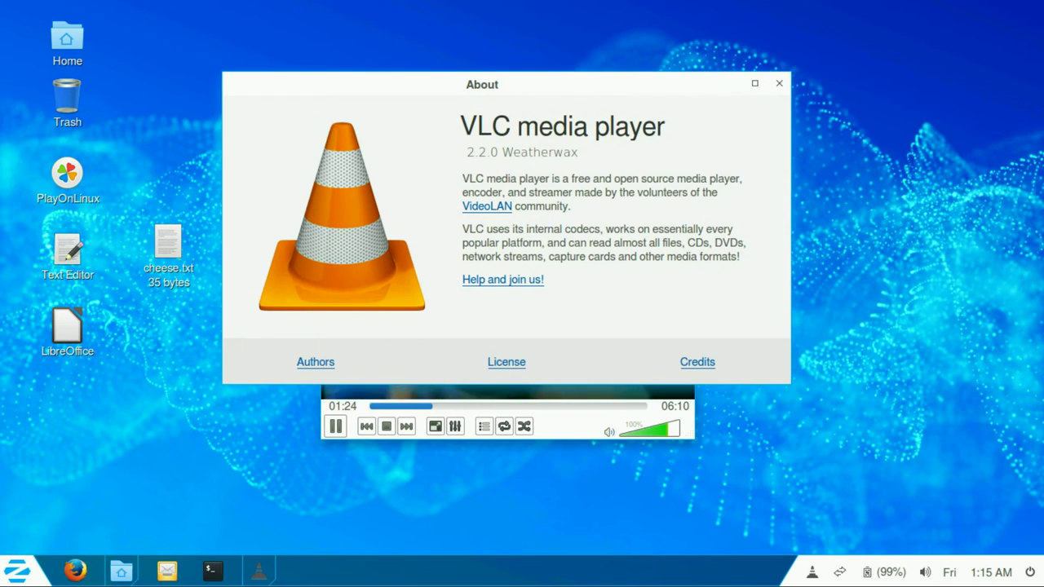
{"action": "key", "text": "Escape"}
Step: Minimize VLC and hide it from the taskbar using its tray icon menu
{"action": "left_click", "coordinate": [16, 571]}
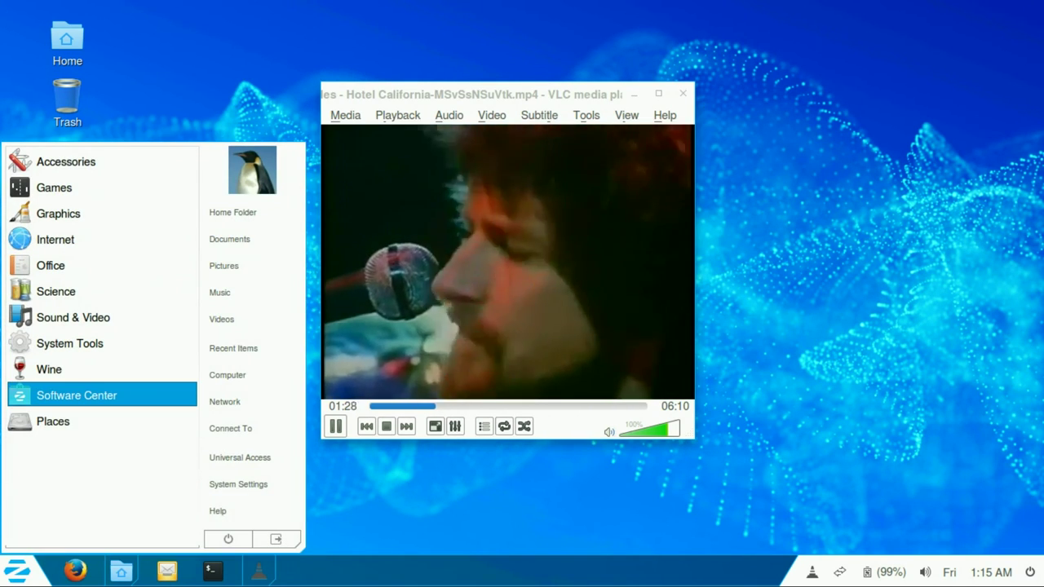
{"action": "key", "text": "Escape"}
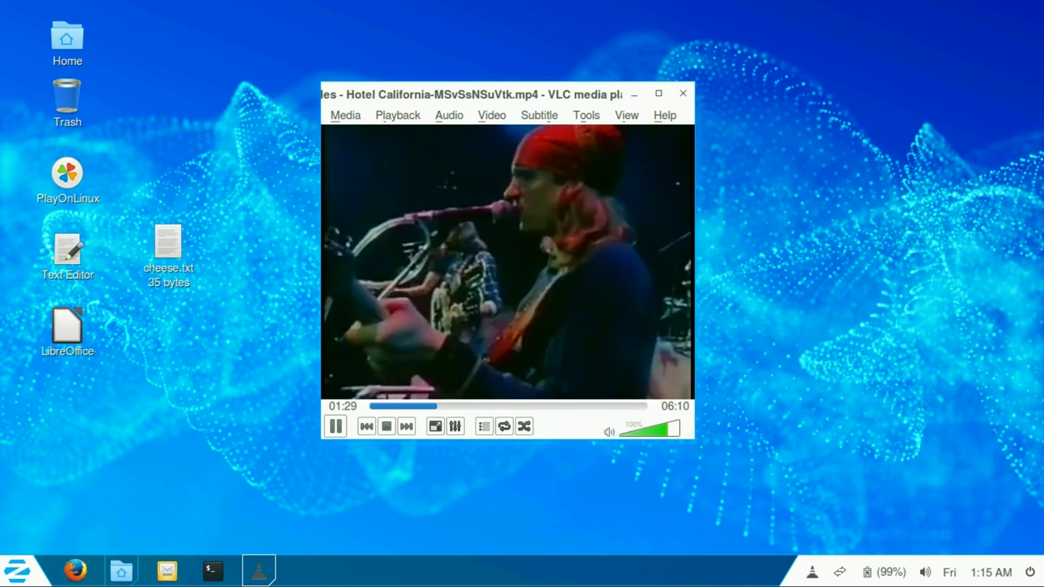
{"action": "key", "text": "super+h"}
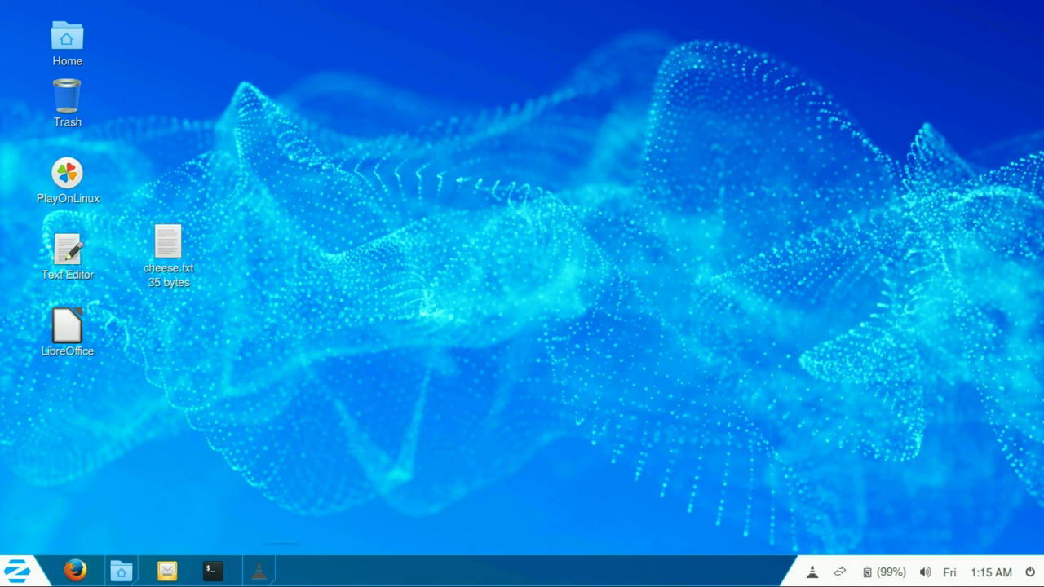
{"action": "left_click", "coordinate": [812, 572]}
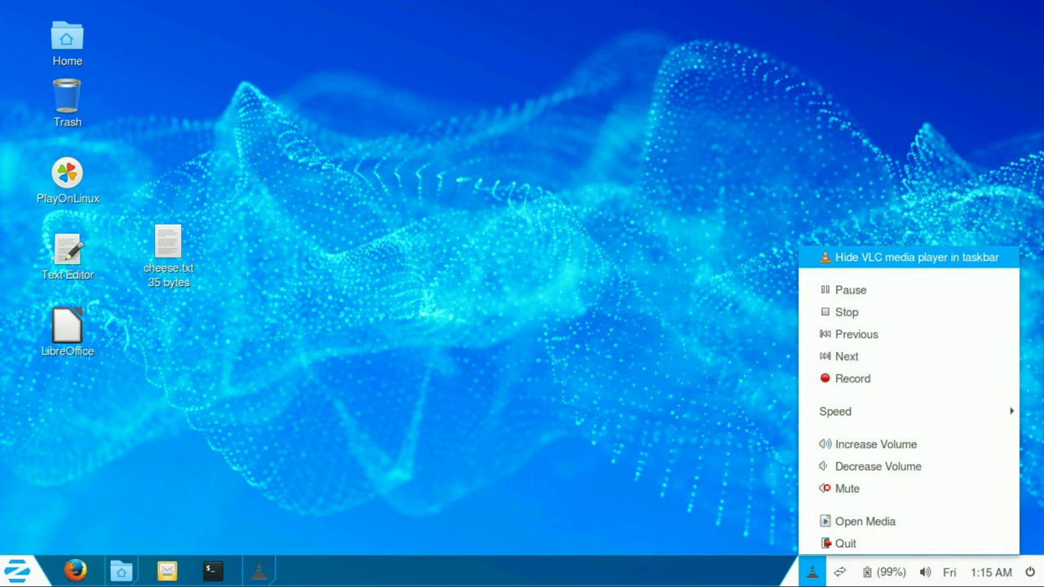
{"action": "left_click", "coordinate": [906, 257]}
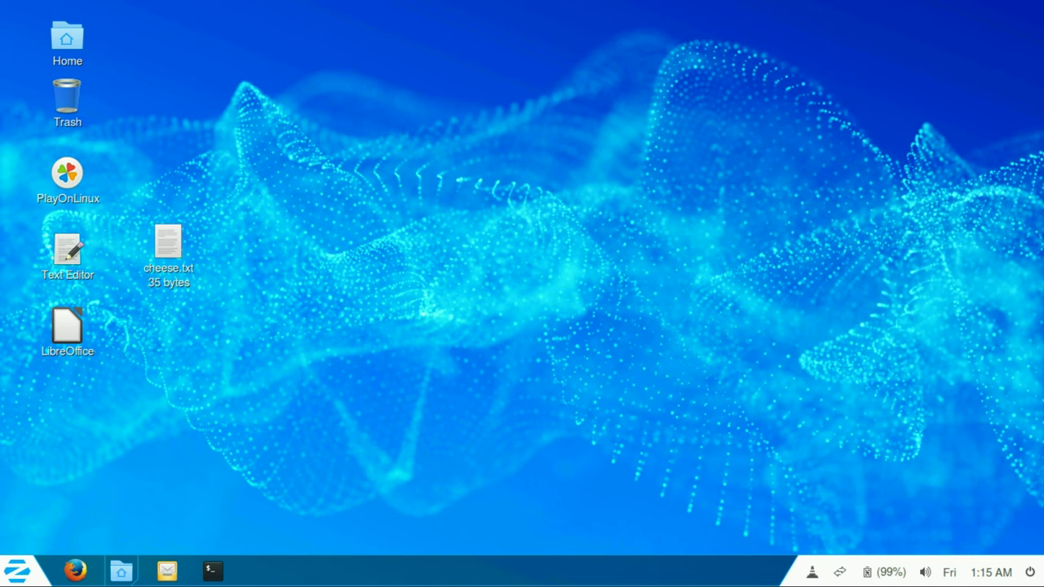
{"action": "left_click", "coordinate": [812, 572]}
{"action": "left_click", "coordinate": [848, 311]}
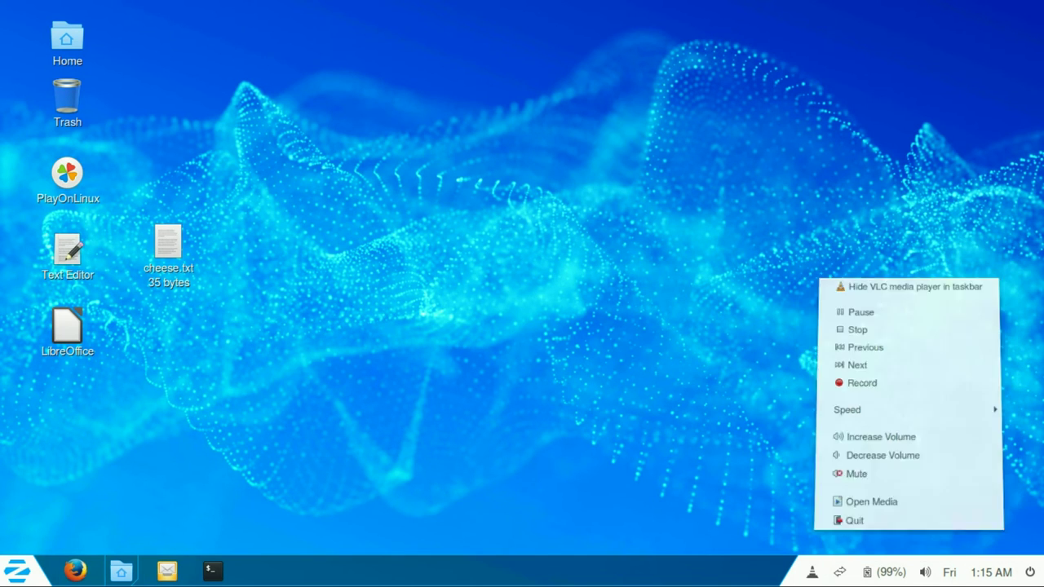
{"action": "left_click", "coordinate": [925, 572]}
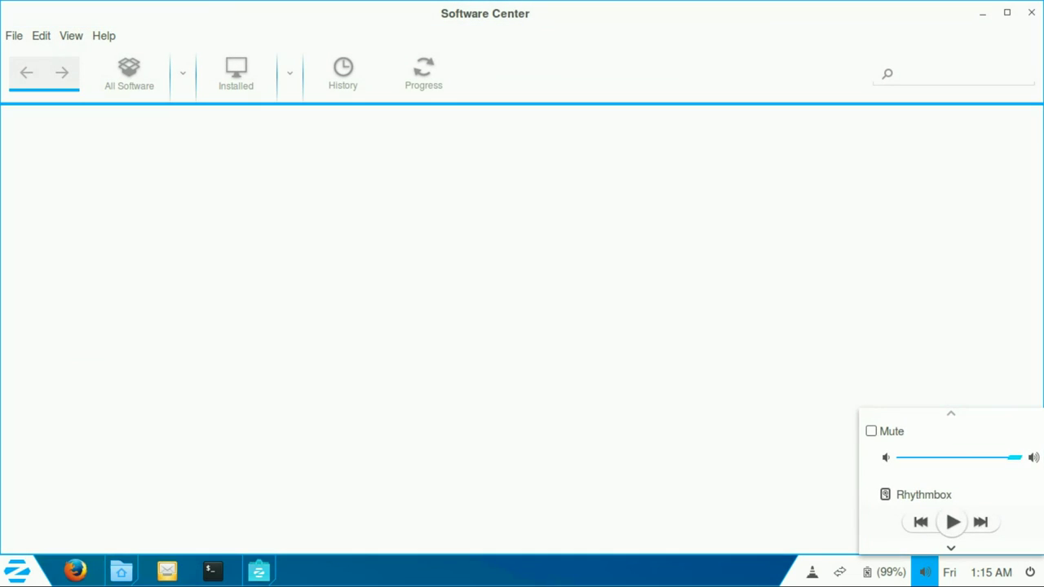
{"action": "left_click", "coordinate": [991, 572]}
{"action": "left_click", "coordinate": [925, 572]}
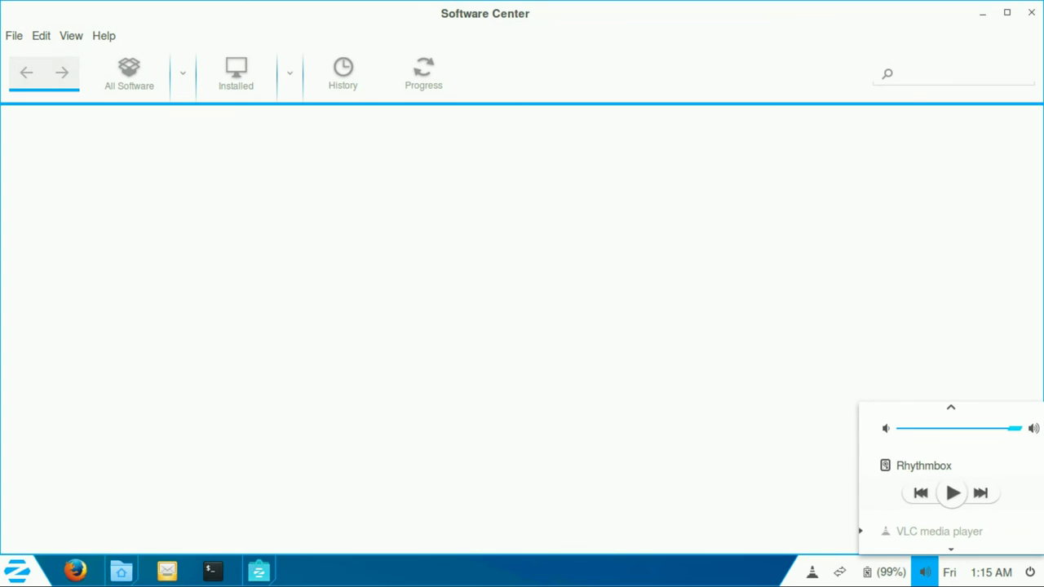
{"action": "key", "text": "Escape"}
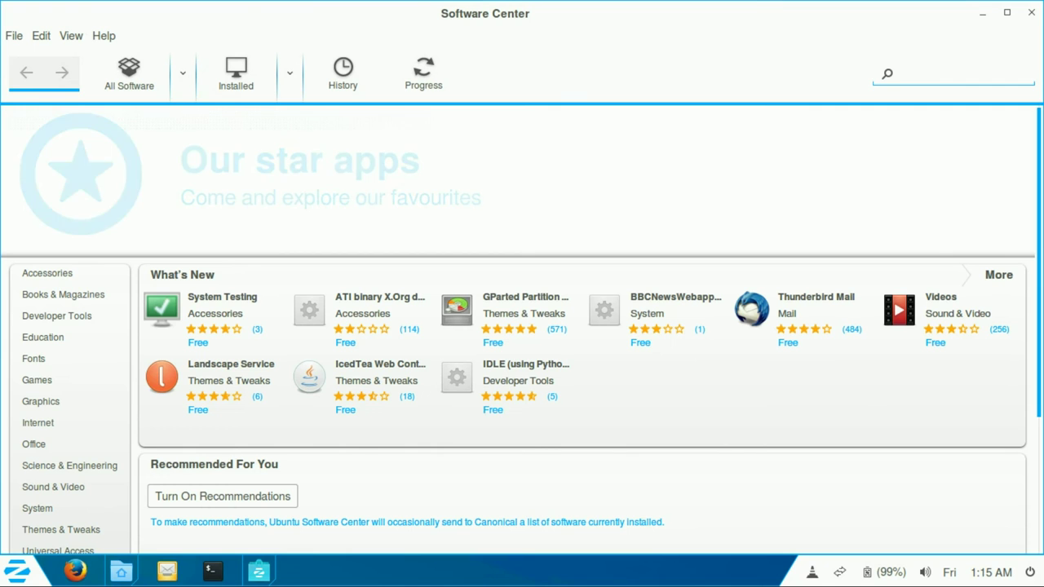
{"action": "scroll", "coordinate": [522, 326], "scroll_direction": "down", "scroll_amount": 3}
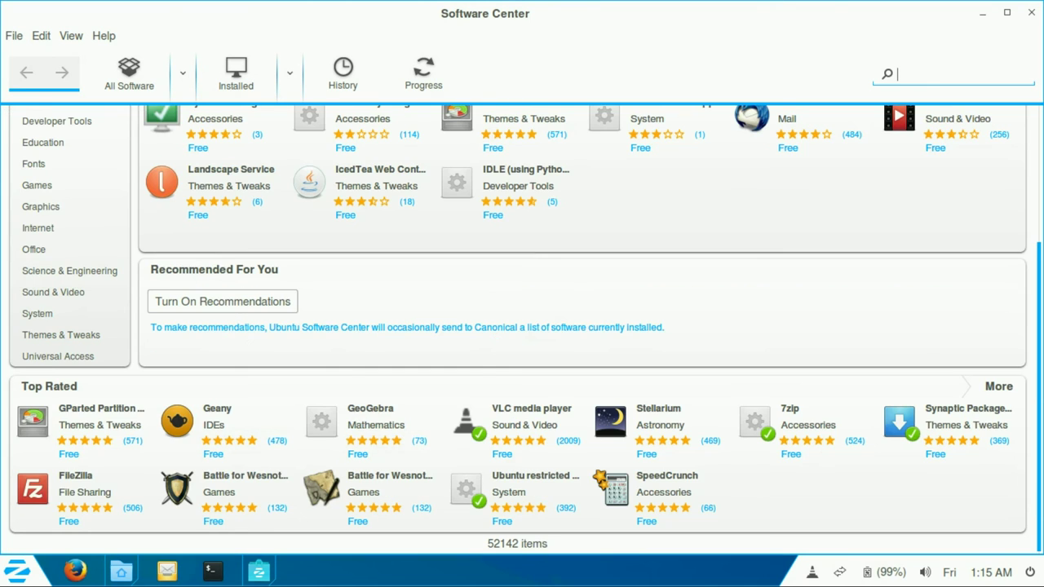
{"action": "scroll", "coordinate": [522, 327], "scroll_direction": "up", "scroll_amount": 3}
{"action": "scroll", "coordinate": [522, 326], "scroll_direction": "down", "scroll_amount": 3}
{"action": "scroll", "coordinate": [522, 326], "scroll_direction": "up", "scroll_amount": 3}
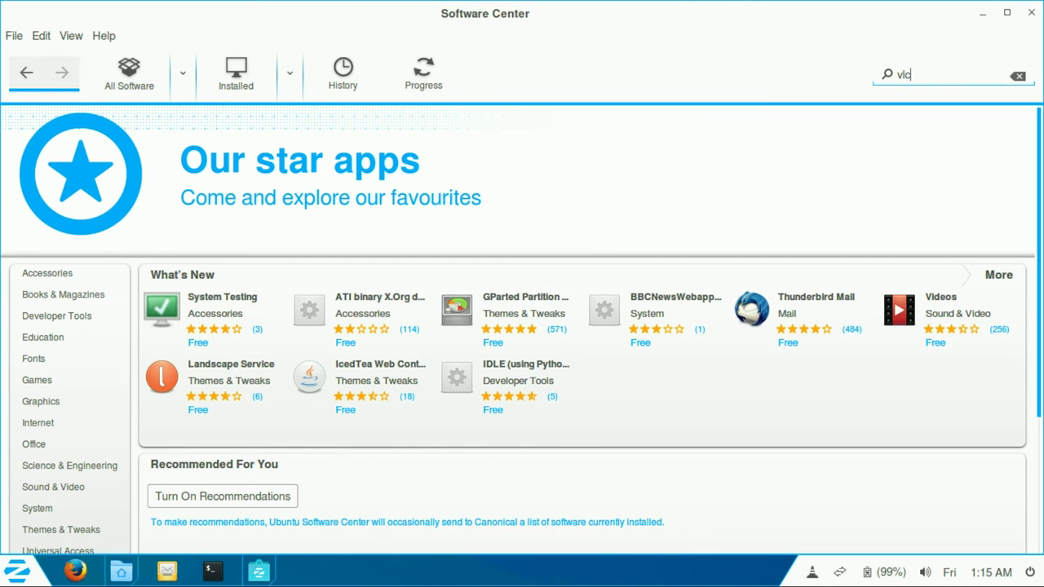
{"action": "left_click", "coordinate": [489, 164]}
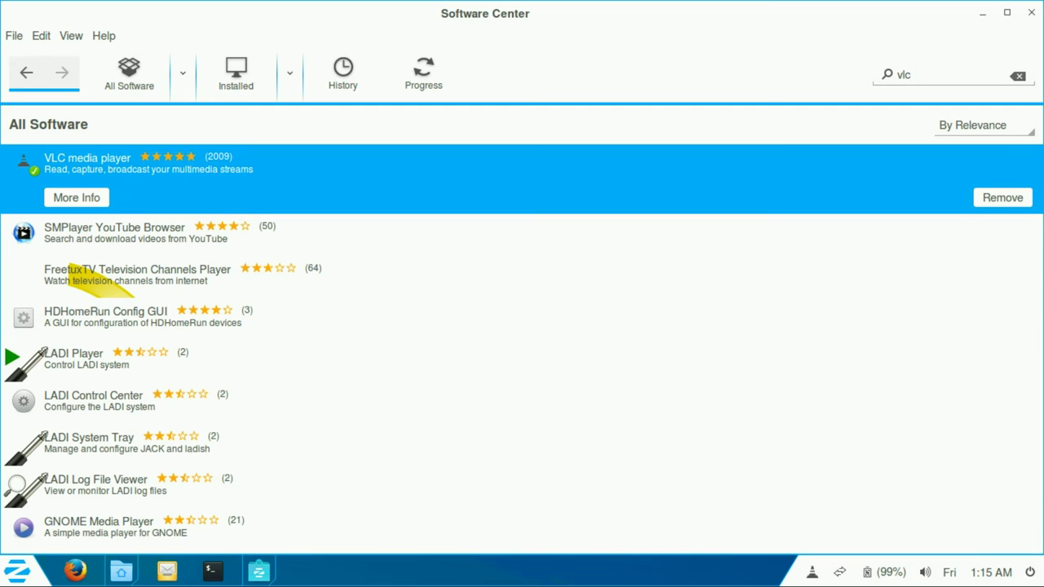
{"action": "key", "text": "Return"}
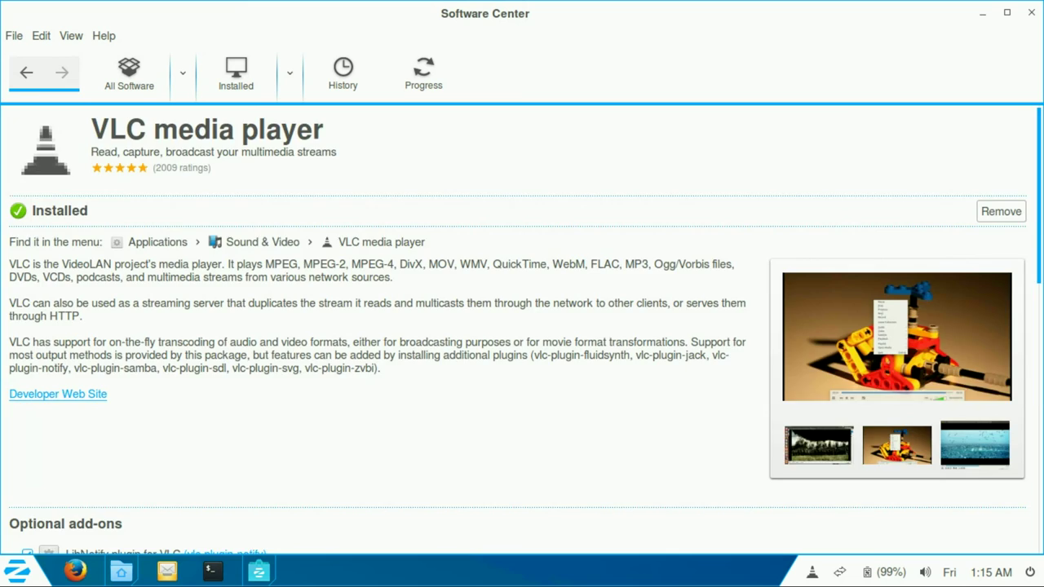
{"action": "scroll", "coordinate": [521, 326], "scroll_direction": "down", "scroll_amount": 10}
{"action": "scroll", "coordinate": [522, 326], "scroll_direction": "down", "scroll_amount": 2}
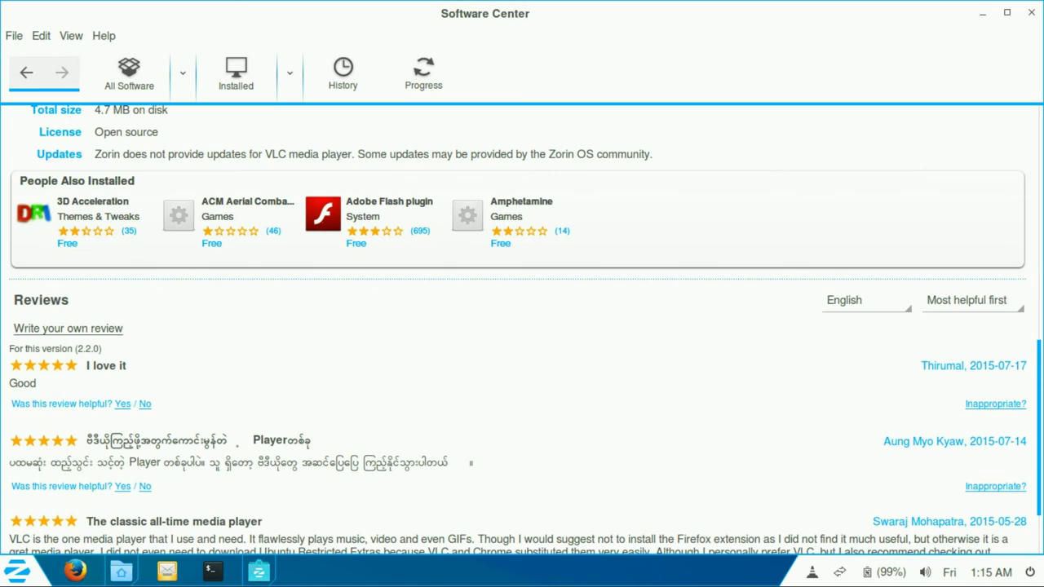
{"action": "scroll", "coordinate": [522, 326], "scroll_direction": "up", "scroll_amount": 2}
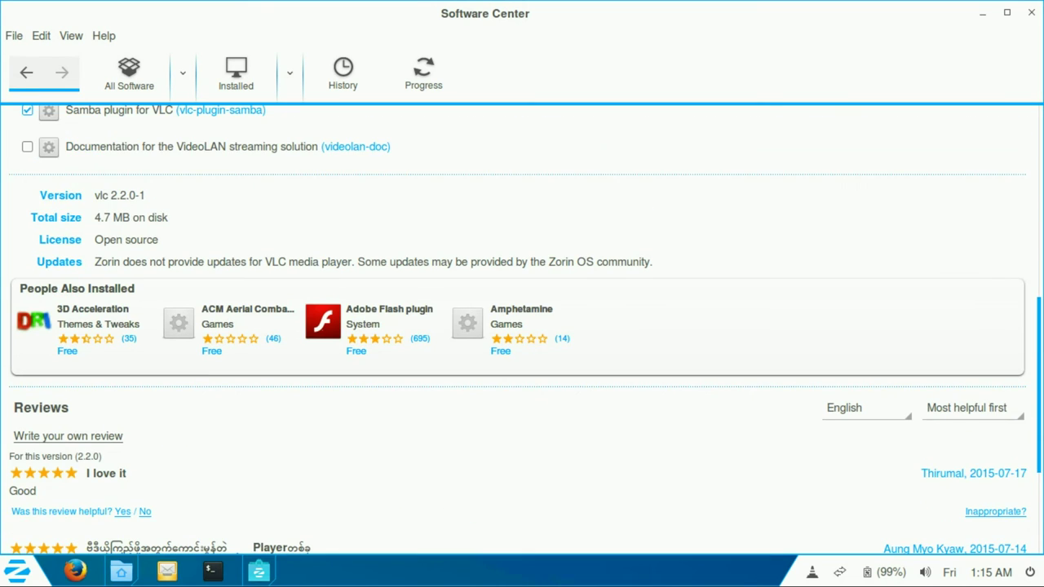
{"action": "scroll", "coordinate": [522, 326], "scroll_direction": "up", "scroll_amount": 10}
{"action": "left_click", "coordinate": [897, 336]}
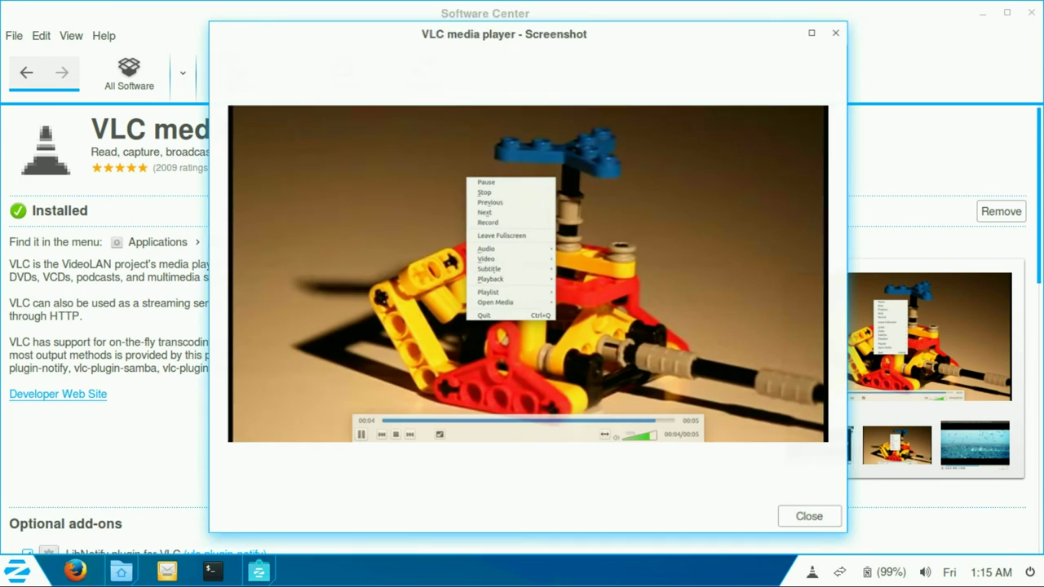
{"action": "left_click", "coordinate": [809, 520]}
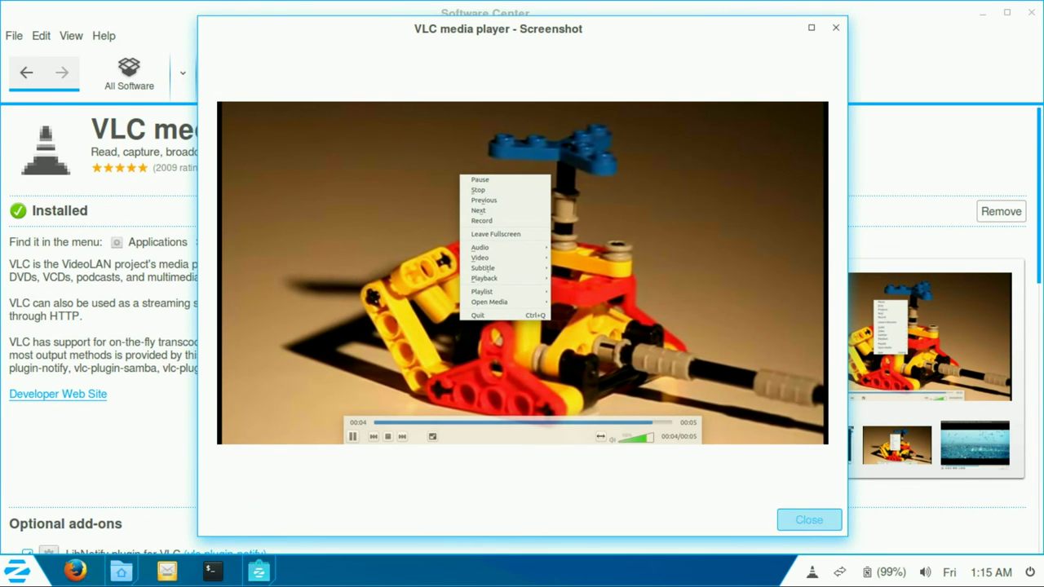
{"action": "left_click", "coordinate": [897, 445]}
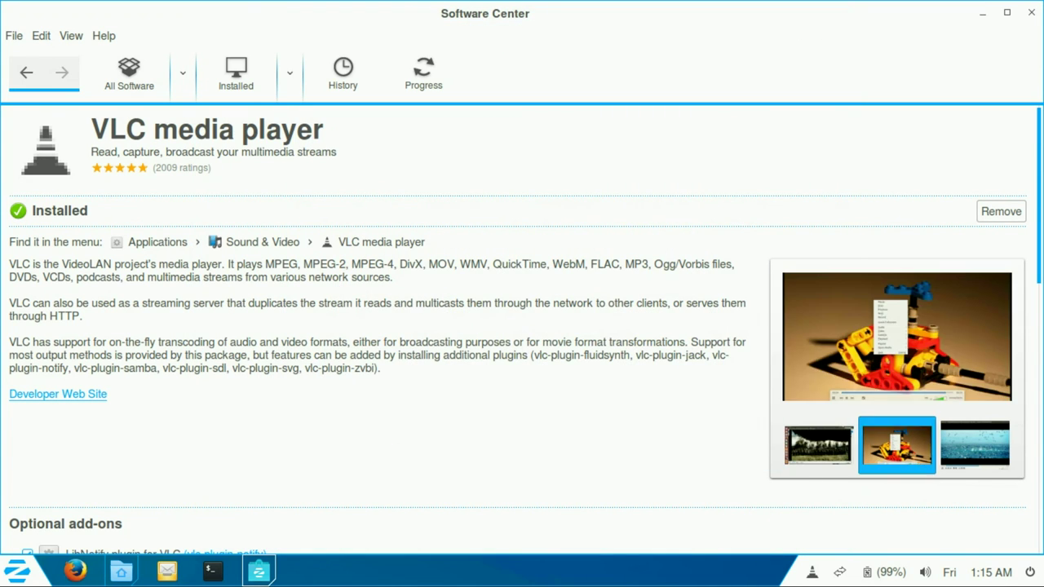
{"action": "left_click", "coordinate": [897, 336]}
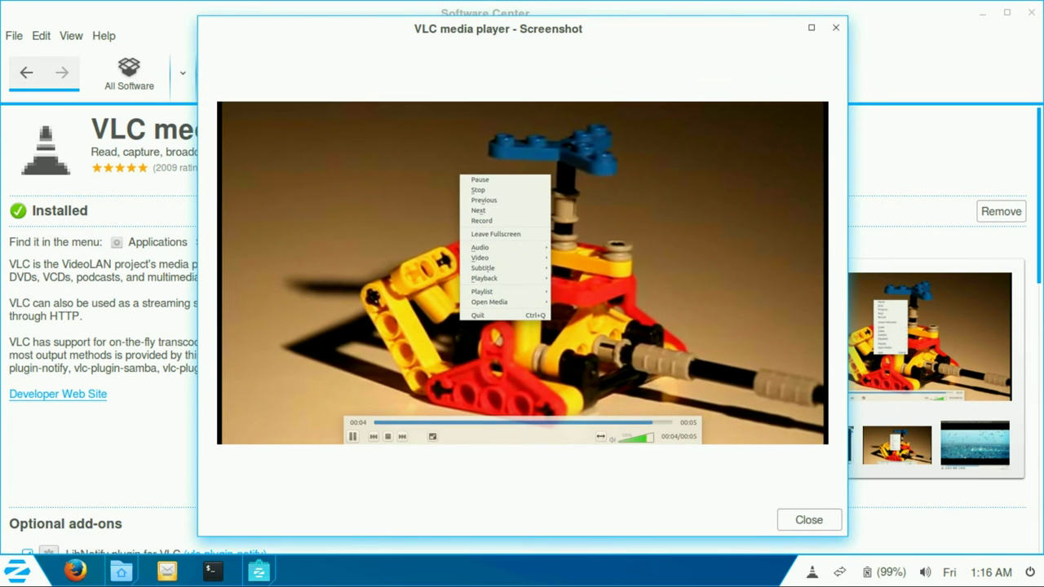
{"action": "left_click", "coordinate": [809, 520]}
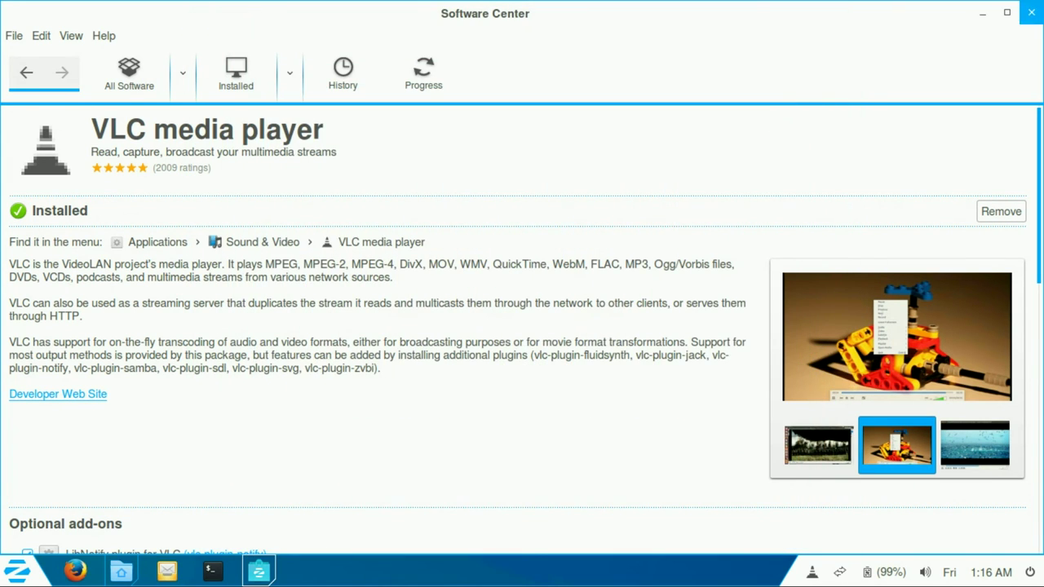
{"action": "left_click", "coordinate": [1030, 12]}
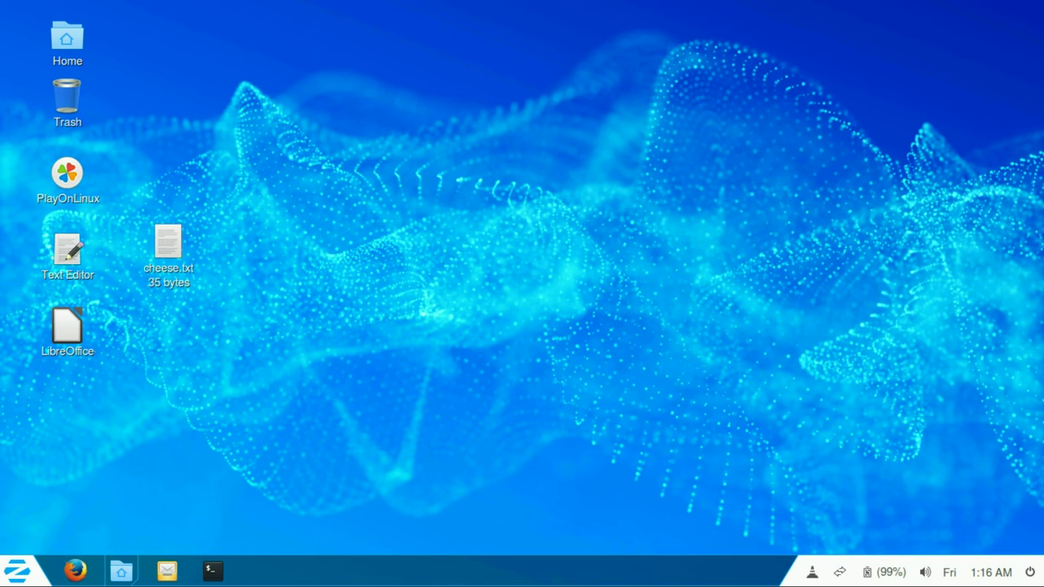
Step: Open the Default Applications section of System Settings' Details page
{"action": "right_click", "coordinate": [812, 572]}
{"action": "key", "text": "Escape"}
{"action": "left_click", "coordinate": [1030, 571]}
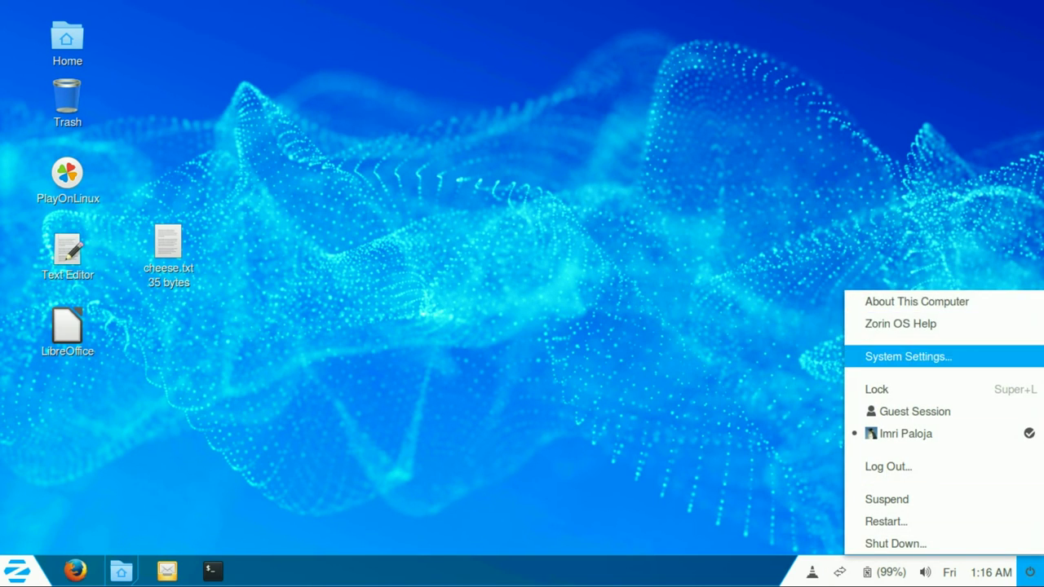
{"action": "key", "text": "Escape"}
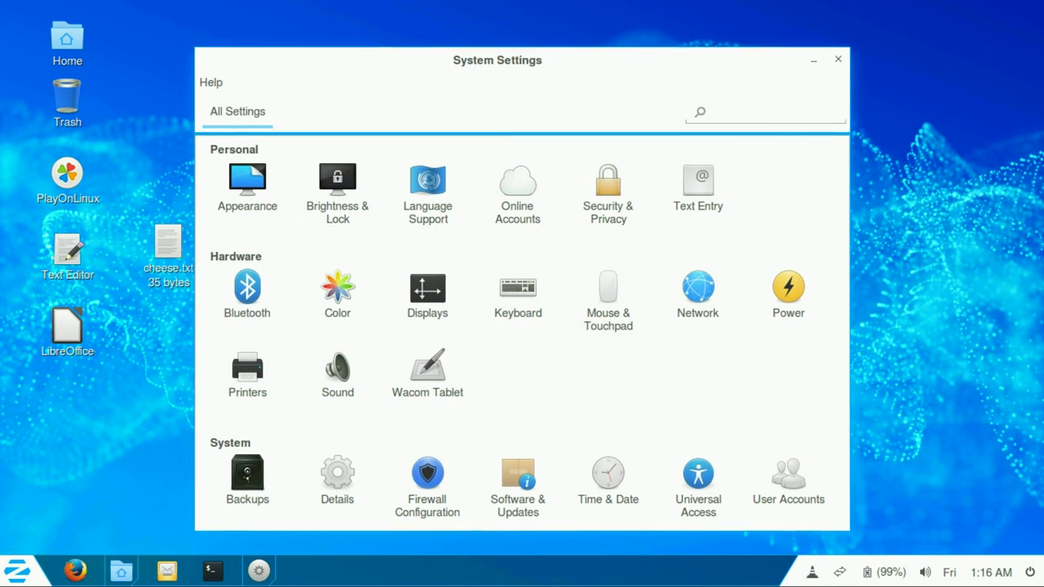
{"action": "left_click", "coordinate": [18, 571]}
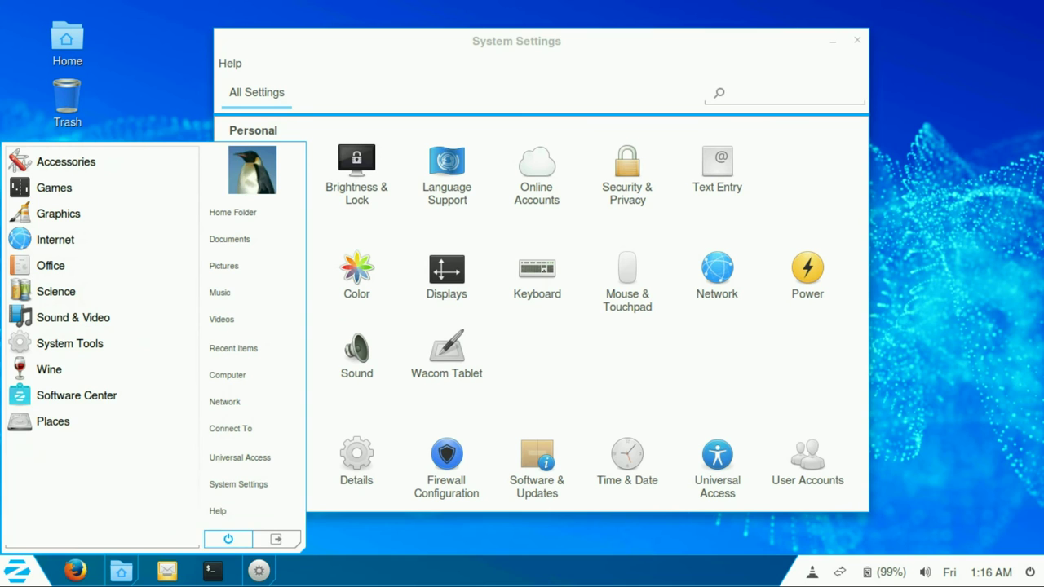
{"action": "key", "text": "Escape"}
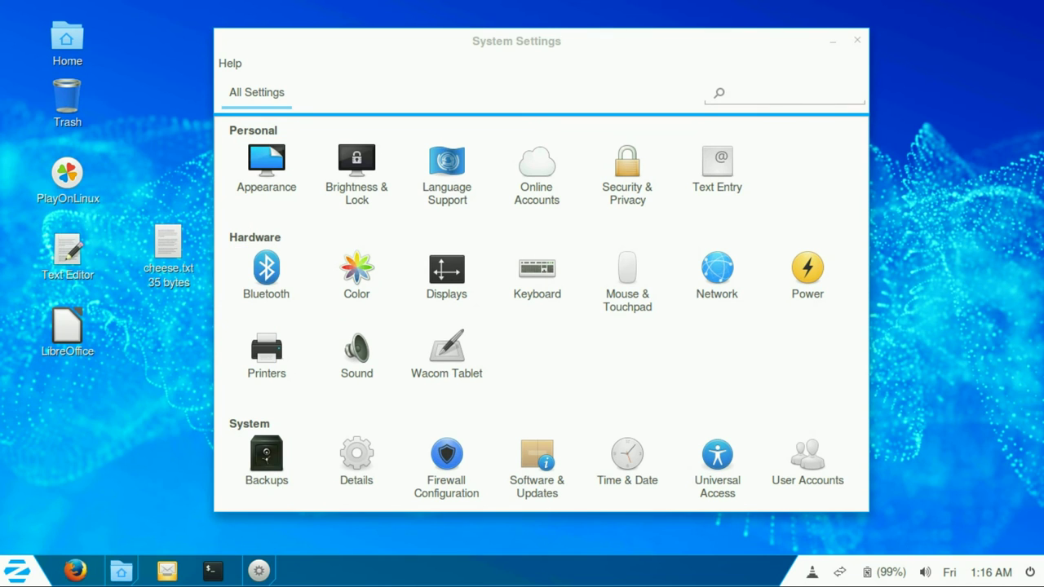
{"action": "left_click", "coordinate": [357, 461]}
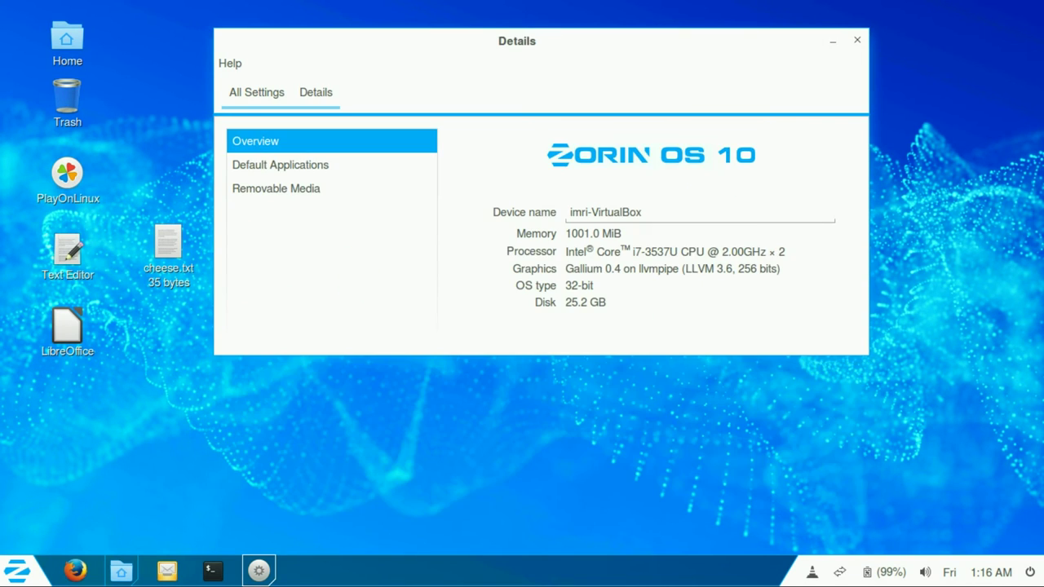
{"action": "left_click", "coordinate": [280, 164]}
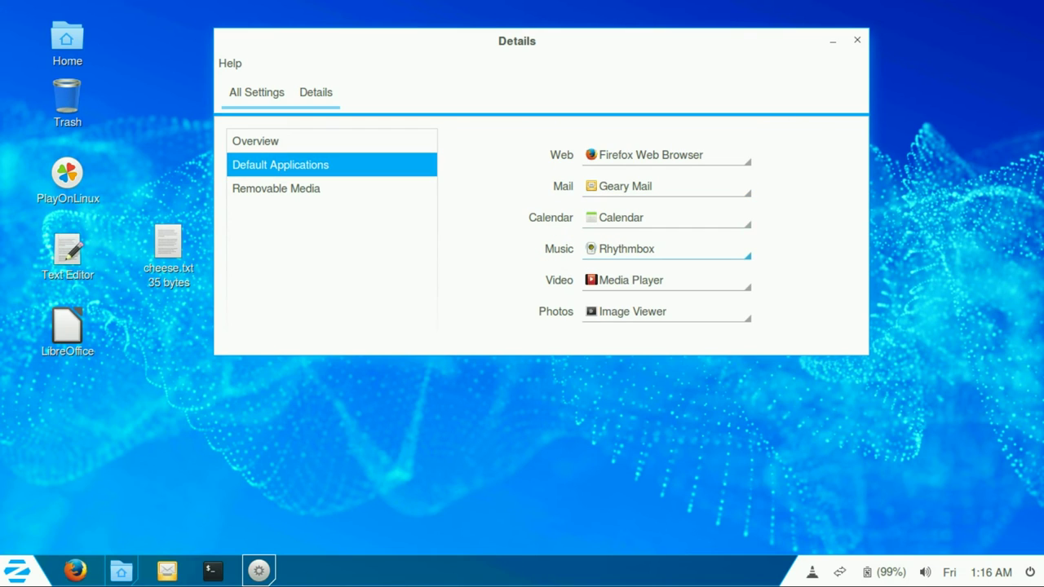
Step: Set Video and Music defaults to VLC media player, keeping Geary Mail for mail
{"action": "key", "text": "space"}
{"action": "key", "text": "Return"}
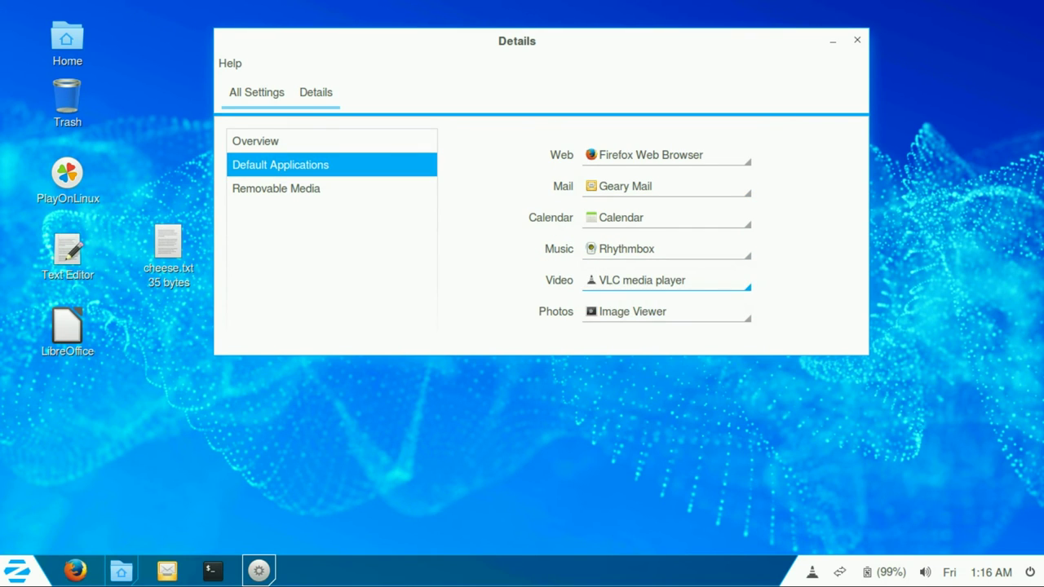
{"action": "key", "text": "shift+Tab"}
{"action": "key", "text": "space"}
{"action": "key", "text": "Down"}
{"action": "key", "text": "Down"}
{"action": "key", "text": "Return"}
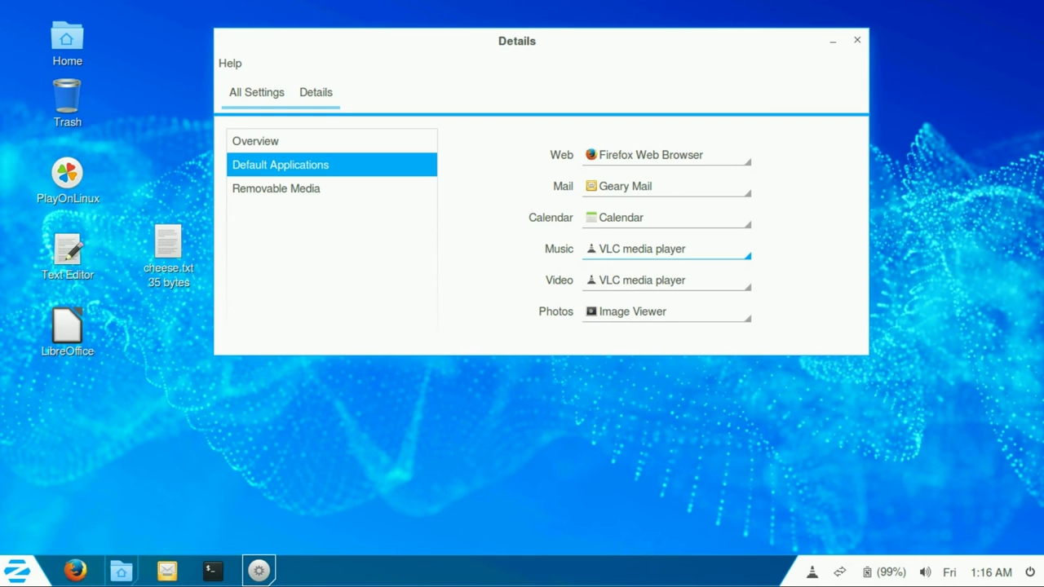
{"action": "key", "text": "shift+Tab"}
{"action": "key", "text": "shift+Tab"}
{"action": "key", "text": "space"}
{"action": "key", "text": "Return"}
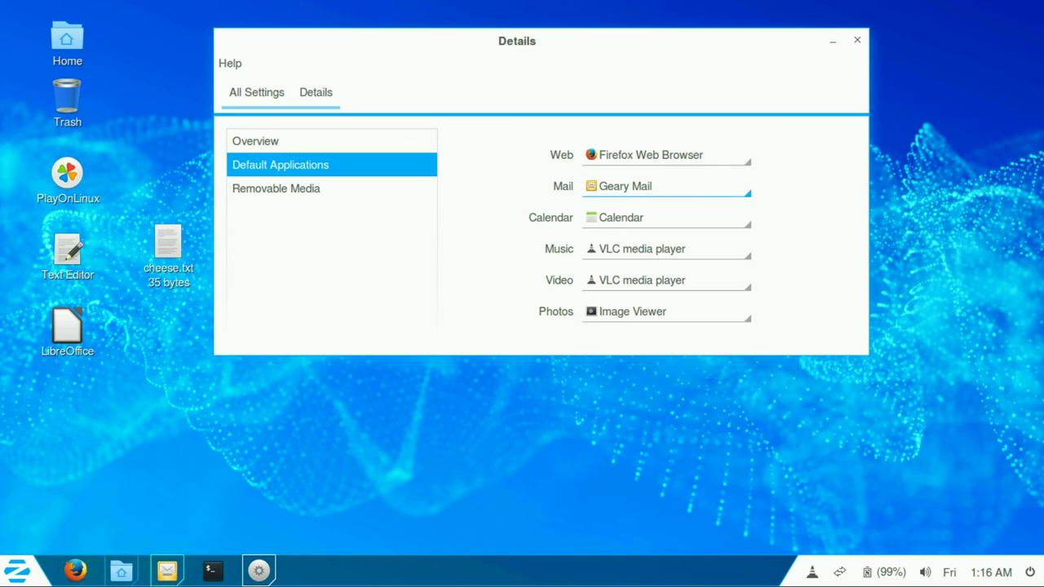
{"action": "key", "text": "alt+Tab"}
{"action": "key", "text": "alt+F4"}
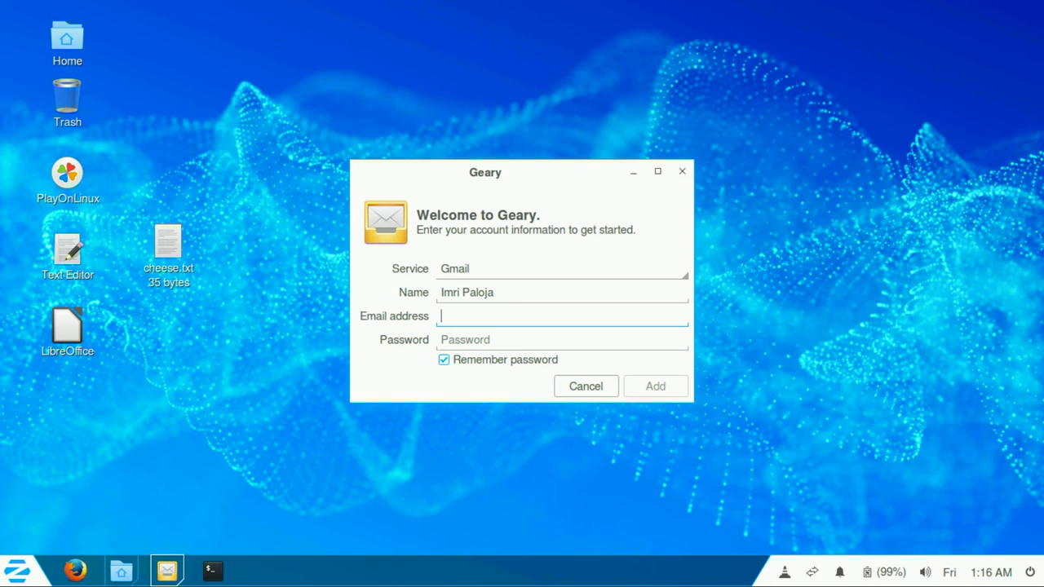
{"action": "key", "text": "shift+Tab"}
{"action": "key", "text": "shift+Tab"}
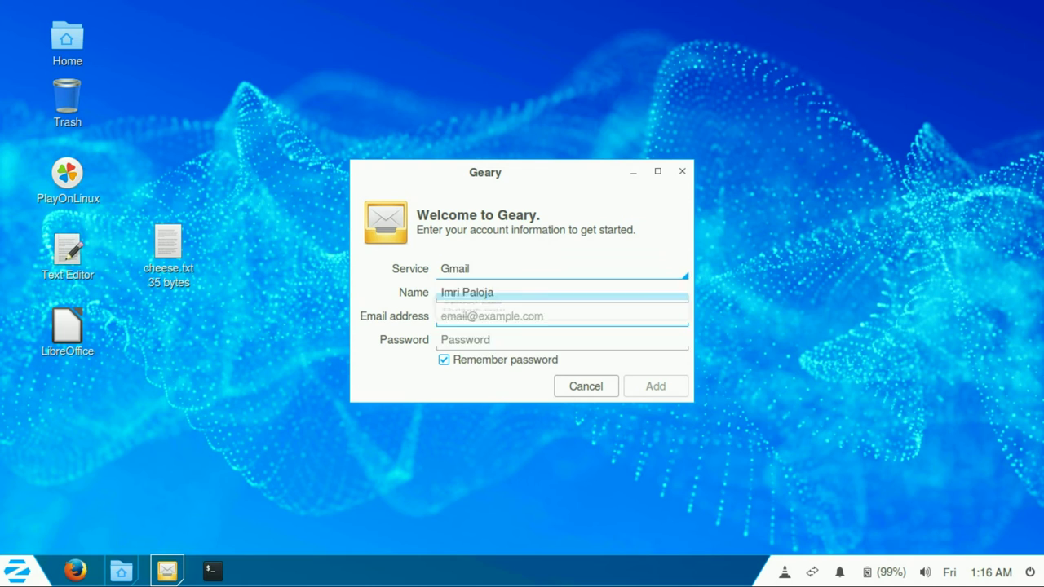
{"action": "key", "text": "space"}
{"action": "key", "text": "Down"}
{"action": "key", "text": "Down"}
{"action": "key", "text": "Down"}
{"action": "key", "text": "Up"}
{"action": "key", "text": "Up"}
{"action": "key", "text": "Down"}
{"action": "key", "text": "Down"}
{"action": "key", "text": "Return"}
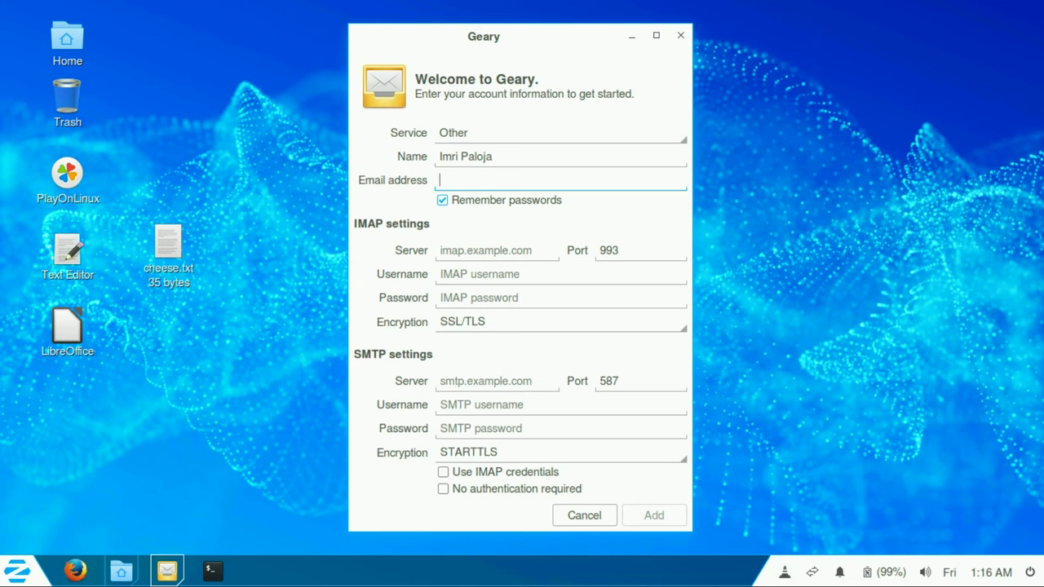
{"action": "key", "text": "Escape"}
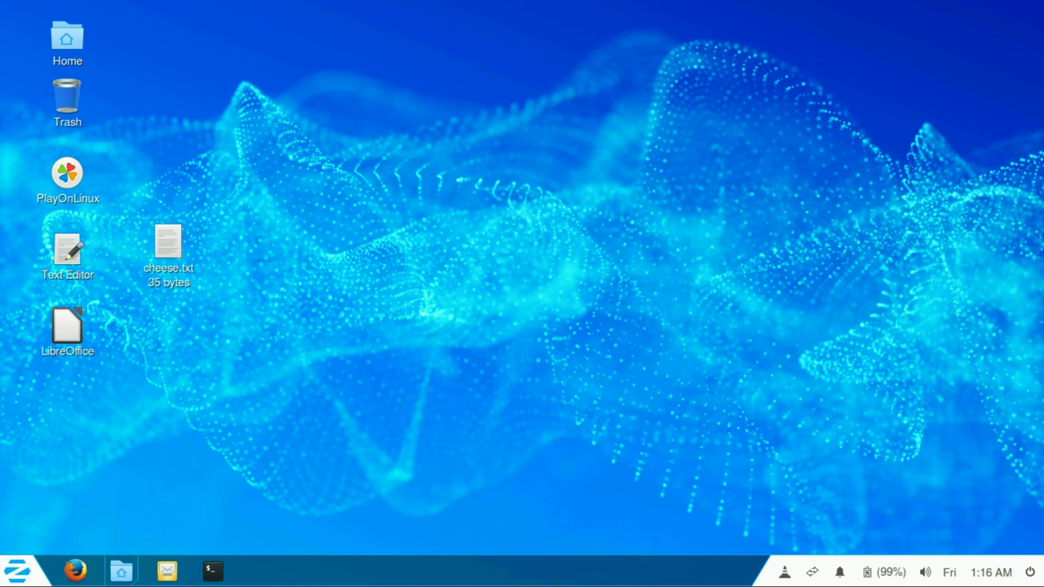
Step: Browse and close the Zorin application menu, then spin the desktop cube to another workspace
{"action": "left_click", "coordinate": [16, 571]}
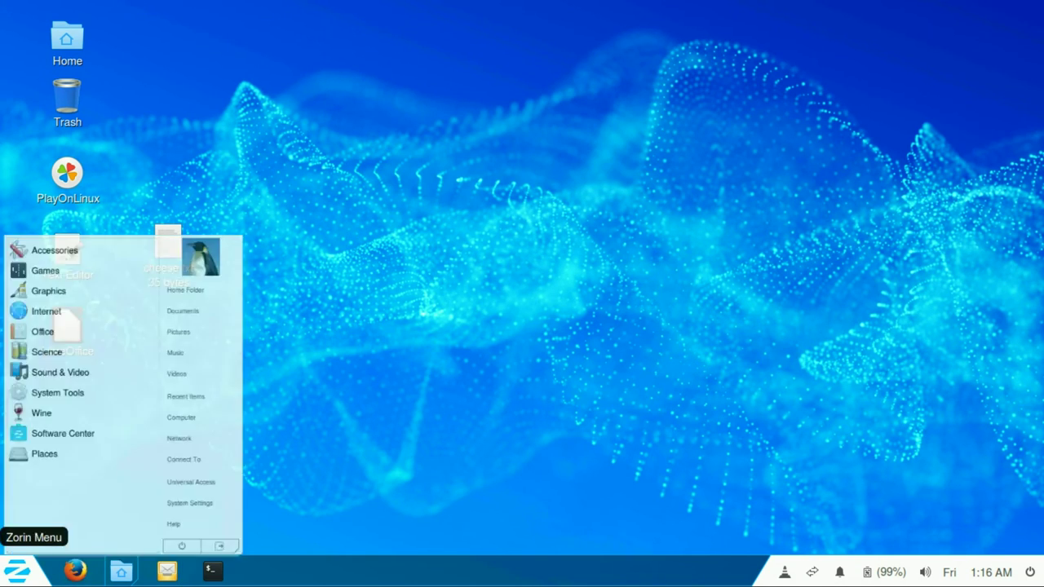
{"action": "key", "text": "Up"}
{"action": "key", "text": "Up"}
{"action": "key", "text": "Up"}
{"action": "key", "text": "Up"}
{"action": "key", "text": "Up"}
{"action": "key", "text": "Up"}
{"action": "key", "text": "Up"}
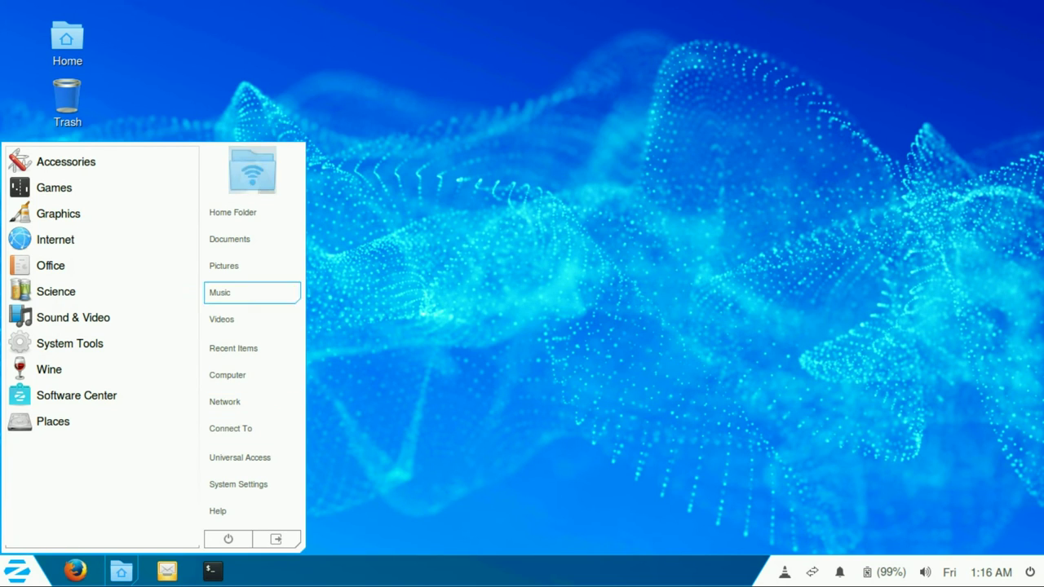
{"action": "key", "text": "Left"}
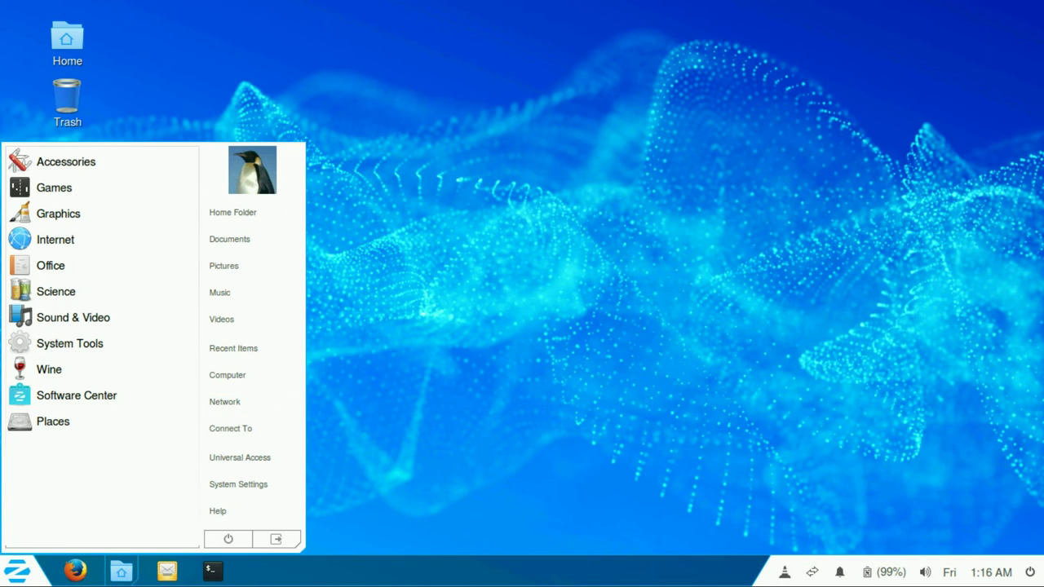
{"action": "key", "text": "Escape"}
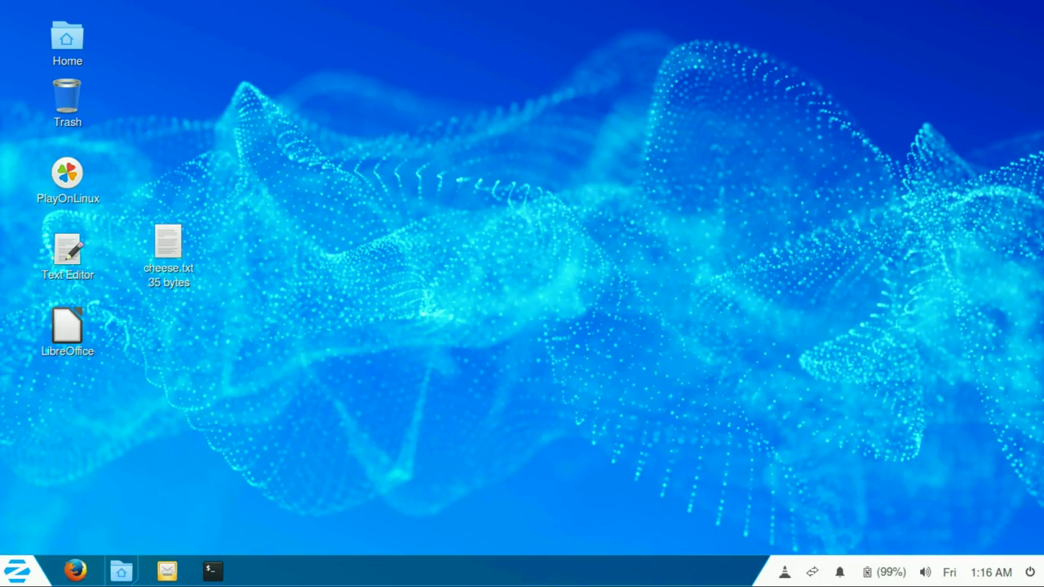
{"action": "key", "text": "ctrl+alt+Left"}
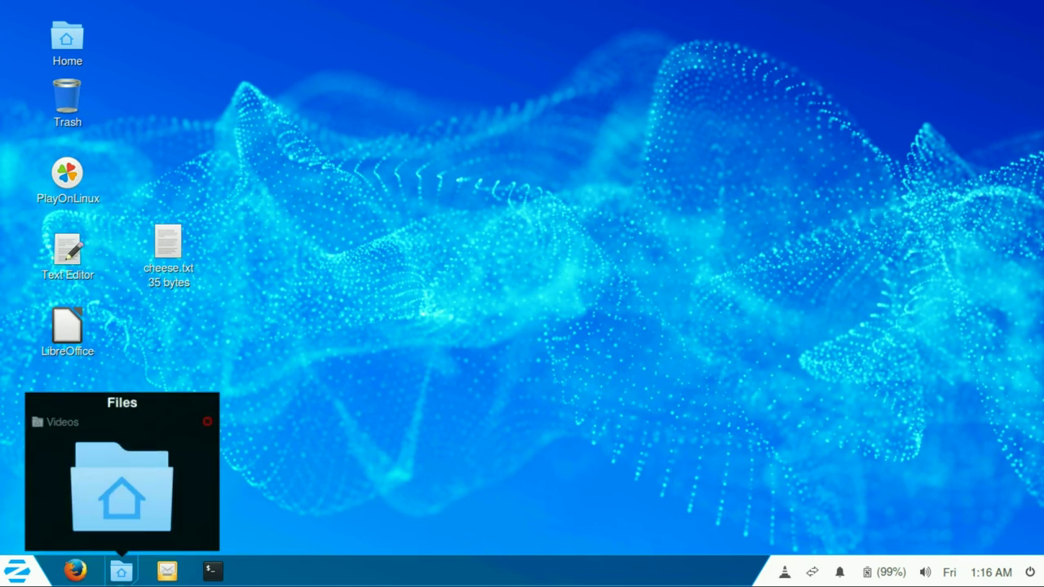
Step: Bring up the Files window on the Videos folder, then launch Software Center
{"action": "left_click", "coordinate": [120, 570]}
{"action": "key", "text": "Escape"}
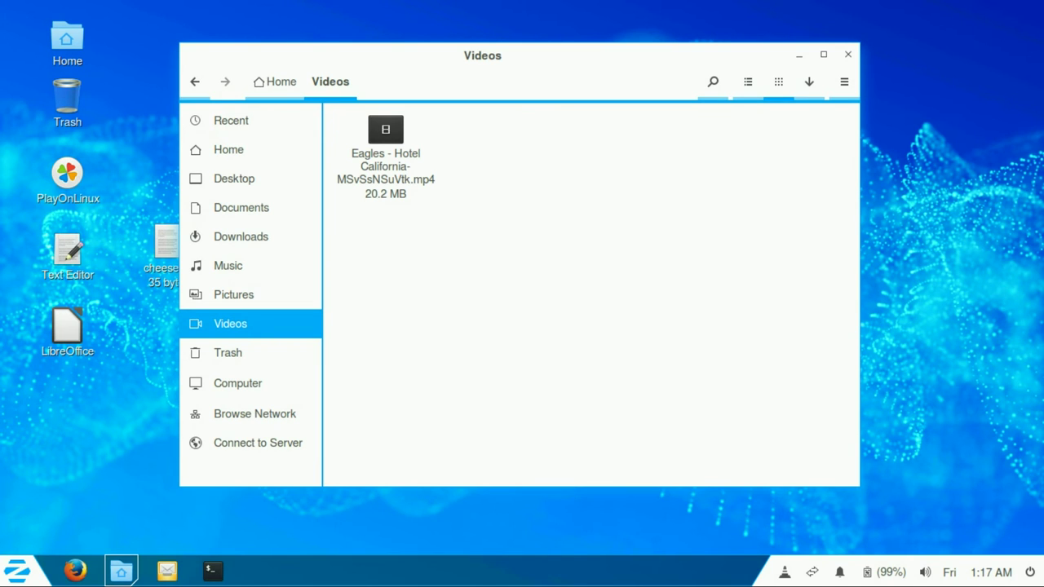
{"action": "left_click", "coordinate": [16, 571]}
{"action": "left_click", "coordinate": [16, 571]}
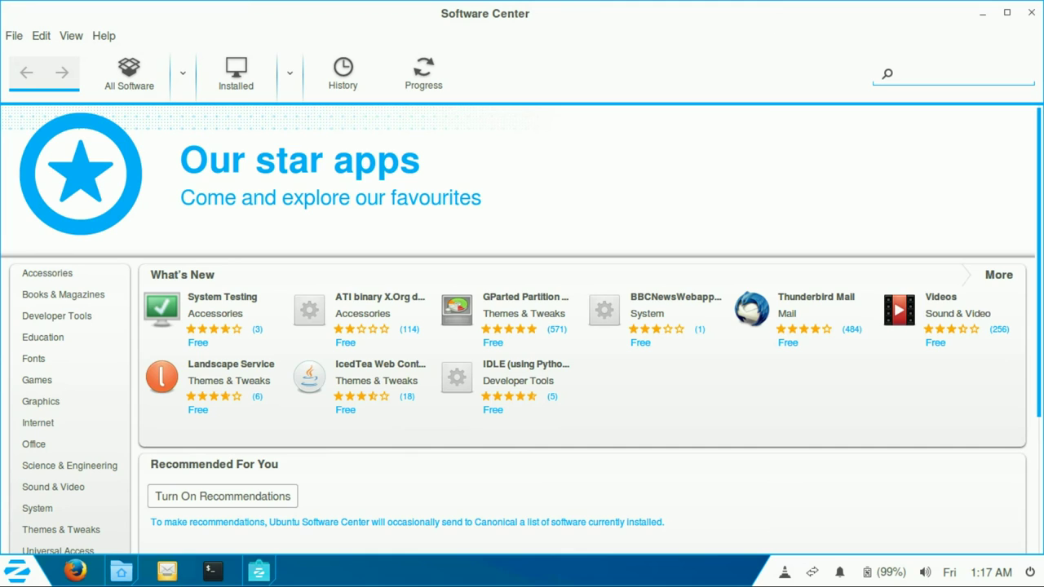
Step: Scroll down and back up through the Software Center home page
{"action": "scroll", "coordinate": [522, 326], "scroll_direction": "down", "scroll_amount": 5}
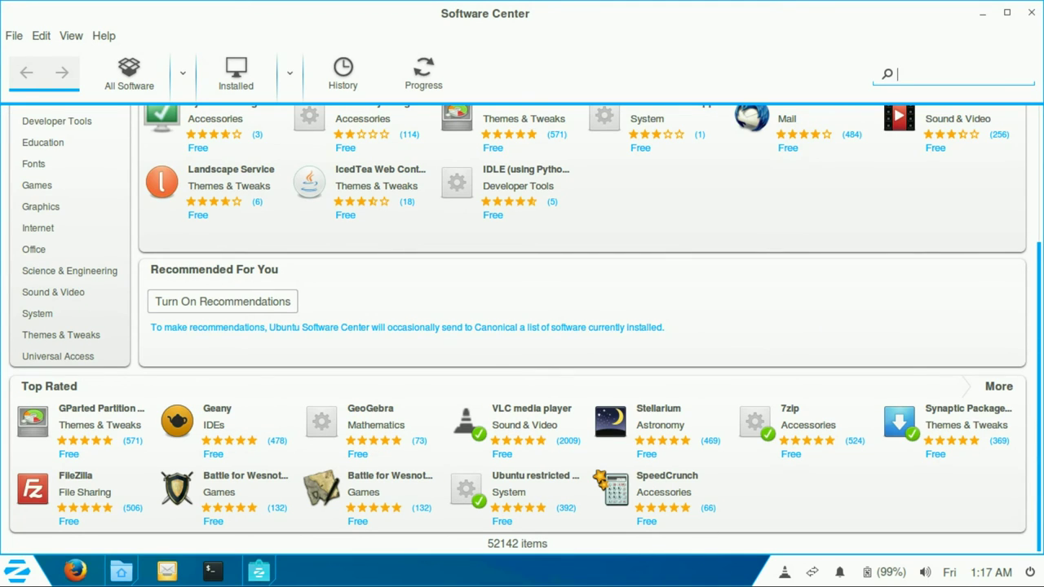
{"action": "scroll", "coordinate": [522, 326], "scroll_direction": "up", "scroll_amount": 5}
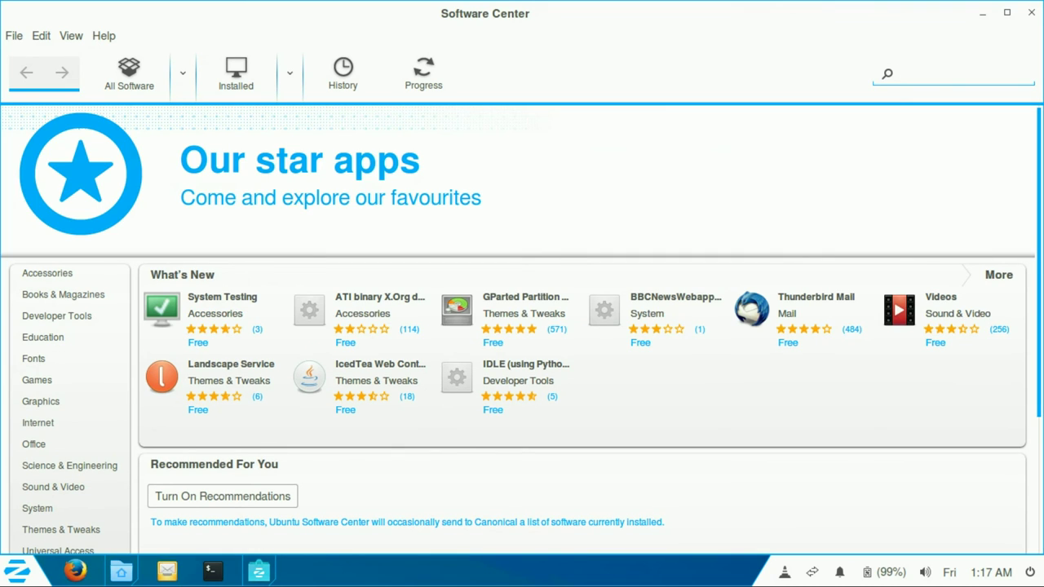
Step: Search for 0ad and view each of the three 0 A.D. screenshots enlarged
{"action": "type", "text": "0ad"}
{"action": "left_click", "coordinate": [522, 163]}
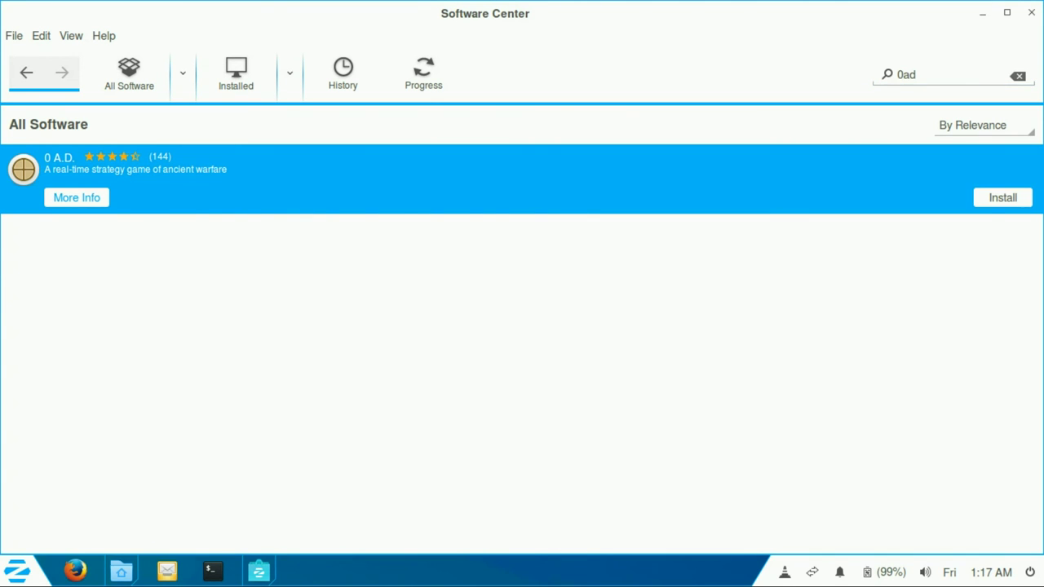
{"action": "key", "text": "Return"}
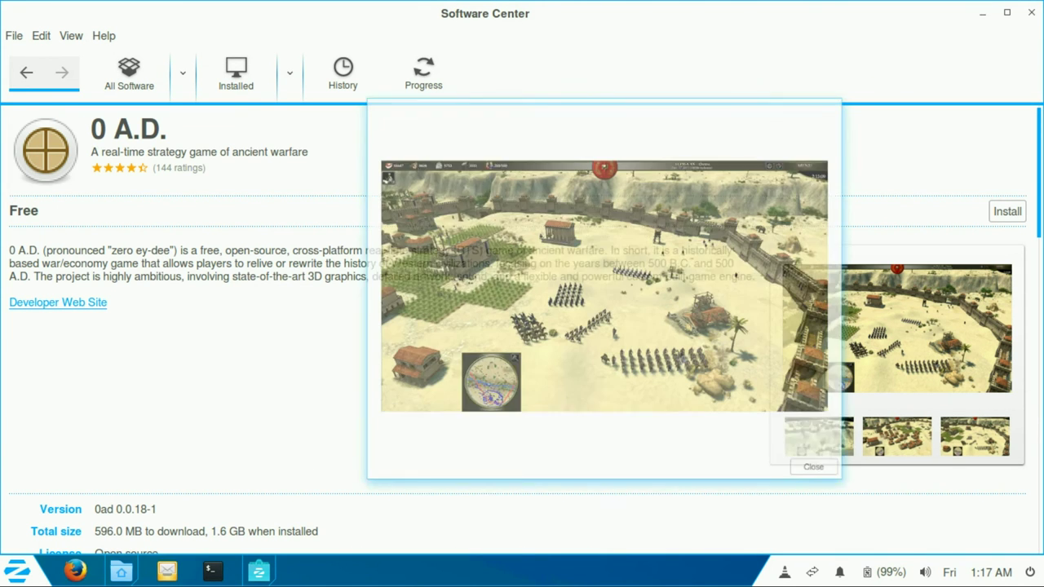
{"action": "key", "text": "Return"}
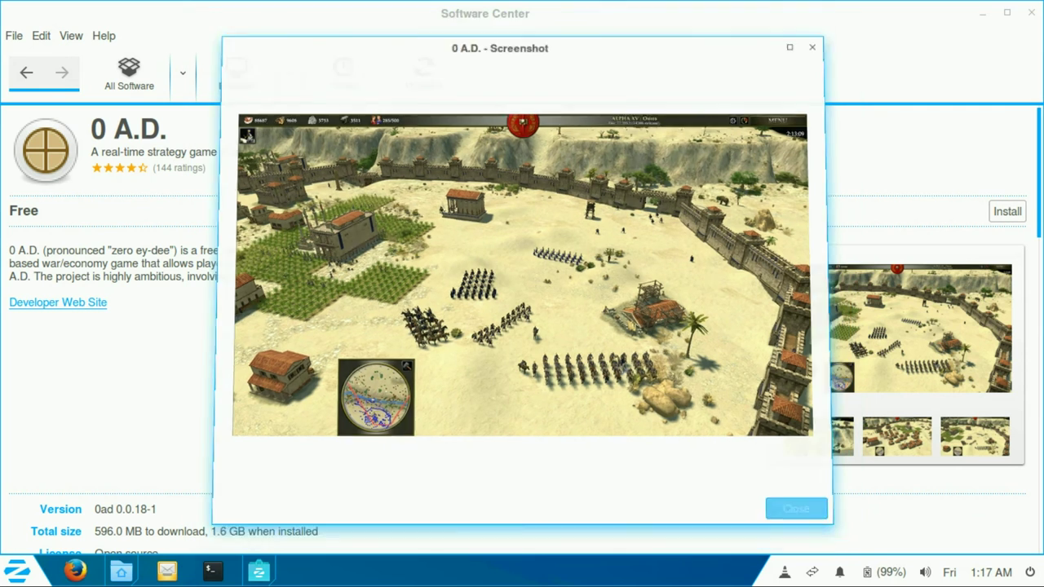
{"action": "key", "text": "Right"}
{"action": "key", "text": "Return"}
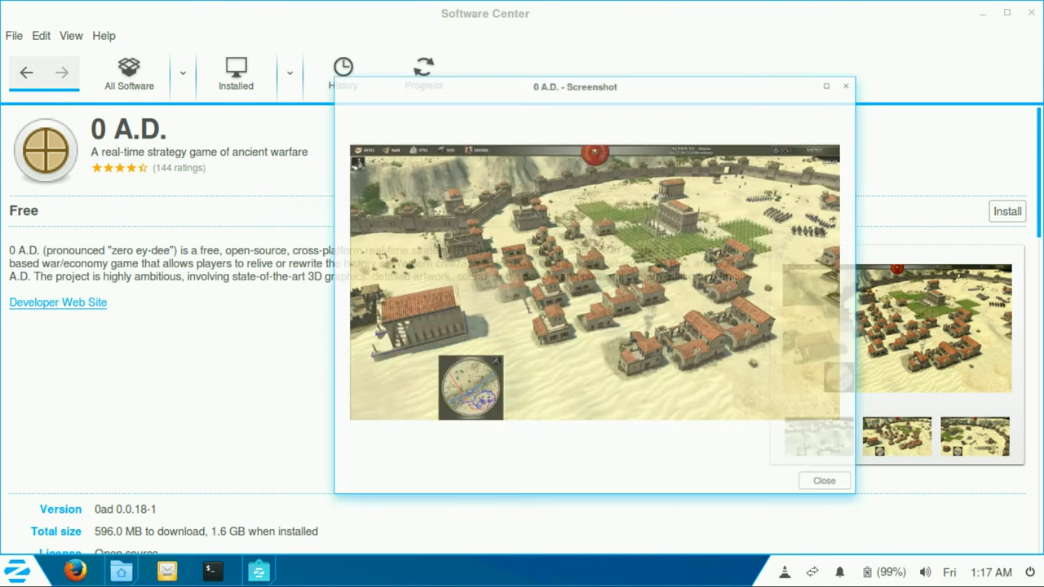
{"action": "key", "text": "Return"}
{"action": "key", "text": "Right"}
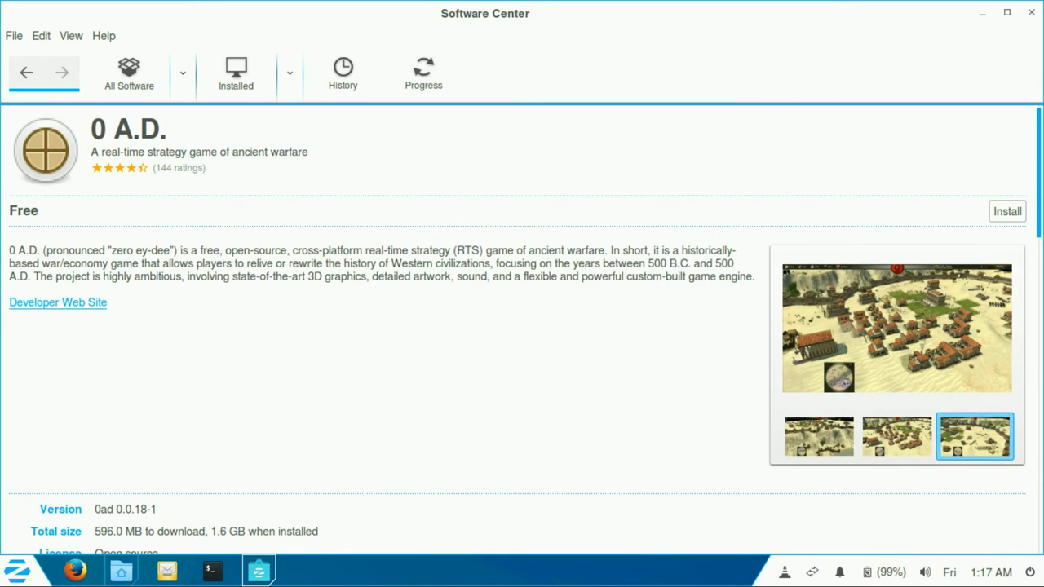
{"action": "key", "text": "Return"}
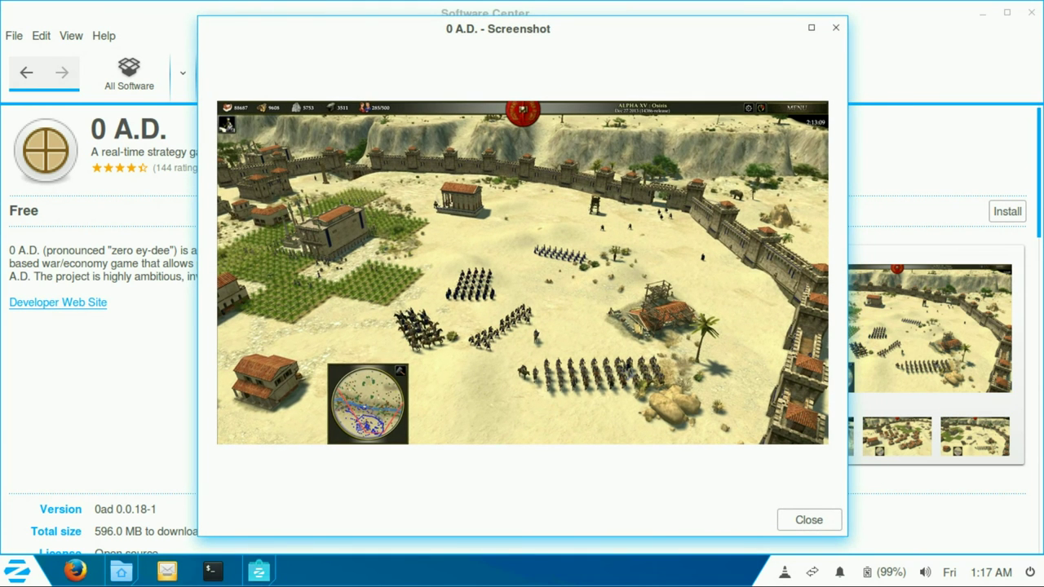
{"action": "key", "text": "Return"}
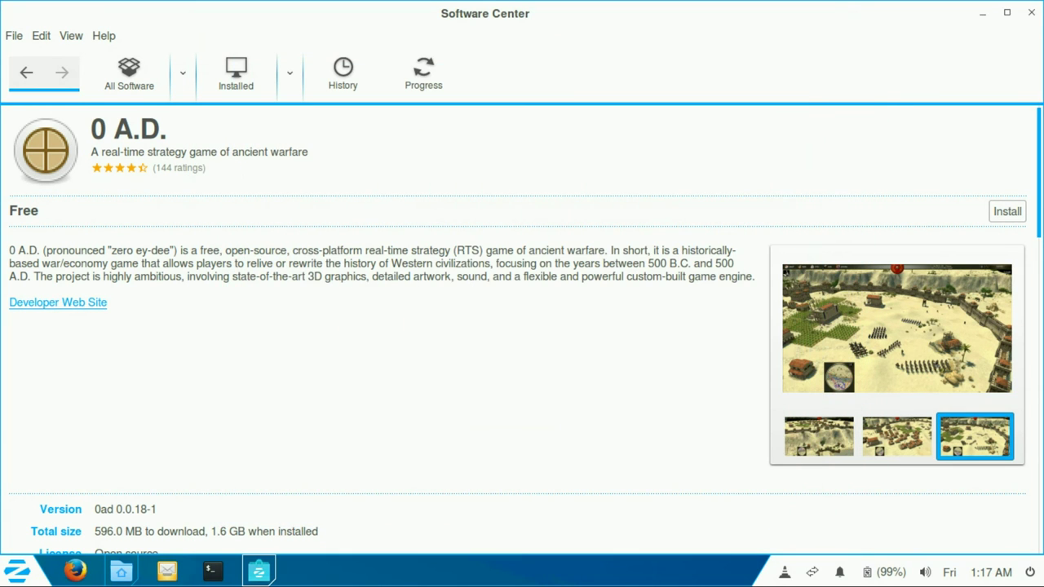
Step: Highlight the version and first review text on the 0 A.D. page, then return to results
{"action": "key", "text": "Page_Down"}
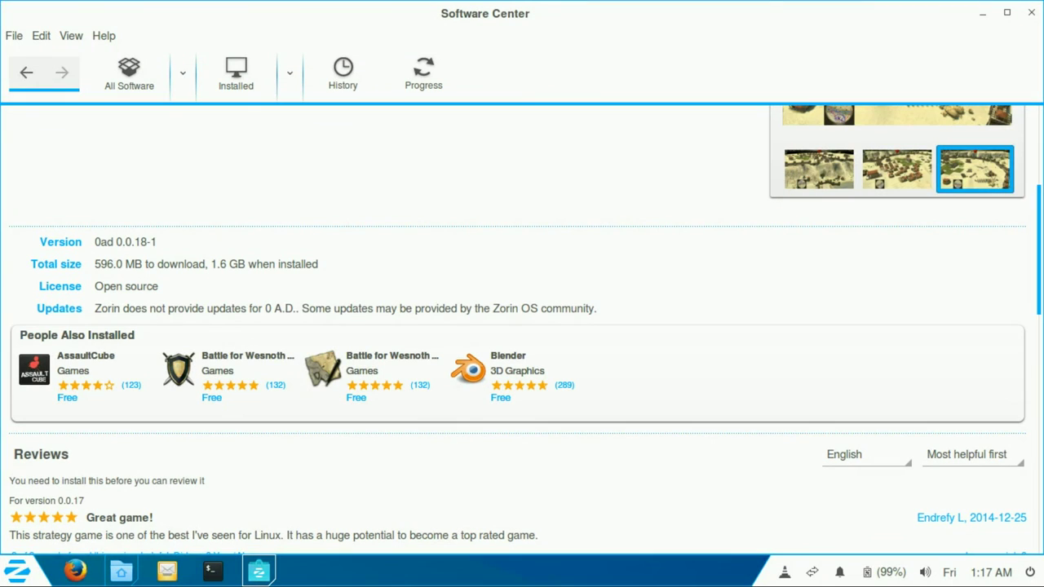
{"action": "key", "text": "Tab"}
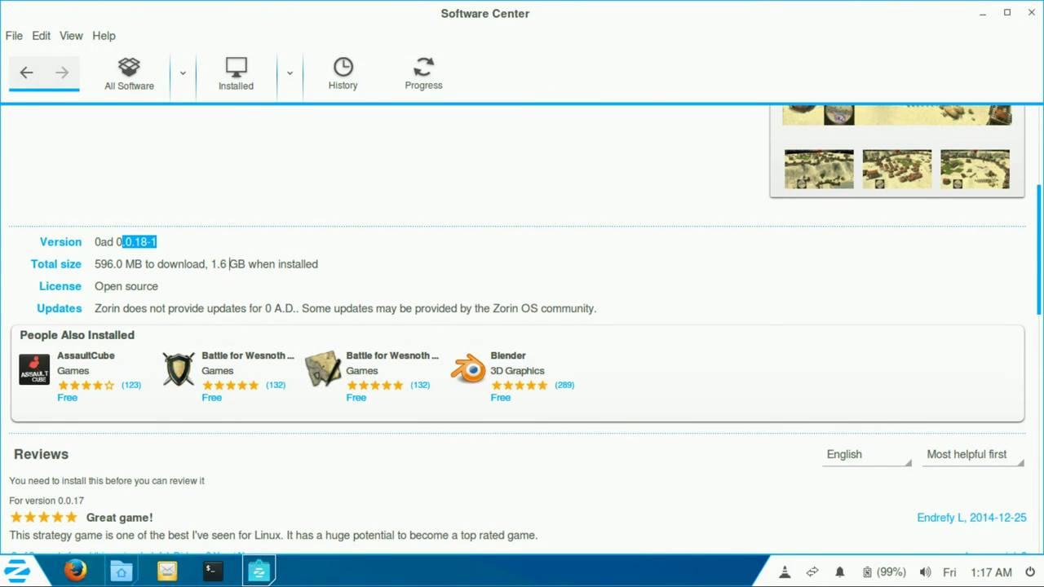
{"action": "key", "text": "Tab"}
{"action": "scroll", "coordinate": [526, 329], "scroll_direction": "down", "scroll_amount": 3}
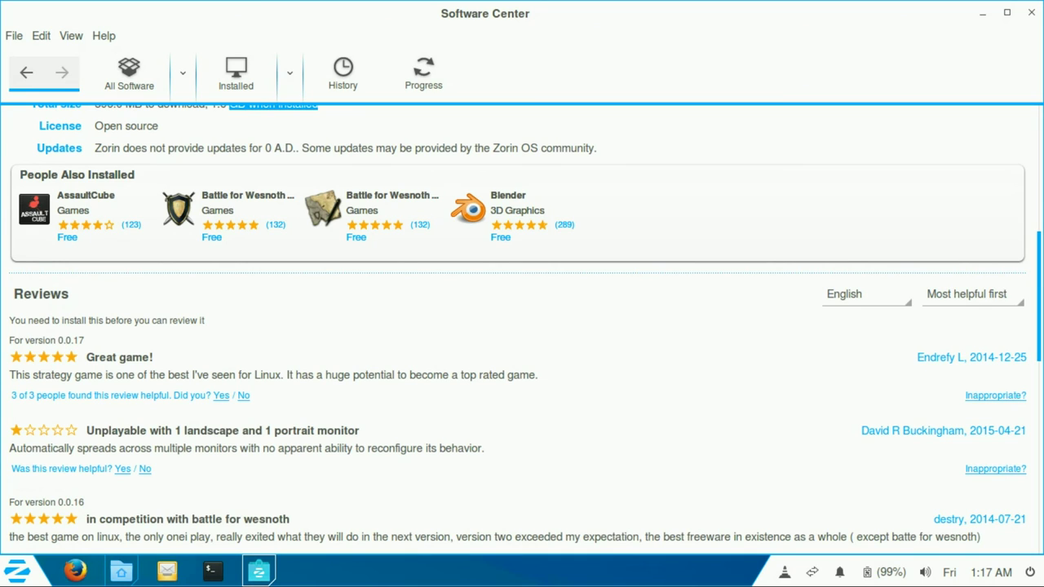
{"action": "left_click_drag", "start_coordinate": [251, 375], "coordinate": [493, 375]}
{"action": "scroll", "coordinate": [493, 375], "scroll_direction": "up", "scroll_amount": 8}
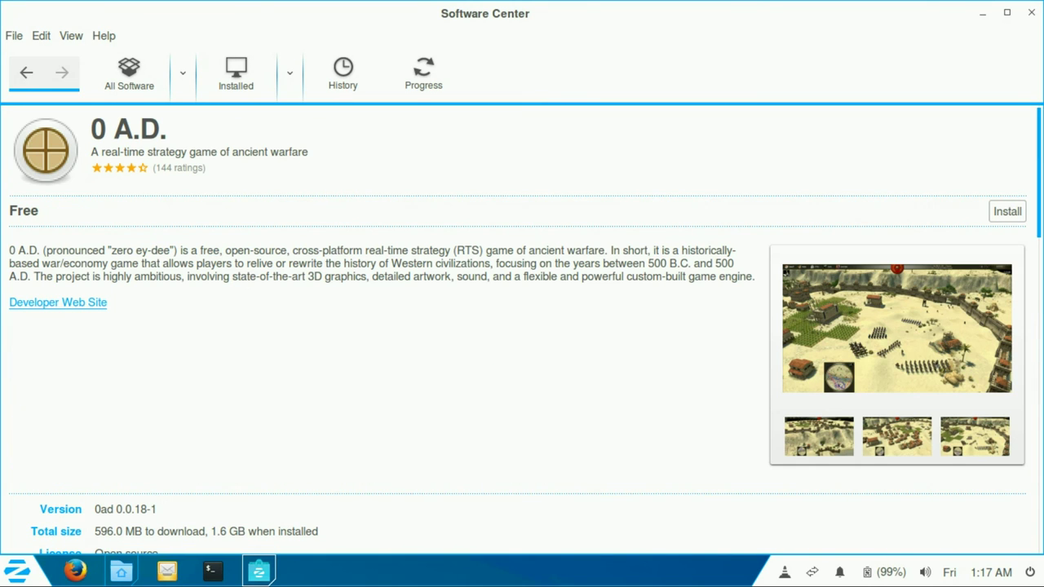
{"action": "key", "text": "alt+Left"}
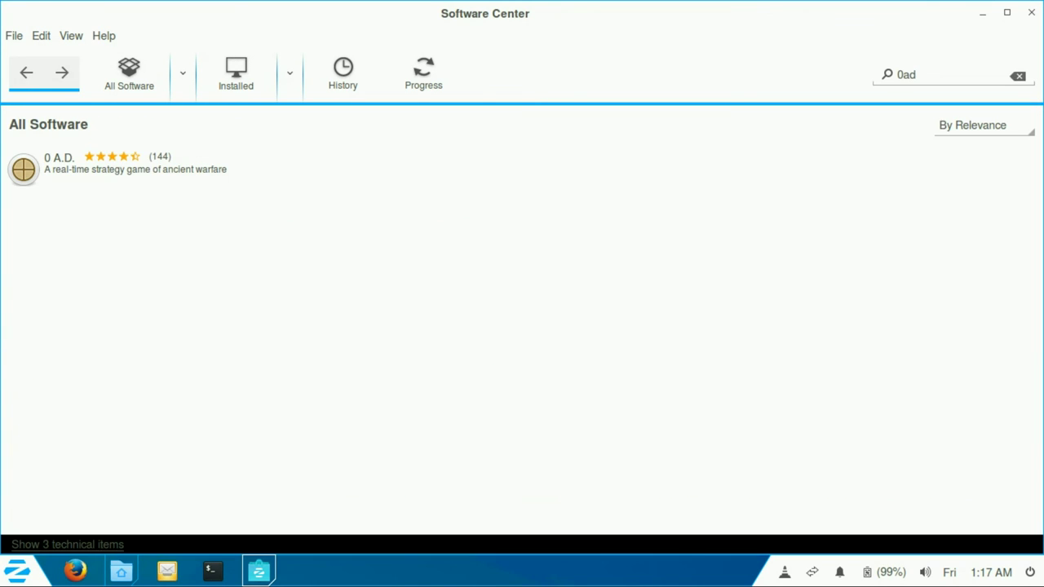
Step: View the Thunderbird Mail page and its enlarged screenshot, then close Software Center
{"action": "key", "text": "alt+Left"}
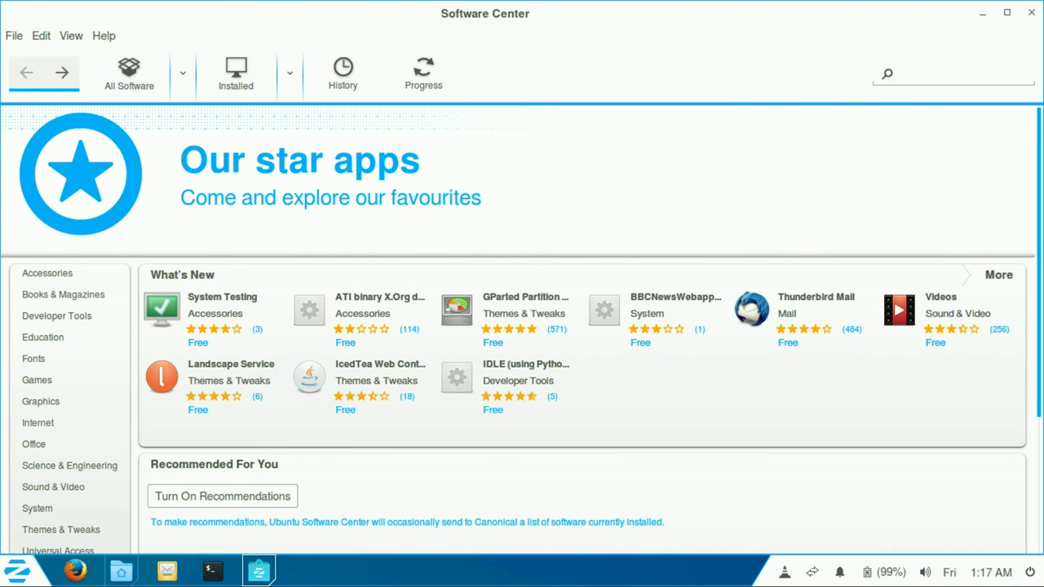
{"action": "left_click", "coordinate": [816, 297]}
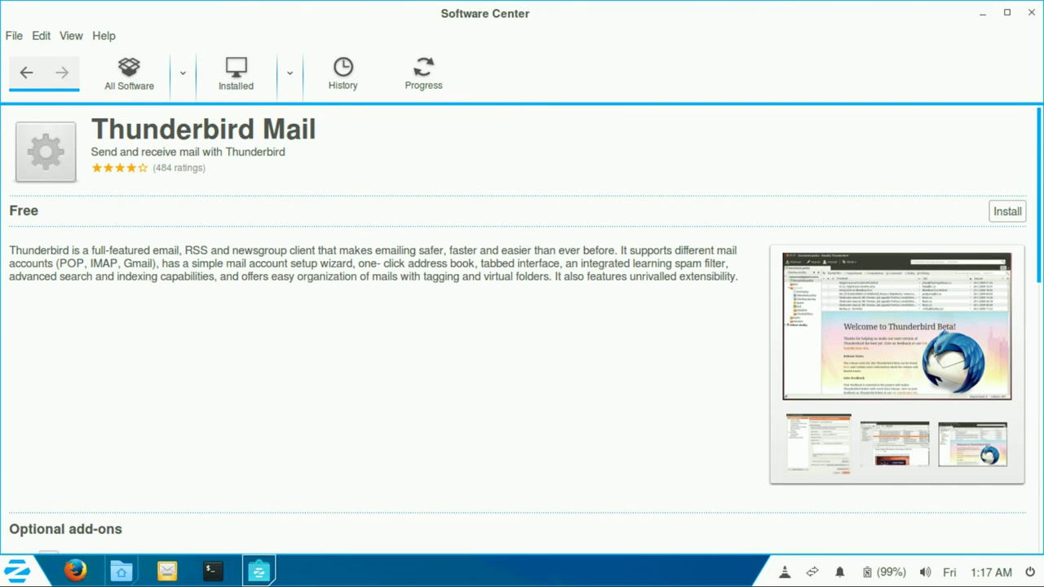
{"action": "left_click", "coordinate": [897, 326]}
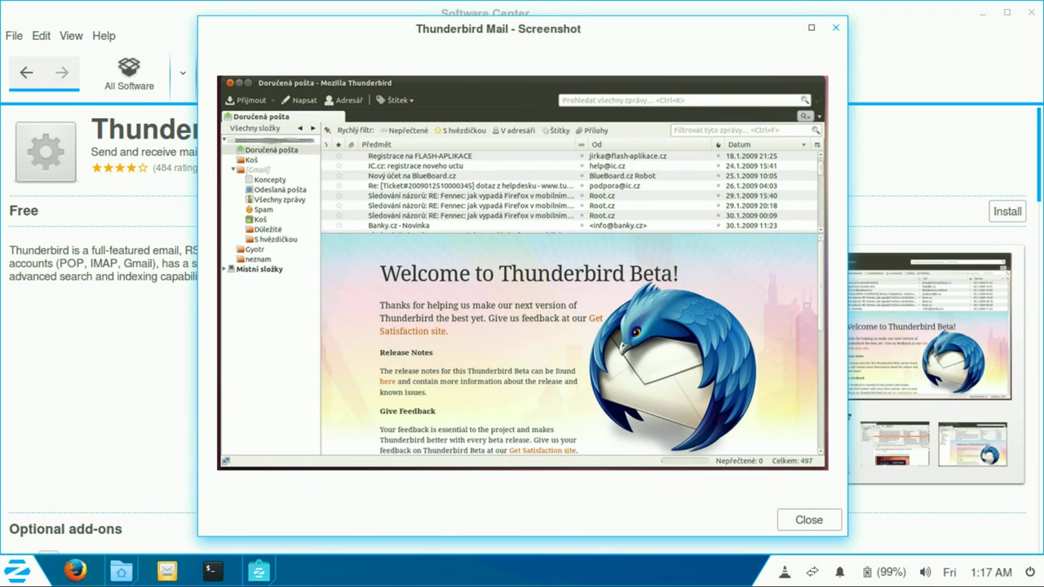
{"action": "key", "text": "Escape"}
{"action": "key", "text": "alt+Left"}
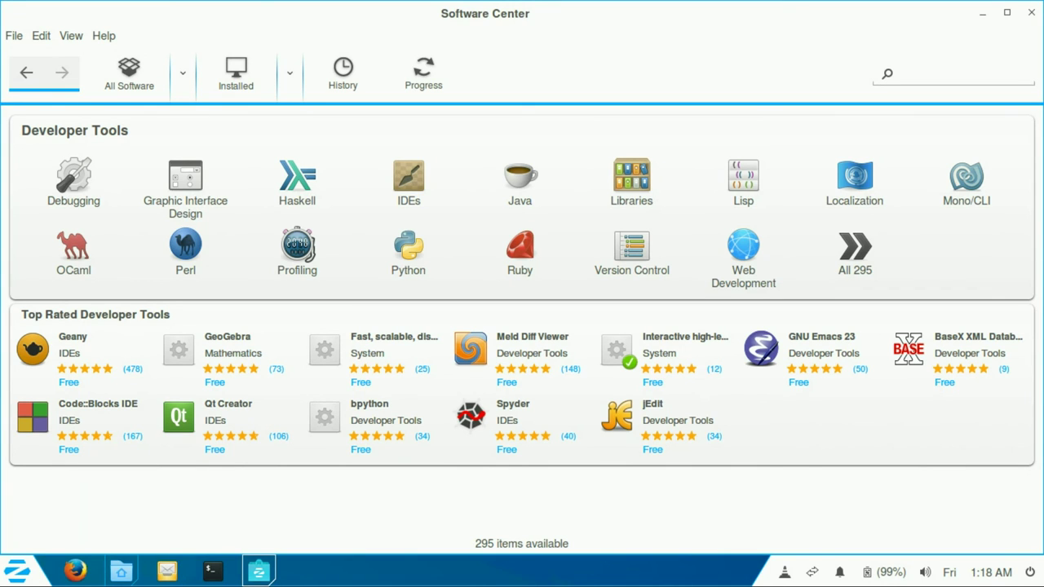
{"action": "key", "text": "alt+F4"}
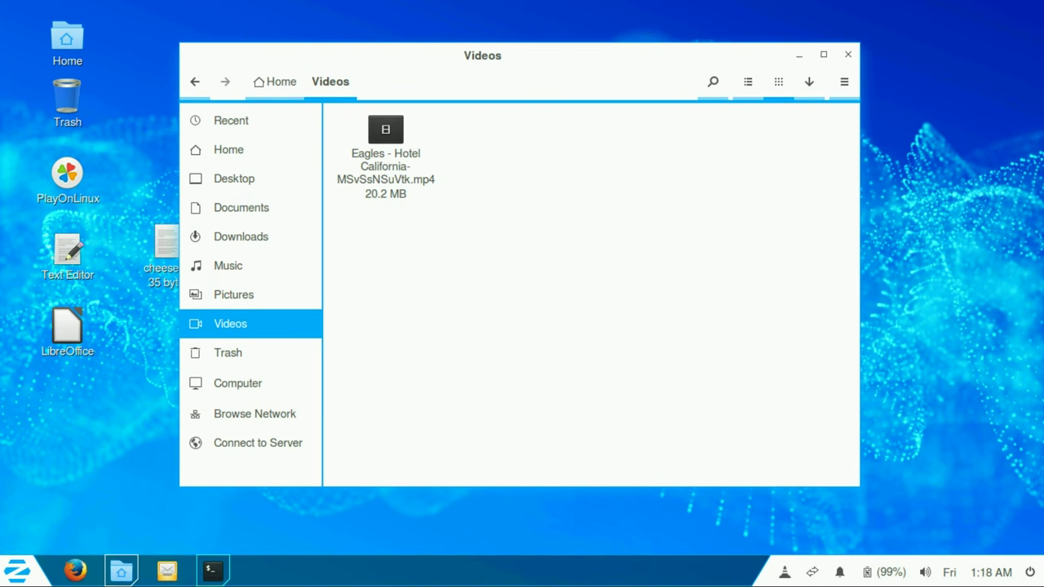
Step: Open a terminal, move it aside, and pause the Eagles video preview at 00:06
{"action": "left_click", "coordinate": [212, 570]}
{"action": "left_click", "coordinate": [386, 163]}
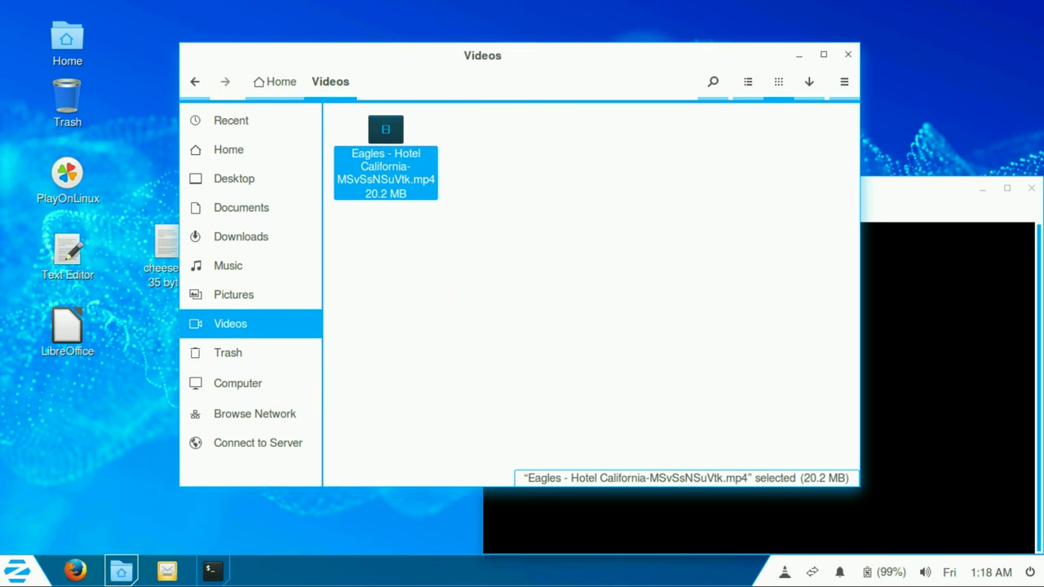
{"action": "left_click", "coordinate": [211, 570]}
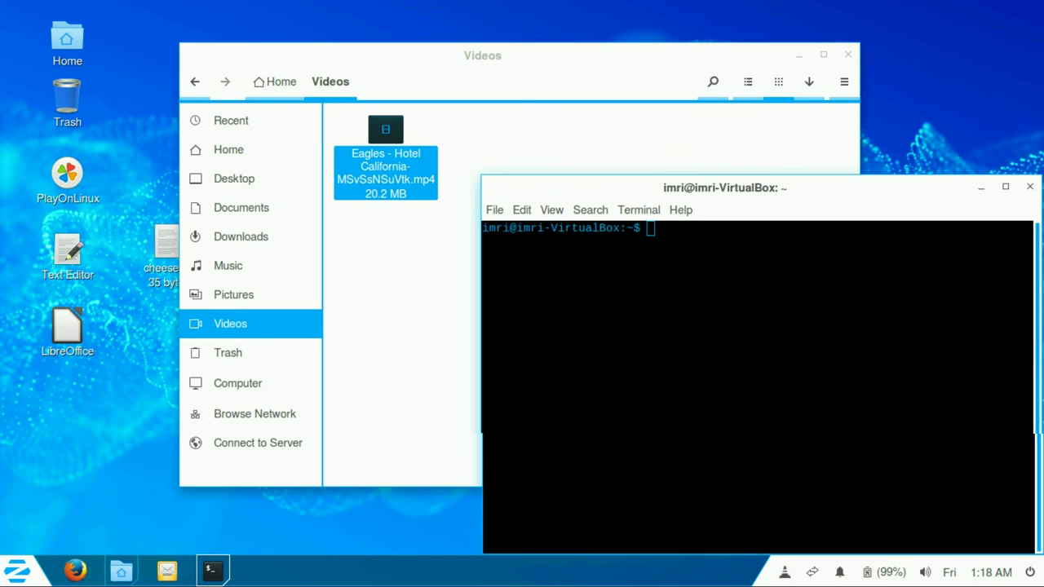
{"action": "left_click_drag", "start_coordinate": [760, 188], "coordinate": [649, 146]}
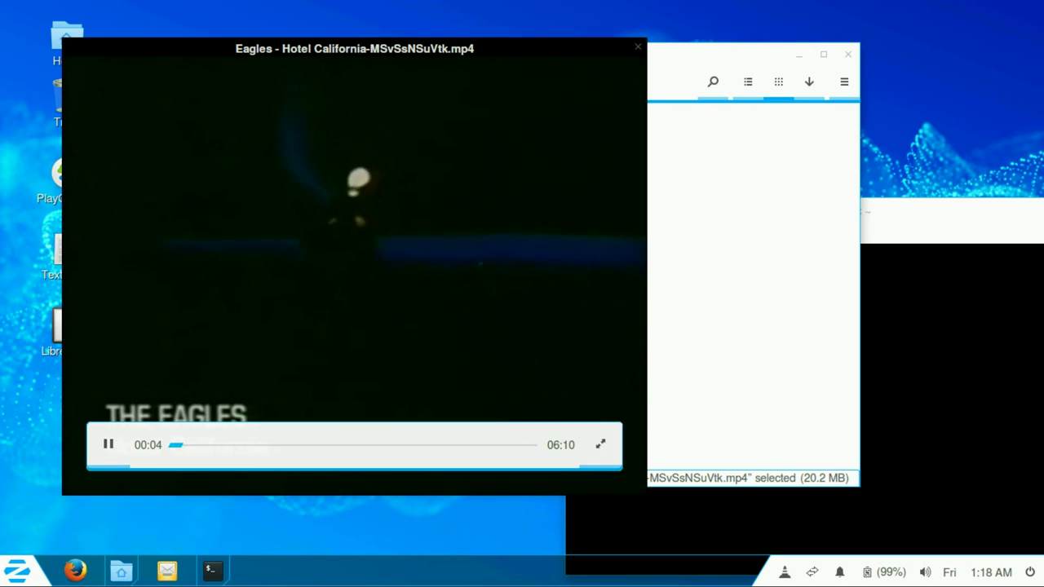
{"action": "left_click", "coordinate": [363, 184]}
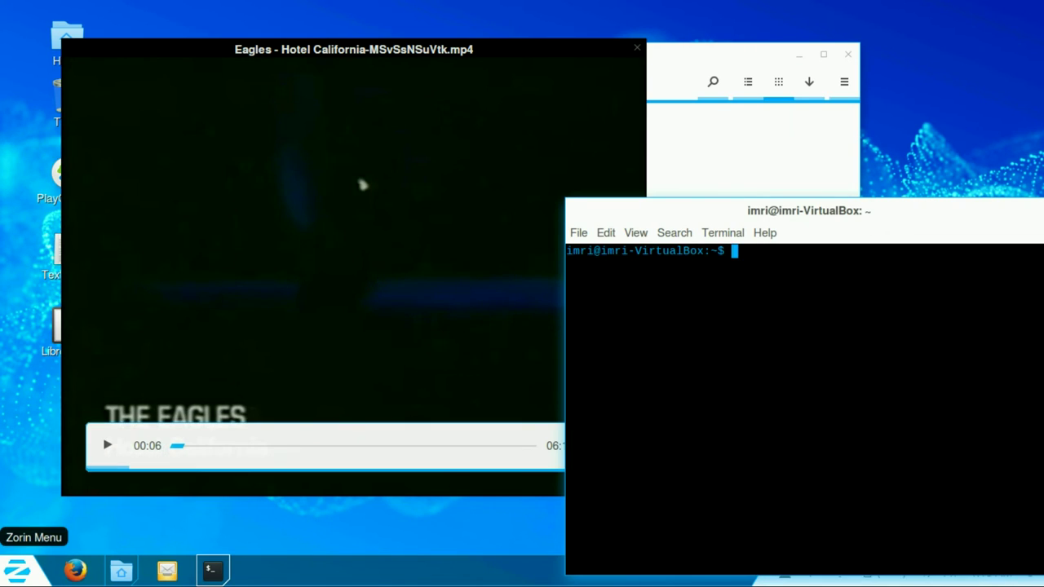
Step: Launch System Monitor from the menu's System Tools category
{"action": "left_click", "coordinate": [17, 571]}
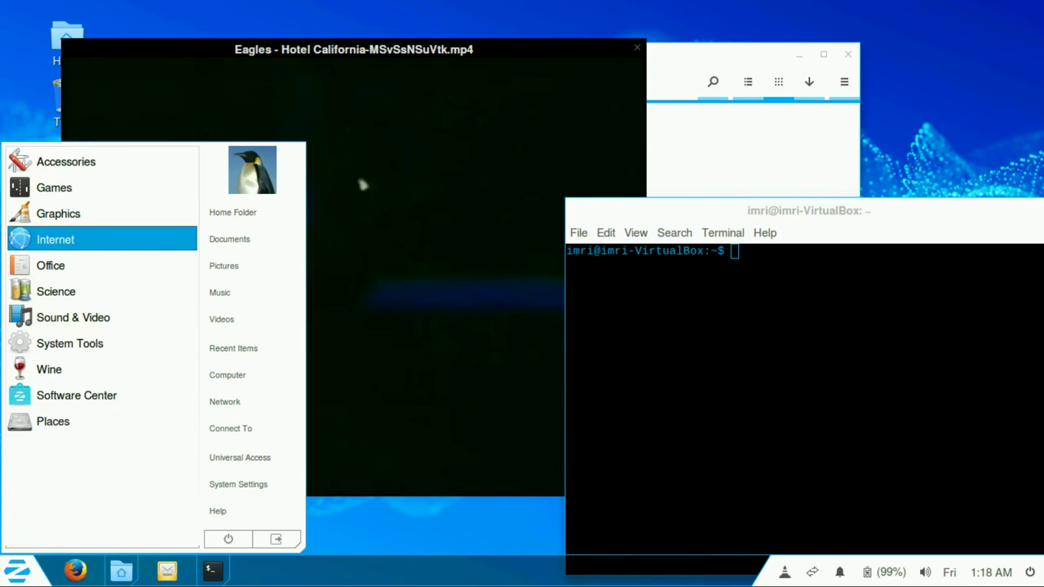
{"action": "left_click", "coordinate": [70, 343]}
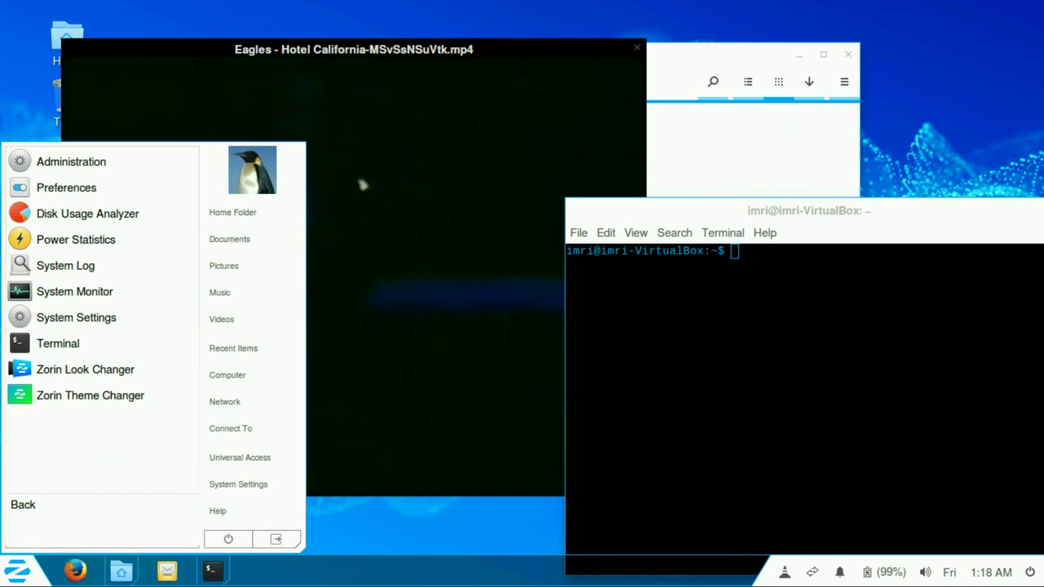
{"action": "left_click", "coordinate": [73, 292]}
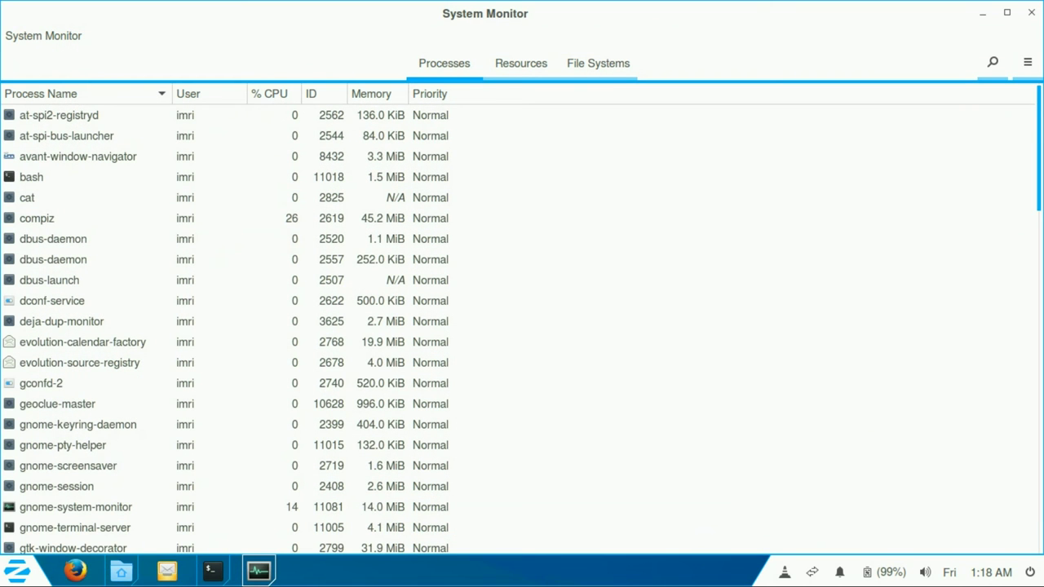
Step: Scroll through System Monitor's Processes list, then close the window
{"action": "scroll", "coordinate": [522, 327], "scroll_direction": "down", "scroll_amount": 15}
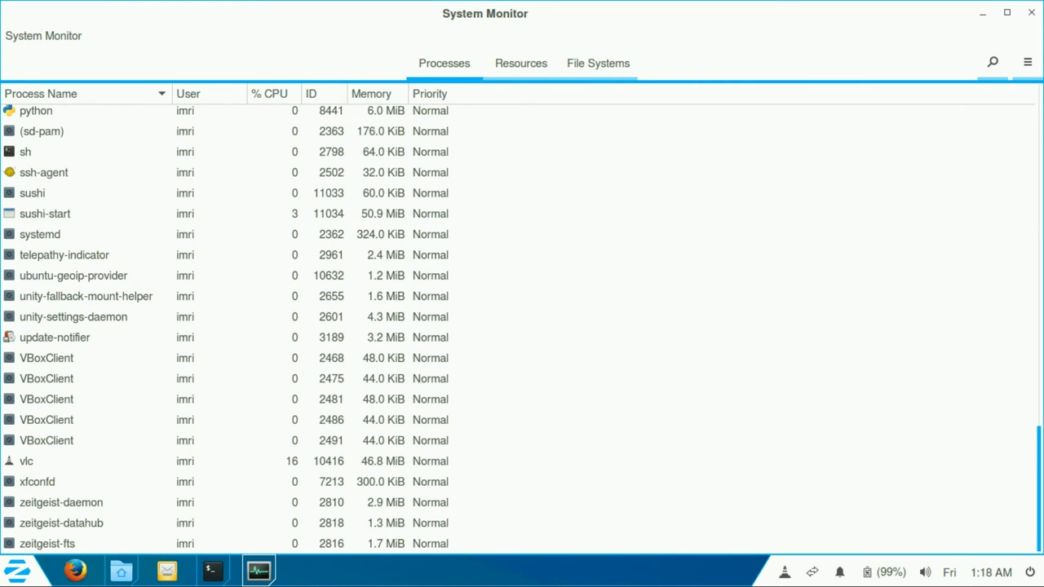
{"action": "scroll", "coordinate": [522, 326], "scroll_direction": "up", "scroll_amount": 8}
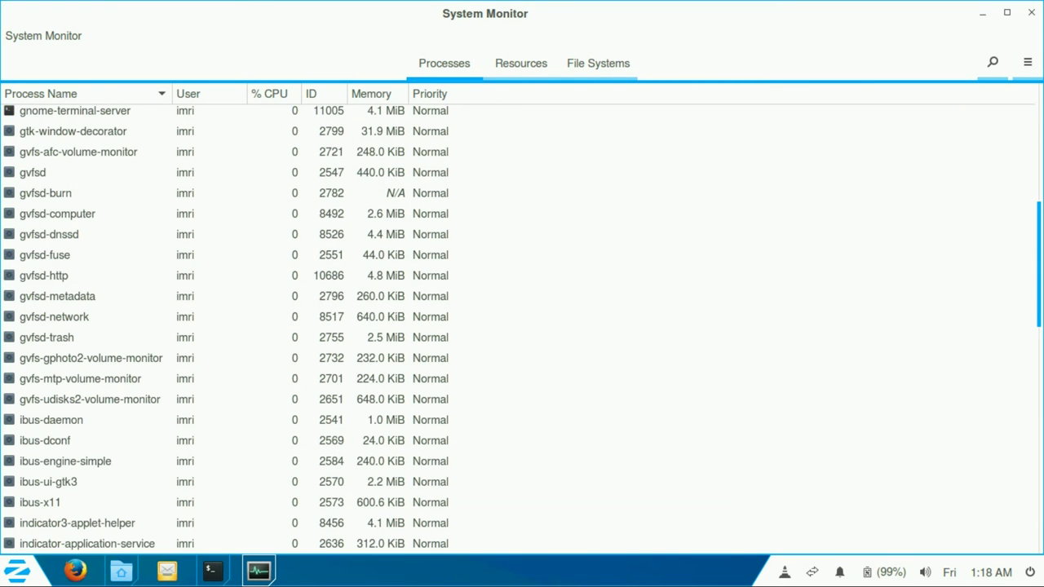
{"action": "scroll", "coordinate": [522, 326], "scroll_direction": "up", "scroll_amount": 3}
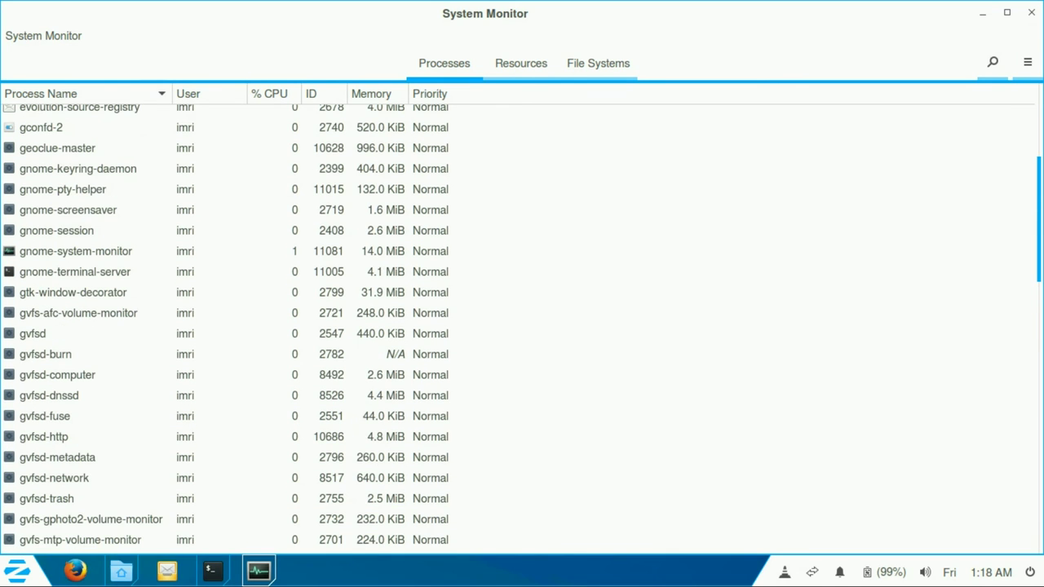
{"action": "scroll", "coordinate": [522, 326], "scroll_direction": "up", "scroll_amount": 5}
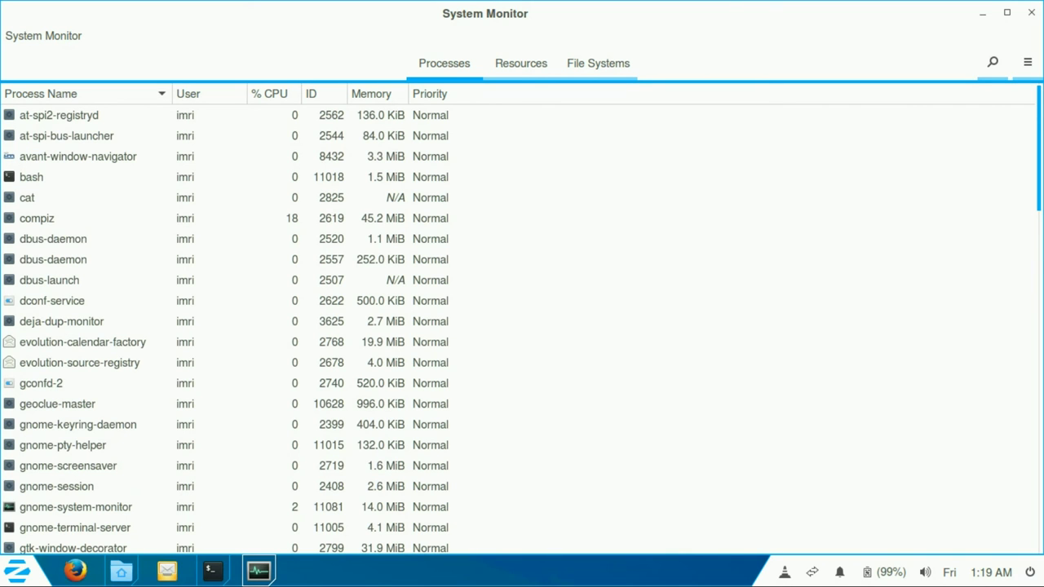
{"action": "left_click", "coordinate": [1031, 13]}
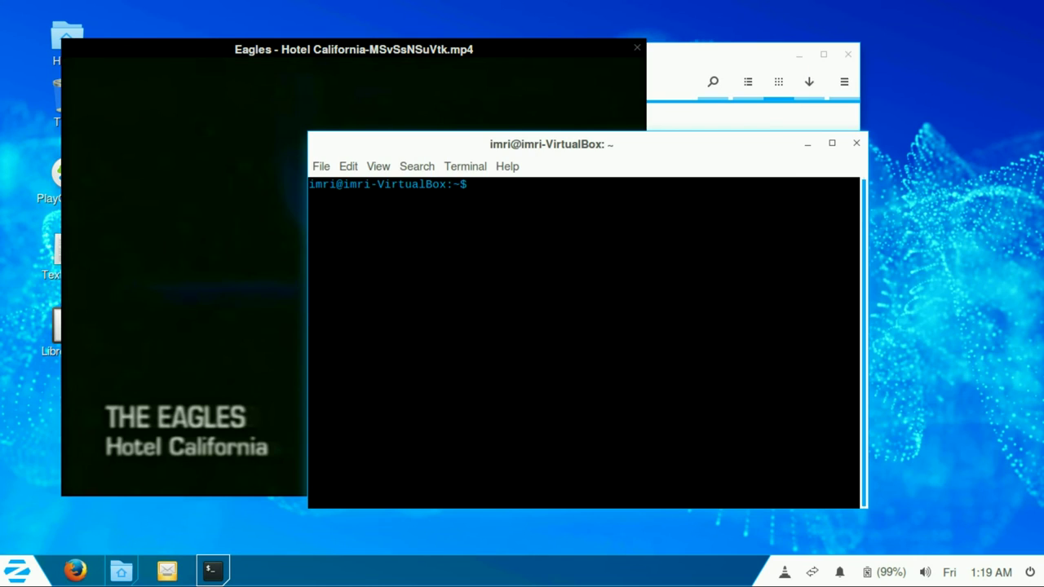
Step: Close the terminal and preview, check the Hotel California file's permissions, then close Files
{"action": "key", "text": "ctrl+d"}
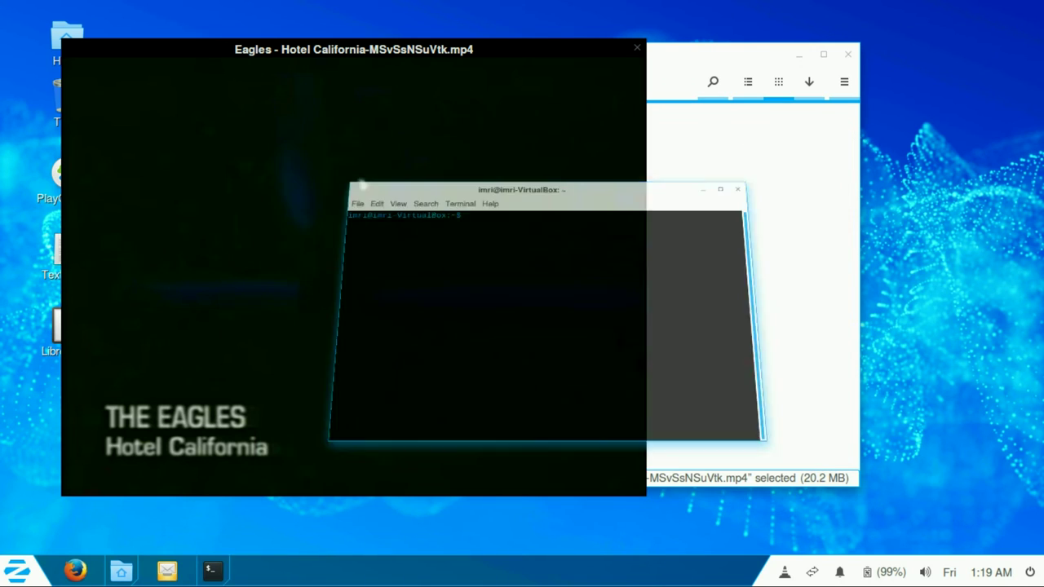
{"action": "left_click_drag", "start_coordinate": [361, 182], "coordinate": [476, 190]}
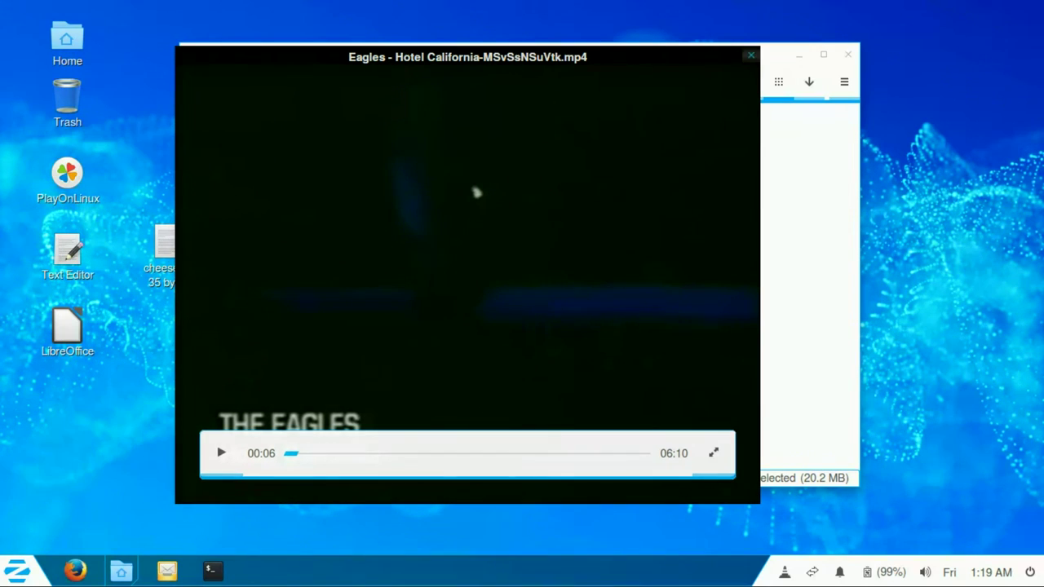
{"action": "key", "text": "Escape"}
{"action": "right_click", "coordinate": [399, 166]}
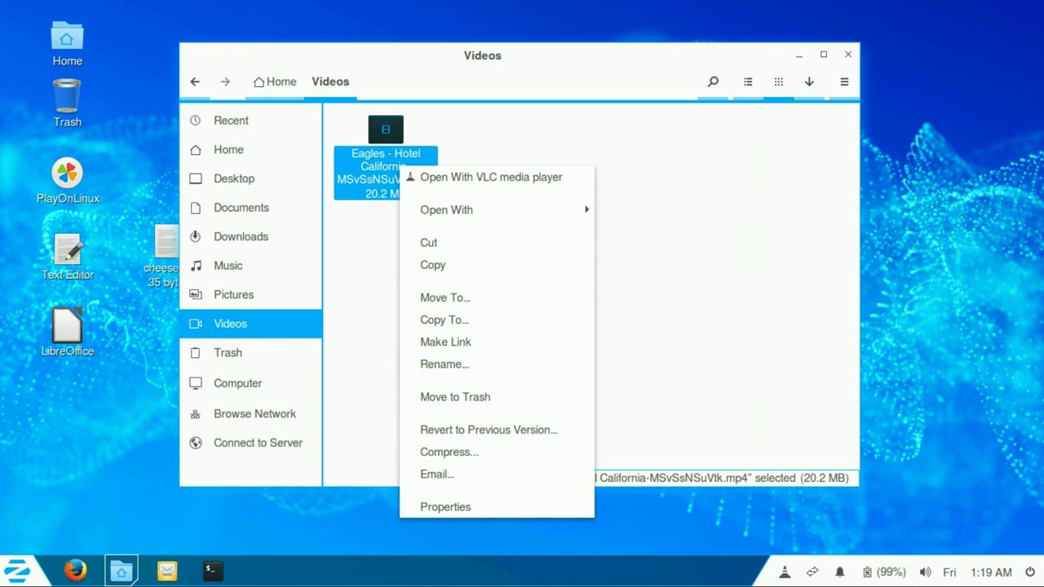
{"action": "left_click", "coordinate": [445, 507]}
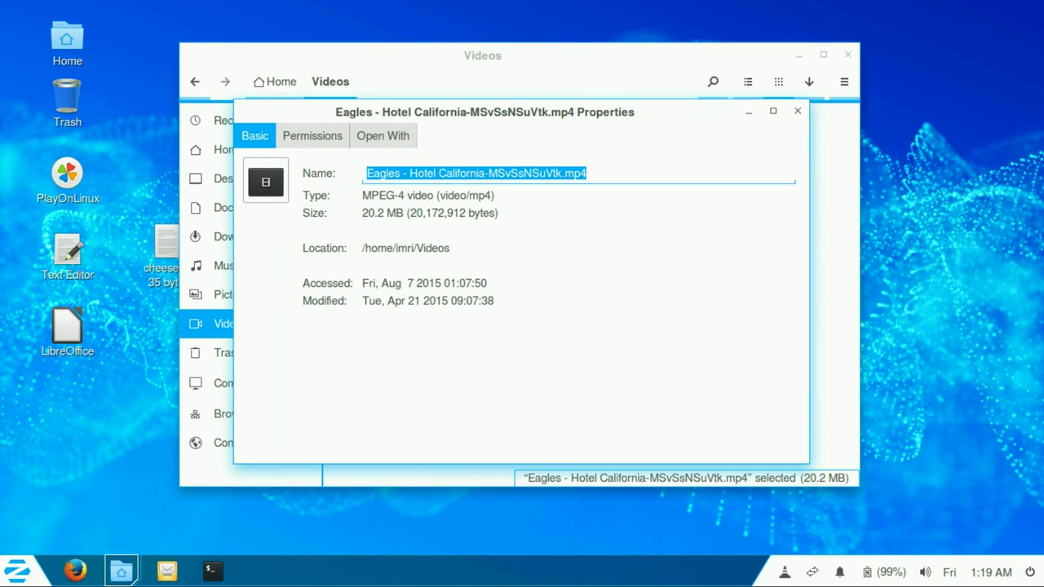
{"action": "key", "text": "ctrl+Page_Down"}
{"action": "key", "text": "ctrl+Page_Up"}
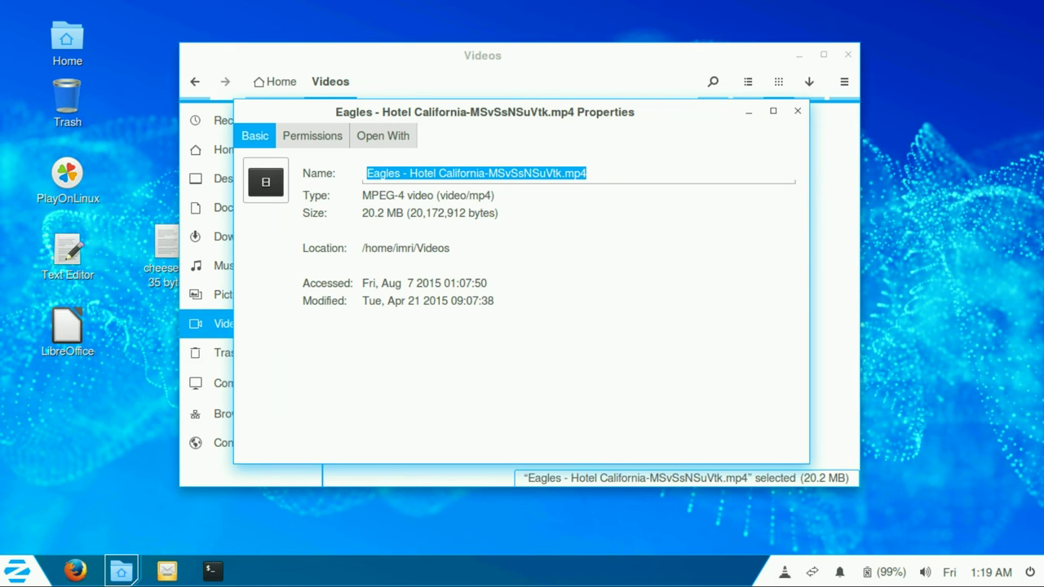
{"action": "key", "text": "Escape"}
{"action": "key", "text": "alt+F4"}
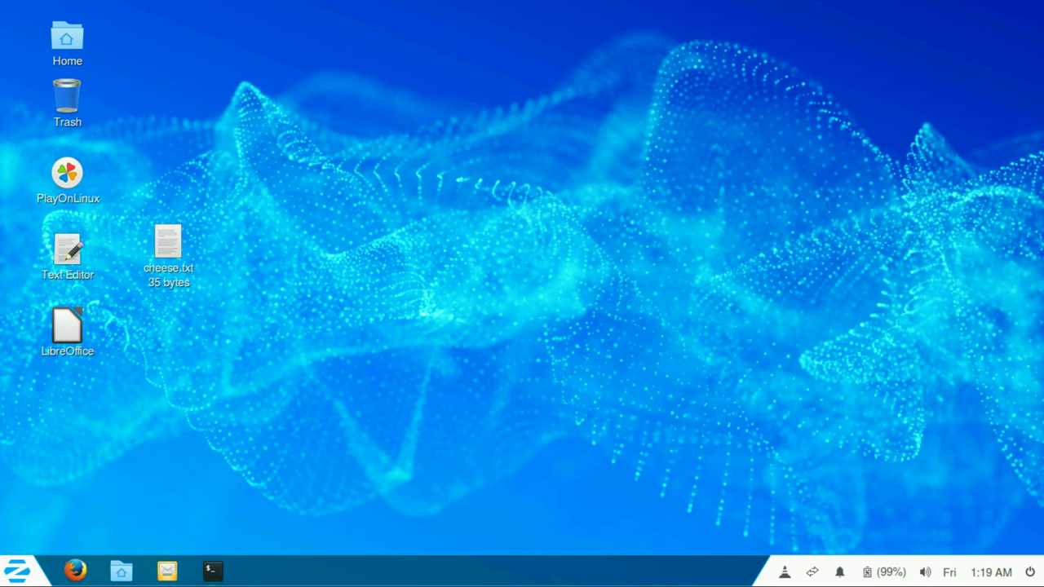
Step: Launch Geary Mail from the notifications popup, dismiss its account setup window, and recheck notifications
{"action": "key", "text": "super+v"}
{"action": "key", "text": "Right"}
{"action": "key", "text": "Down"}
{"action": "key", "text": "Left"}
{"action": "key", "text": "Return"}
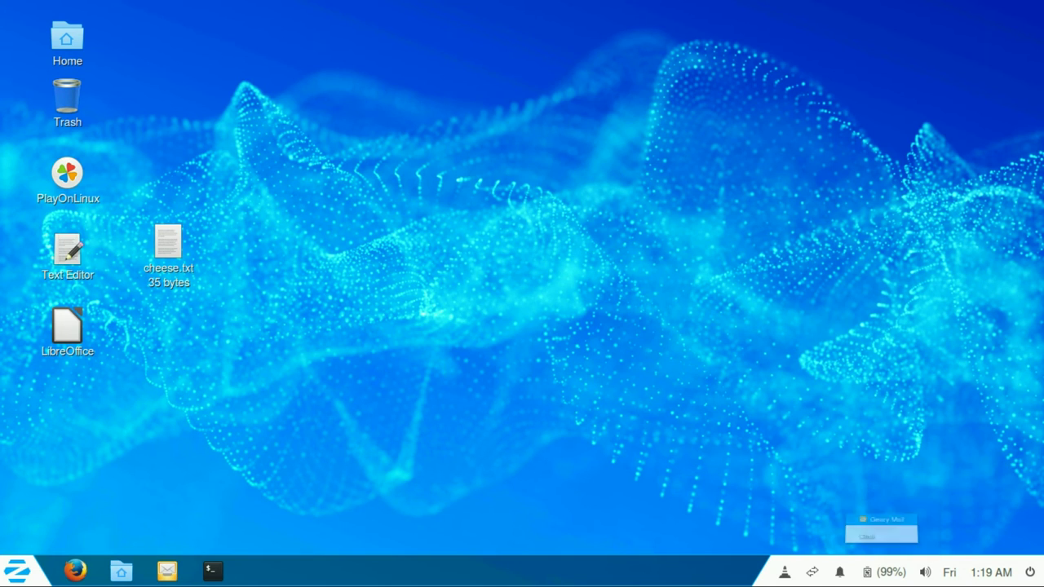
{"action": "key", "text": "Escape"}
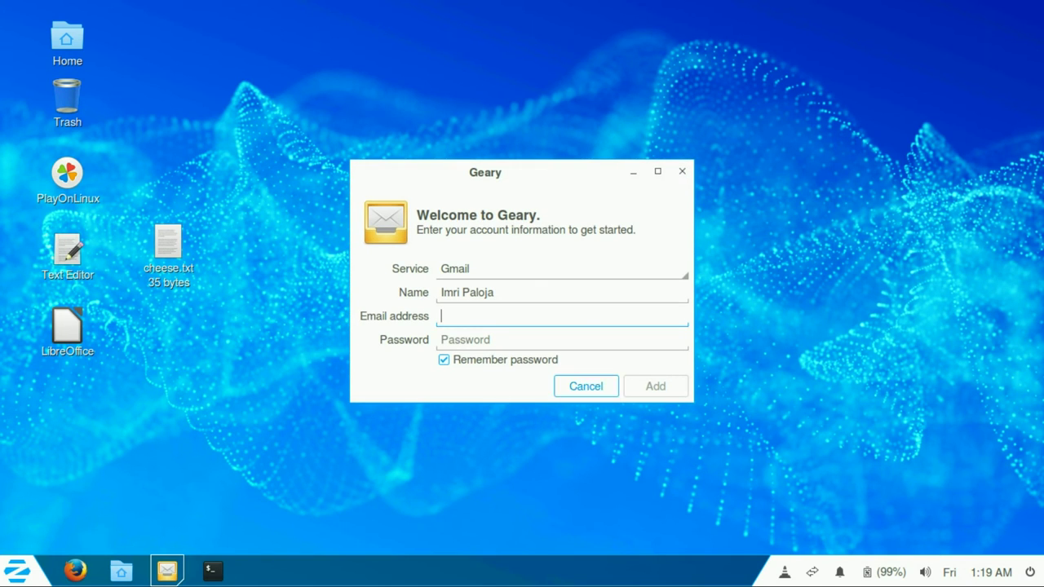
{"action": "key", "text": "super+v"}
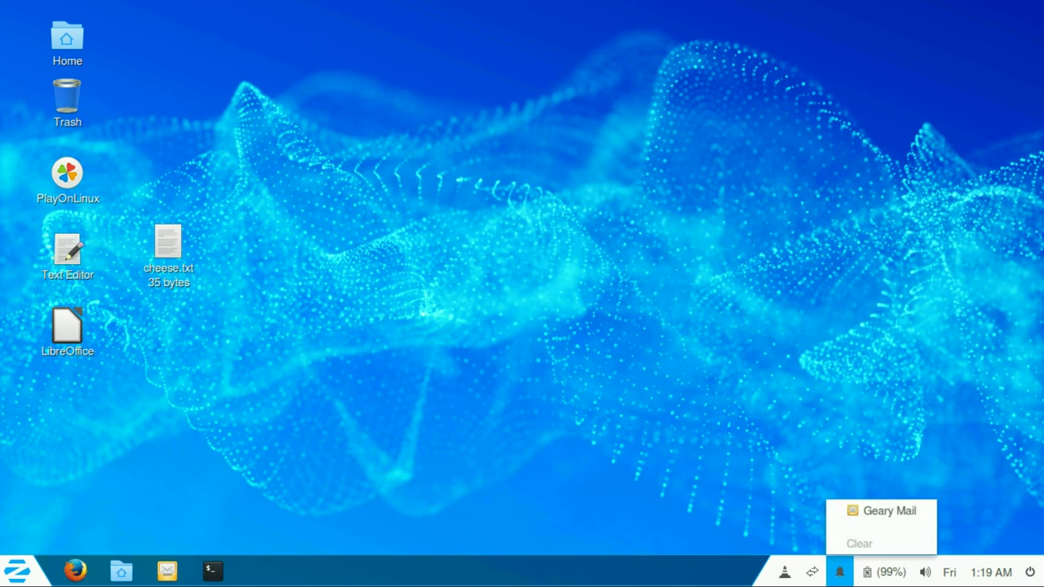
{"action": "key", "text": "Escape"}
Step: Toggle Mute in the volume menu off and on, leaving the system sound muted
{"action": "key", "text": "Right"}
{"action": "key", "text": "Right"}
{"action": "key", "text": "Return"}
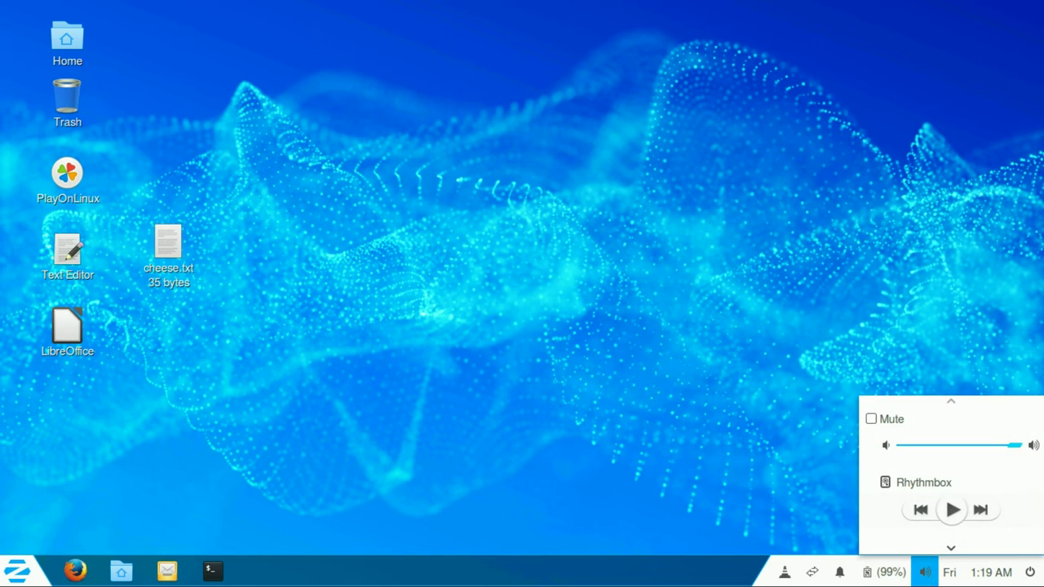
{"action": "key", "text": "space"}
{"action": "key", "text": "Escape"}
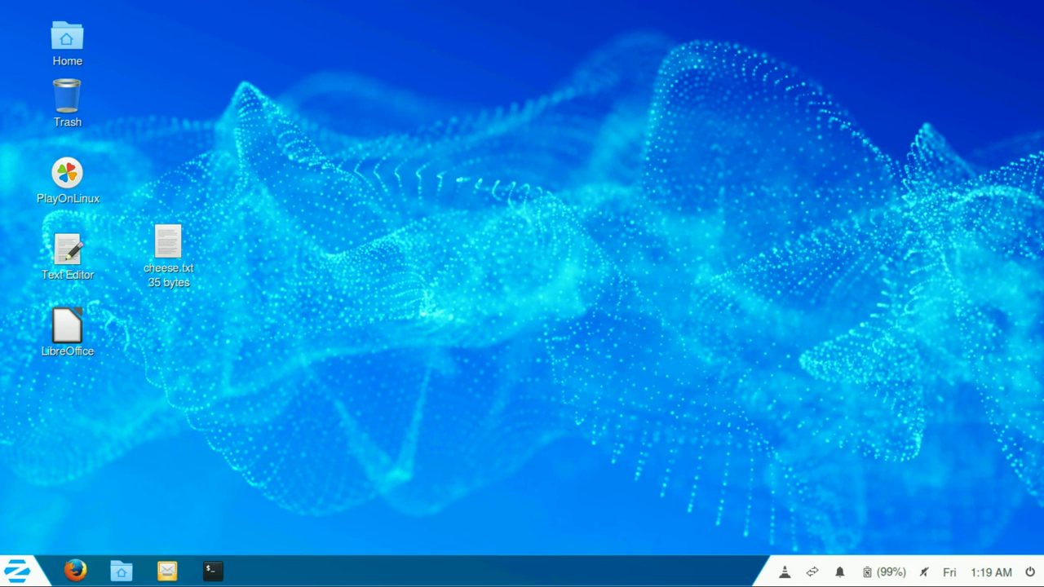
{"action": "key", "text": "Return"}
{"action": "key", "text": "Down"}
{"action": "key", "text": "Down"}
{"action": "key", "text": "Down"}
{"action": "key", "text": "Down"}
{"action": "key", "text": "Down"}
{"action": "key", "text": "Up"}
{"action": "key", "text": "Up"}
{"action": "key", "text": "Up"}
{"action": "key", "text": "Up"}
{"action": "key", "text": "Up"}
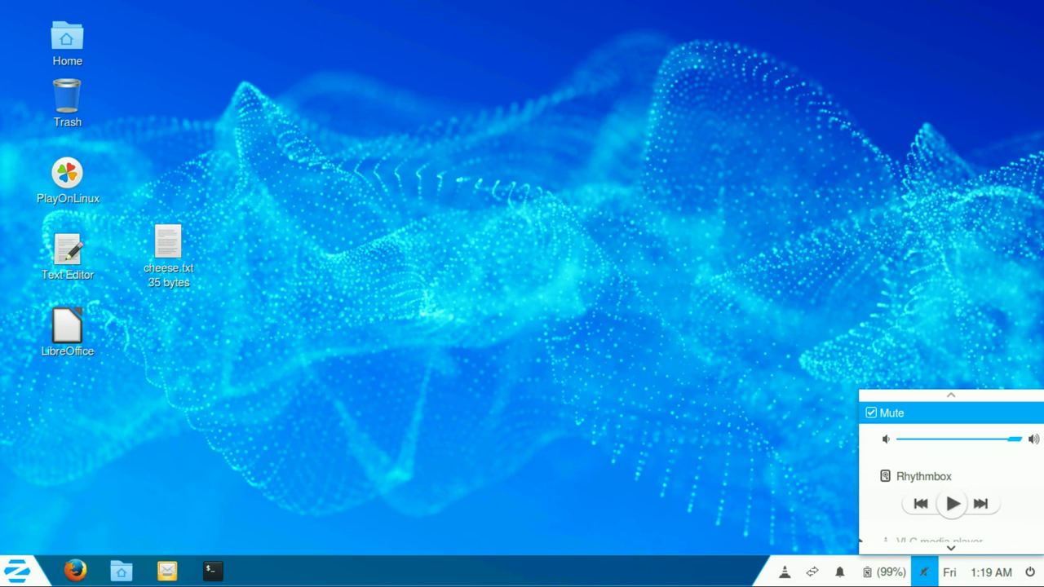
{"action": "key", "text": "Return"}
{"action": "key", "text": "Return"}
{"action": "key", "text": "Down"}
{"action": "key", "text": "Return"}
{"action": "key", "text": "Right"}
{"action": "key", "text": "Return"}
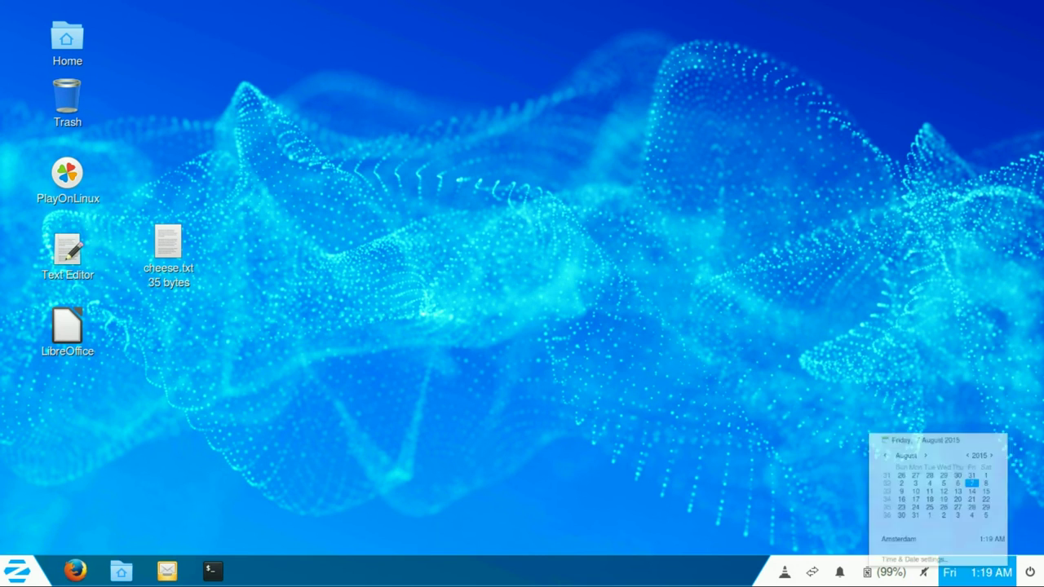
Step: Open and close the power menu and calendar, then start a new terminal window
{"action": "left_click", "coordinate": [1030, 572]}
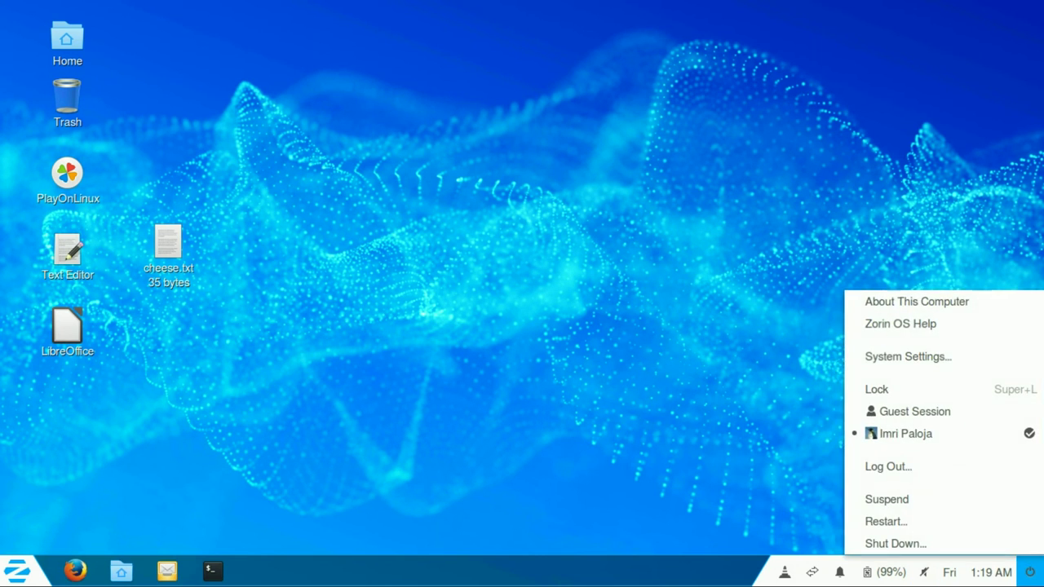
{"action": "left_click", "coordinate": [979, 572]}
{"action": "left_click", "coordinate": [978, 571]}
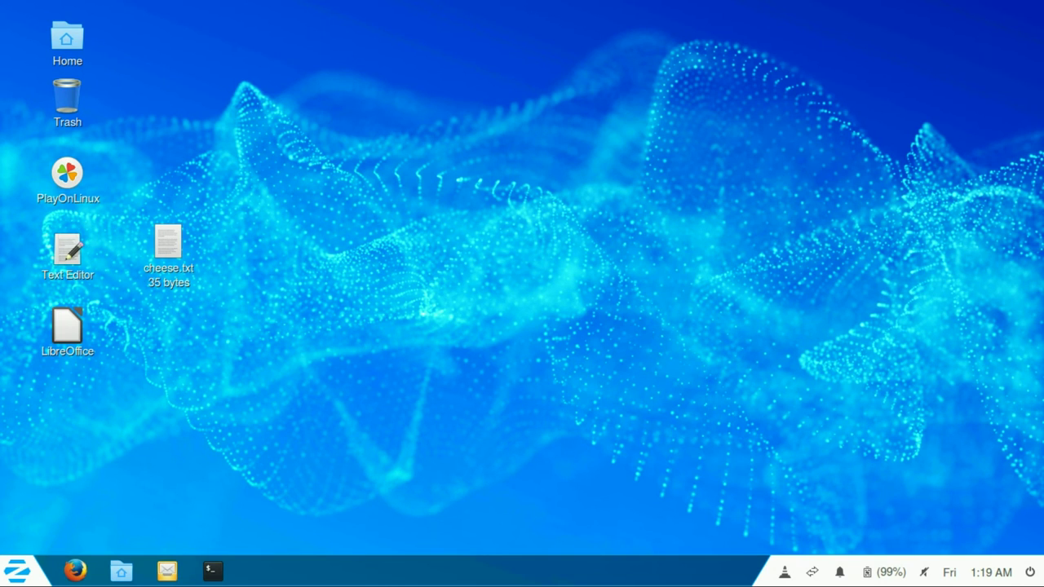
{"action": "left_click", "coordinate": [211, 570]}
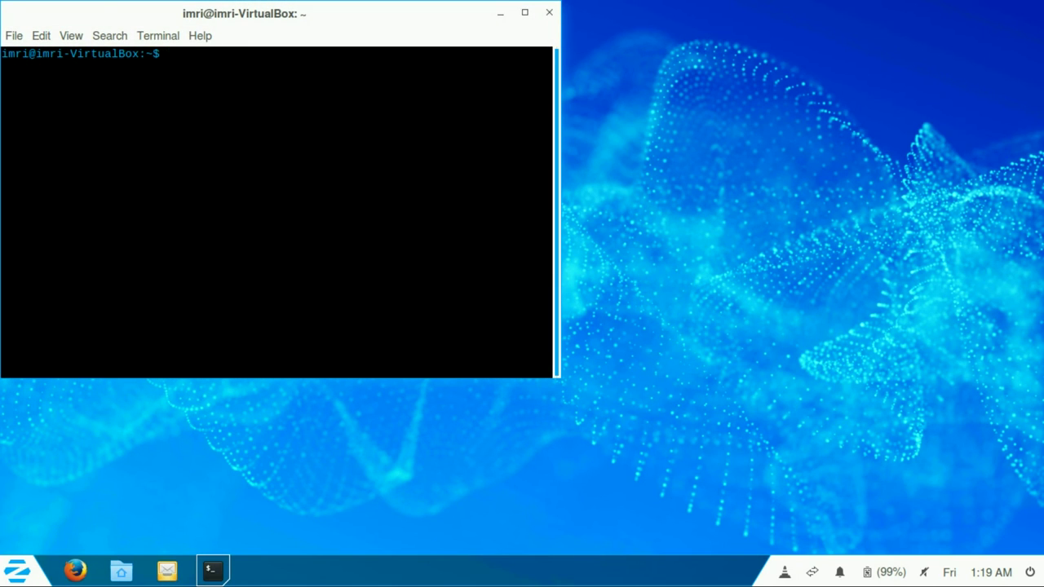
Step: Bring the hidden VLC window back from the tray and quit VLC
{"action": "right_click", "coordinate": [785, 571]}
{"action": "left_click", "coordinate": [881, 256]}
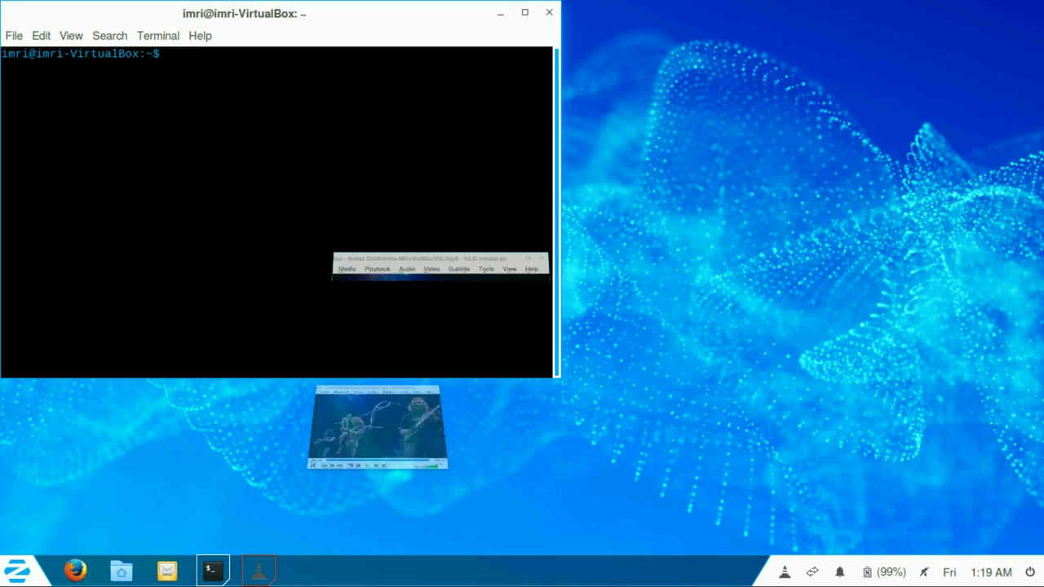
{"action": "key", "text": "alt+m"}
{"action": "key", "text": "Up"}
{"action": "key", "text": "Up"}
{"action": "key", "text": "Down"}
{"action": "key", "text": "Return"}
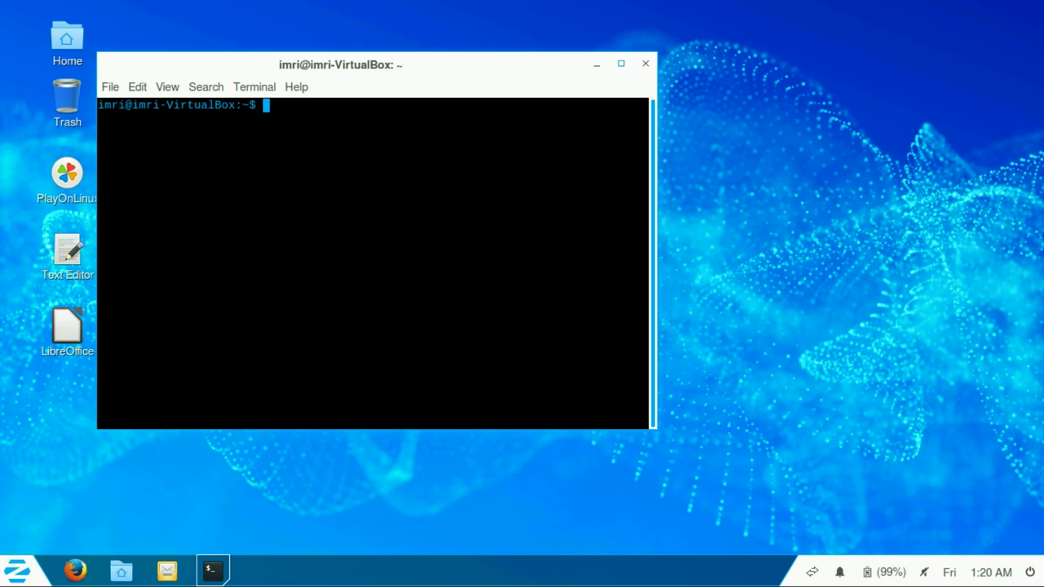
Step: Maximize the terminal and run lsb_release, lsb_release -a and uname -a
{"action": "key", "text": "super+Up"}
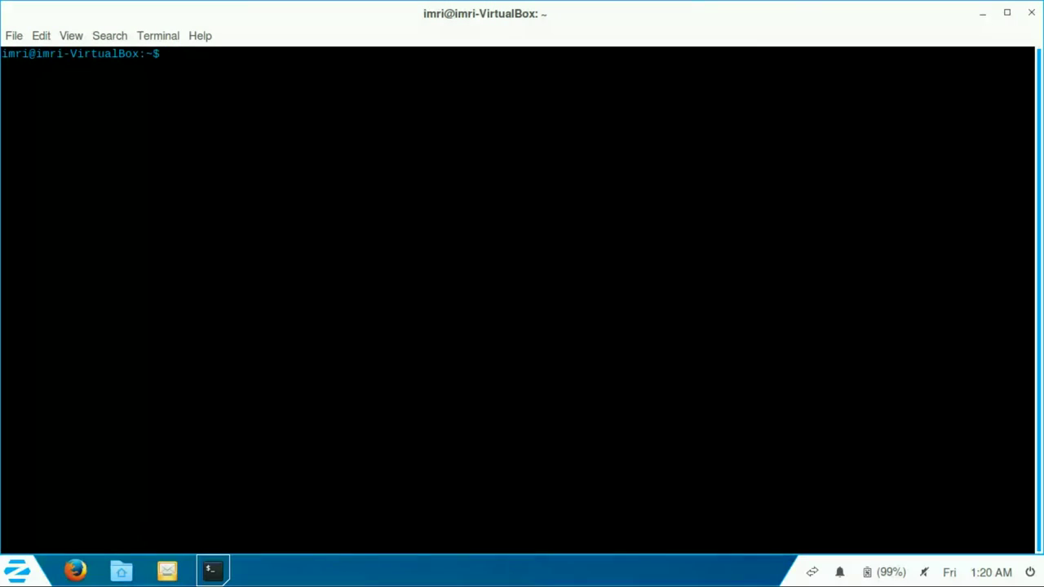
{"action": "type", "text": "lsb_release"}
{"action": "key", "text": "Return"}
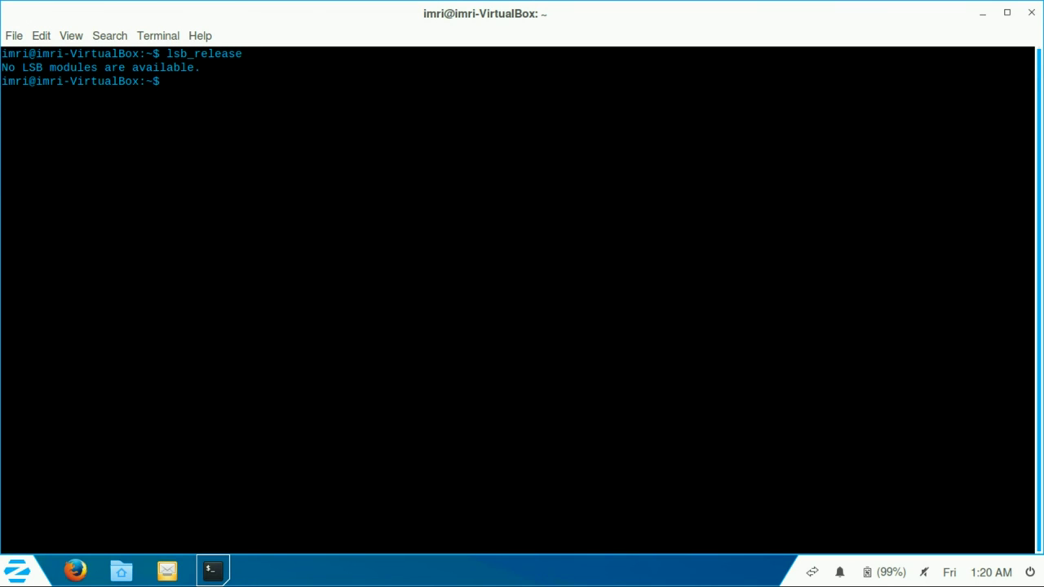
{"action": "key", "text": "Up"}
{"action": "type", "text": "-a"}
{"action": "key", "text": "Return"}
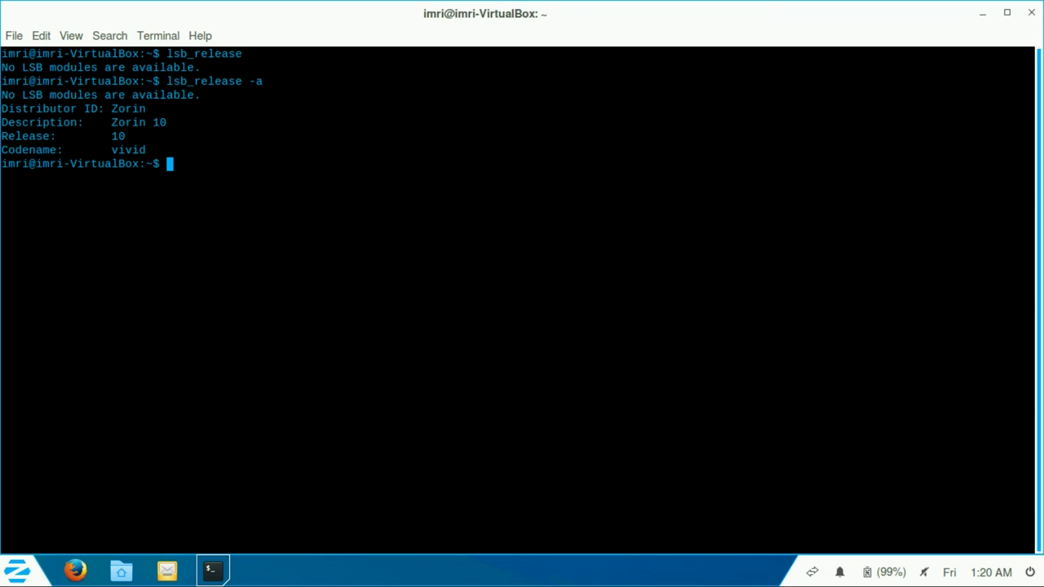
{"action": "type", "text": "uname -a"}
{"action": "key", "text": "Return"}
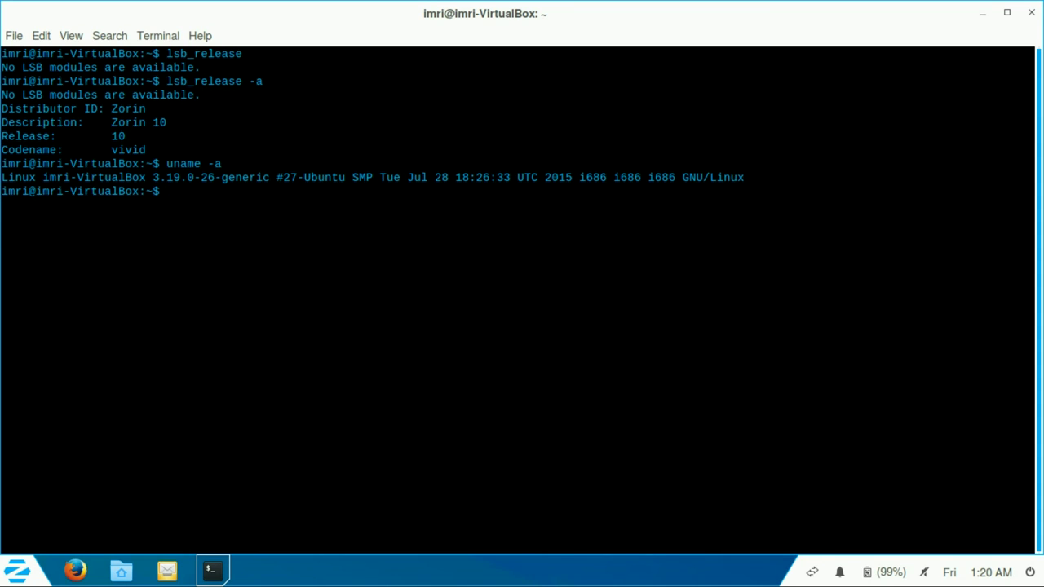
Step: Type the command 'reset; sudo apt-get install sl' at the prompt
{"action": "type", "text": "res"}
{"action": "key", "text": "BackSpace"}
{"action": "key", "text": "BackSpace"}
{"action": "key", "text": "BackSpace"}
{"action": "type", "text": "reset; sudo apt-get ins"}
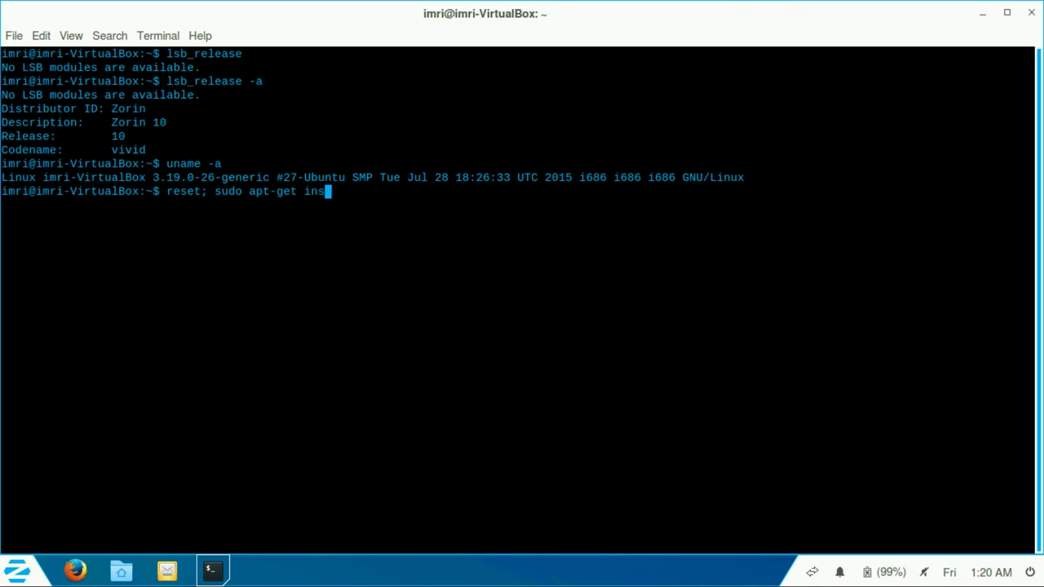
{"action": "type", "text": "tall sl"}
Step: Add -y to the apt-get install sl command, run it and enter the sudo password
{"action": "key", "text": "ctrl+Left"}
{"action": "key", "text": "ctrl+Left"}
{"action": "type", "text": "-y"}
{"action": "key", "text": "ctrl+Right"}
{"action": "key", "text": "ctrl+Right"}
{"action": "type", "text": "sl"}
{"action": "key", "text": "Return"}
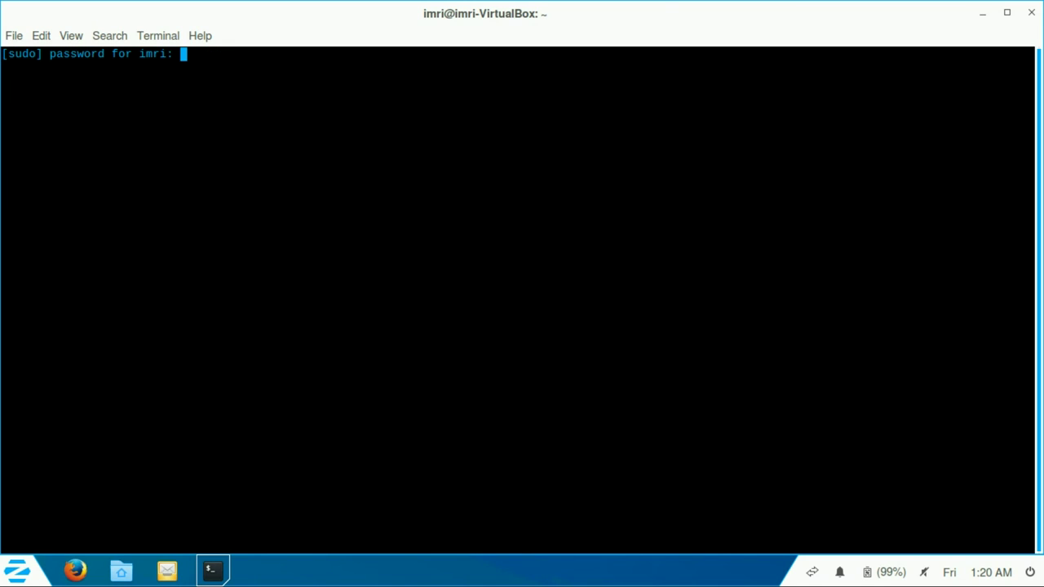
{"action": "key", "text": "Return"}
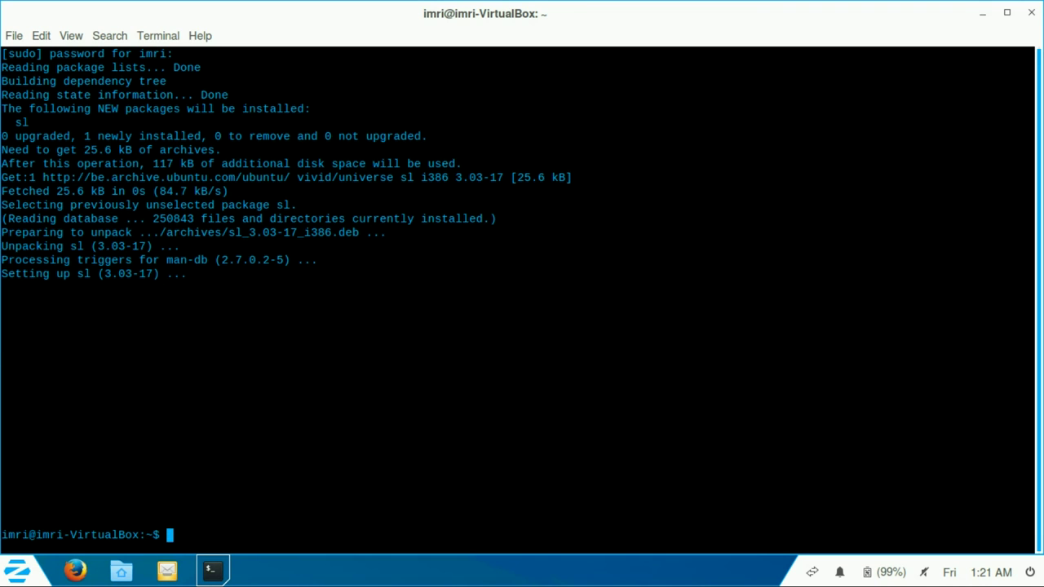
Step: Run 'reset; sl ;sl ;sl exit' to show the steam locomotive and close the terminal
{"action": "type", "text": "reset; sl ;sl ;sl ex"}
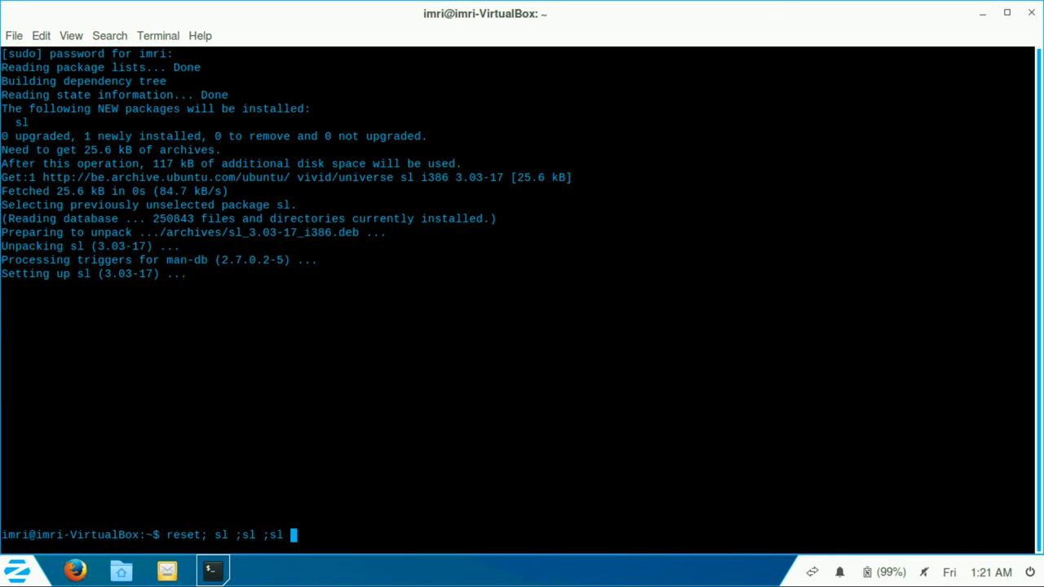
{"action": "key", "text": "BackSpace"}
{"action": "type", "text": "xit"}
{"action": "key", "text": "Return"}
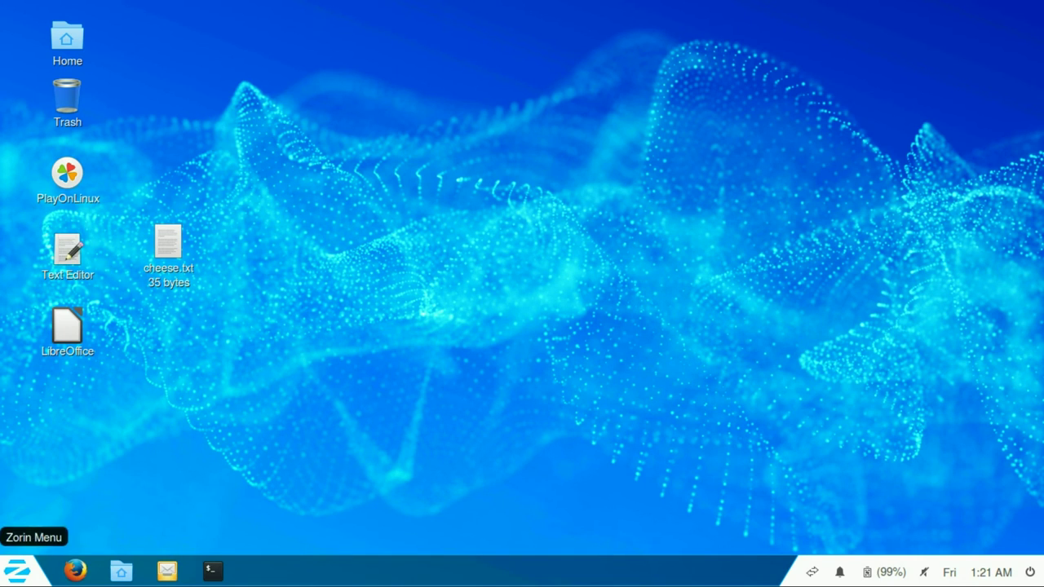
{"action": "left_click", "coordinate": [17, 571]}
{"action": "key", "text": "Up"}
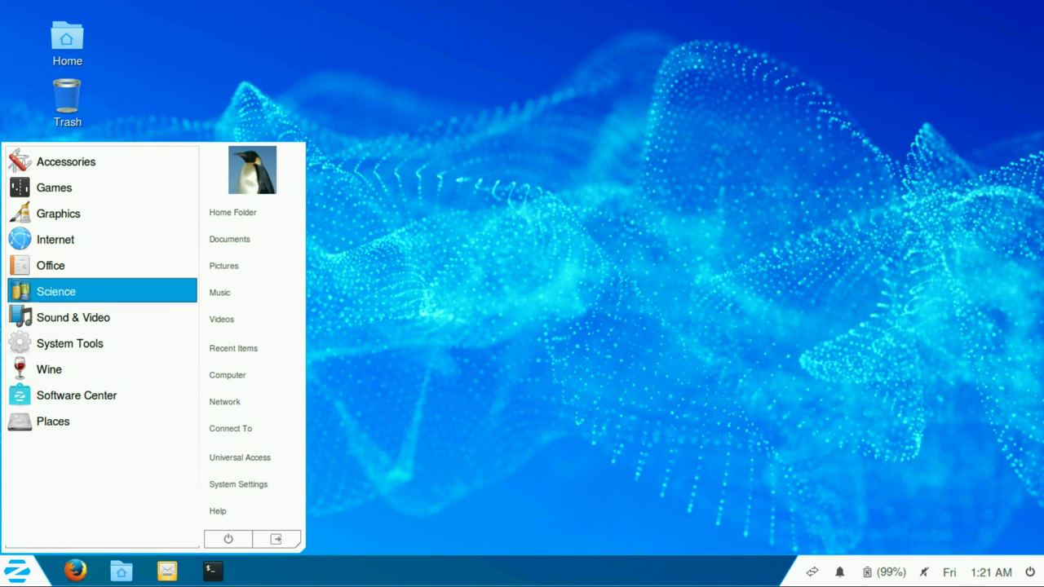
{"action": "key", "text": "Return"}
{"action": "key", "text": "Down"}
{"action": "key", "text": "Return"}
{"action": "key", "text": "Up"}
{"action": "key", "text": "Return"}
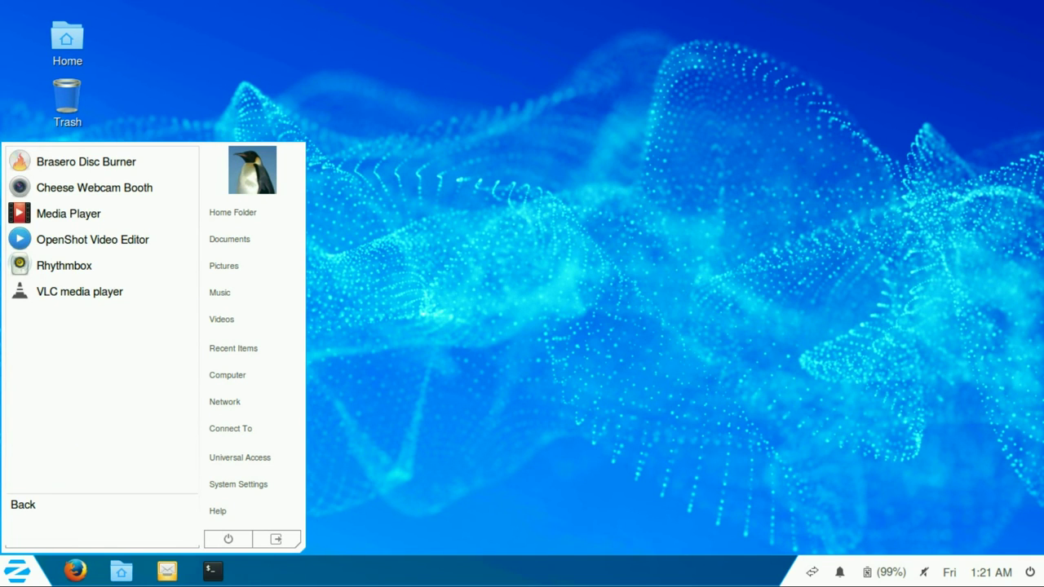
{"action": "key", "text": "Up"}
{"action": "key", "text": "Up"}
{"action": "key", "text": "Up"}
{"action": "key", "text": "Up"}
{"action": "key", "text": "Up"}
{"action": "key", "text": "Up"}
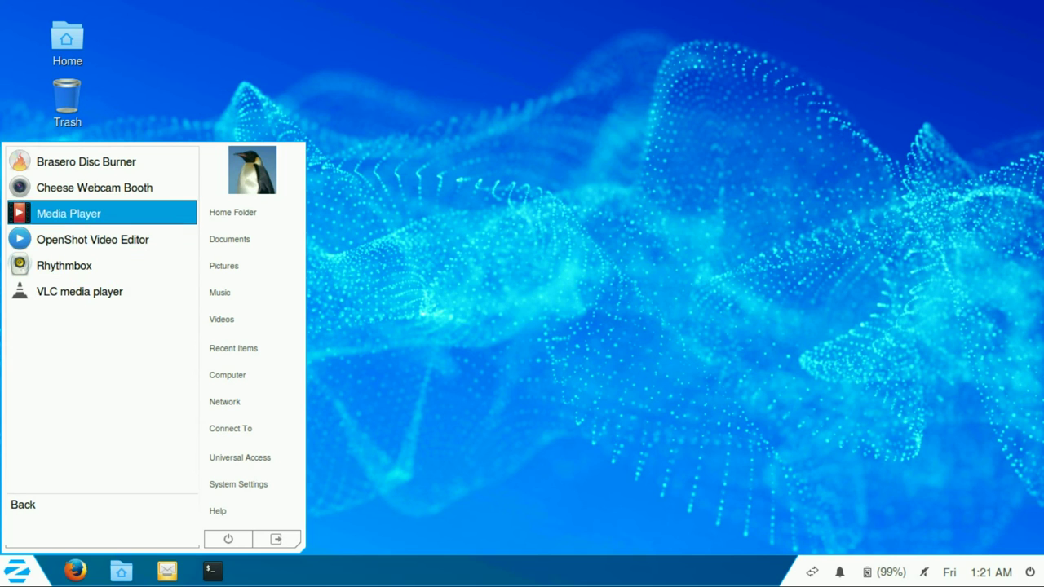
{"action": "key", "text": "Down"}
{"action": "key", "text": "Down"}
{"action": "key", "text": "Right"}
{"action": "key", "text": "Down"}
{"action": "key", "text": "Down"}
{"action": "key", "text": "Down"}
{"action": "key", "text": "Down"}
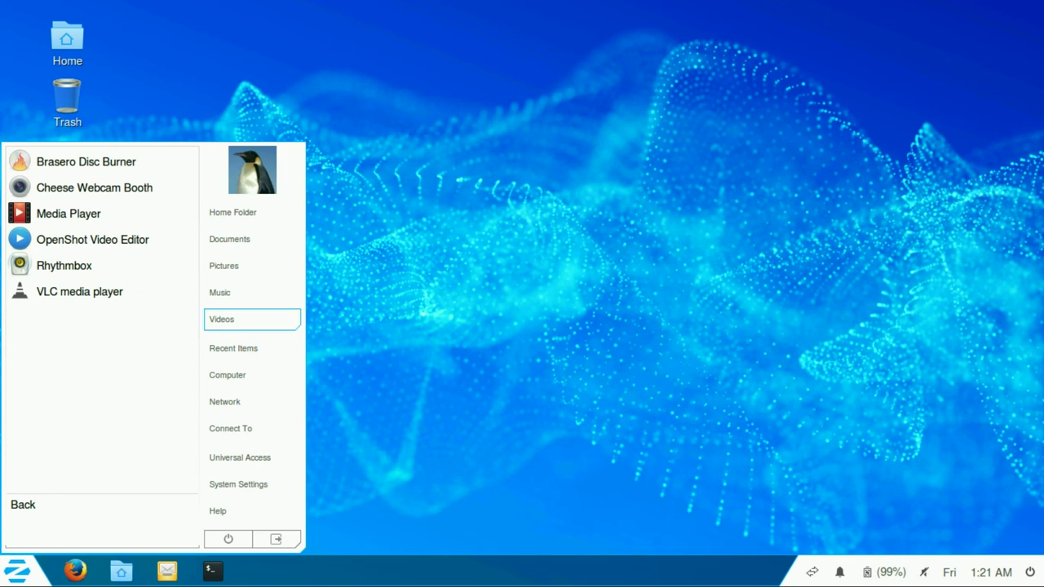
{"action": "key", "text": "Return"}
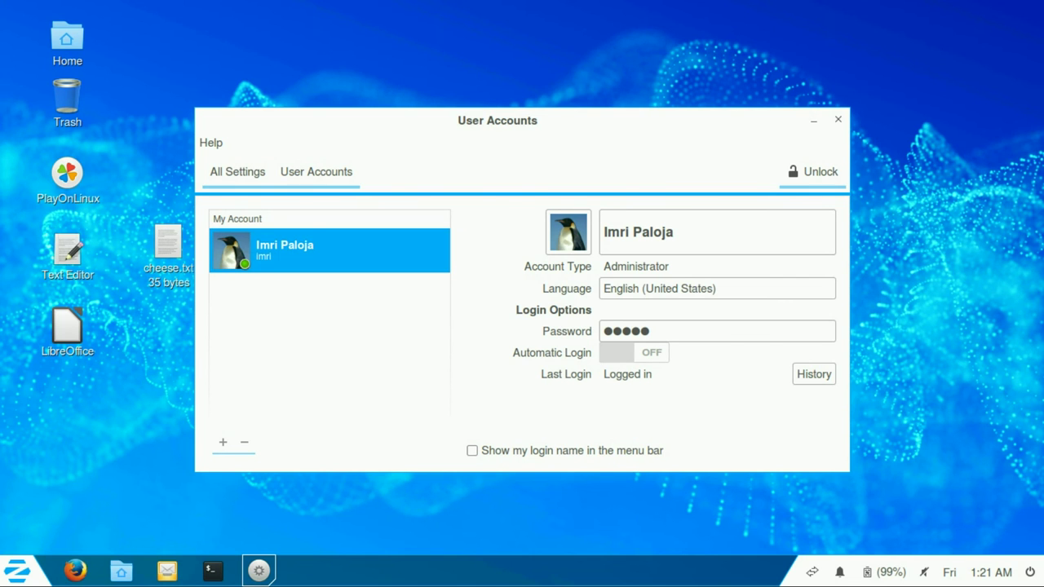
{"action": "key", "text": "shift+Tab"}
{"action": "key", "text": "Return"}
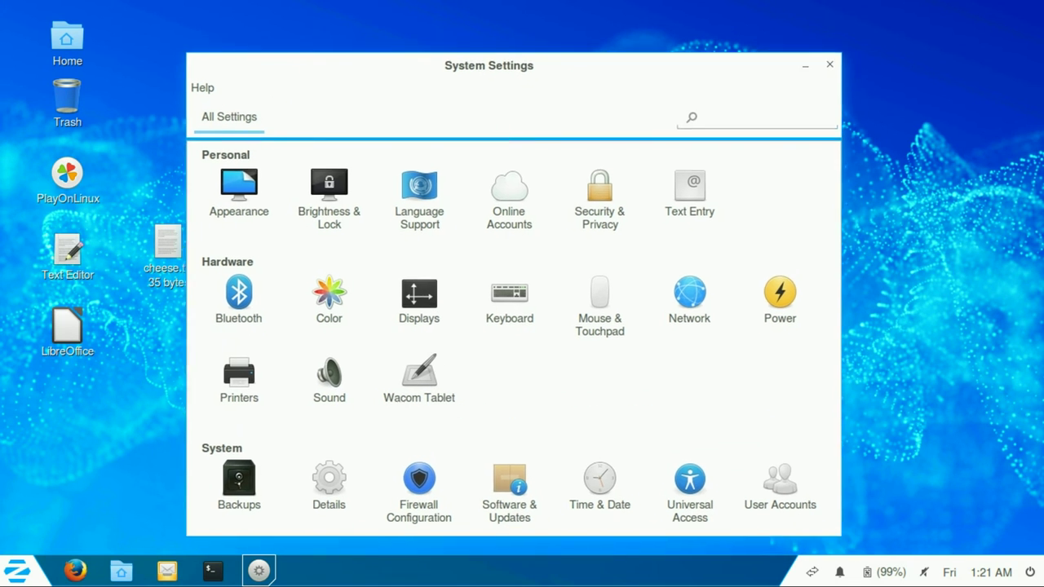
{"action": "key", "text": "alt+F4"}
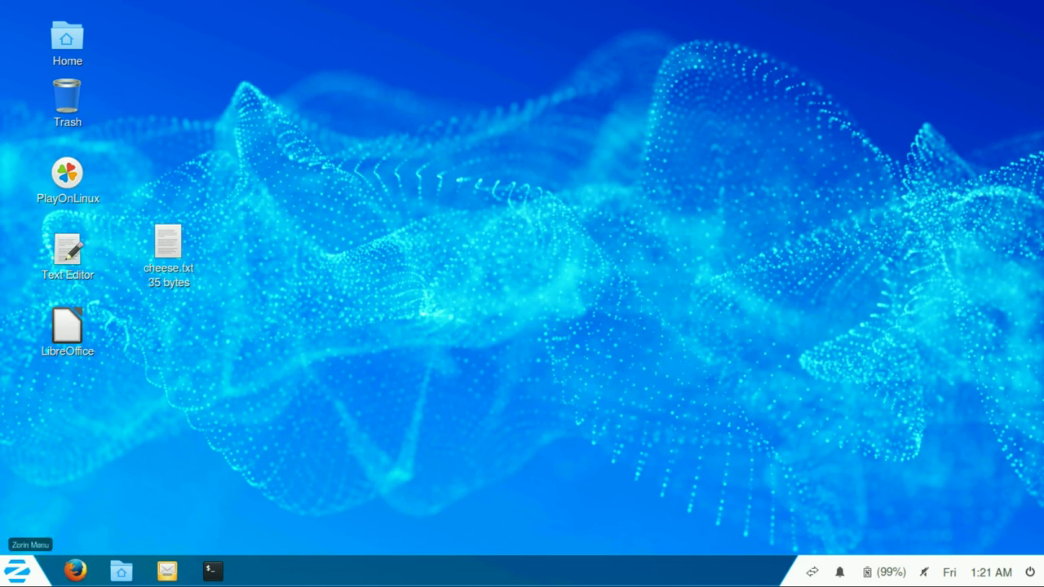
{"action": "key", "text": "super"}
Step: Browse the Zorin menu's System Tools and Places categories, then close the menu
{"action": "key", "text": "Up"}
{"action": "key", "text": "Up"}
{"action": "key", "text": "Up"}
{"action": "key", "text": "Up"}
{"action": "key", "text": "Up"}
{"action": "key", "text": "Up"}
{"action": "key", "text": "Up"}
{"action": "key", "text": "Up"}
{"action": "key", "text": "Down"}
{"action": "key", "text": "Down"}
{"action": "key", "text": "Down"}
{"action": "key", "text": "Down"}
{"action": "key", "text": "Return"}
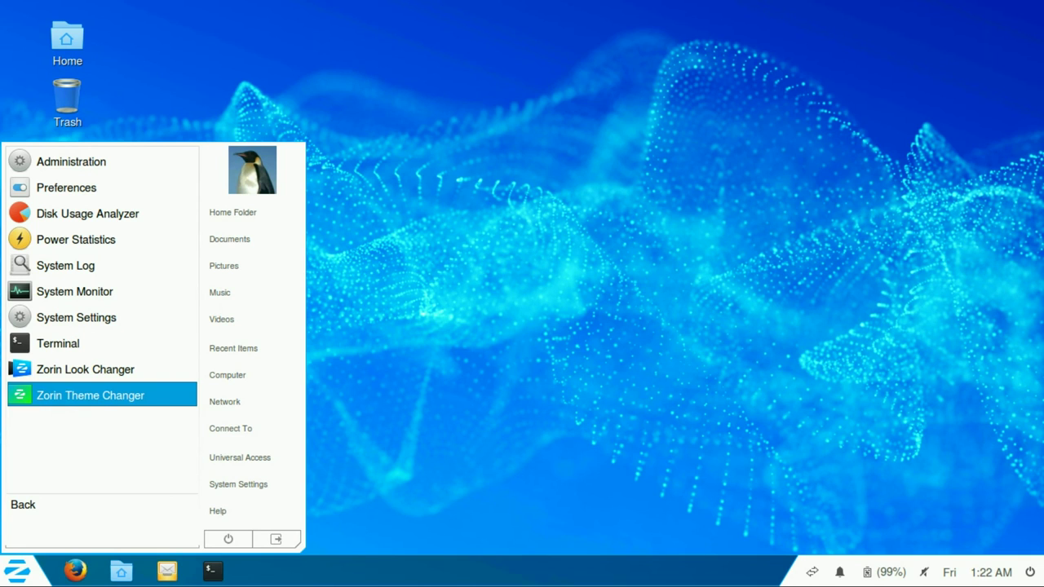
{"action": "left_click", "coordinate": [23, 504]}
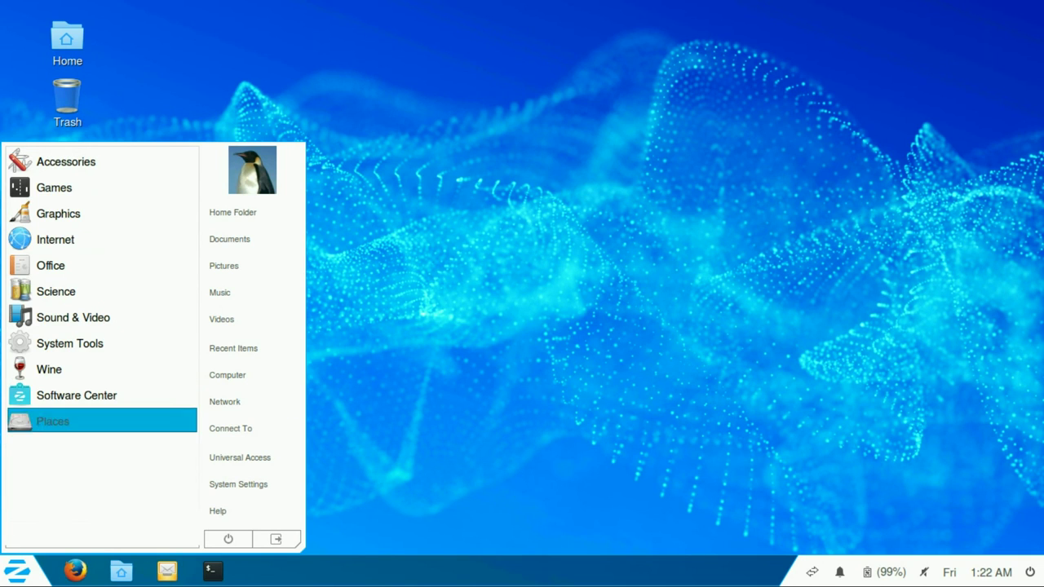
{"action": "left_click", "coordinate": [53, 420]}
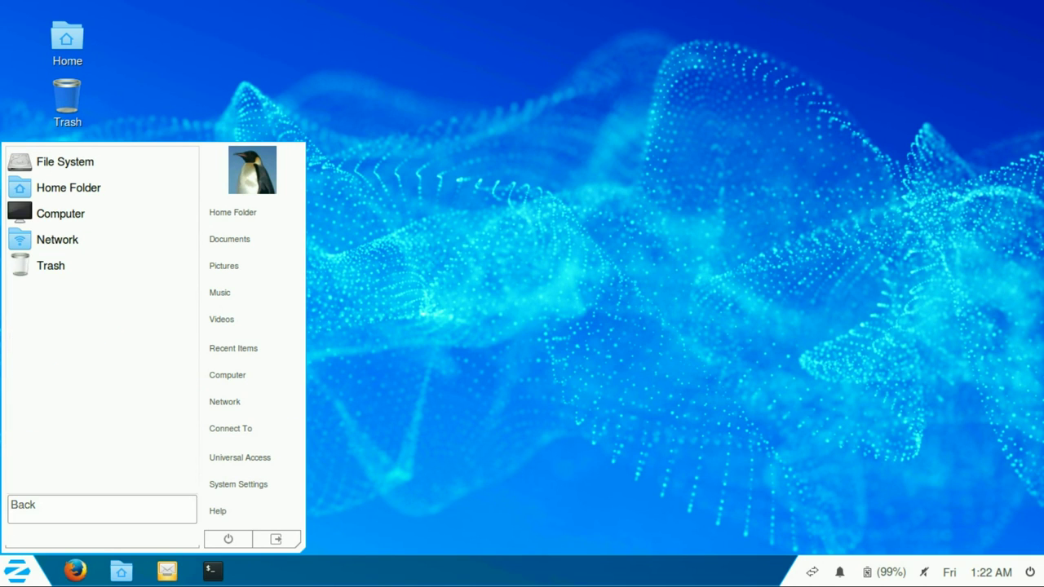
{"action": "left_click", "coordinate": [22, 504]}
{"action": "left_click", "coordinate": [168, 245]}
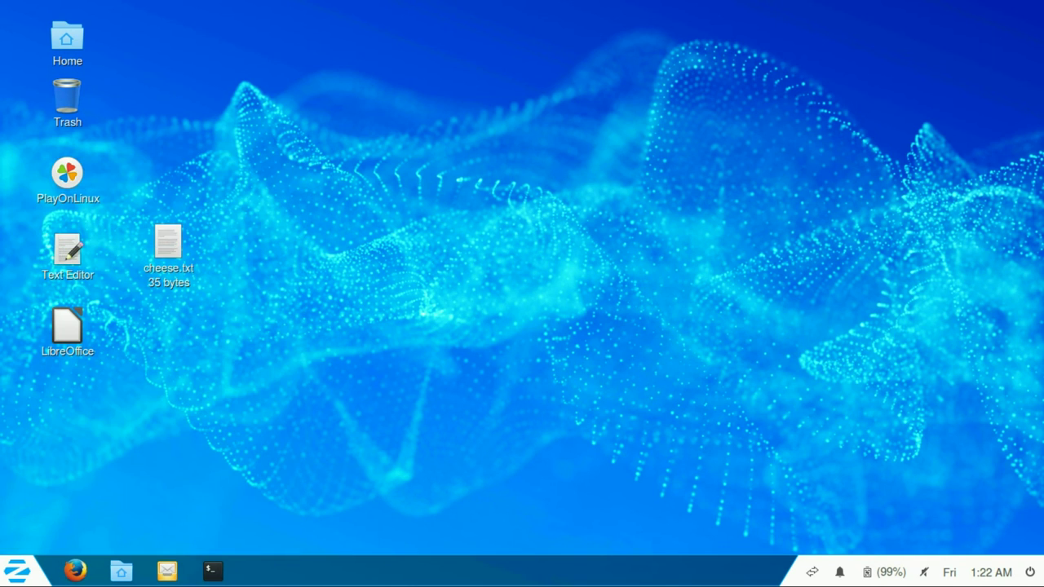
Step: Move the cheese.txt icon up beside the Home icon
{"action": "right_click", "coordinate": [170, 245]}
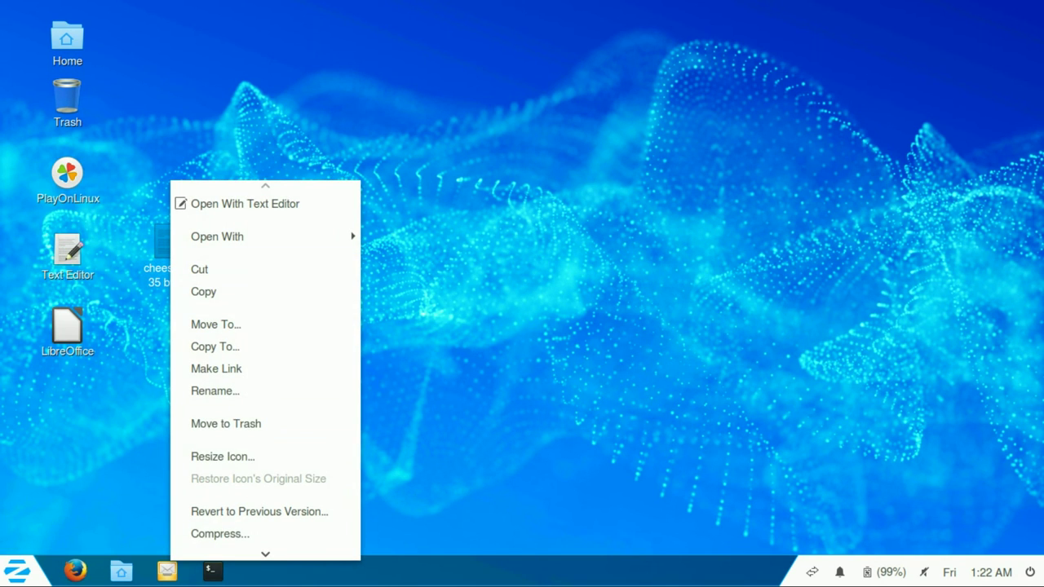
{"action": "key", "text": "Escape"}
{"action": "left_click_drag", "start_coordinate": [169, 114], "coordinate": [126, 51]}
Step: Enlarge cheese.txt into a big thumbnail, move it to the centre, then restore its original size
{"action": "right_click", "coordinate": [124, 65]}
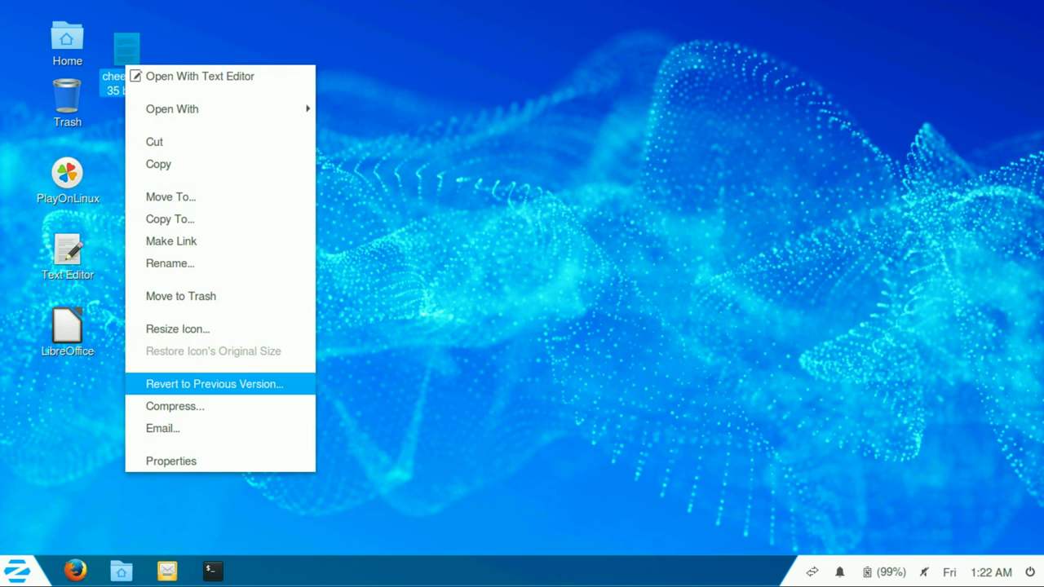
{"action": "left_click", "coordinate": [291, 327]}
{"action": "left_click_drag", "start_coordinate": [144, 65], "coordinate": [304, 240]}
{"action": "left_click_drag", "start_coordinate": [186, 119], "coordinate": [484, 148]}
{"action": "right_click", "coordinate": [481, 150]}
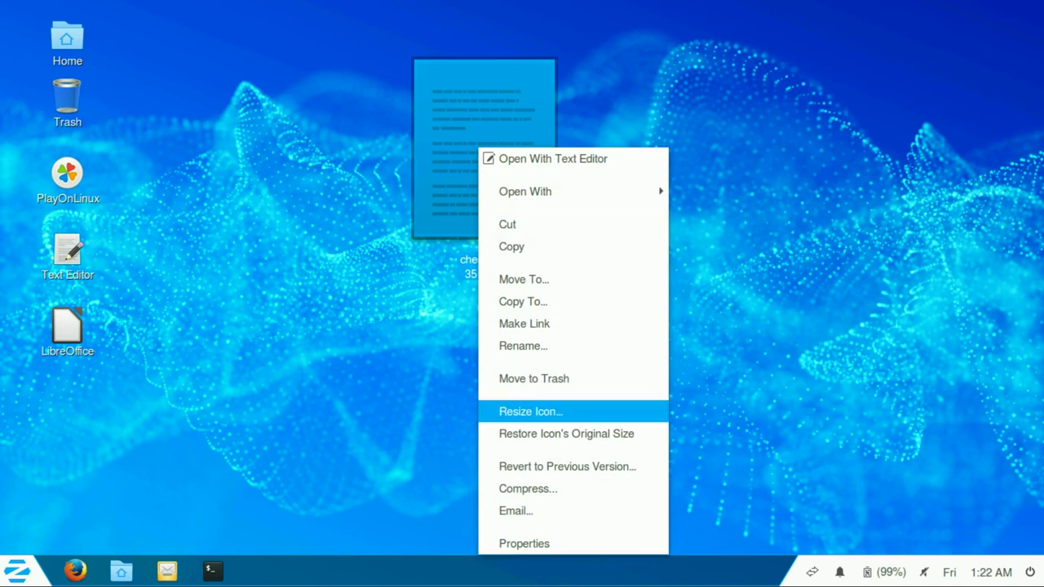
{"action": "left_click", "coordinate": [562, 431]}
Step: Review cheese.txt's Properties, Permissions and Open With tabs, then move it to the Trash
{"action": "right_click", "coordinate": [368, 93]}
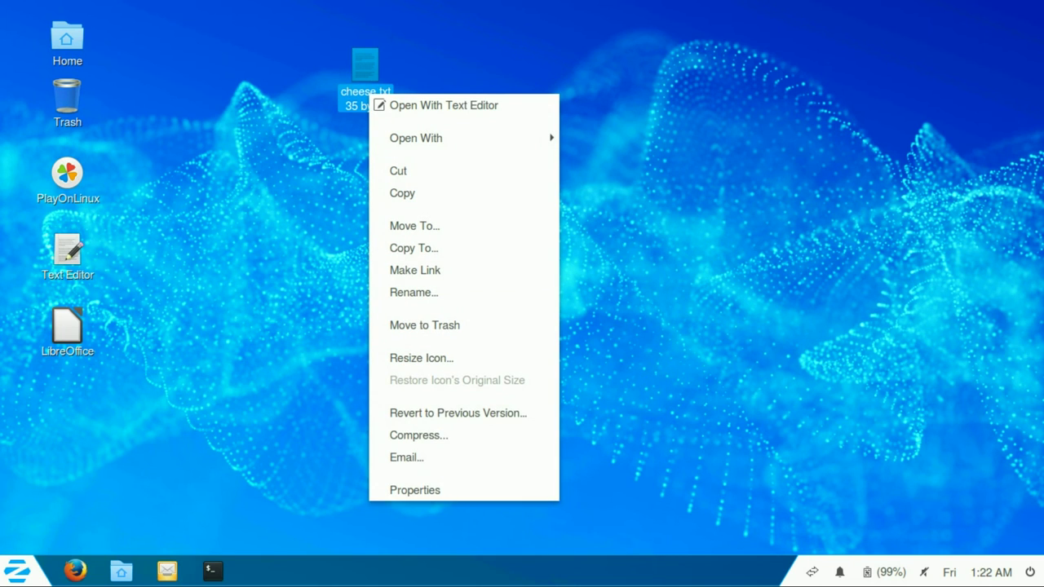
{"action": "left_click", "coordinate": [415, 490]}
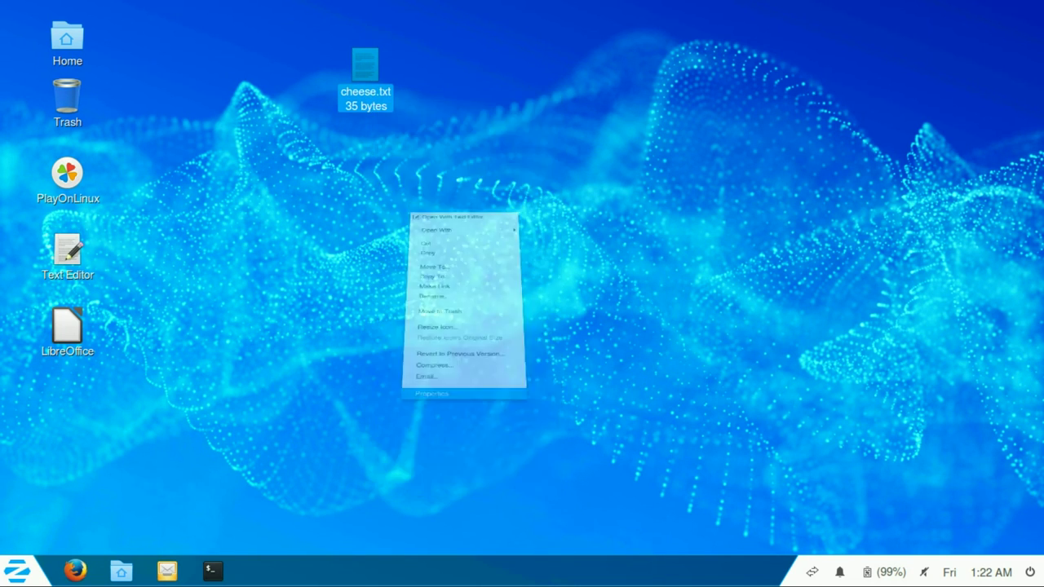
{"action": "key", "text": "ctrl+Page_Down"}
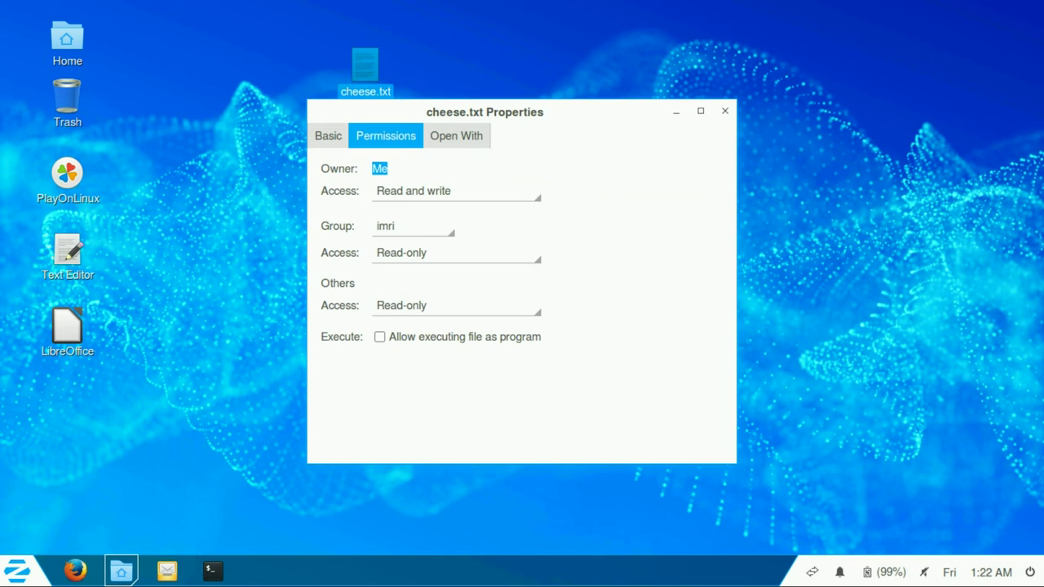
{"action": "key", "text": "ctrl+Page_Down"}
{"action": "key", "text": "Escape"}
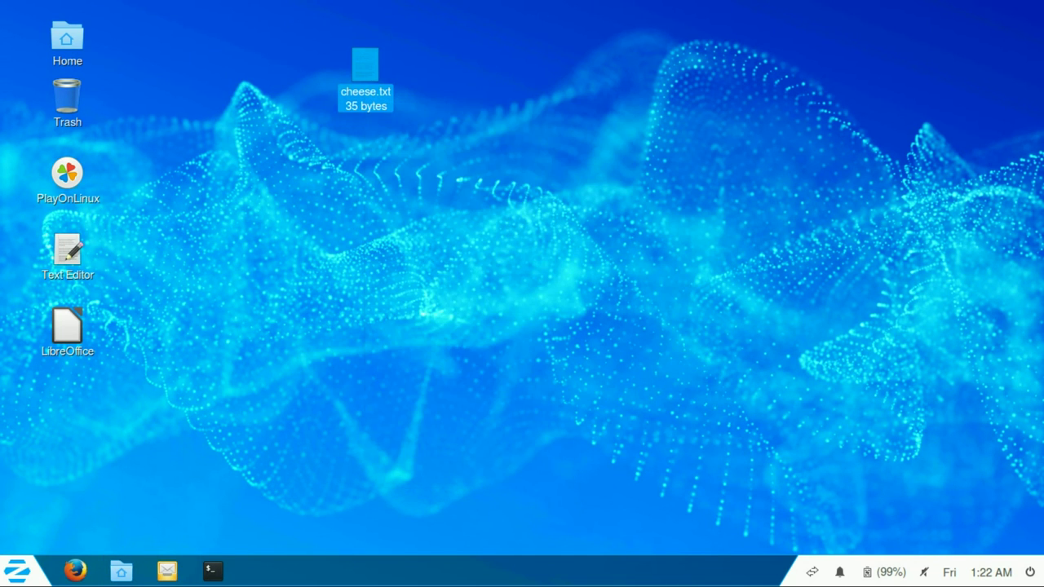
{"action": "right_click", "coordinate": [366, 88]}
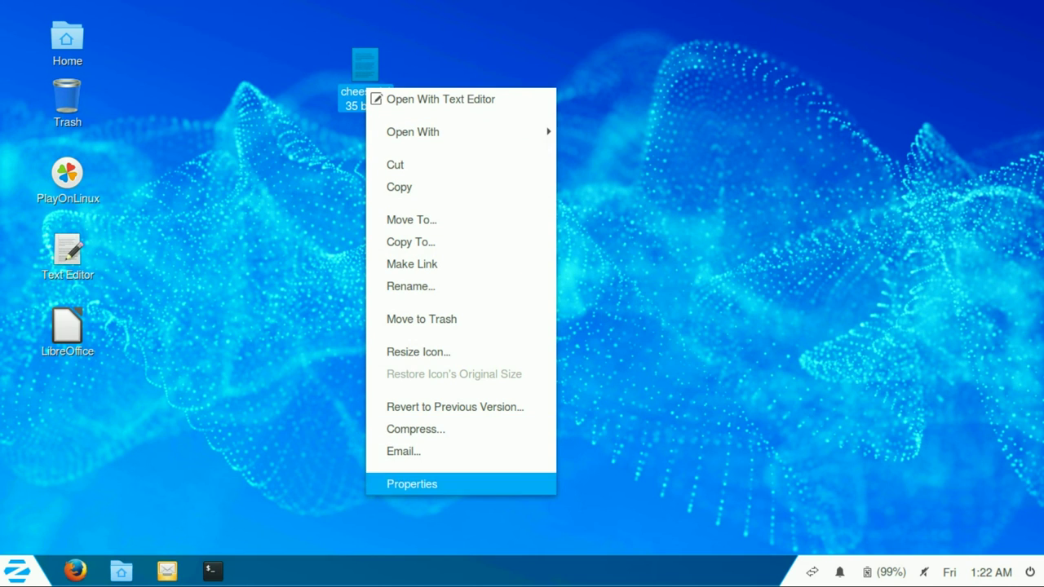
{"action": "key", "text": "Return"}
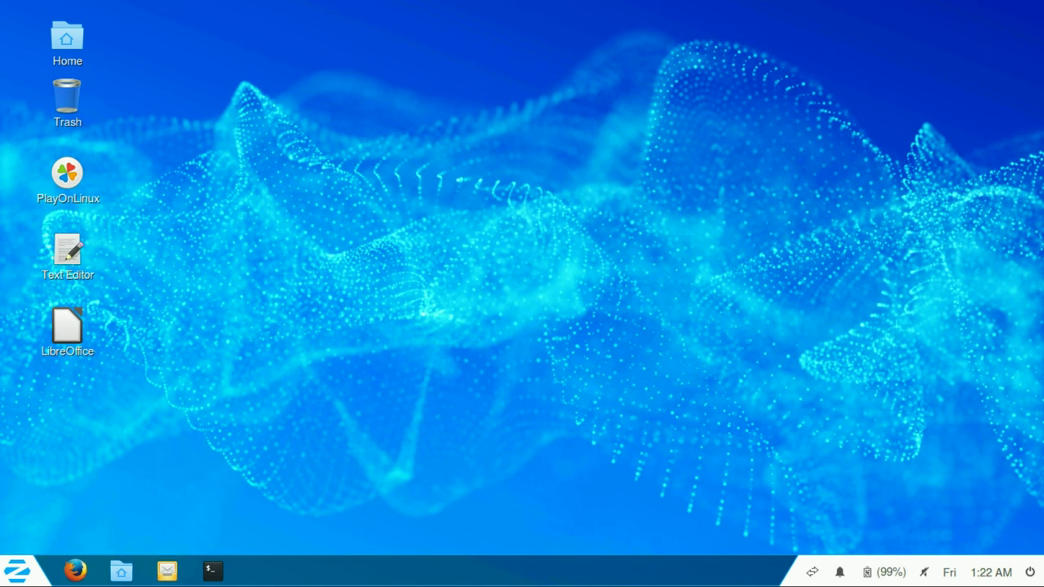
Step: Open the Trash, confirm Empty Trash to delete cheese.txt permanently, and close its window
{"action": "double_click", "coordinate": [67, 98]}
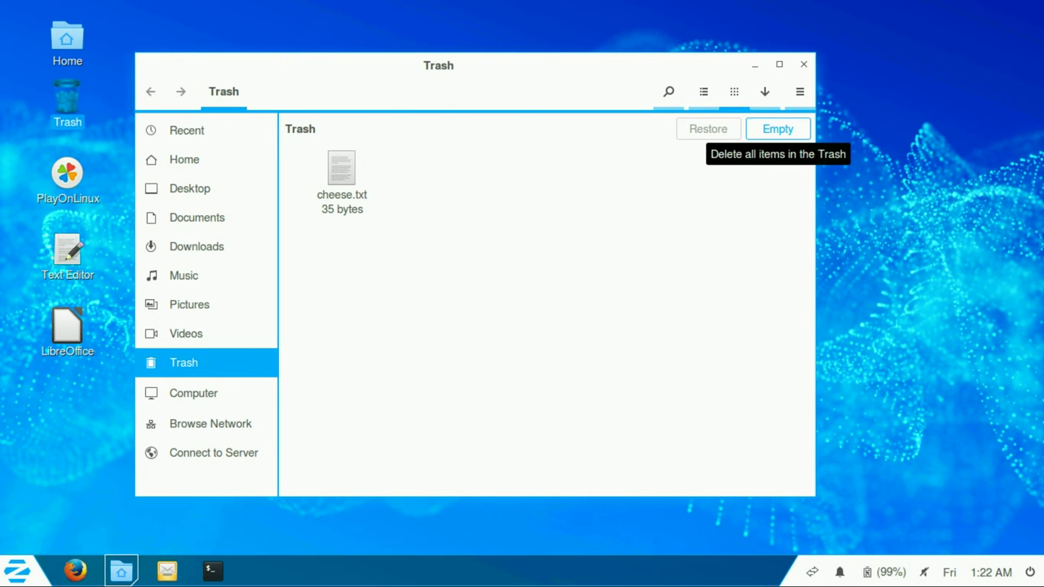
{"action": "left_click", "coordinate": [777, 129]}
{"action": "key", "text": "Return"}
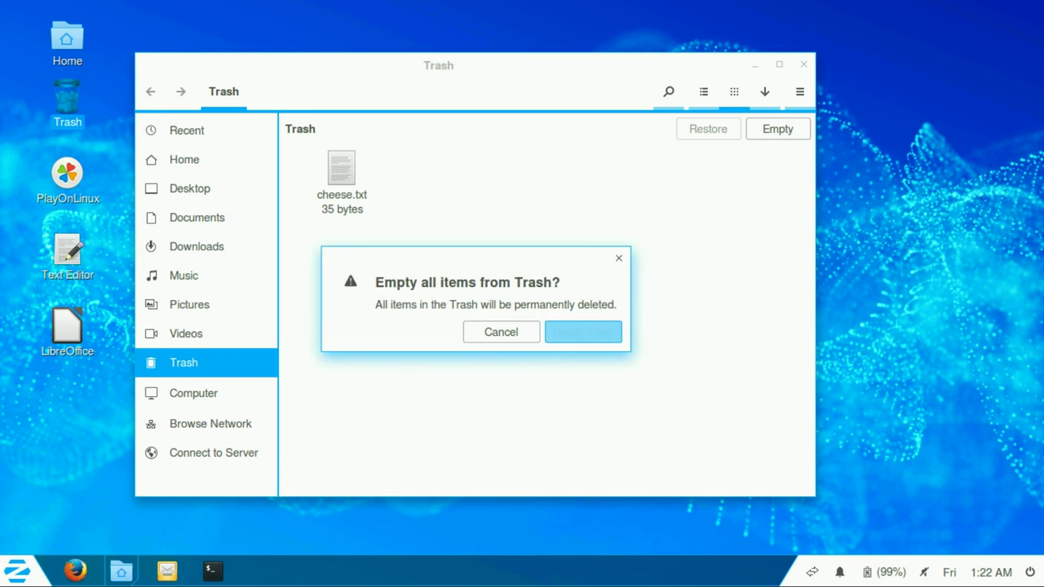
{"action": "left_click", "coordinate": [803, 64]}
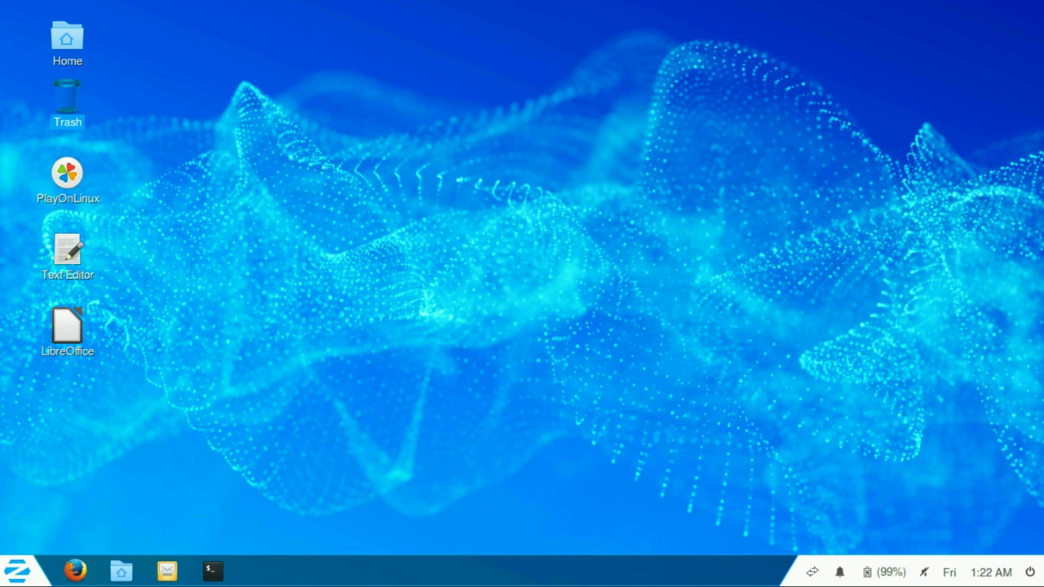
{"action": "right_click", "coordinate": [382, 174]}
{"action": "key", "text": "Escape"}
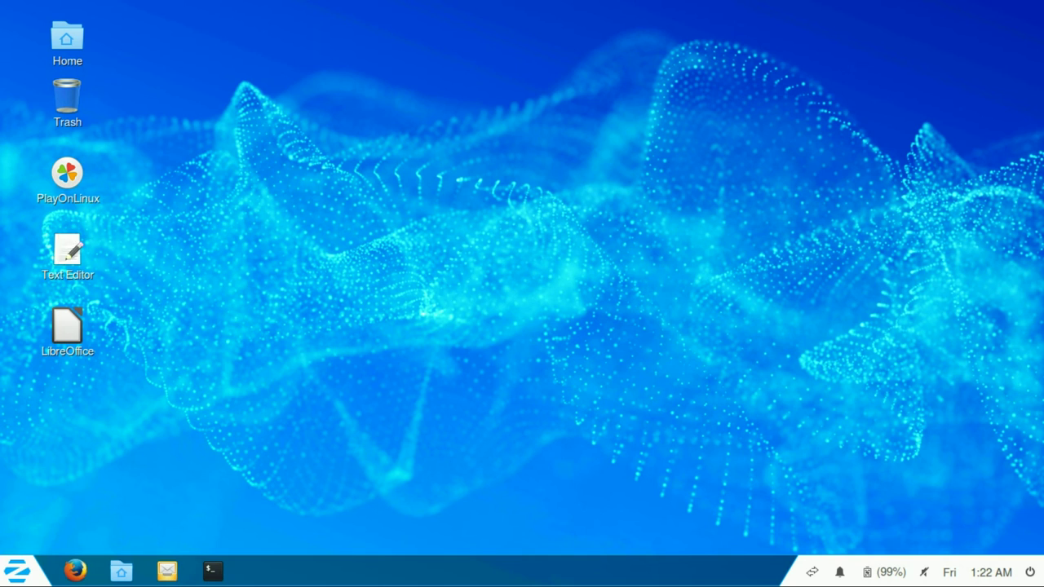
Step: Enlarge the LibreOffice icon to about 230 px, move it, restore its original size, and launch it
{"action": "right_click", "coordinate": [67, 326]}
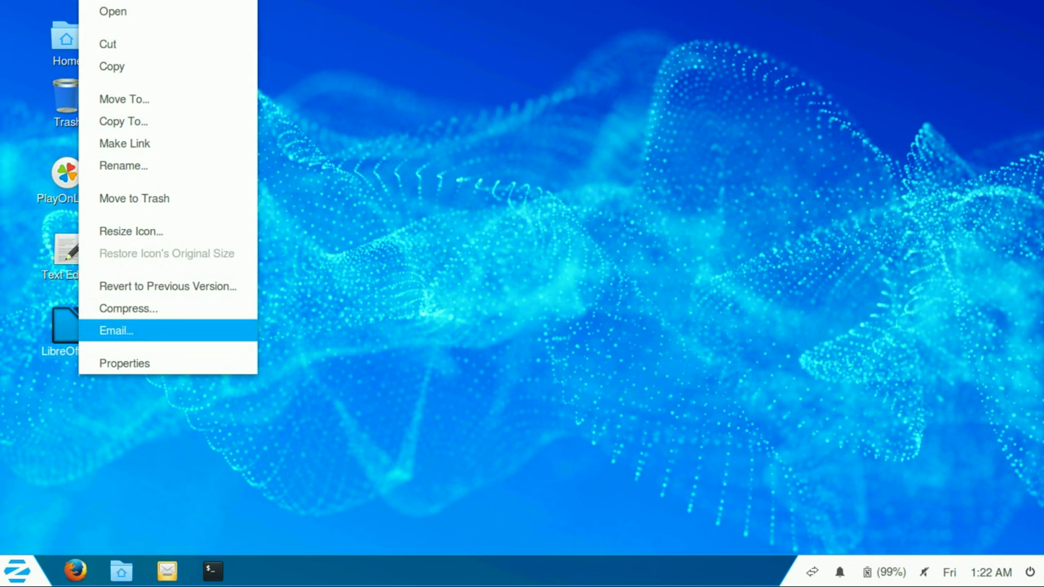
{"action": "left_click", "coordinate": [131, 230]}
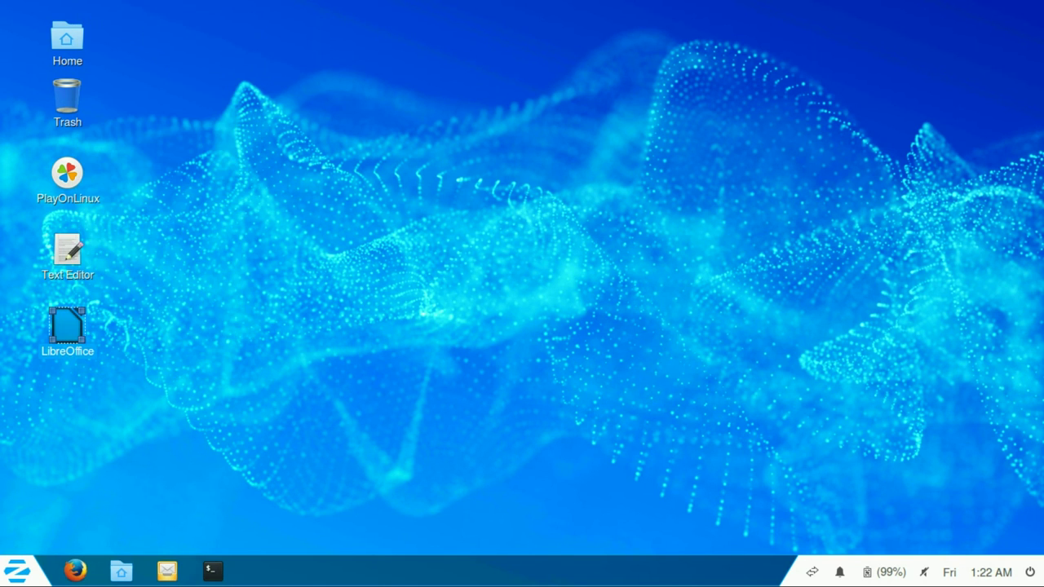
{"action": "left_click_drag", "start_coordinate": [81, 340], "coordinate": [240, 498]}
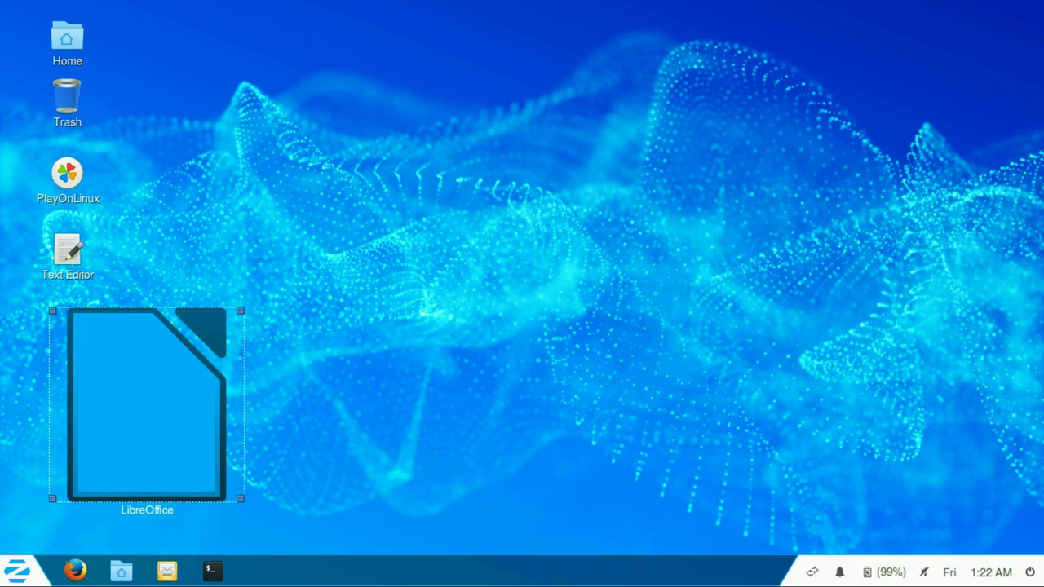
{"action": "left_click_drag", "start_coordinate": [147, 404], "coordinate": [425, 201]}
{"action": "right_click", "coordinate": [449, 181]}
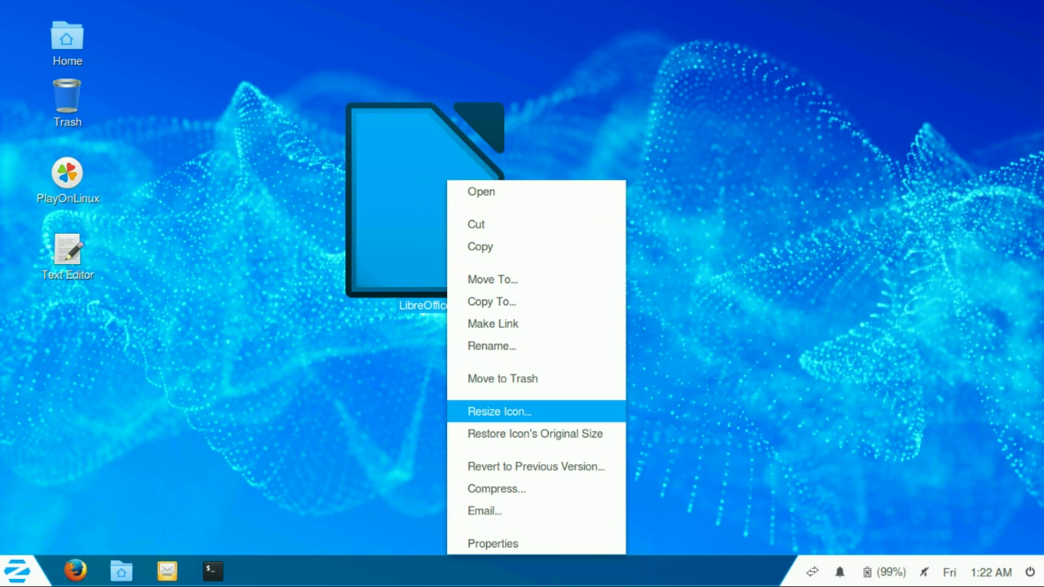
{"action": "left_click", "coordinate": [535, 433]}
{"action": "right_click", "coordinate": [305, 117]}
{"action": "key", "text": "Escape"}
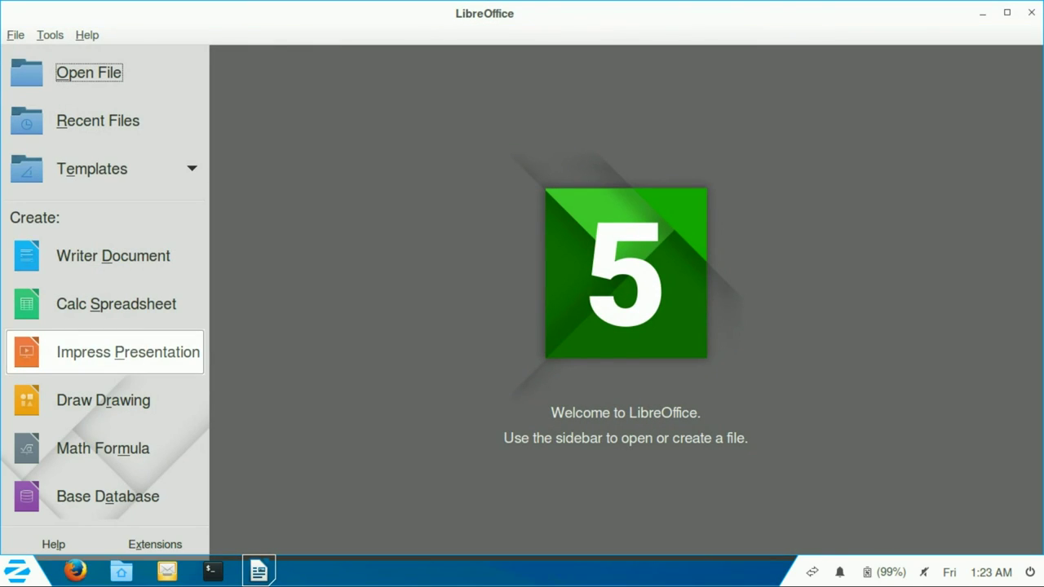
Step: Create an Impress presentation and browse the Slide Transition, Custom Animation, Master Pages, Styles and Gallery sidebar decks
{"action": "left_click", "coordinate": [128, 352]}
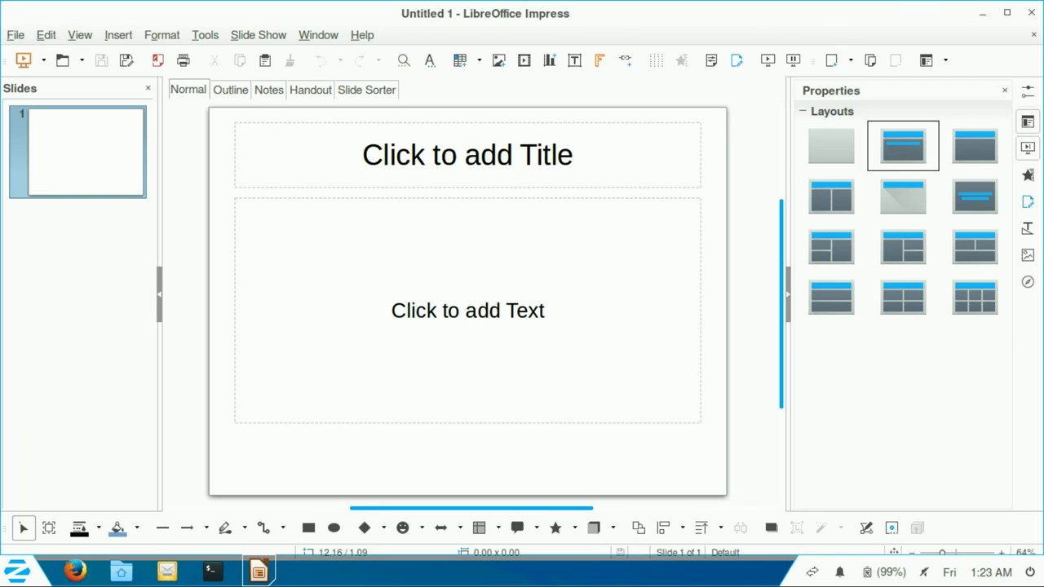
{"action": "left_click", "coordinate": [1028, 147]}
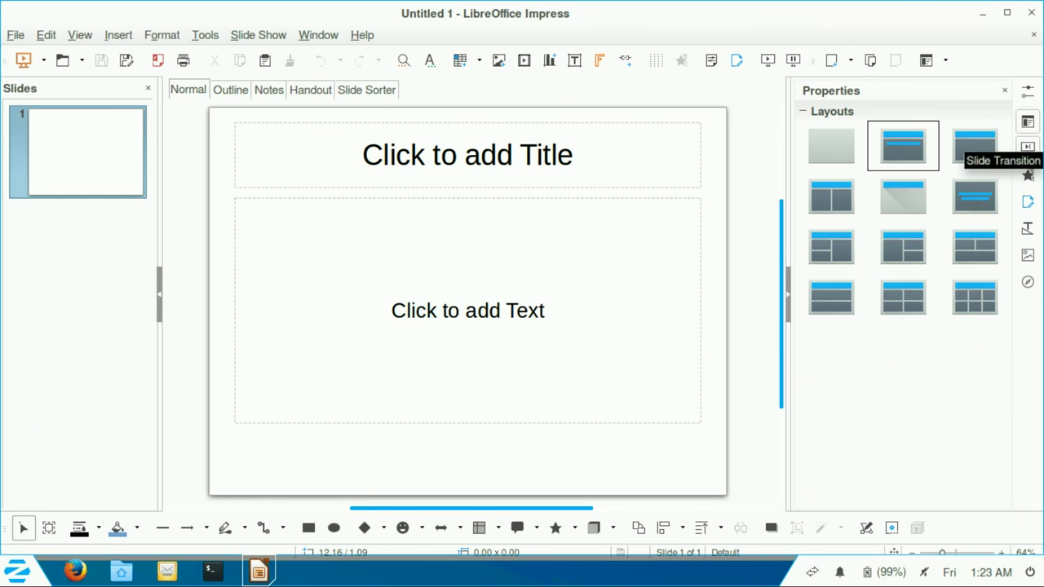
{"action": "left_click", "coordinate": [1028, 174]}
{"action": "left_click", "coordinate": [1028, 202]}
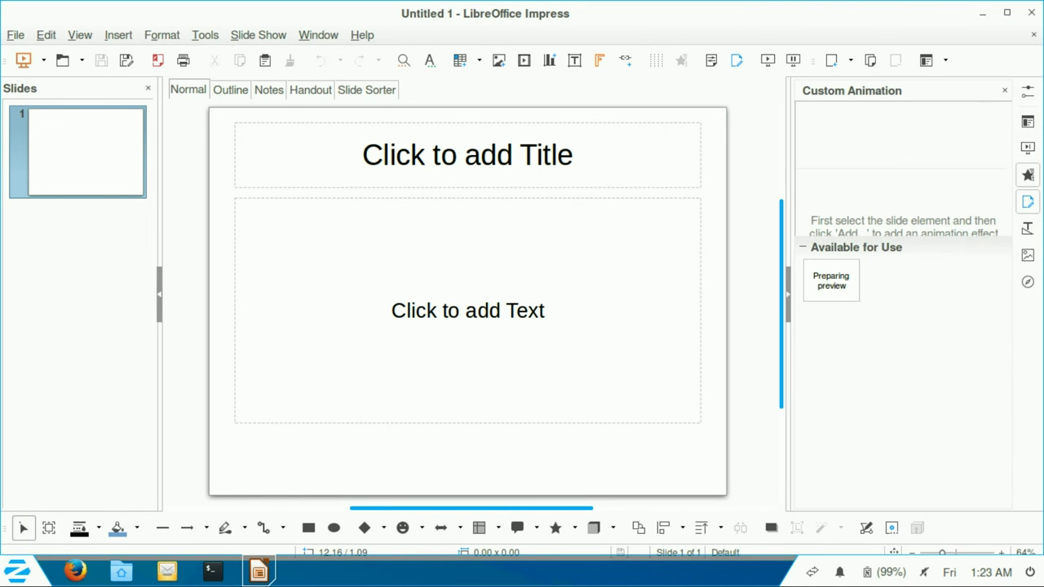
{"action": "left_click", "coordinate": [1027, 228]}
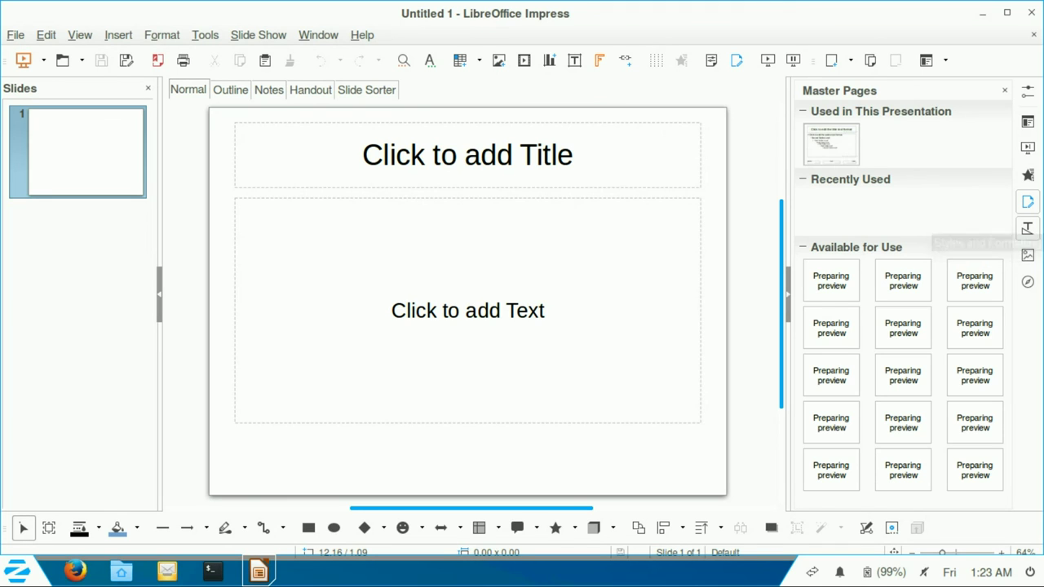
{"action": "left_click", "coordinate": [1028, 255]}
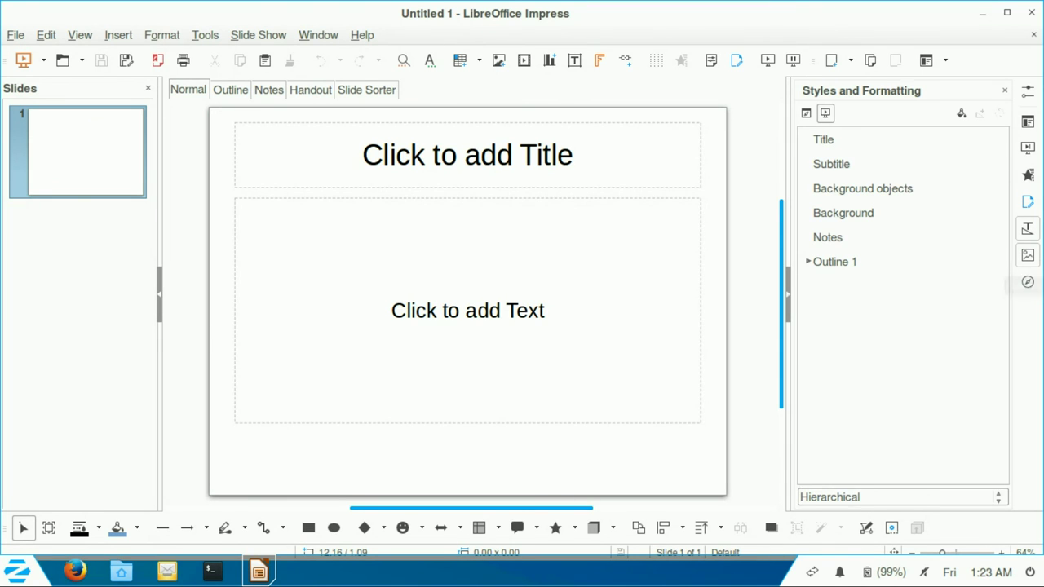